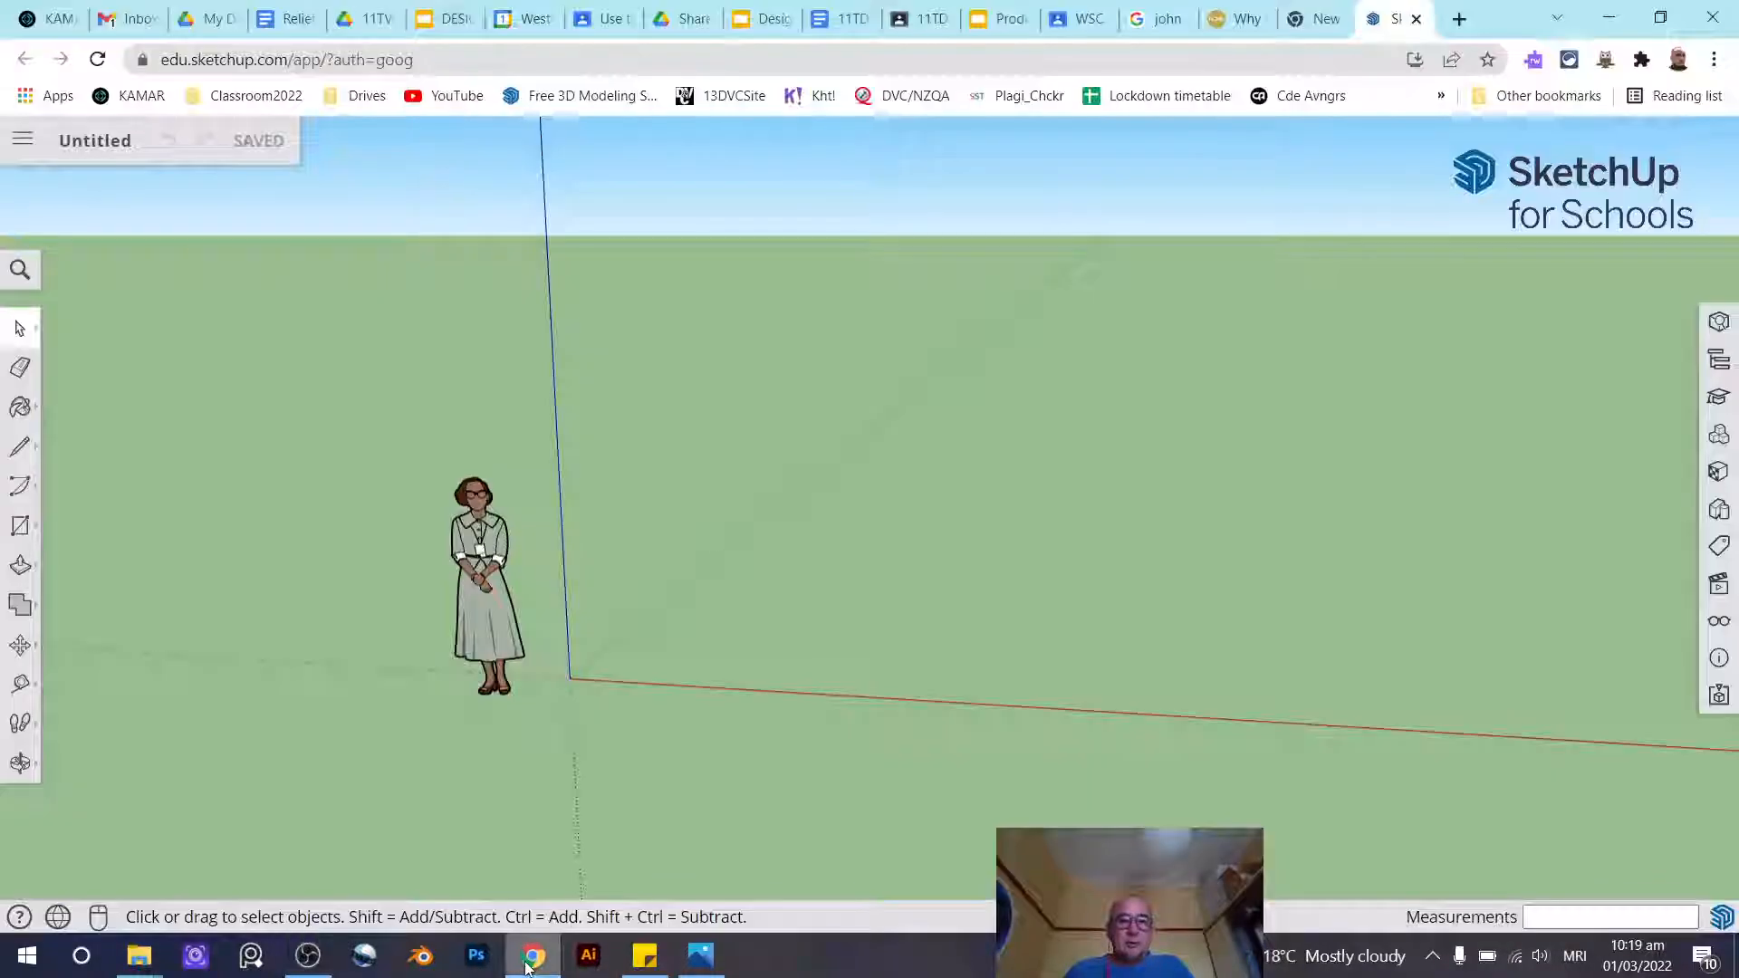
Close the current SketchUp tab and launch SketchUp for Schools from the Google apps list
{"action": "left_click", "coordinate": [1416, 18]}
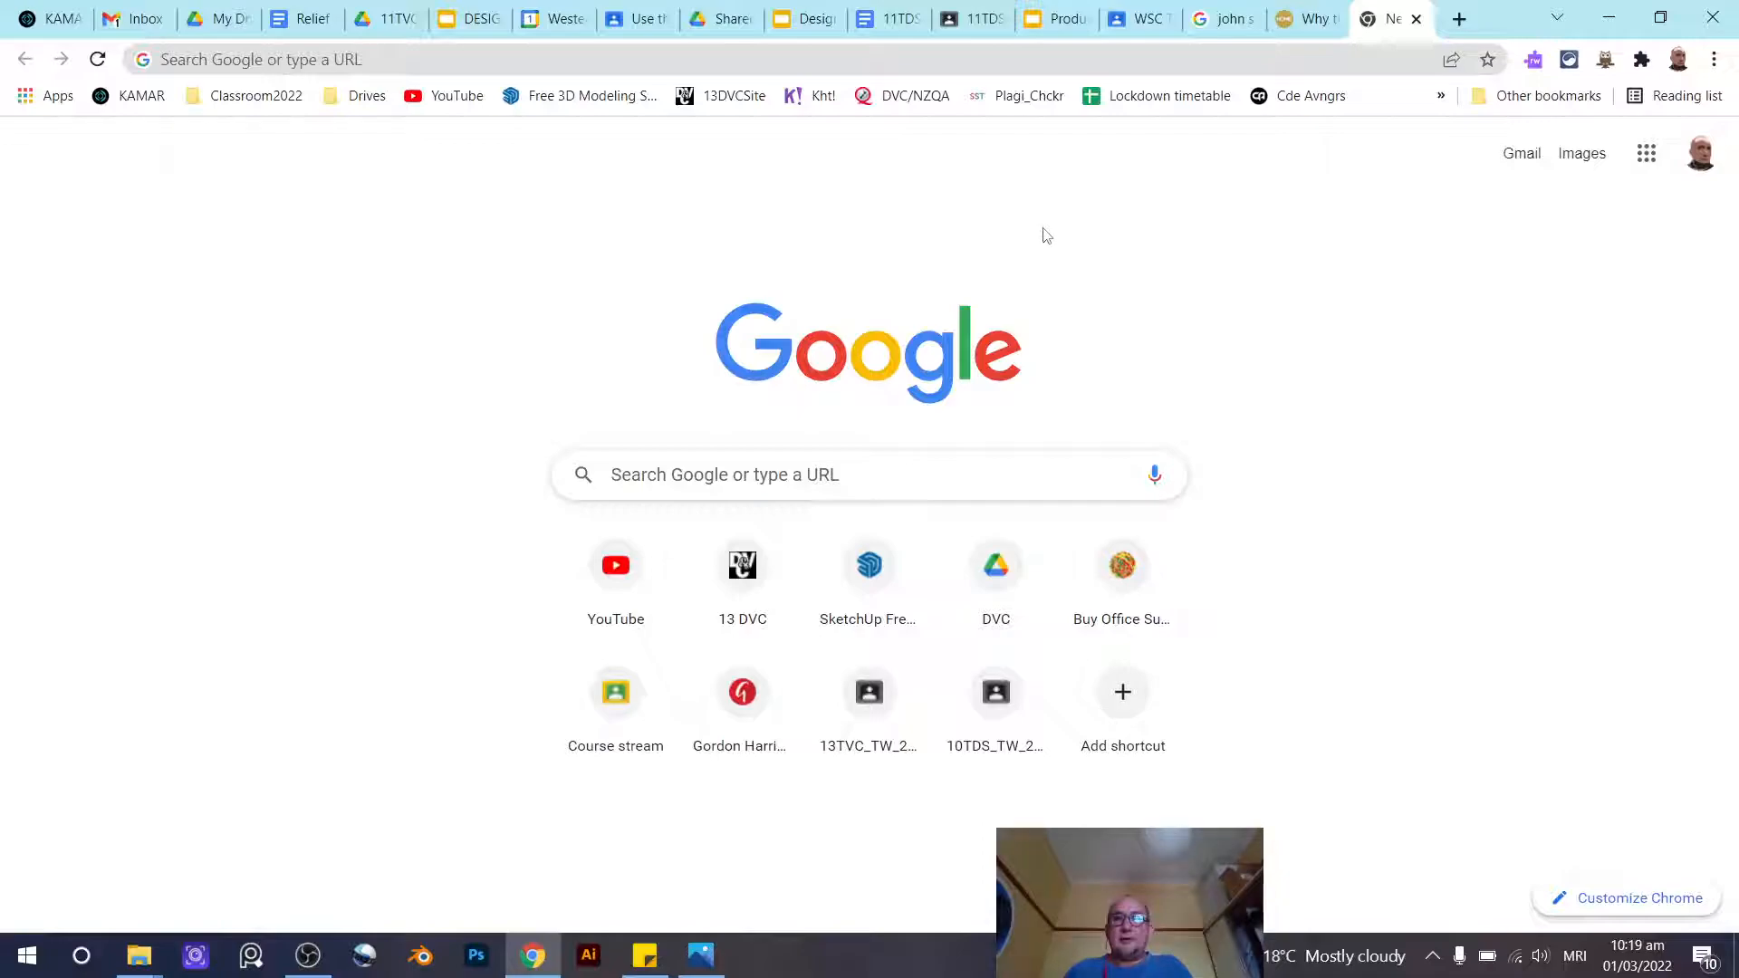
{"action": "left_click", "coordinate": [1647, 156]}
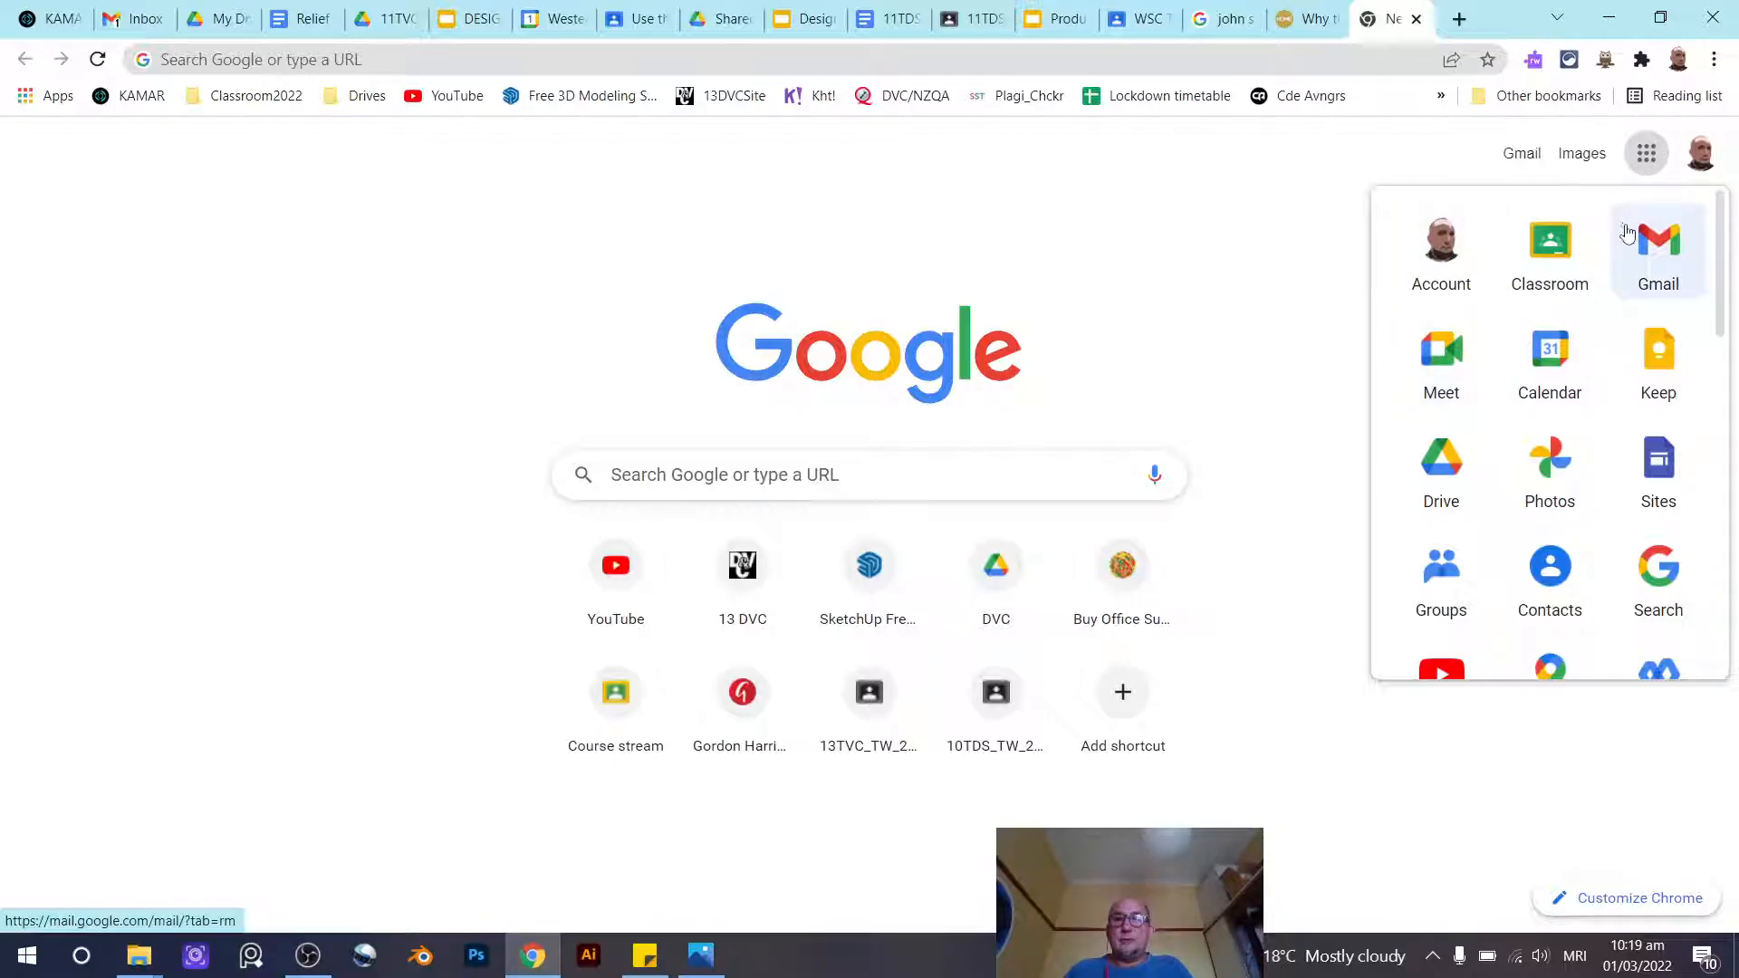
{"action": "scroll", "coordinate": [1627, 233], "scroll_direction": "down", "scroll_amount": 10}
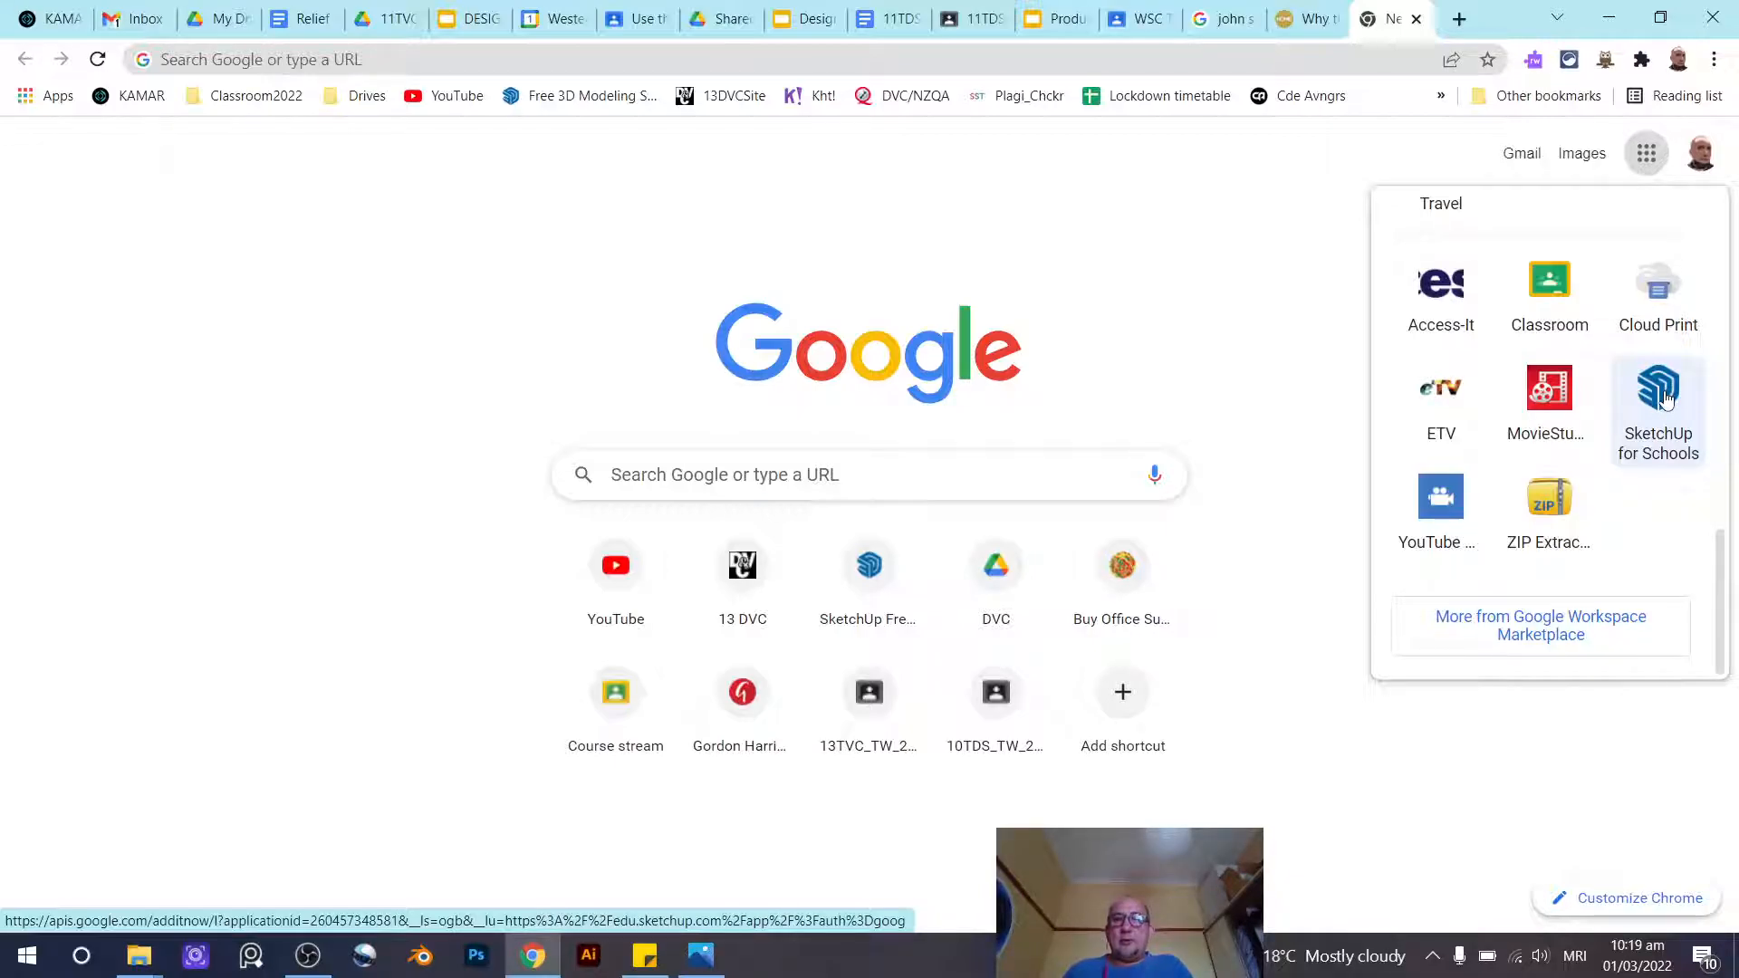
{"action": "left_click", "coordinate": [1664, 399]}
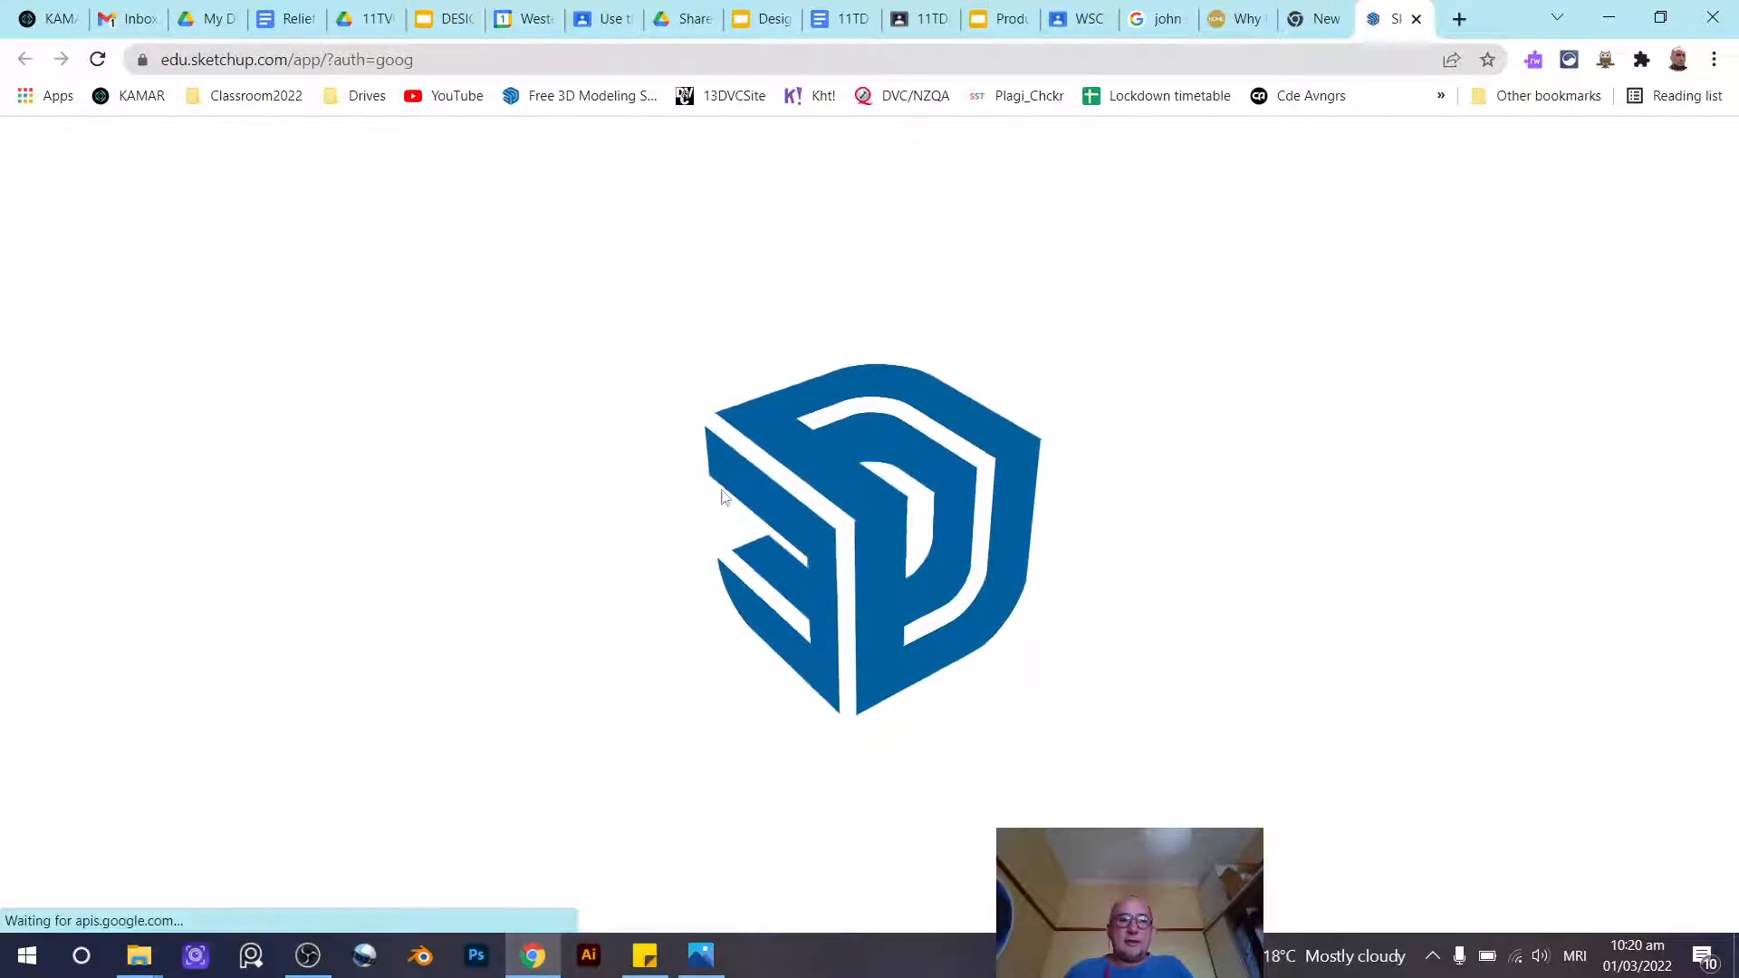
Switch to Photos and examine the part sizes in the Stool dimensions image
{"action": "left_click", "coordinate": [308, 955]}
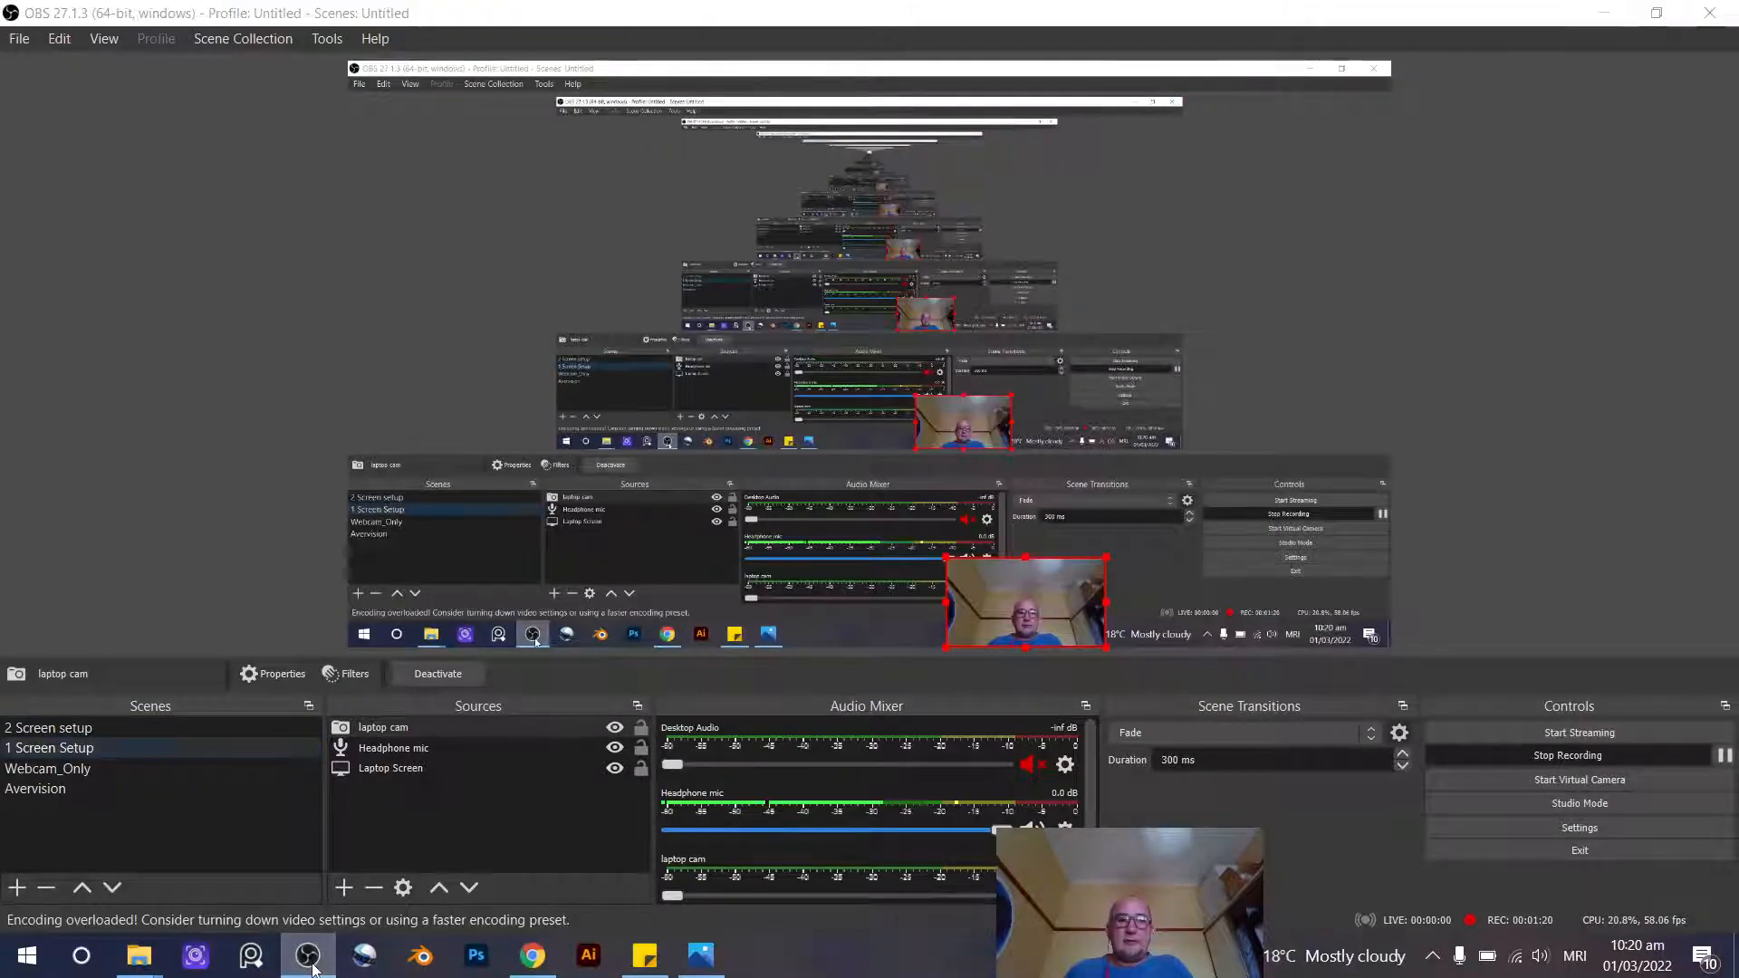
{"action": "left_click", "coordinate": [308, 956]}
{"action": "left_click", "coordinate": [701, 955]}
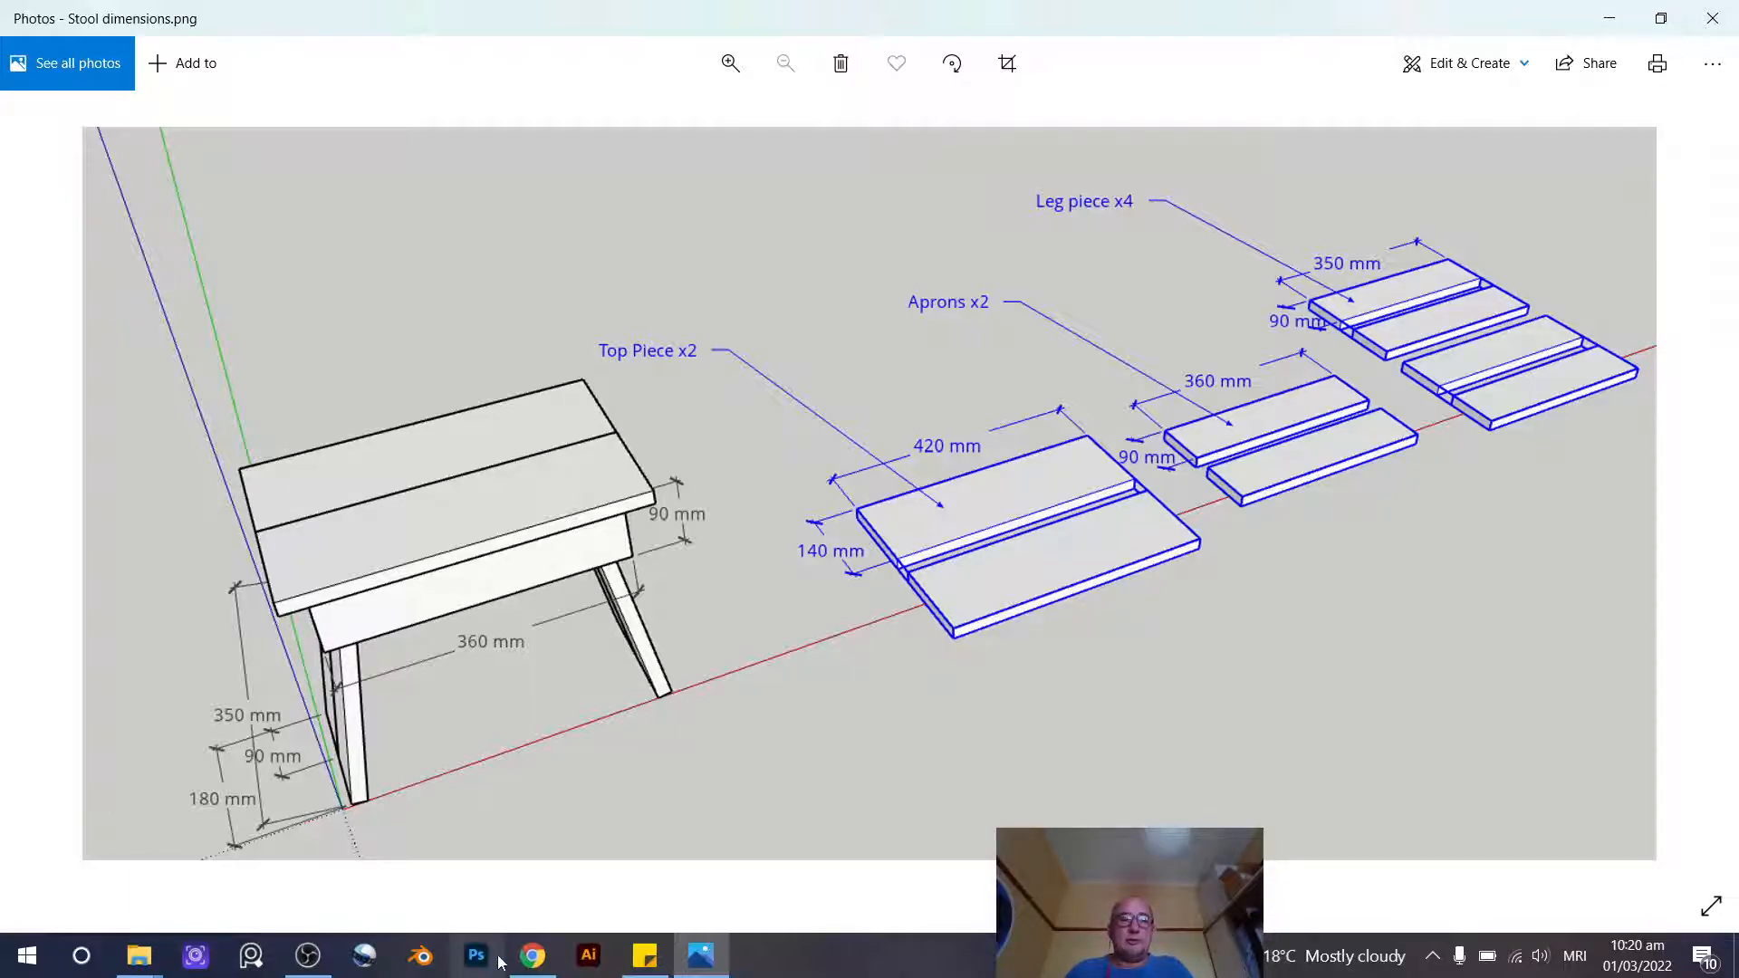
Switch back to SketchUp for Schools in Chrome and create a new model
{"action": "left_click", "coordinate": [539, 960]}
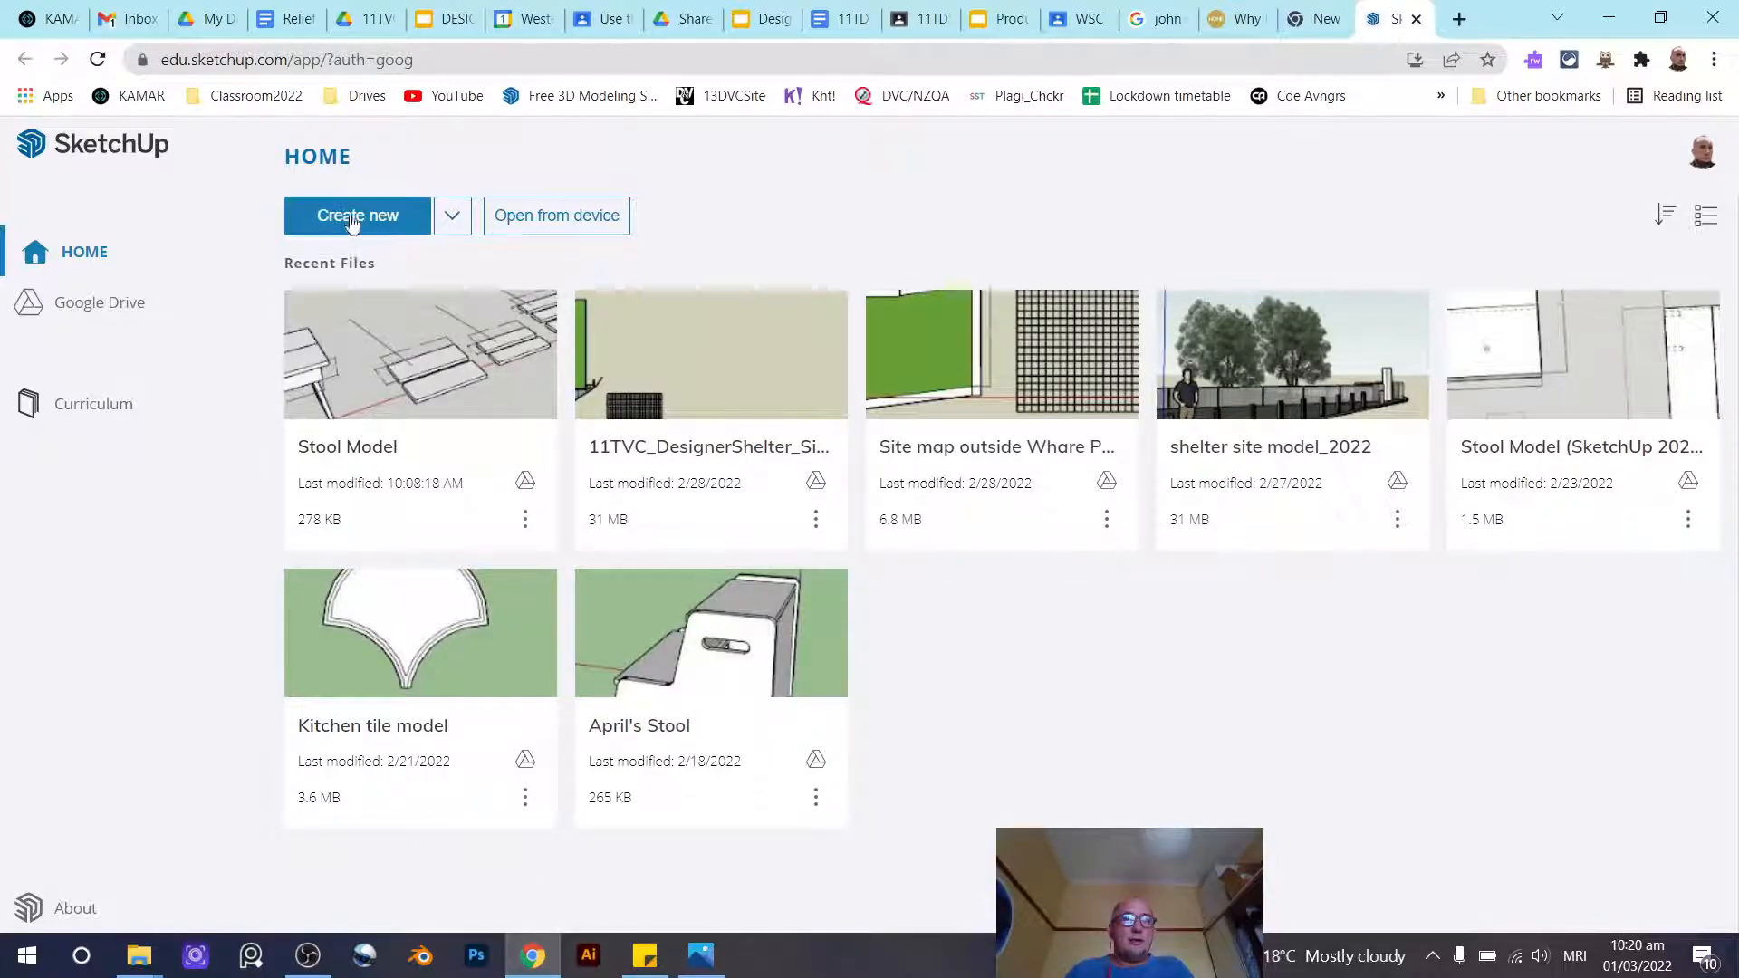
{"action": "left_click", "coordinate": [453, 222]}
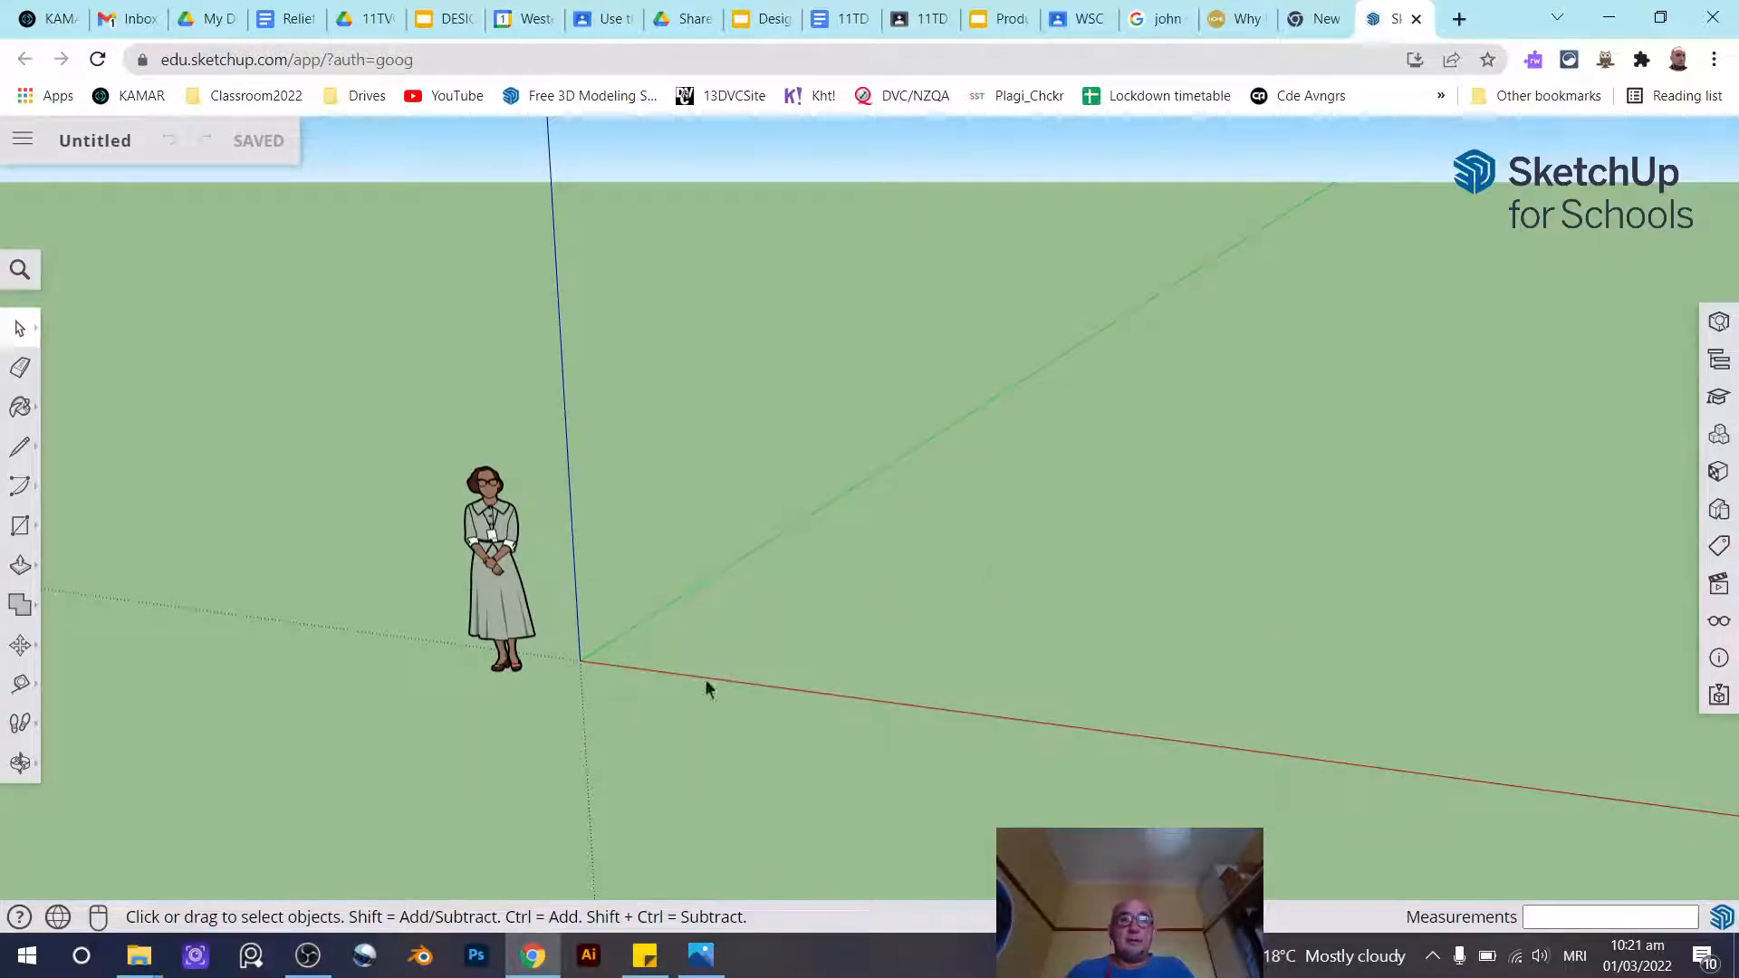
Orbit and zoom around the scale figure and axes to examine the empty model from different angles and distances
{"action": "middle_click_drag", "start_coordinate": [780, 580], "coordinate": [919, 489]}
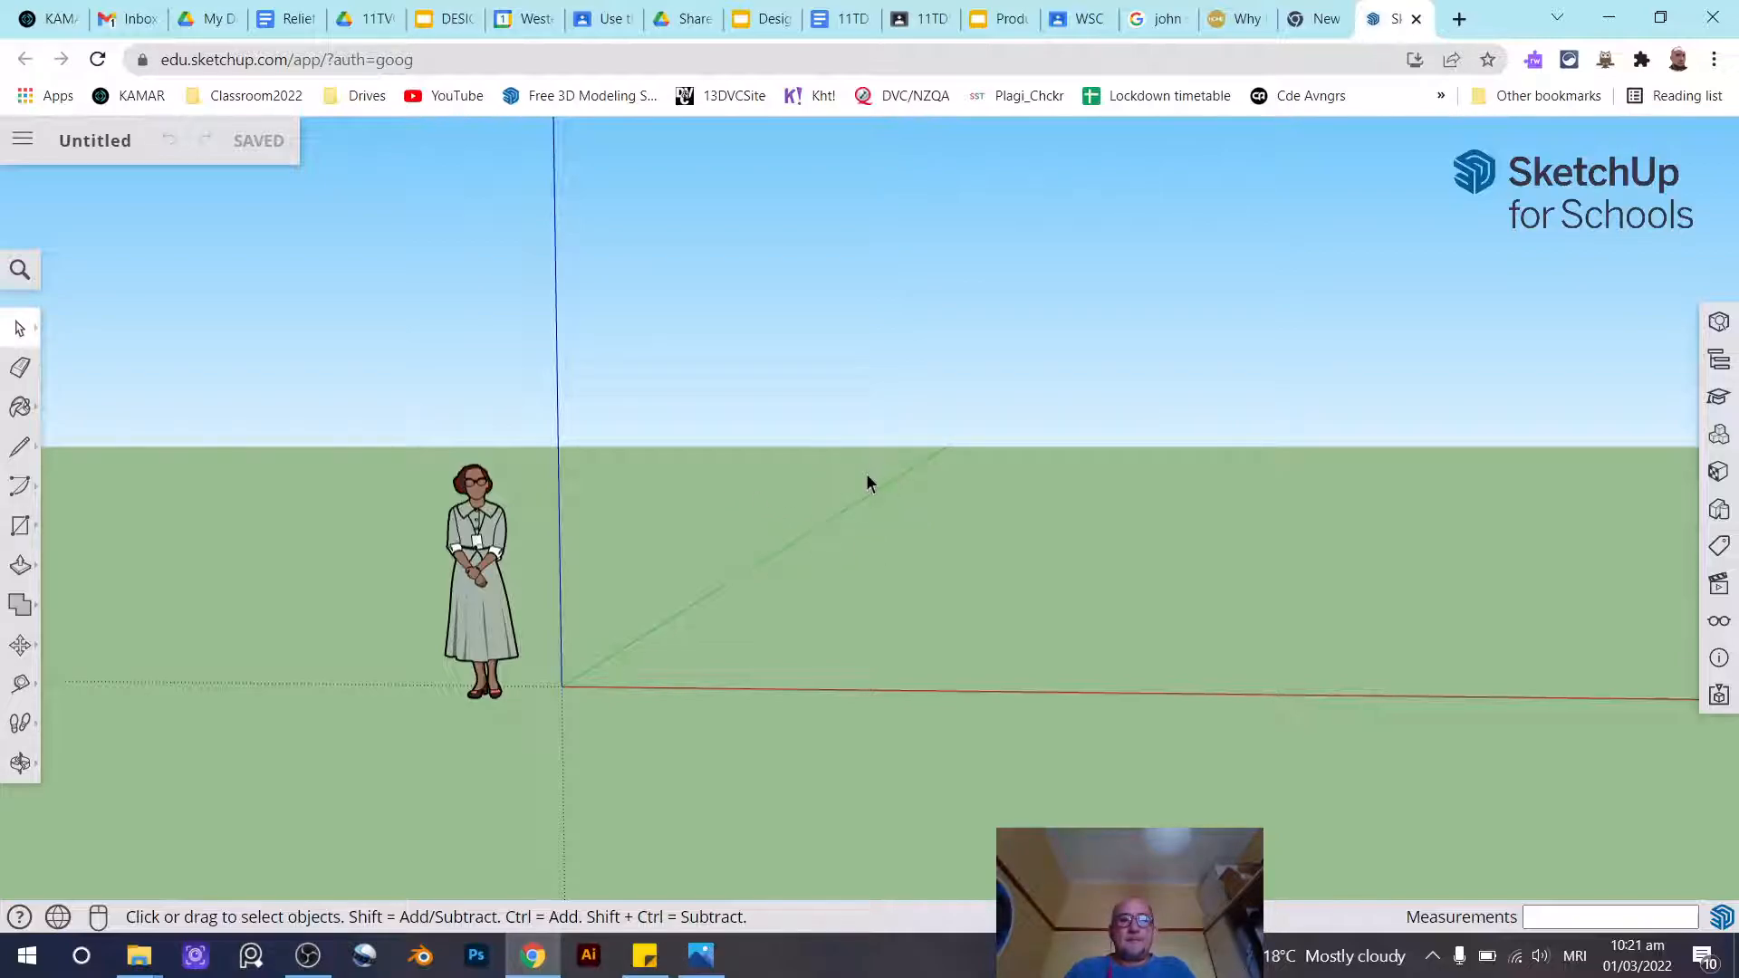
{"action": "scroll", "coordinate": [865, 481], "scroll_direction": "down", "scroll_amount": 2}
{"action": "scroll", "coordinate": [857, 477], "scroll_direction": "up", "scroll_amount": 1}
{"action": "scroll", "coordinate": [855, 478], "scroll_direction": "up", "scroll_amount": 1}
{"action": "scroll", "coordinate": [855, 477], "scroll_direction": "down", "scroll_amount": 2}
{"action": "scroll", "coordinate": [855, 477], "scroll_direction": "up", "scroll_amount": 2}
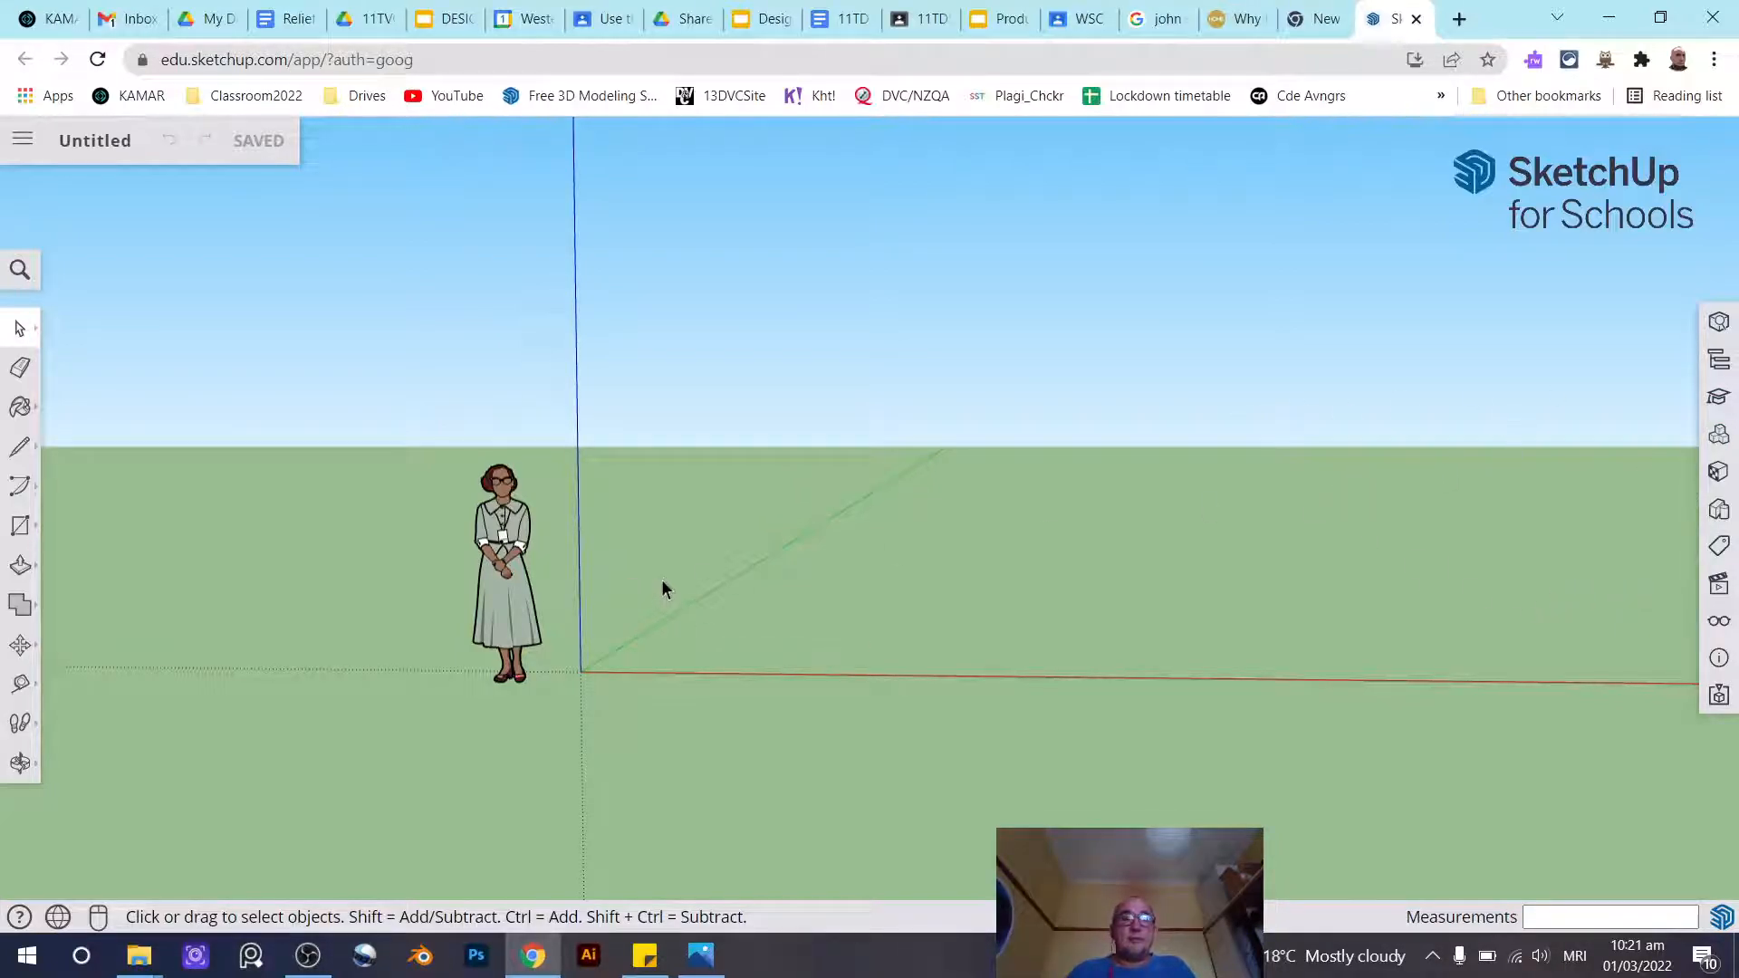
{"action": "scroll", "coordinate": [741, 484], "scroll_direction": "down", "scroll_amount": 3}
{"action": "scroll", "coordinate": [739, 482], "scroll_direction": "up", "scroll_amount": 3}
{"action": "scroll", "coordinate": [736, 486], "scroll_direction": "up", "scroll_amount": 5}
{"action": "scroll", "coordinate": [736, 486], "scroll_direction": "down", "scroll_amount": 6}
{"action": "scroll", "coordinate": [736, 485], "scroll_direction": "up", "scroll_amount": 2}
{"action": "mouse_move", "coordinate": [735, 486]}
{"action": "middle_mouse_down"}
{"action": "mouse_move", "coordinate": [718, 556]}
{"action": "mouse_move", "coordinate": [725, 508]}
{"action": "mouse_move", "coordinate": [631, 503]}
{"action": "mouse_move", "coordinate": [719, 531]}
{"action": "mouse_move", "coordinate": [589, 516]}
{"action": "mouse_move", "coordinate": [676, 508]}
{"action": "mouse_move", "coordinate": [681, 555]}
{"action": "middle_mouse_up"}
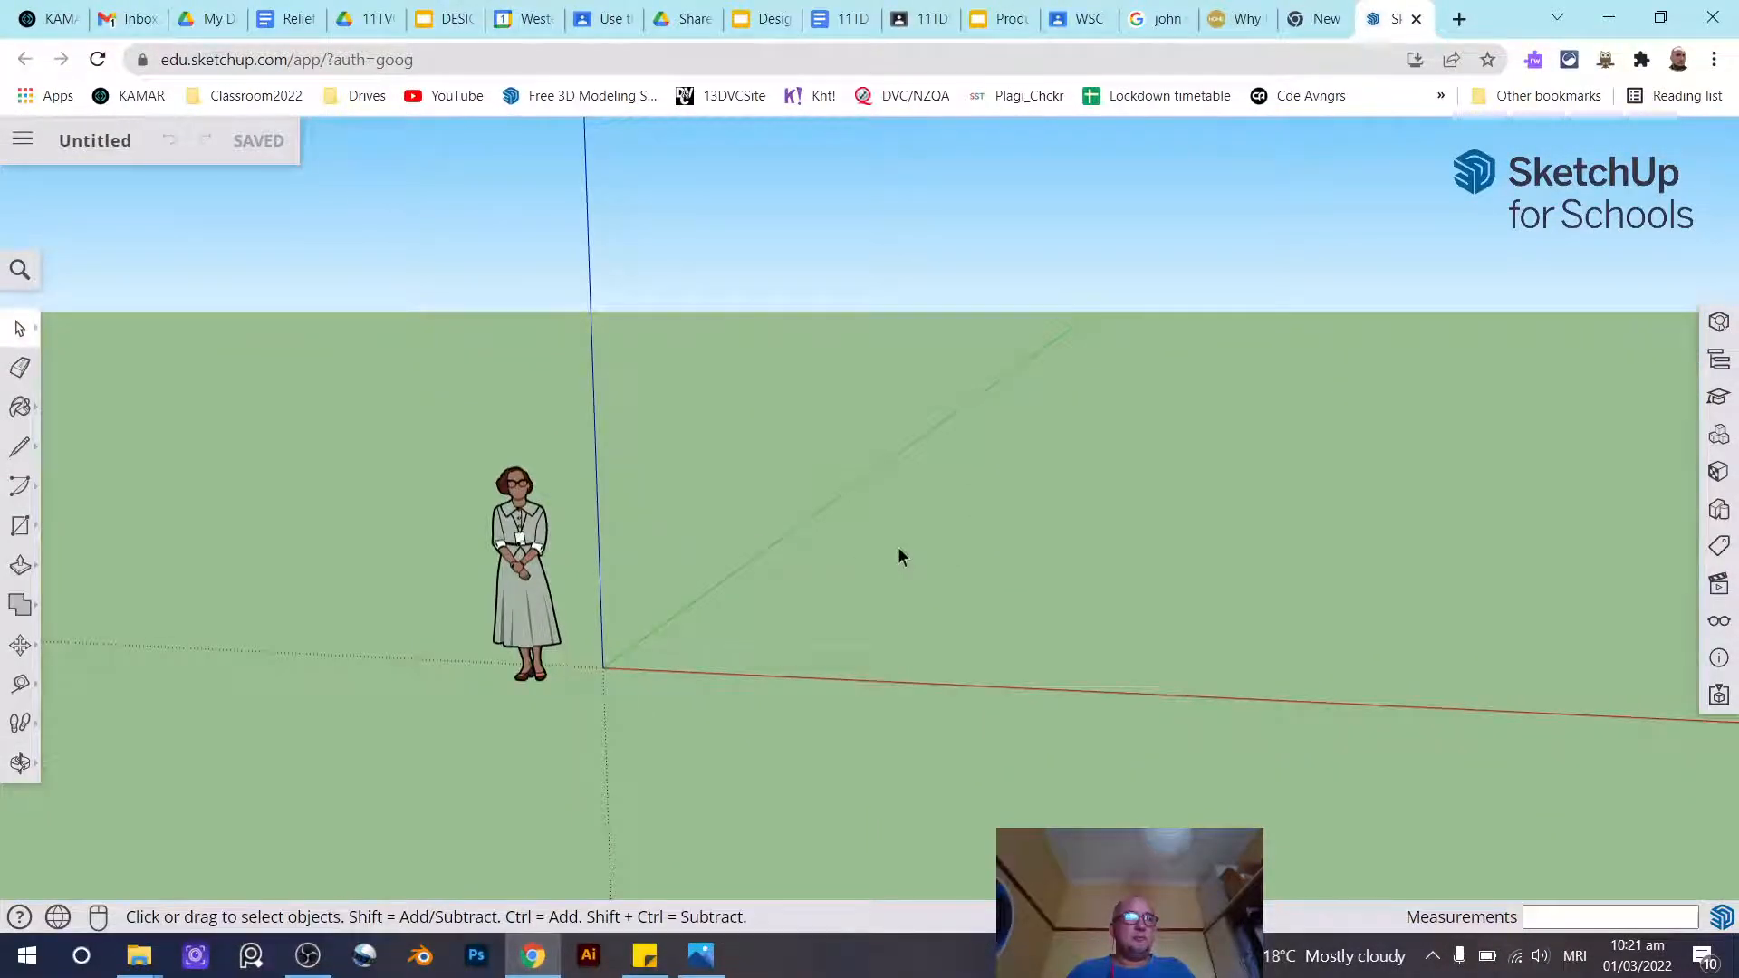
Review the app's general and navigation settings, including the available navigation devices, and close the settings
{"action": "left_click", "coordinate": [24, 145]}
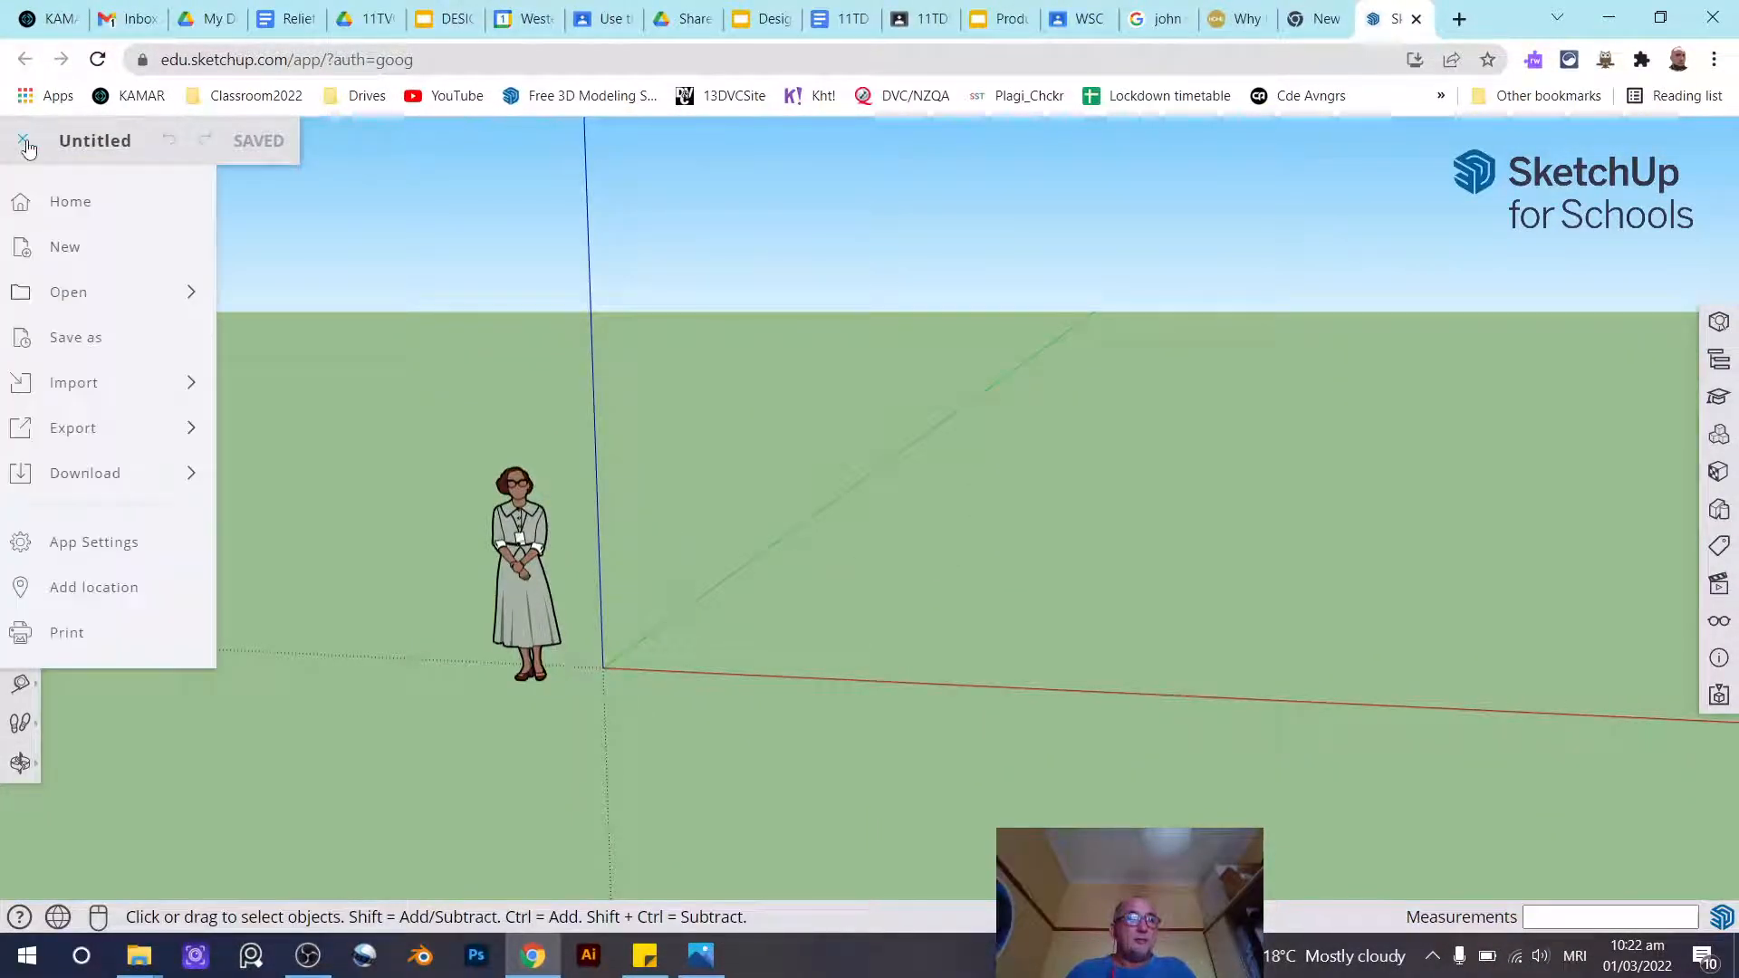
{"action": "left_click", "coordinate": [86, 557]}
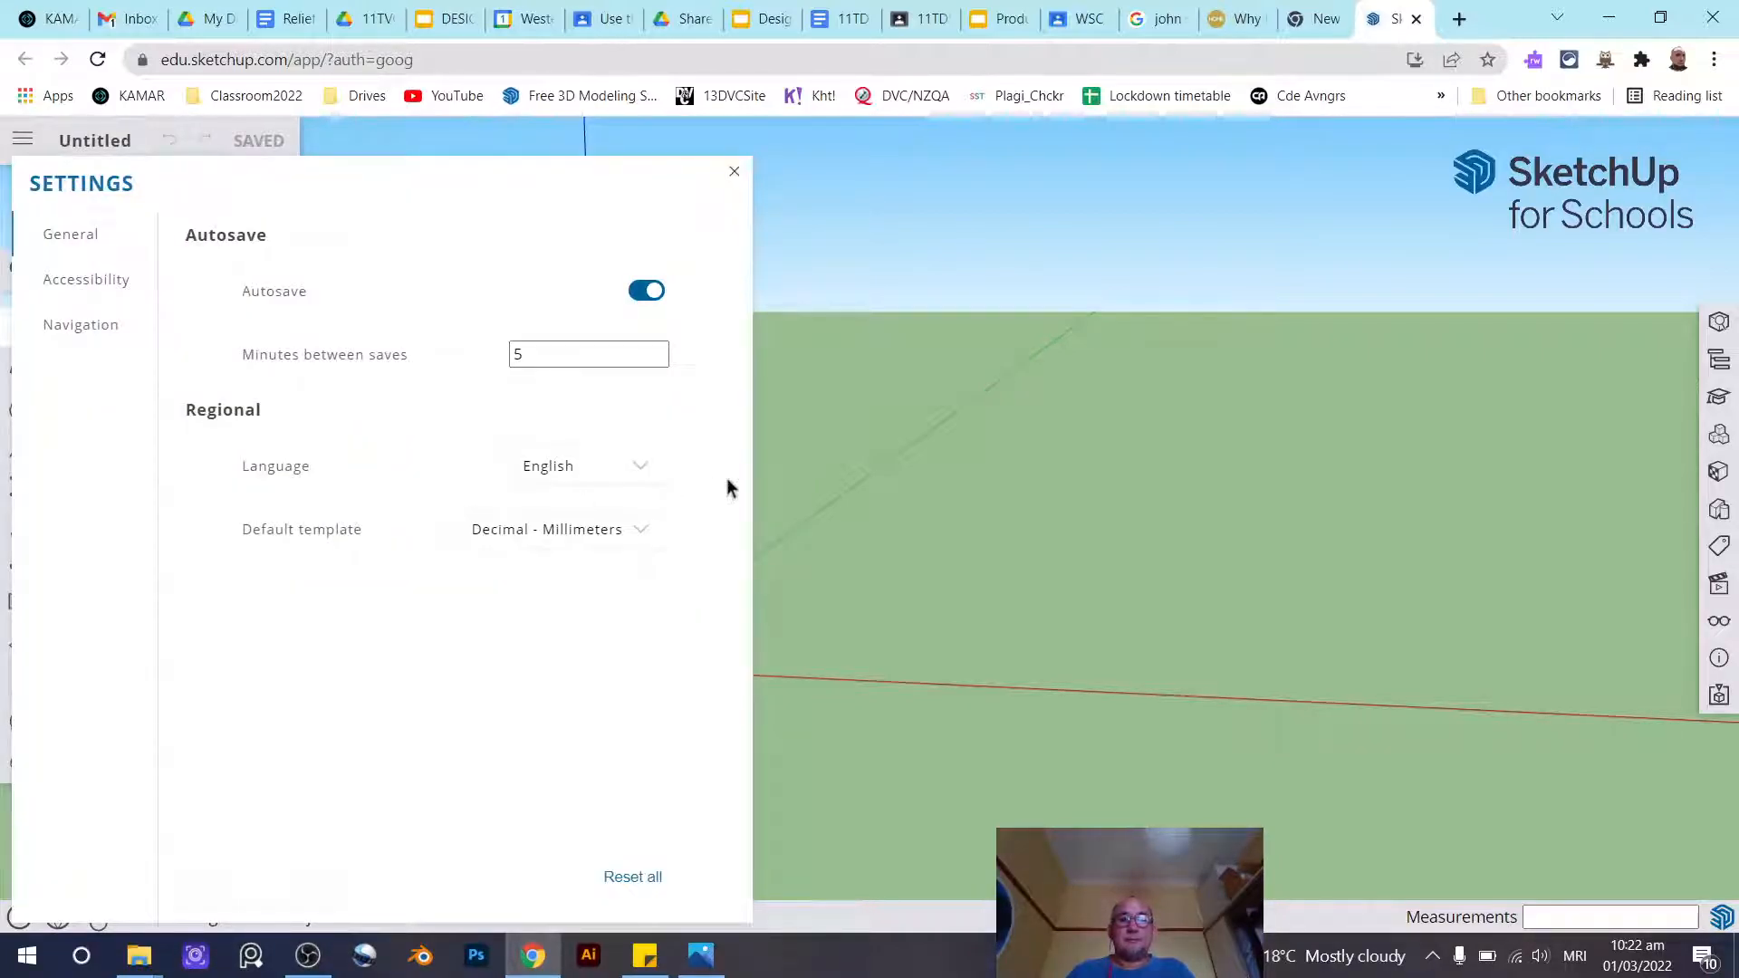
{"action": "left_click", "coordinate": [101, 338]}
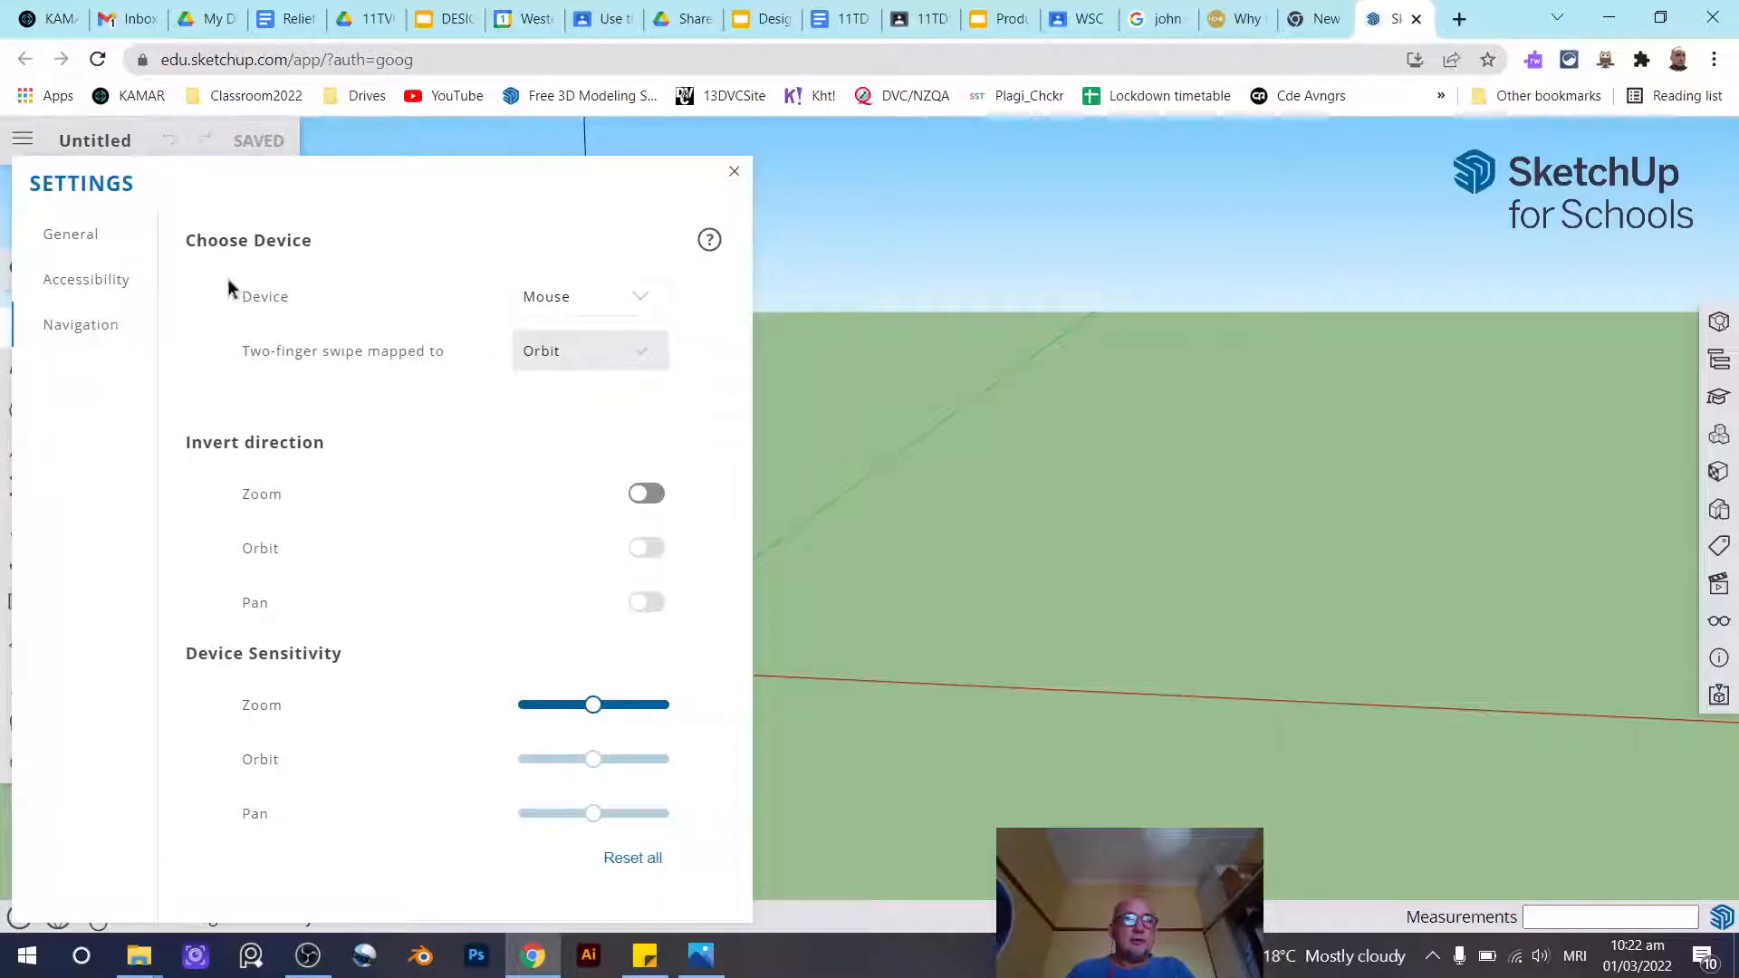
{"action": "left_click", "coordinate": [639, 299]}
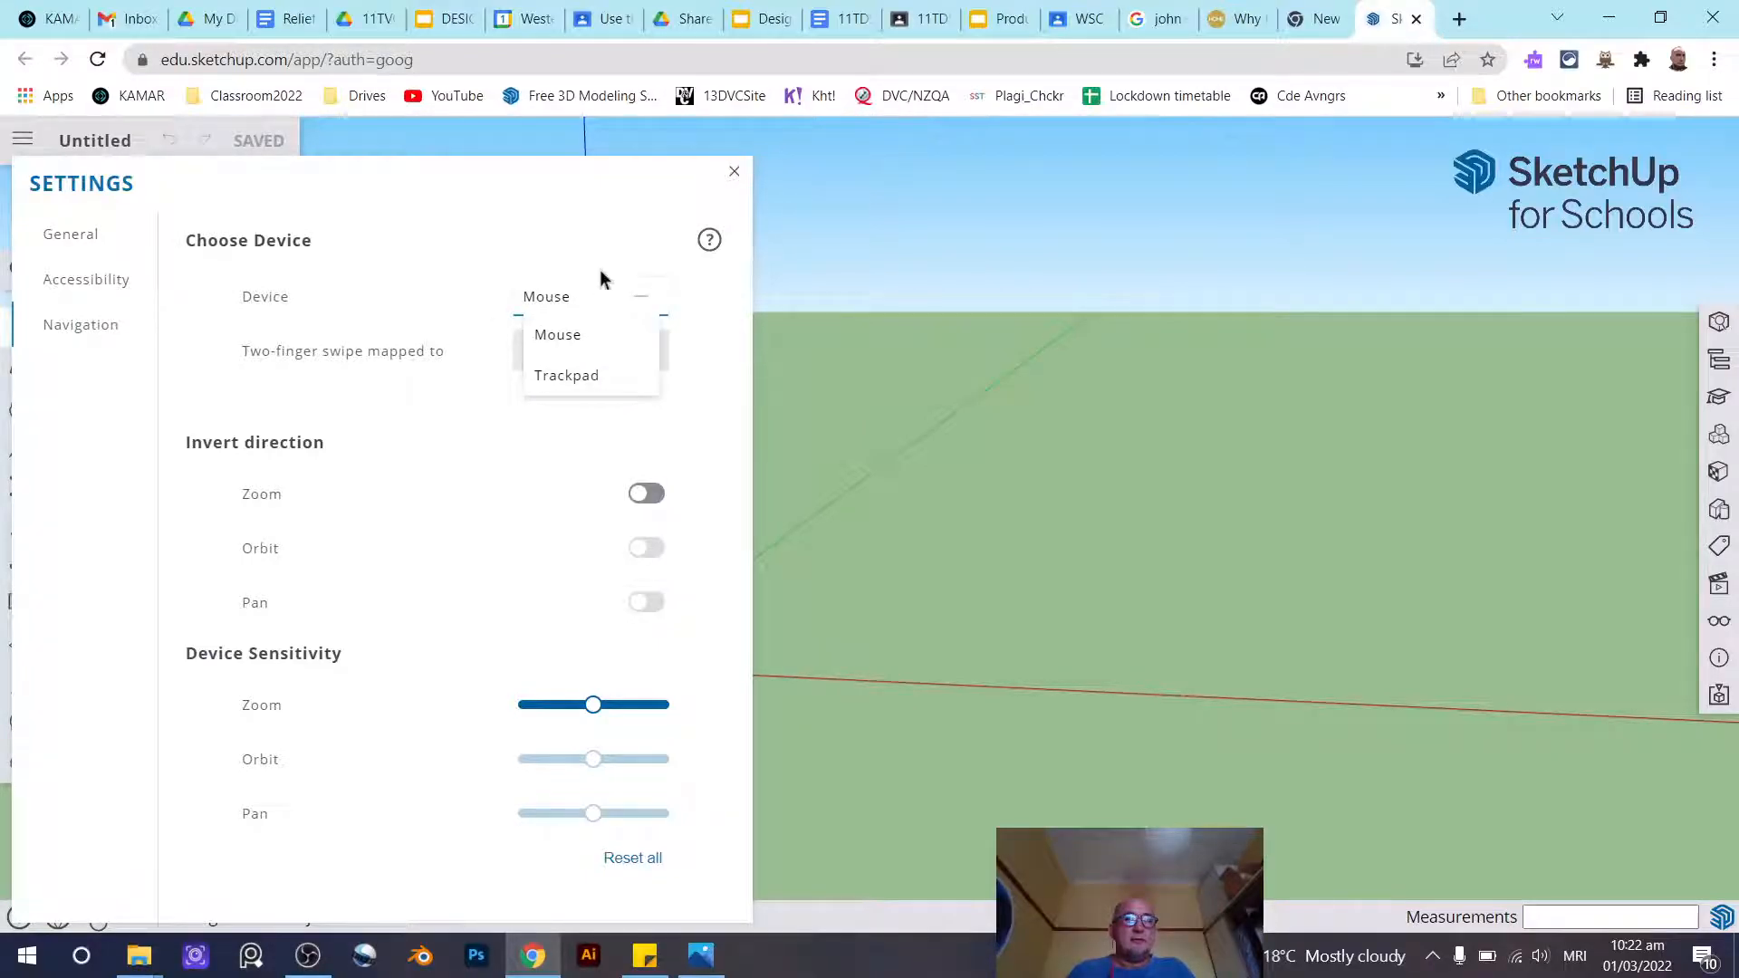
{"action": "left_click", "coordinate": [568, 228]}
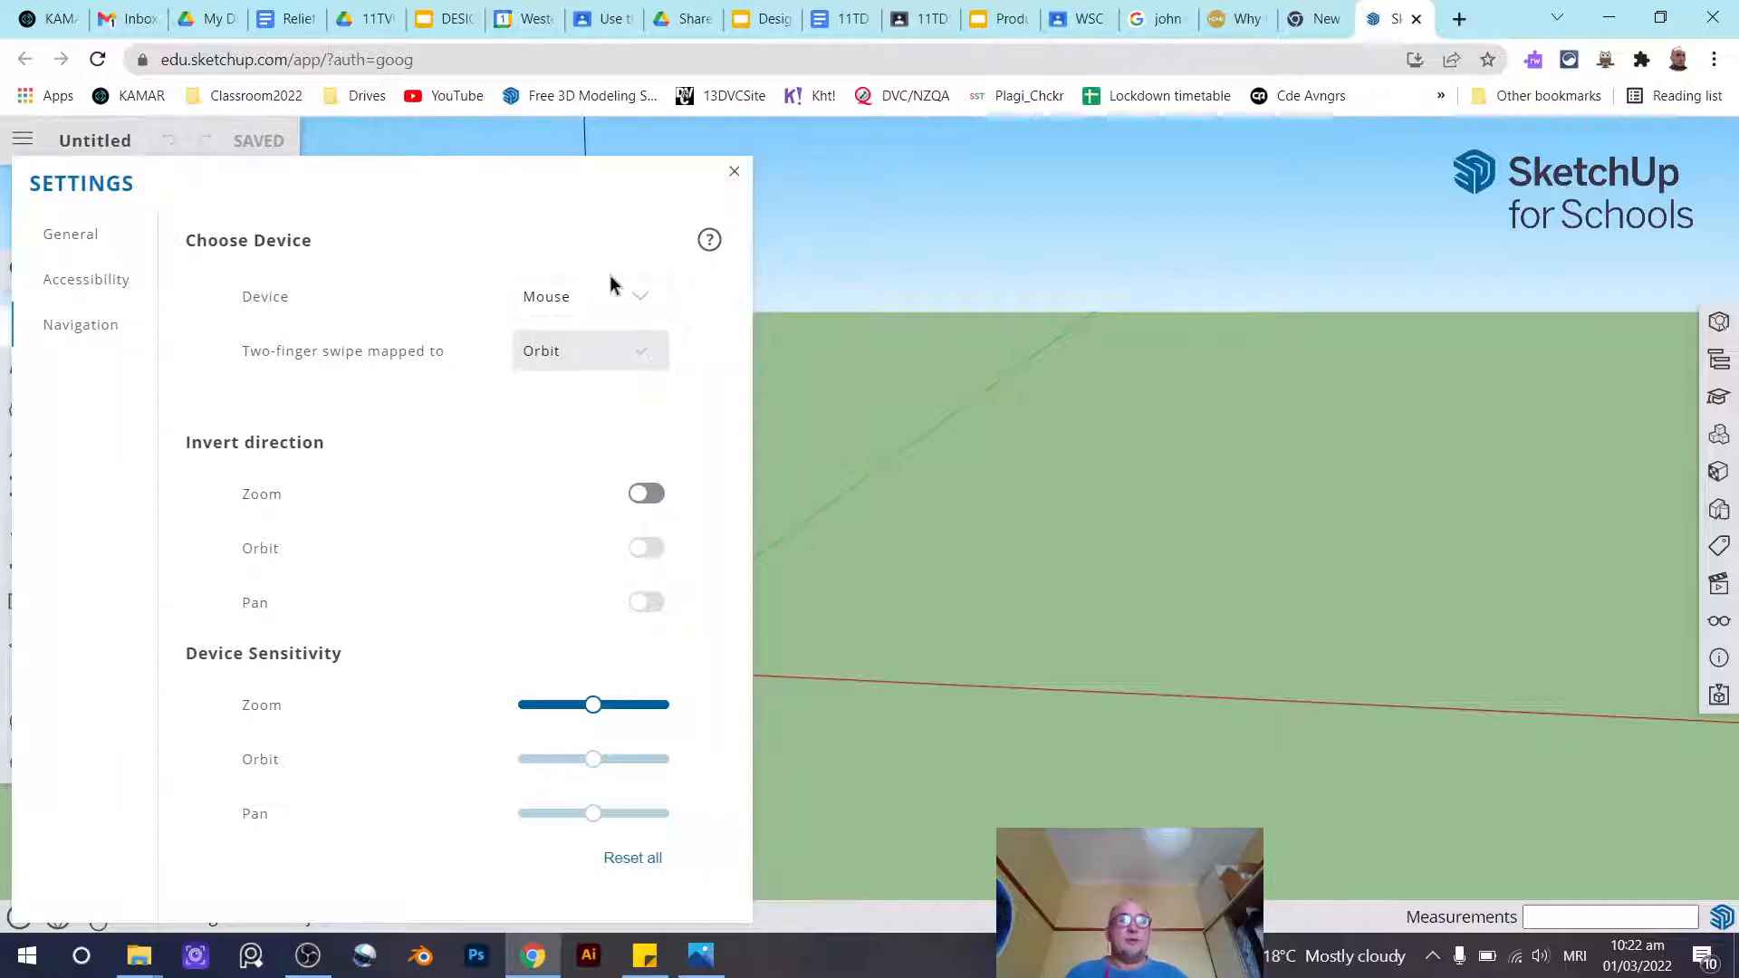
{"action": "left_click", "coordinate": [735, 175]}
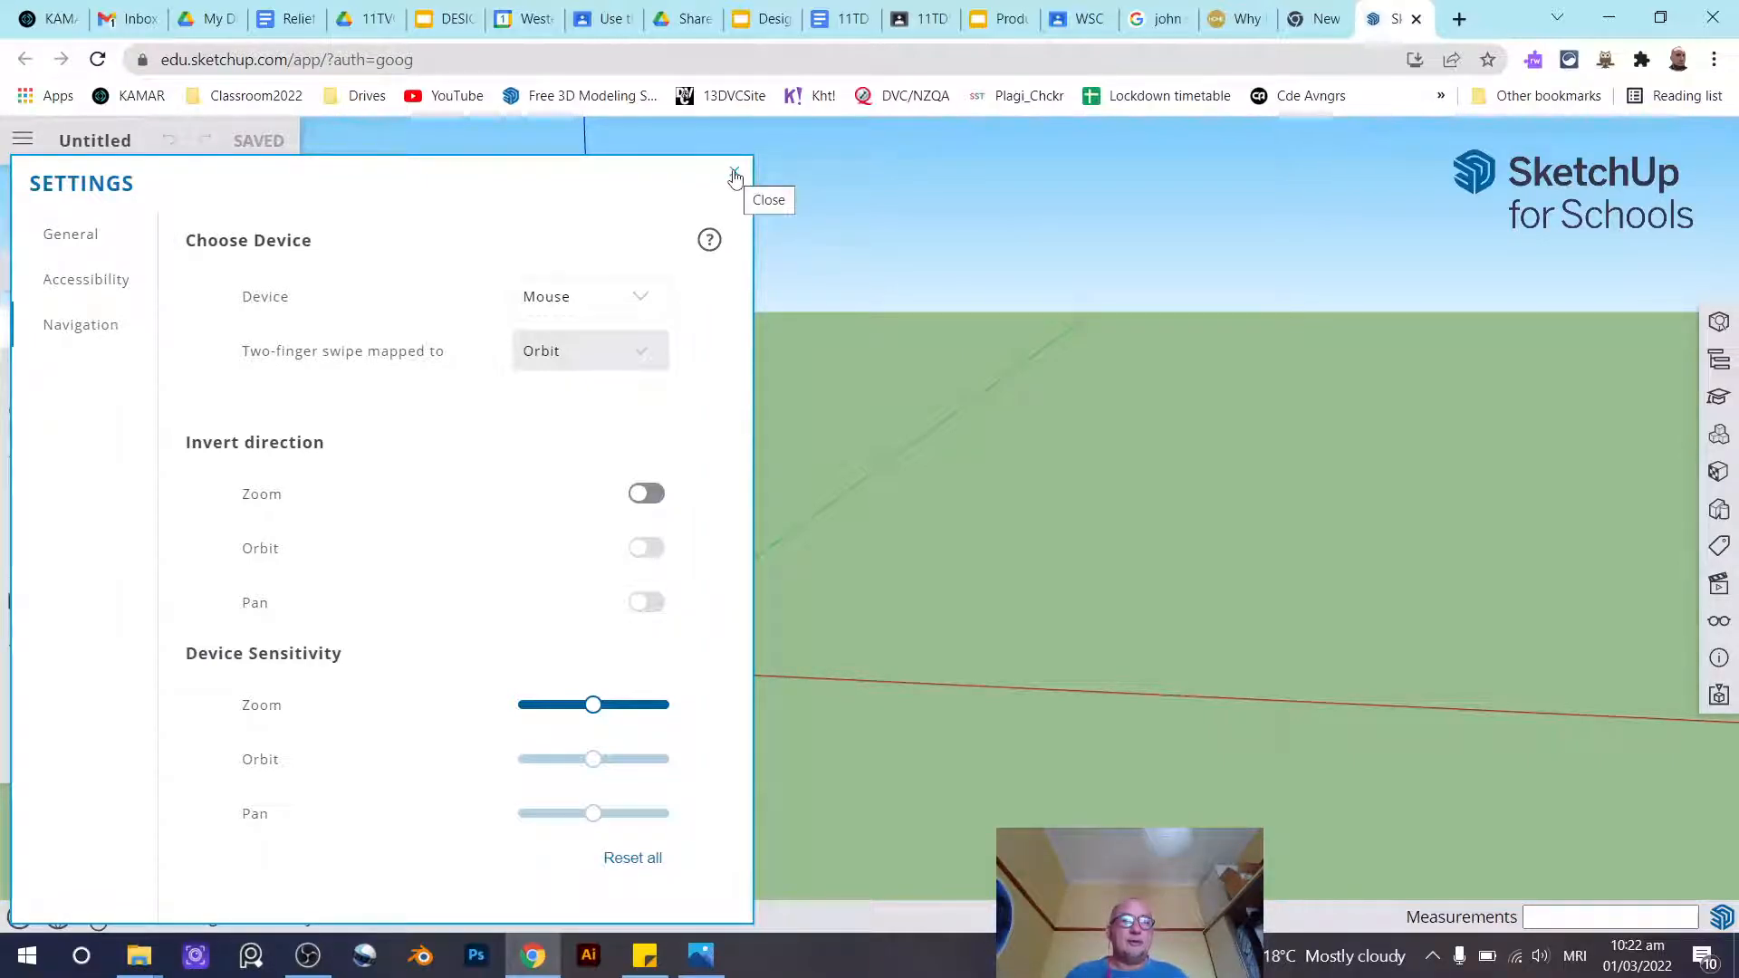
{"action": "left_click", "coordinate": [734, 174]}
Check the top piece's dimensions in the Stool dimensions image in Photos and return to the SketchUp model
{"action": "scroll", "coordinate": [444, 254], "scroll_direction": "down", "scroll_amount": 2}
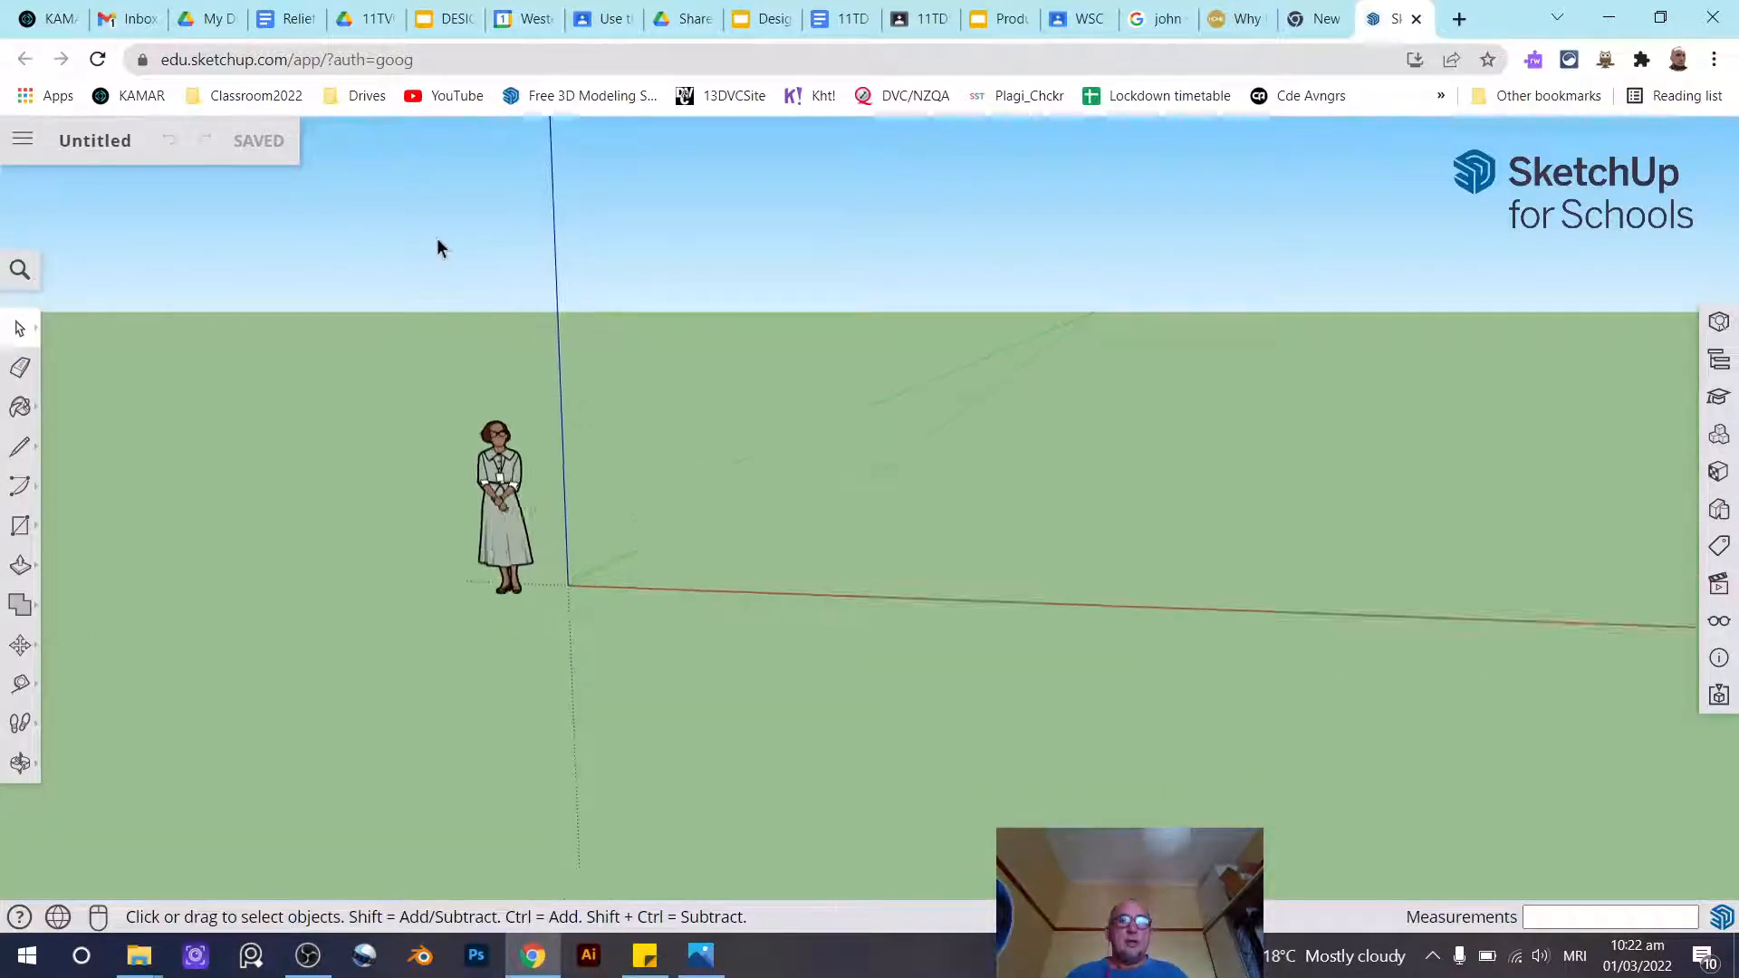
{"action": "middle_click_drag", "start_coordinate": [524, 291], "coordinate": [681, 418]}
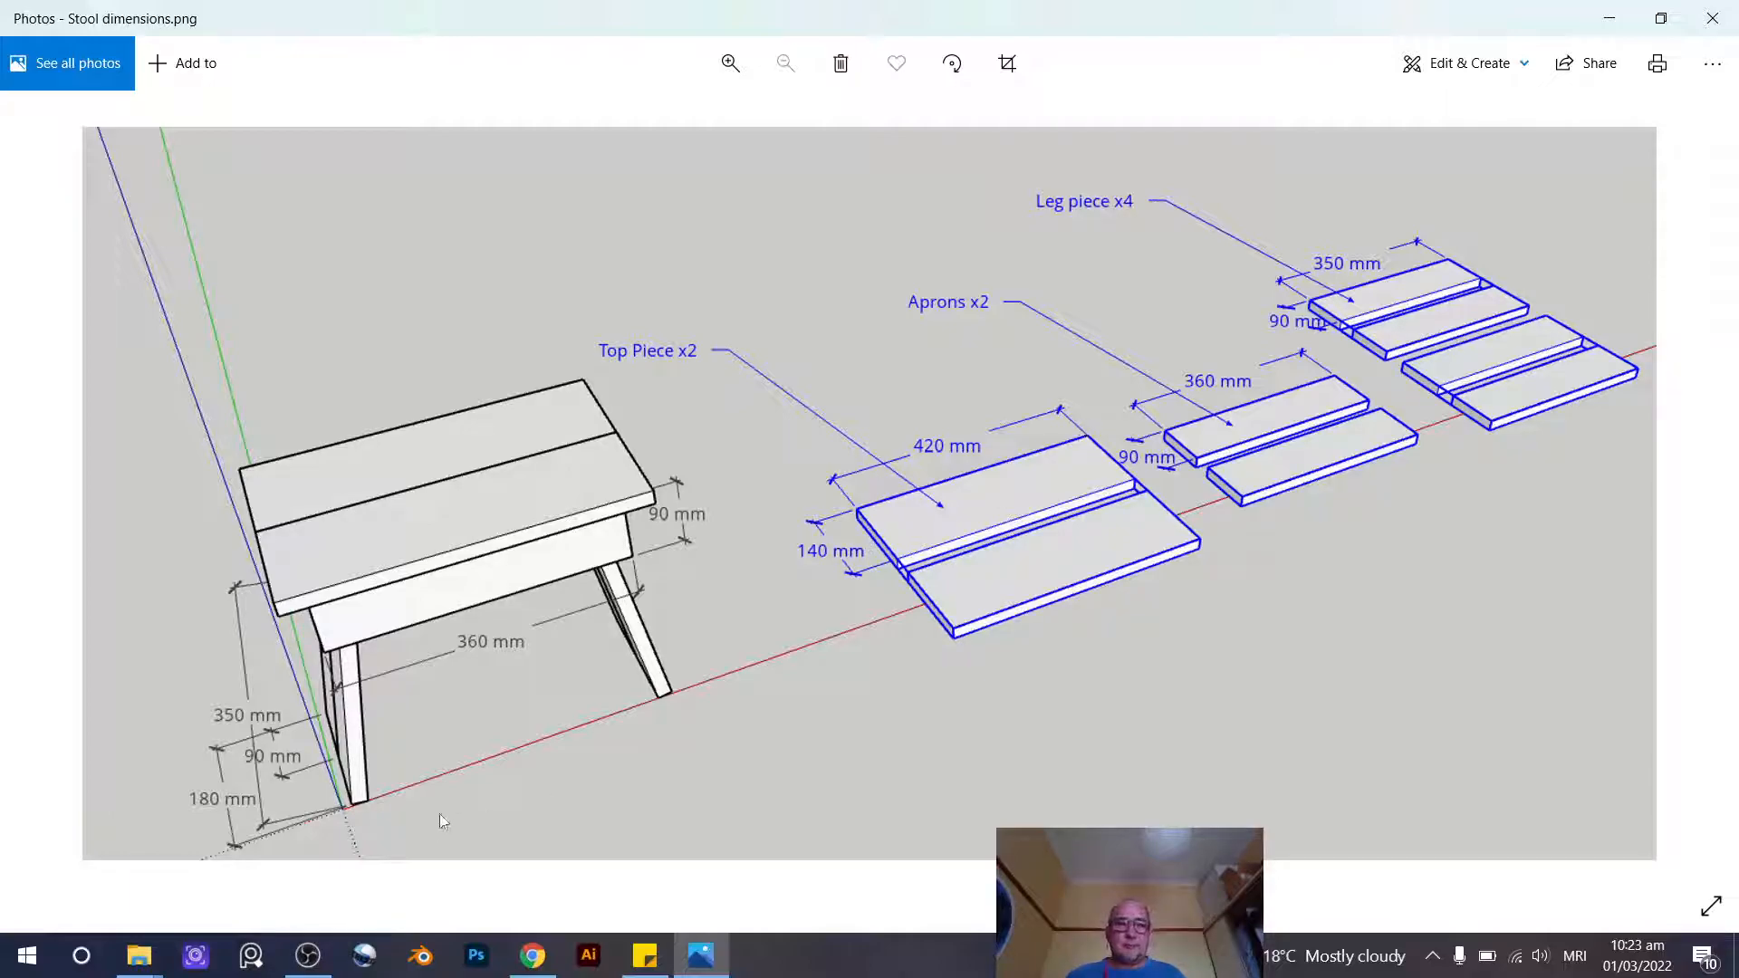
{"action": "left_click", "coordinate": [536, 962]}
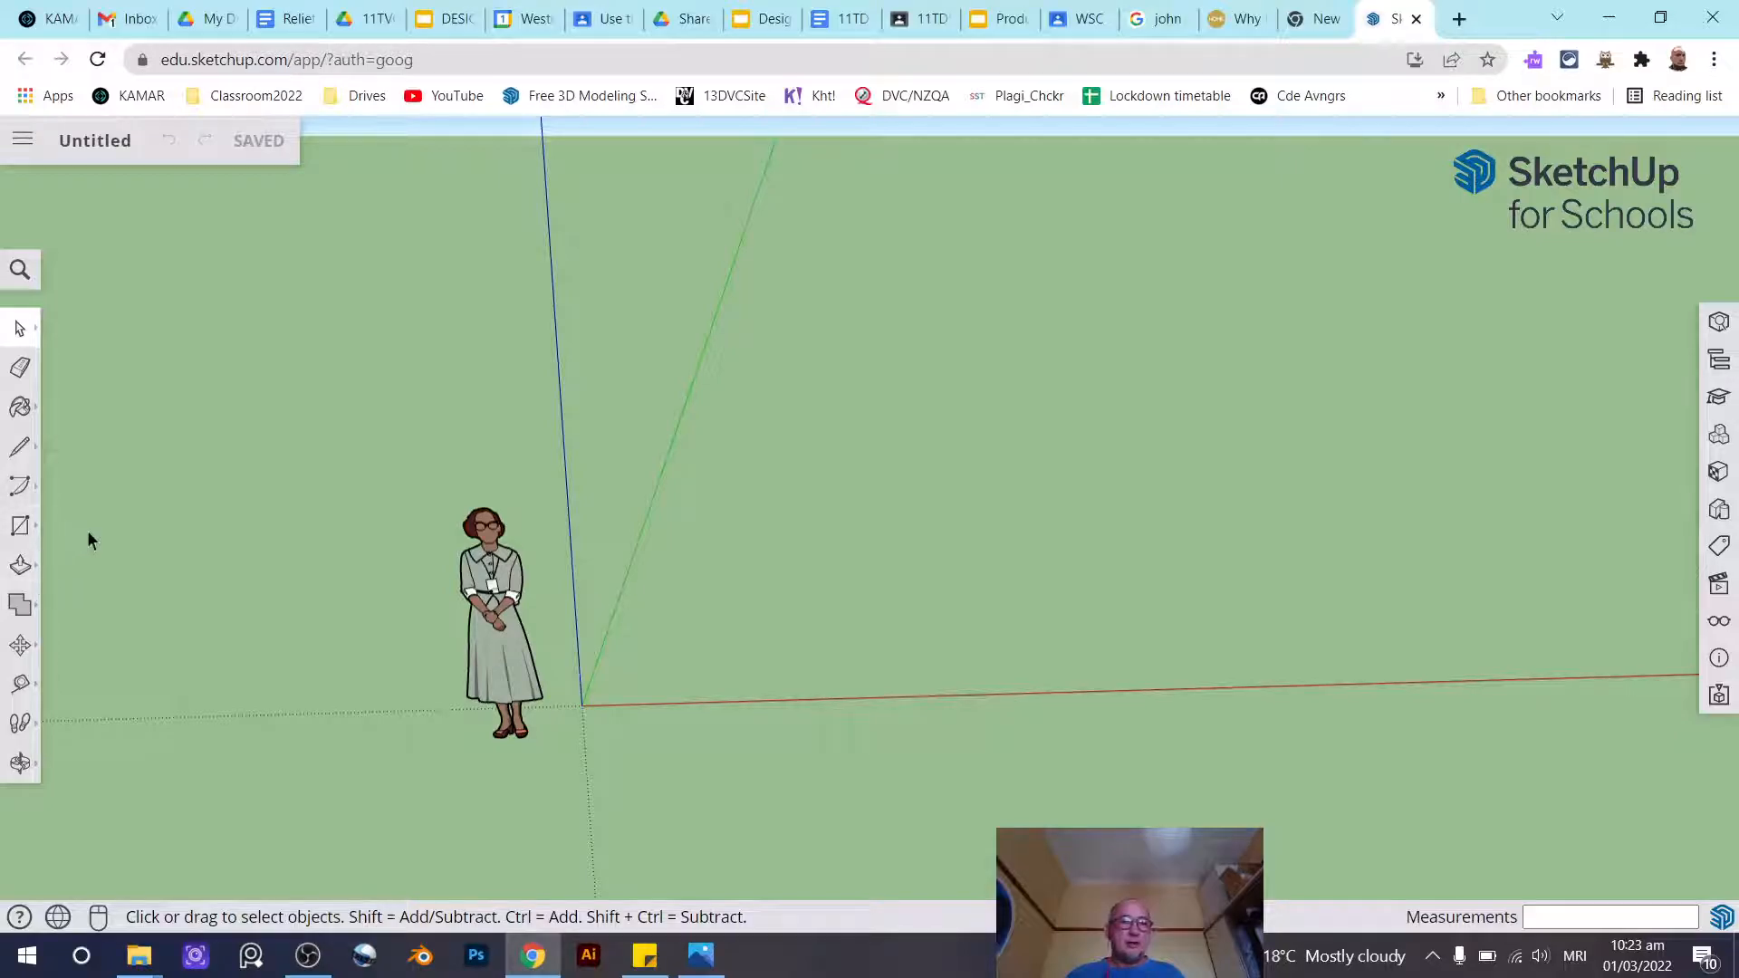
Draw a 420 by 140 mm rectangle on the ground from the origin for the stool's top piece
{"action": "left_click", "coordinate": [20, 528]}
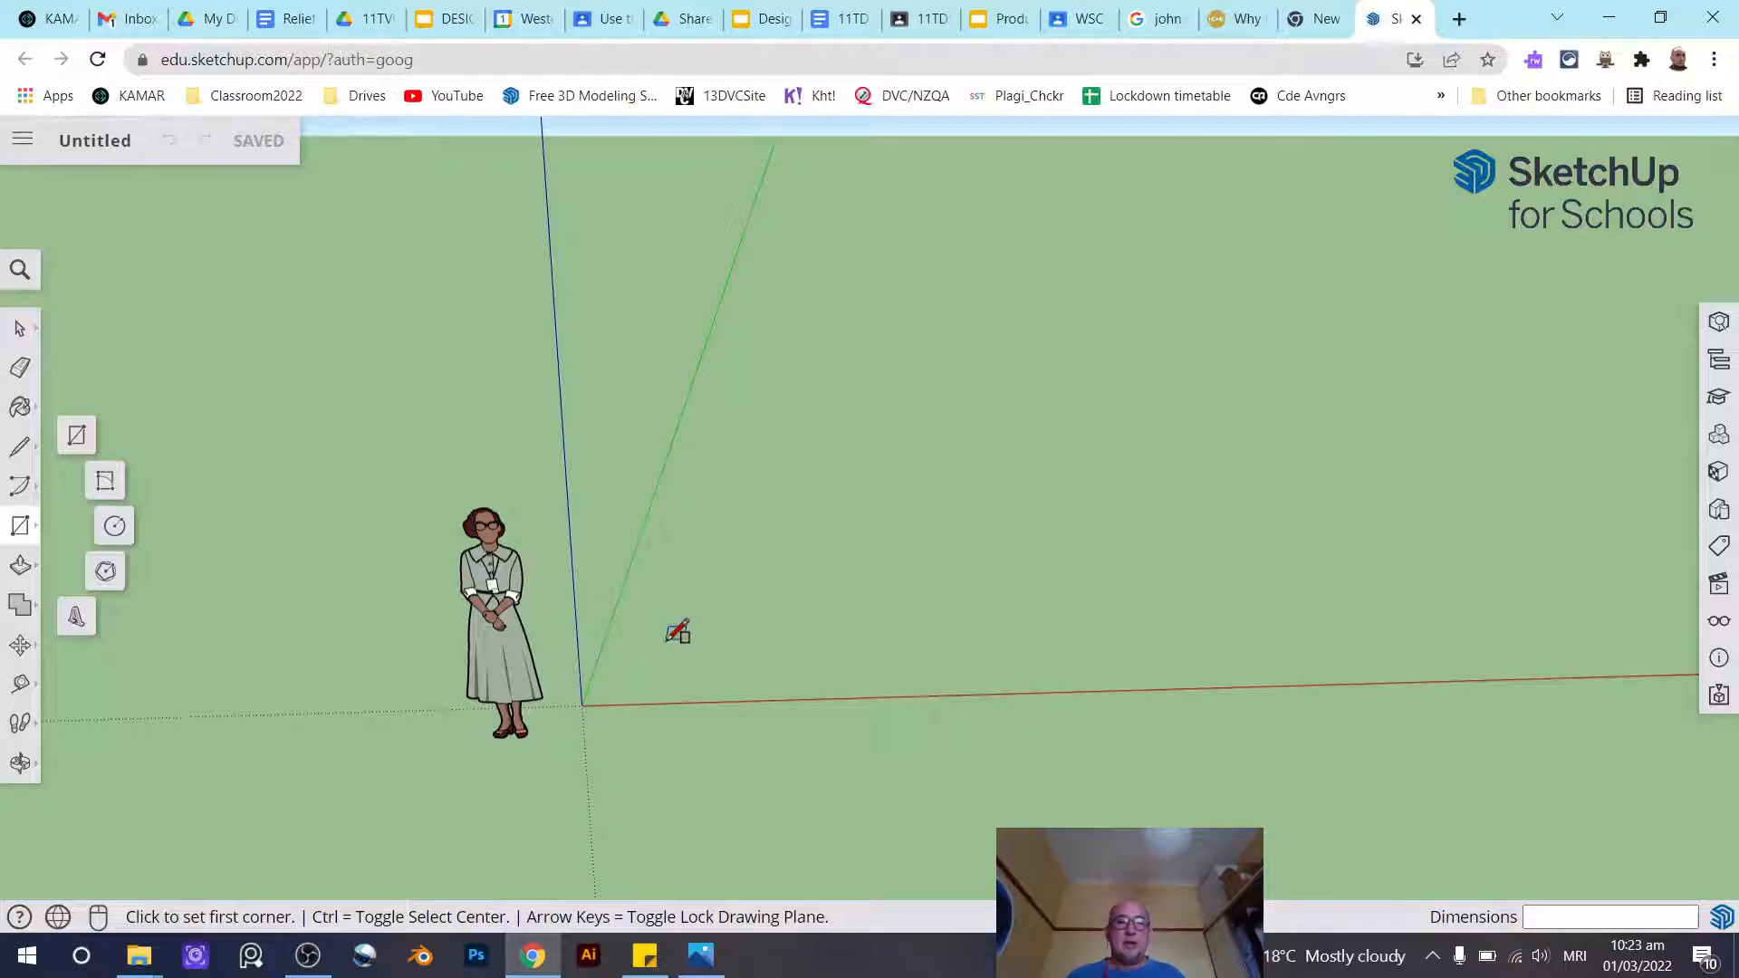
{"action": "left_click", "coordinate": [581, 704]}
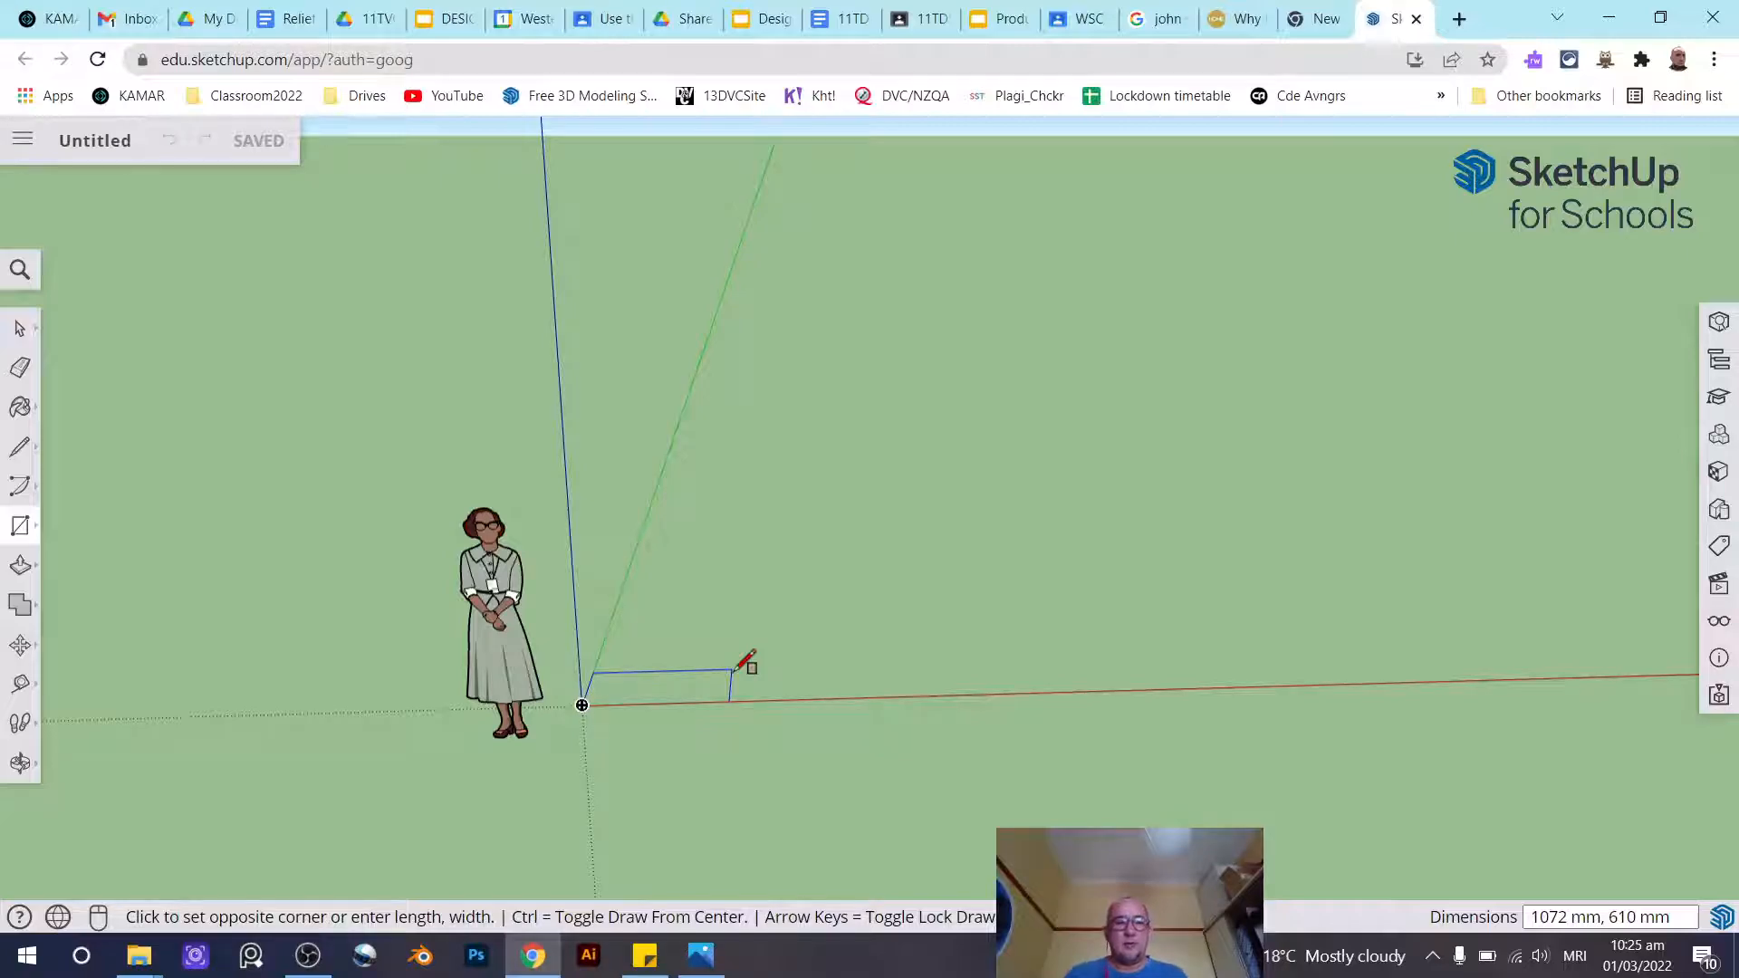
{"action": "type", "text": "420,1"}
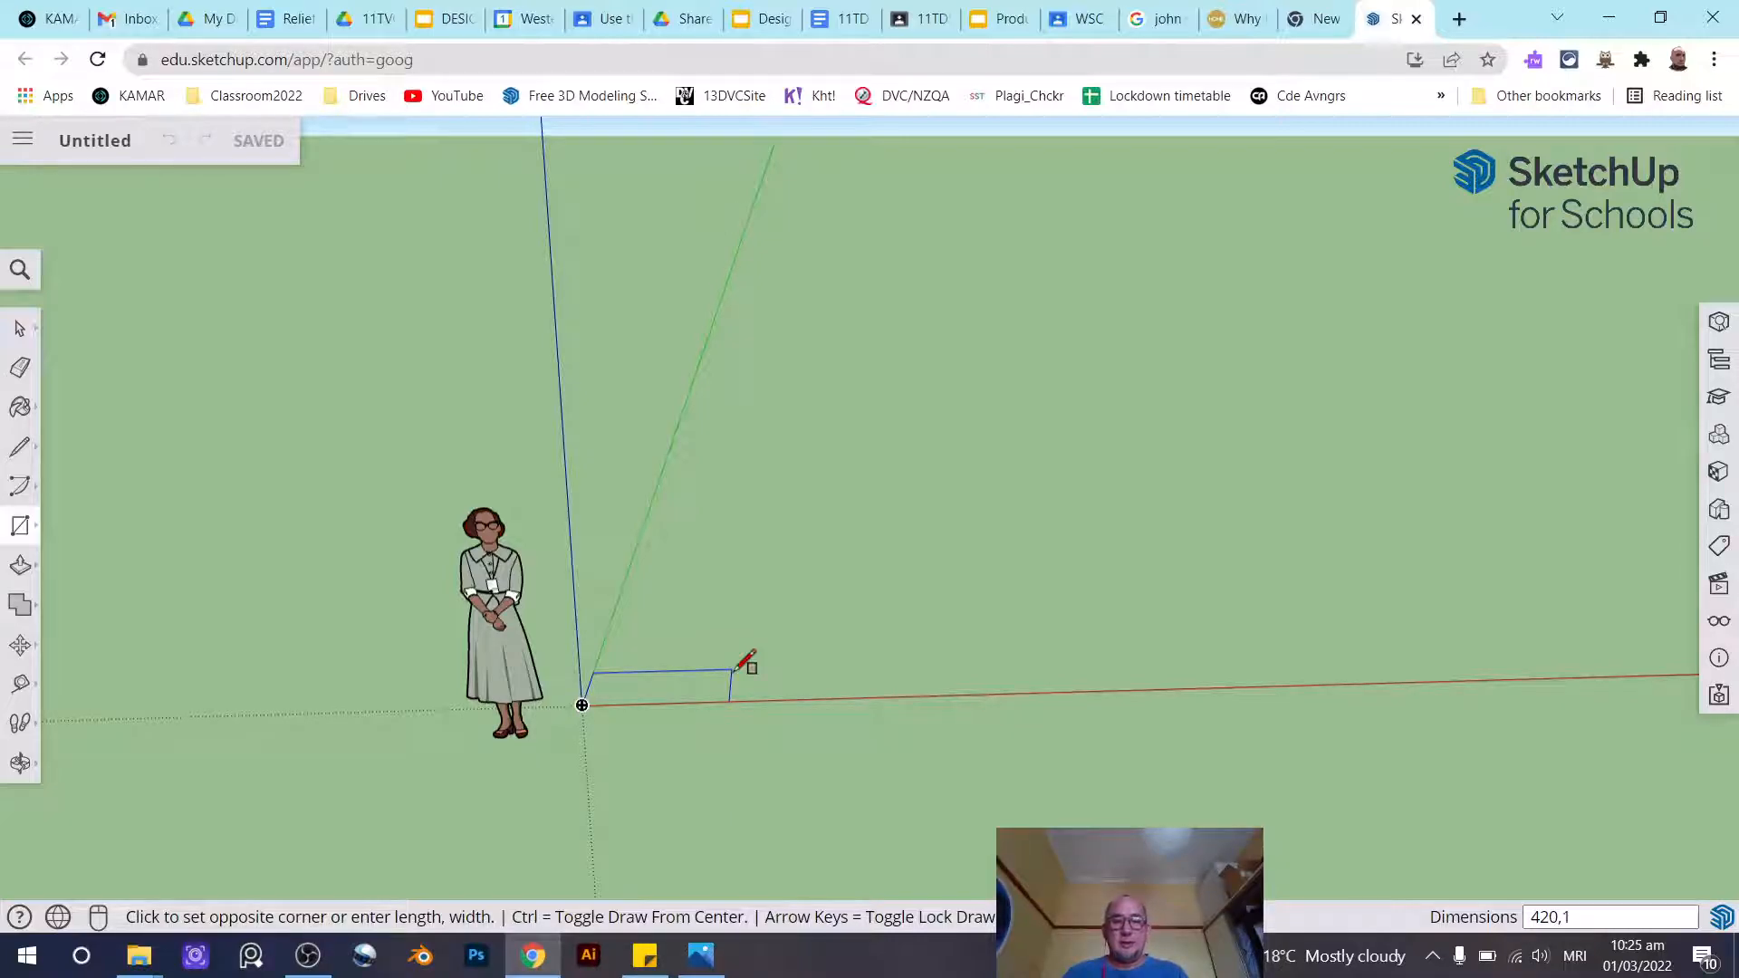
{"action": "type", "text": "0"}
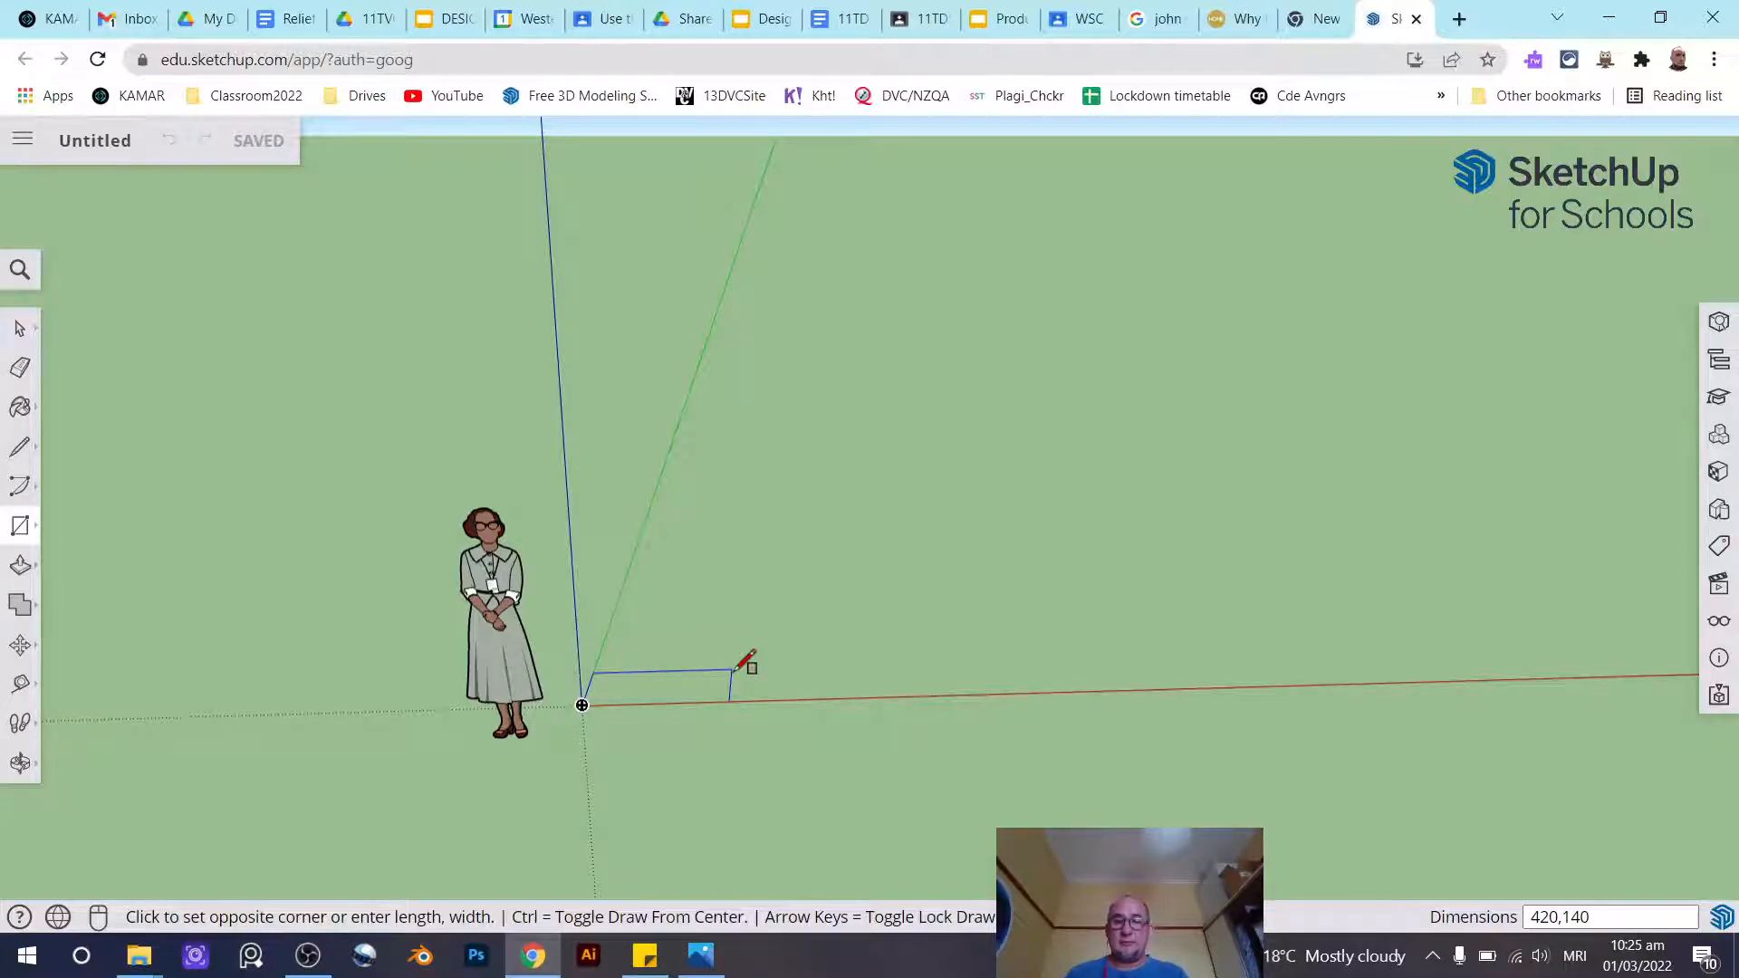
{"action": "key", "text": "Return"}
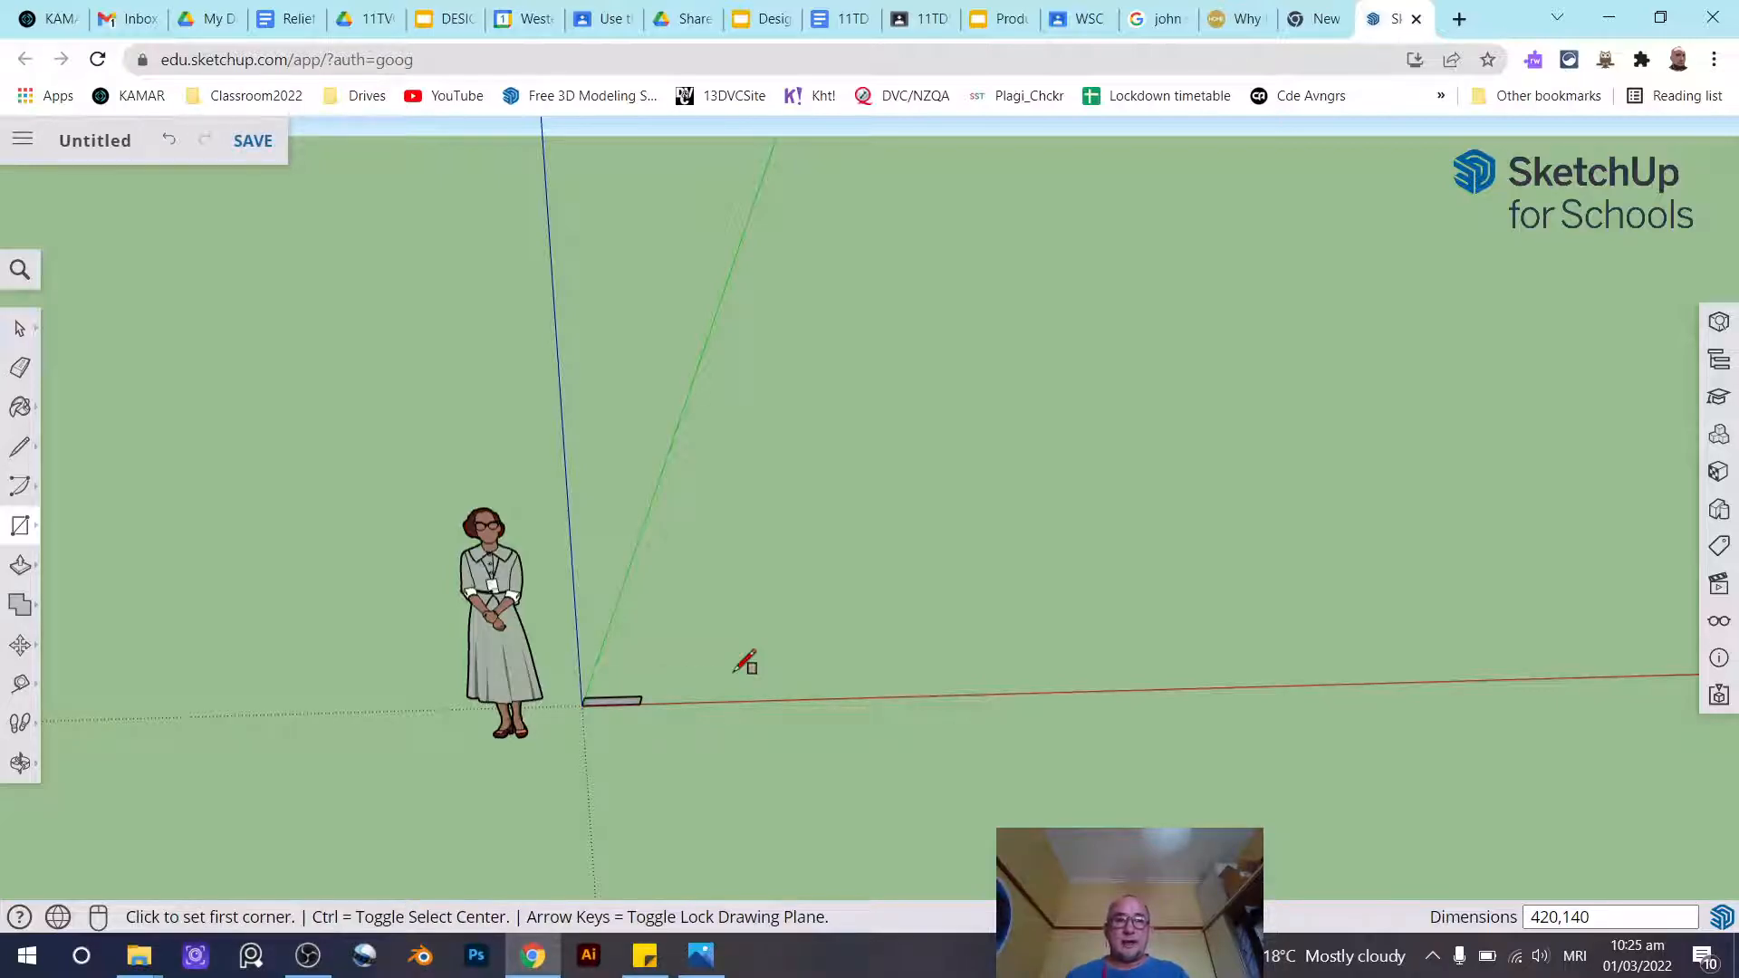
Delete the standing scale figure beside the rectangle
{"action": "scroll", "coordinate": [597, 706], "scroll_direction": "up", "scroll_amount": 6}
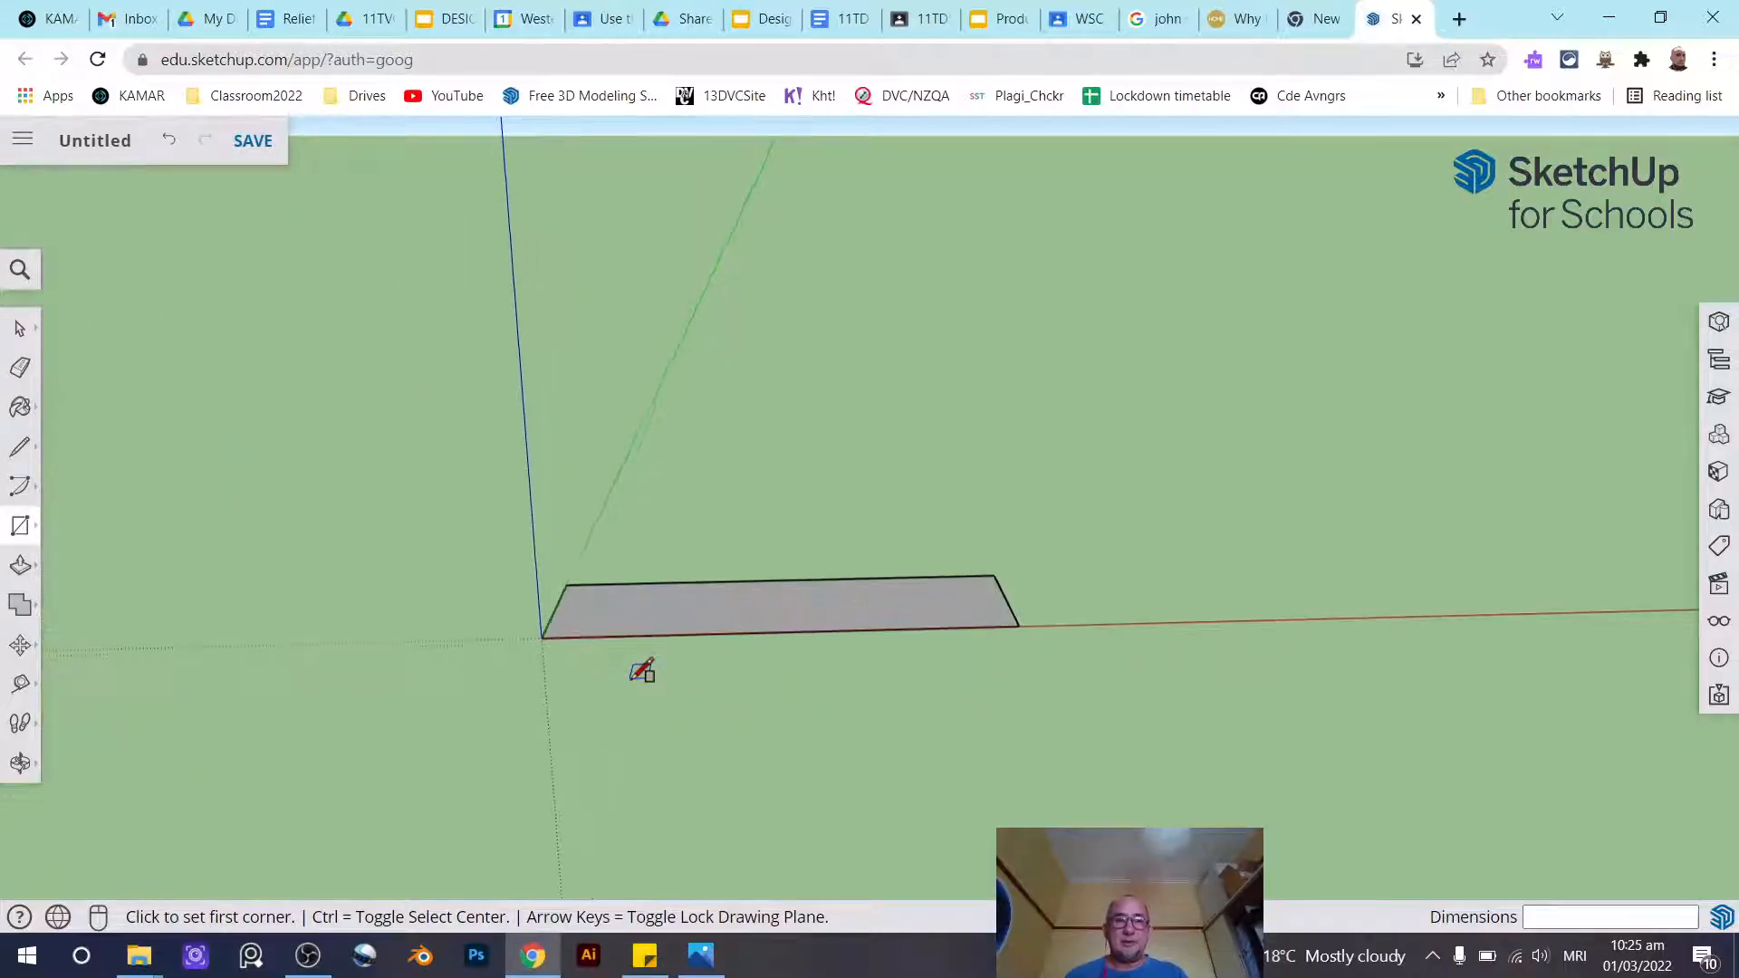
{"action": "key", "text": "o"}
{"action": "left_click_drag", "start_coordinate": [633, 827], "coordinate": [673, 846]}
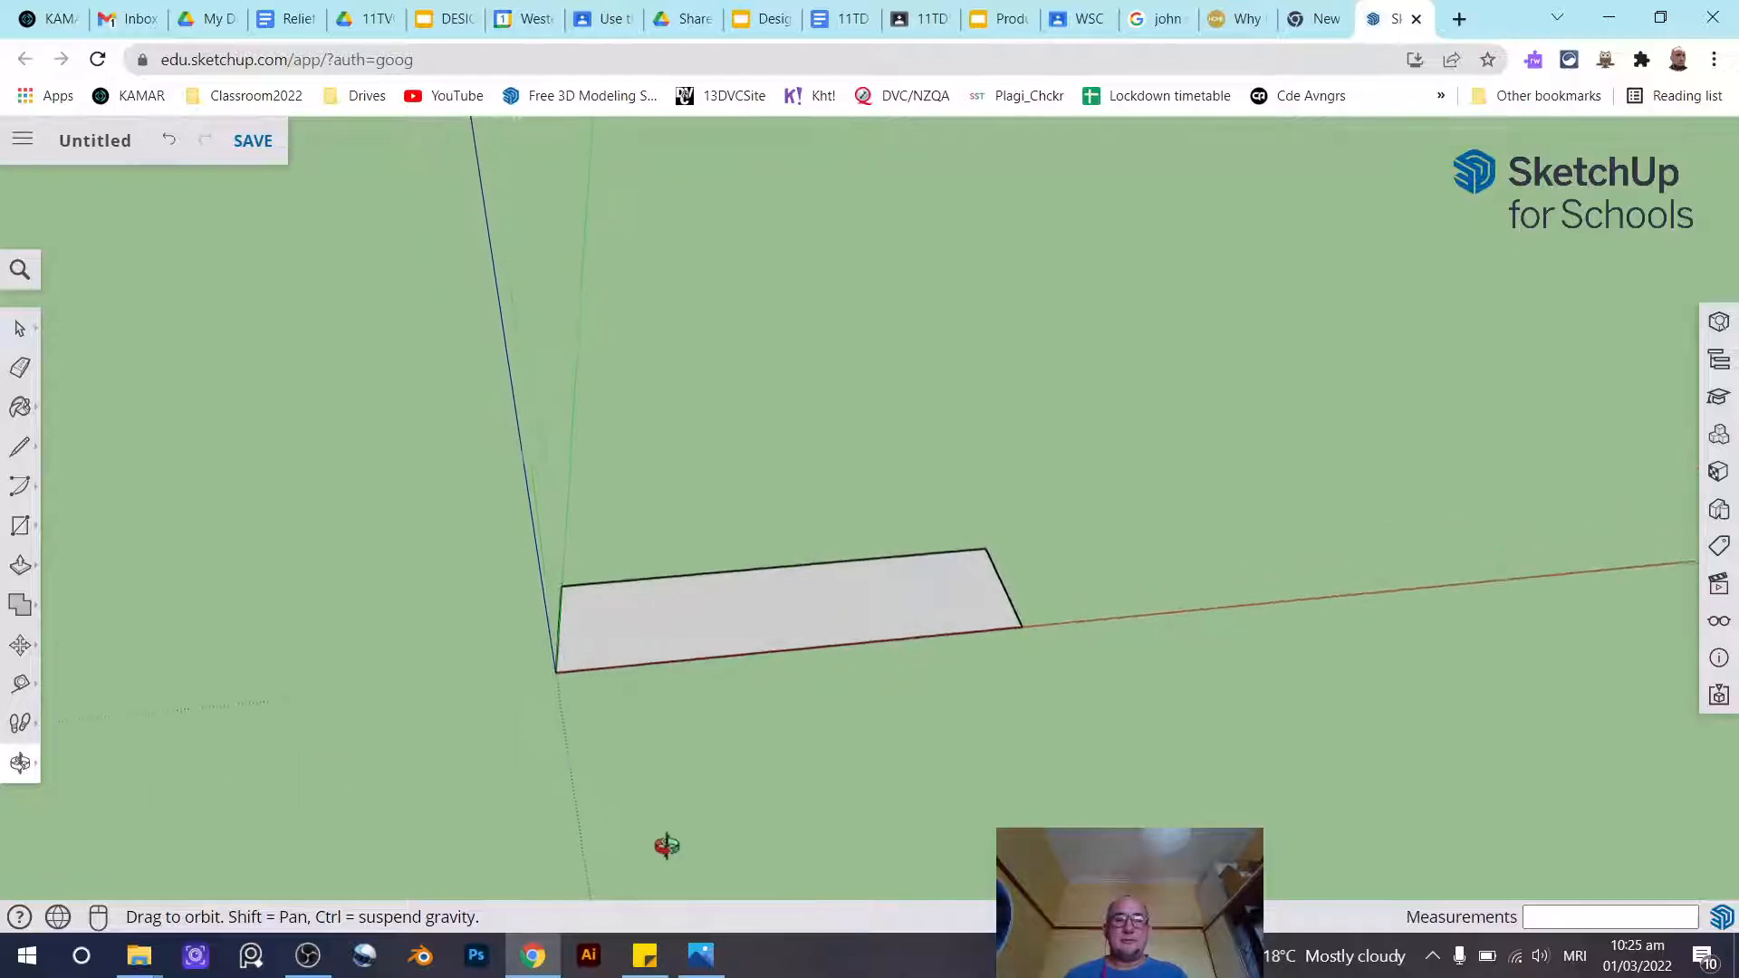
{"action": "middle_click_drag", "start_coordinate": [673, 846], "coordinate": [676, 841]}
{"action": "scroll", "coordinate": [807, 540], "scroll_direction": "down", "scroll_amount": 5}
{"action": "middle_click_drag", "start_coordinate": [741, 636], "coordinate": [788, 714]}
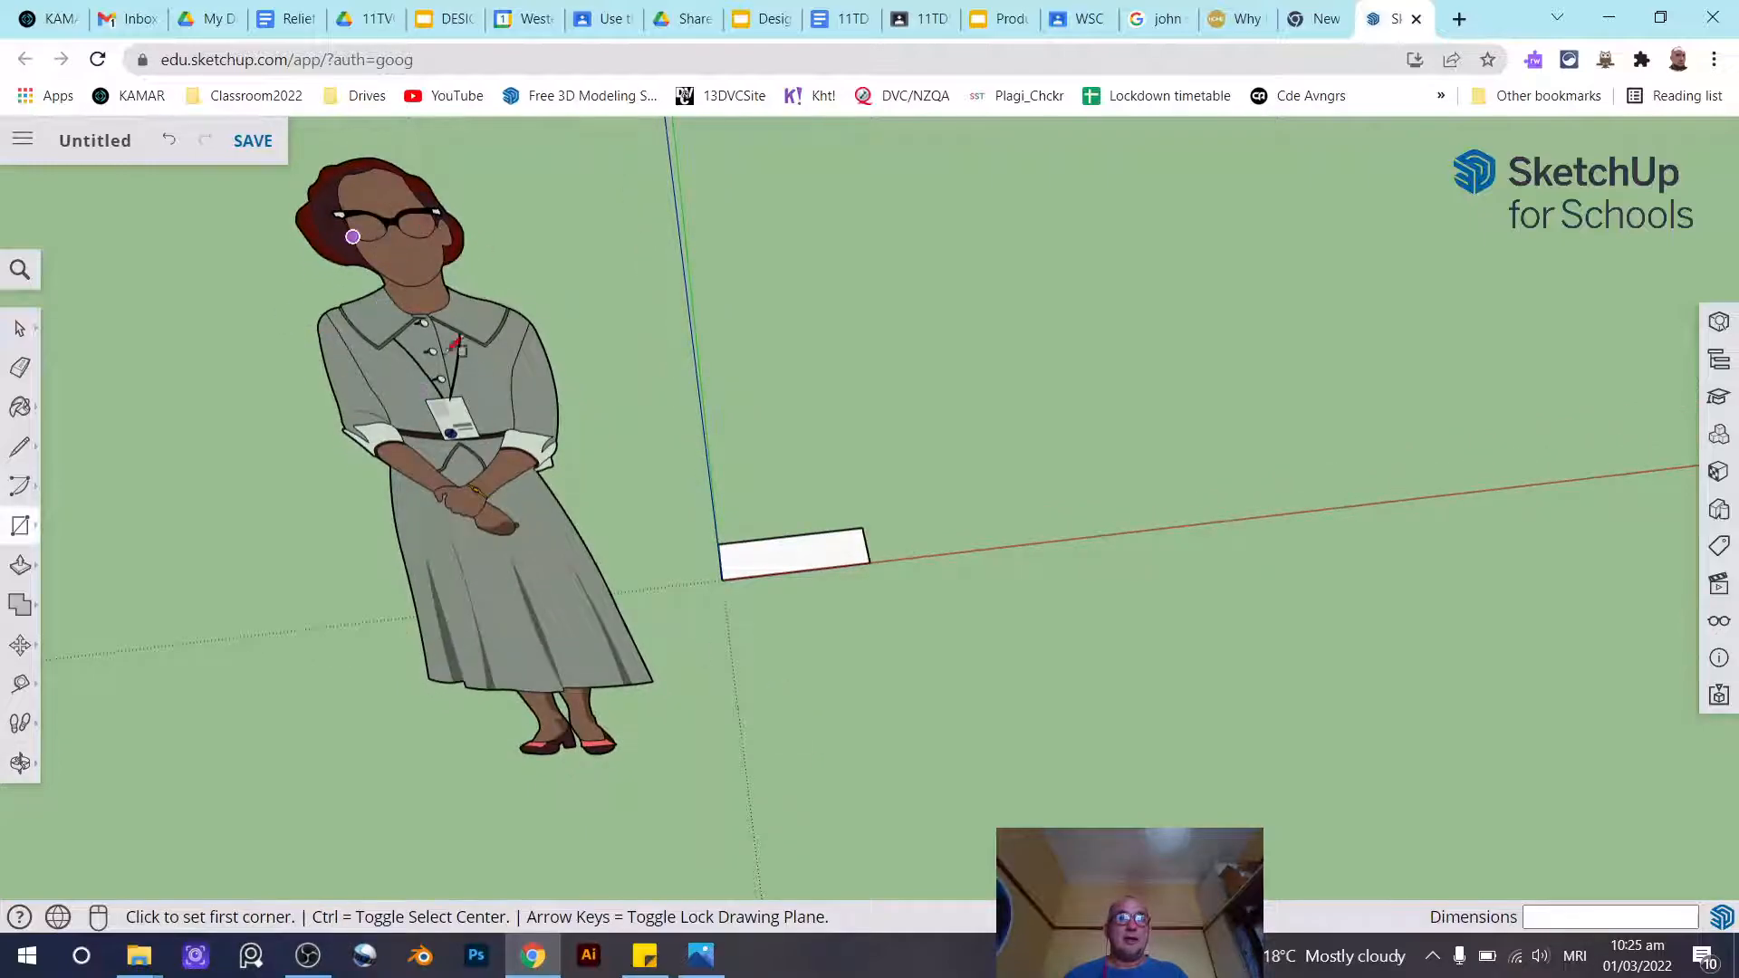
{"action": "left_click", "coordinate": [20, 327]}
{"action": "left_click", "coordinate": [462, 477]}
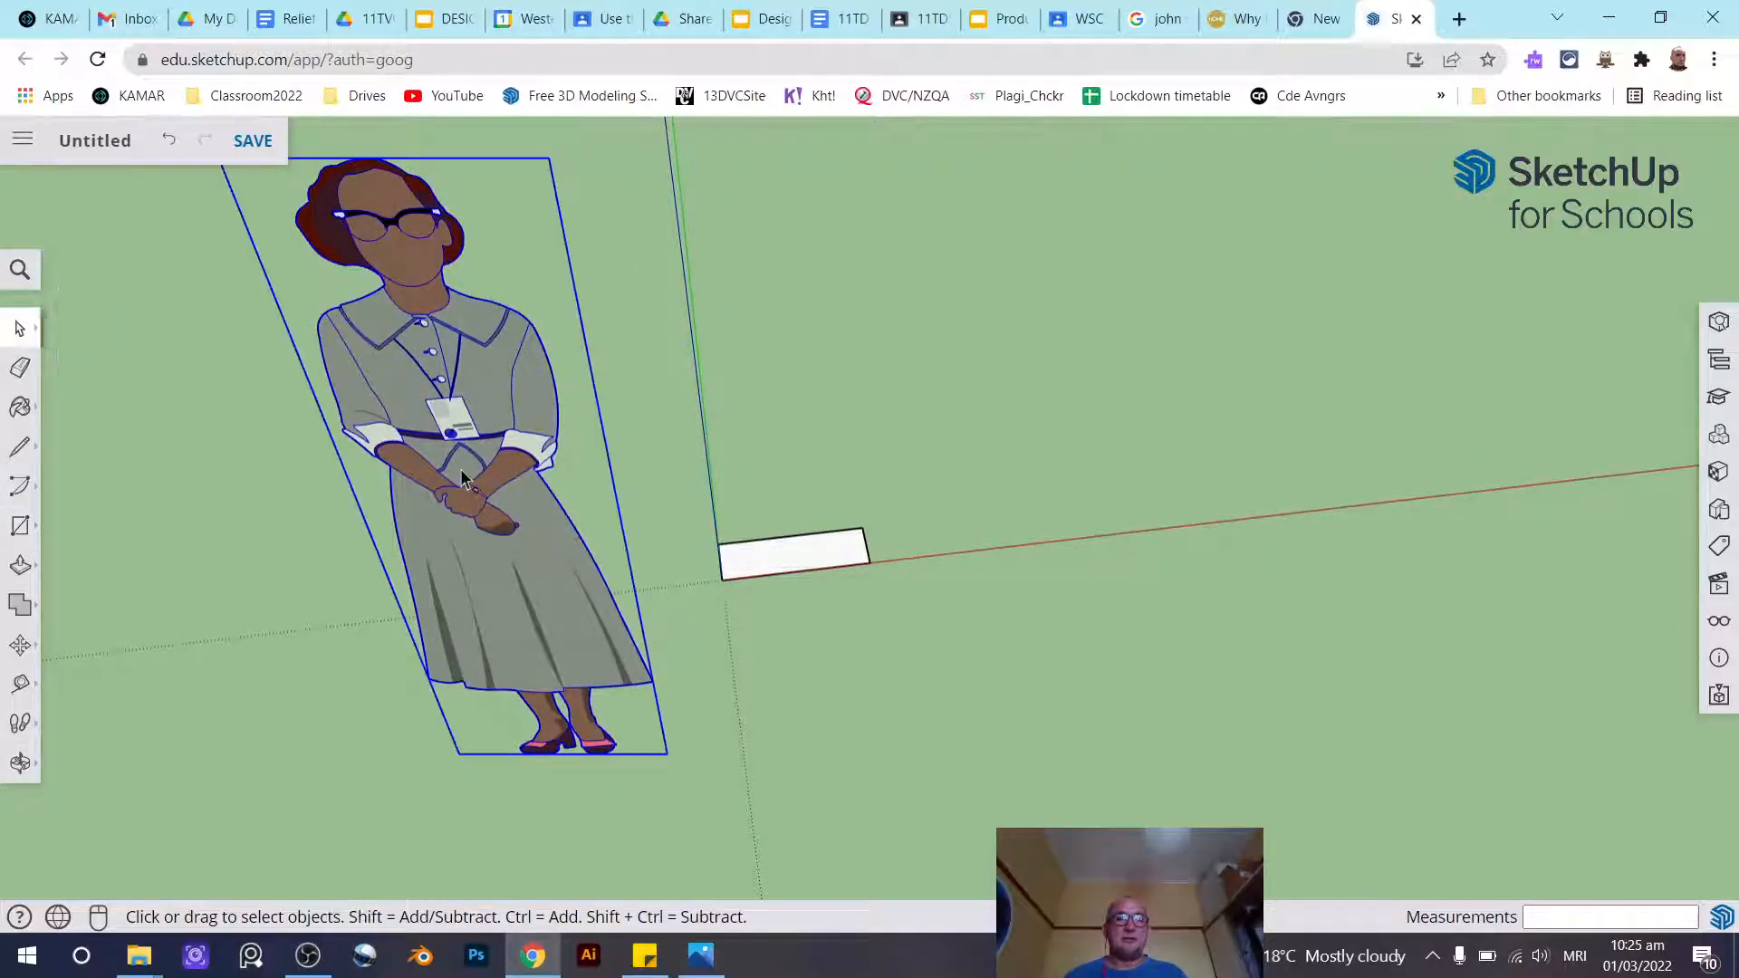
{"action": "key", "text": "Delete"}
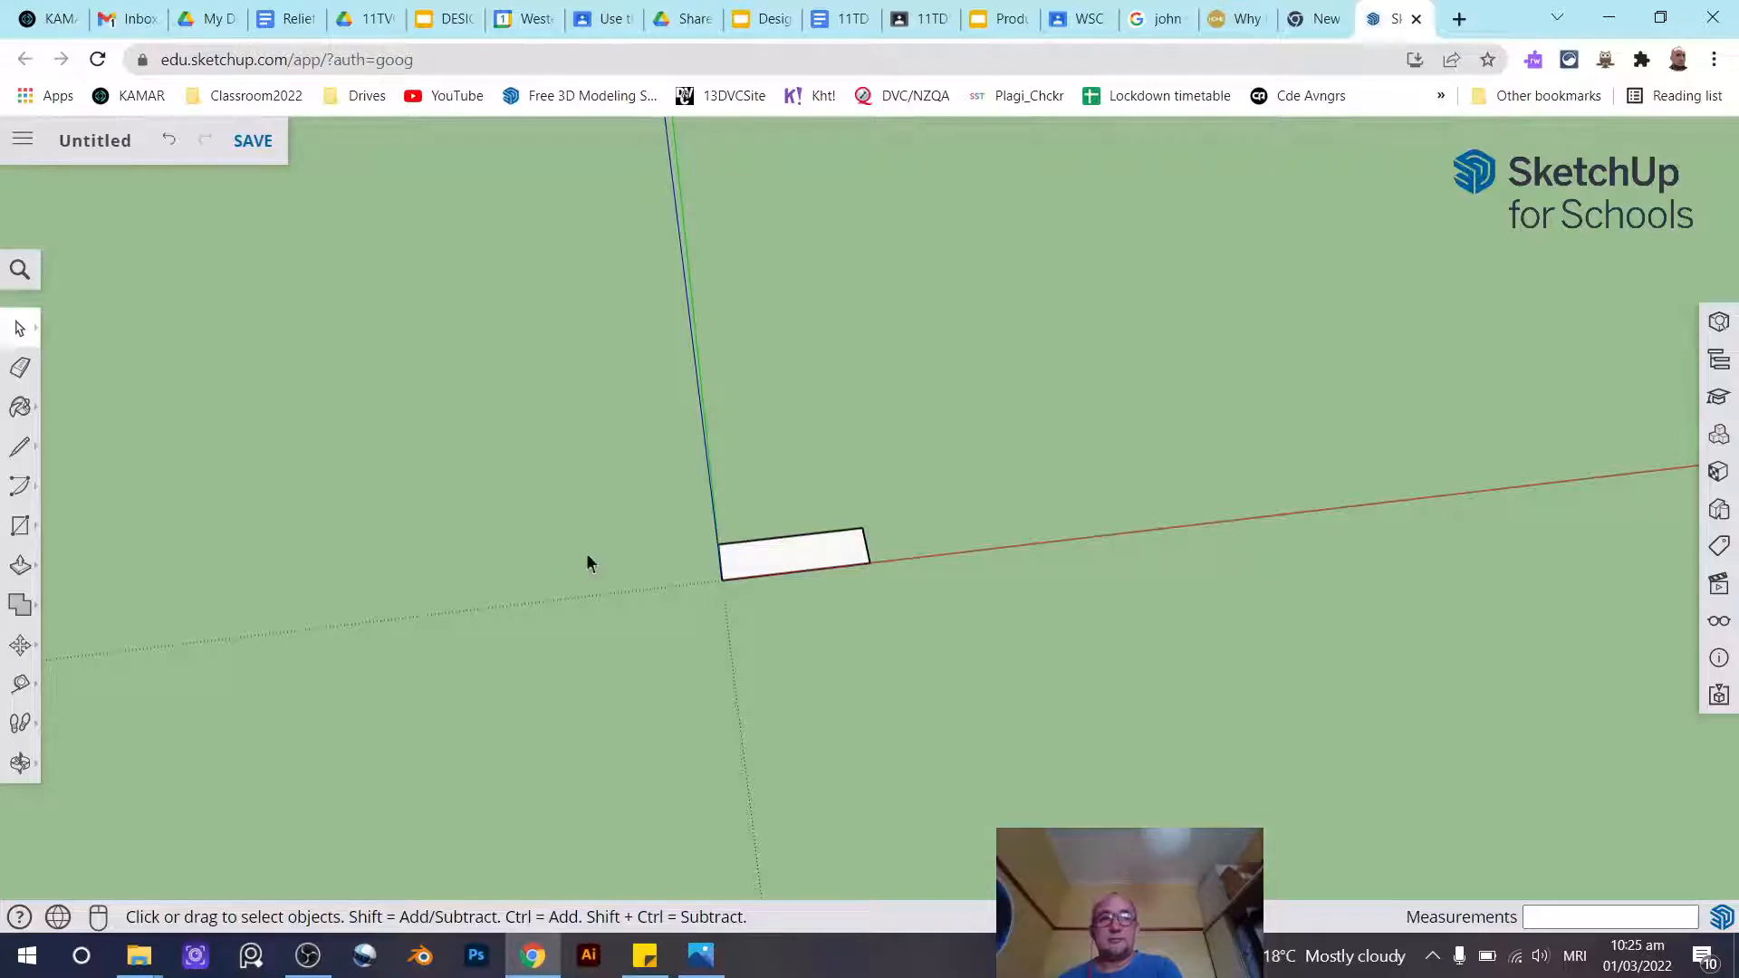
Push/Pull the rectangle's face upward by 19 mm to give the top piece its thickness
{"action": "scroll", "coordinate": [579, 539], "scroll_direction": "down", "scroll_amount": 5}
{"action": "scroll", "coordinate": [660, 544], "scroll_direction": "up", "scroll_amount": 10}
{"action": "middle_click_drag", "start_coordinate": [480, 580], "coordinate": [641, 399]}
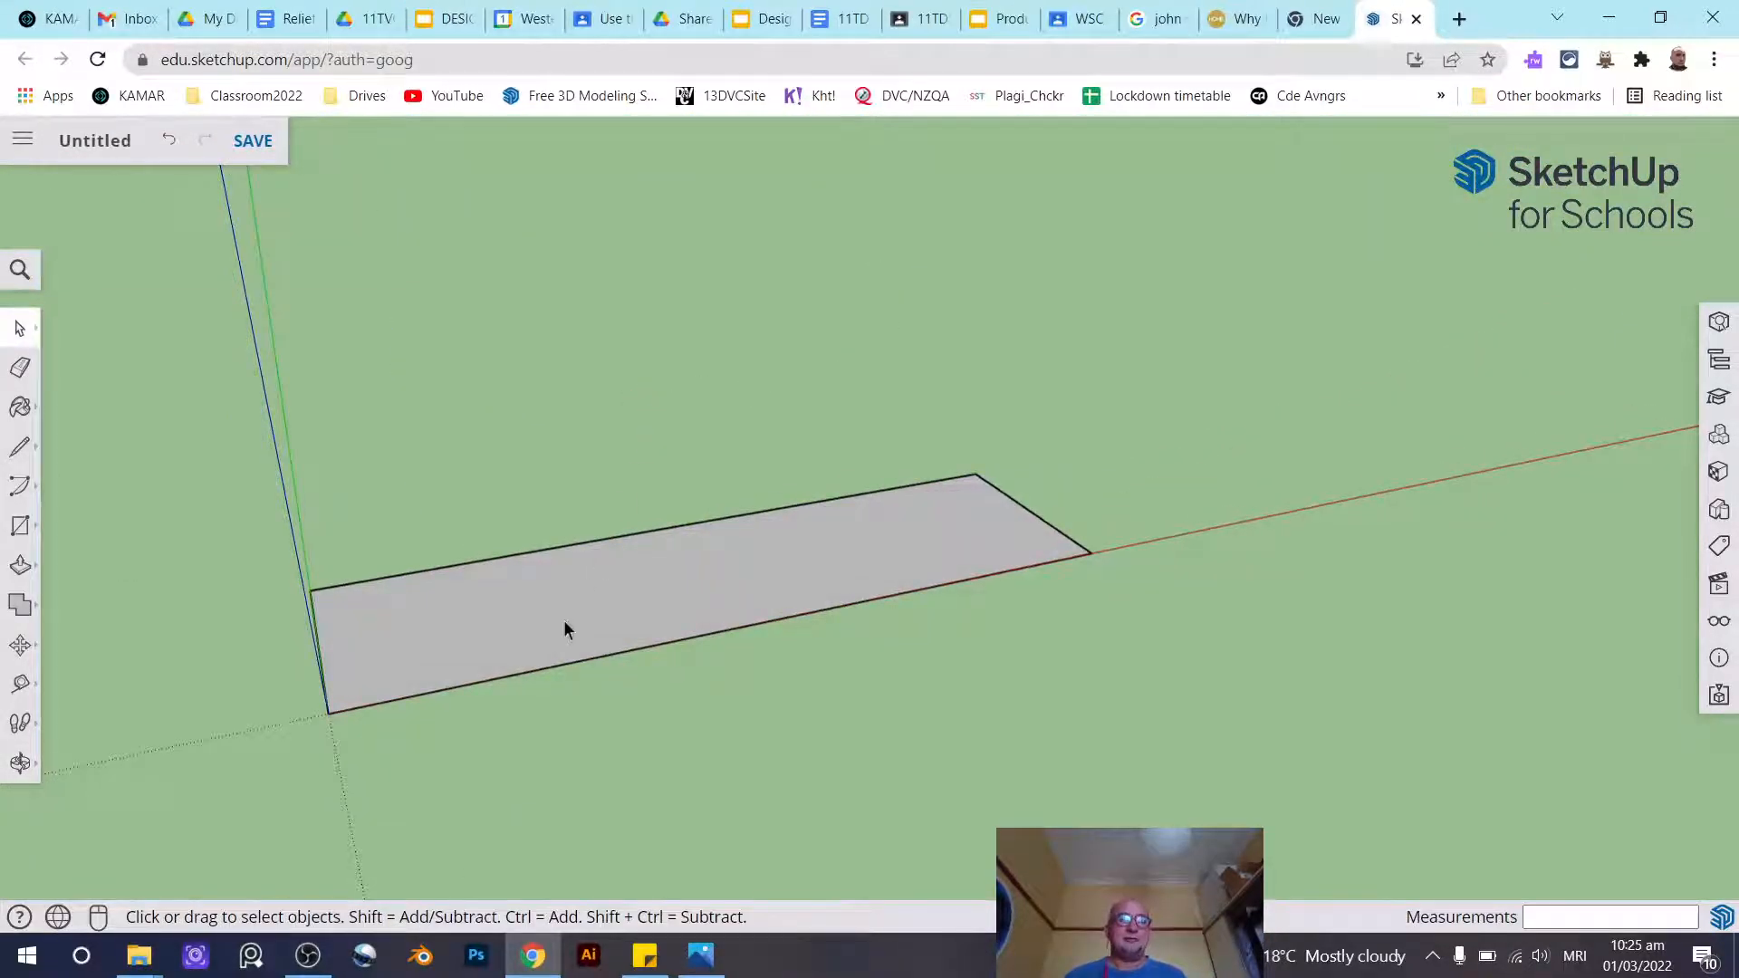
{"action": "left_click", "coordinate": [19, 568]}
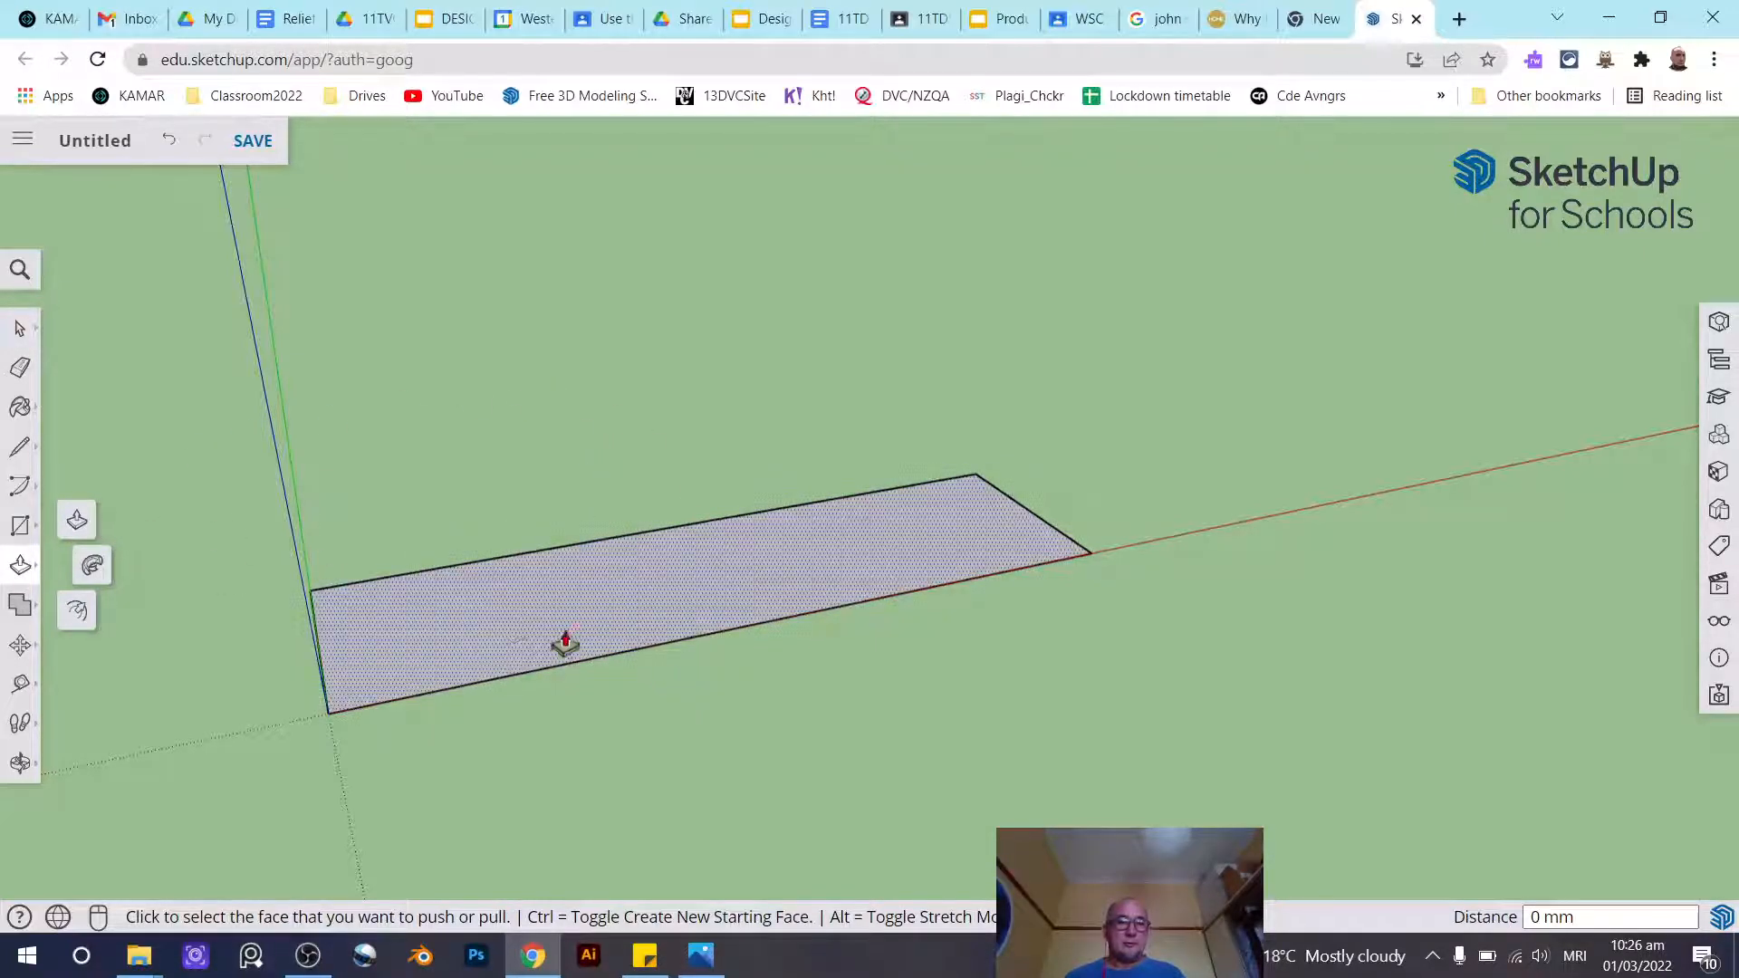
{"action": "left_click", "coordinate": [692, 572]}
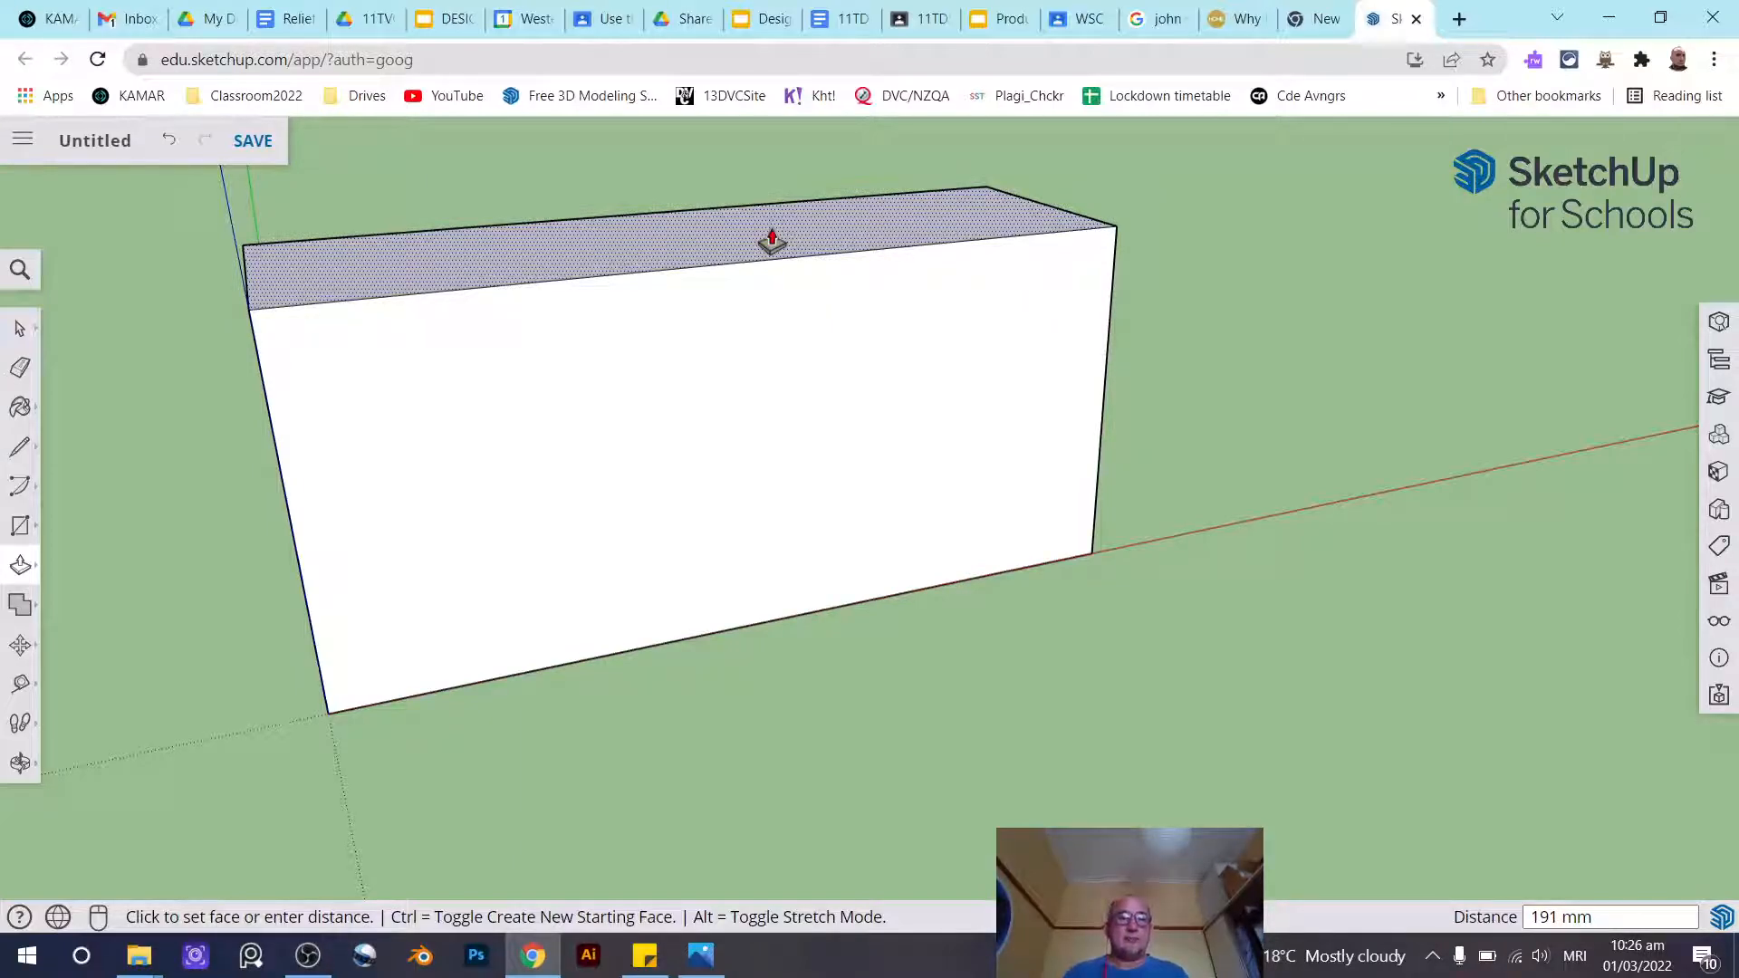
{"action": "type", "text": "19"}
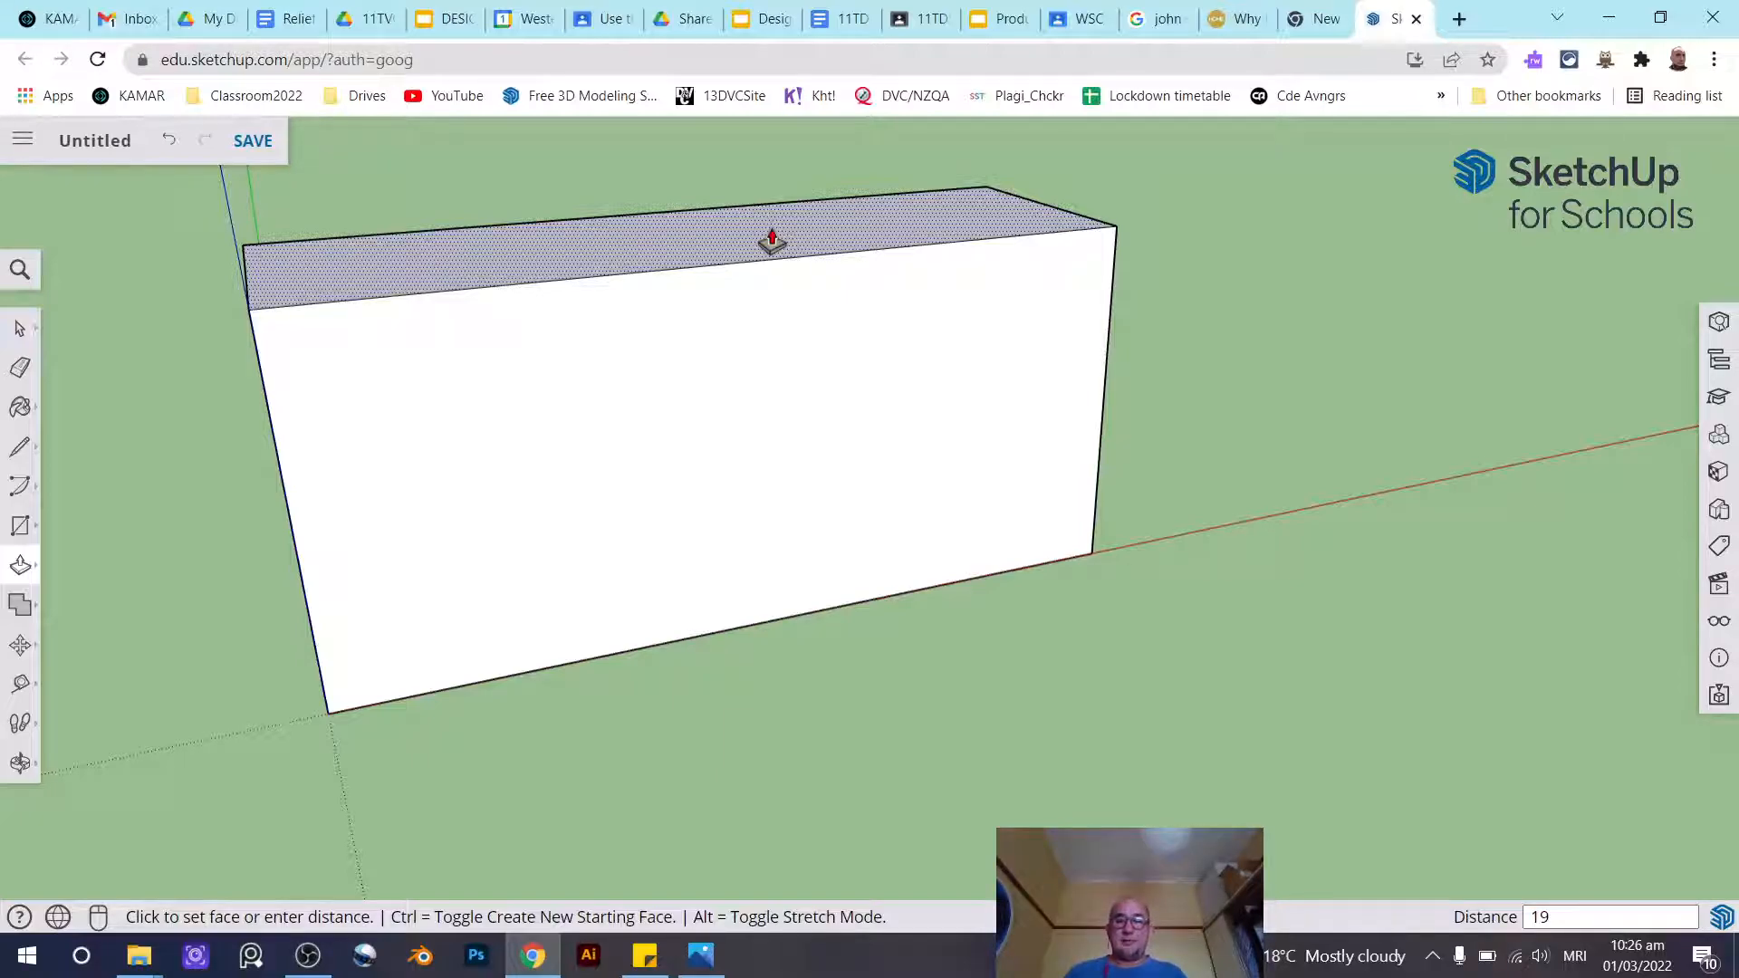
{"action": "key", "text": "Return"}
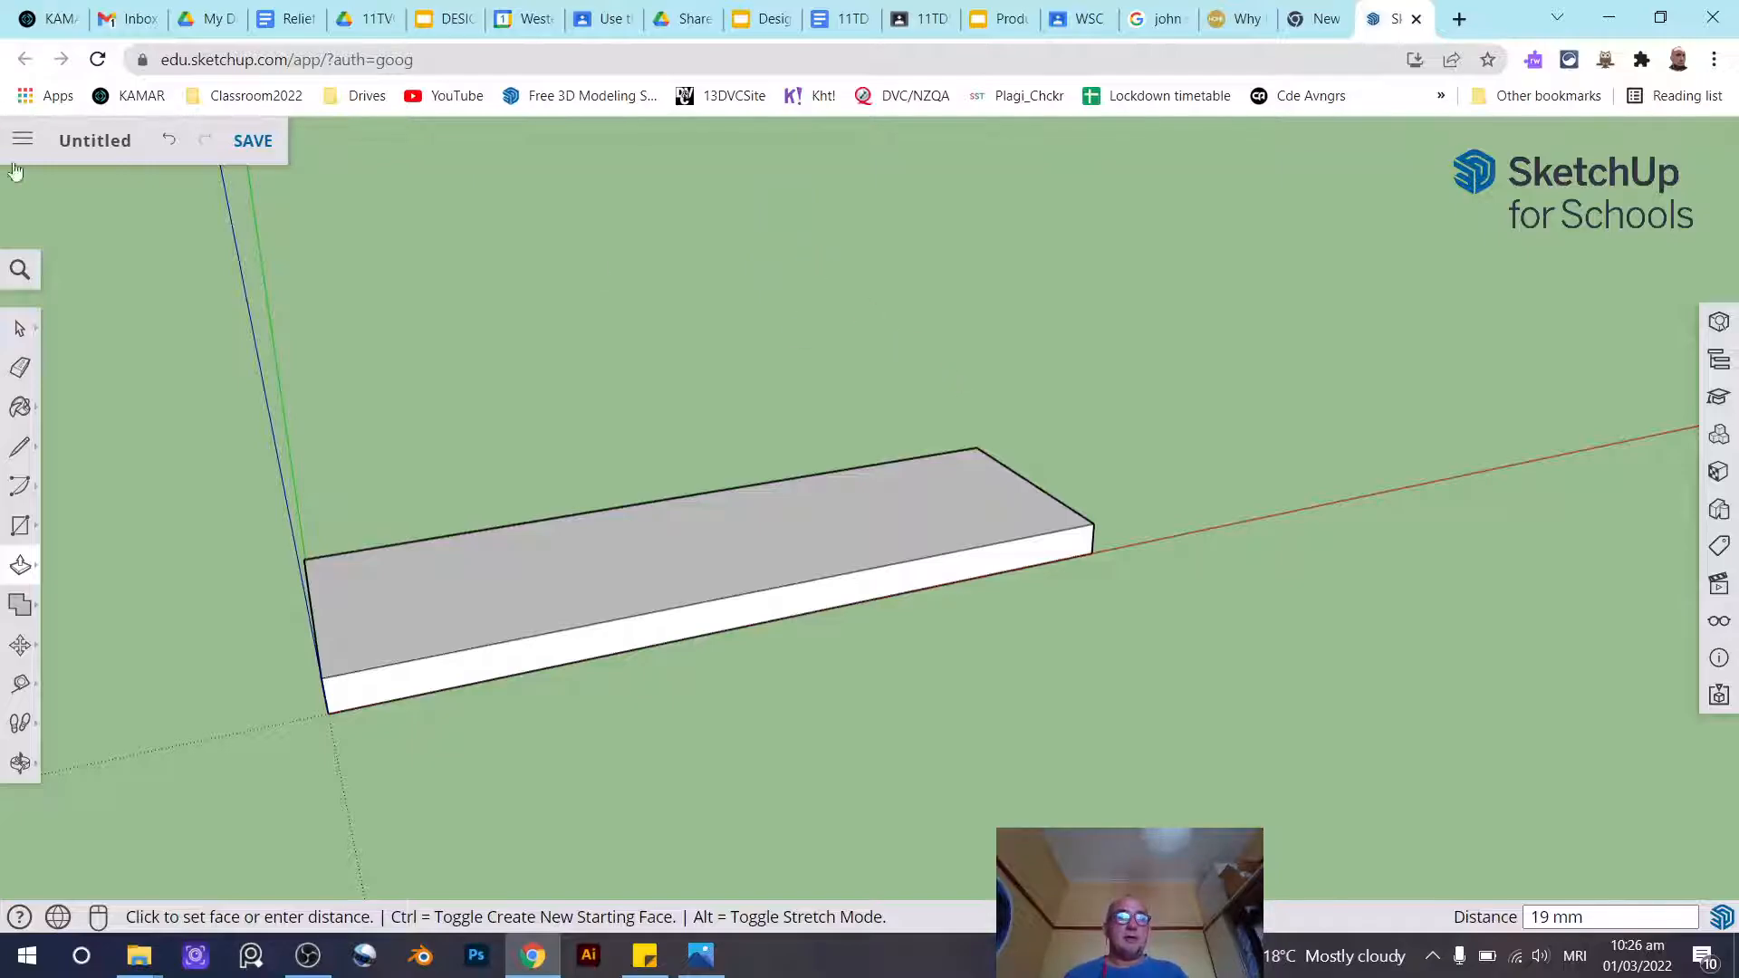
Select all of the top piece's geometry with a selection window around it and clear the selection again
{"action": "key", "text": "o"}
{"action": "left_click_drag", "start_coordinate": [718, 474], "coordinate": [590, 466]}
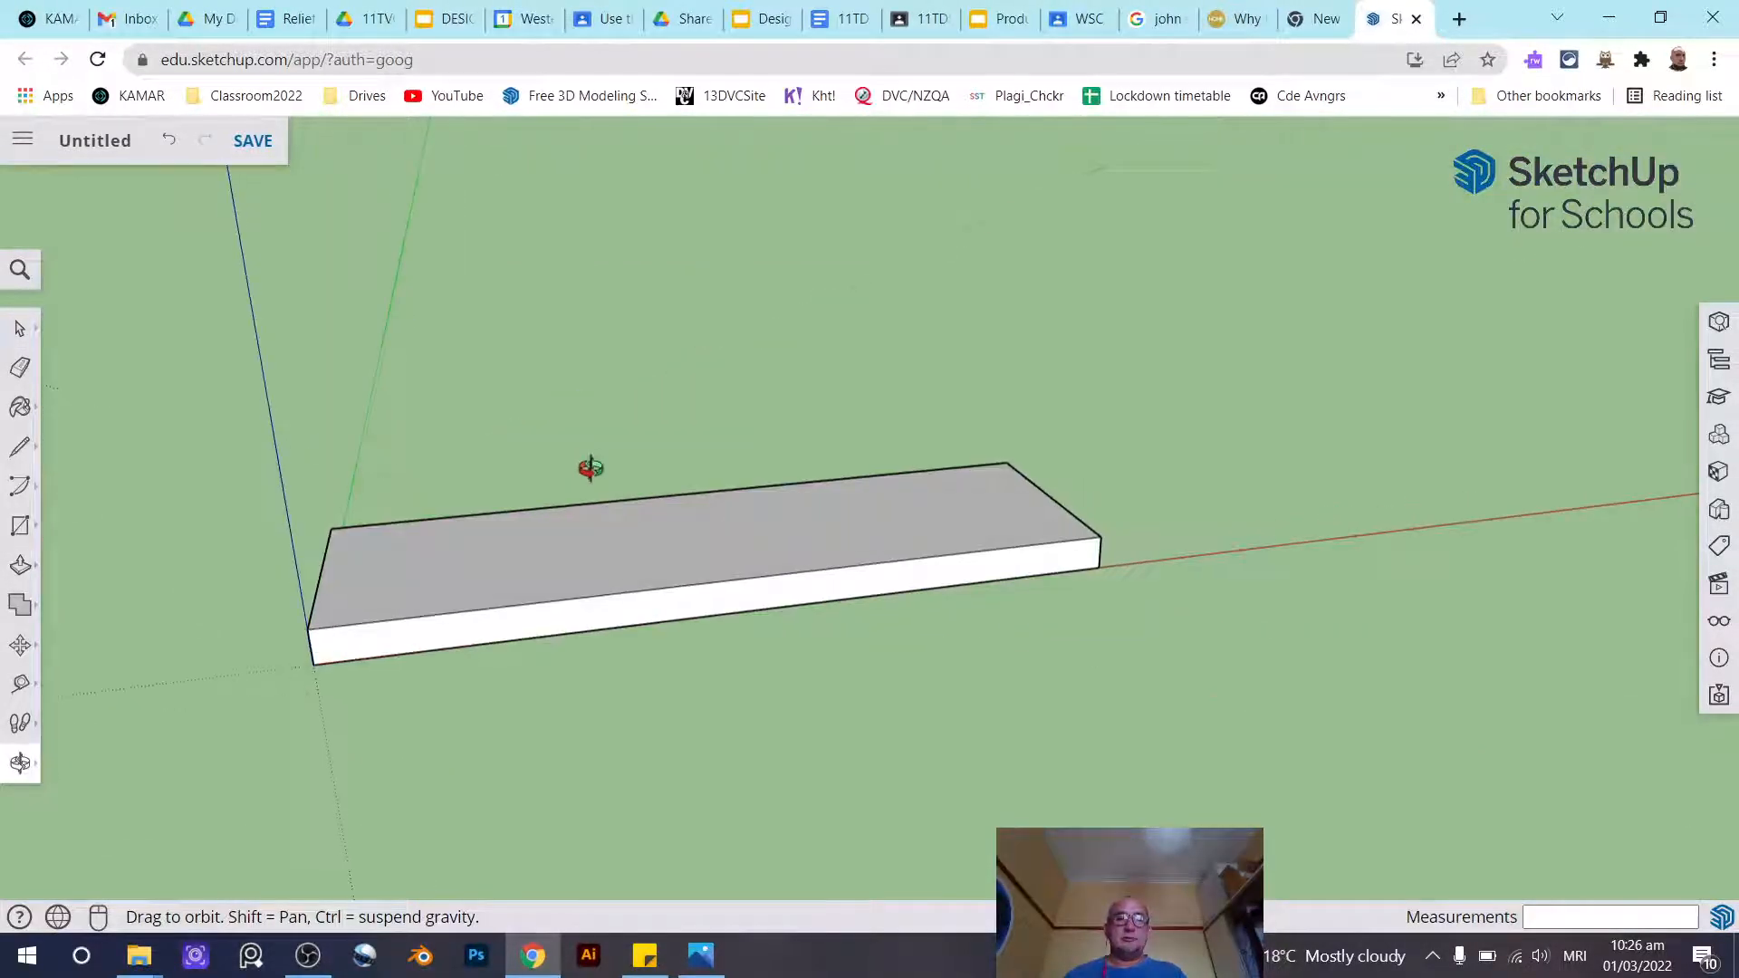
{"action": "key", "text": "space"}
{"action": "middle_click_drag", "start_coordinate": [685, 508], "coordinate": [507, 525]}
{"action": "left_click_drag", "start_coordinate": [227, 359], "coordinate": [1313, 800]}
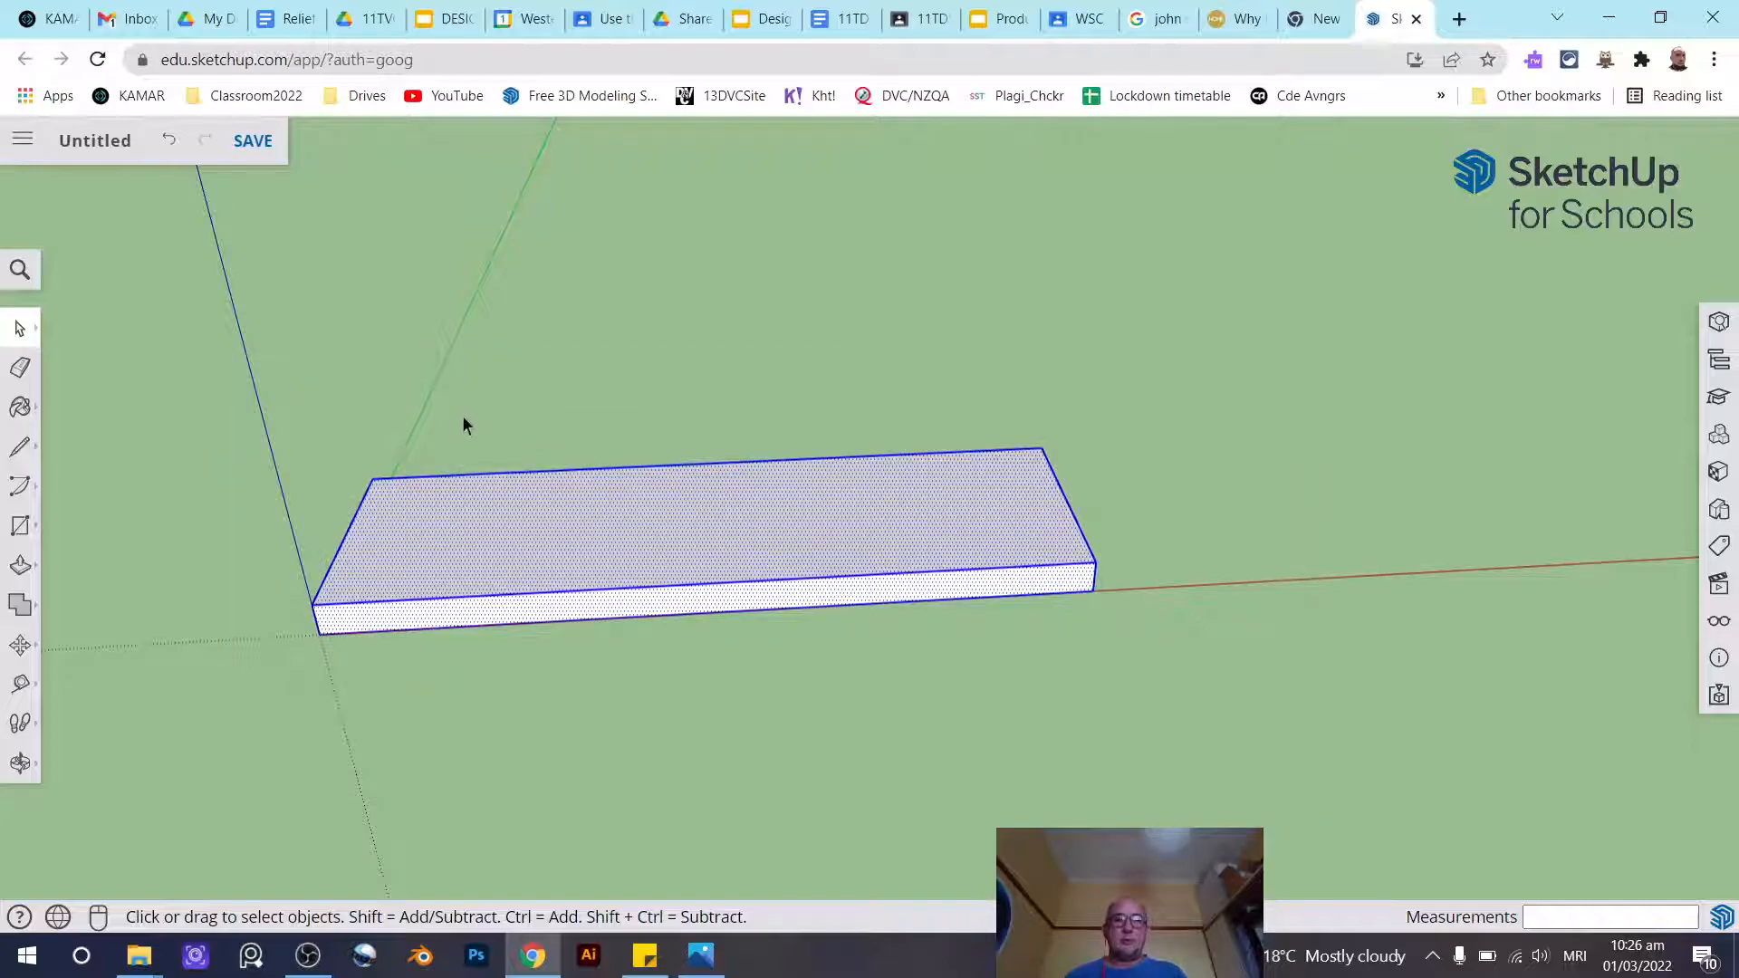
{"action": "left_click", "coordinate": [271, 369]}
{"action": "left_click_drag", "start_coordinate": [195, 362], "coordinate": [1331, 806]}
{"action": "left_click_drag", "start_coordinate": [217, 342], "coordinate": [1344, 855]}
{"action": "left_click_drag", "start_coordinate": [238, 365], "coordinate": [1362, 799]}
{"action": "left_click", "coordinate": [1106, 640]}
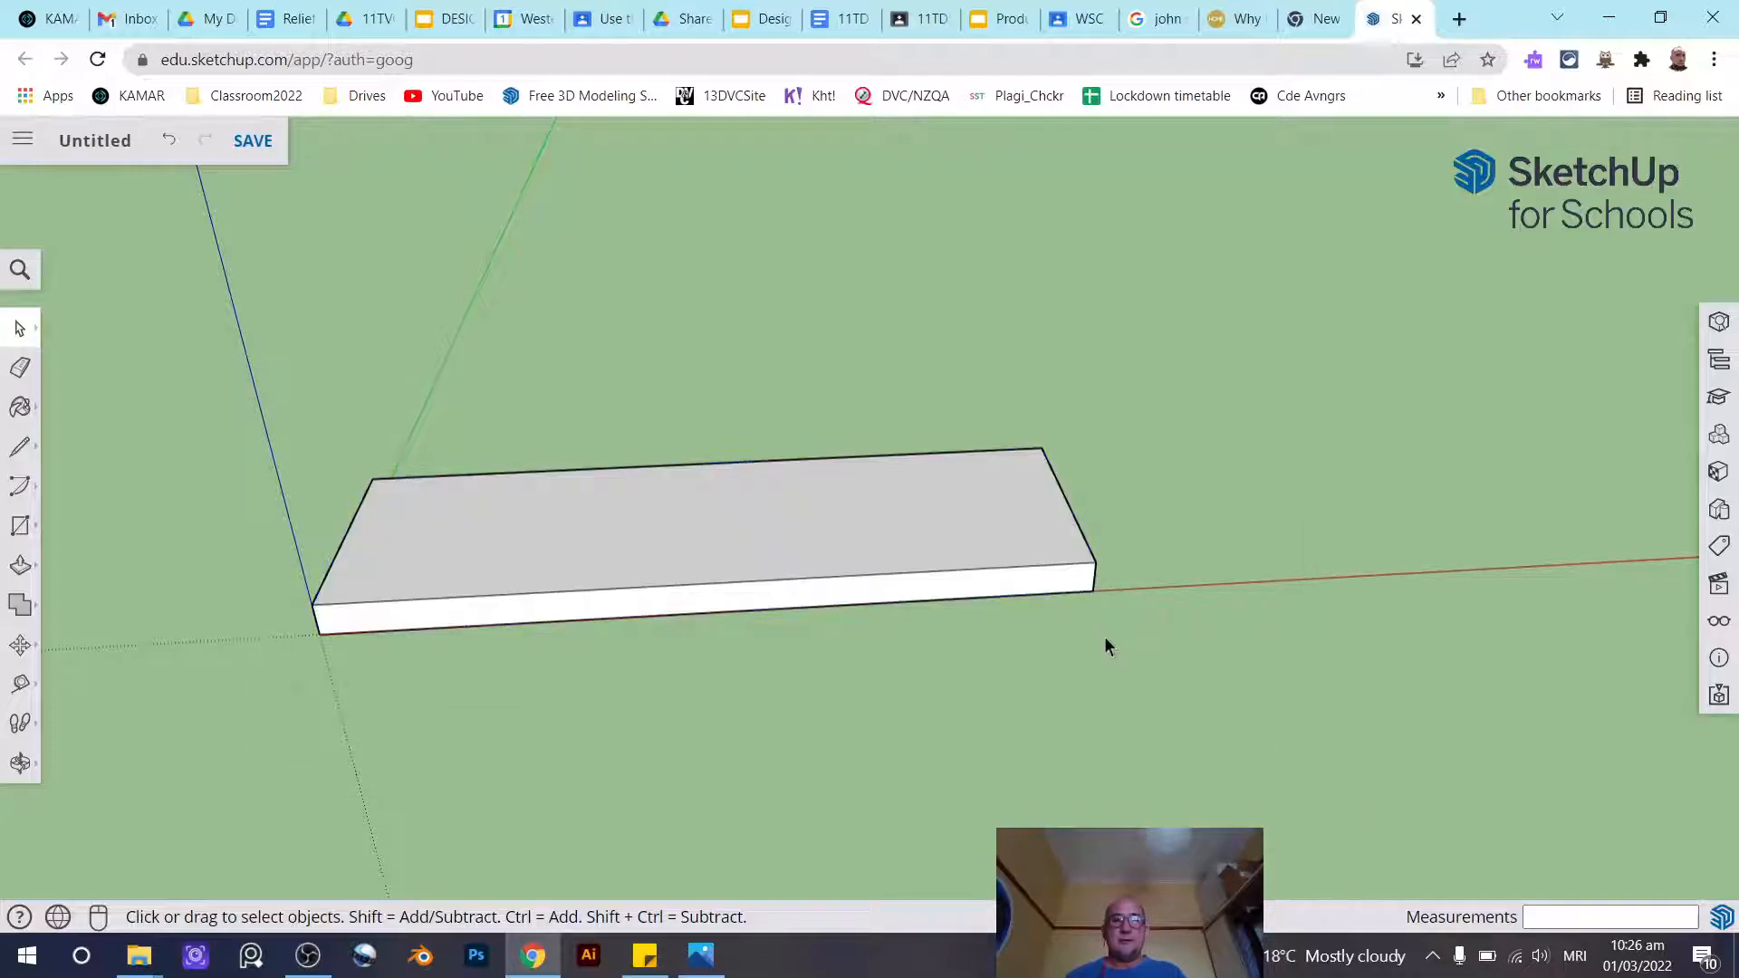
Try the selection levels on the top piece: a single face, a face with its edges, and all connected geometry
{"action": "left_click", "coordinate": [625, 518]}
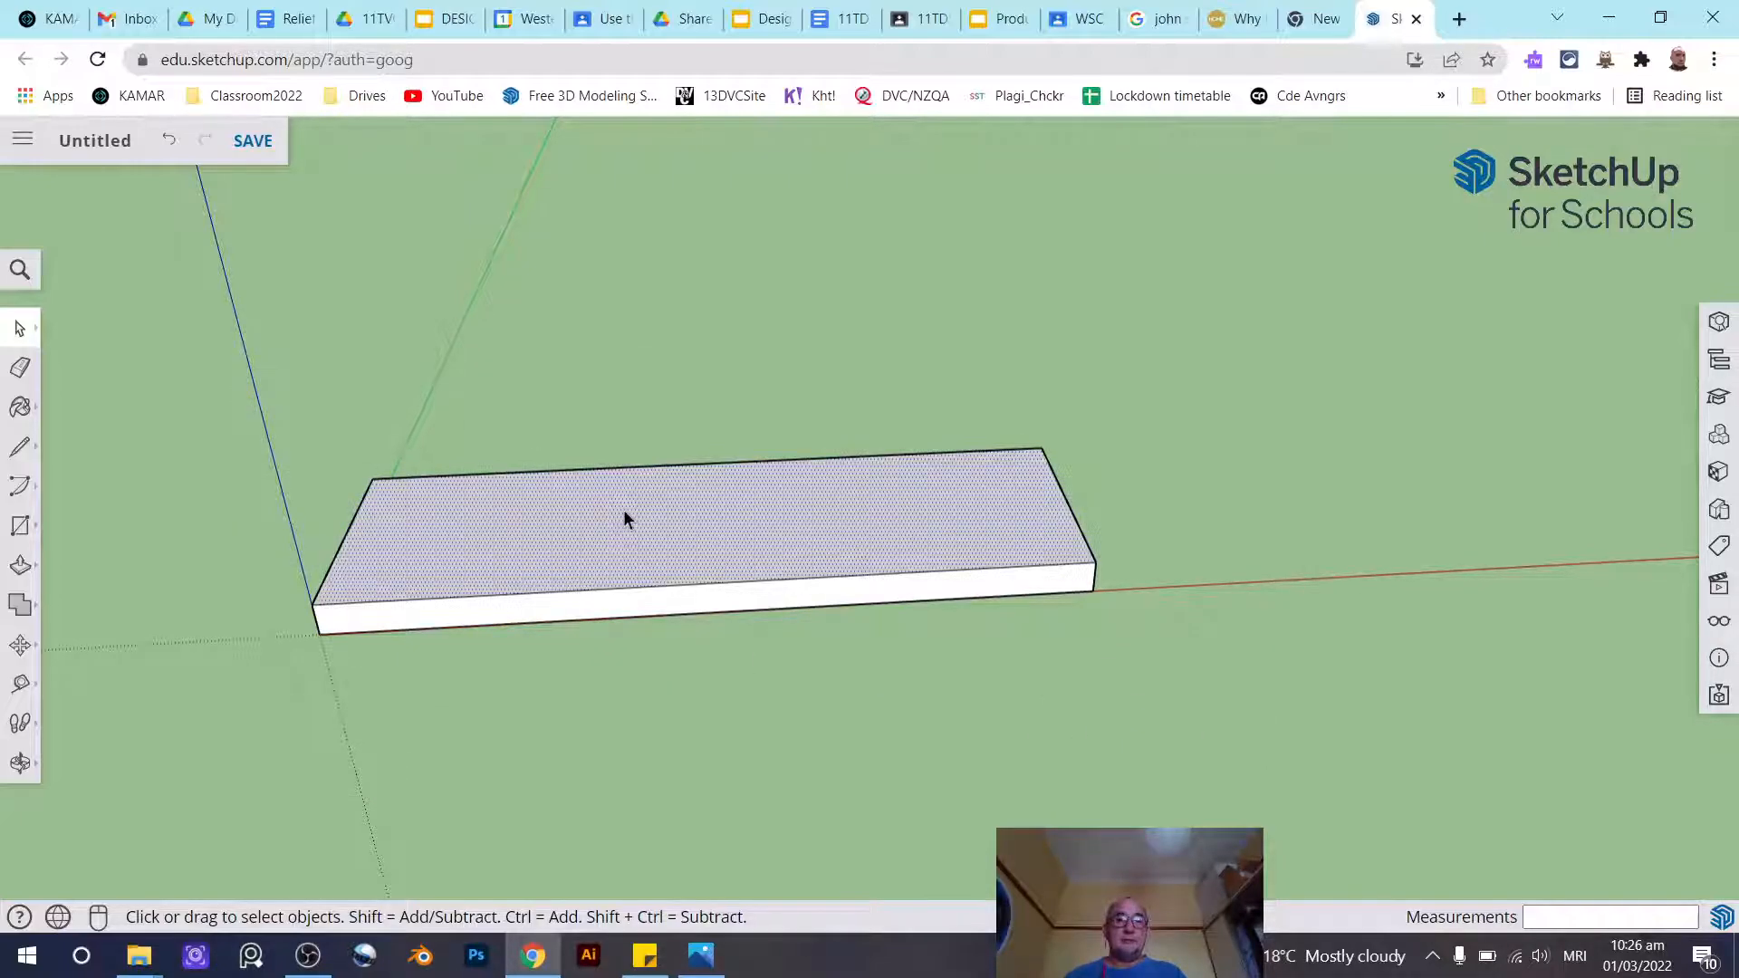
{"action": "left_click", "coordinate": [430, 653]}
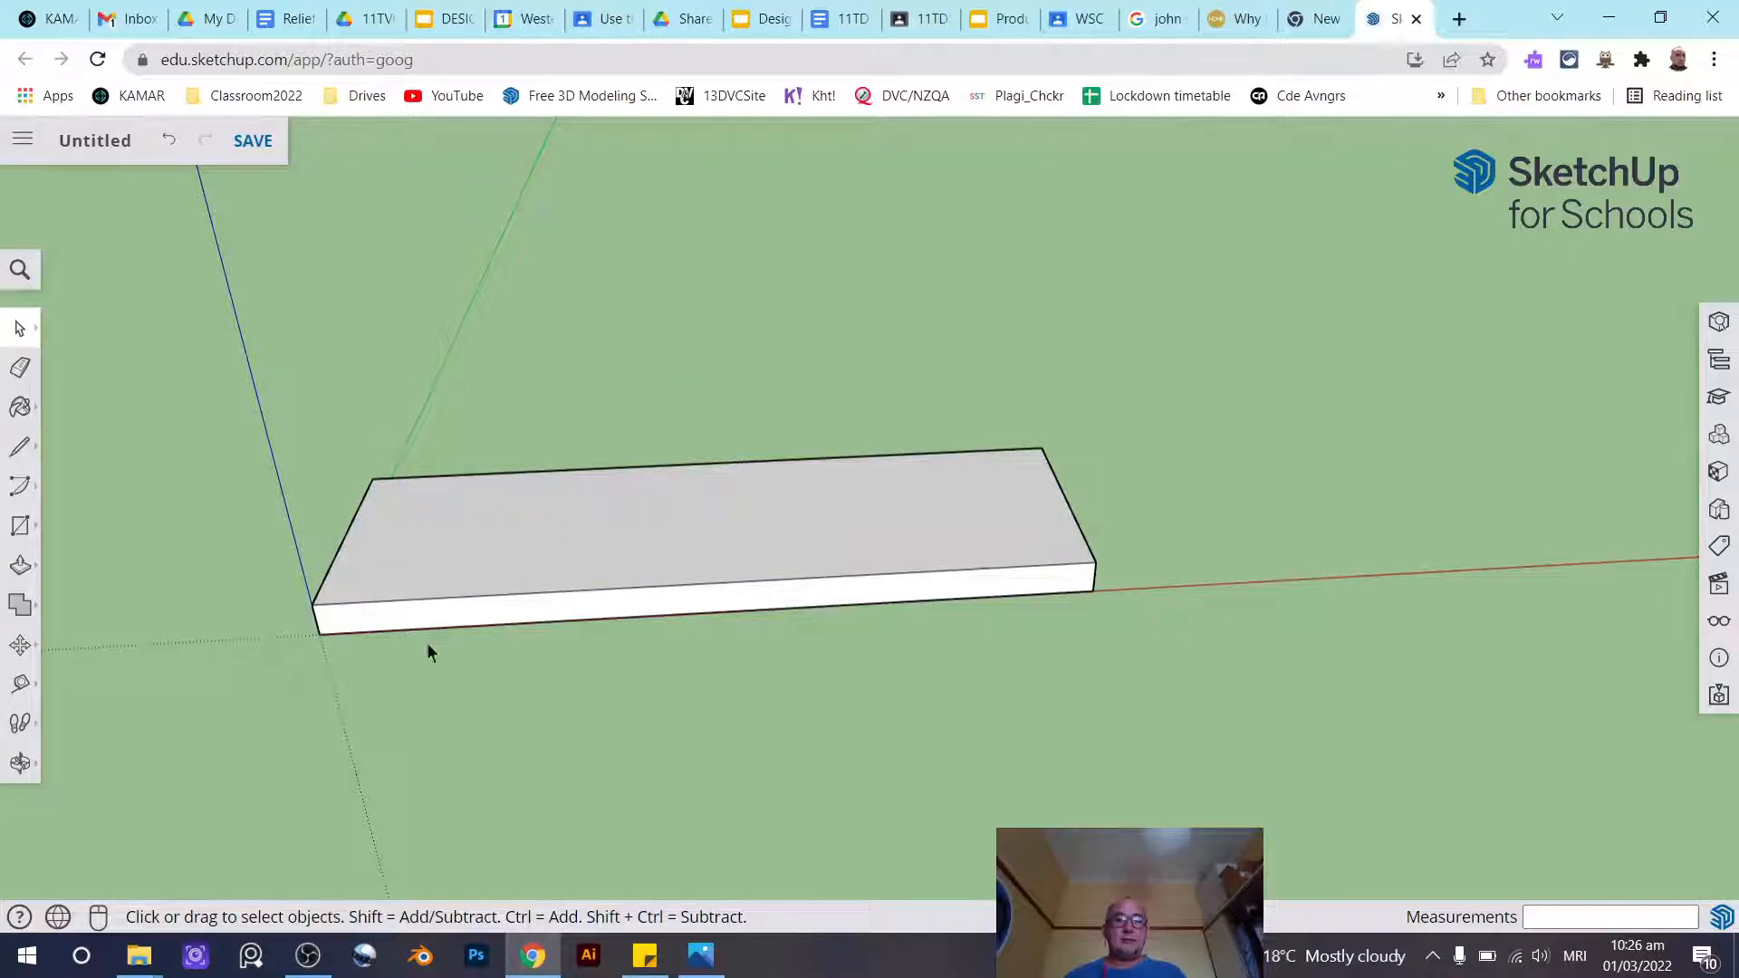
{"action": "left_click", "coordinate": [417, 622]}
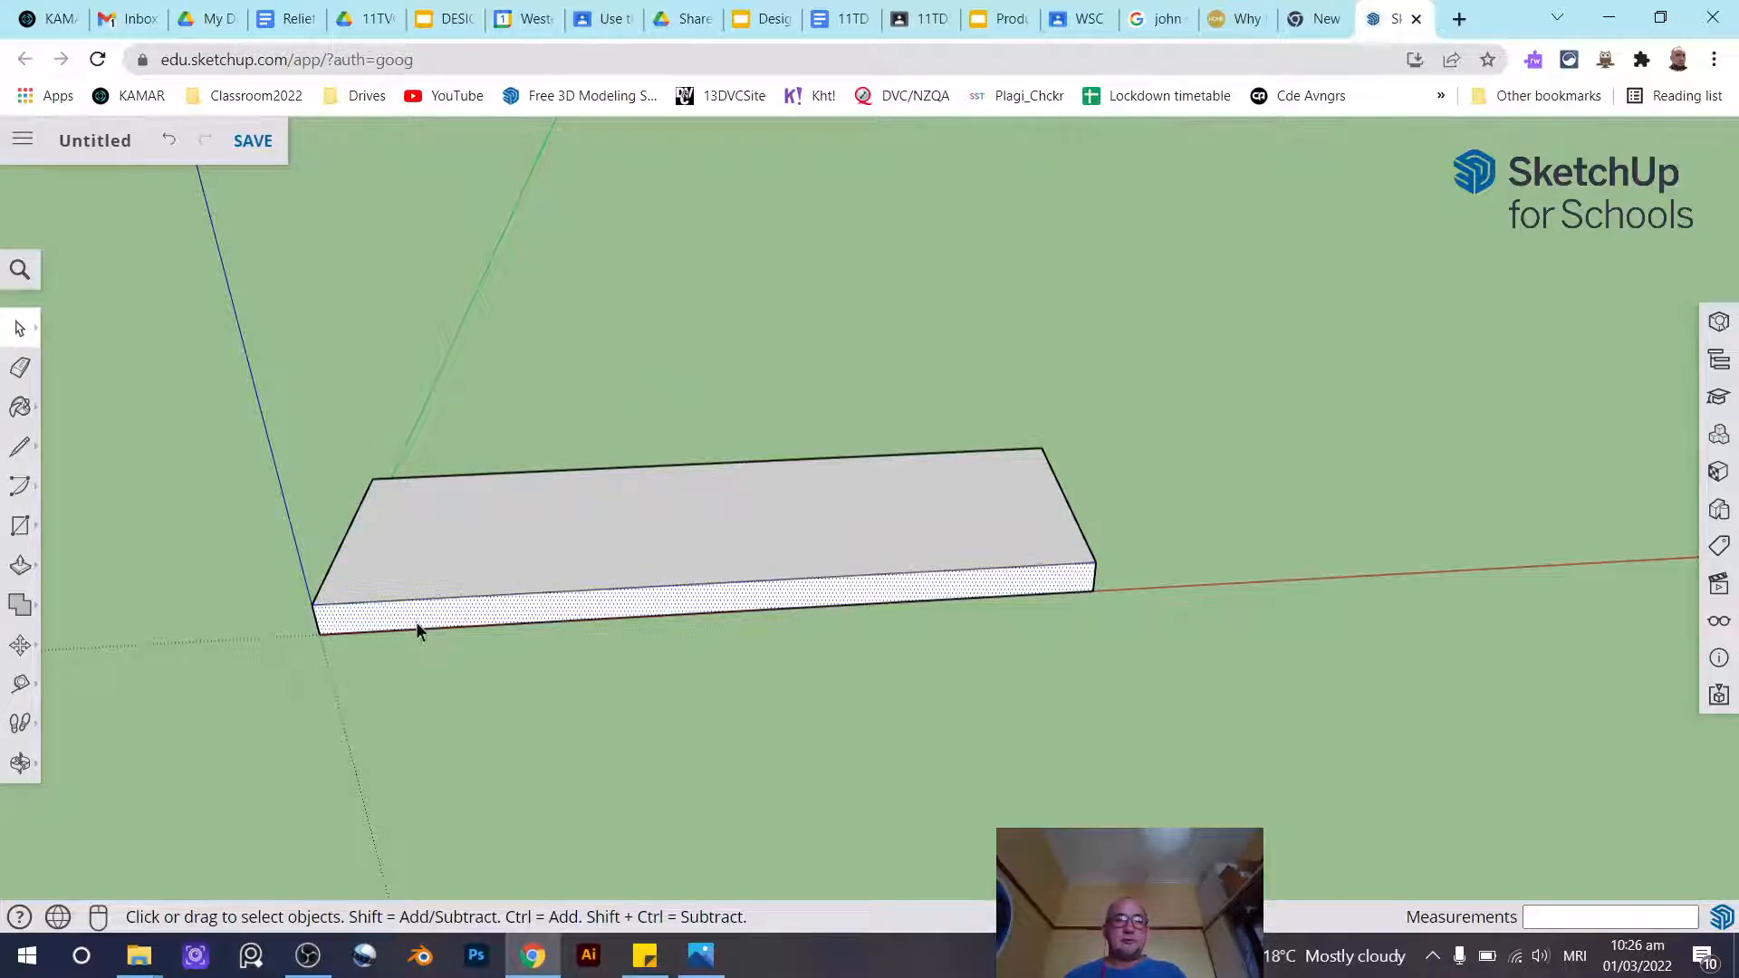
{"action": "left_click", "coordinate": [672, 548]}
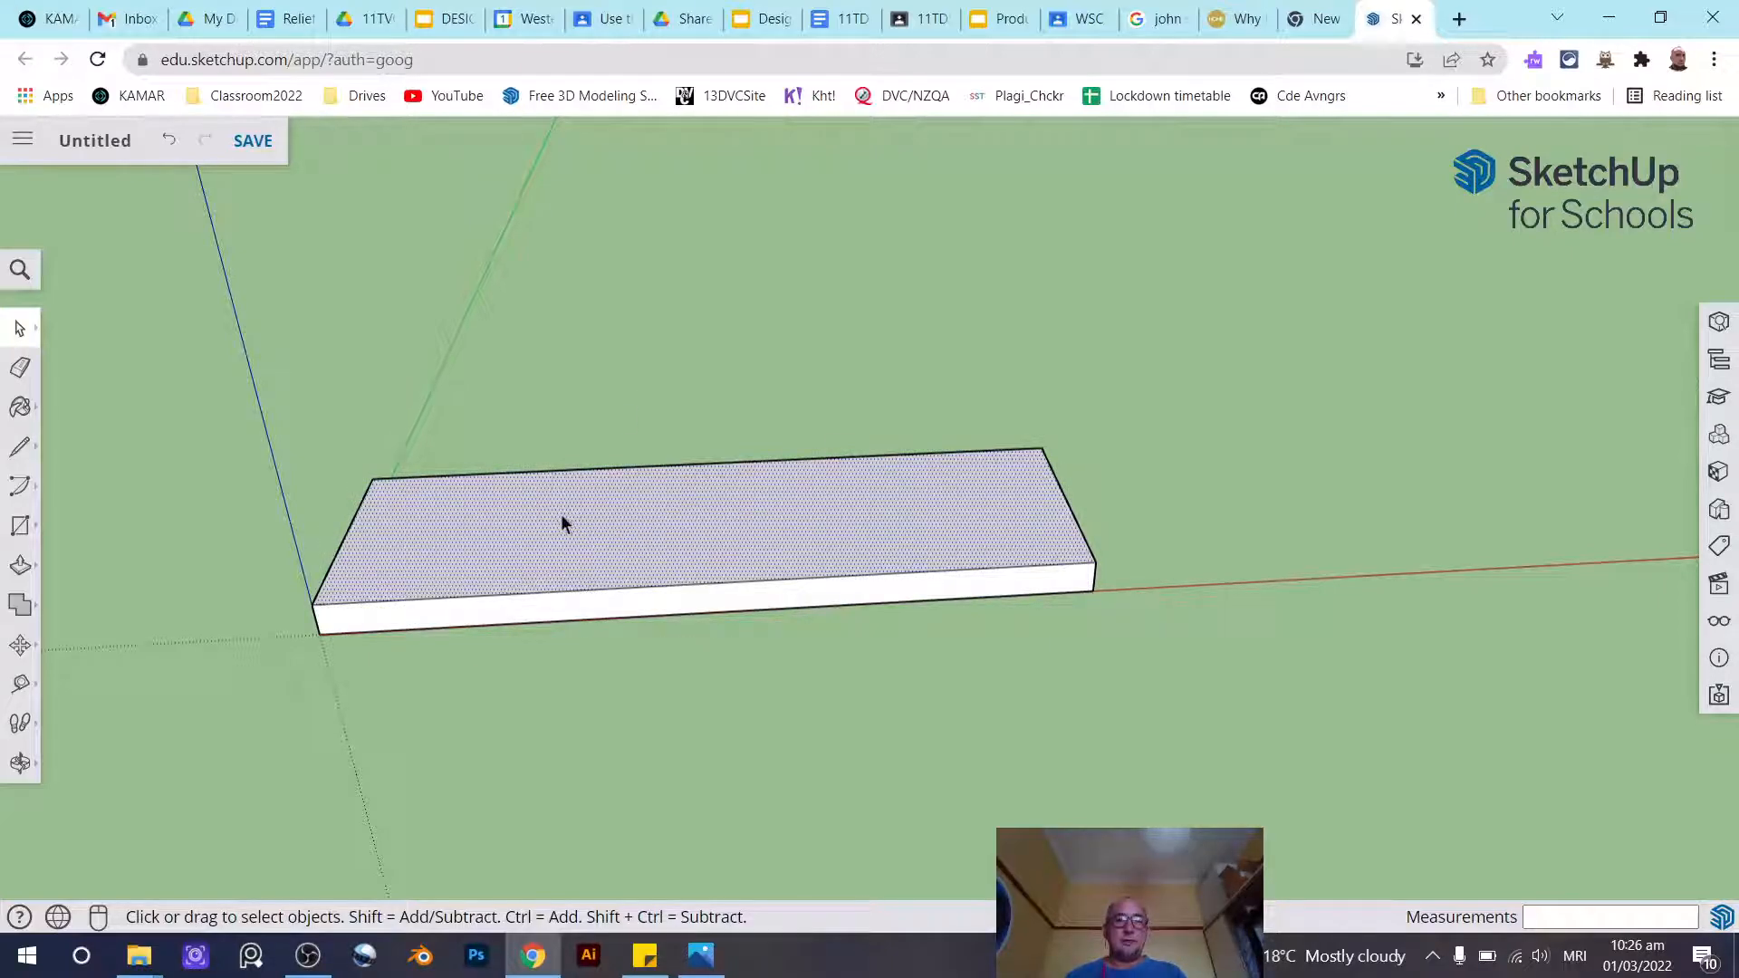
{"action": "double_click", "coordinate": [561, 523]}
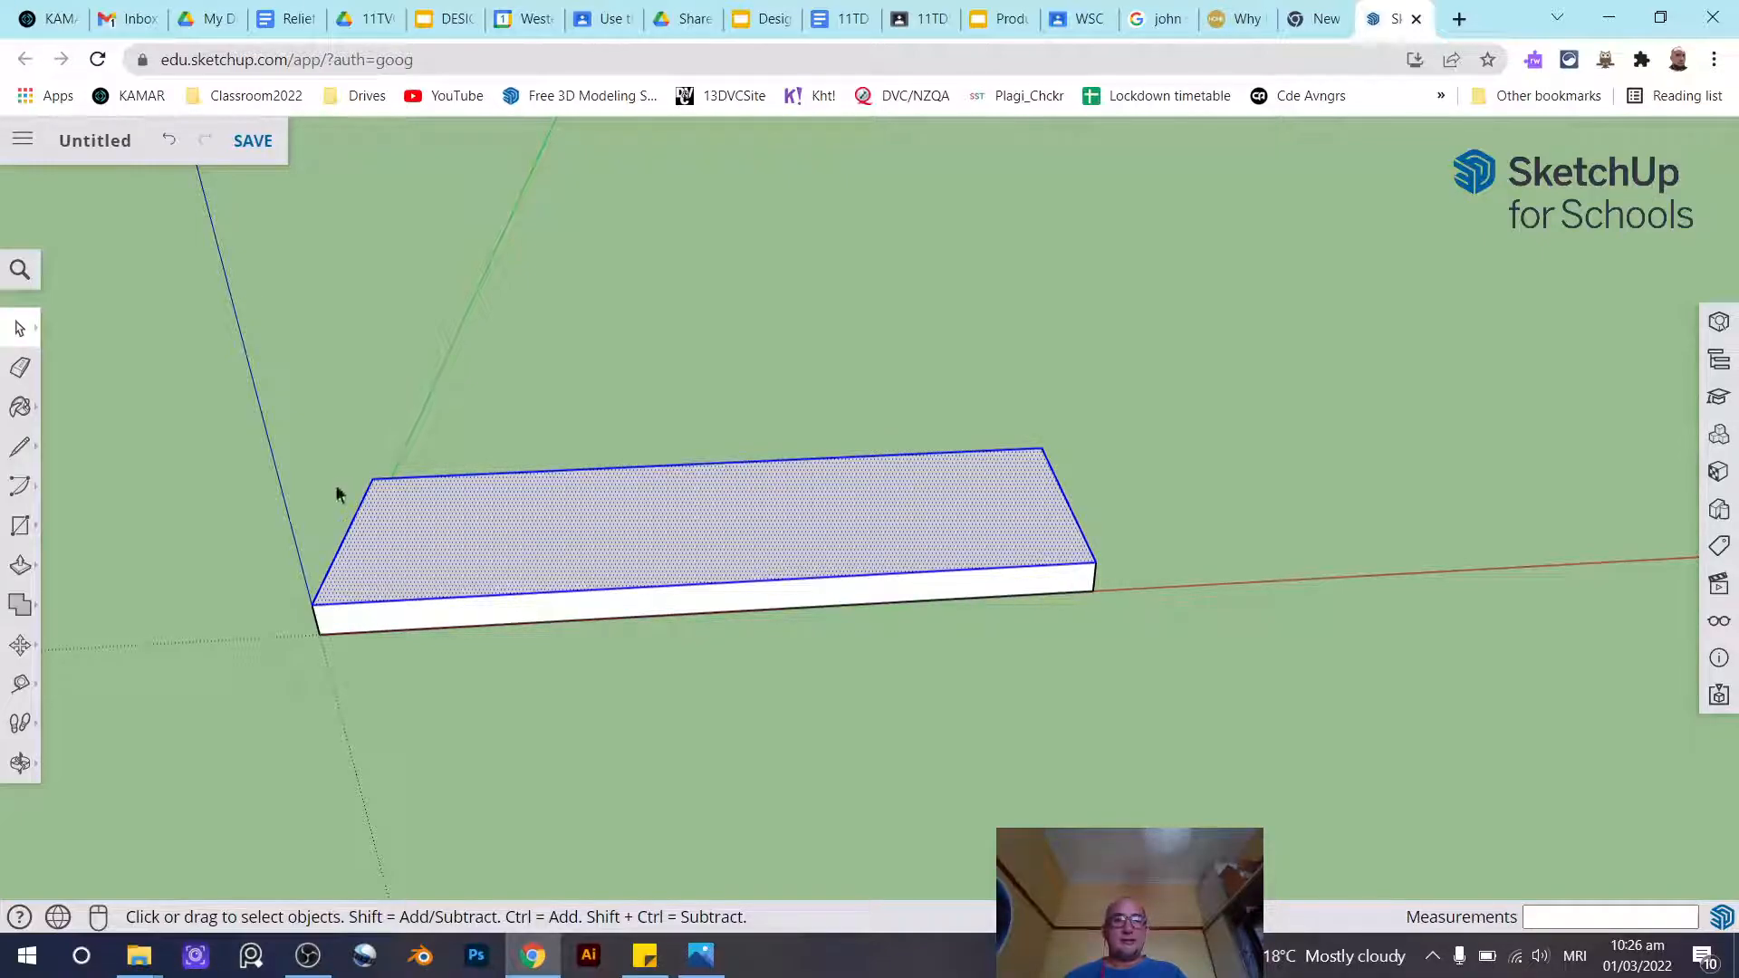
{"action": "left_click", "coordinate": [741, 811]}
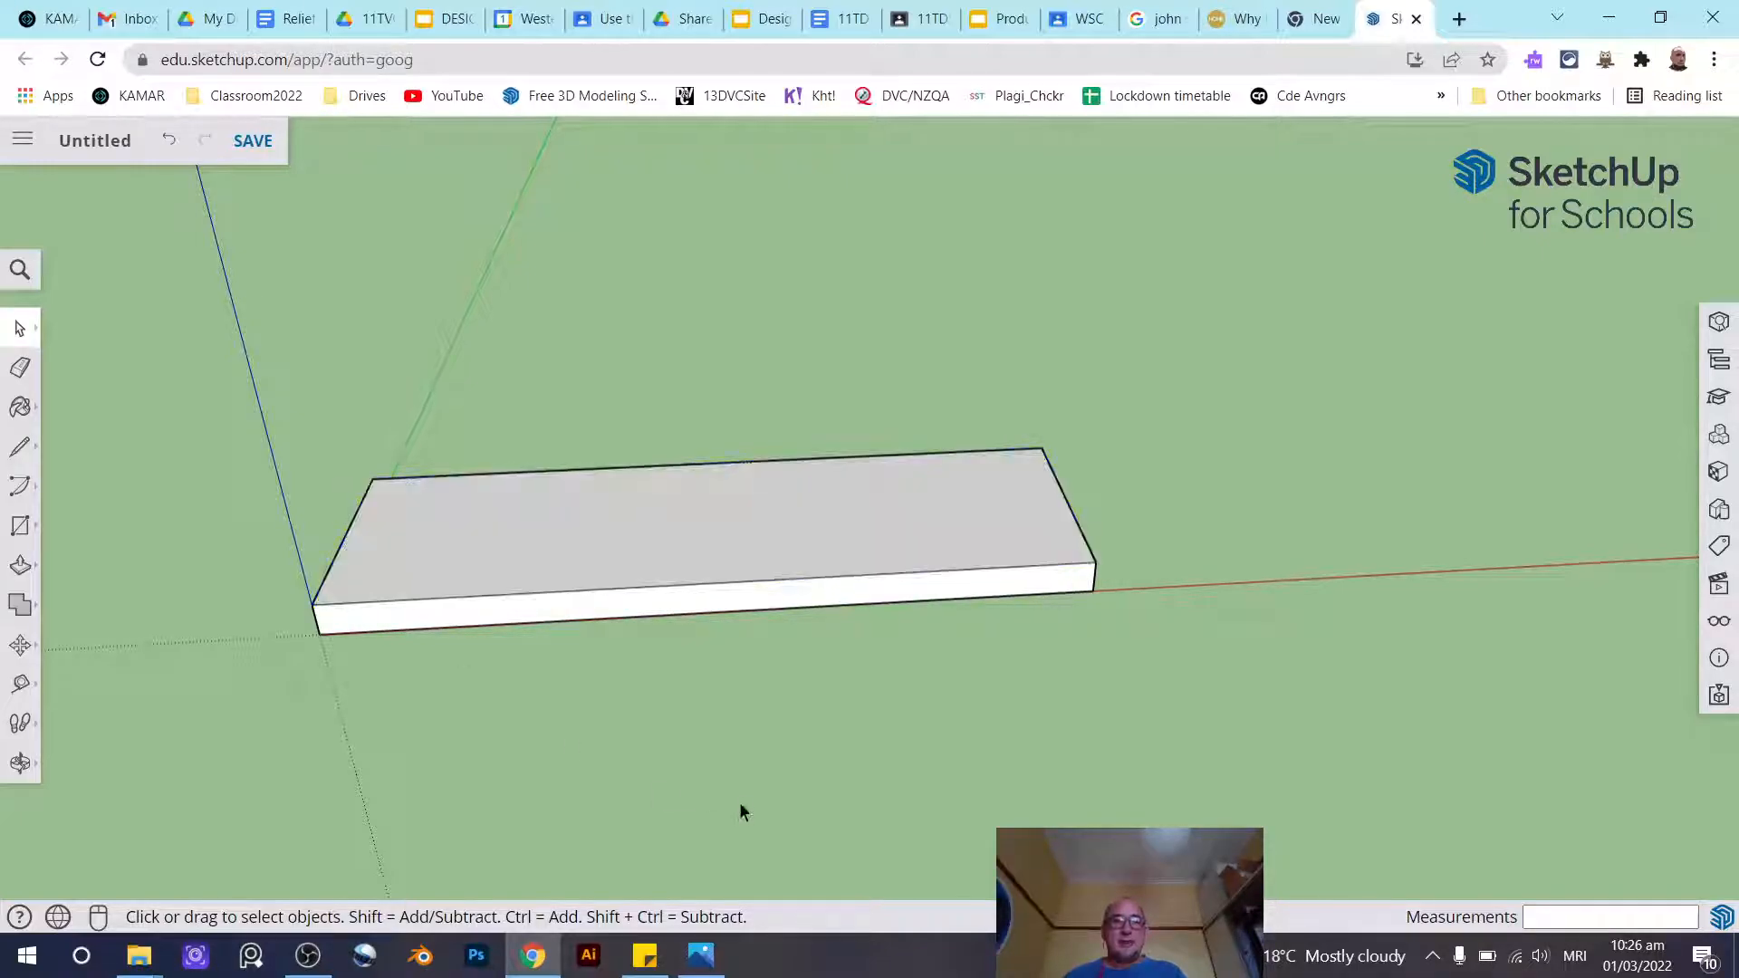
{"action": "triple_click", "coordinate": [730, 536]}
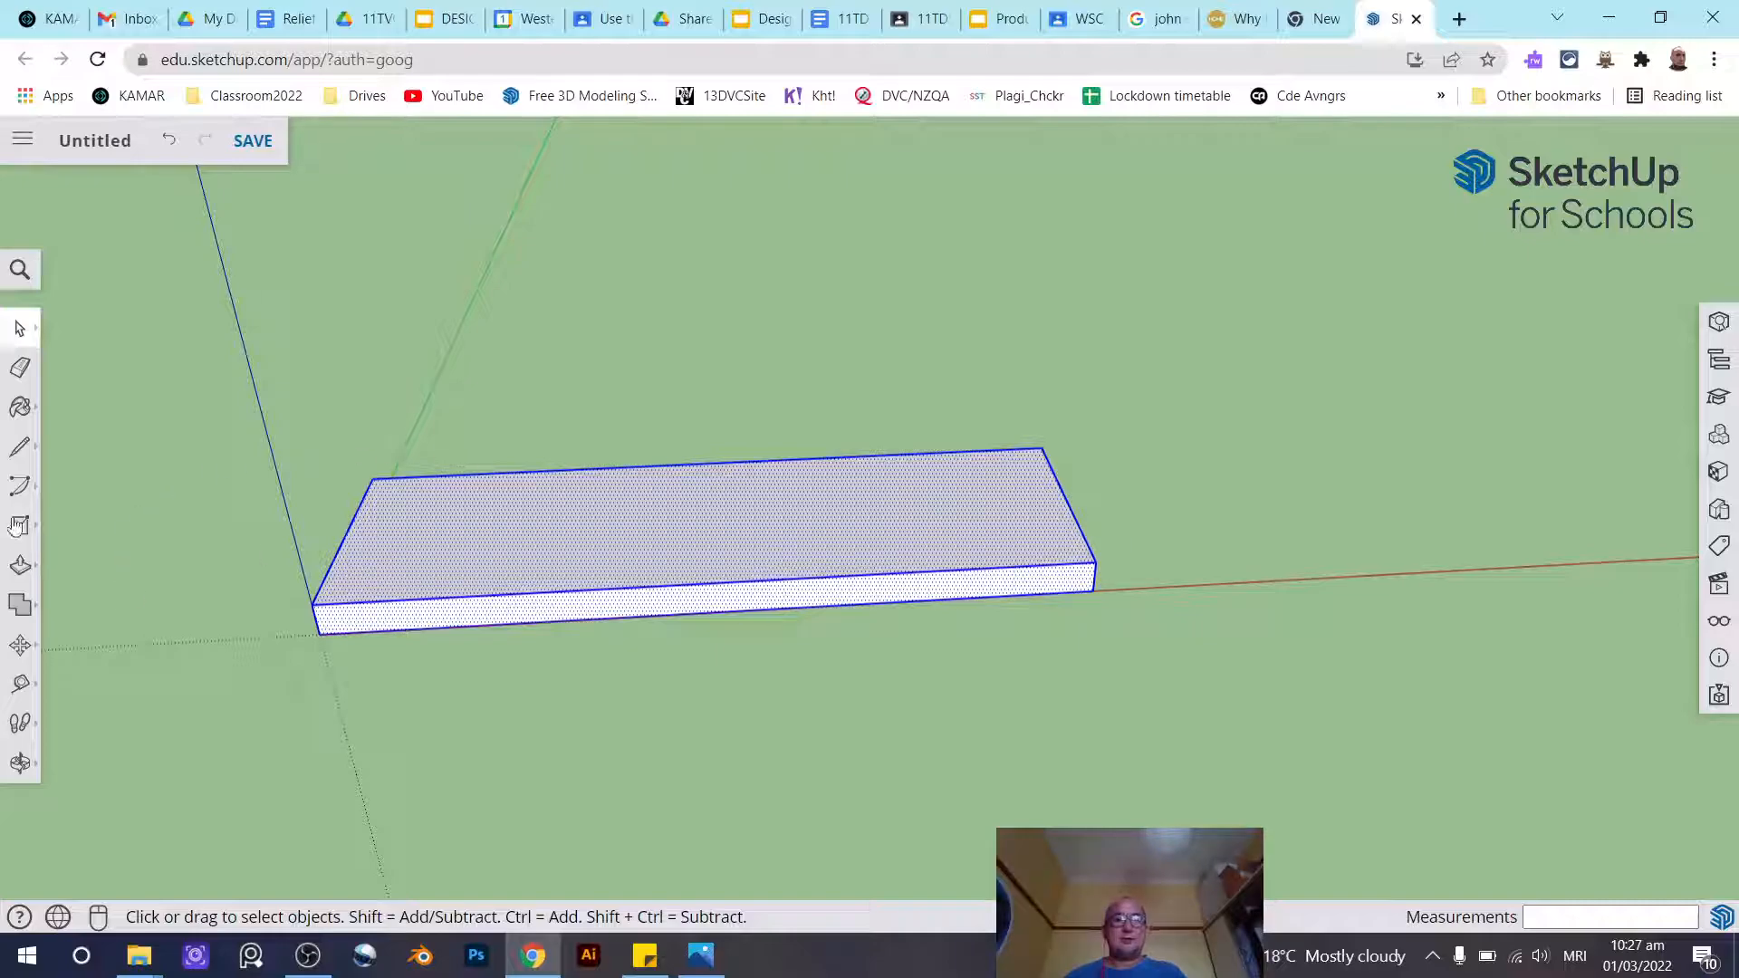
Draw a loose line from the top piece's upper corner on the red axis side out into empty space
{"action": "left_click", "coordinate": [20, 446]}
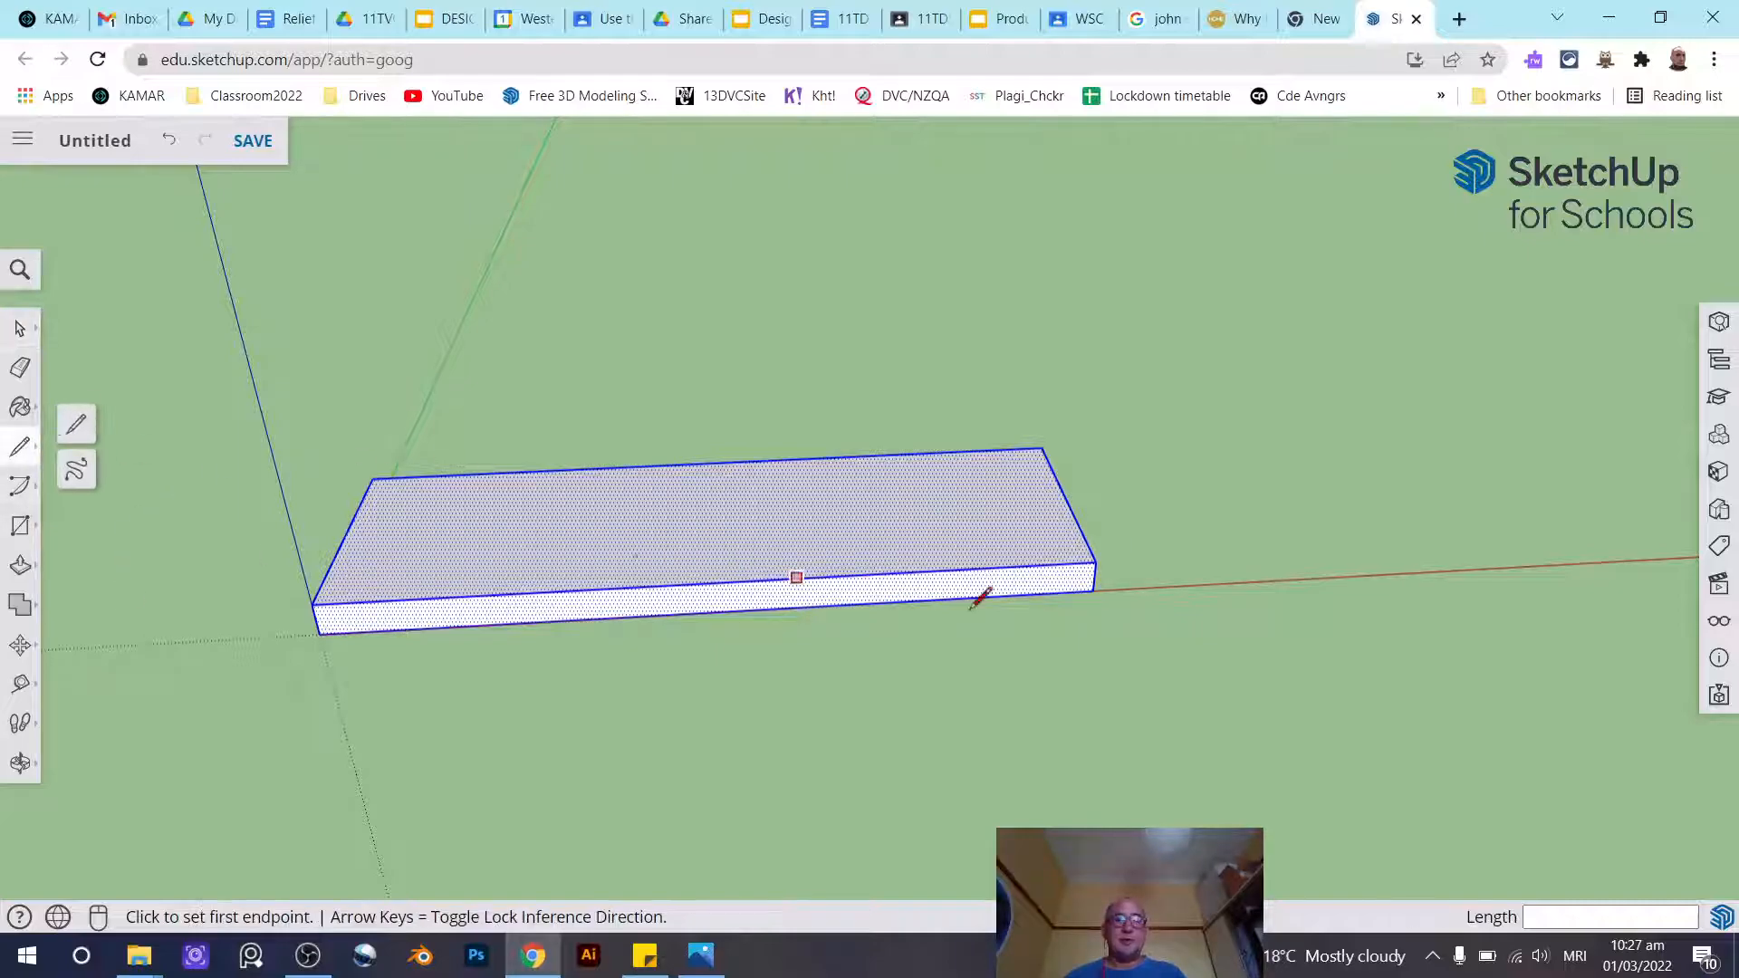
{"action": "left_click", "coordinate": [1096, 562]}
{"action": "left_click", "coordinate": [1395, 401]}
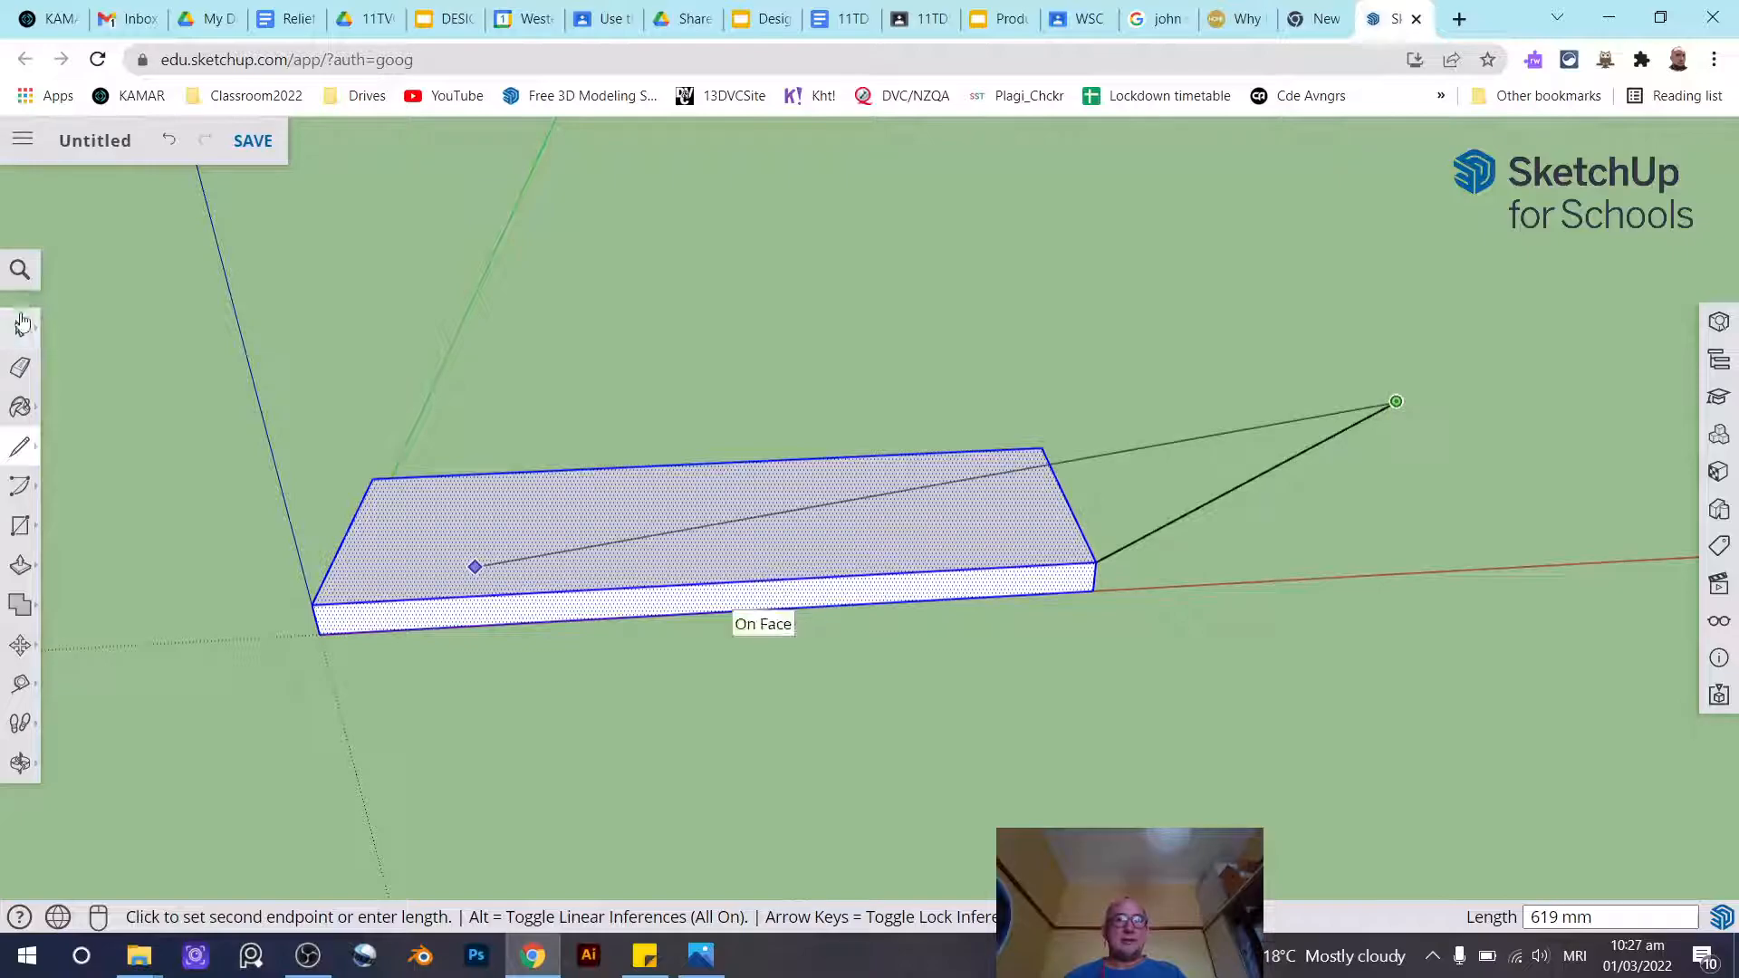
{"action": "left_click", "coordinate": [21, 324]}
Select all geometry connected to the top piece, including the loose line, and delete only that line
{"action": "left_click", "coordinate": [665, 812]}
{"action": "left_click", "coordinate": [627, 548]}
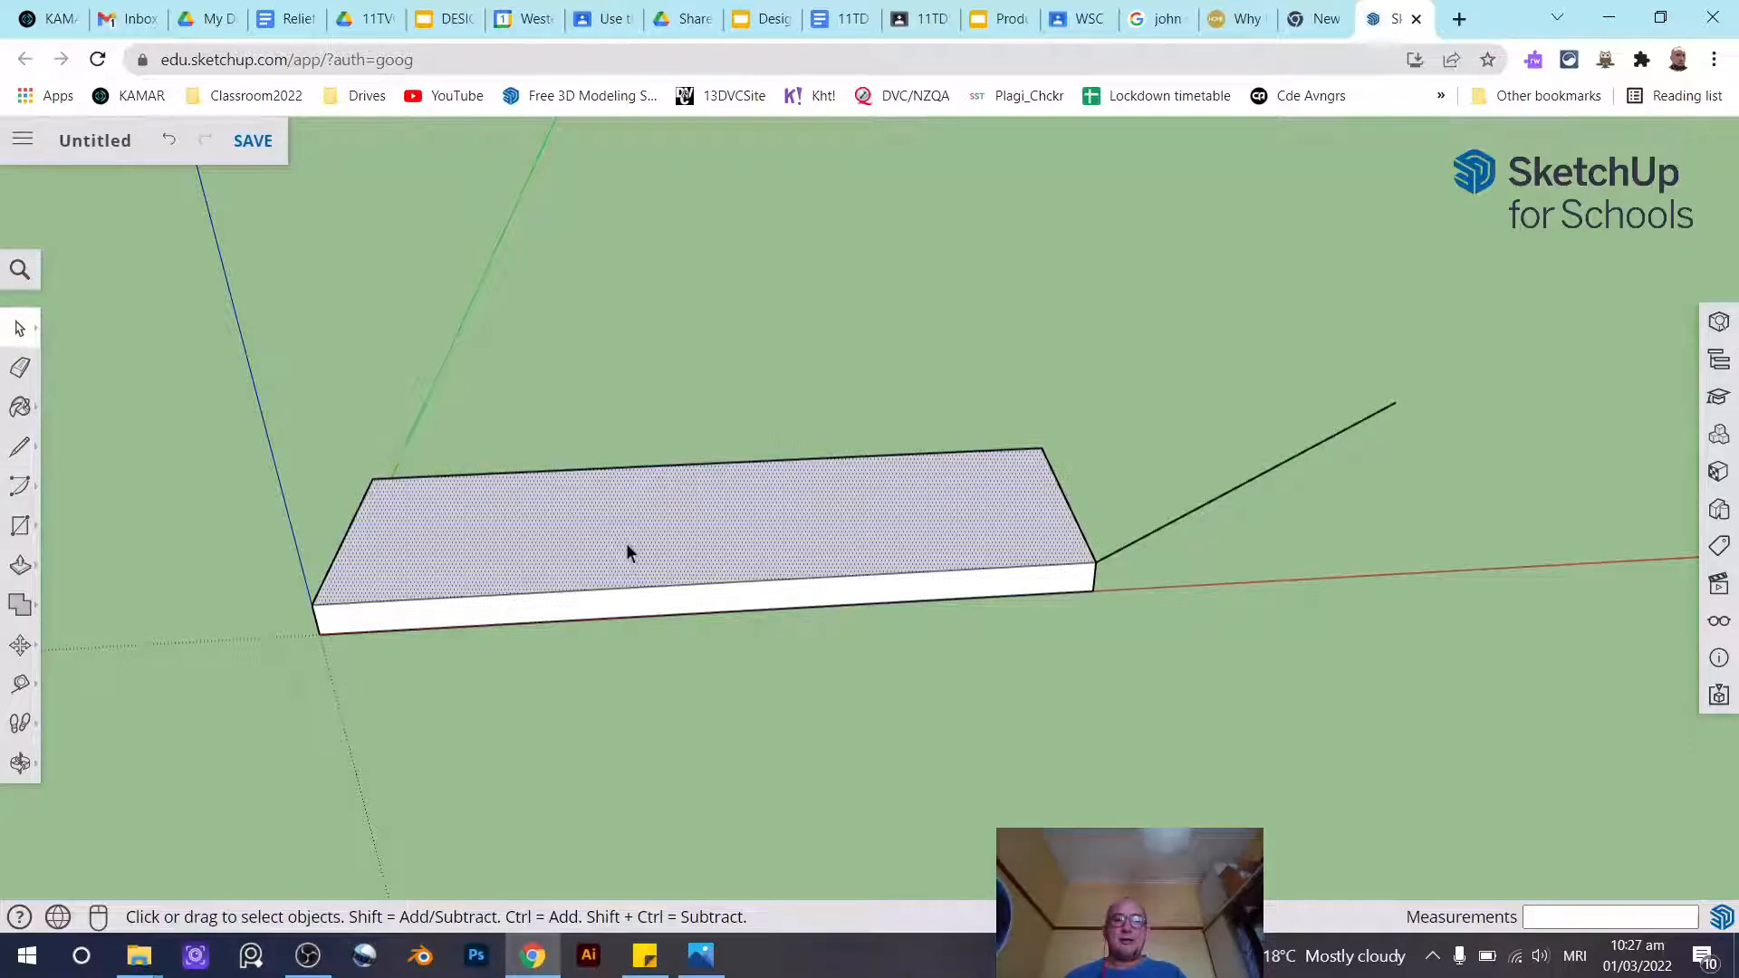
{"action": "triple_click", "coordinate": [628, 536]}
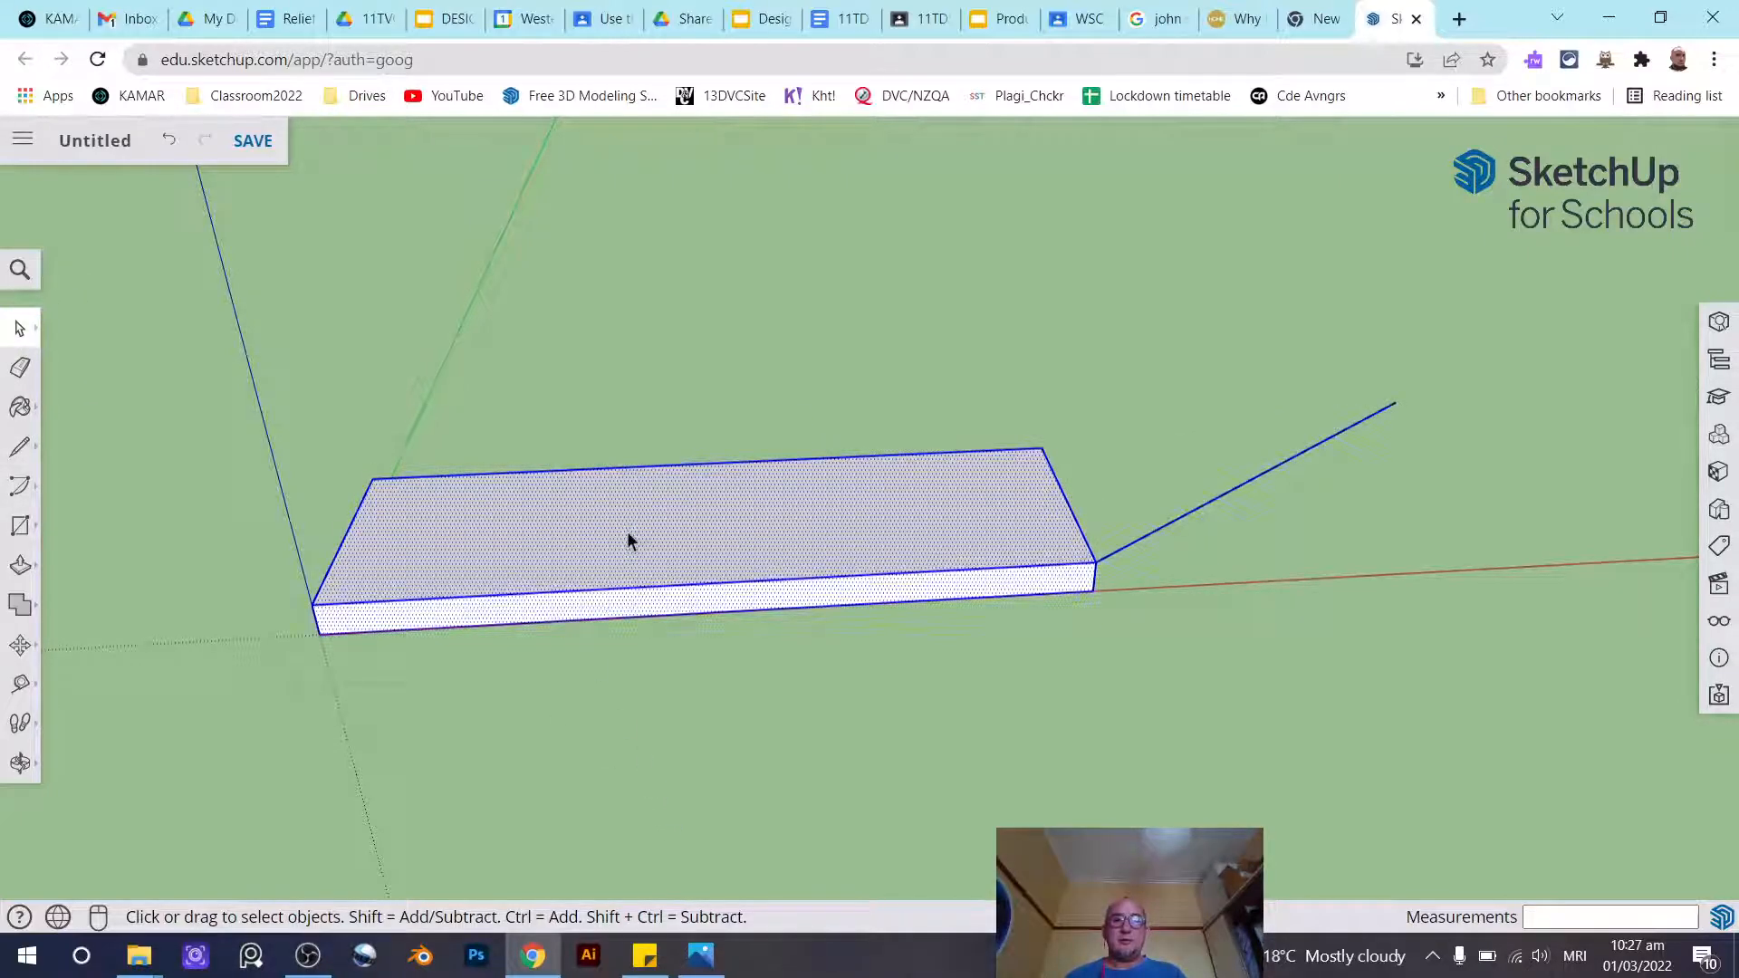
{"action": "left_click", "coordinate": [1254, 484]}
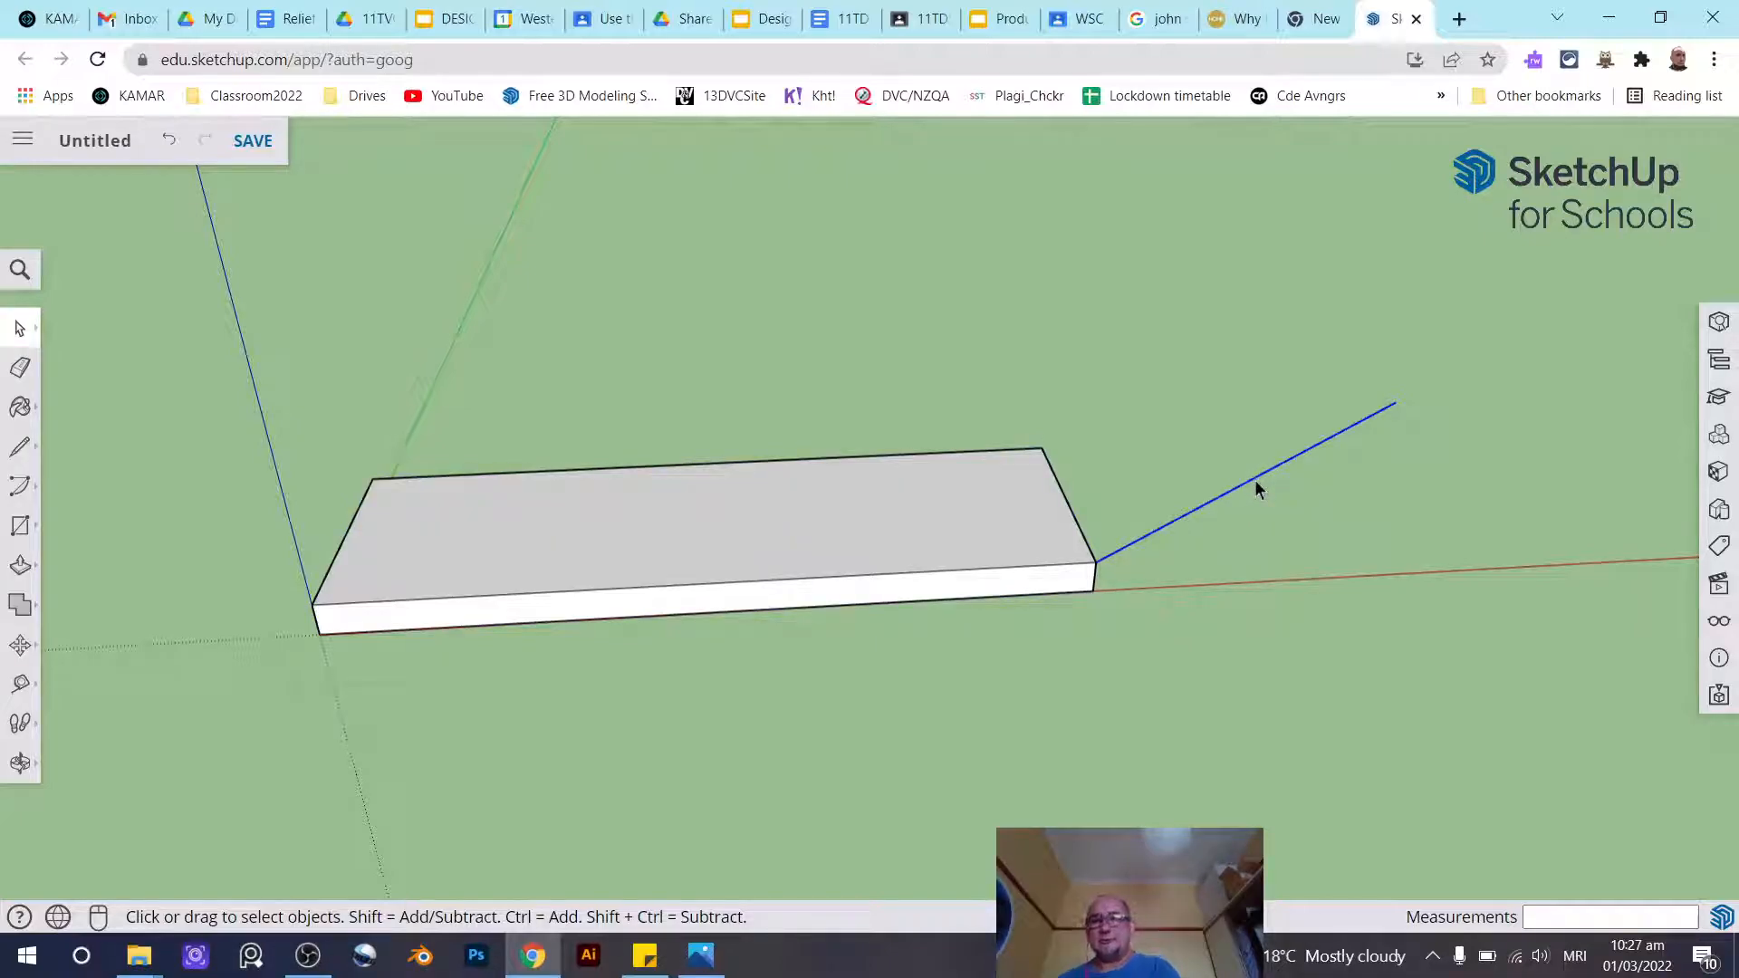
{"action": "key", "text": "Delete"}
Select all of the top piece's faces and edges and make them into a group
{"action": "left_click_drag", "start_coordinate": [156, 348], "coordinate": [1238, 753]}
{"action": "middle_click_drag", "start_coordinate": [467, 762], "coordinate": [568, 774]}
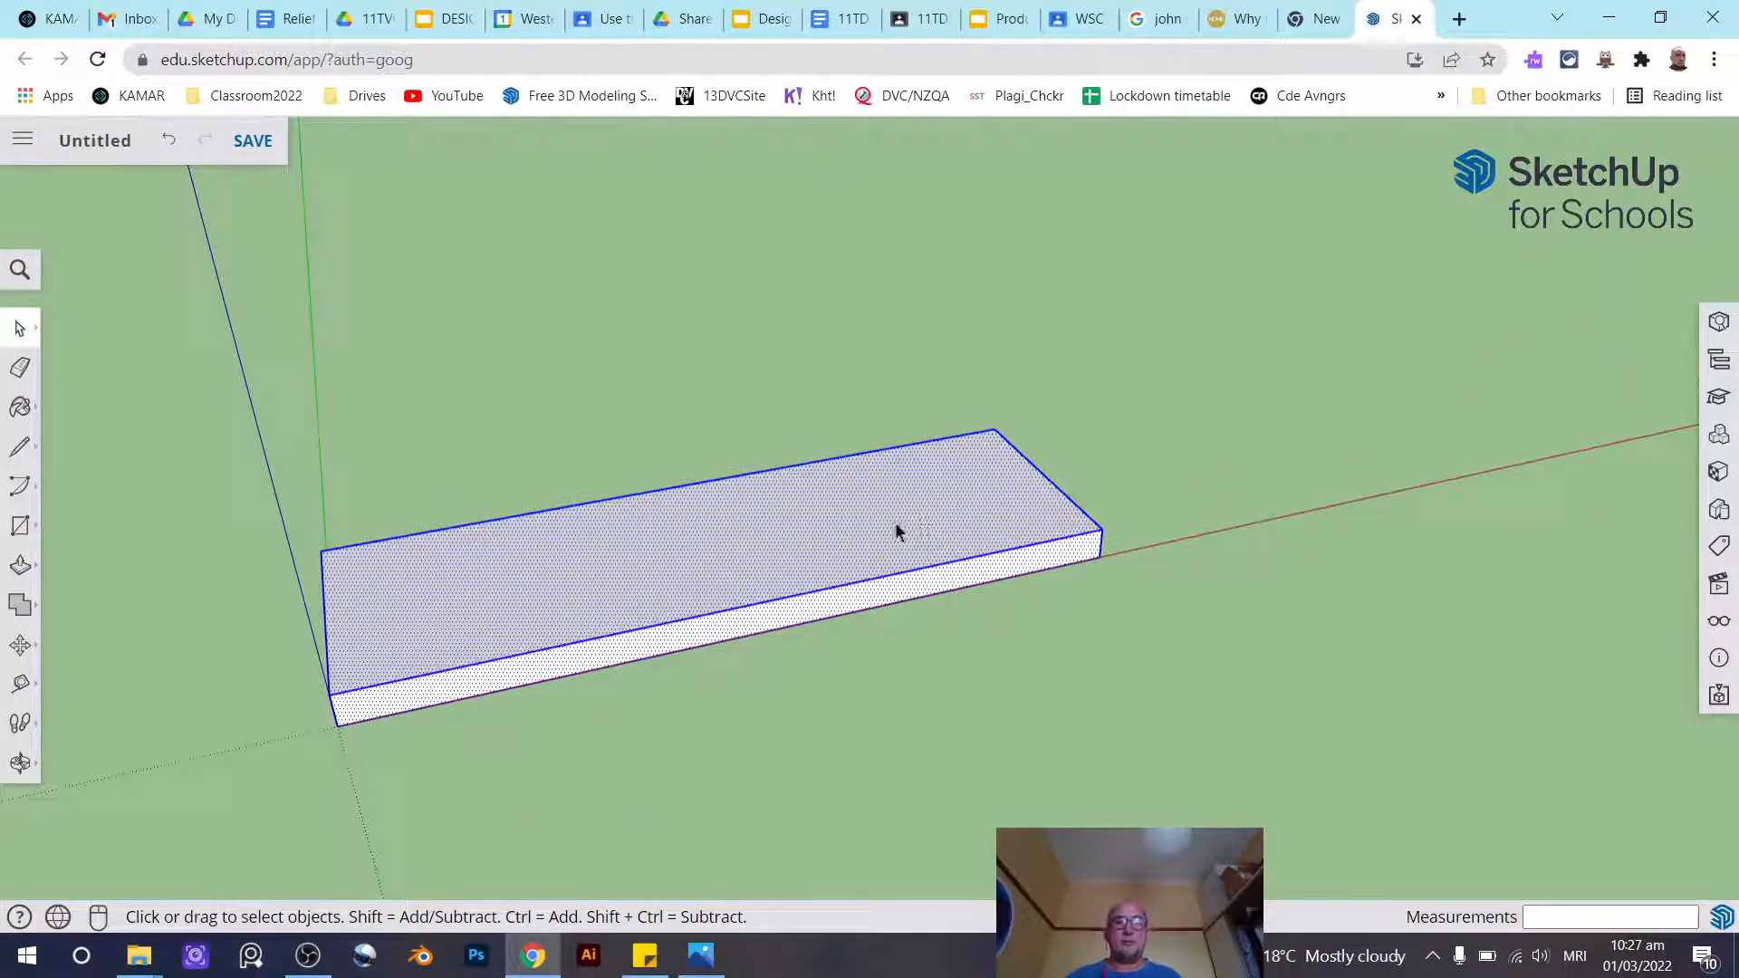
{"action": "right_click", "coordinate": [753, 538]}
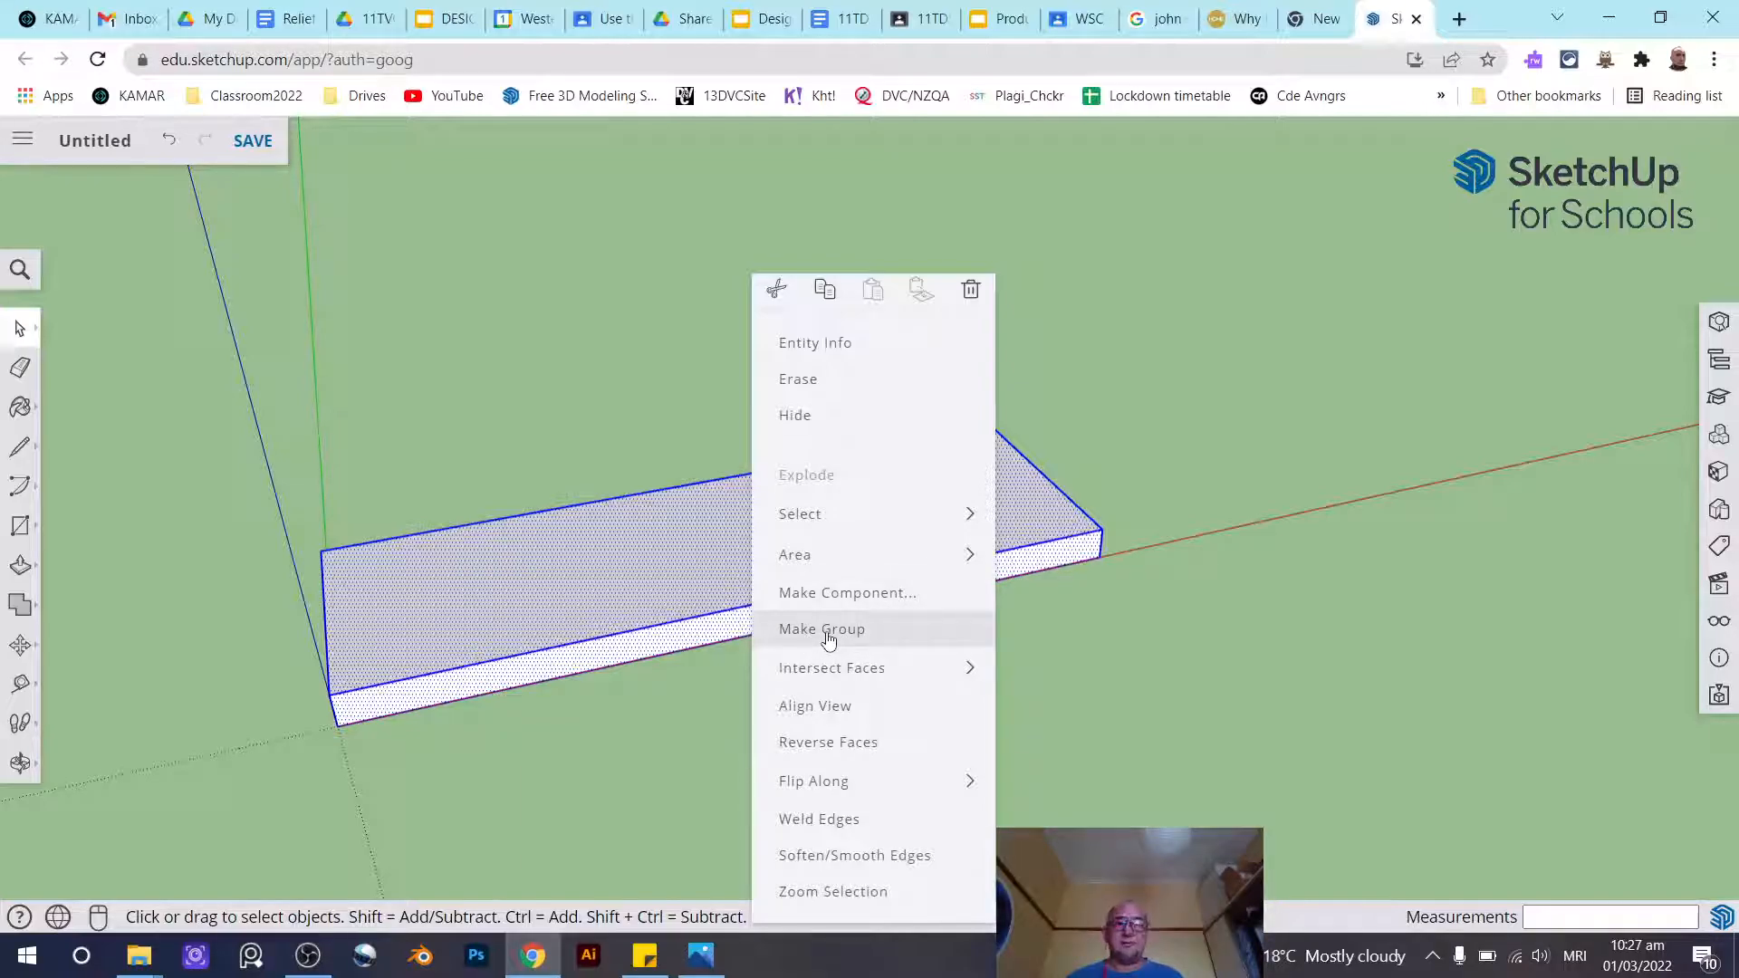
{"action": "left_click", "coordinate": [828, 631]}
{"action": "middle_click_drag", "start_coordinate": [966, 690], "coordinate": [876, 681]}
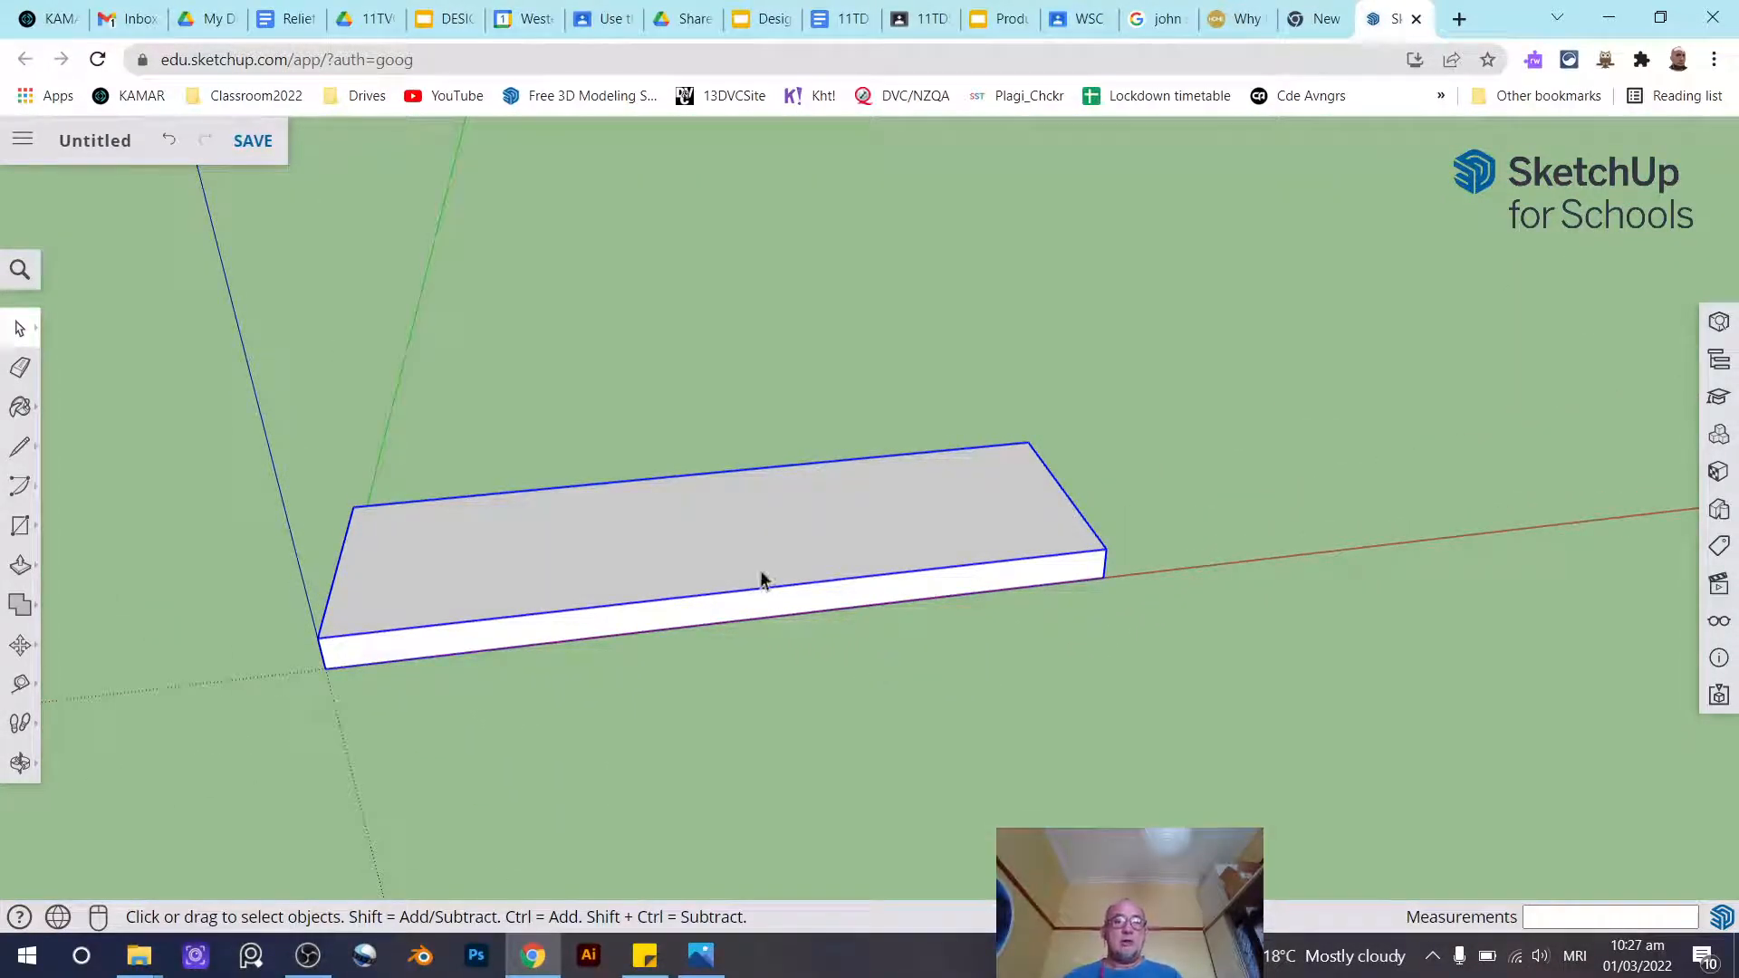
Select and deselect the grouped top piece several times to check that it behaves as one object
{"action": "left_click", "coordinate": [1391, 492]}
{"action": "left_click", "coordinate": [997, 544]}
{"action": "left_click", "coordinate": [1295, 666]}
{"action": "left_click", "coordinate": [933, 547]}
{"action": "left_click", "coordinate": [1271, 708]}
{"action": "left_click", "coordinate": [938, 545]}
{"action": "left_click", "coordinate": [1152, 687]}
{"action": "left_click", "coordinate": [948, 550]}
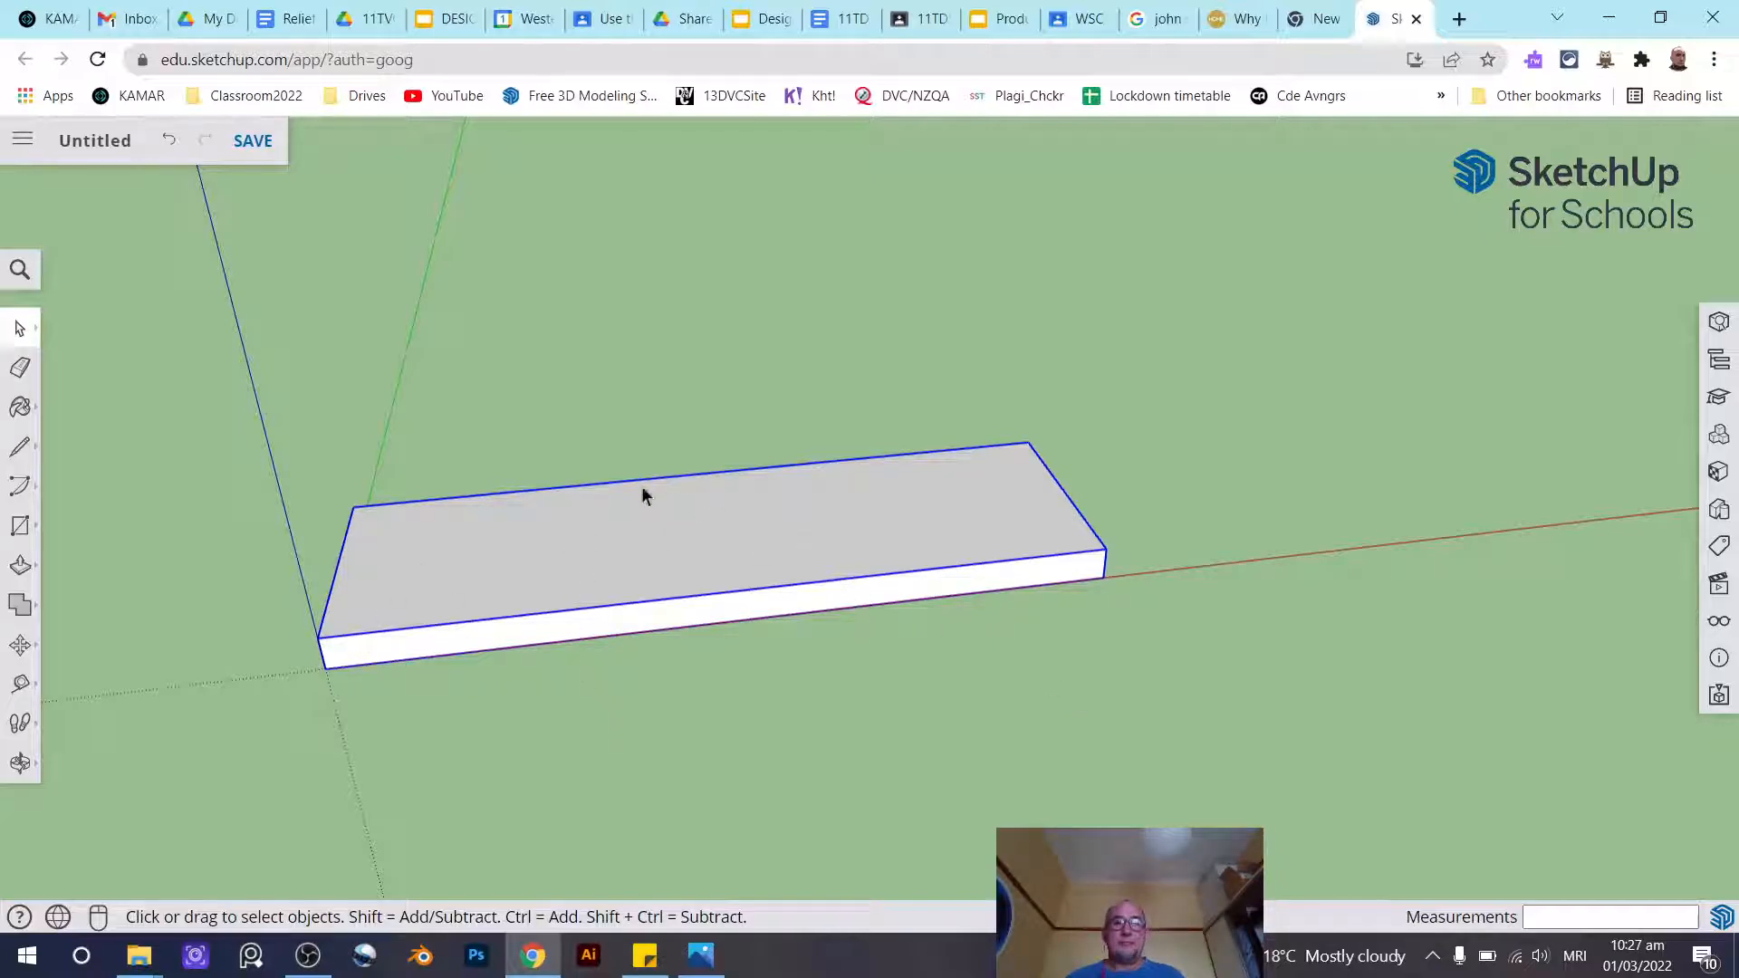
{"action": "left_click", "coordinate": [850, 686]}
{"action": "left_click", "coordinate": [638, 572]}
{"action": "key", "text": "o"}
{"action": "left_click_drag", "start_coordinate": [698, 602], "coordinate": [631, 588]}
{"action": "key", "text": "space"}
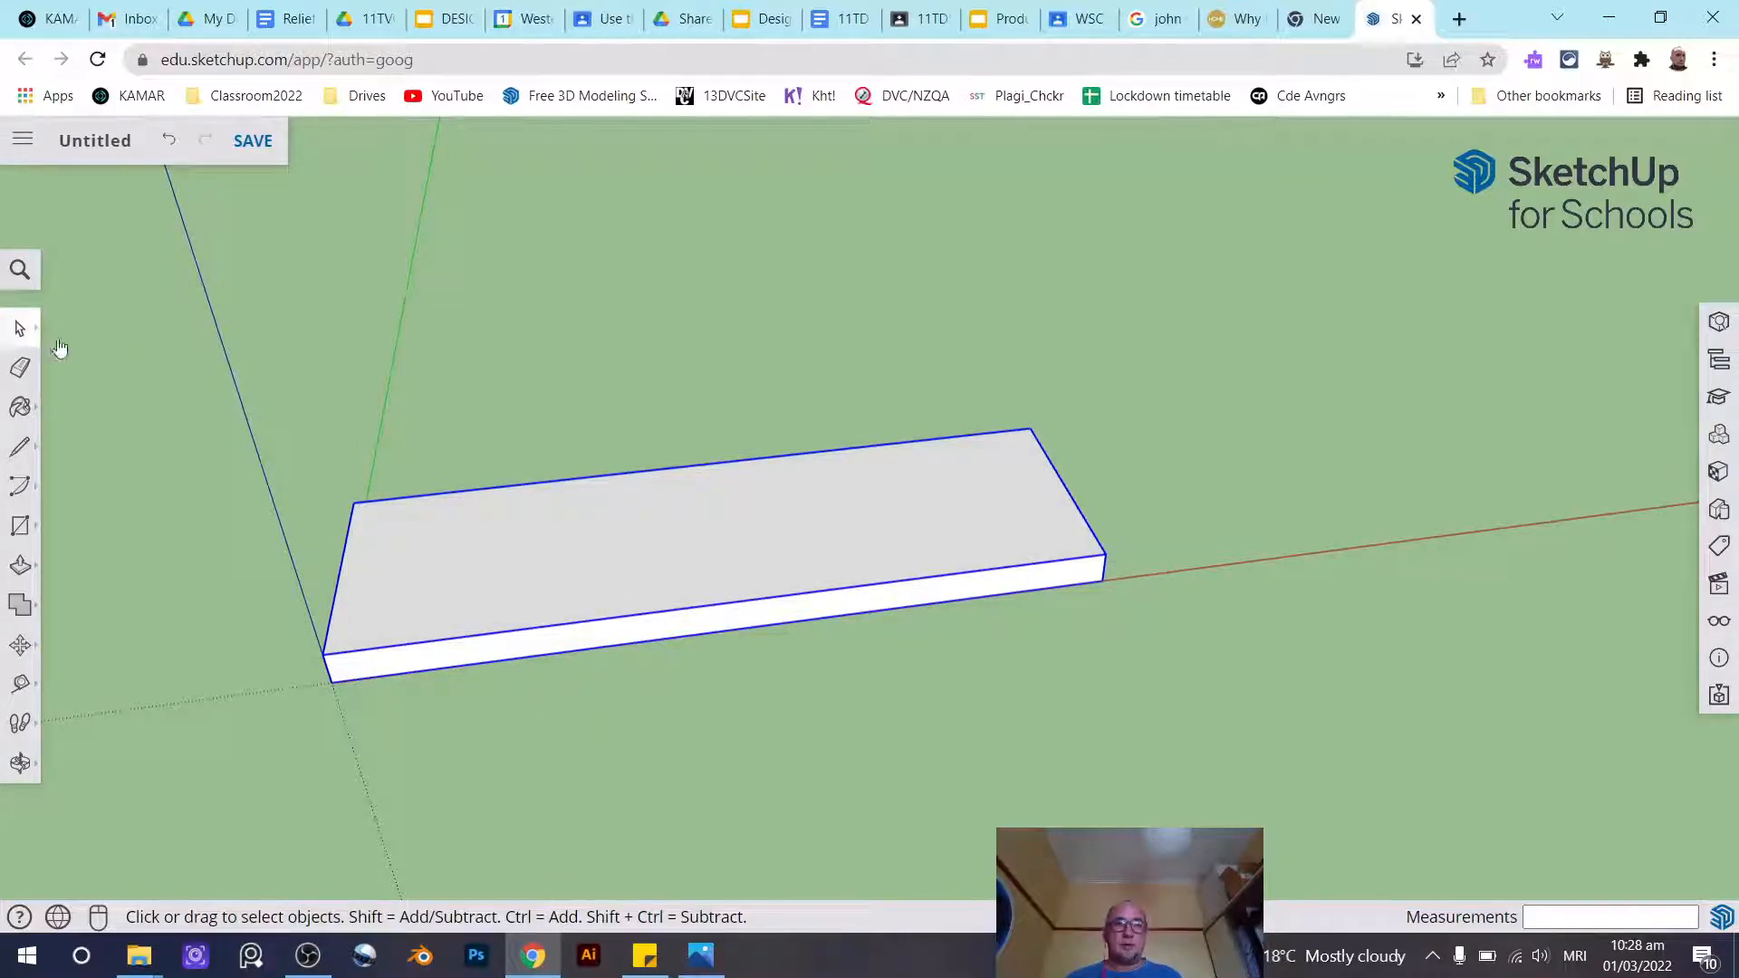
Open the top piece group to select individual faces and an edge, and close it and reselect the whole group
{"action": "double_click", "coordinate": [746, 543]}
{"action": "middle_click_drag", "start_coordinate": [806, 686], "coordinate": [955, 527]}
{"action": "scroll", "coordinate": [802, 537], "scroll_direction": "up", "scroll_amount": 5}
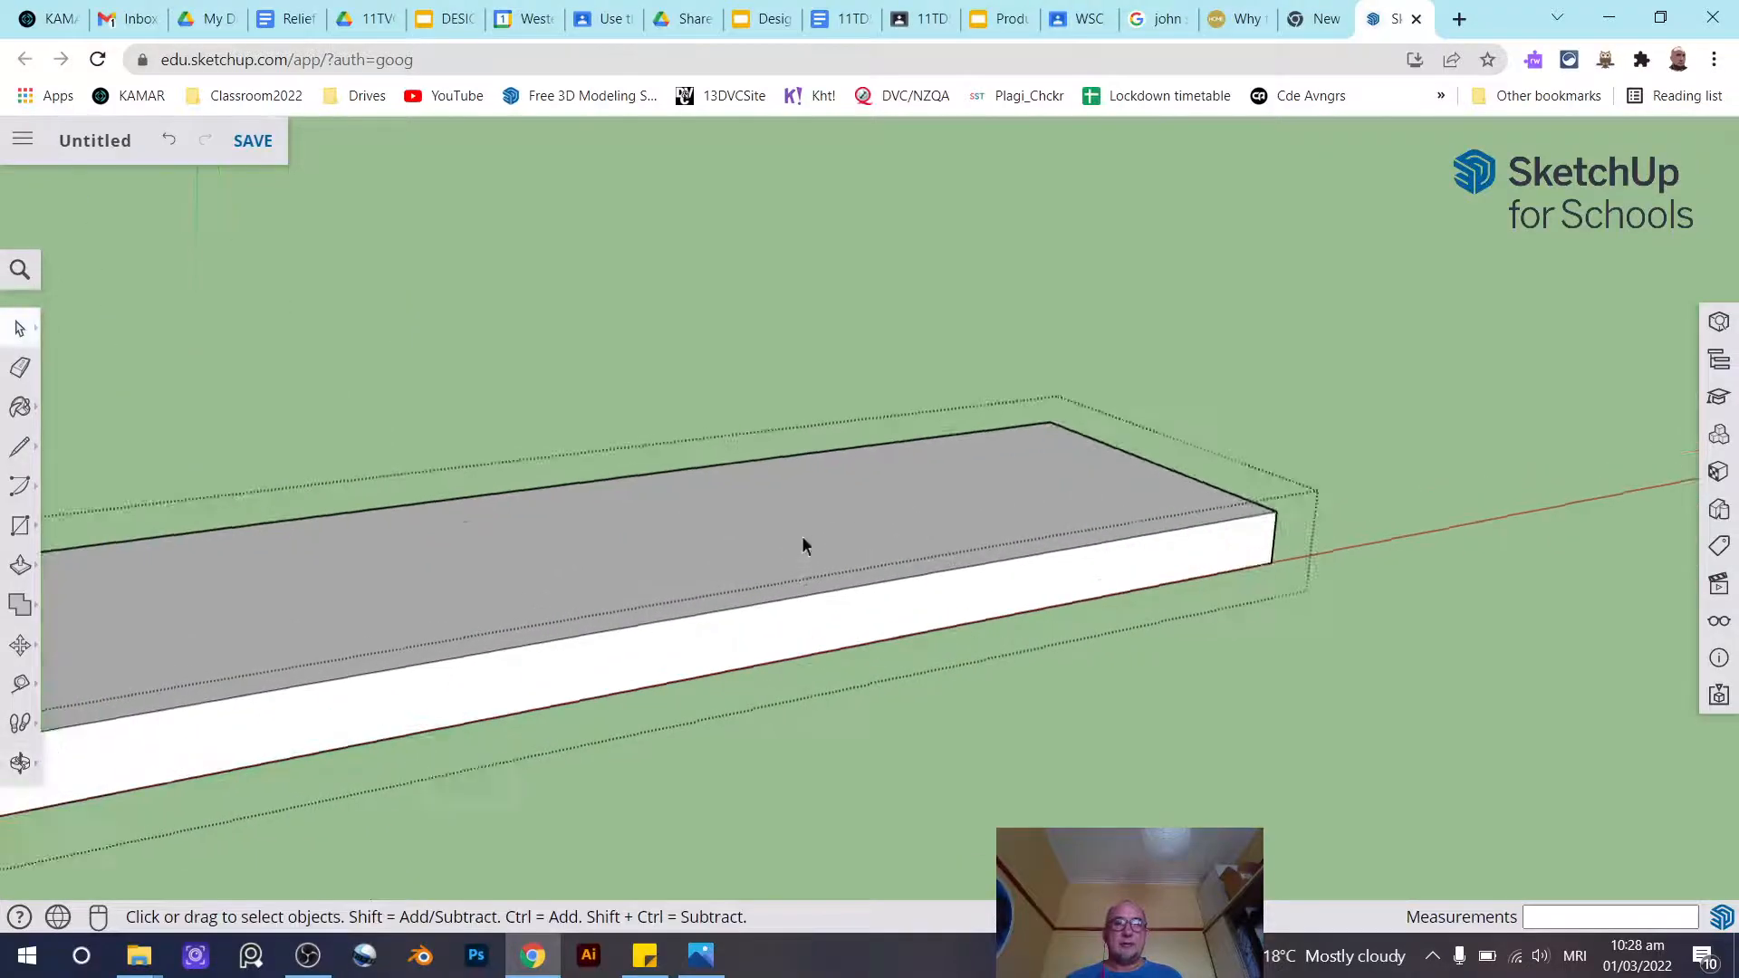
{"action": "left_click", "coordinate": [801, 549]}
{"action": "left_click", "coordinate": [806, 635]}
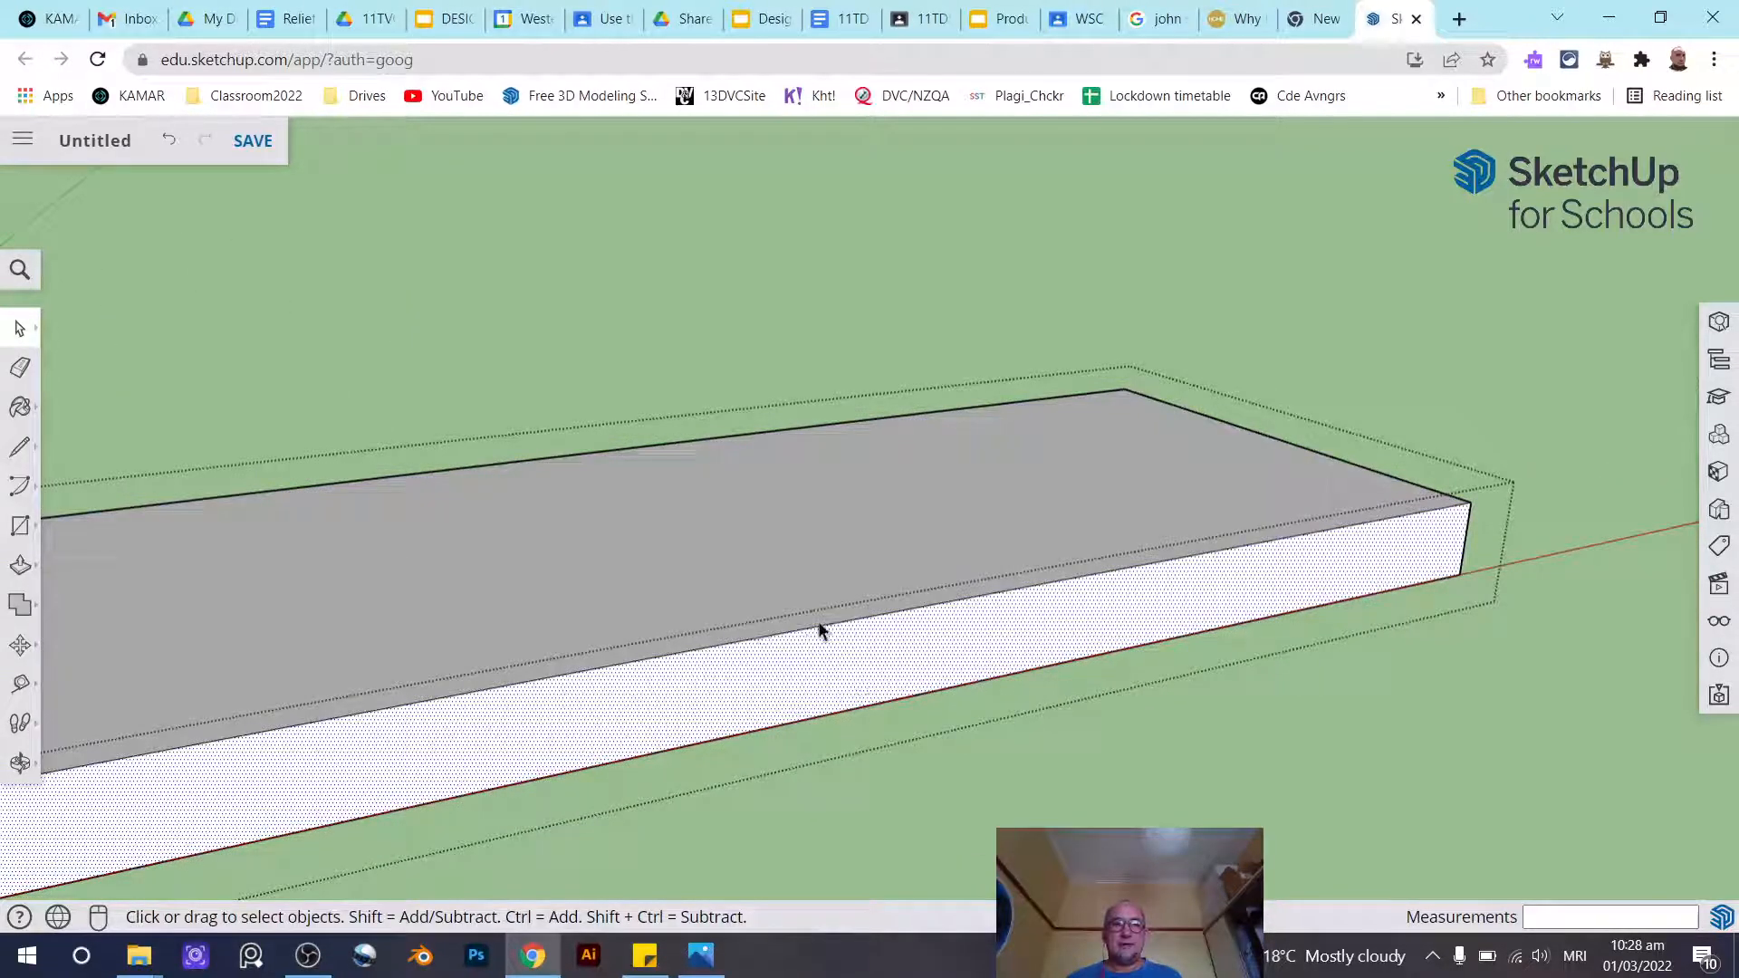
{"action": "left_click", "coordinate": [819, 624]}
{"action": "left_click", "coordinate": [820, 626]}
{"action": "left_click", "coordinate": [987, 328]}
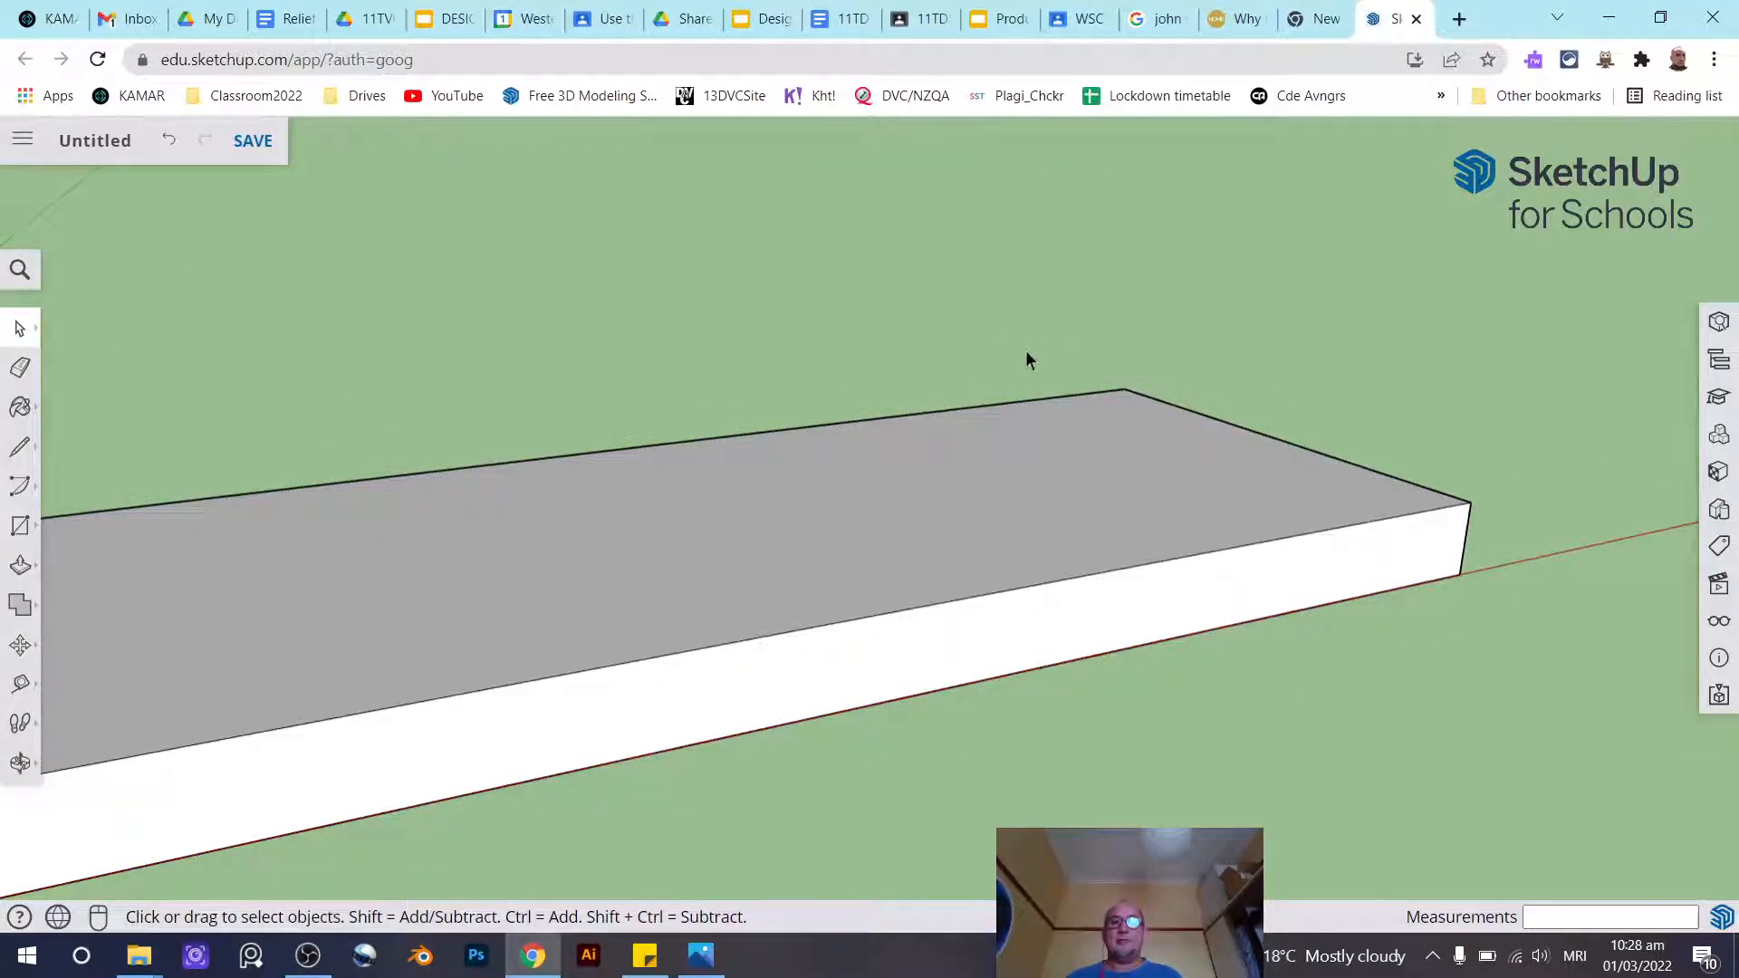
{"action": "scroll", "coordinate": [1024, 381], "scroll_direction": "down", "scroll_amount": 4}
{"action": "middle_click_drag", "start_coordinate": [1022, 399], "coordinate": [915, 618]}
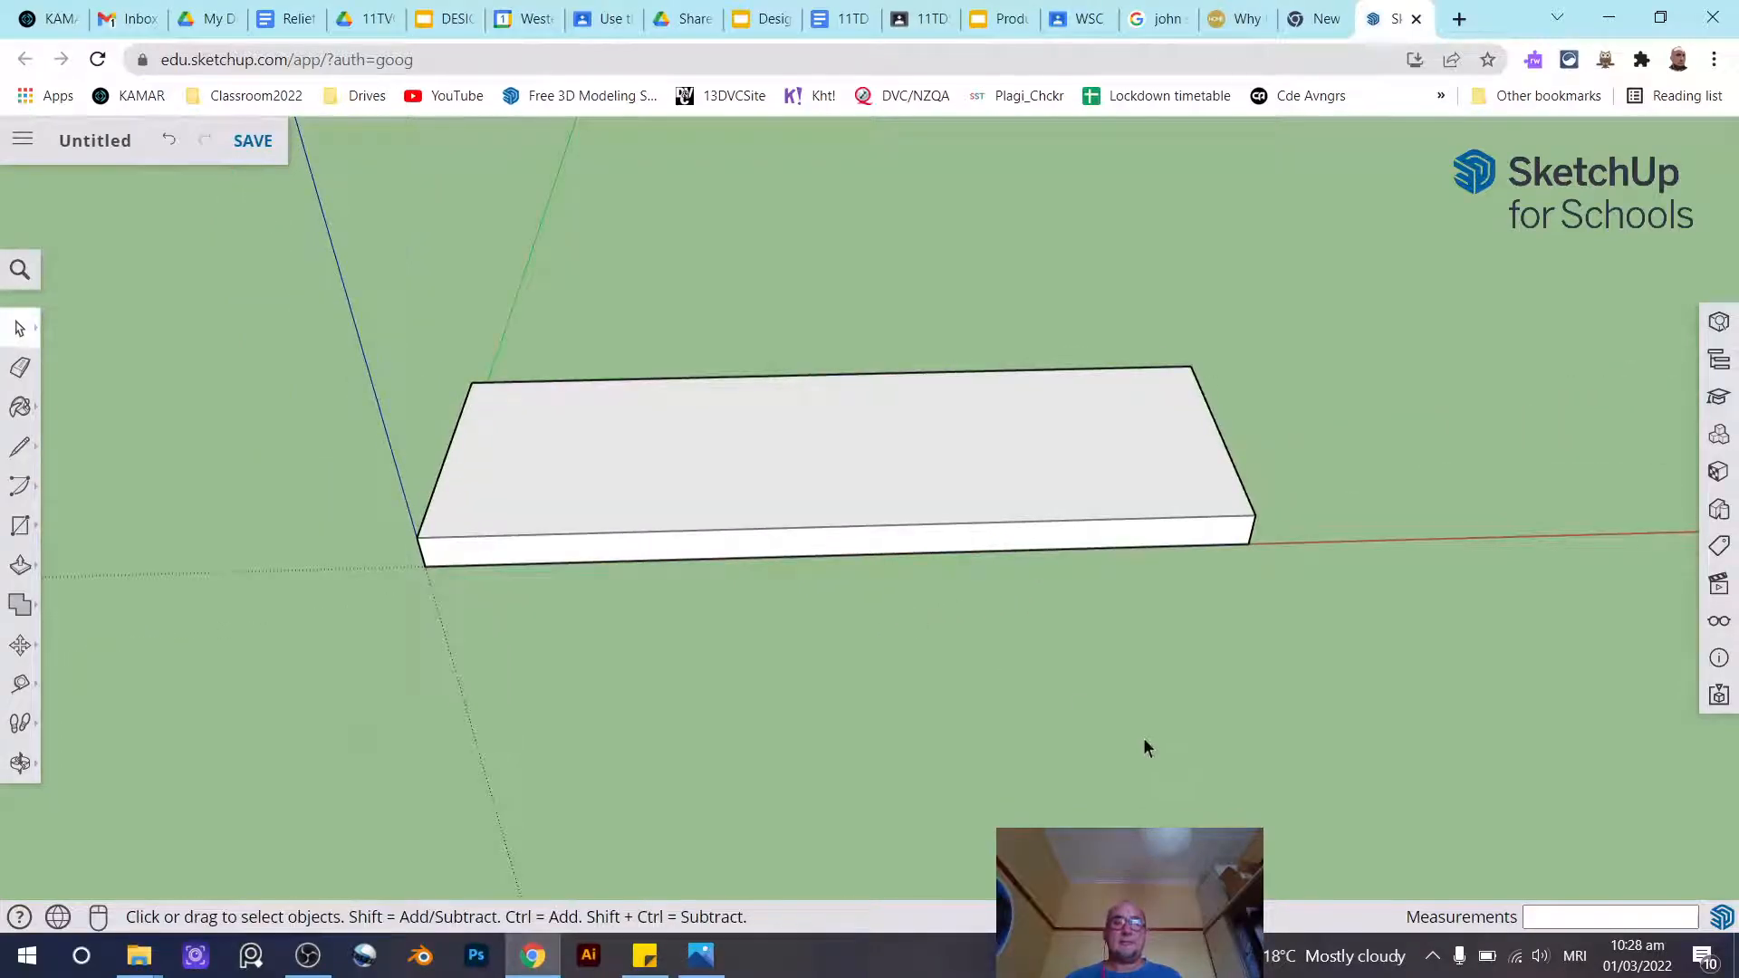
{"action": "left_click", "coordinate": [690, 438]}
{"action": "mouse_move", "coordinate": [548, 489]}
{"action": "middle_mouse_down"}
{"action": "mouse_move", "coordinate": [555, 466]}
{"action": "mouse_move", "coordinate": [1254, 326]}
{"action": "mouse_move", "coordinate": [1095, 450]}
{"action": "mouse_move", "coordinate": [734, 484]}
{"action": "mouse_move", "coordinate": [716, 562]}
{"action": "middle_mouse_up"}
Check the top pieces in the Stool dimensions image in Photos and return to the SketchUp model
{"action": "left_click", "coordinate": [701, 955]}
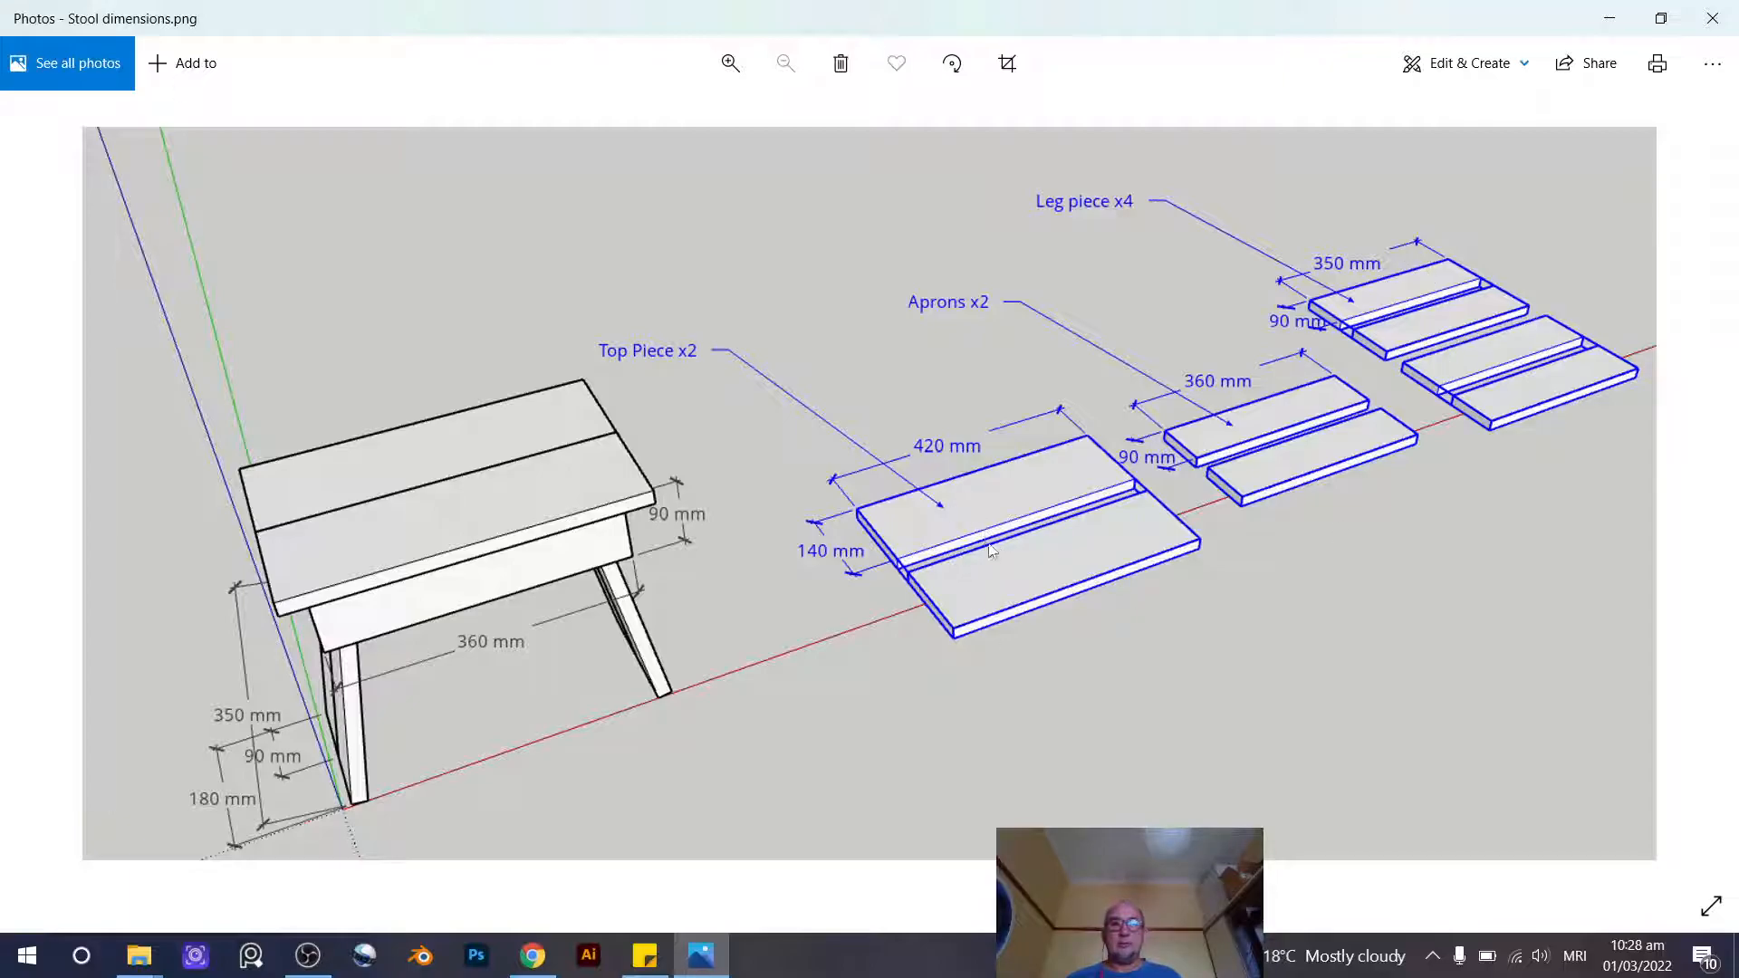
{"action": "left_click", "coordinate": [532, 955]}
{"action": "middle_click_drag", "start_coordinate": [504, 491], "coordinate": [831, 408]}
{"action": "scroll", "coordinate": [831, 408], "scroll_direction": "down", "scroll_amount": 3}
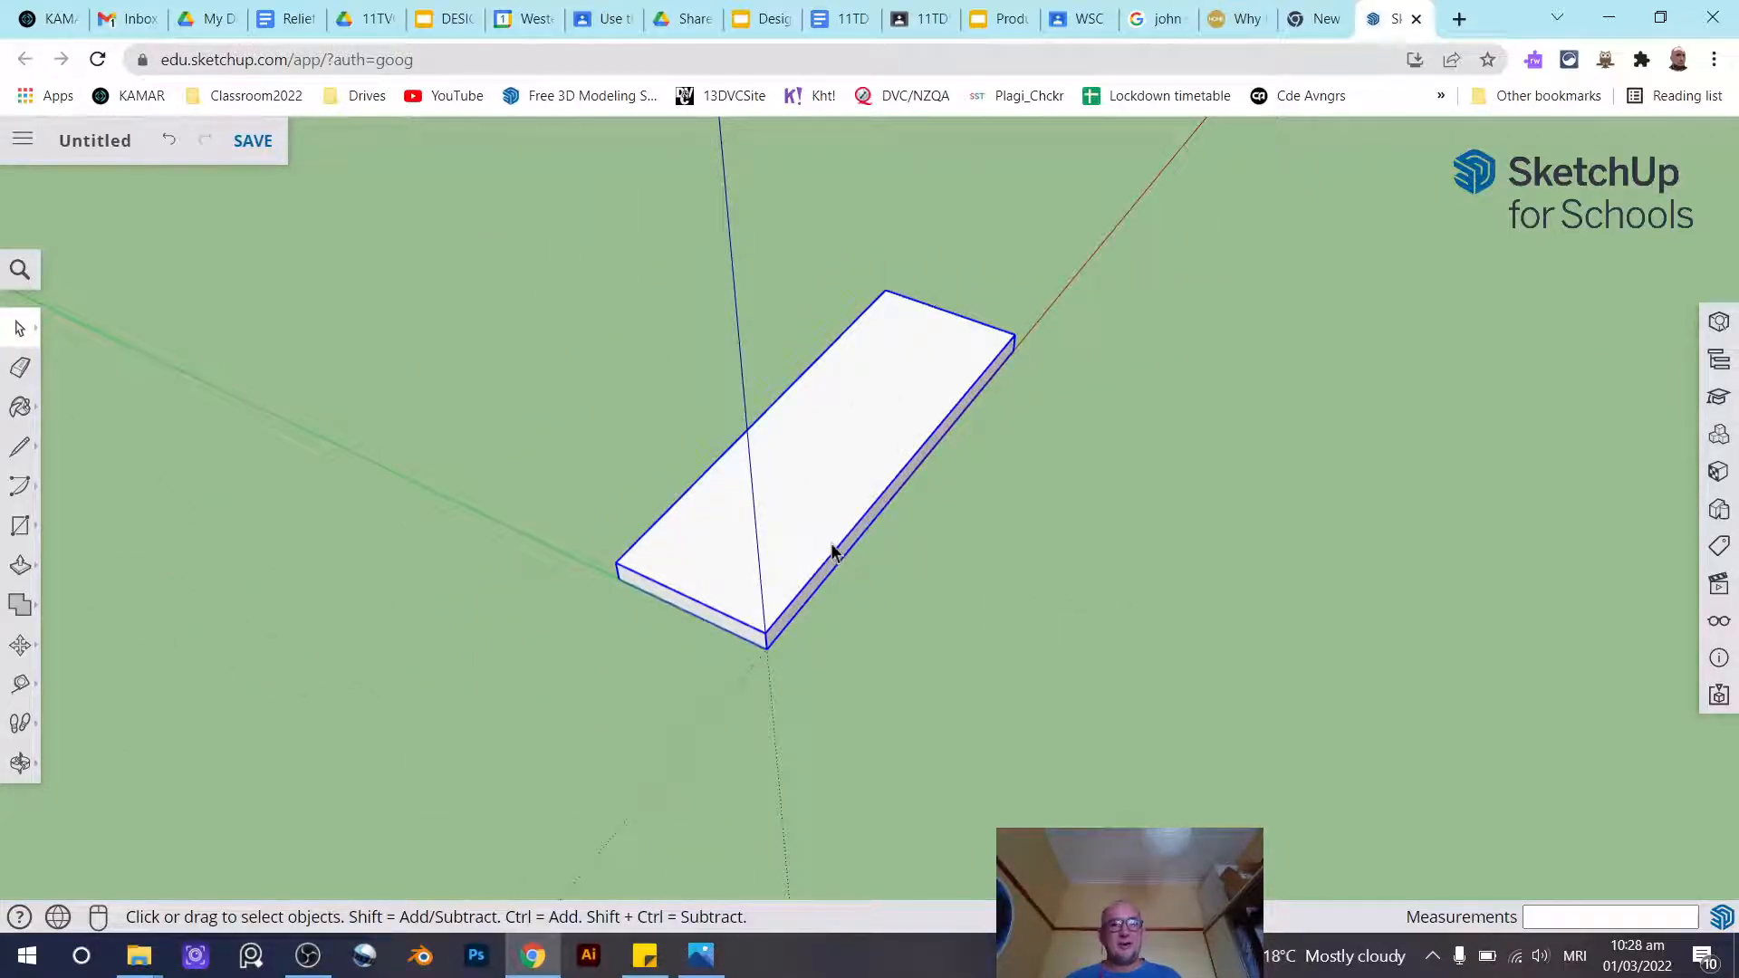
Copy the grouped top piece from its corner at the origin about 174 mm along the green axis, leaving a gap between the boards
{"action": "left_click", "coordinate": [21, 646]}
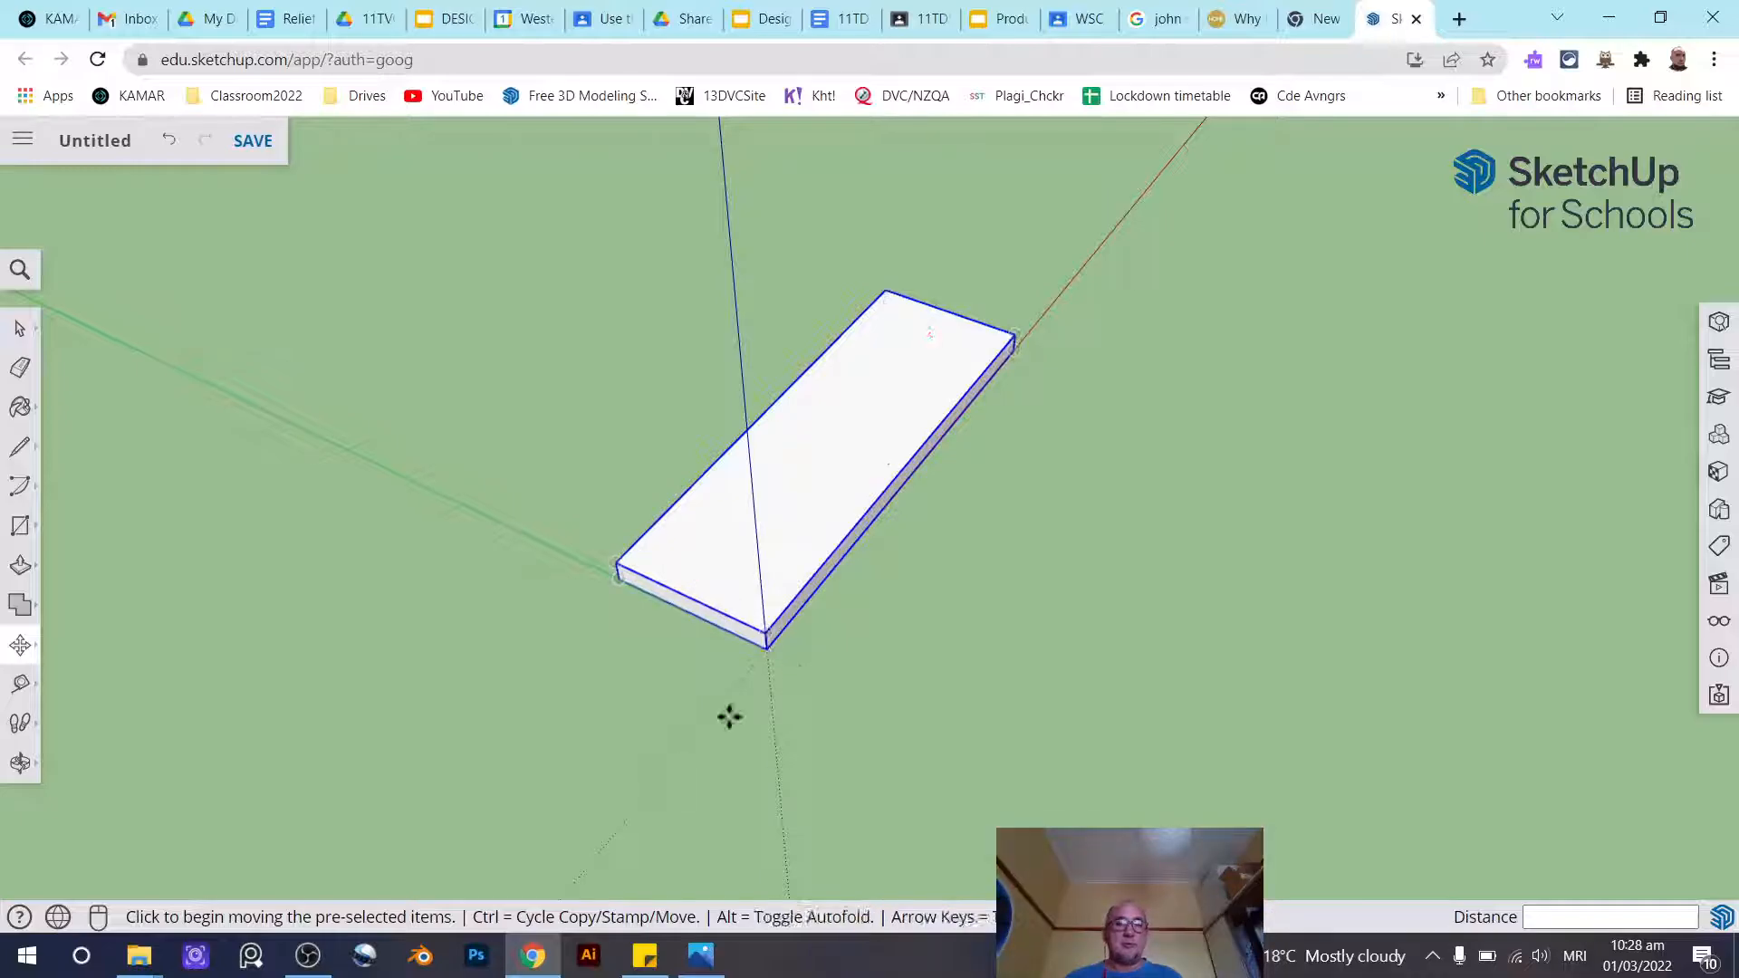
{"action": "scroll", "coordinate": [594, 579], "scroll_direction": "up", "scroll_amount": 2}
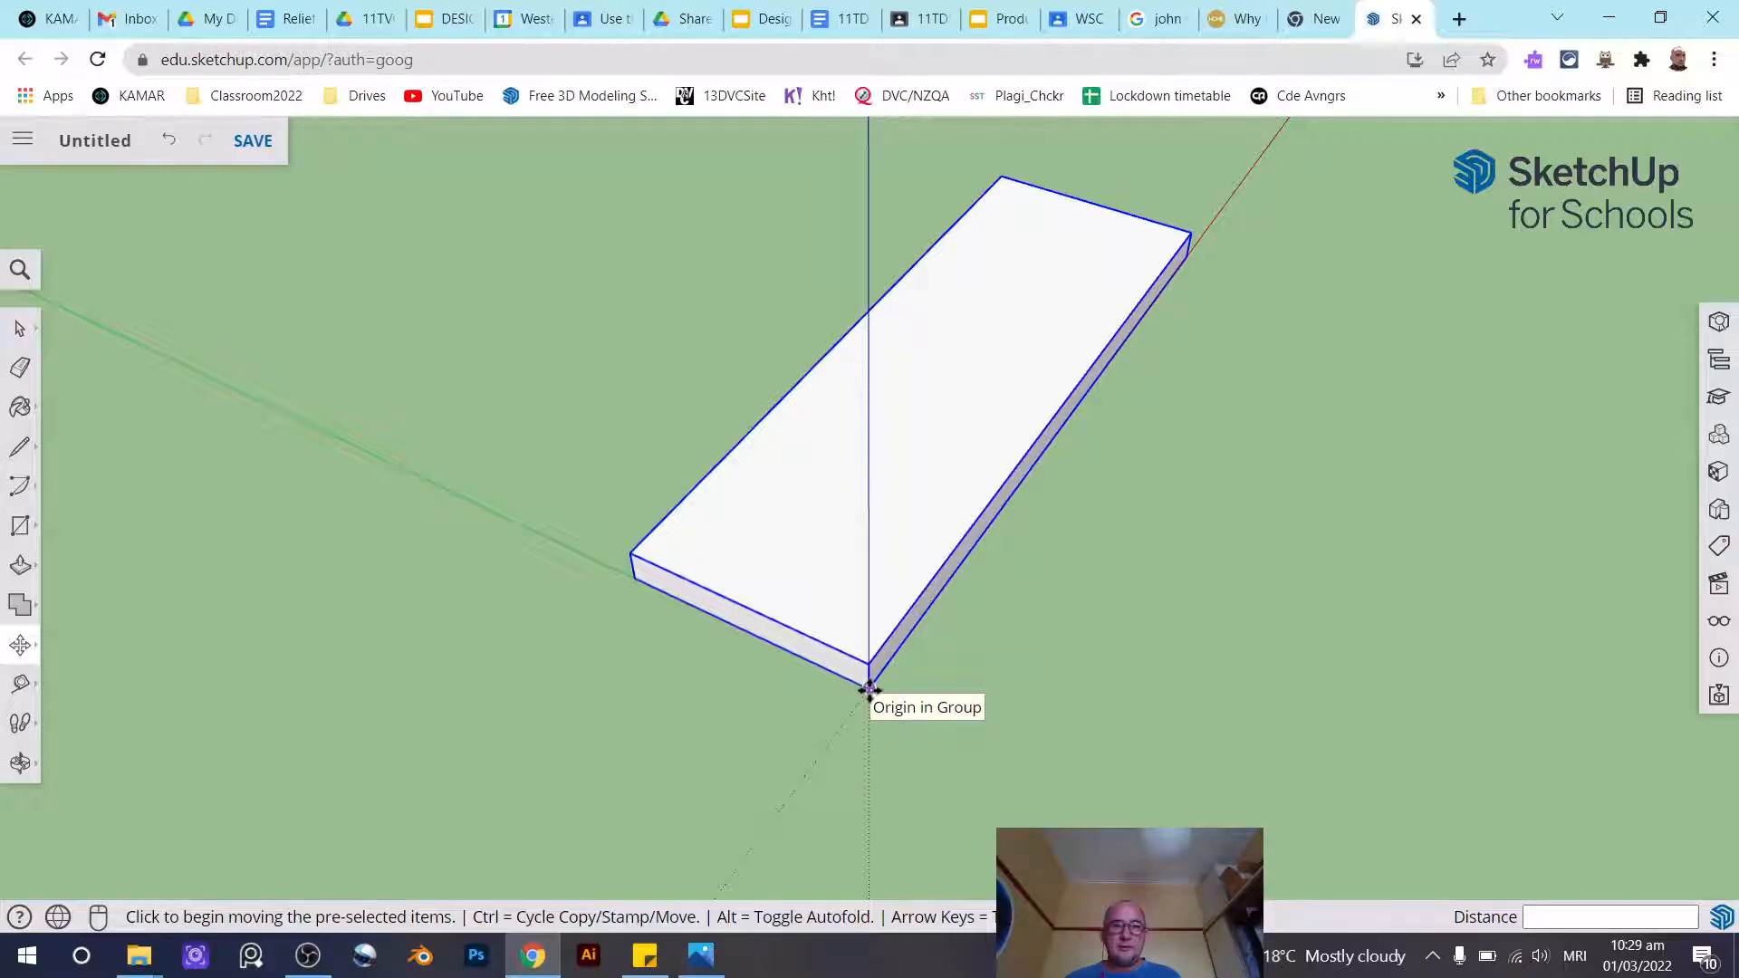
{"action": "left_click", "coordinate": [868, 689]}
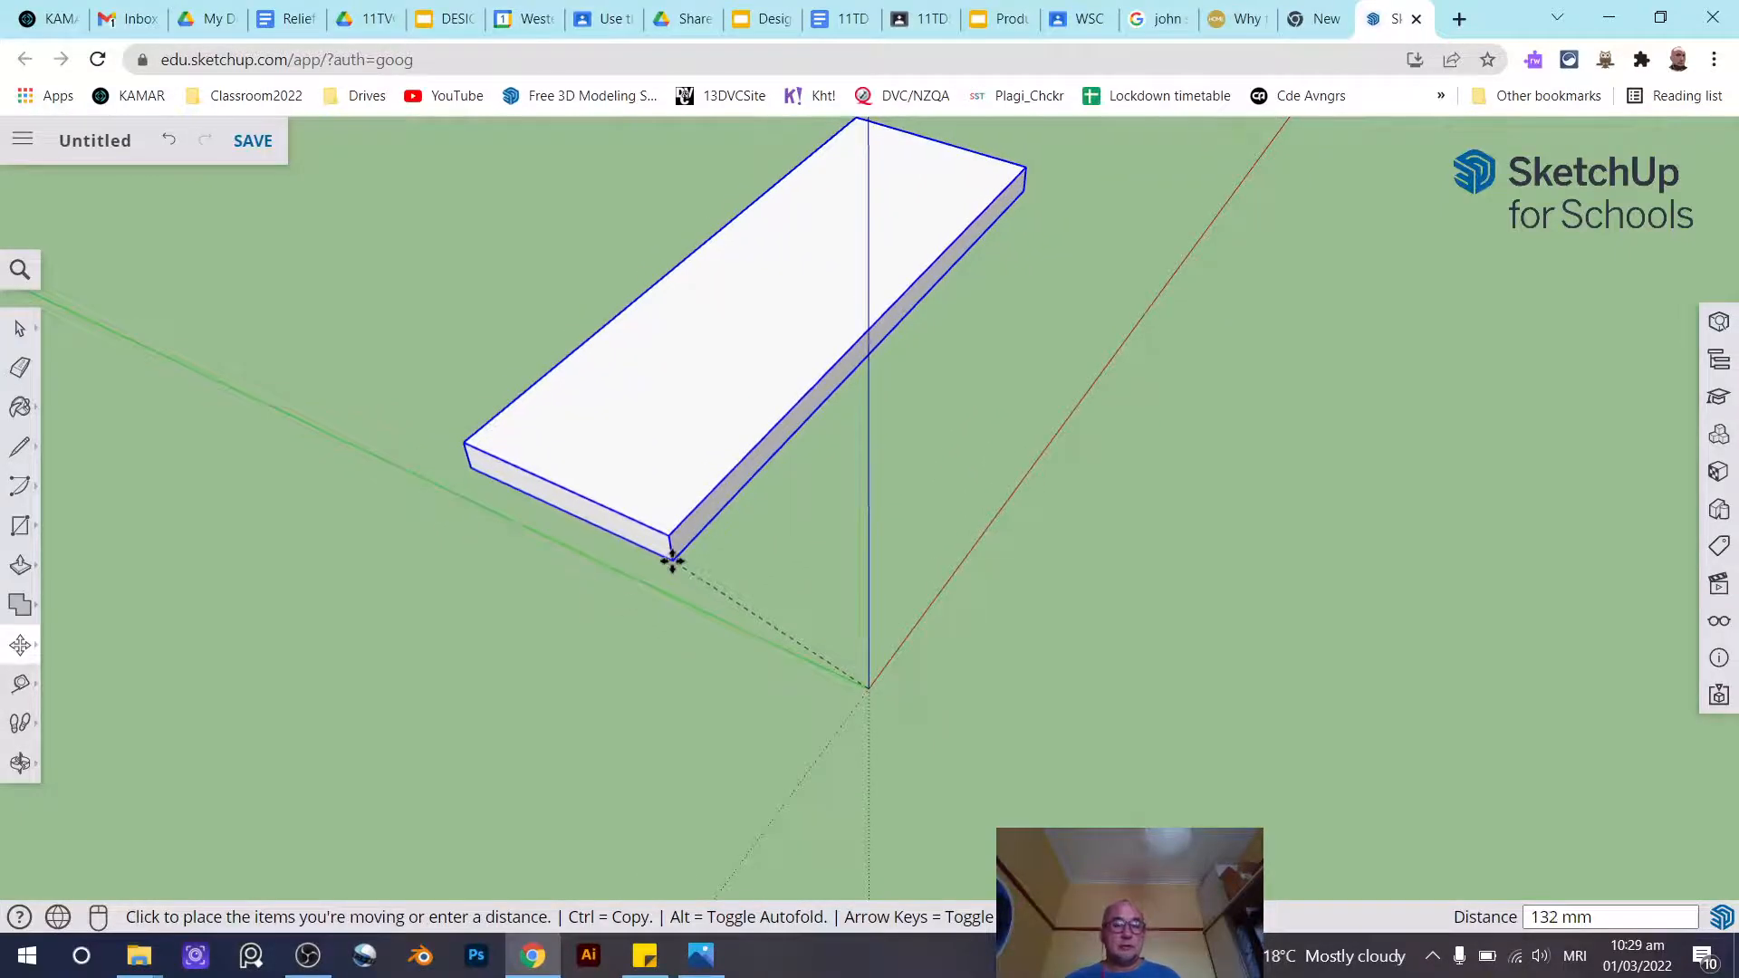
{"action": "key", "text": "ctrl"}
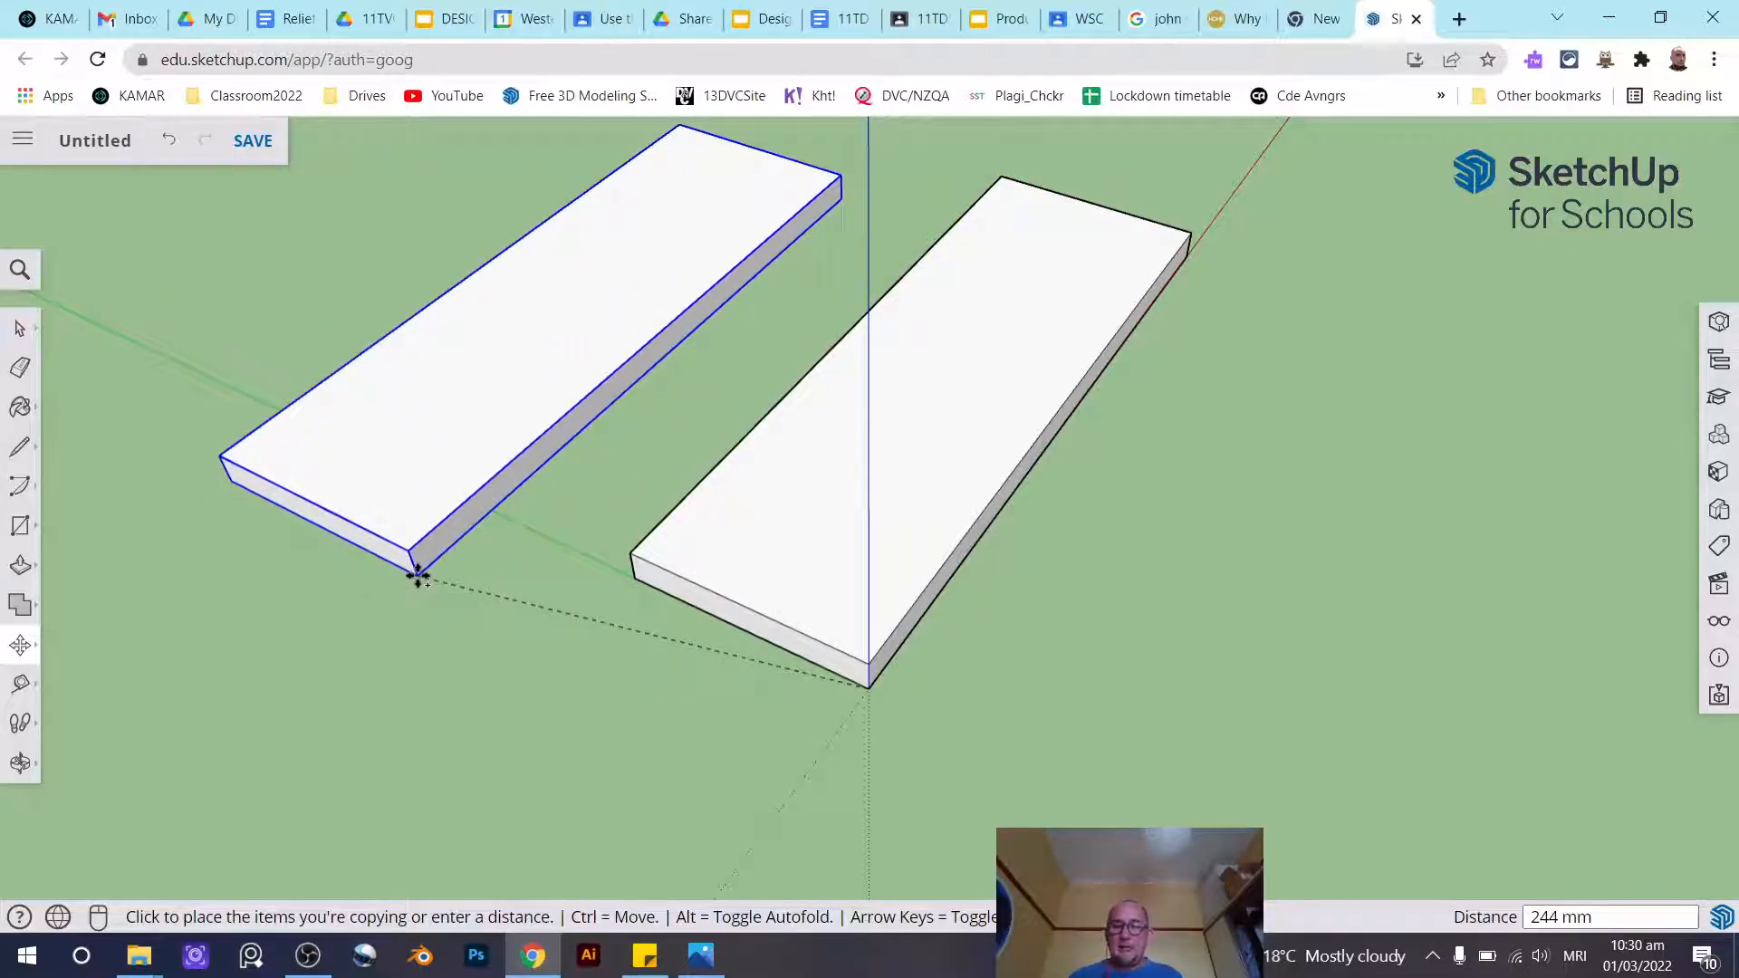
{"action": "key", "text": "Left"}
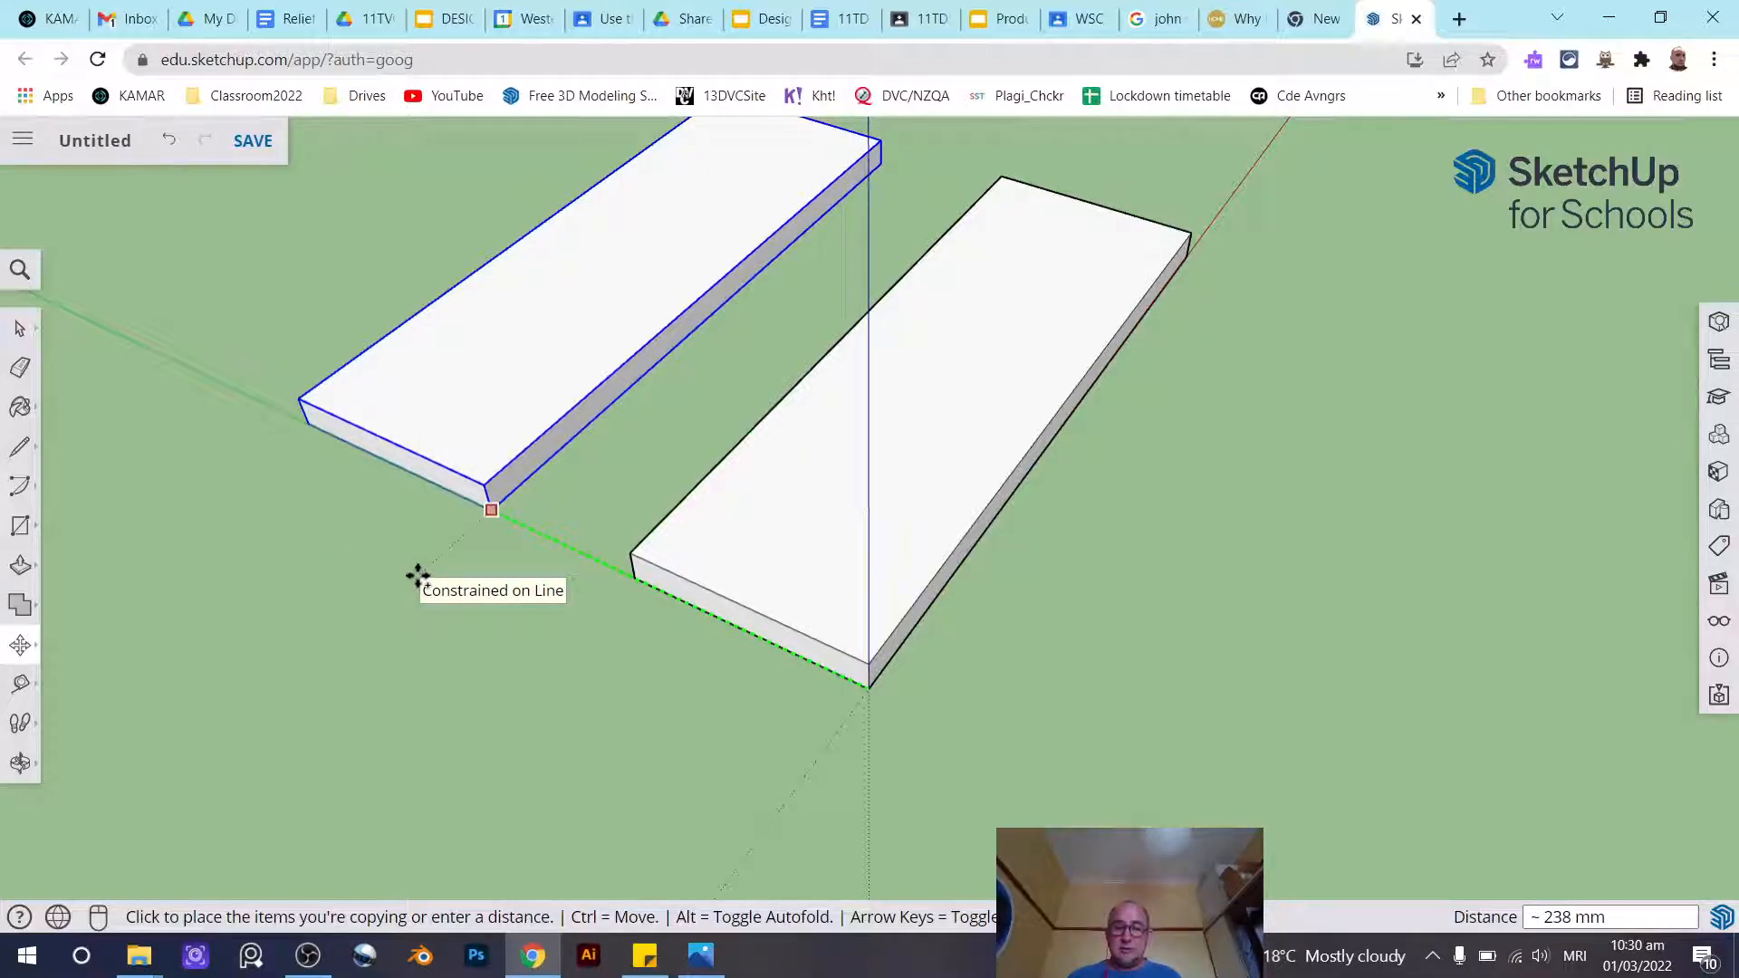
{"action": "key", "text": "Right"}
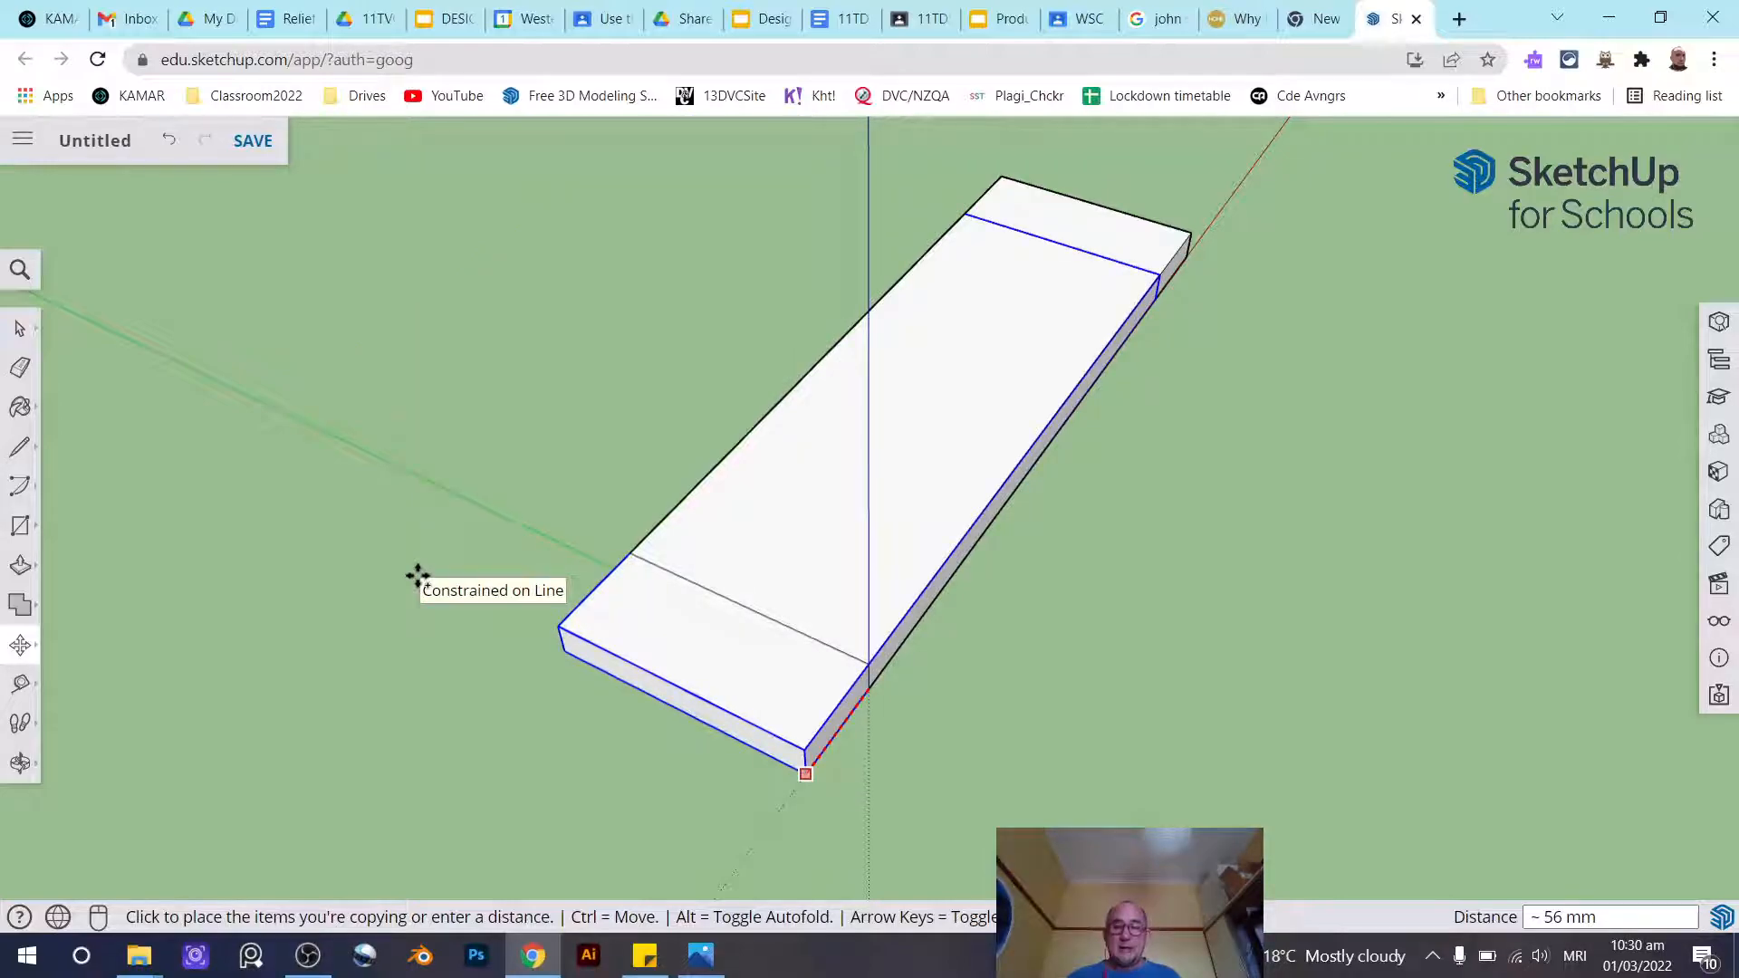
{"action": "key", "text": "Up"}
{"action": "key", "text": "Right"}
{"action": "key", "text": "Up"}
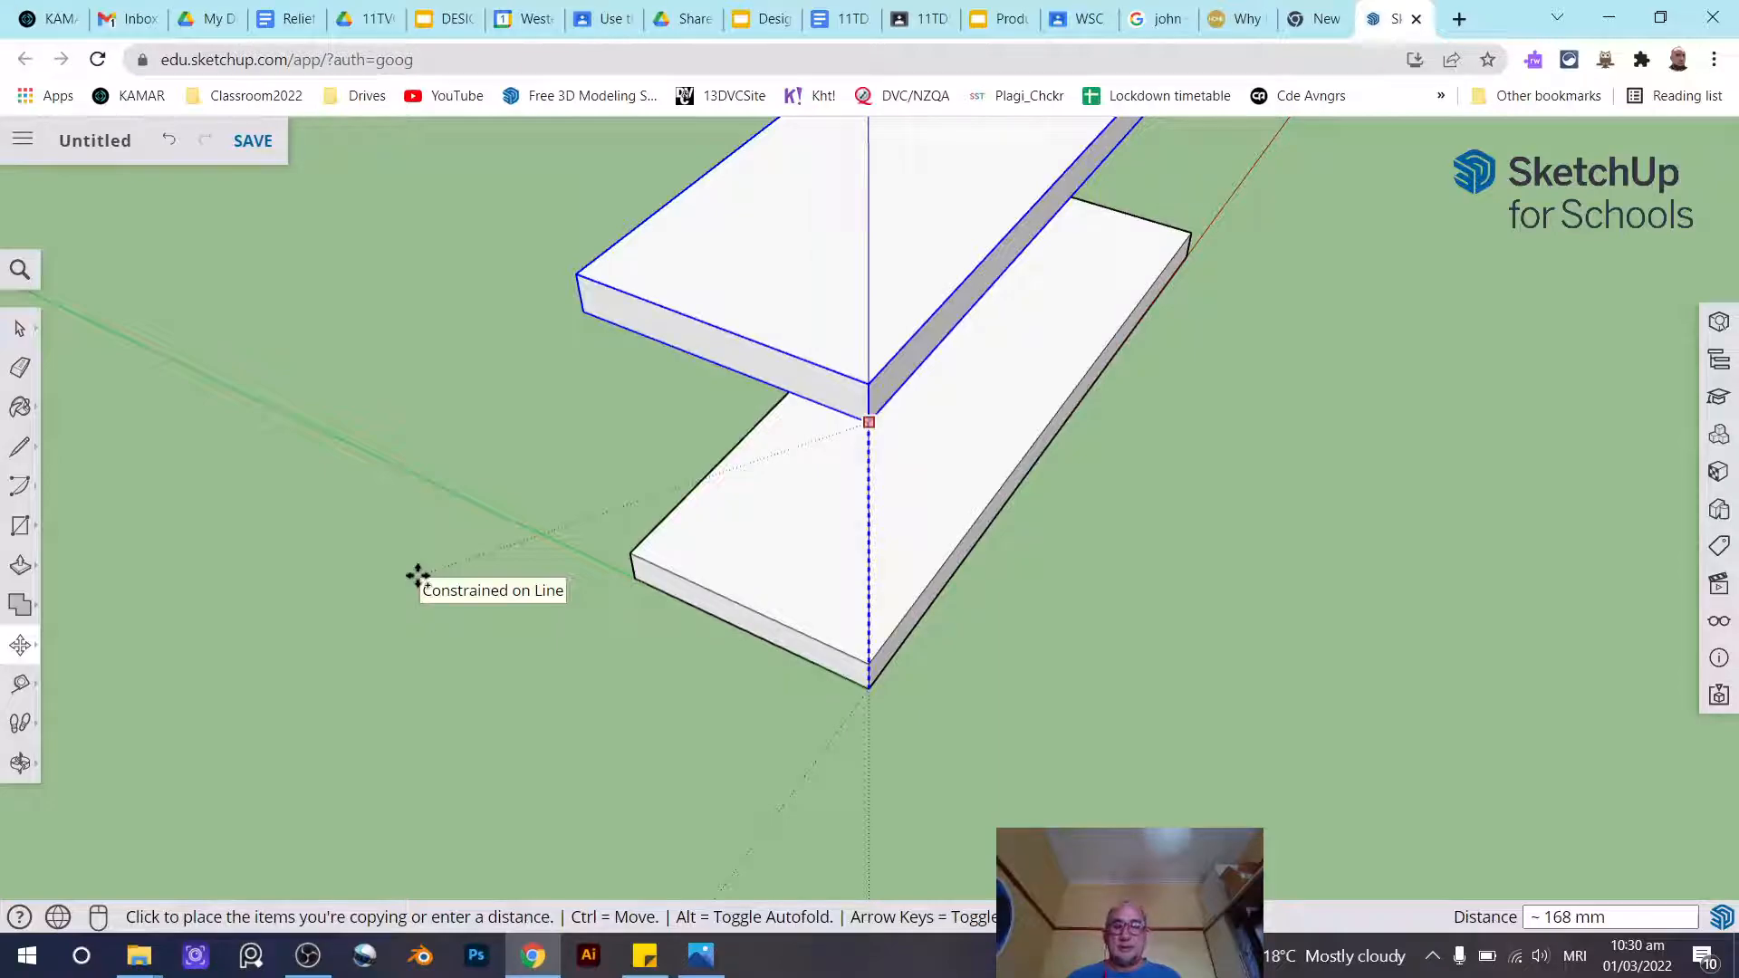
{"action": "key", "text": "Left"}
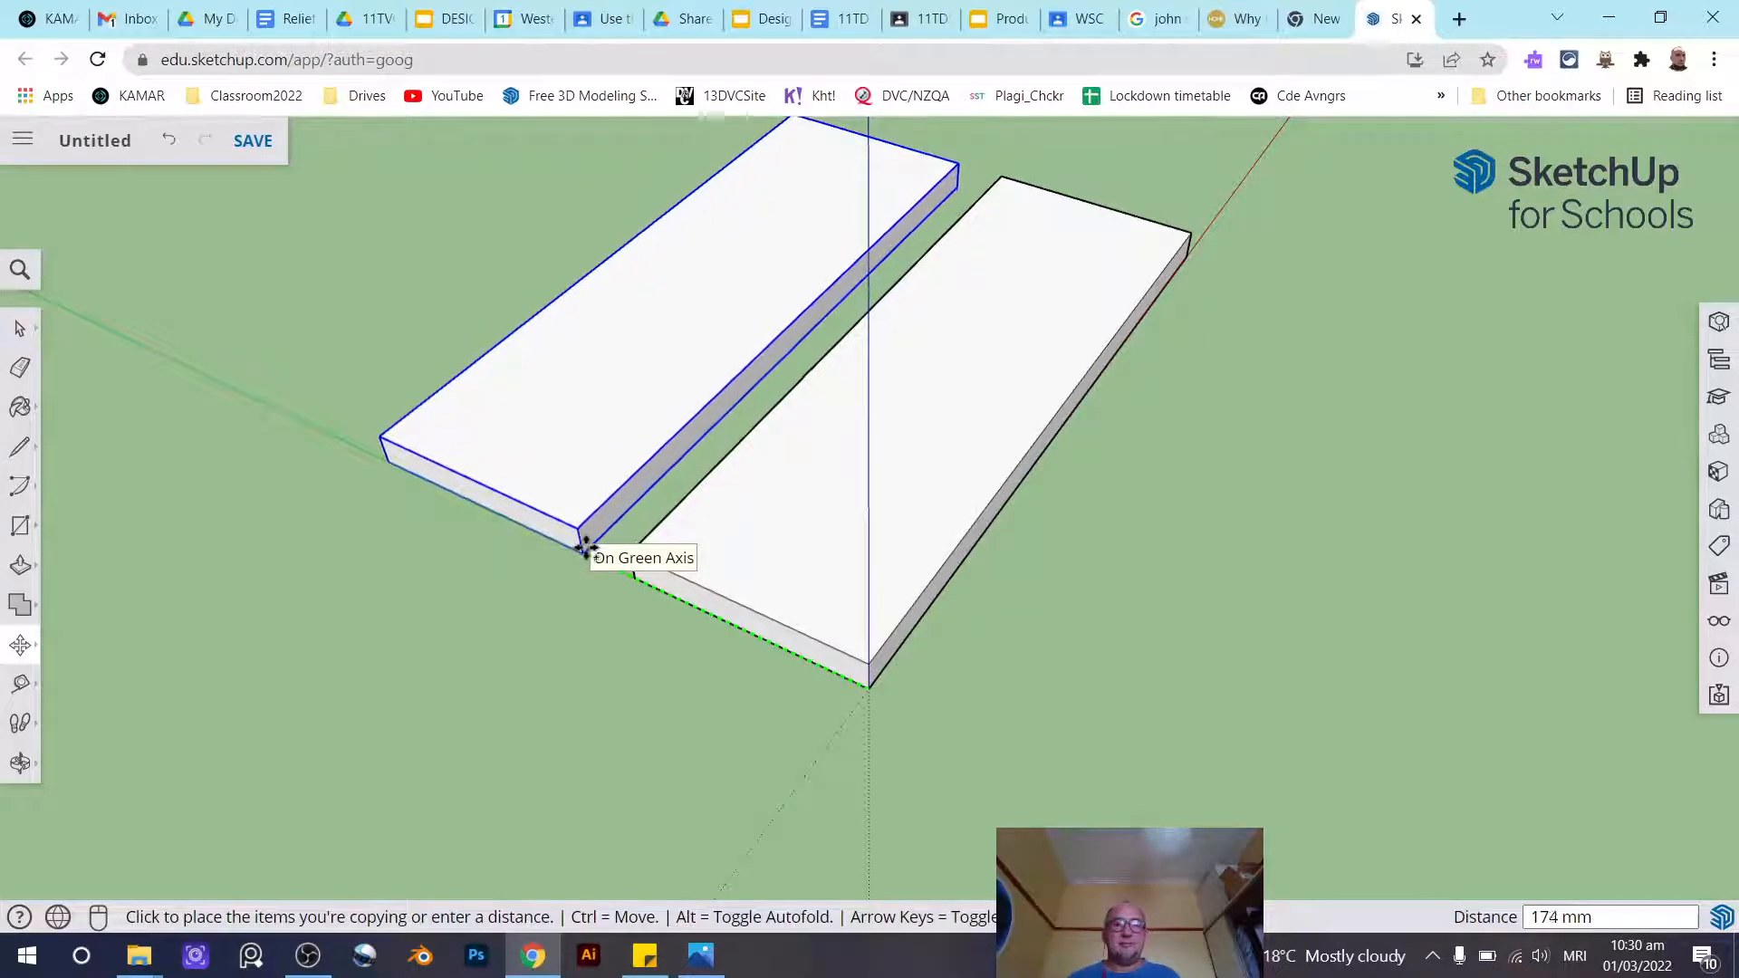
{"action": "left_click", "coordinate": [601, 543]}
{"action": "key", "text": "space"}
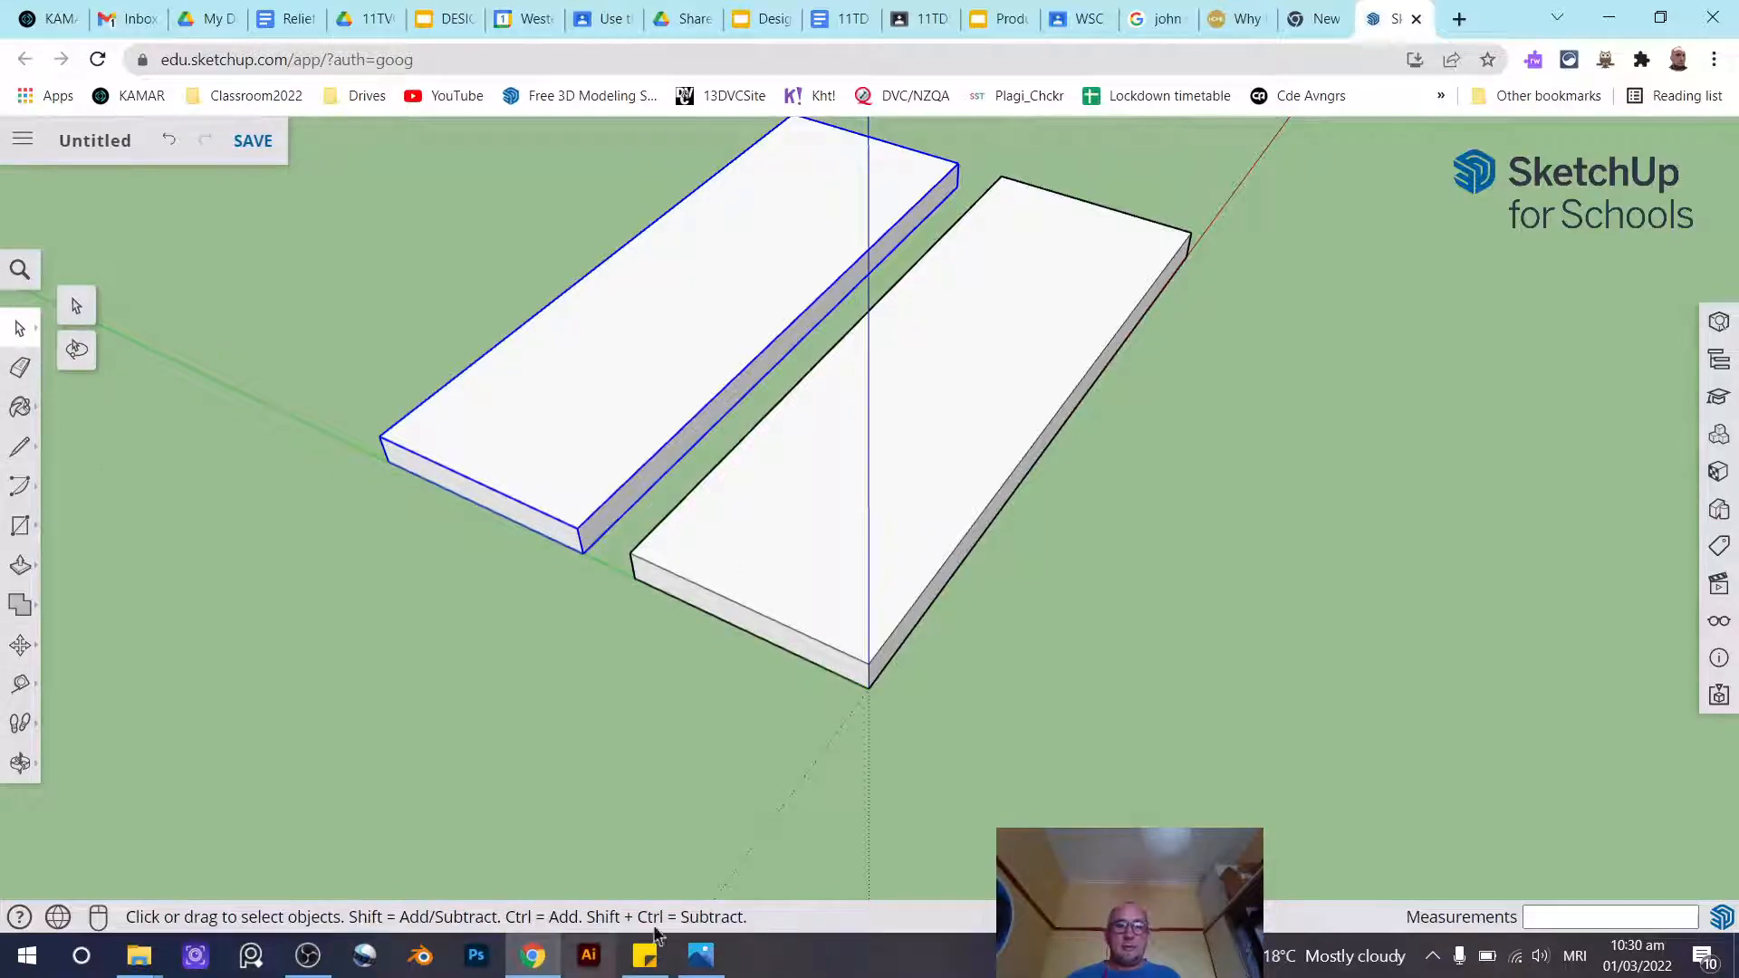
Check the apron and leg piece dimensions in the Stool dimensions image in Photos and return to the SketchUp model
{"action": "left_click", "coordinate": [538, 959]}
{"action": "left_click", "coordinate": [540, 960]}
{"action": "left_click", "coordinate": [540, 960]}
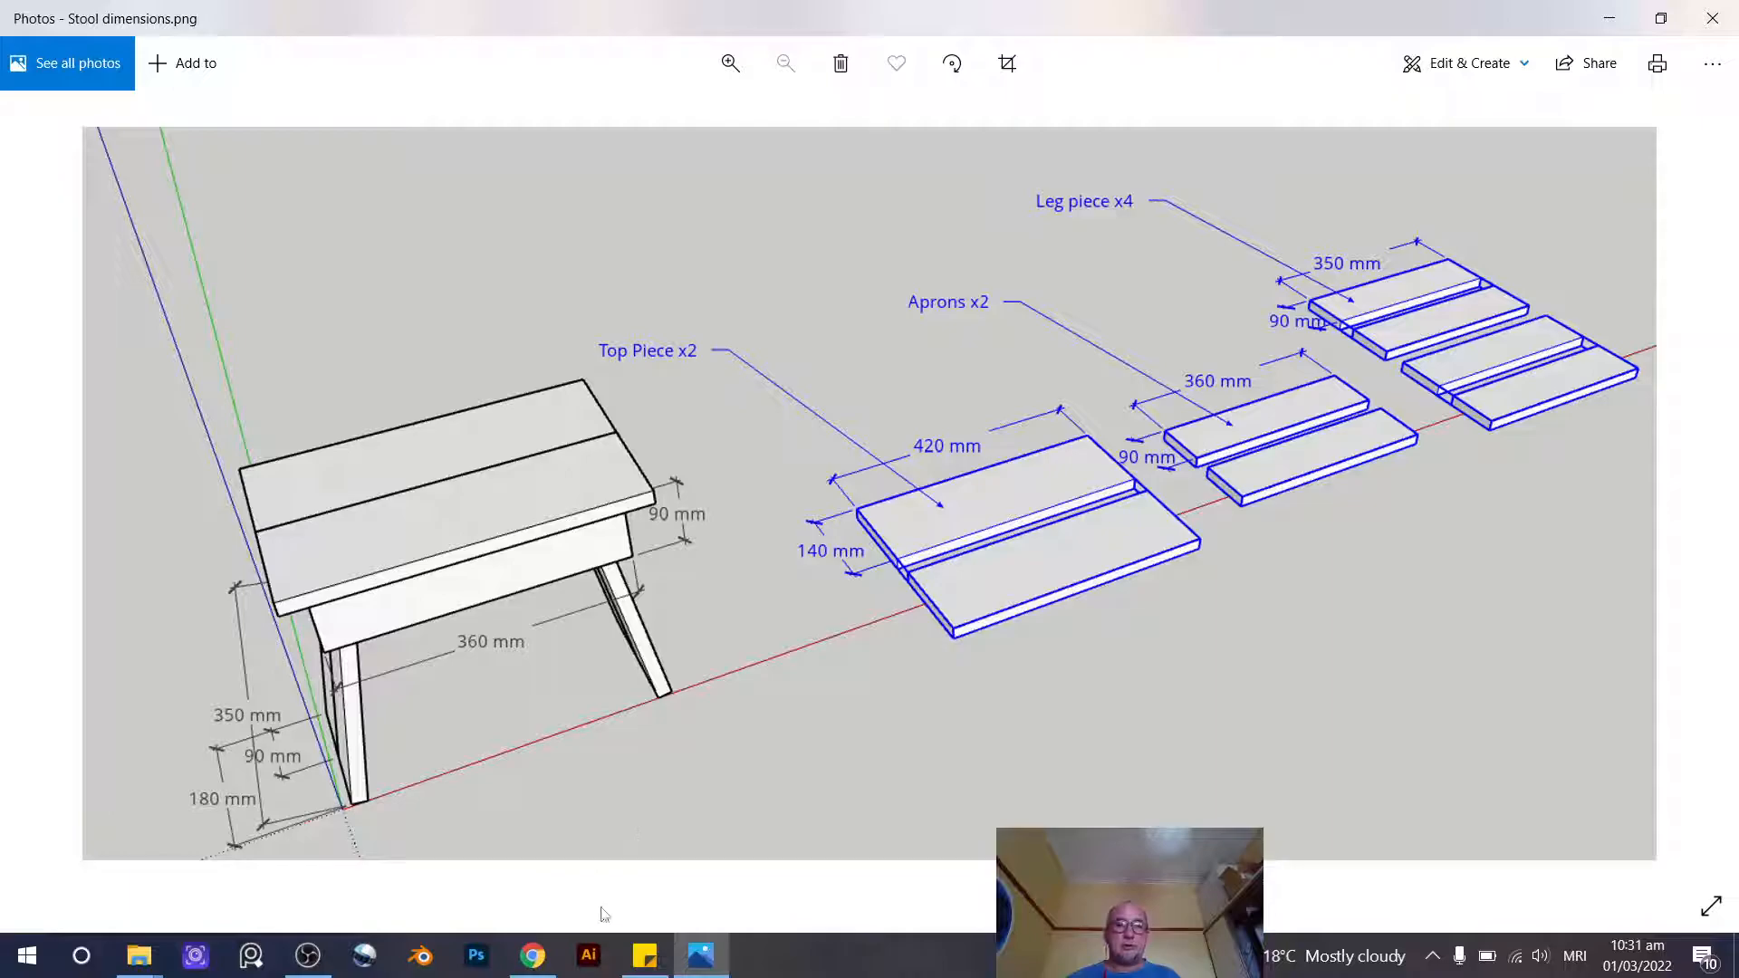
{"action": "left_click", "coordinate": [566, 770]}
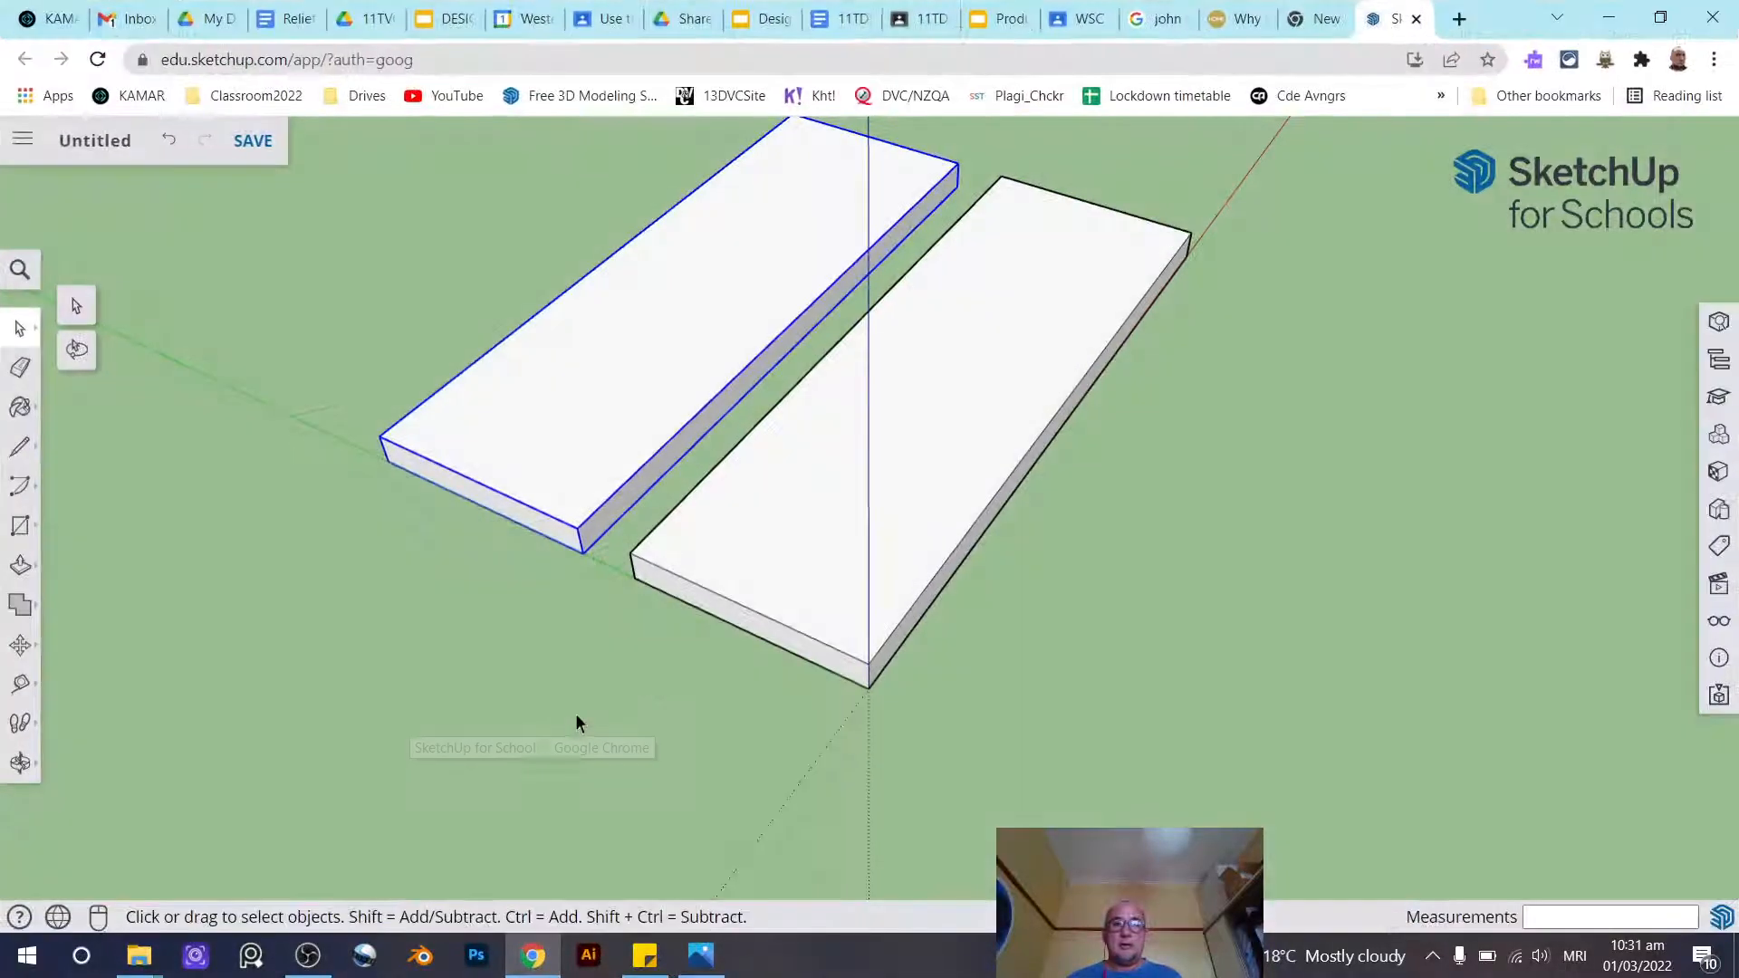
{"action": "left_click", "coordinate": [688, 956]}
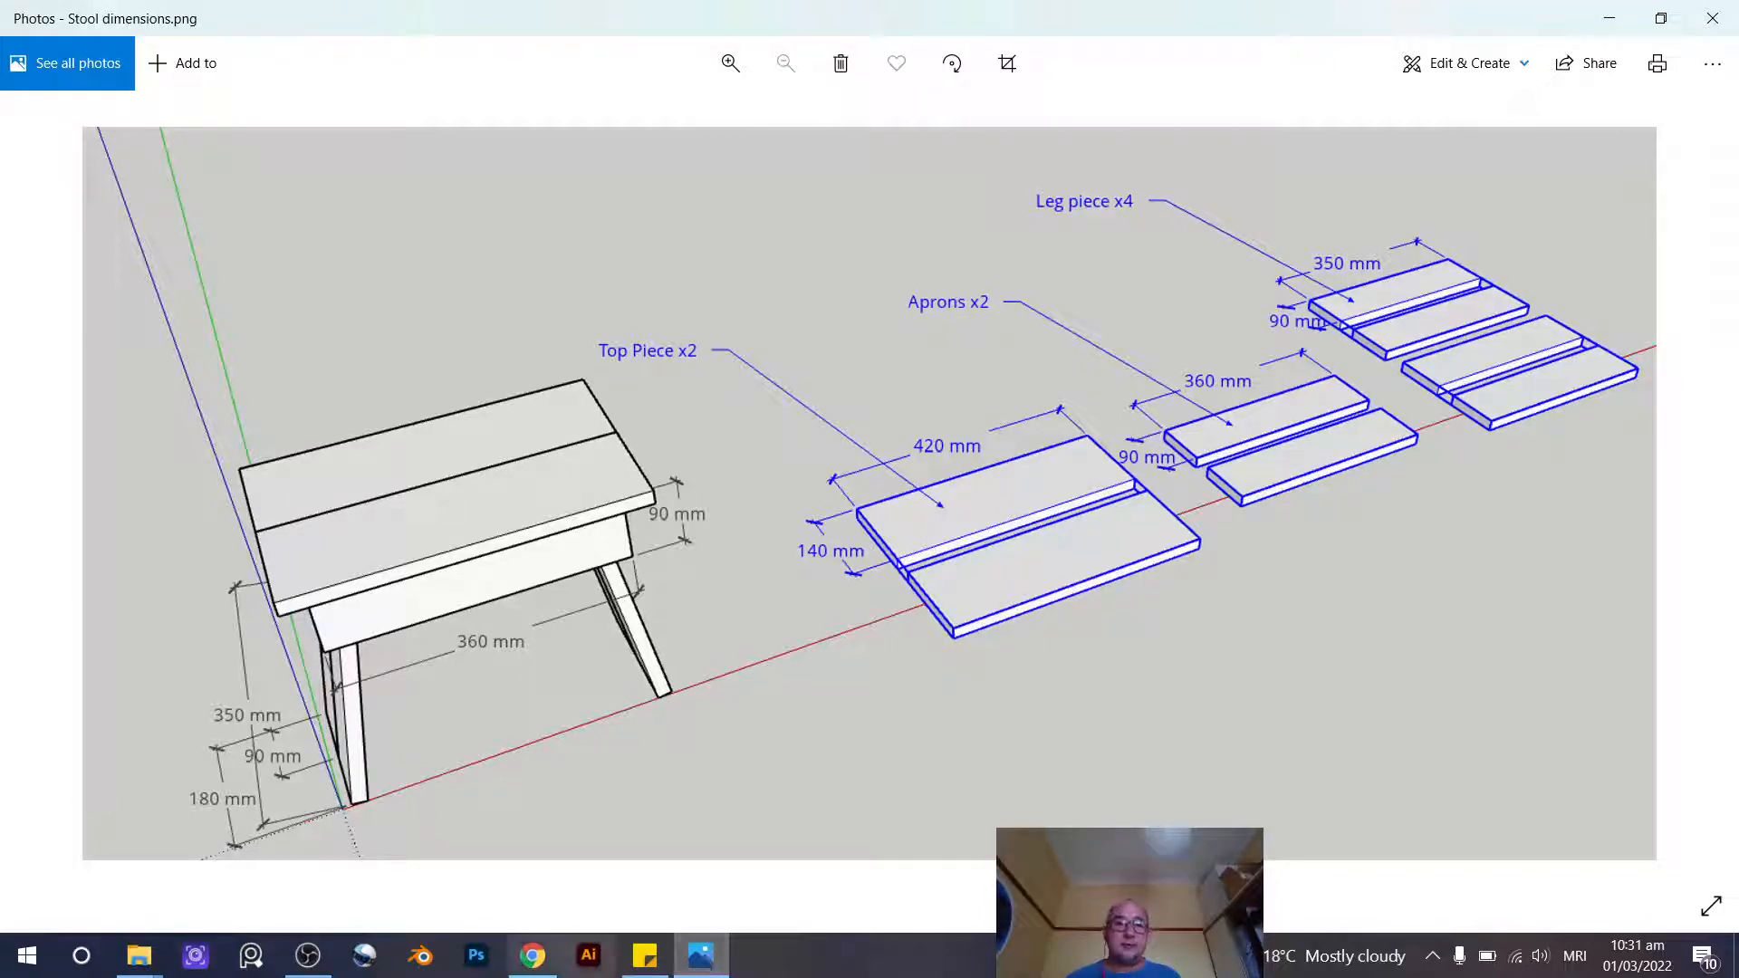
{"action": "left_click", "coordinate": [534, 963]}
Draw a 360 × 90 mm rectangle for the apron, starting on the red axis just beyond the top pieces
{"action": "scroll", "coordinate": [547, 761], "scroll_direction": "down", "scroll_amount": 6}
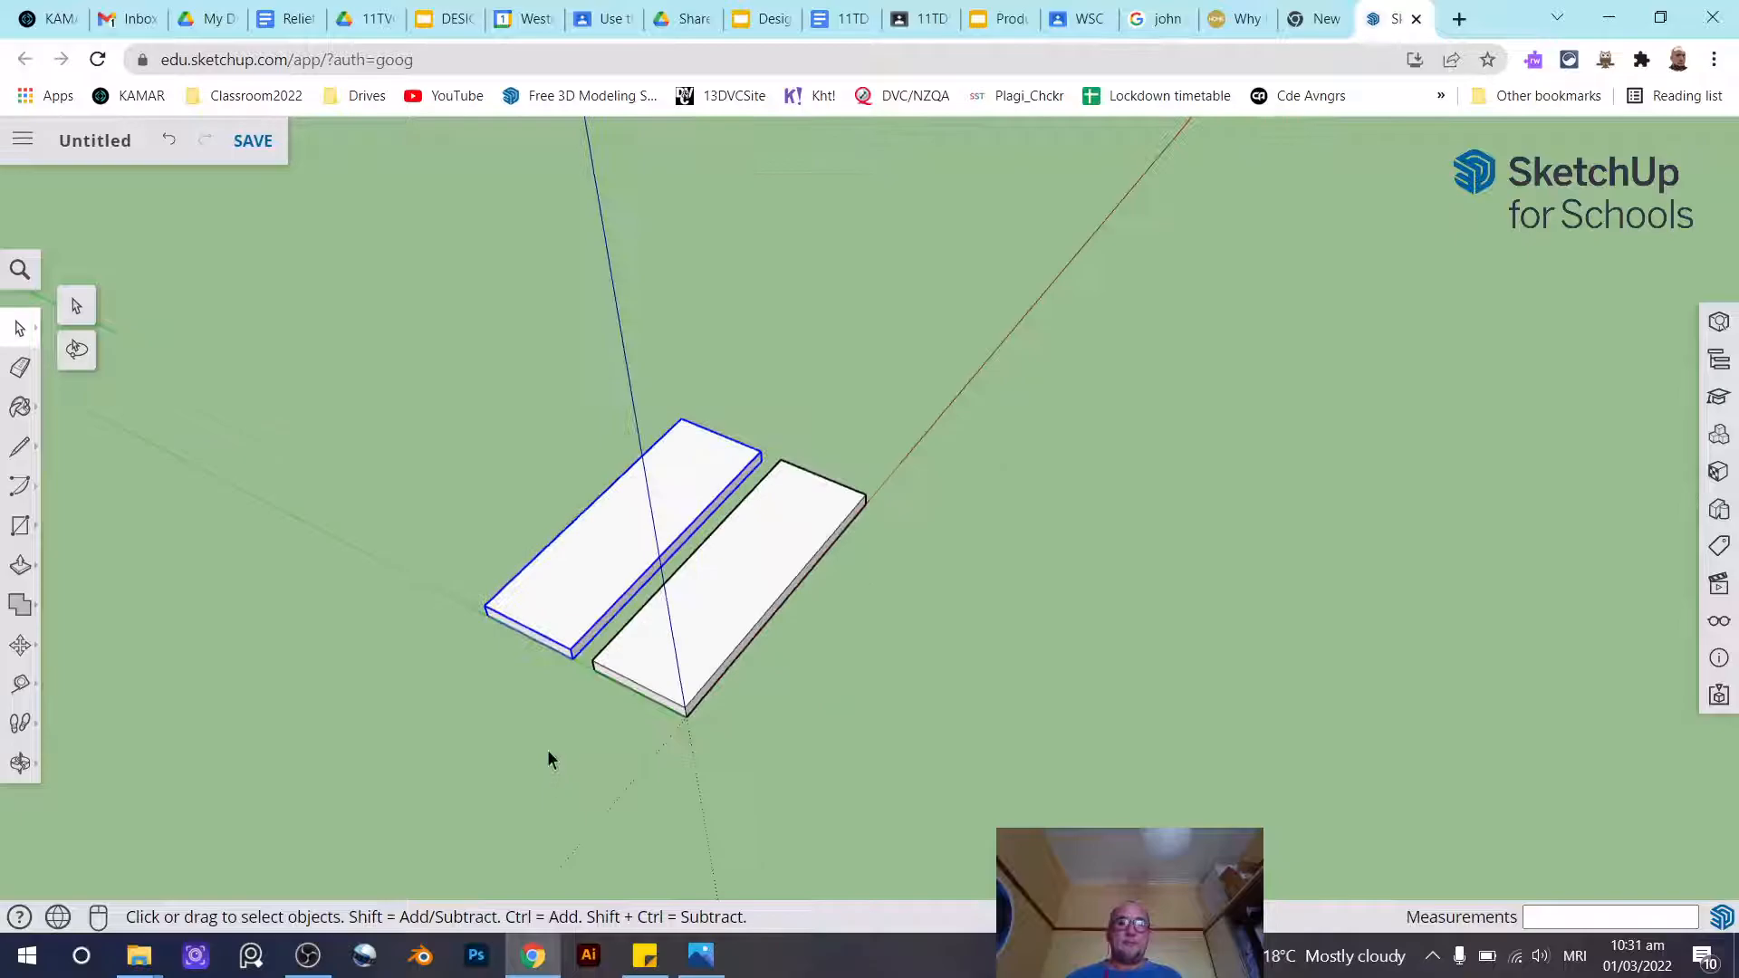
{"action": "scroll", "coordinate": [675, 633], "scroll_direction": "up", "scroll_amount": 4}
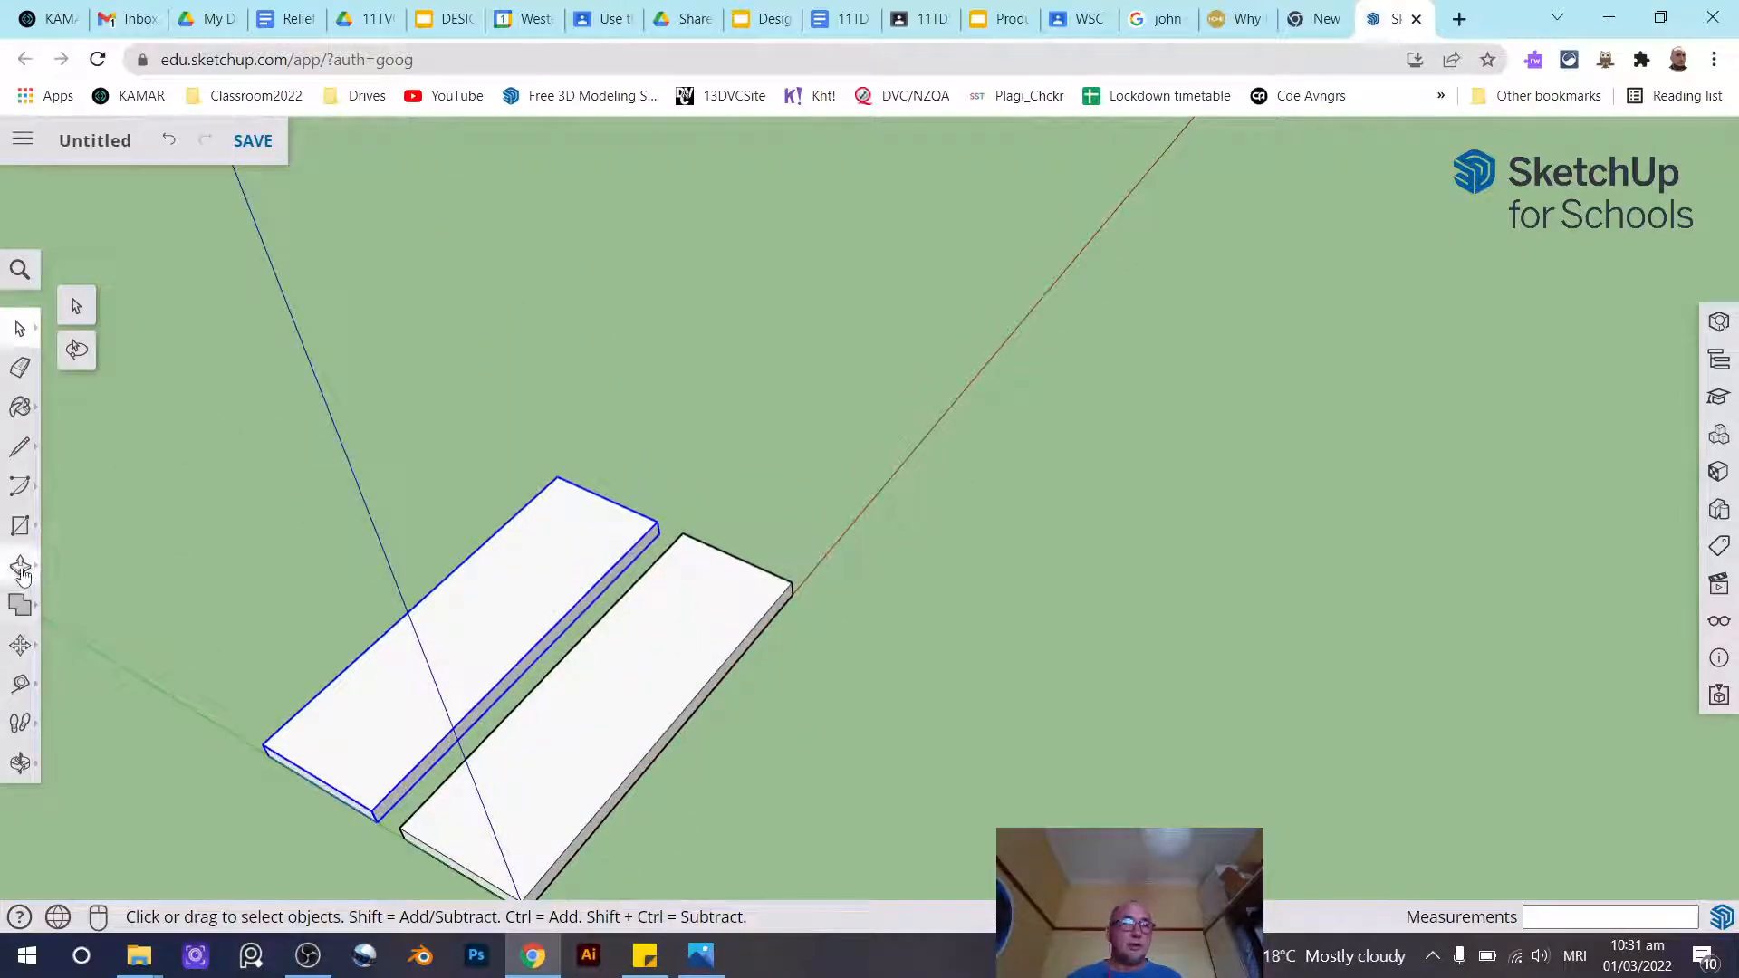
{"action": "left_click", "coordinate": [20, 526]}
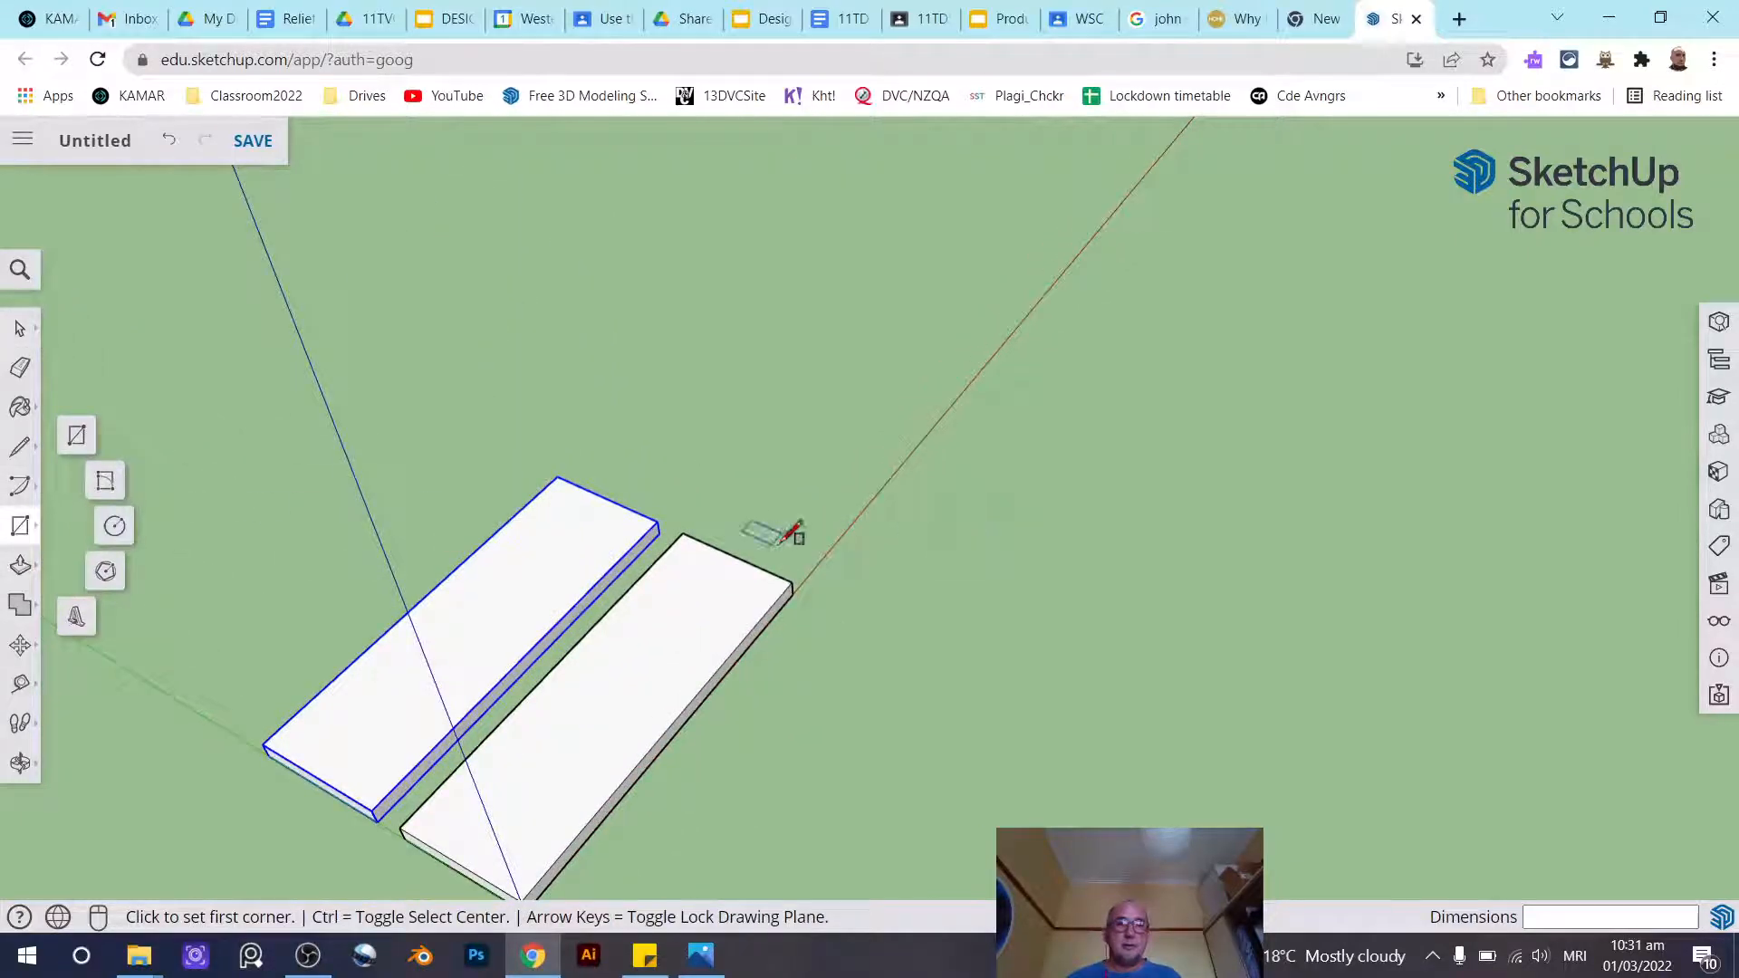
{"action": "left_click", "coordinate": [835, 543]}
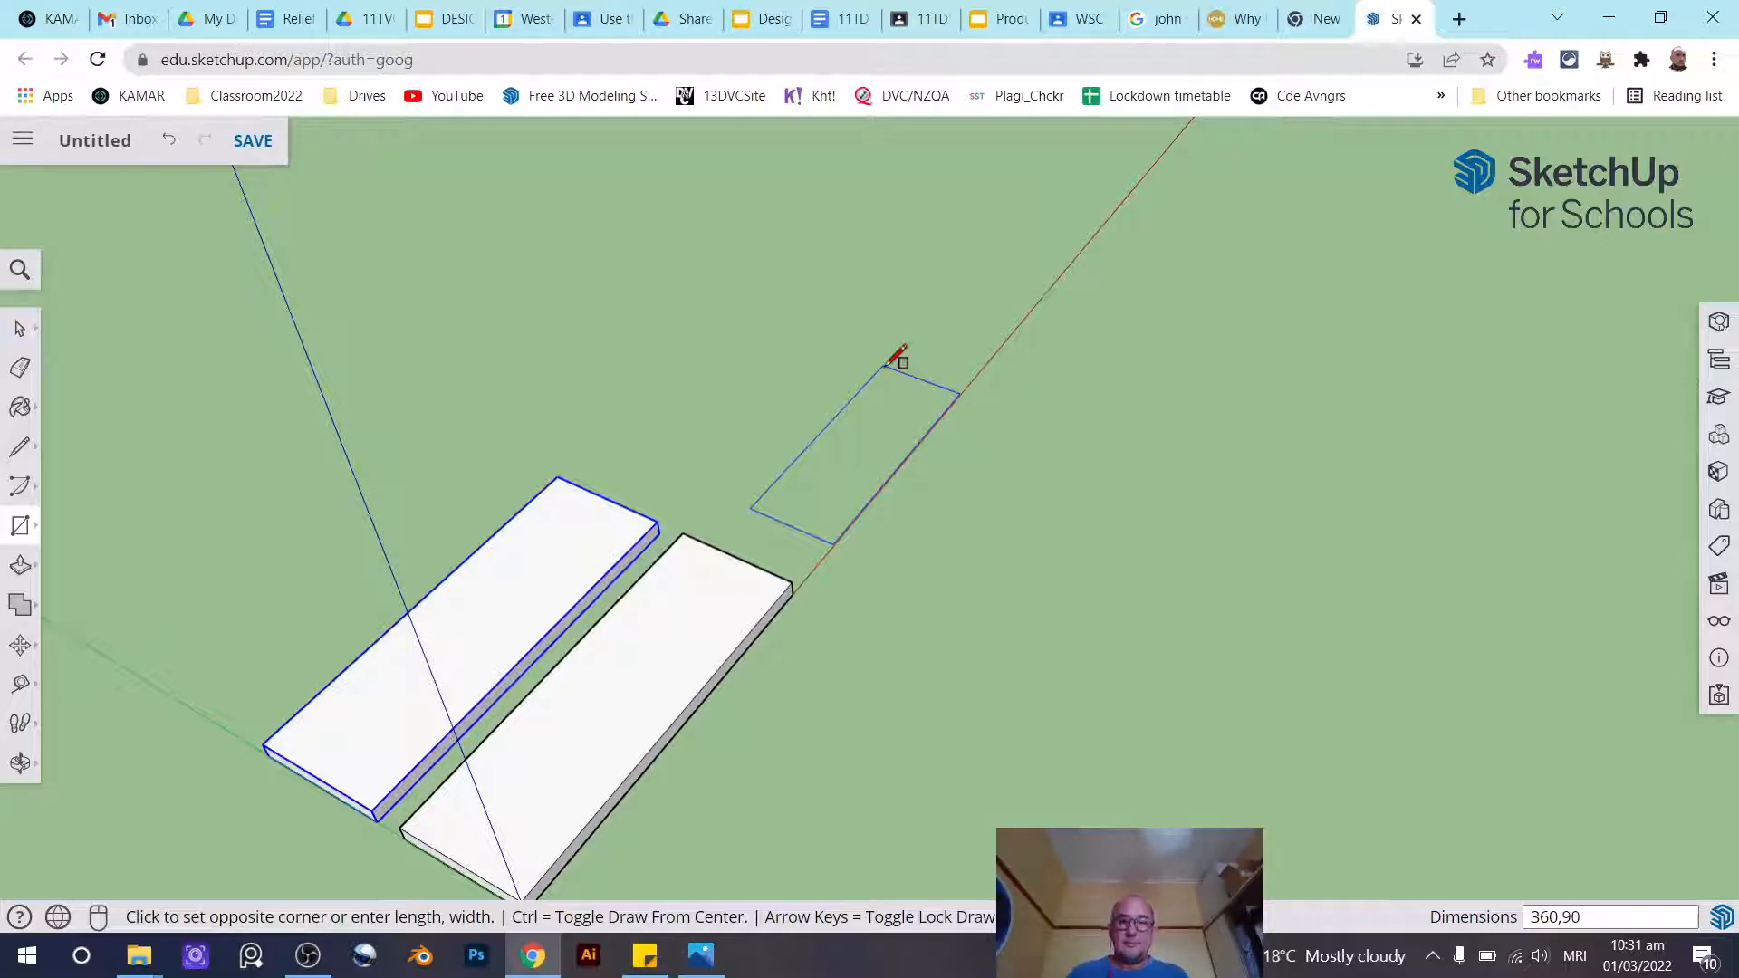
{"action": "key", "text": "Return"}
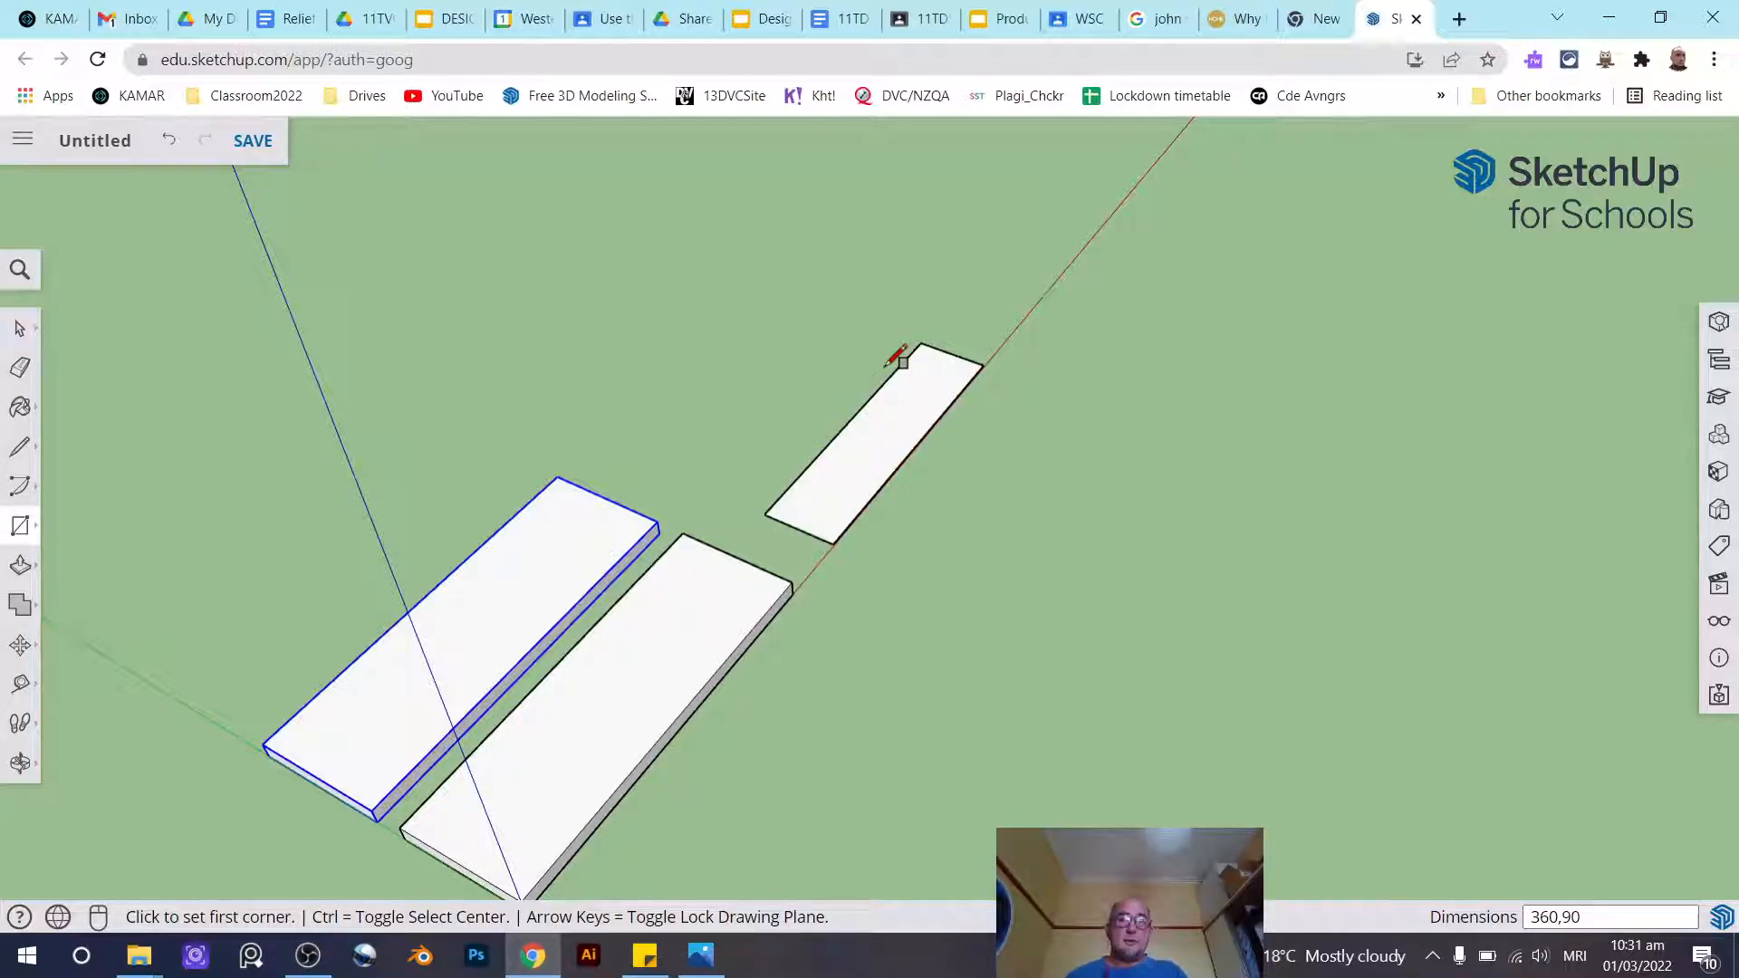
Push/Pull the apron rectangle upward to a thickness of 19 mm
{"action": "left_click", "coordinate": [20, 565]}
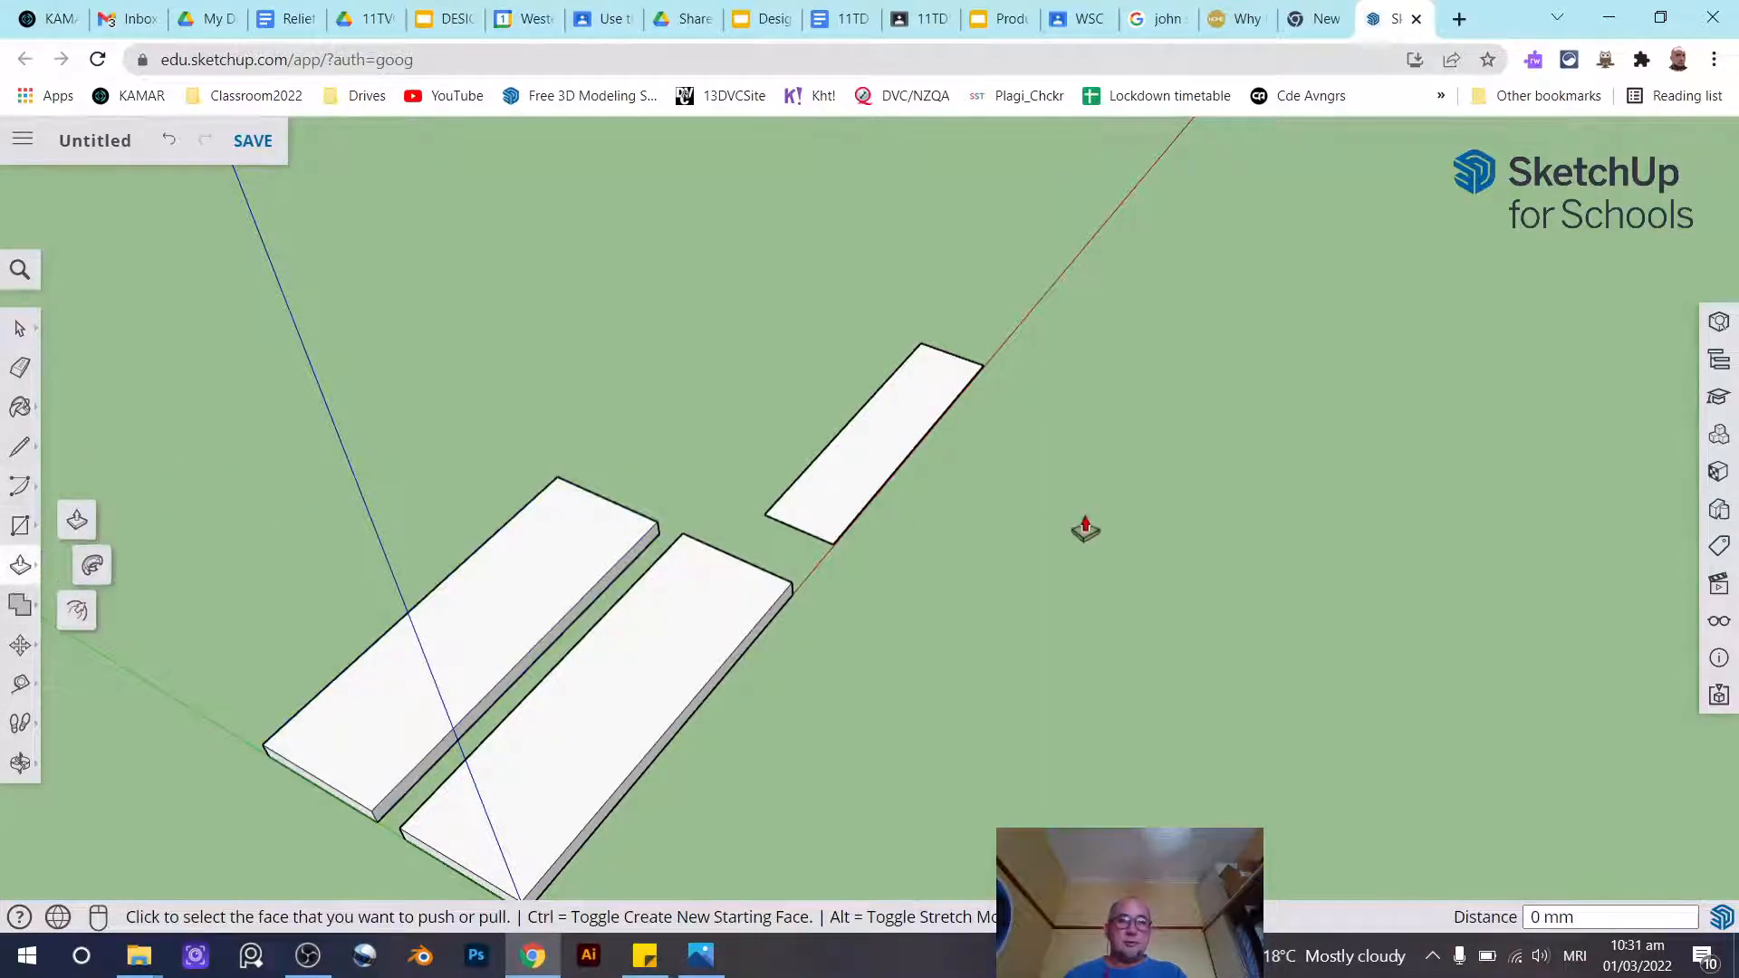
{"action": "left_click", "coordinate": [877, 474]}
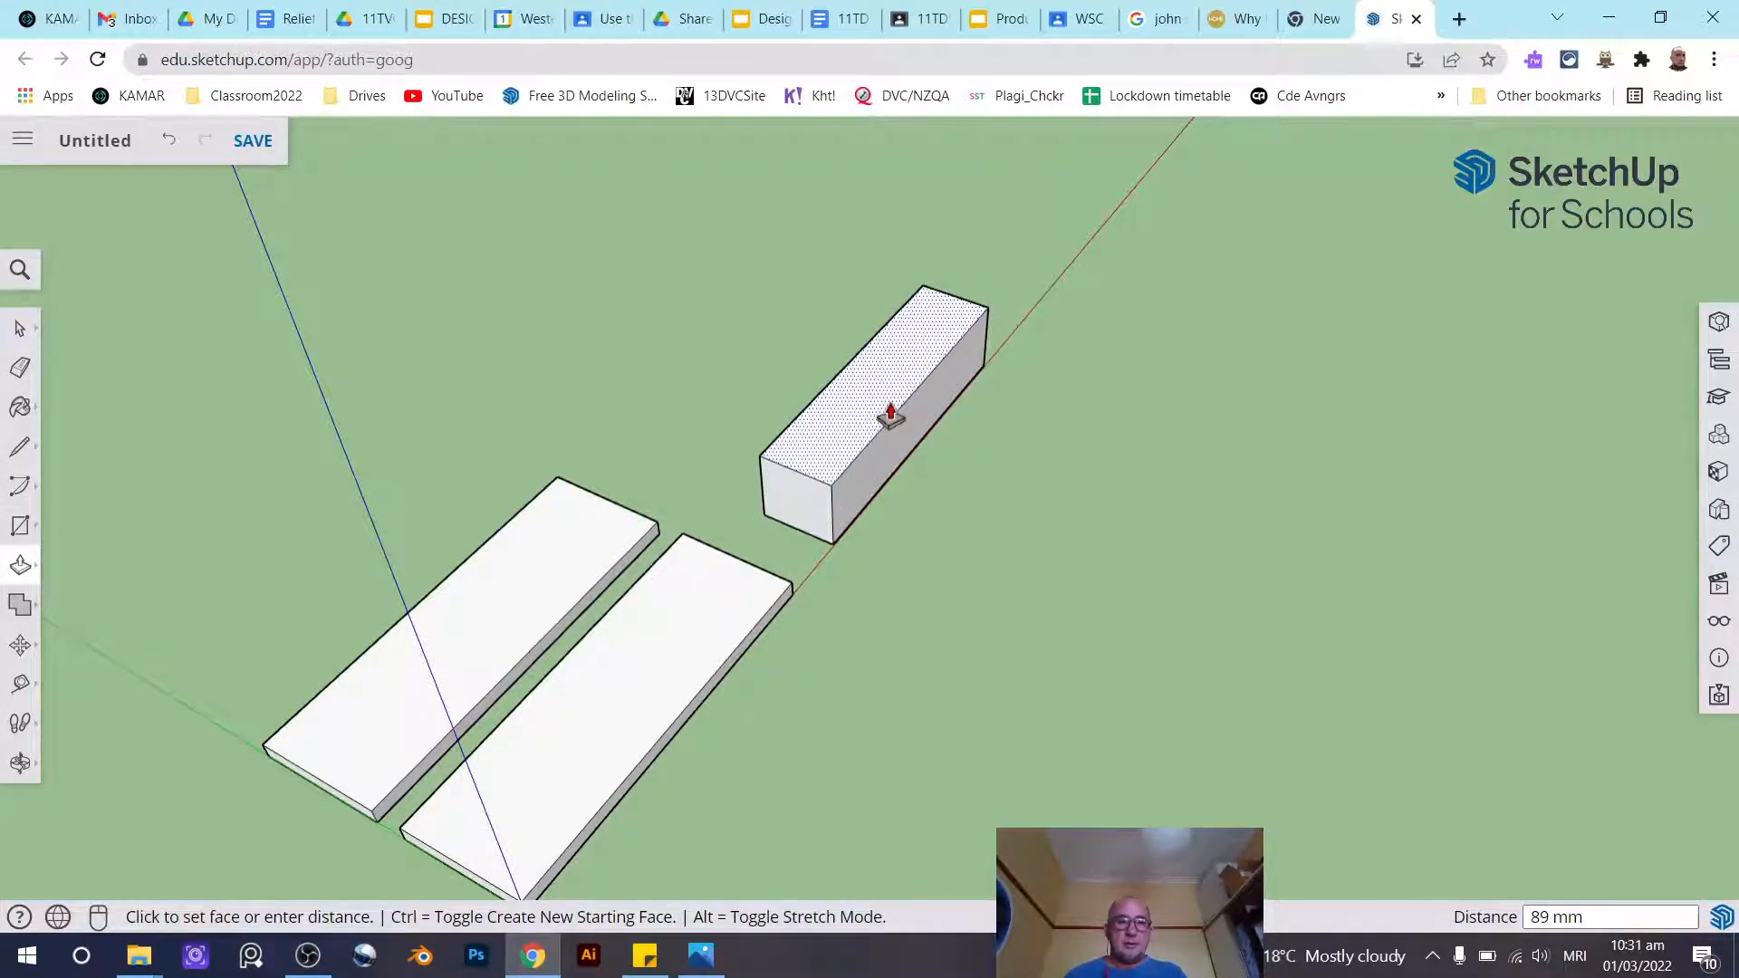
{"action": "key", "text": "Escape"}
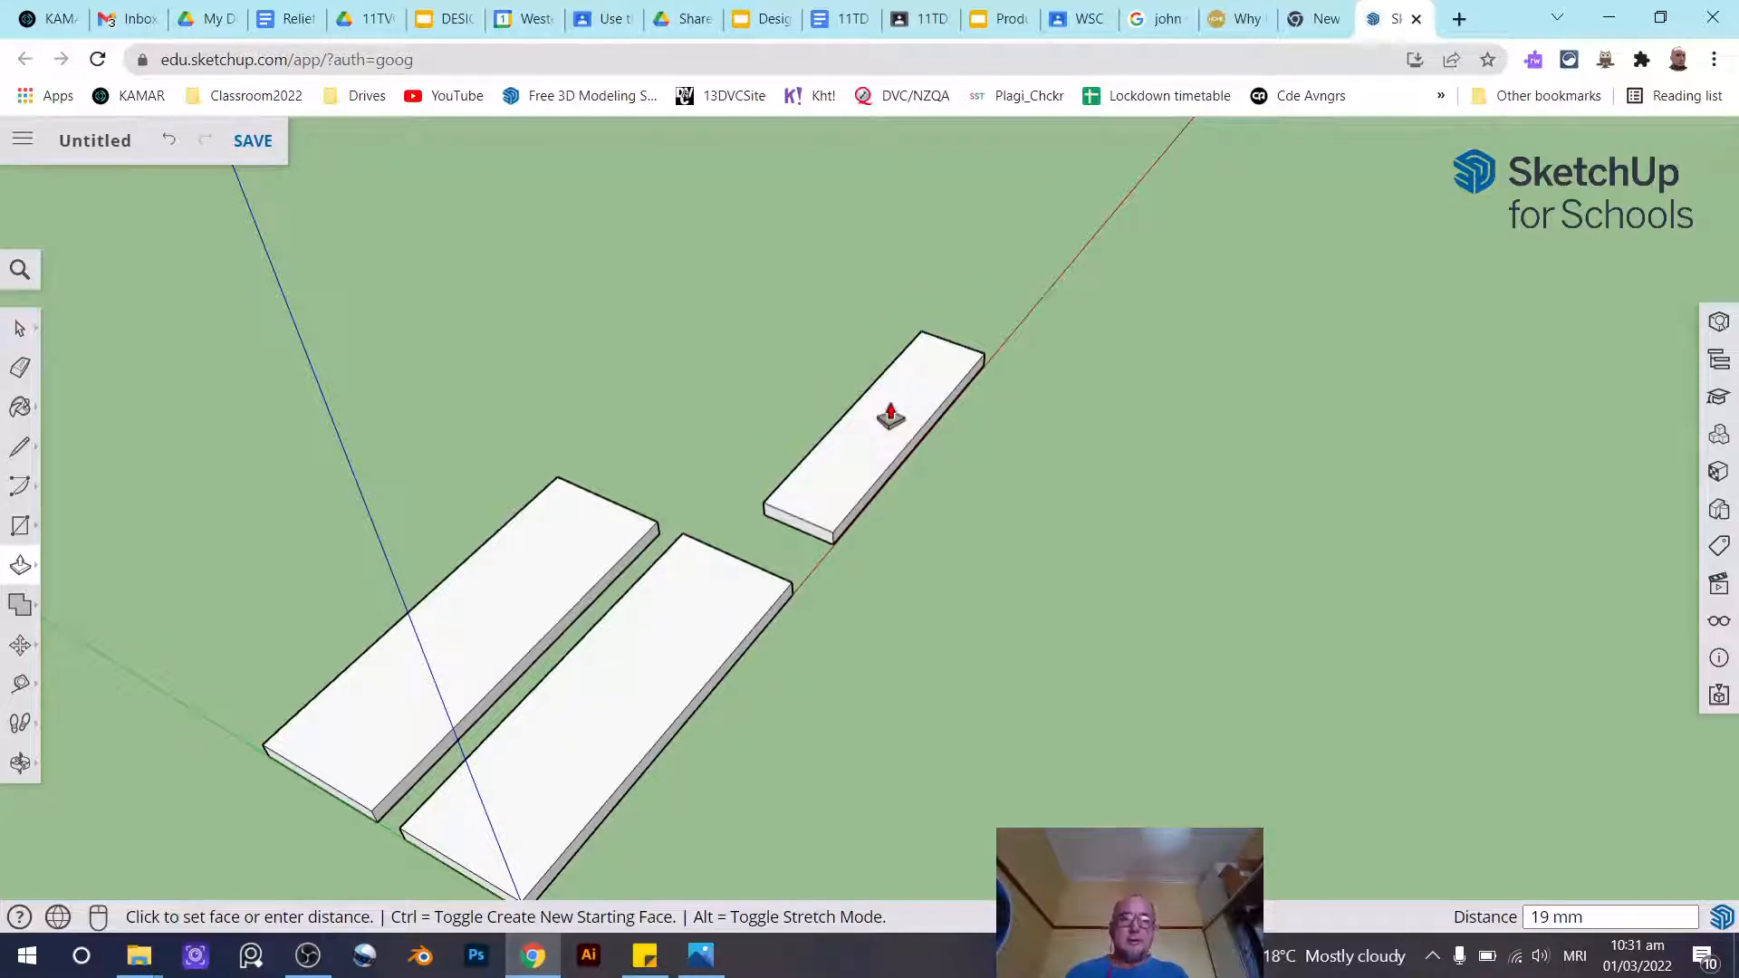
Select all faces and edges of the apron board and make them a group
{"action": "left_click", "coordinate": [20, 328]}
{"action": "triple_click", "coordinate": [880, 445]}
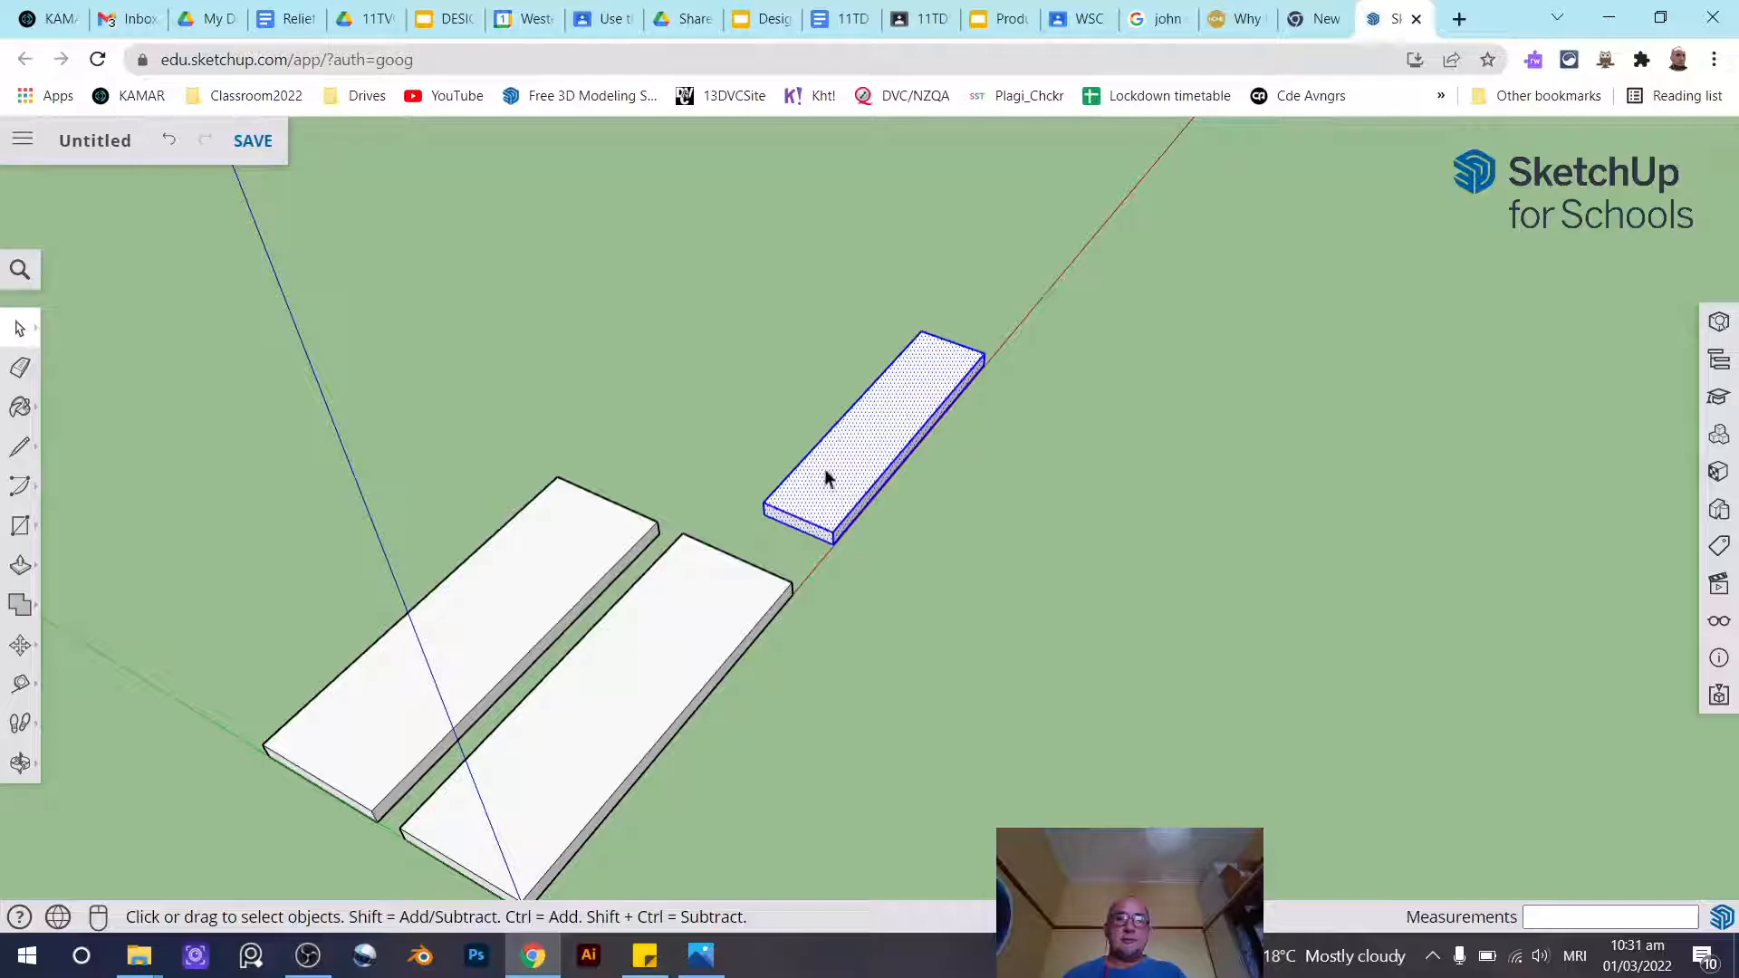
{"action": "right_click", "coordinate": [855, 432]}
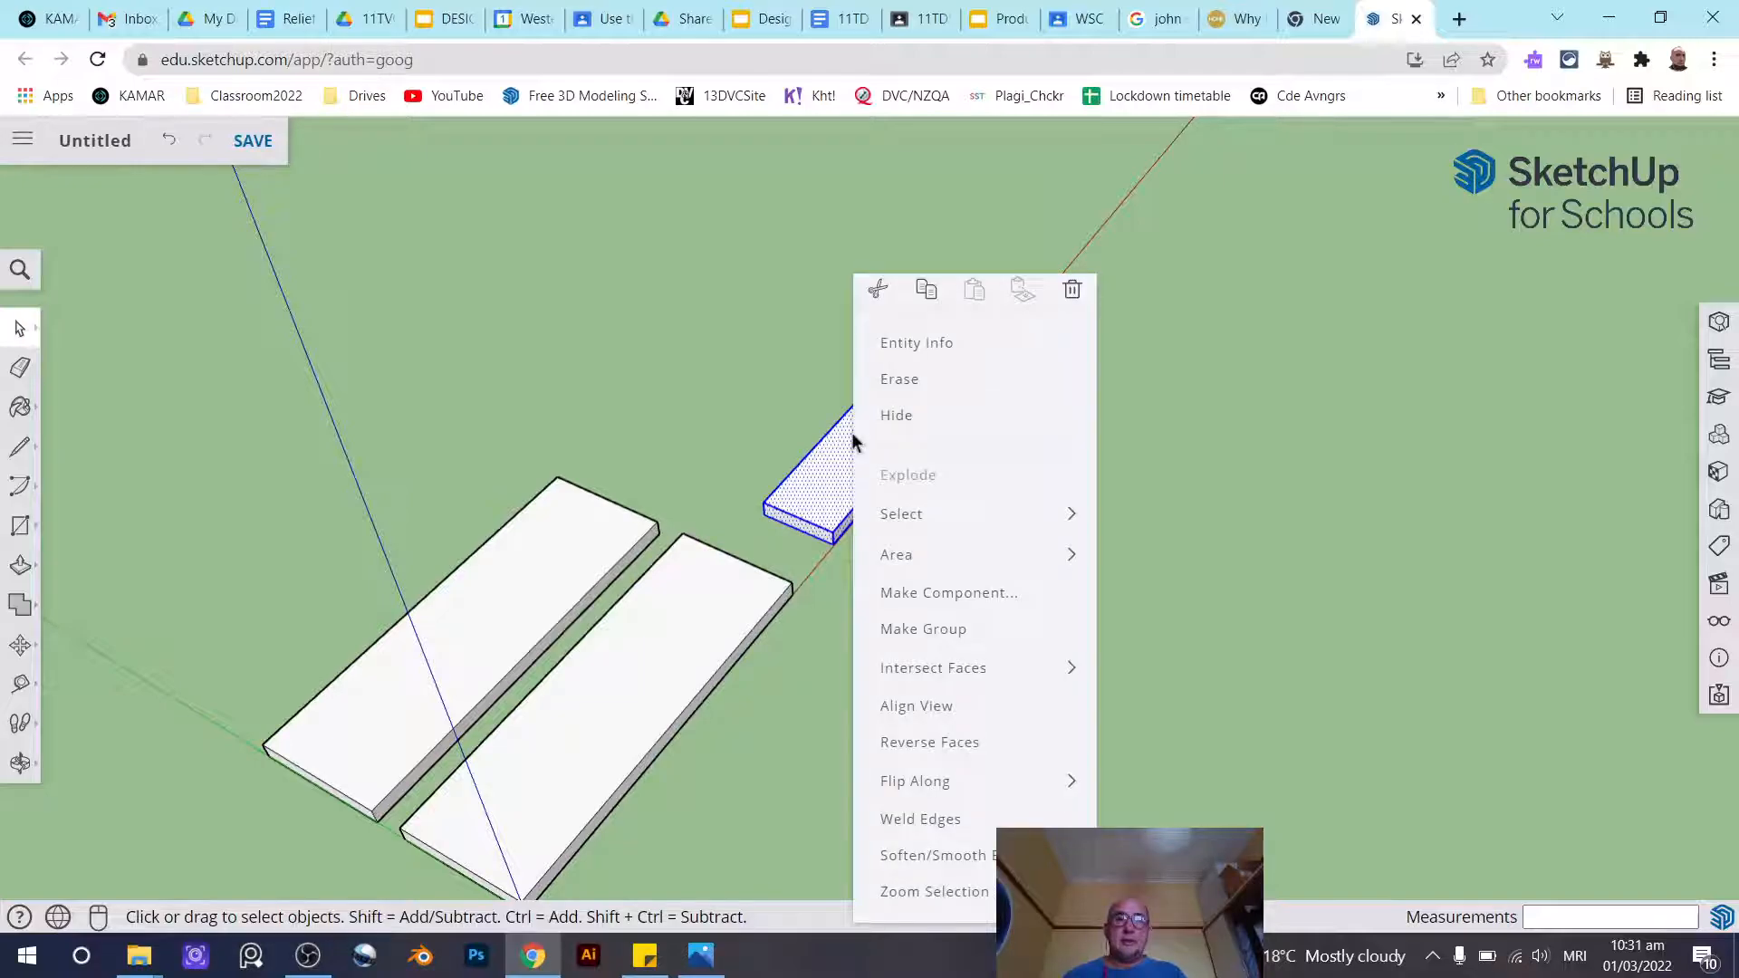
{"action": "left_click", "coordinate": [990, 628]}
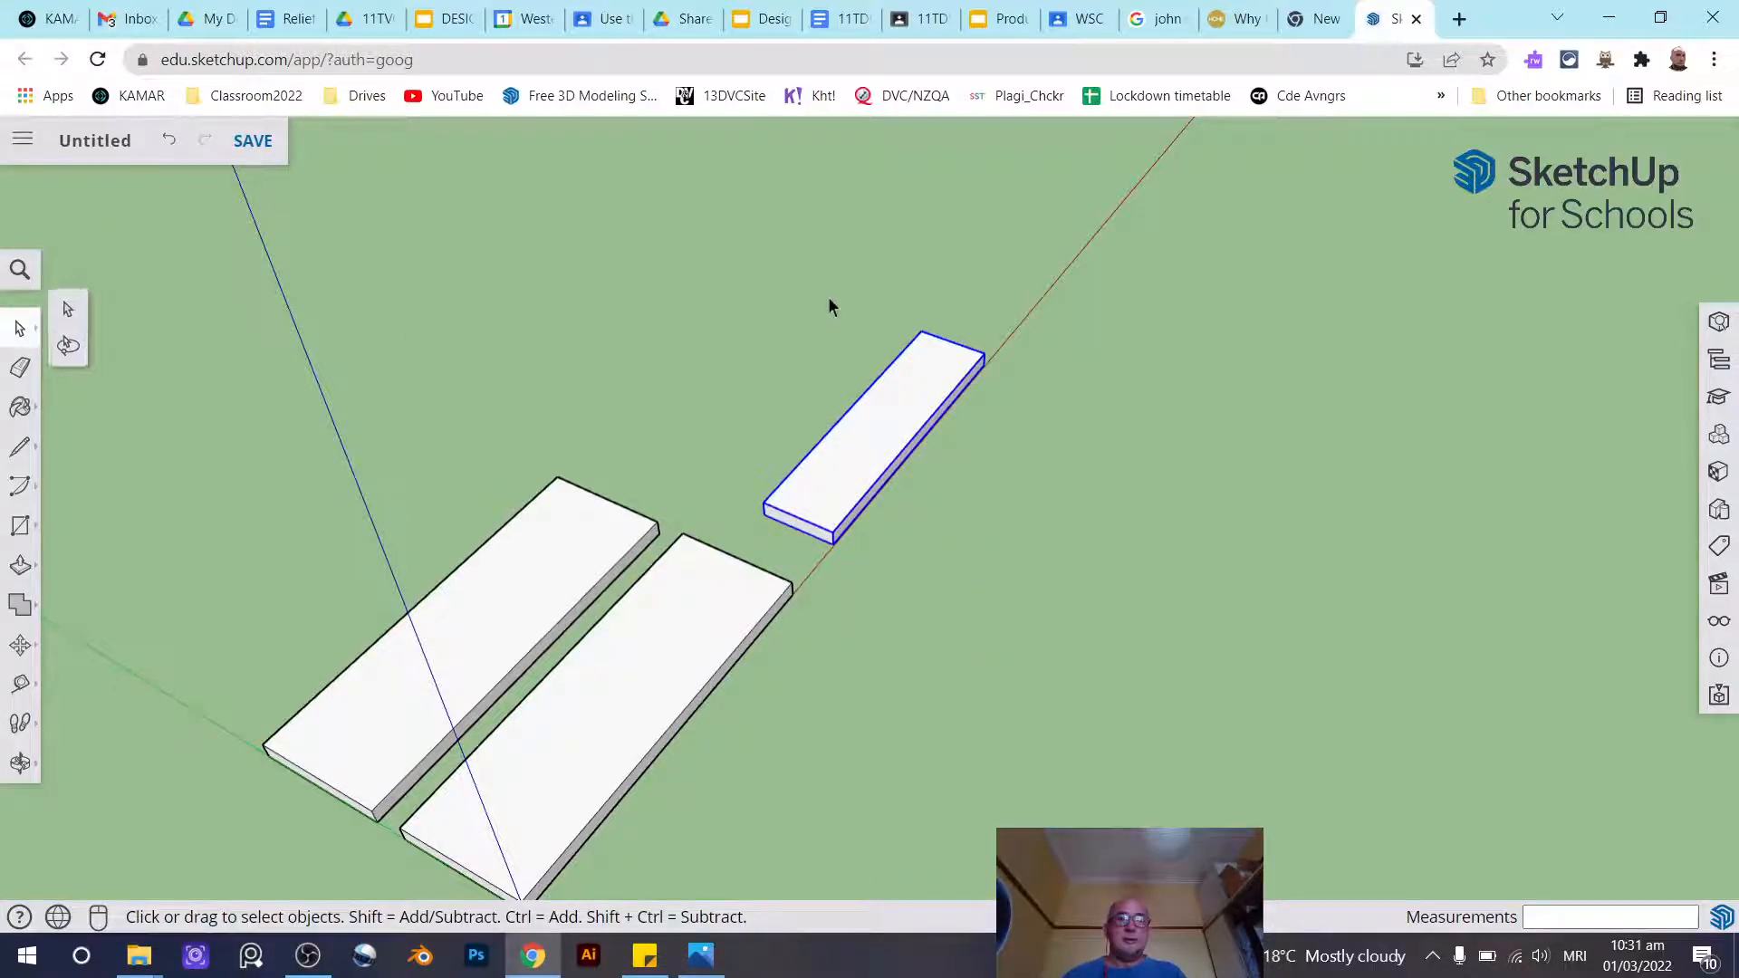
Copy the grouped apron from its bottom corner about 168 mm along the green axis, leaving a gap between the boards
{"action": "left_click", "coordinate": [18, 645]}
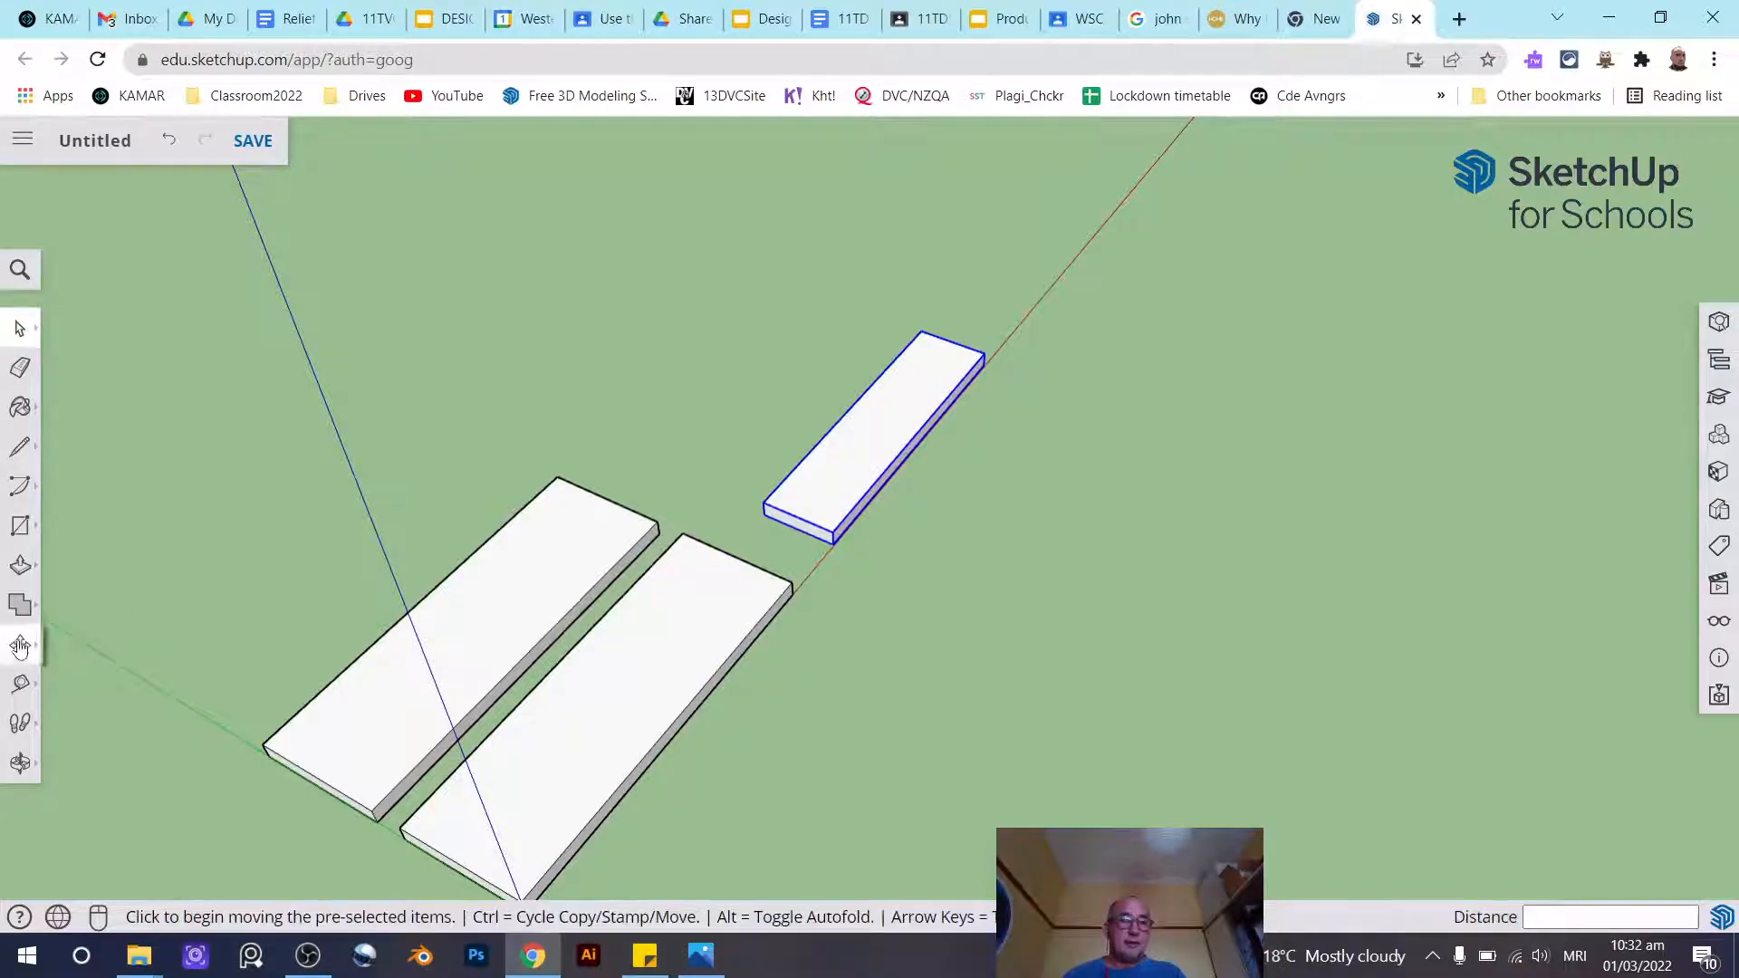
{"action": "left_click", "coordinate": [832, 547]}
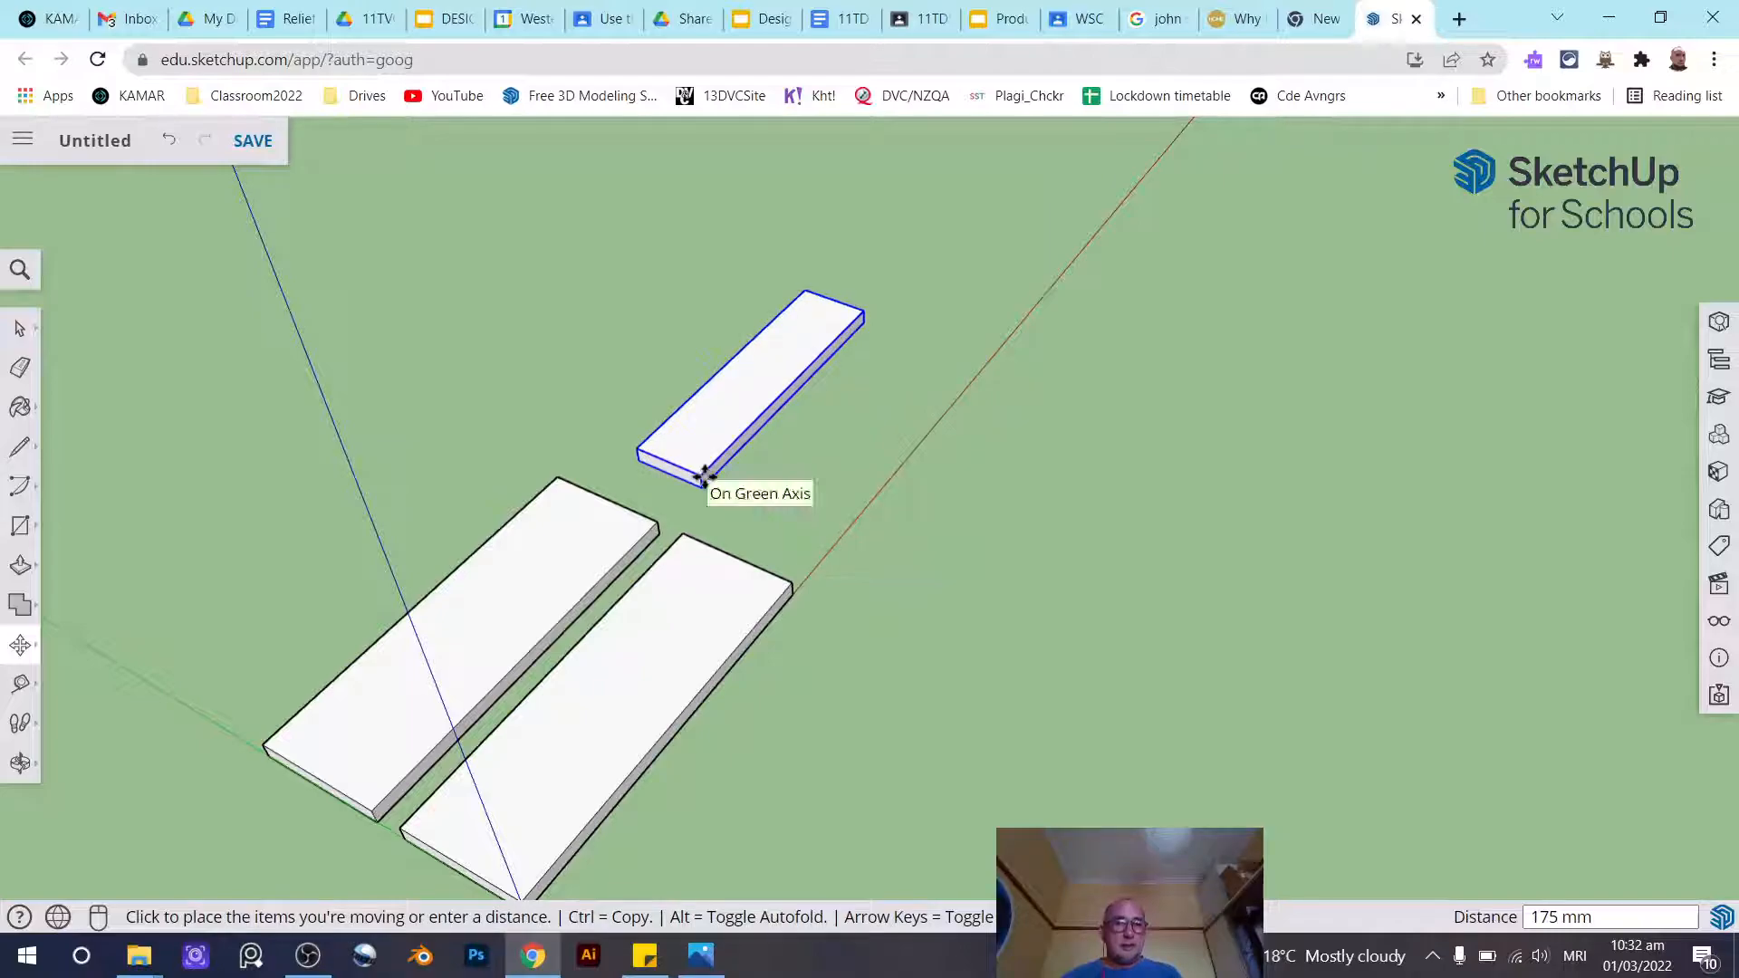
{"action": "key", "text": "ctrl"}
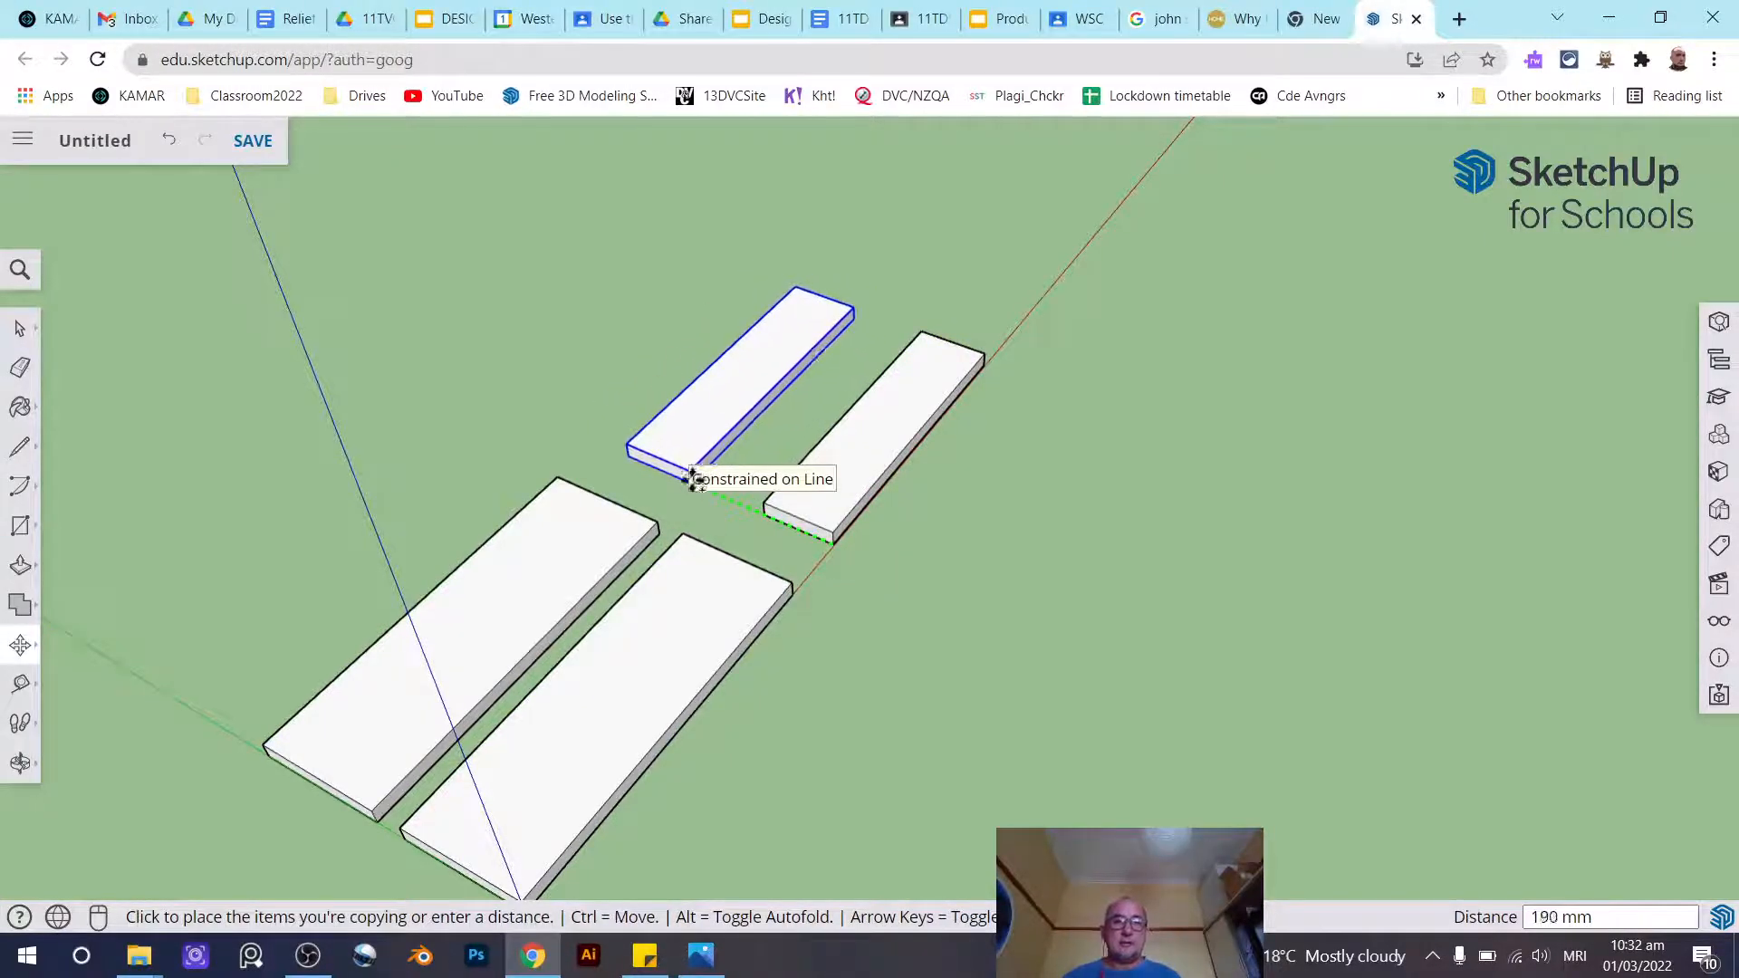
{"action": "left_click", "coordinate": [712, 483]}
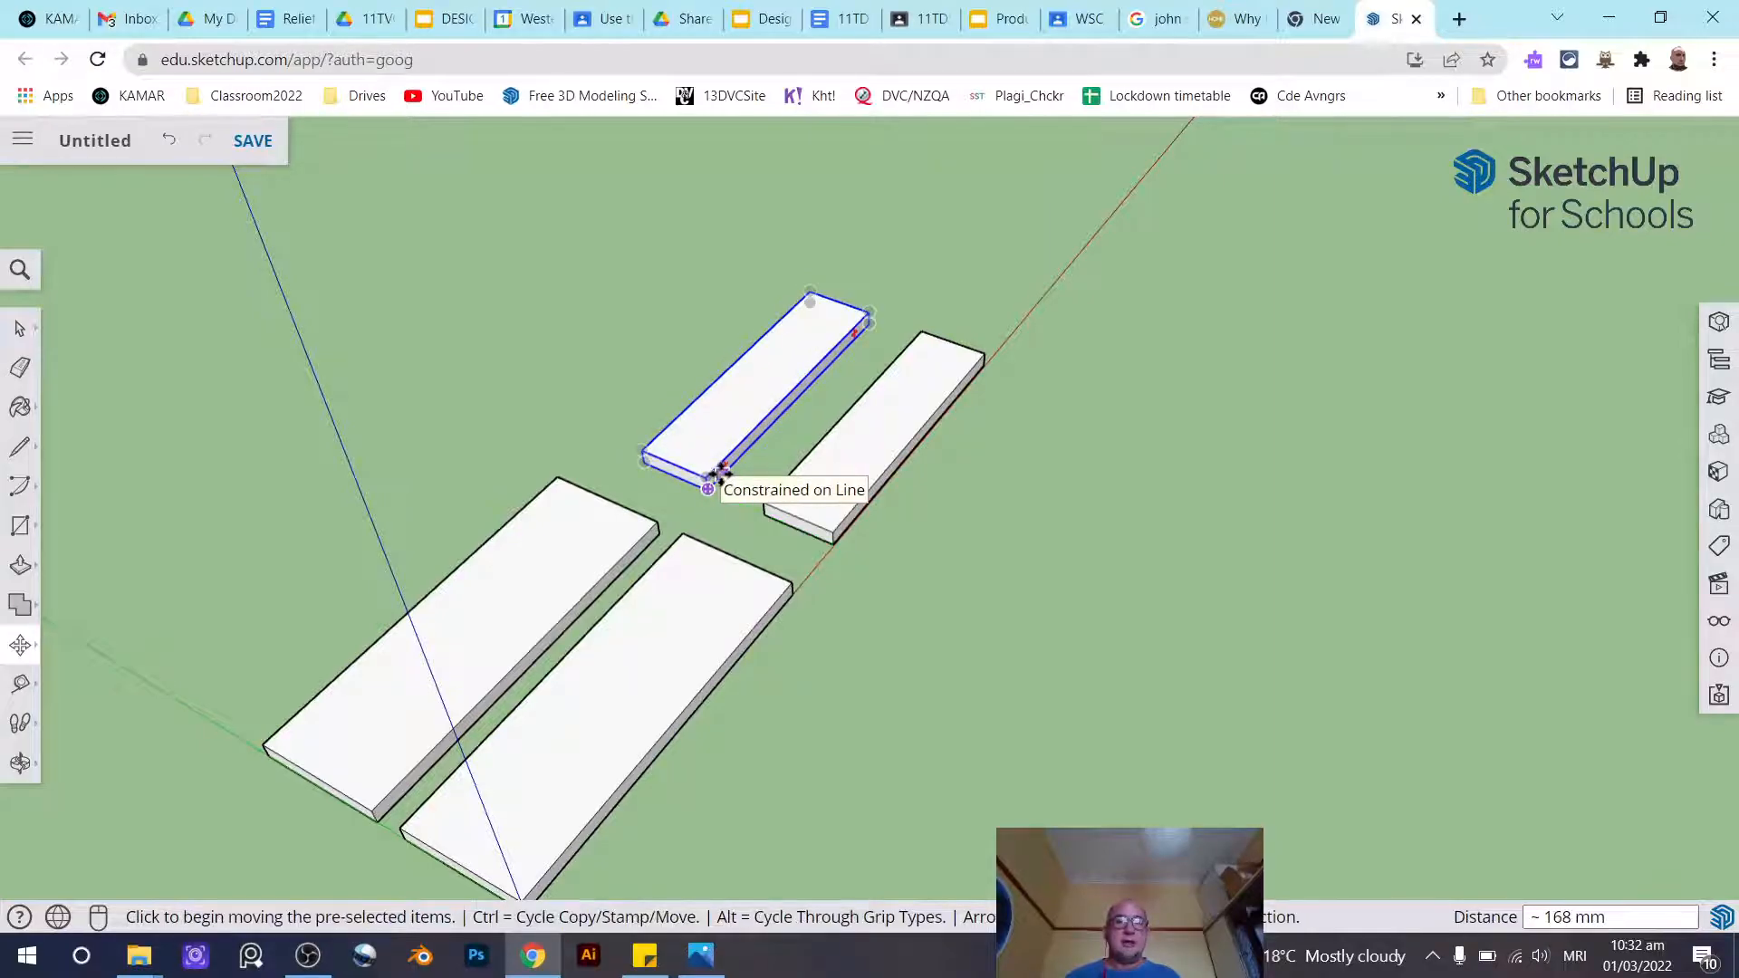
Copy the apron lying on the red axis about 461 mm along that axis as the basis for a leg piece
{"action": "left_click", "coordinate": [20, 328]}
{"action": "middle_click_drag", "start_coordinate": [1040, 495], "coordinate": [532, 507]}
{"action": "scroll", "coordinate": [532, 507], "scroll_direction": "down", "scroll_amount": 2}
{"action": "scroll", "coordinate": [1044, 485], "scroll_direction": "up", "scroll_amount": 4}
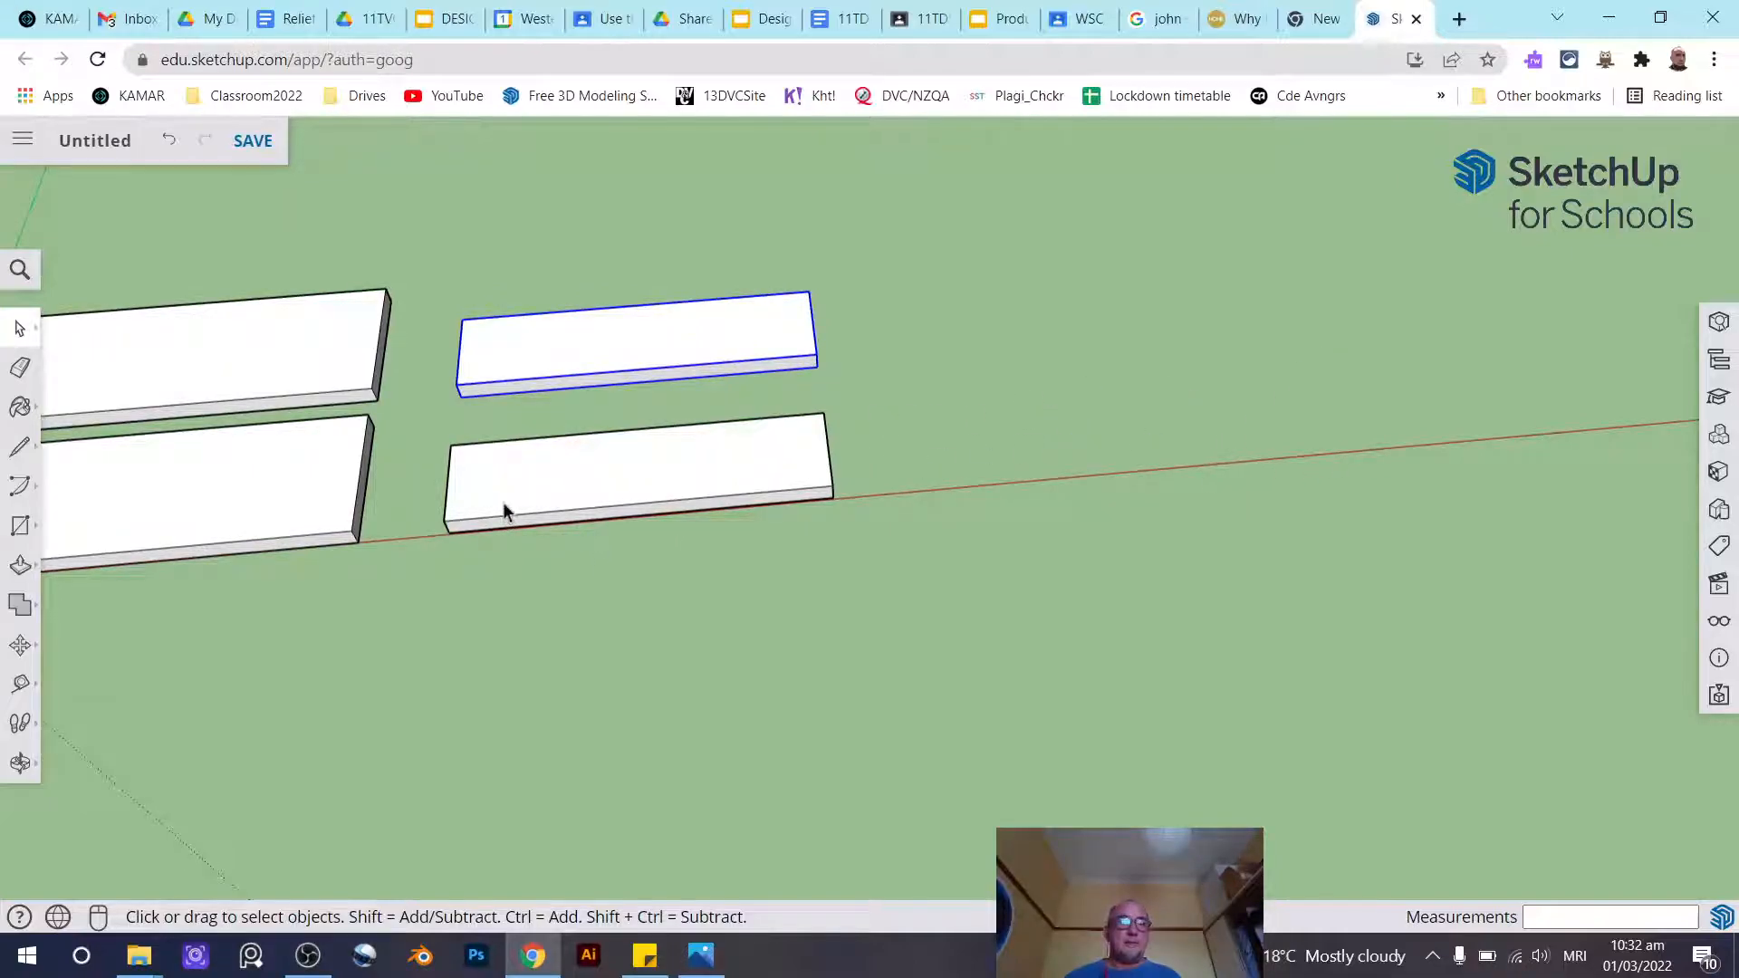
{"action": "left_click", "coordinate": [683, 486]}
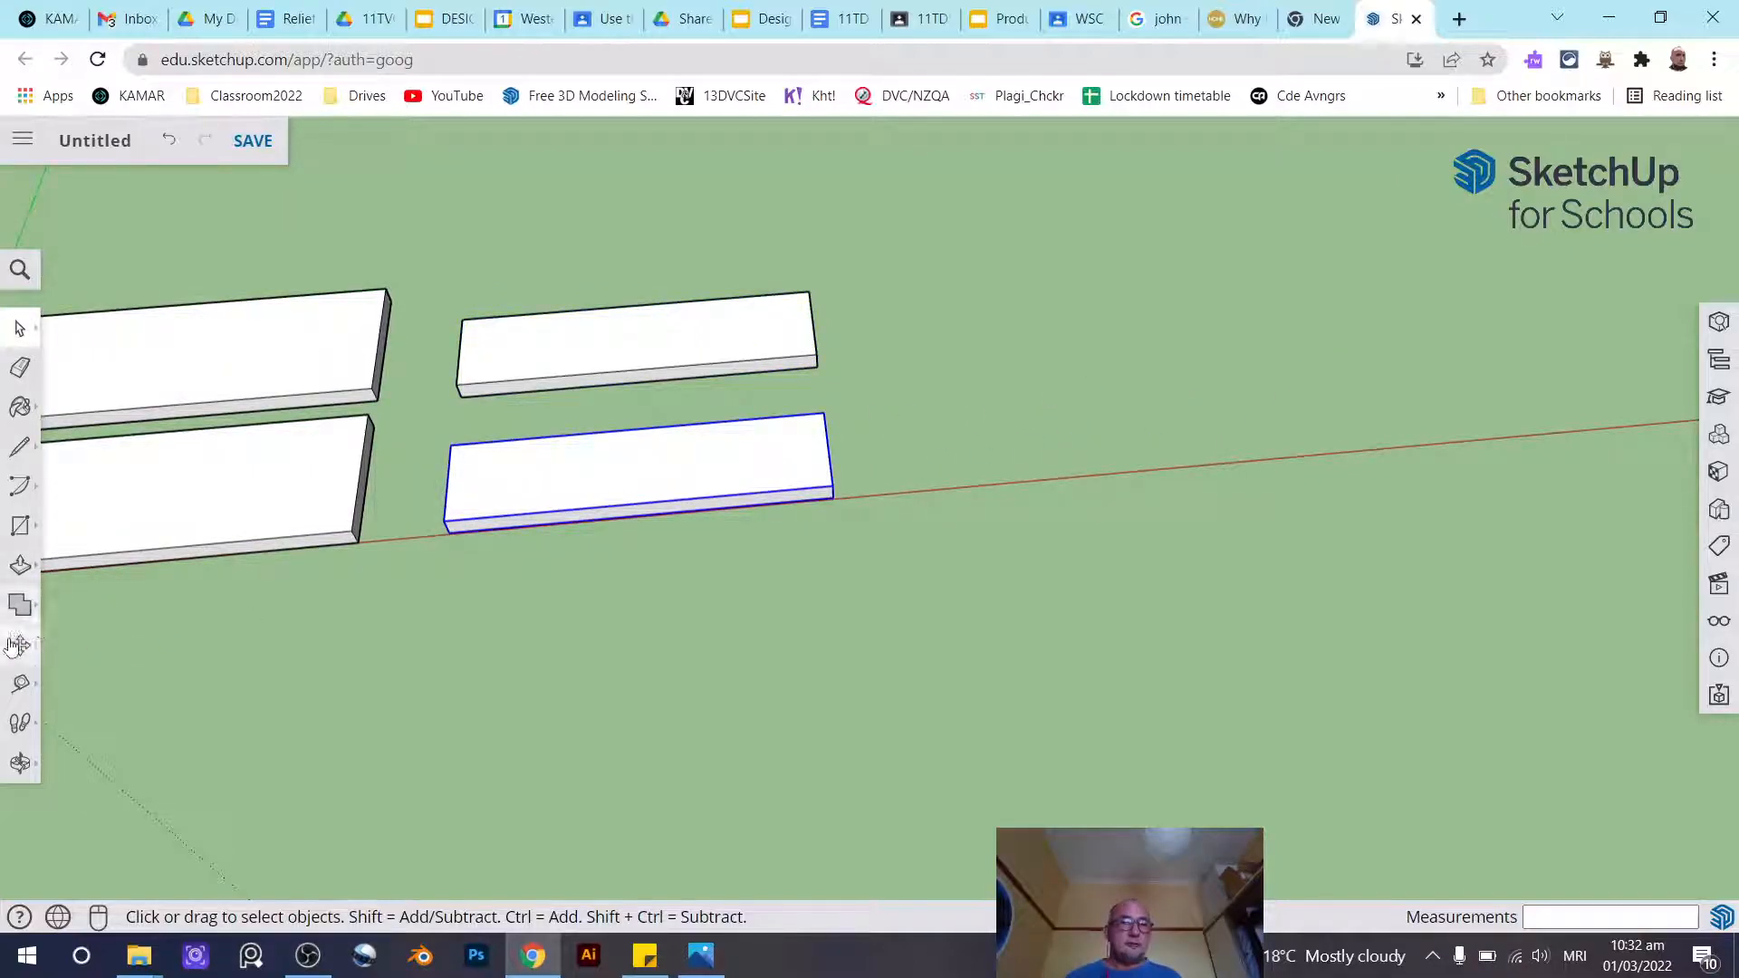
{"action": "left_click", "coordinate": [18, 645]}
{"action": "left_click", "coordinate": [439, 529]}
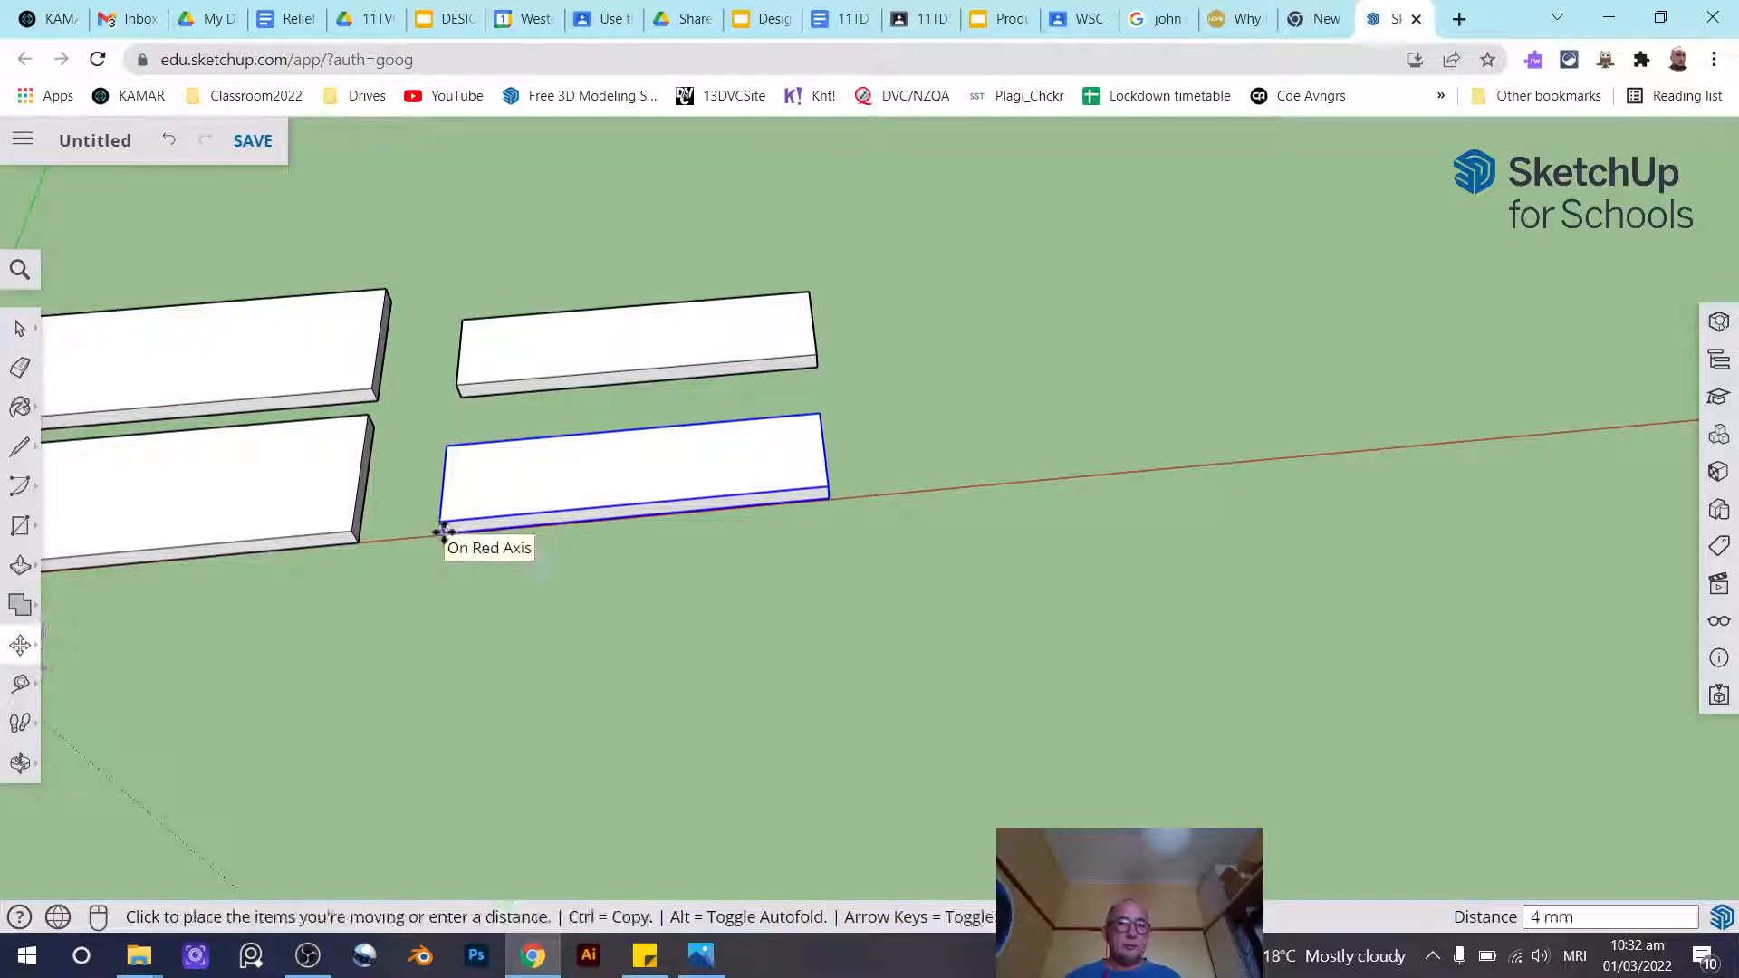
{"action": "key", "text": "ctrl"}
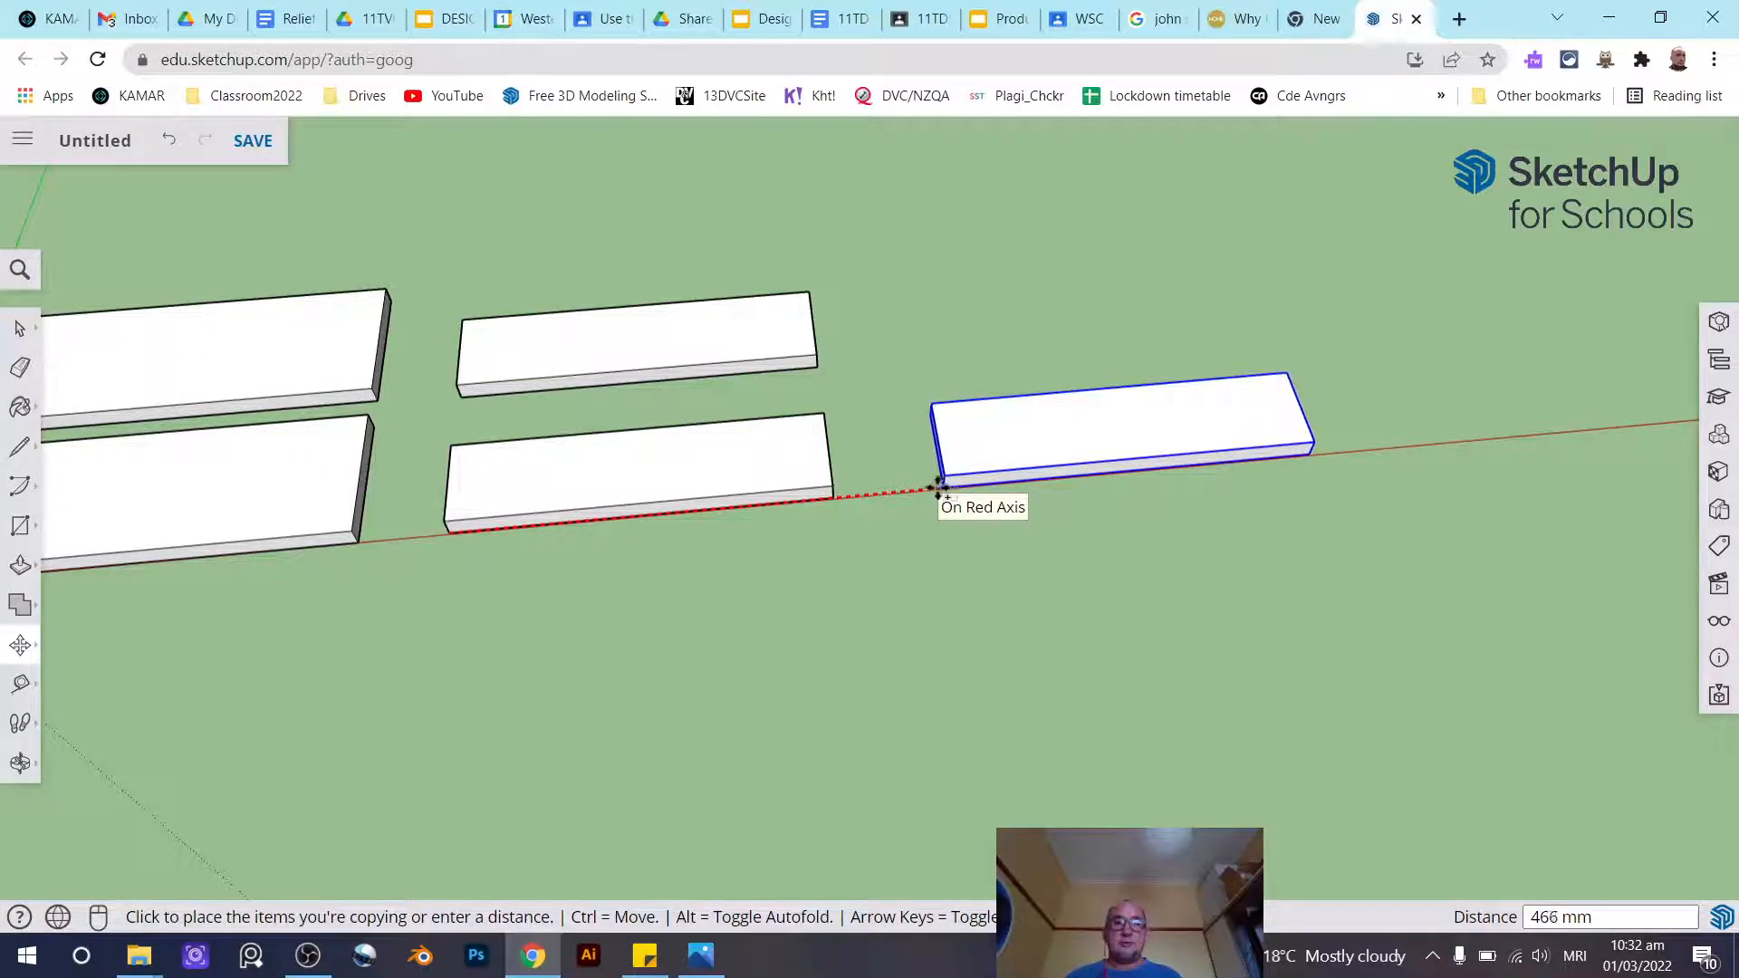
{"action": "left_click", "coordinate": [938, 489]}
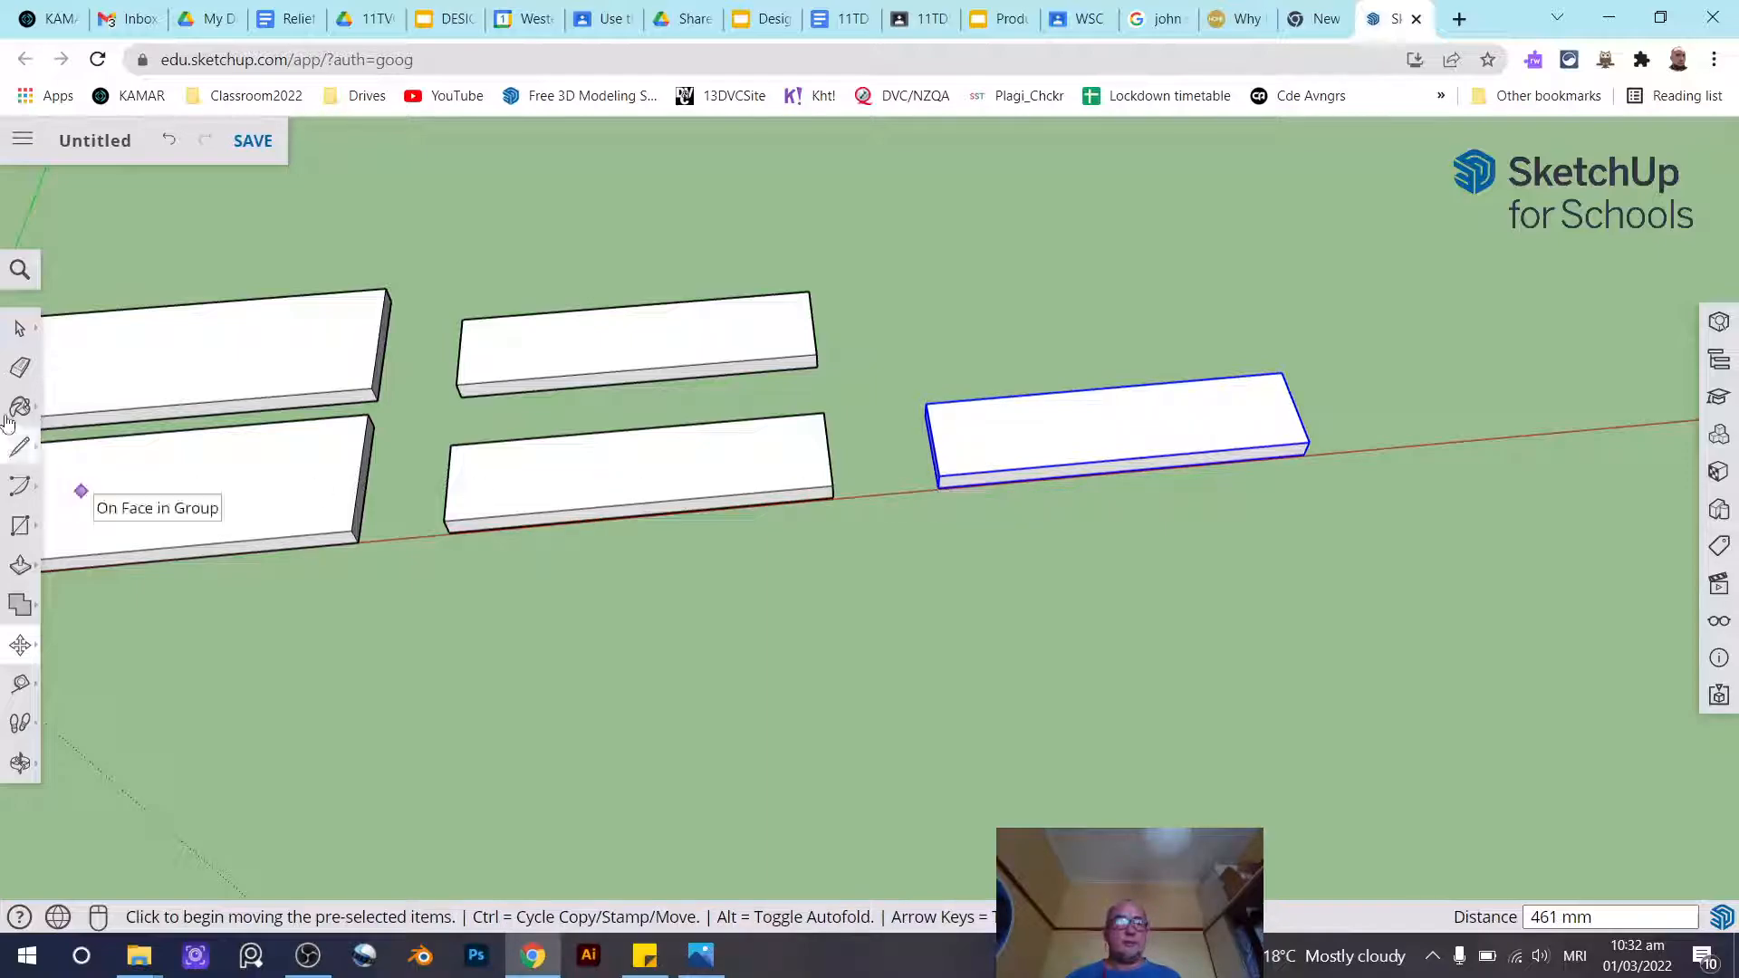
Shorten the new leg board by 10 mm by pushing in its far end face inside the group, and close the group
{"action": "left_click", "coordinate": [20, 327]}
{"action": "middle_click_drag", "start_coordinate": [763, 519], "coordinate": [1258, 489]}
{"action": "scroll", "coordinate": [1264, 487], "scroll_direction": "up", "scroll_amount": 2}
{"action": "middle_click_drag", "start_coordinate": [1383, 489], "coordinate": [900, 481]}
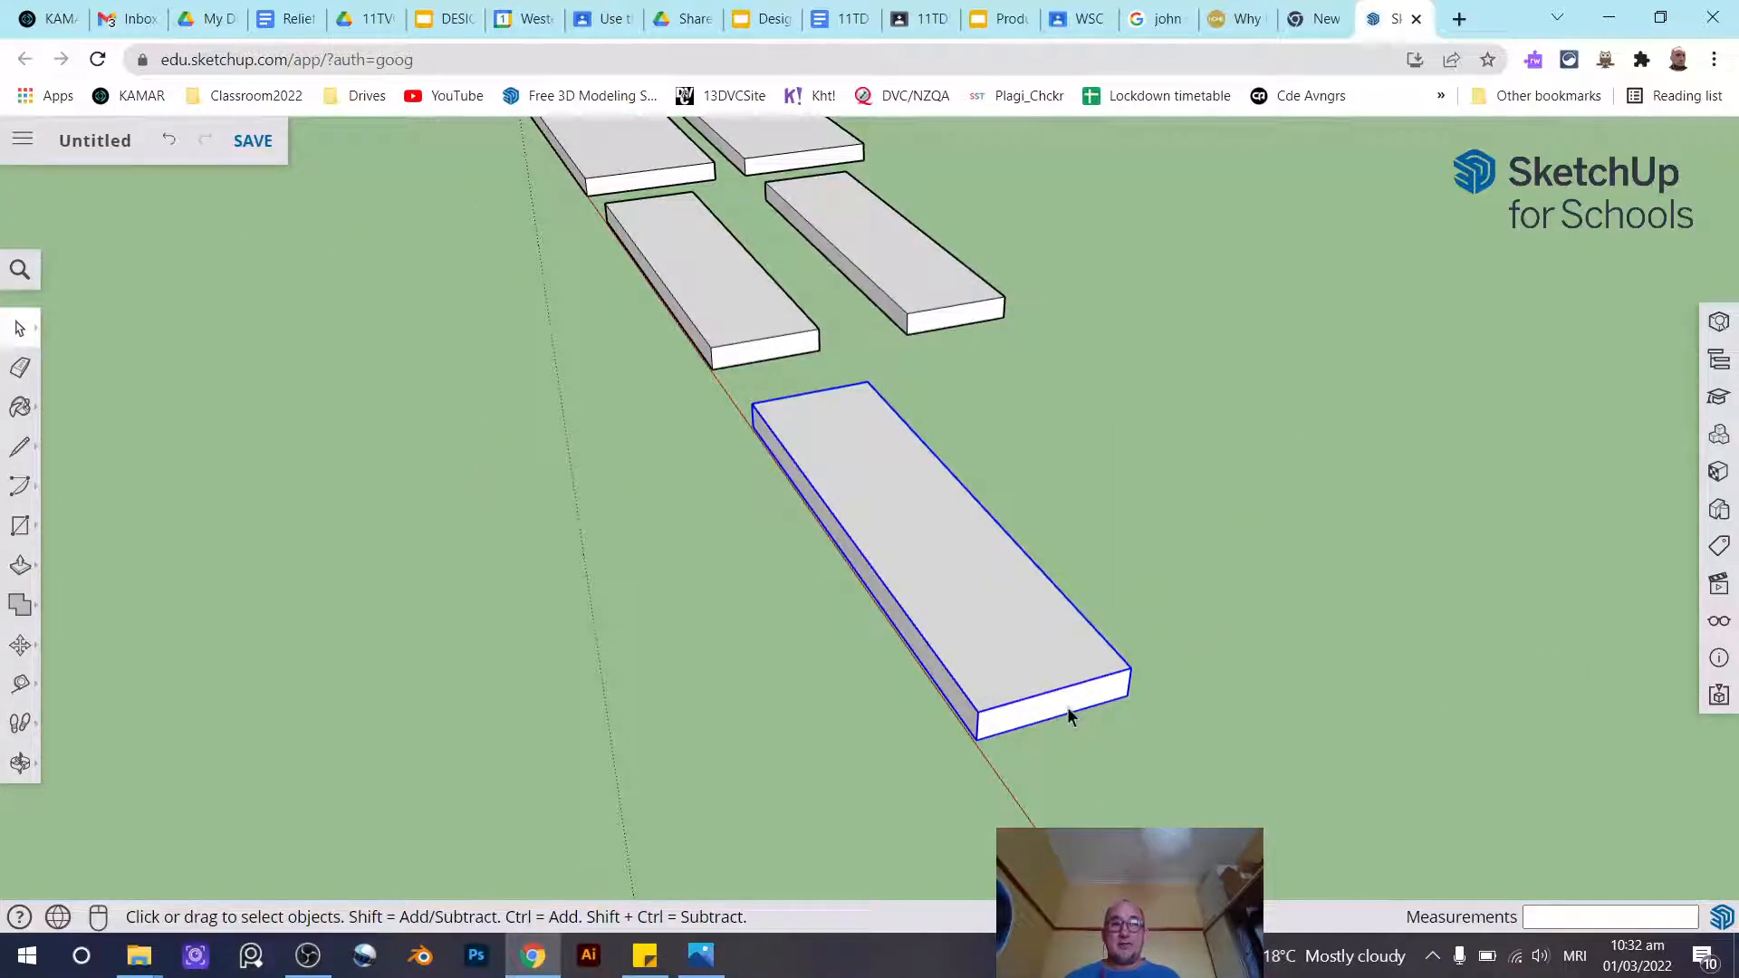
{"action": "left_click", "coordinate": [1208, 558]}
{"action": "left_click", "coordinate": [1018, 634]}
{"action": "double_click", "coordinate": [980, 594]}
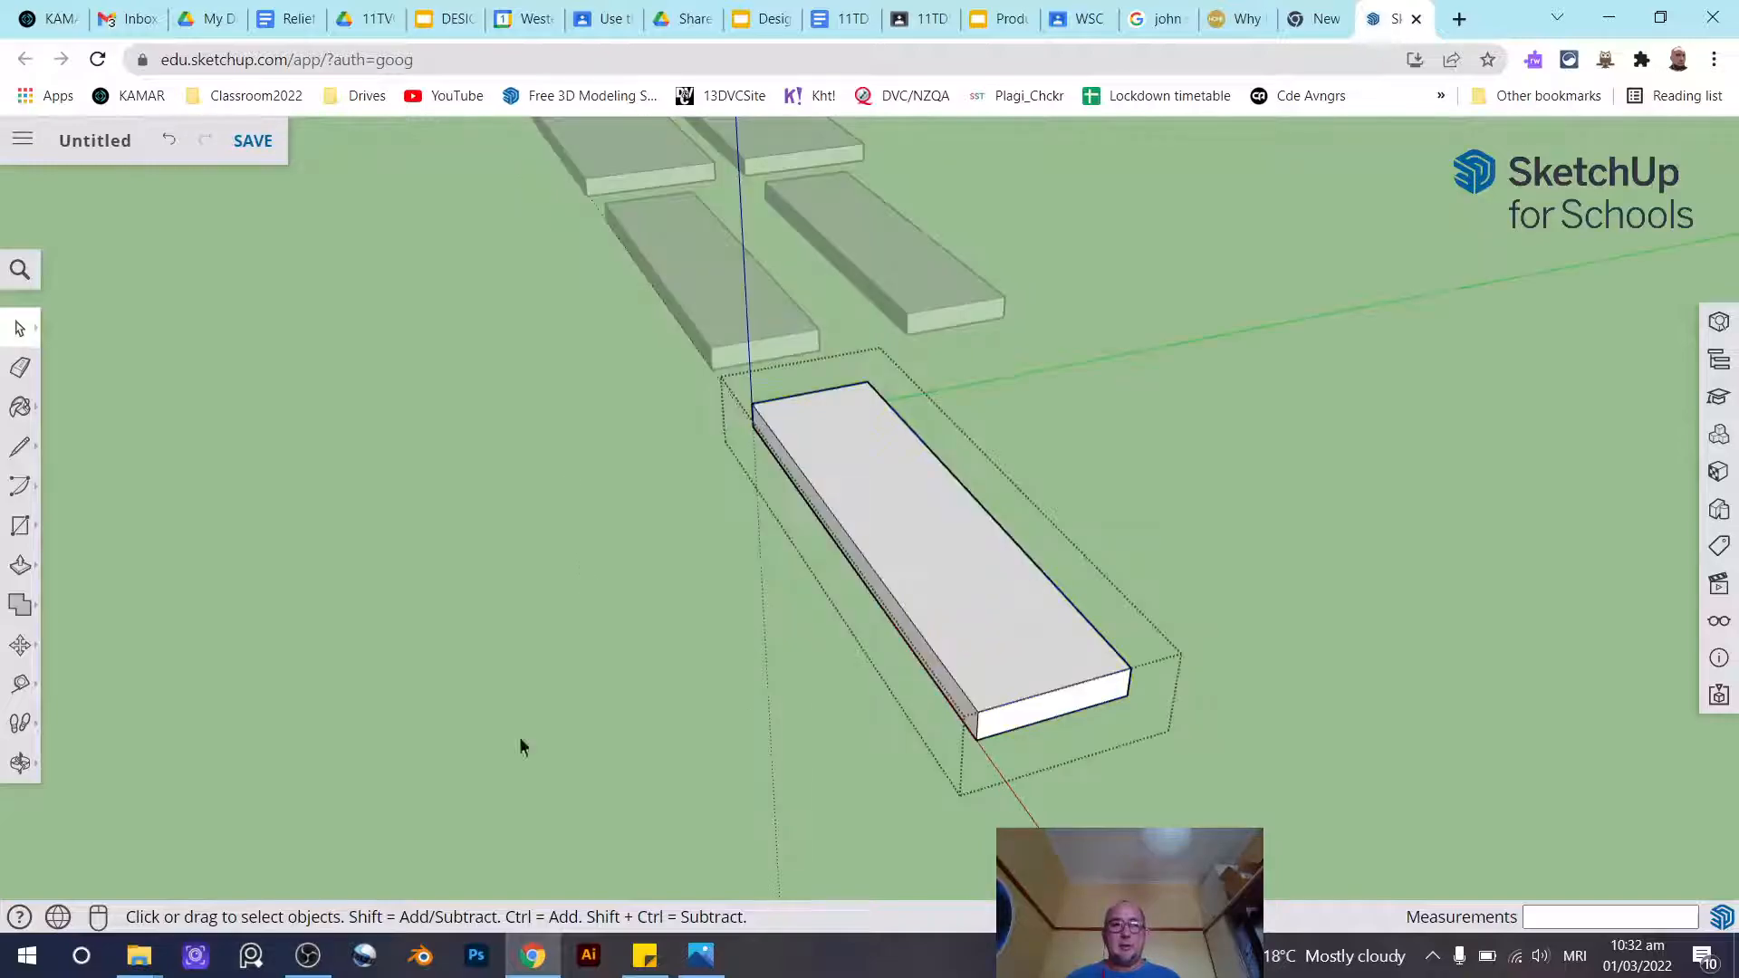
{"action": "left_click", "coordinate": [27, 567]}
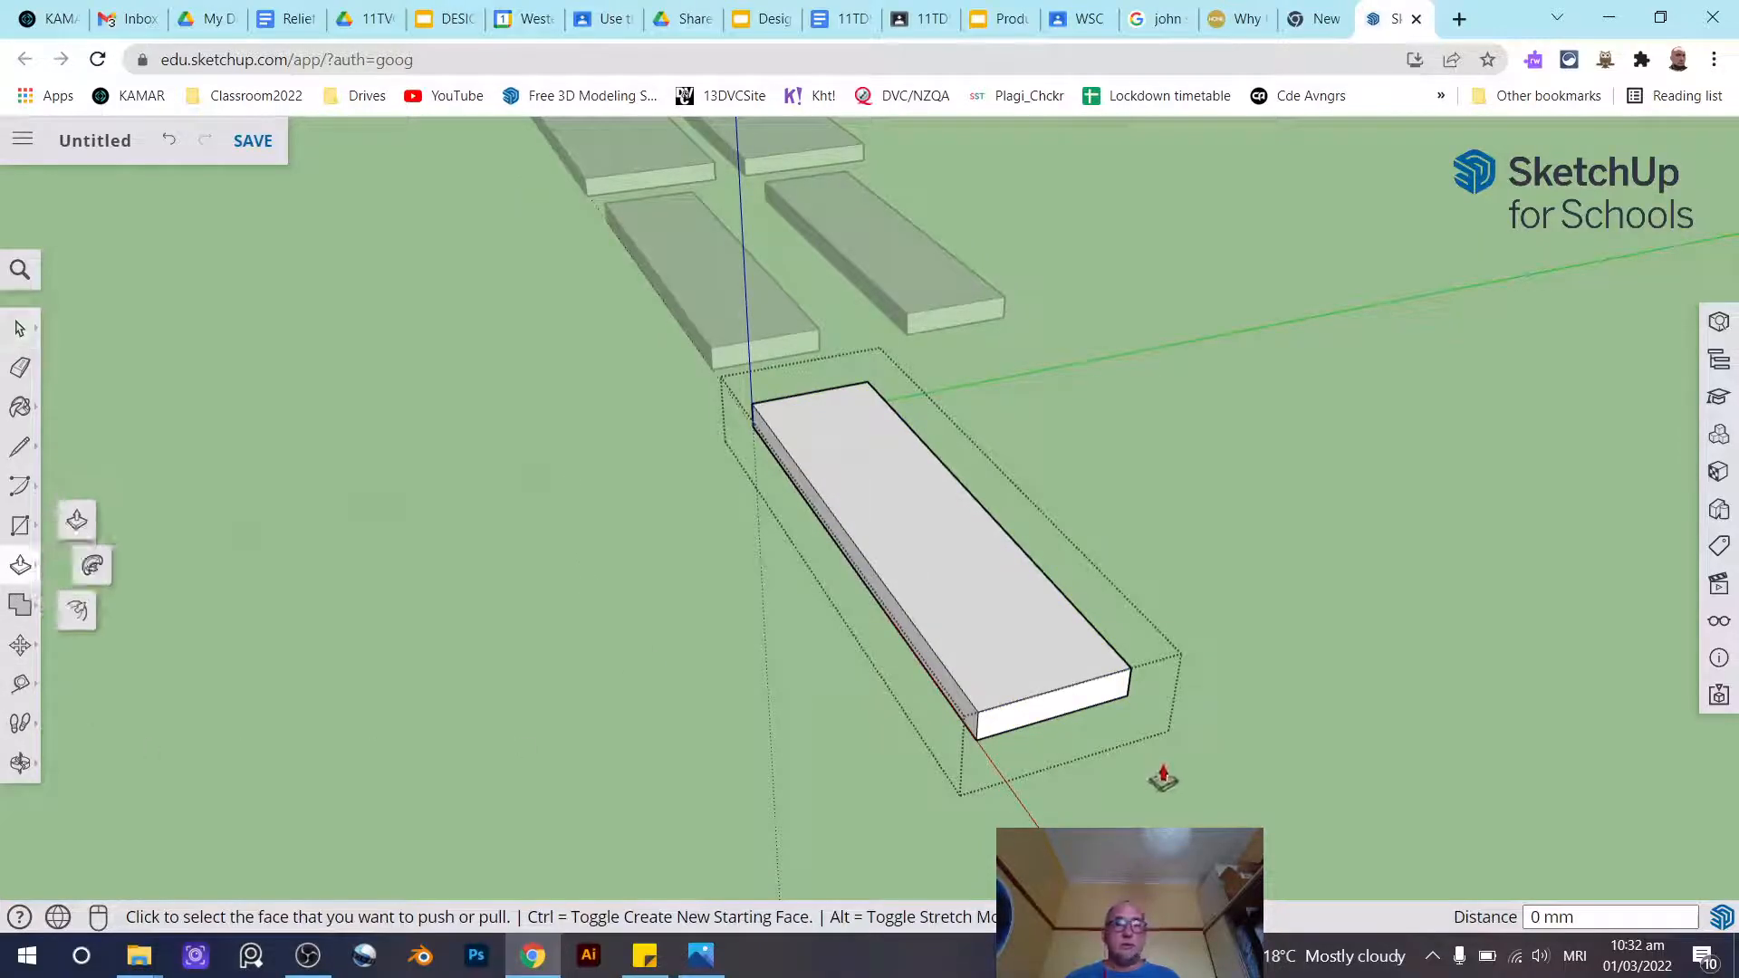
{"action": "left_click", "coordinate": [1053, 716]}
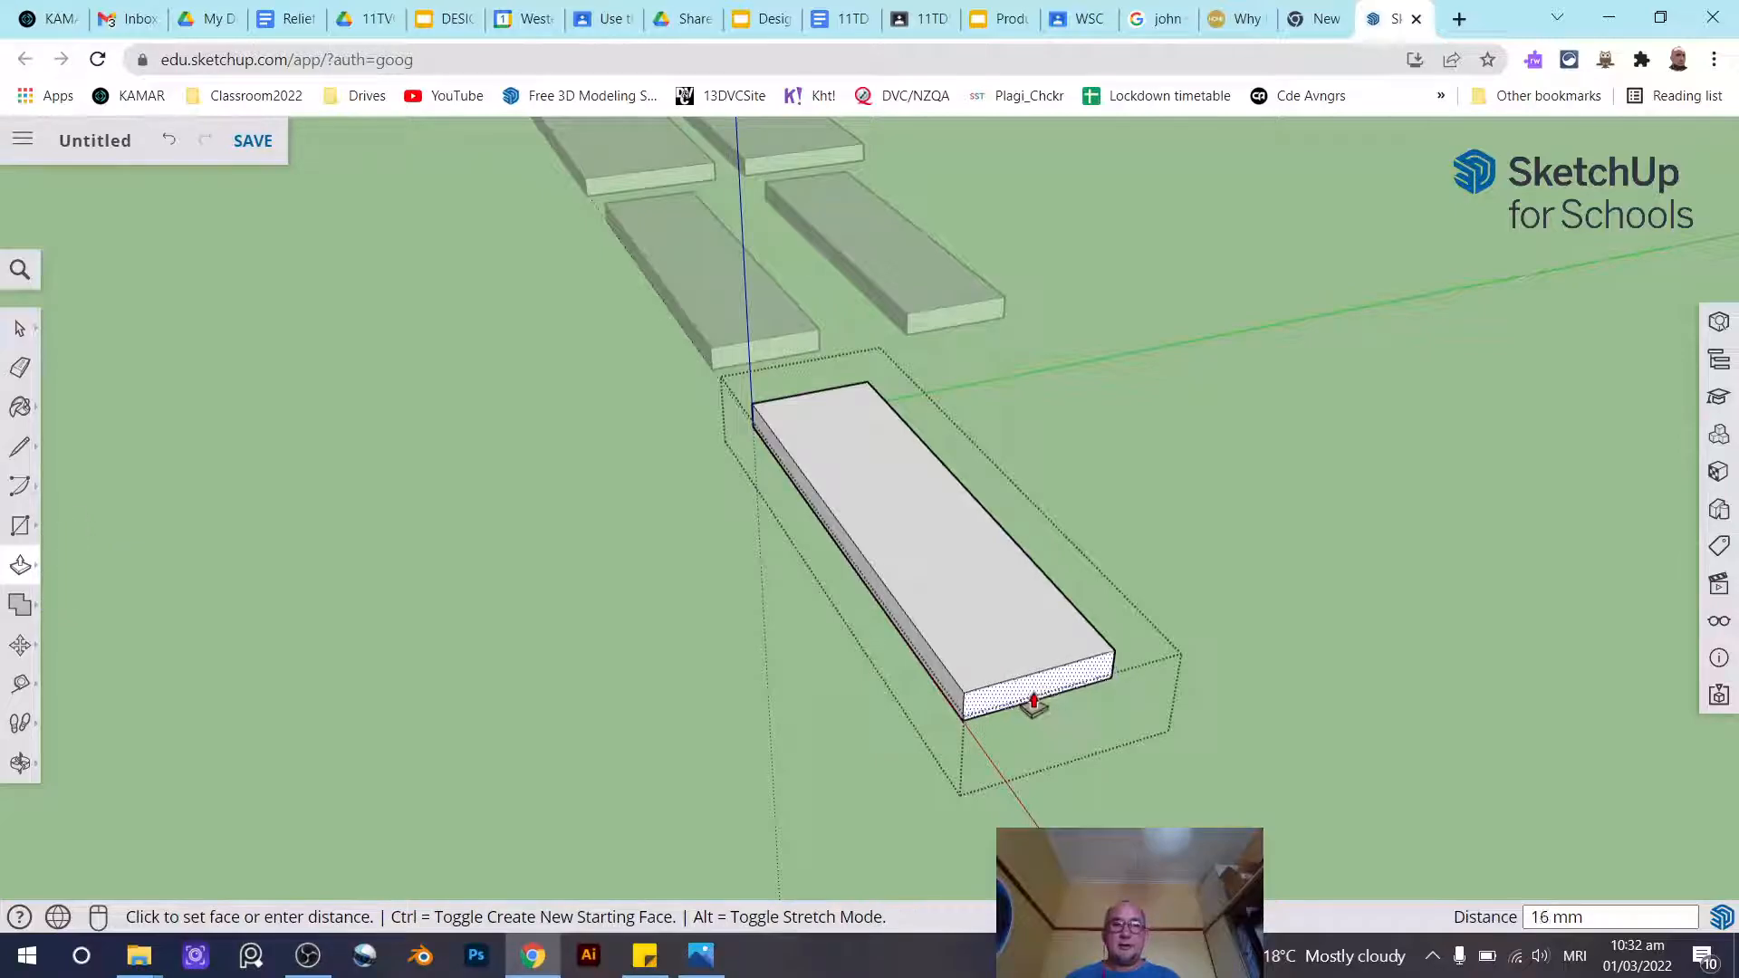
{"action": "type", "text": "10"}
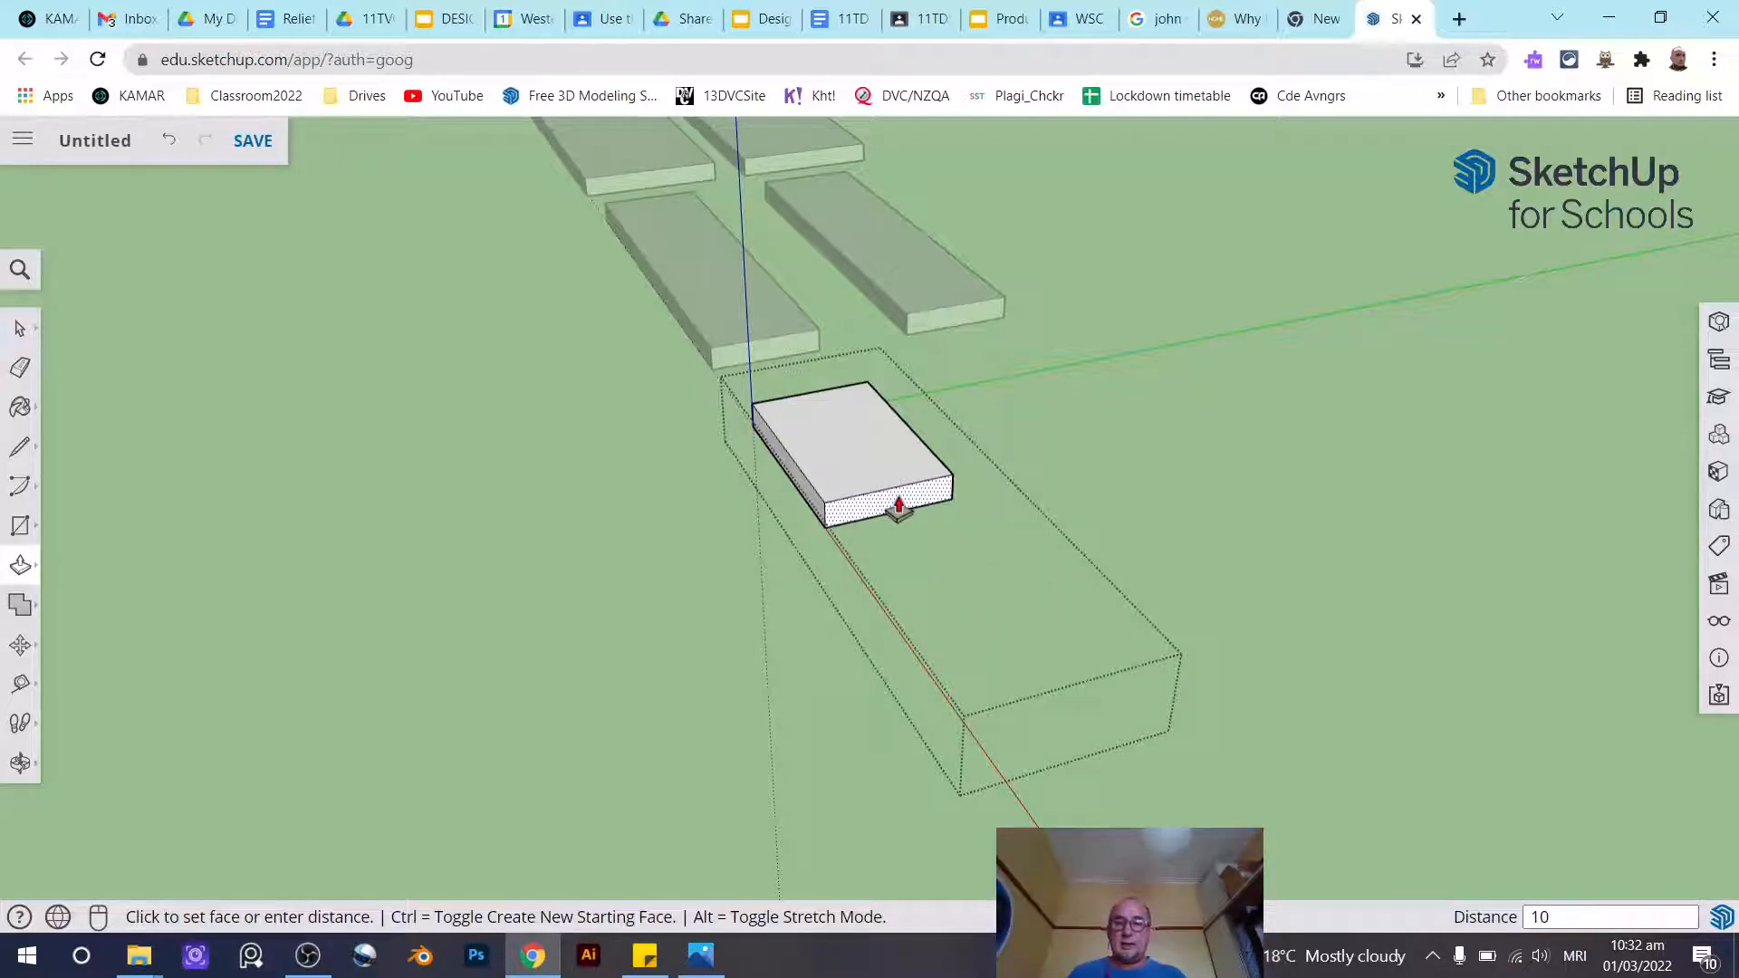
{"action": "key", "text": "Return"}
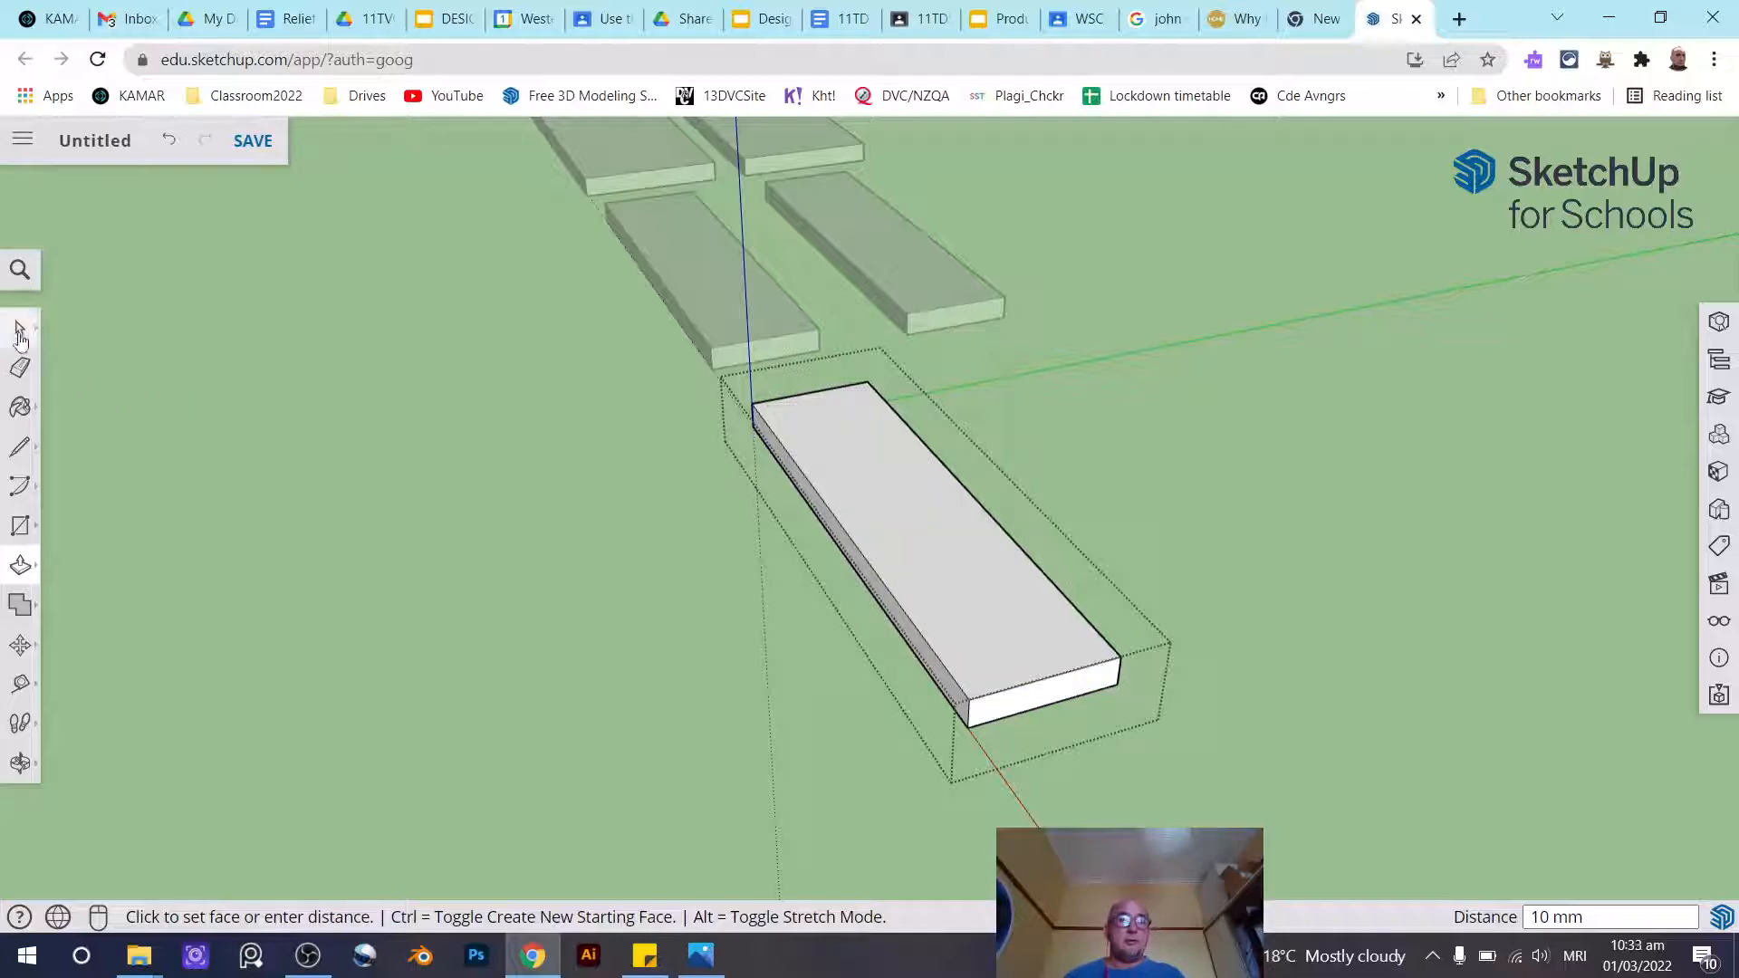
{"action": "key", "text": "space"}
{"action": "middle_click_drag", "start_coordinate": [703, 520], "coordinate": [1005, 553]}
{"action": "left_click", "coordinate": [1125, 270]}
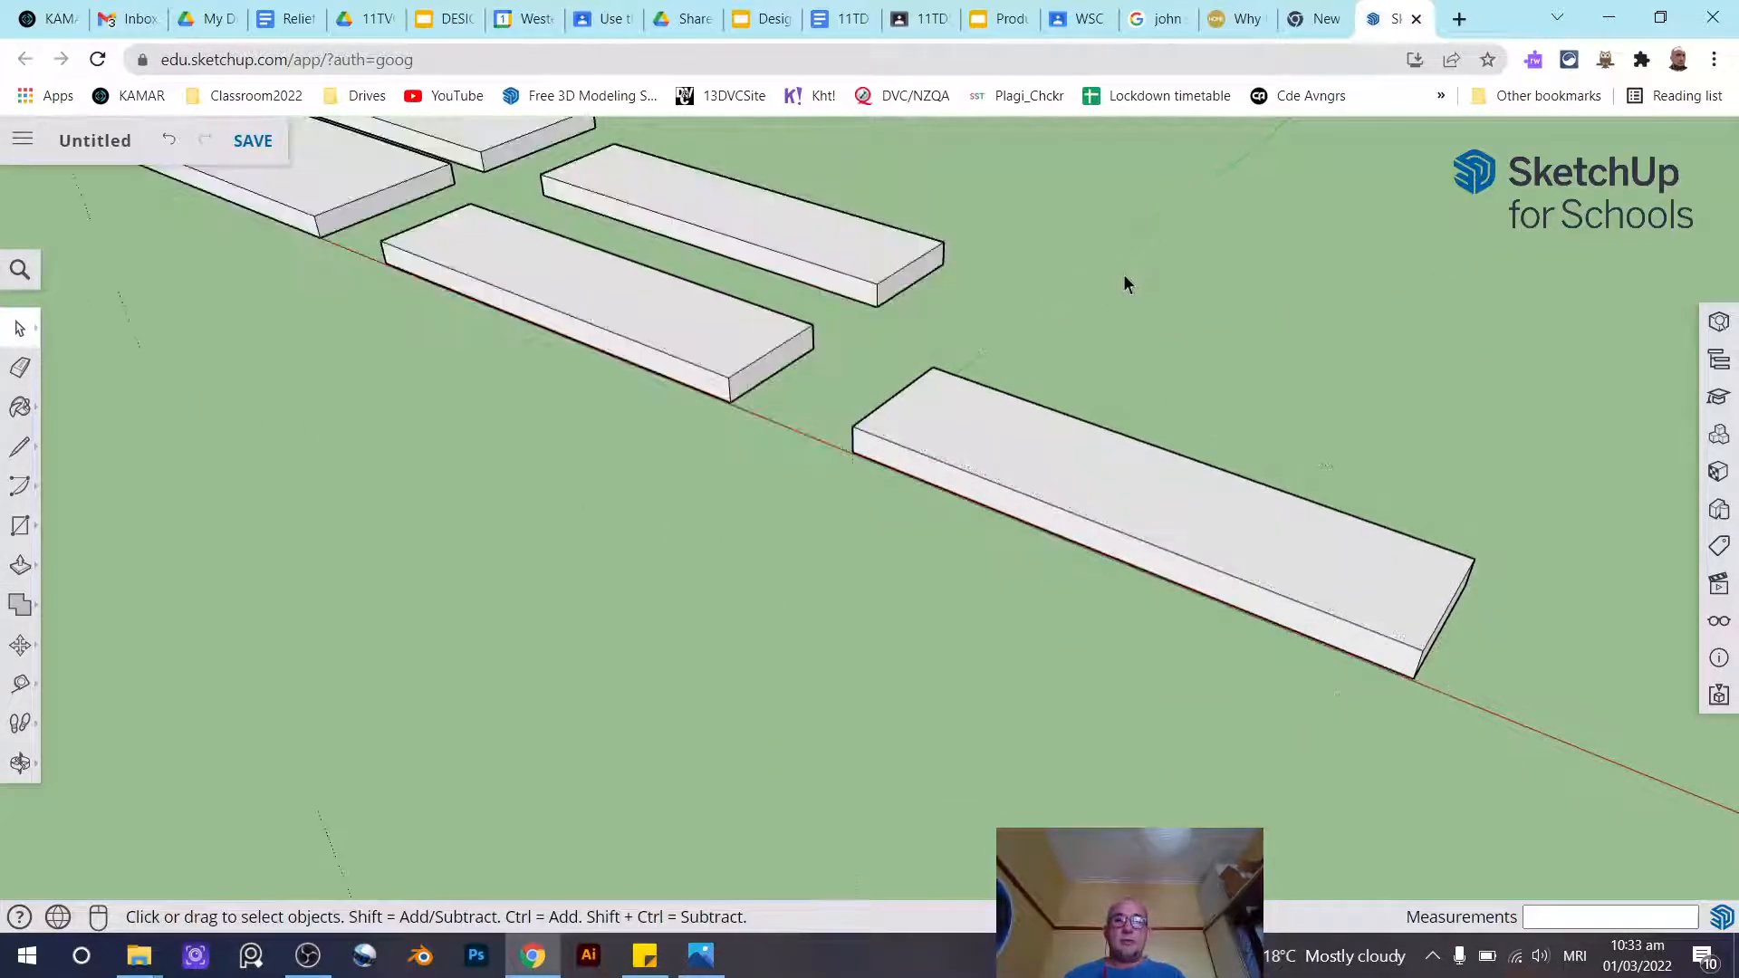
Measure the leg piece's length and thickness with the Tape Measure
{"action": "left_click", "coordinate": [24, 694]}
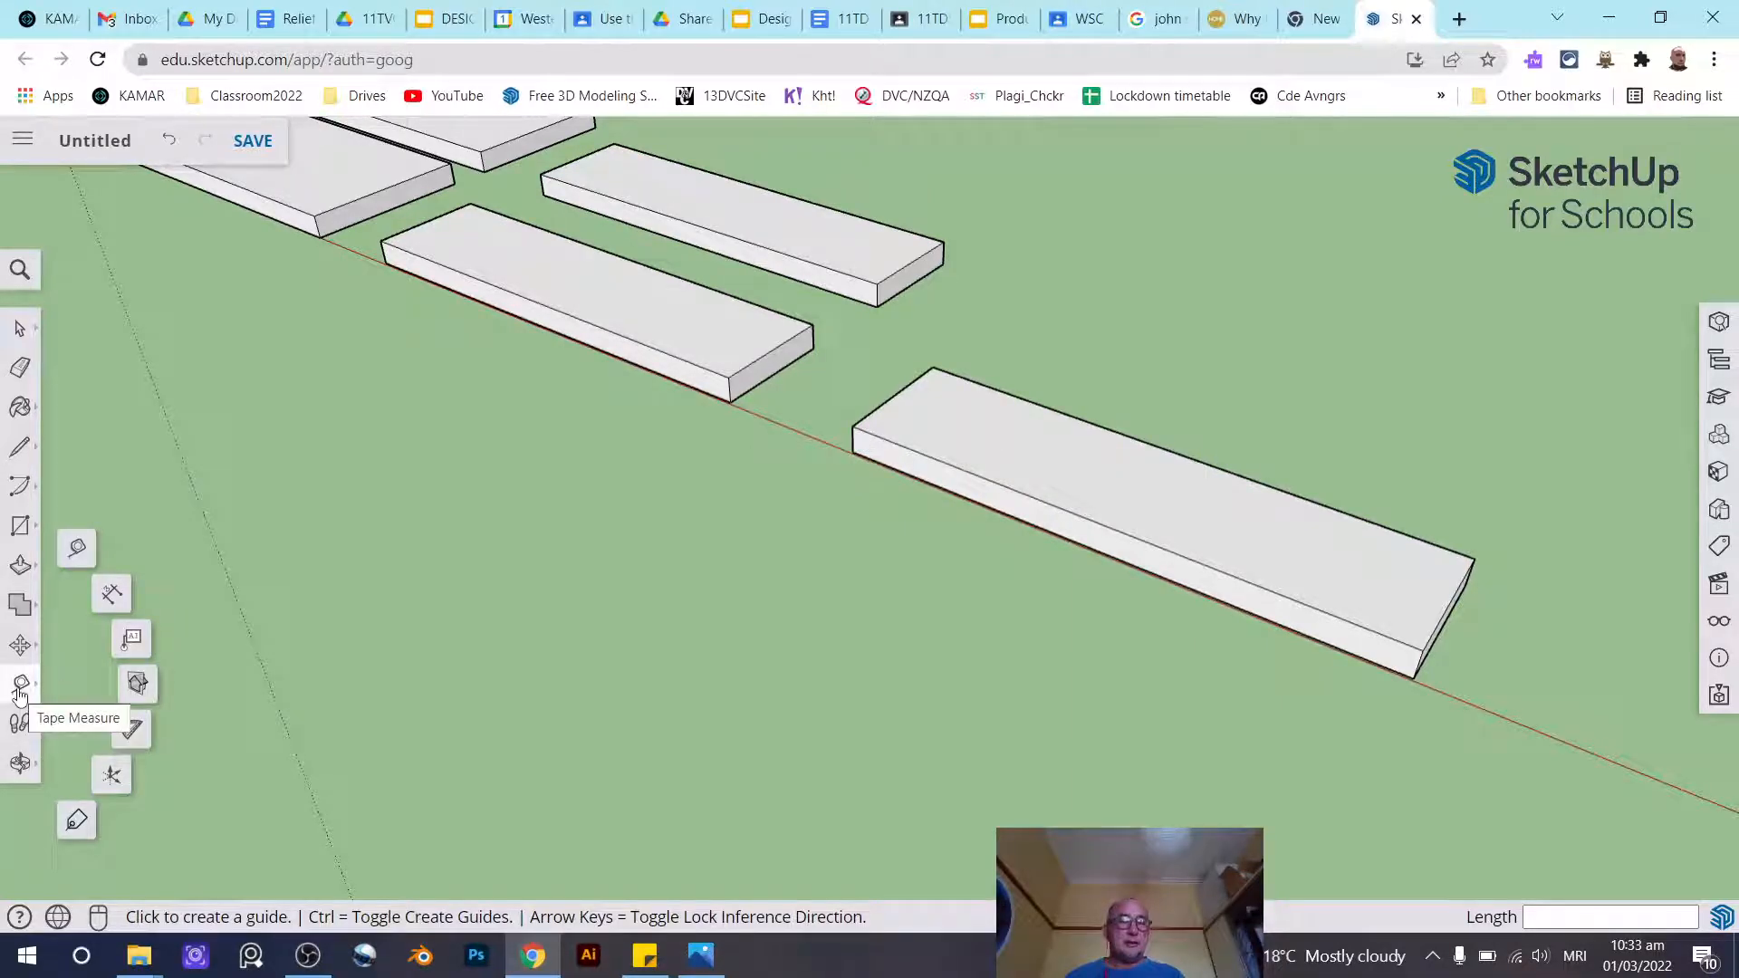
{"action": "left_click", "coordinate": [852, 452]}
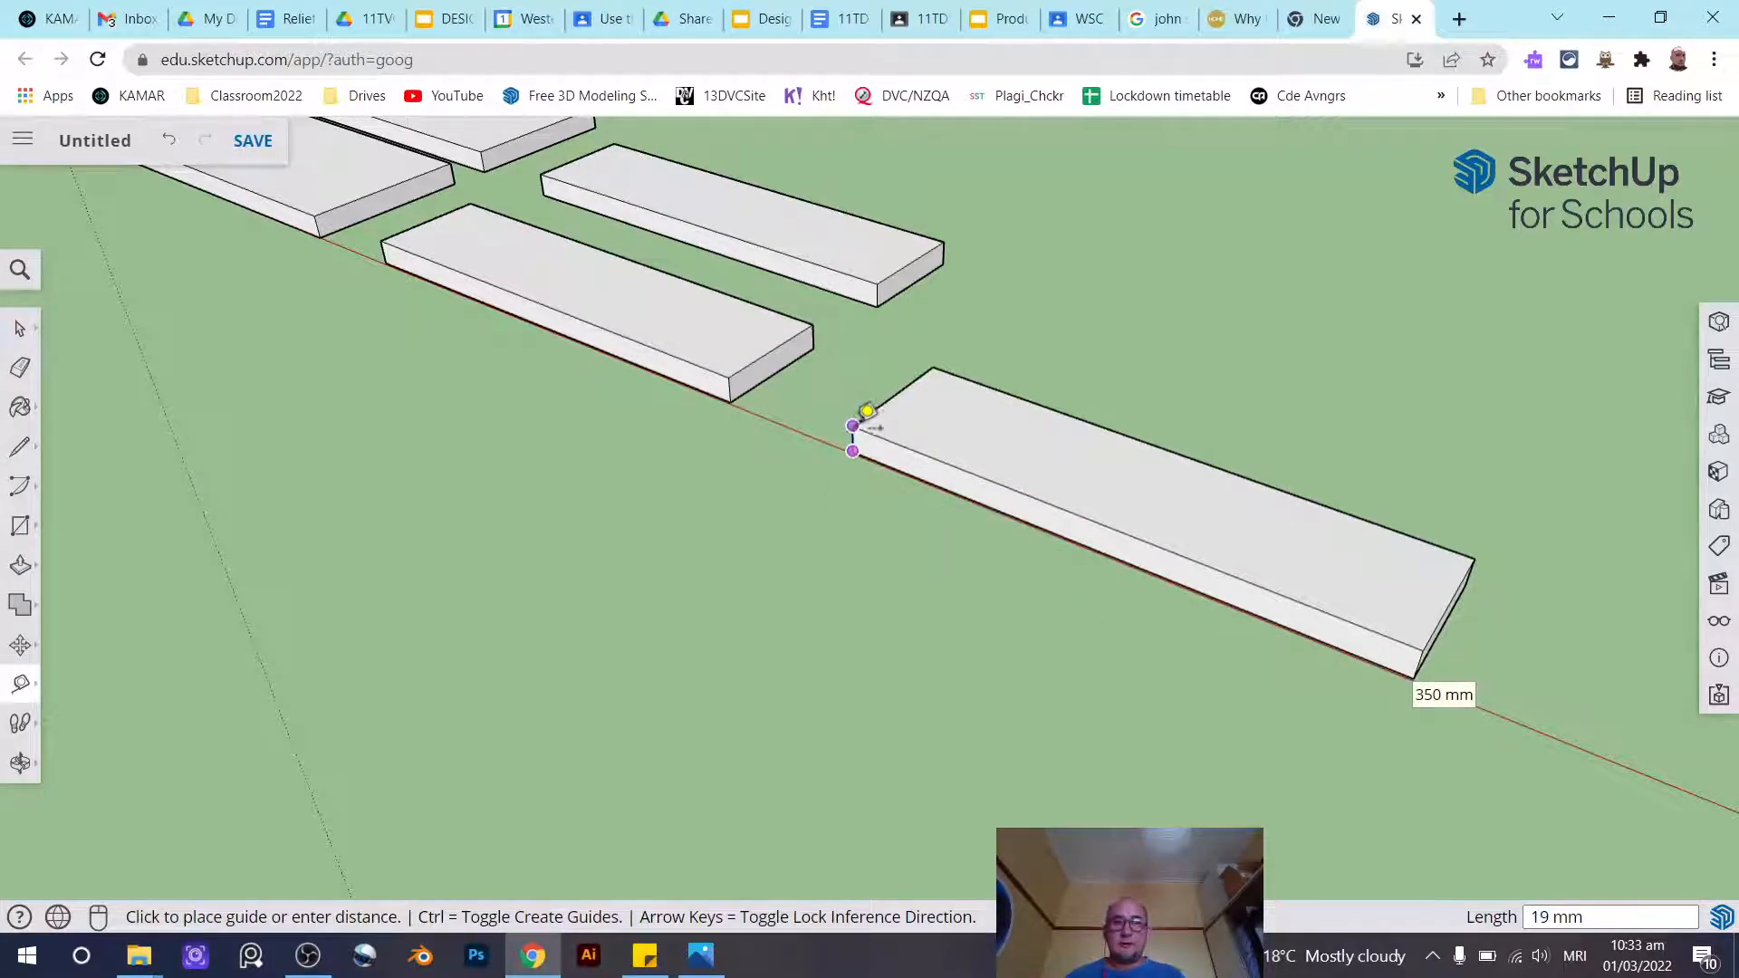
{"action": "left_click", "coordinate": [868, 411]}
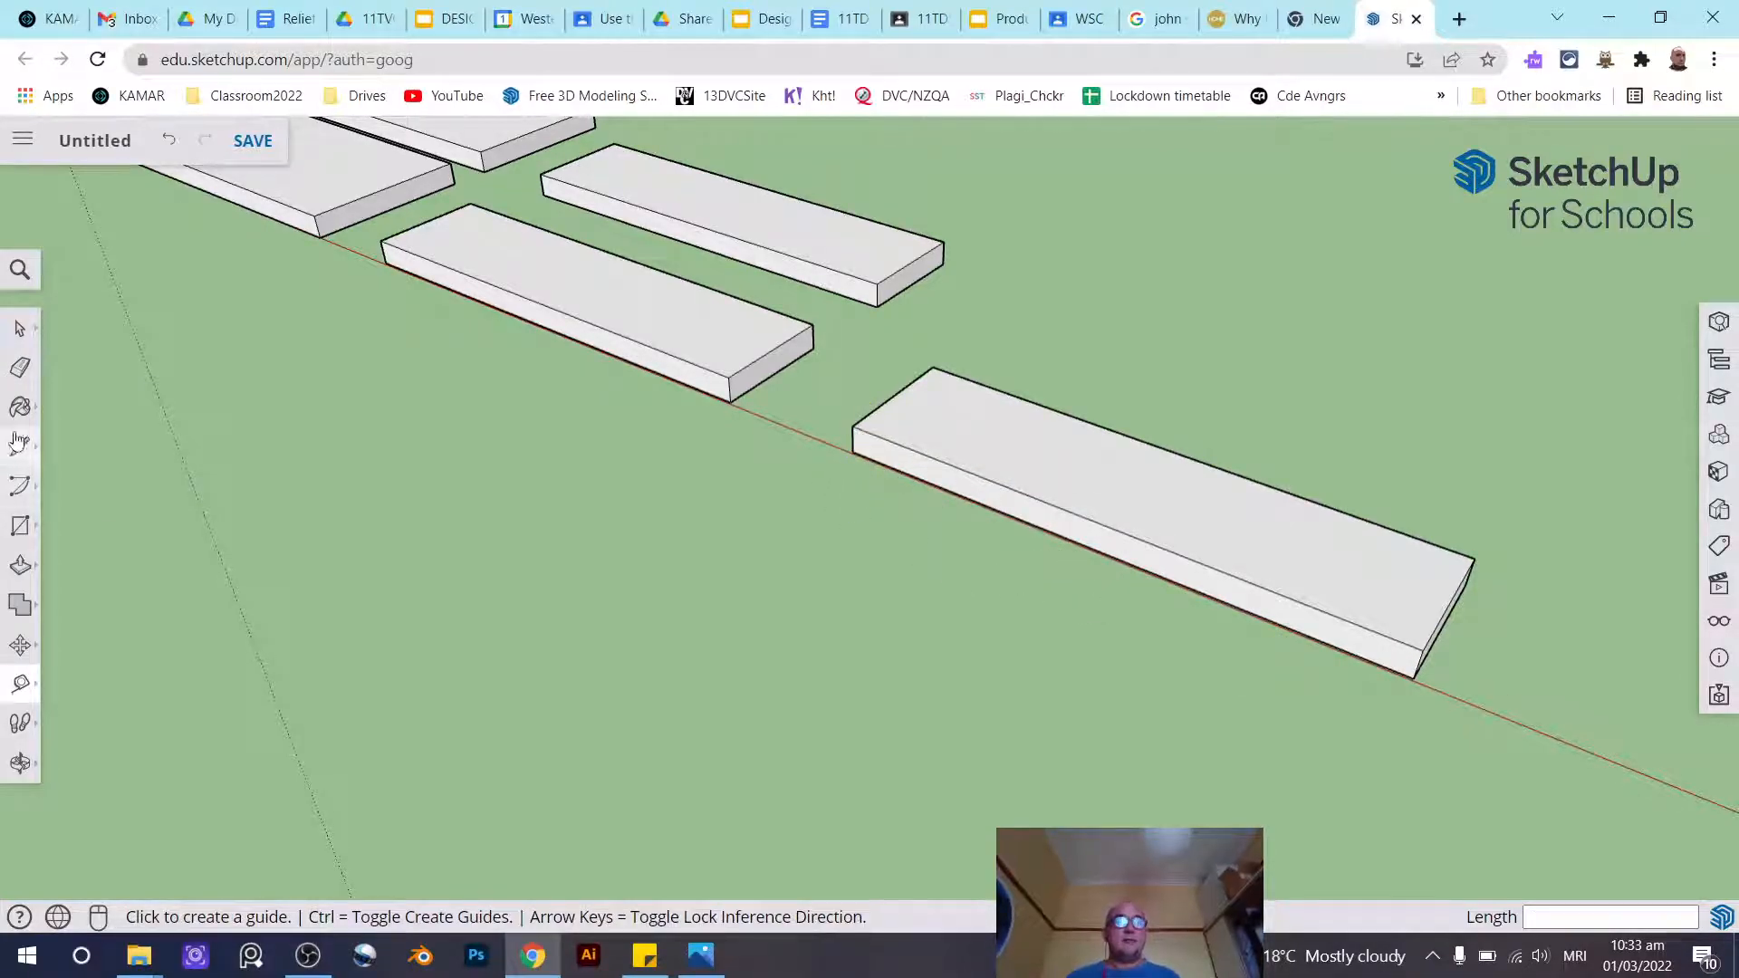
Copy the leg piece from its bottom corner about 117 mm along the green axis and array the copy with x3
{"action": "left_click", "coordinate": [36, 343]}
{"action": "scroll", "coordinate": [929, 649], "scroll_direction": "down", "scroll_amount": 3}
{"action": "middle_click_drag", "start_coordinate": [929, 649], "coordinate": [1192, 613]}
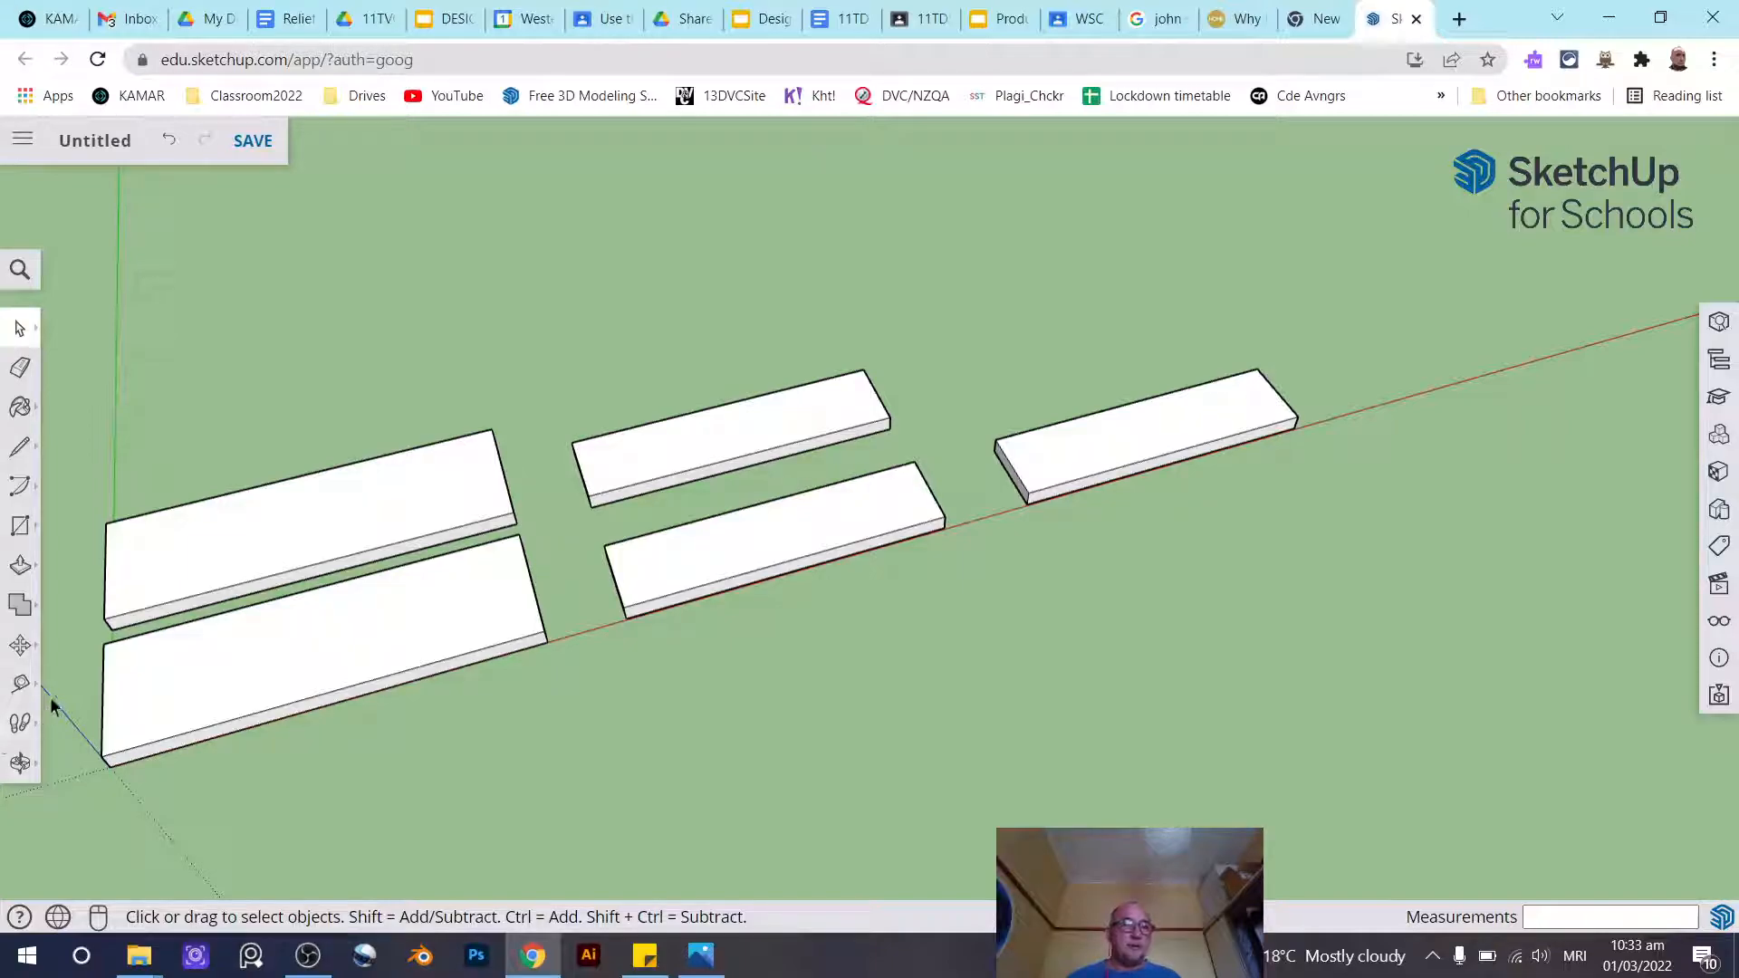
{"action": "left_click", "coordinate": [20, 654]}
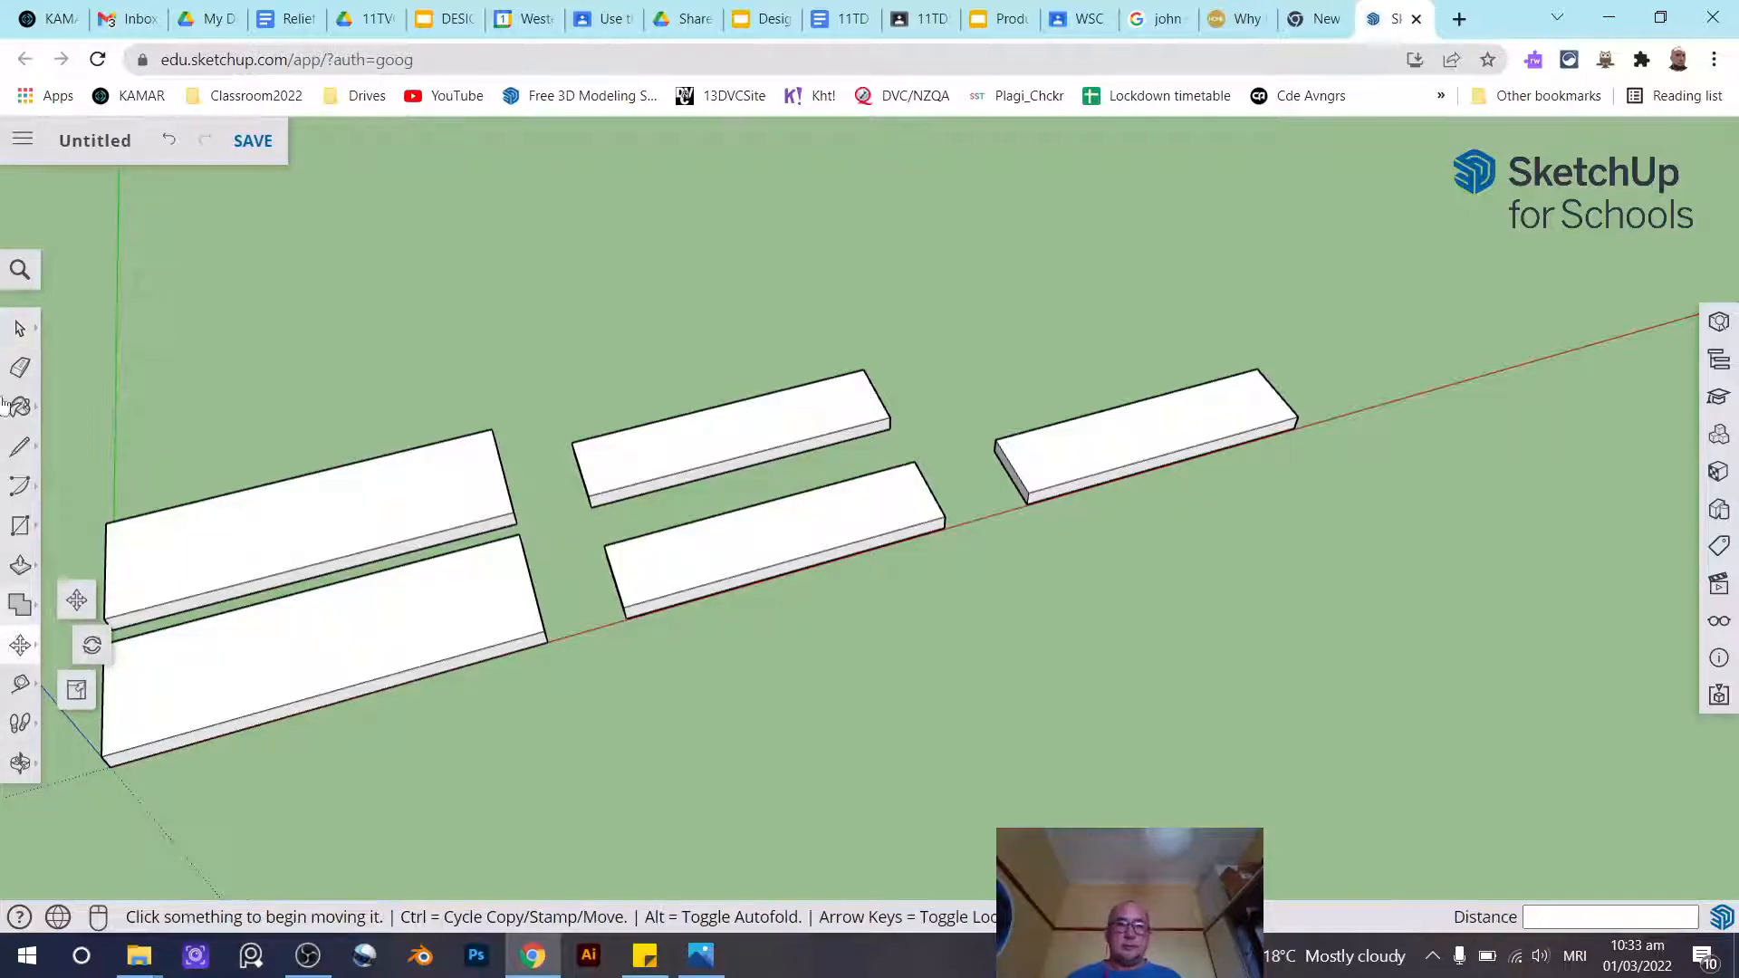
{"action": "left_click", "coordinate": [20, 328]}
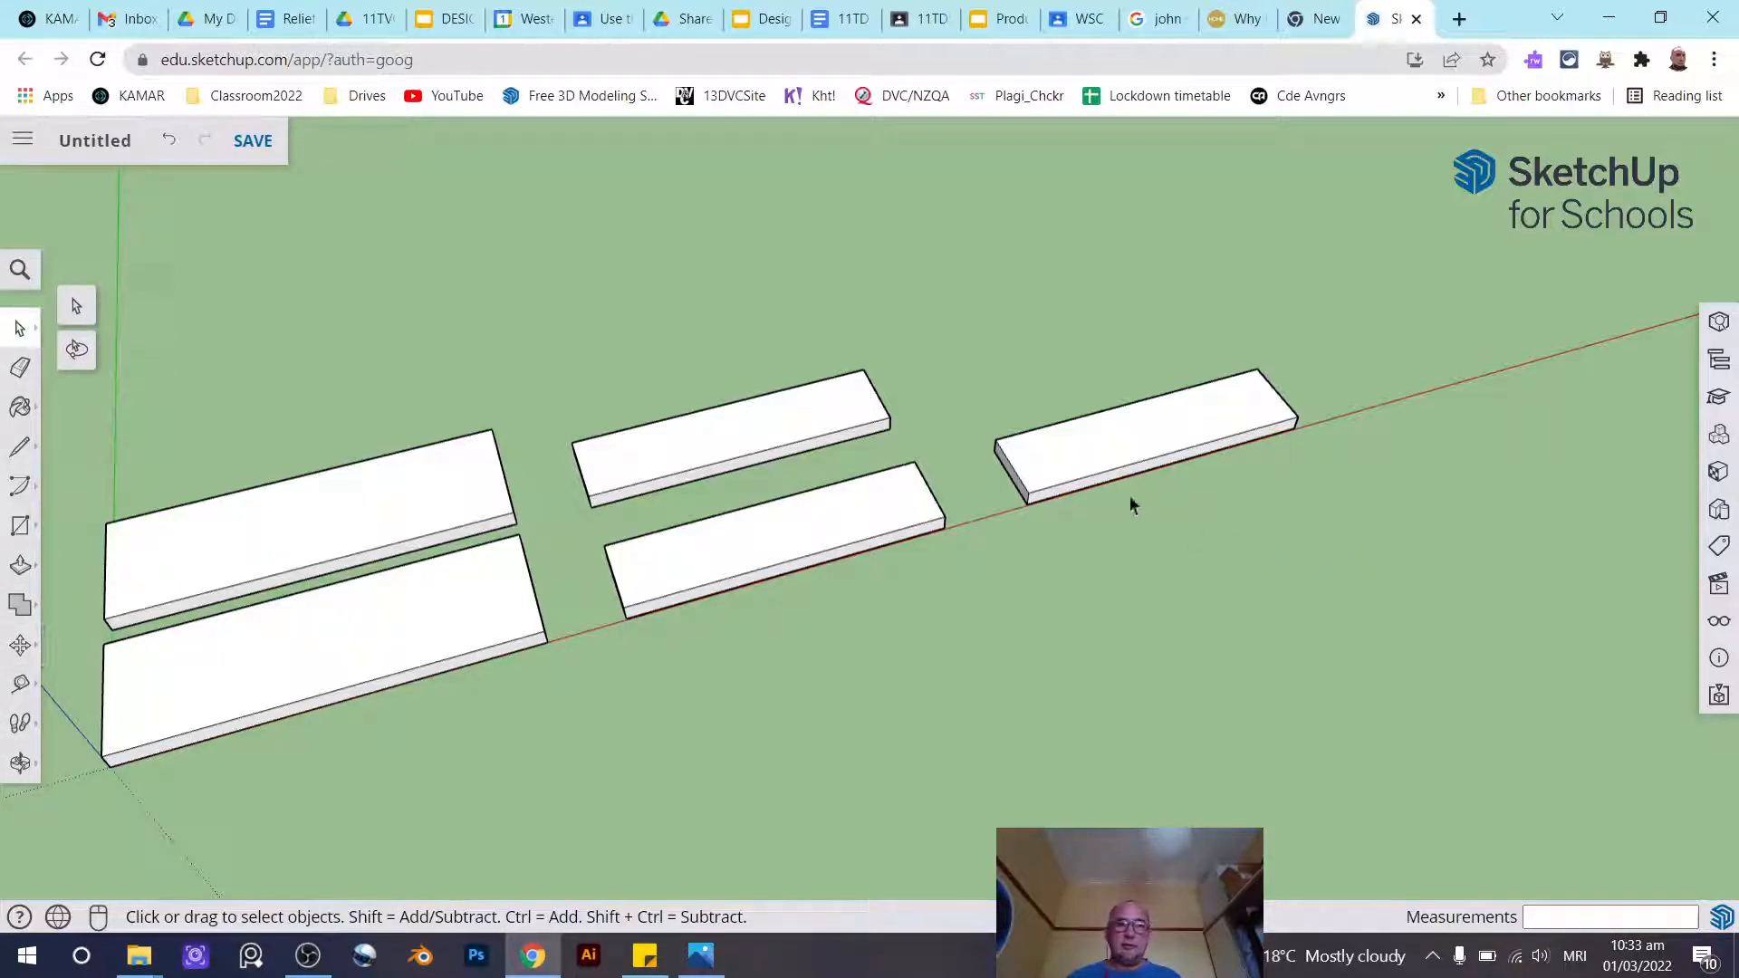
{"action": "left_click", "coordinate": [21, 654]}
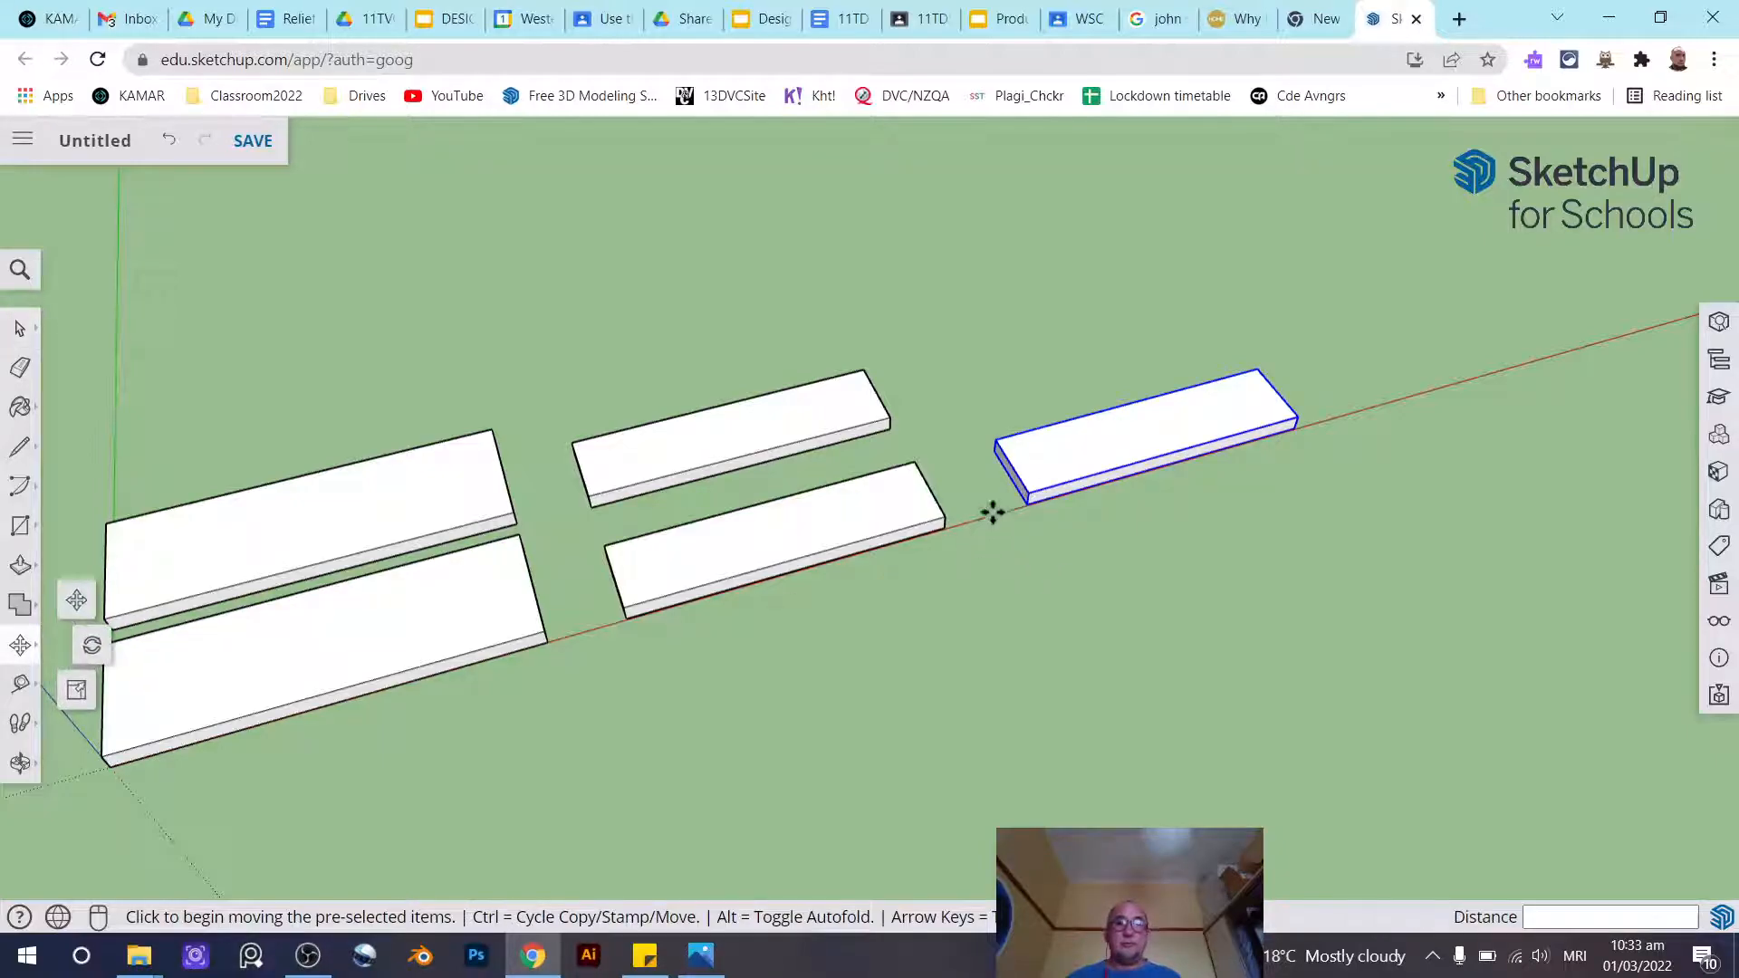
{"action": "left_click", "coordinate": [1027, 504]}
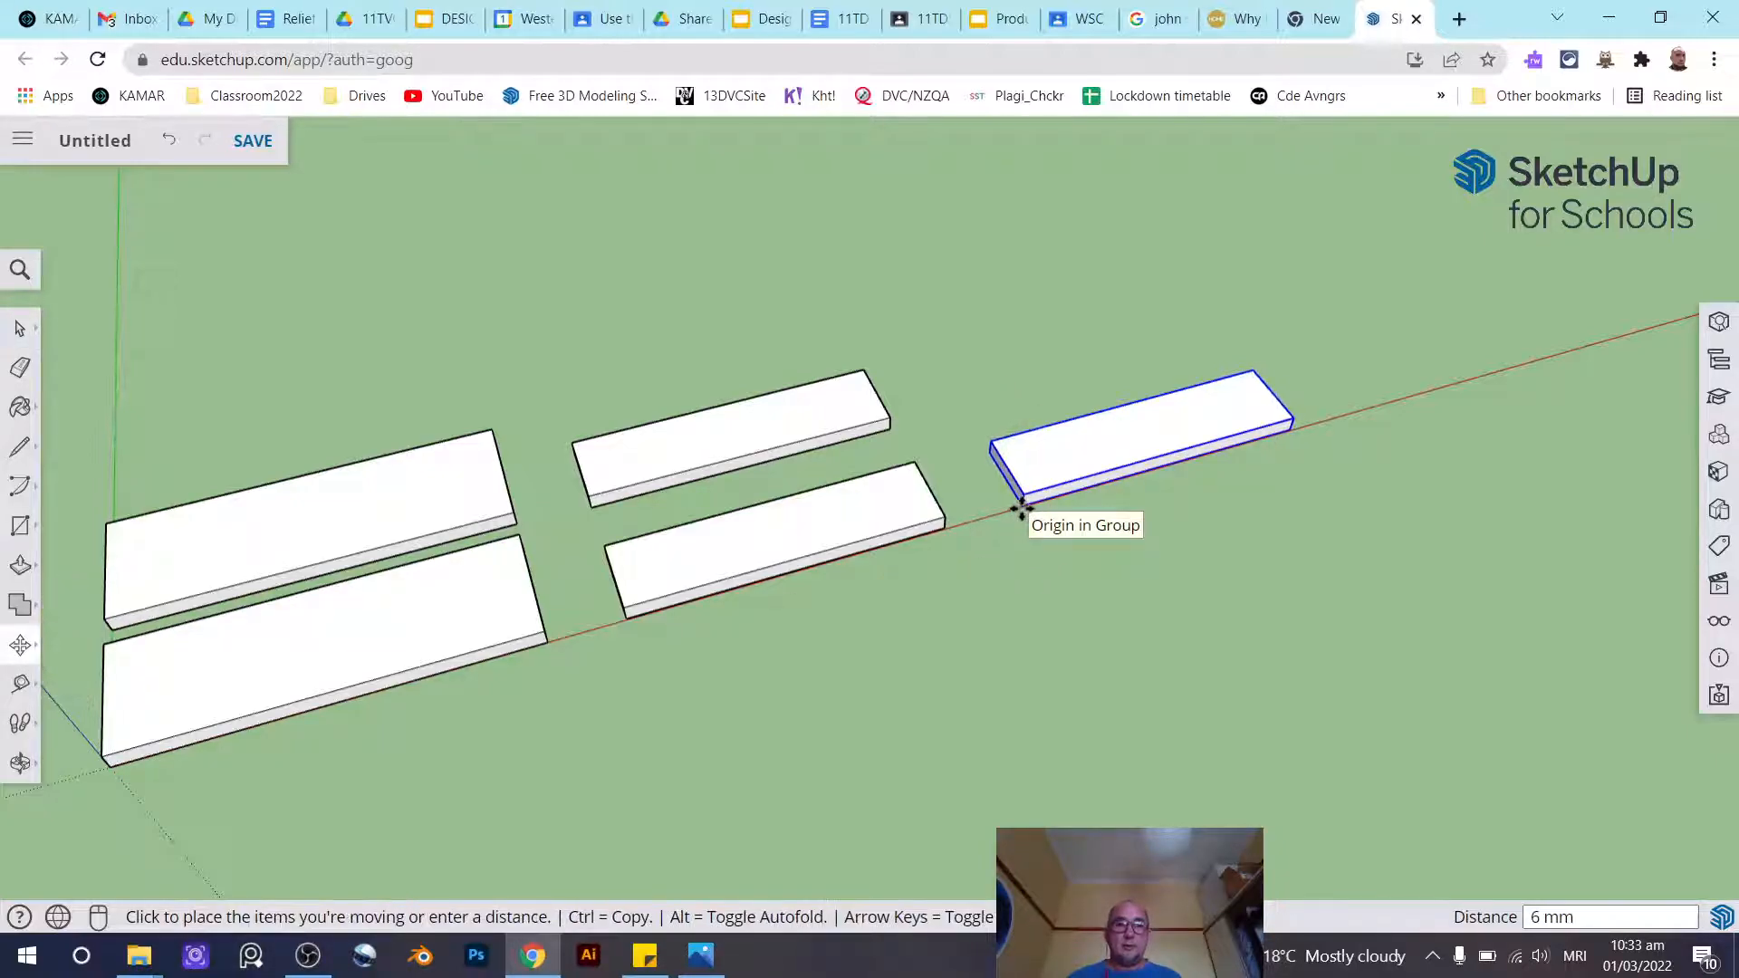
{"action": "key", "text": "ctrl"}
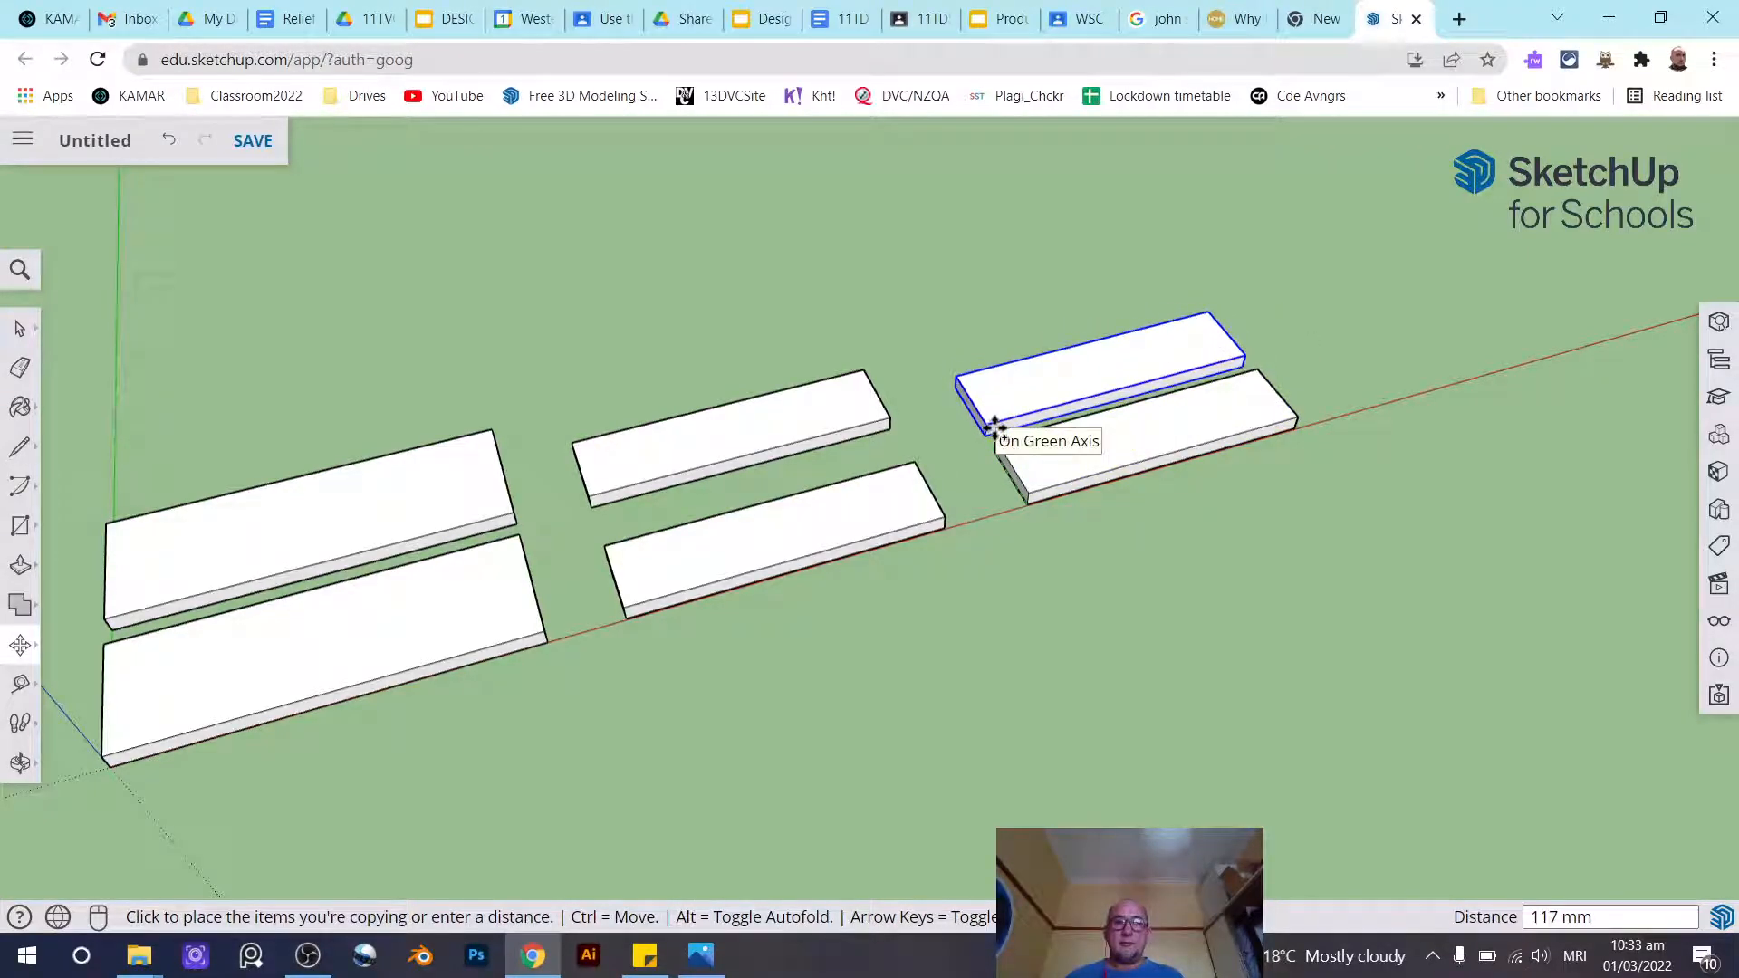
{"action": "left_click", "coordinate": [995, 426]}
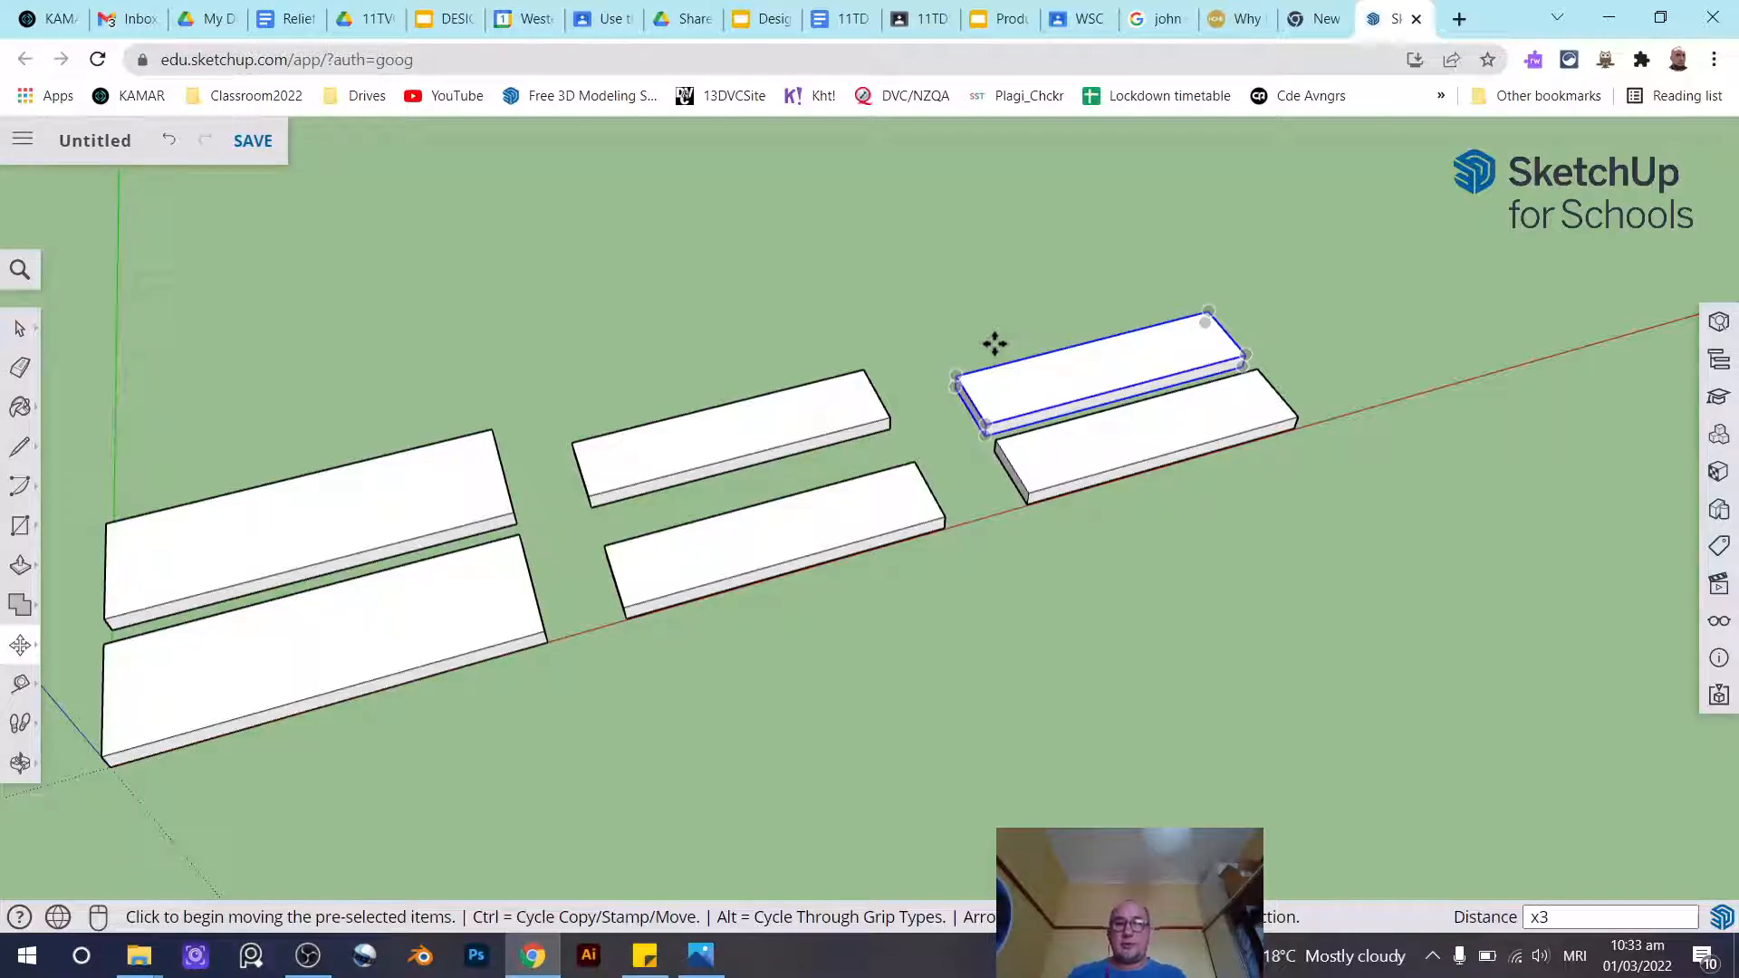
{"action": "key", "text": "Return"}
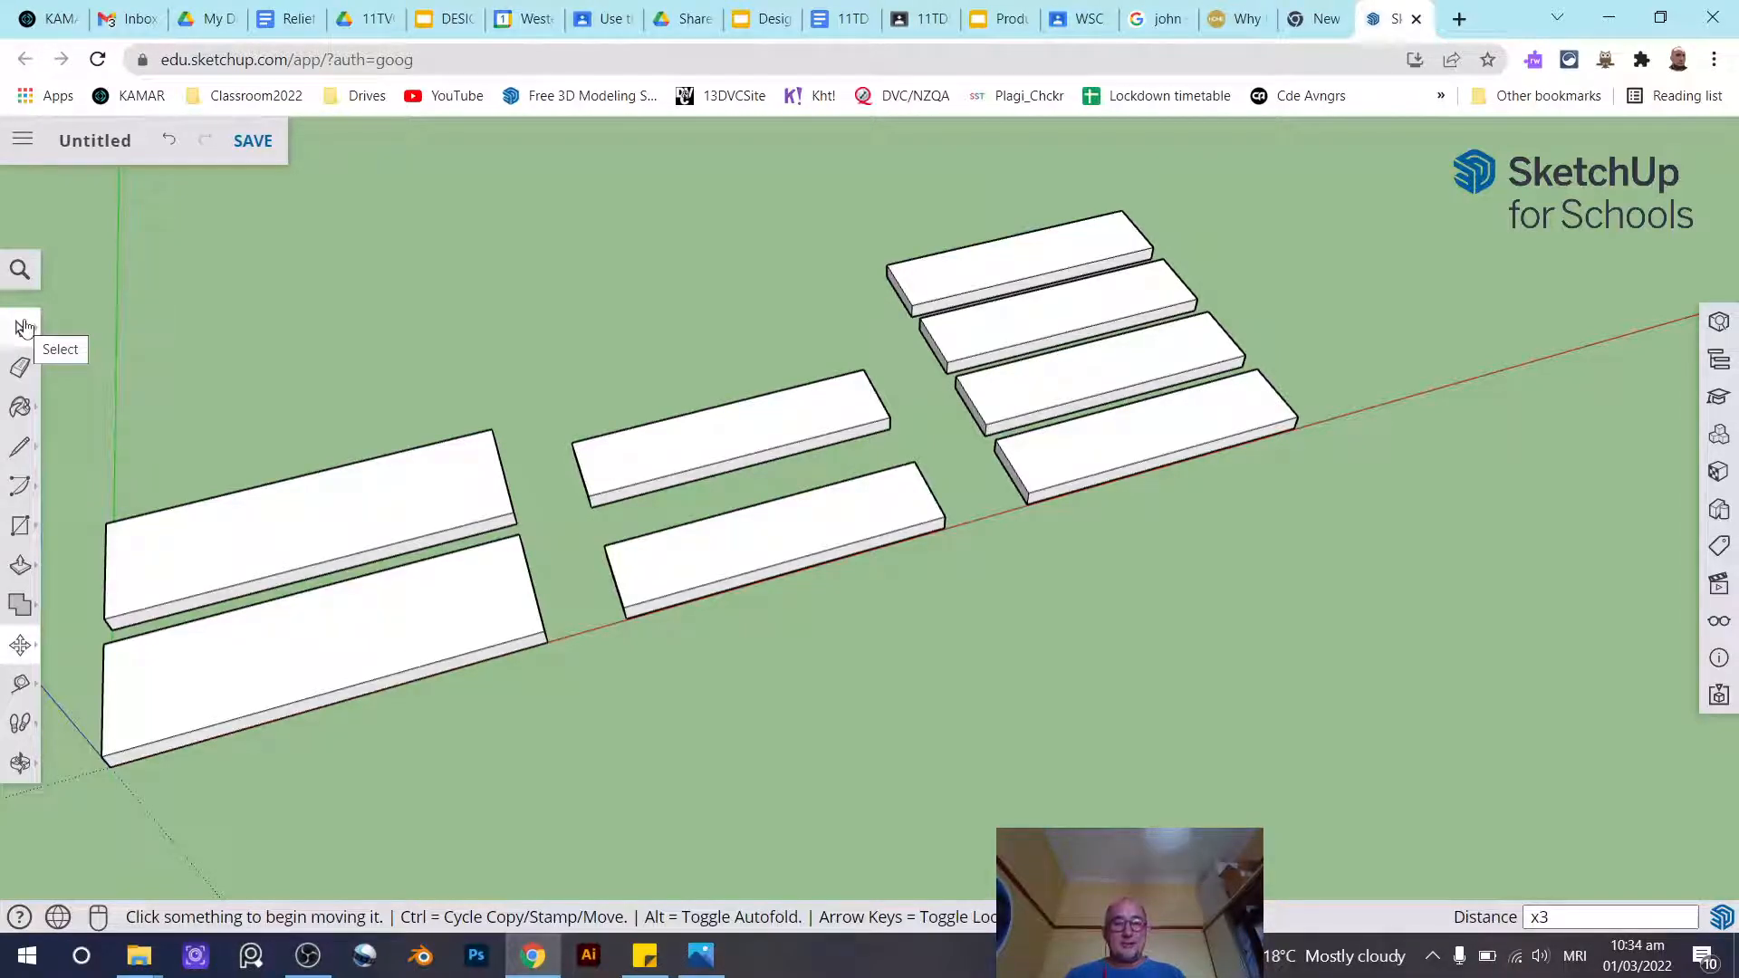
Try the leg-piece array with x10 and x100 copies, and set it back to x3
{"action": "key", "text": "BackSpace"}
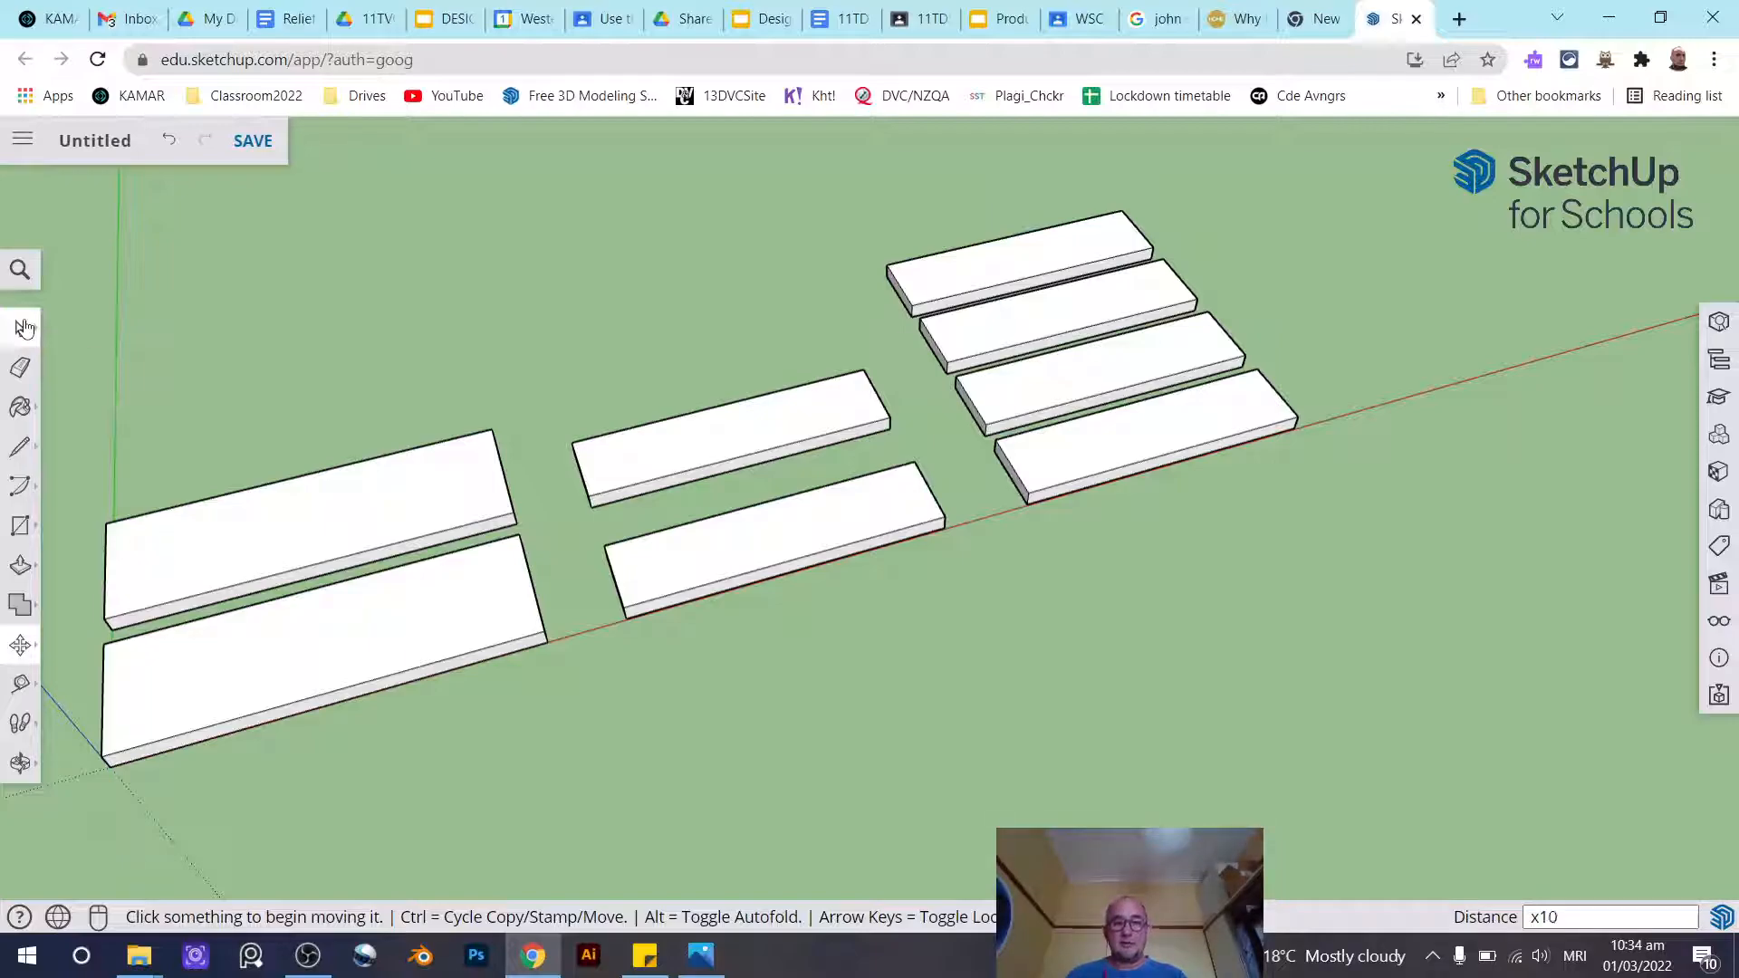
{"action": "key", "text": "Return"}
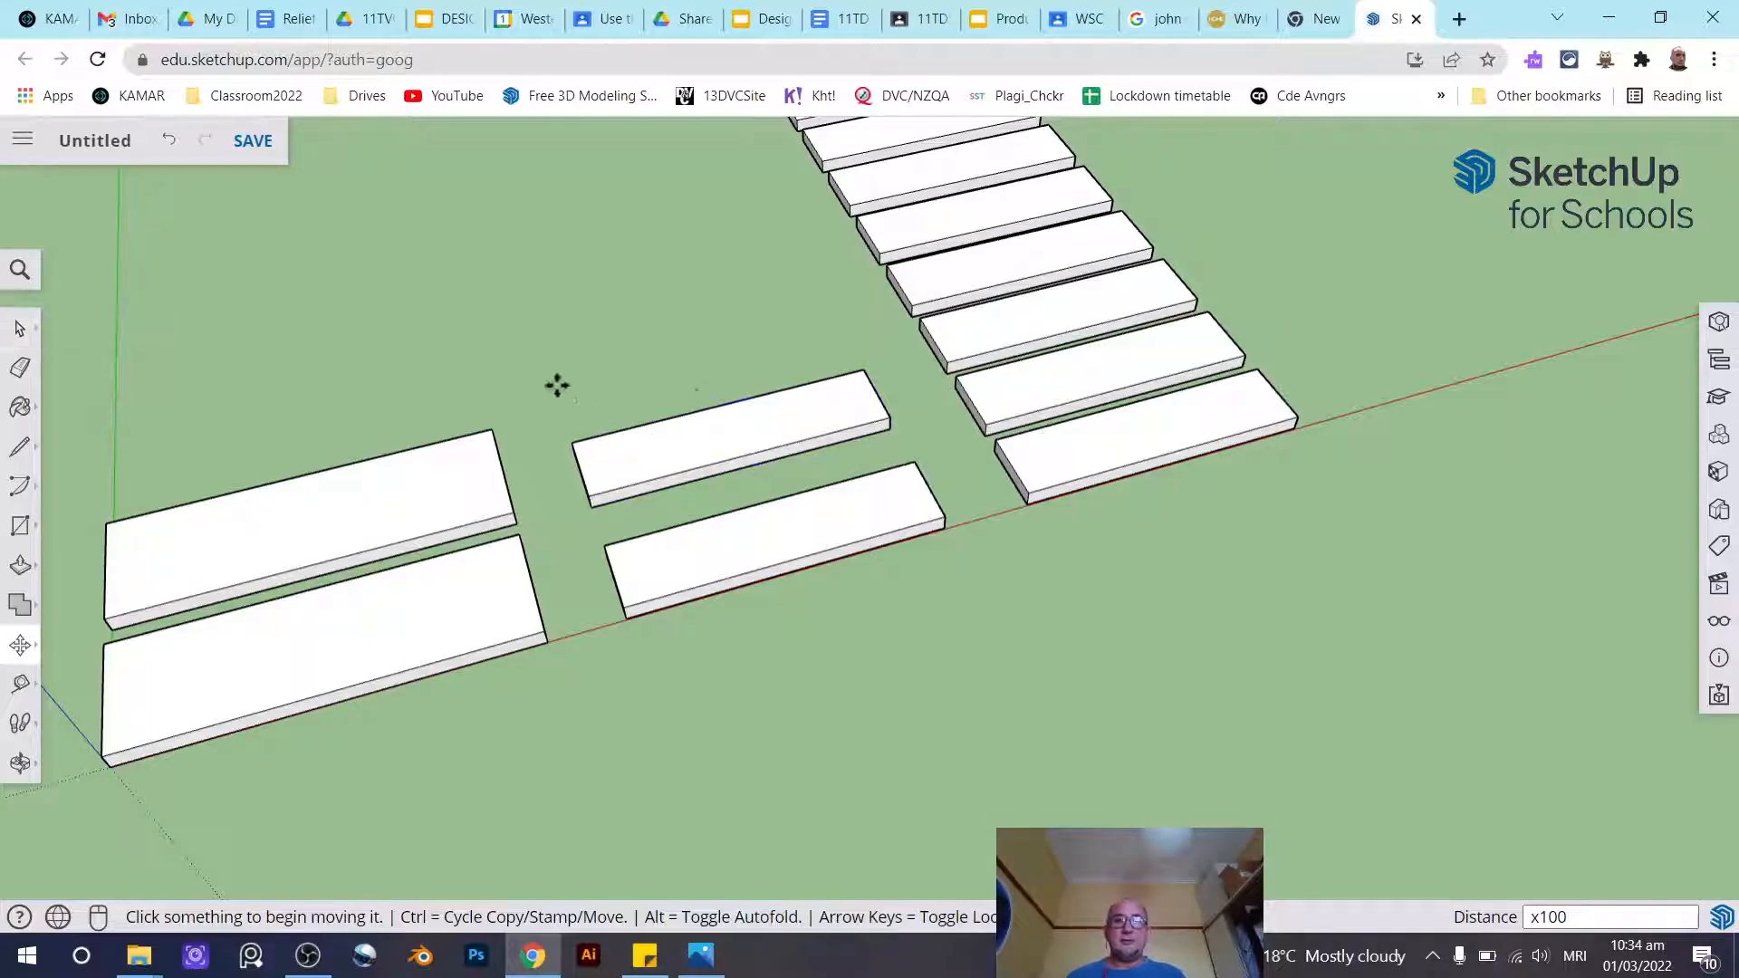
{"action": "scroll", "coordinate": [1123, 580], "scroll_direction": "down", "scroll_amount": 10}
{"action": "scroll", "coordinate": [1116, 598], "scroll_direction": "up", "scroll_amount": 6}
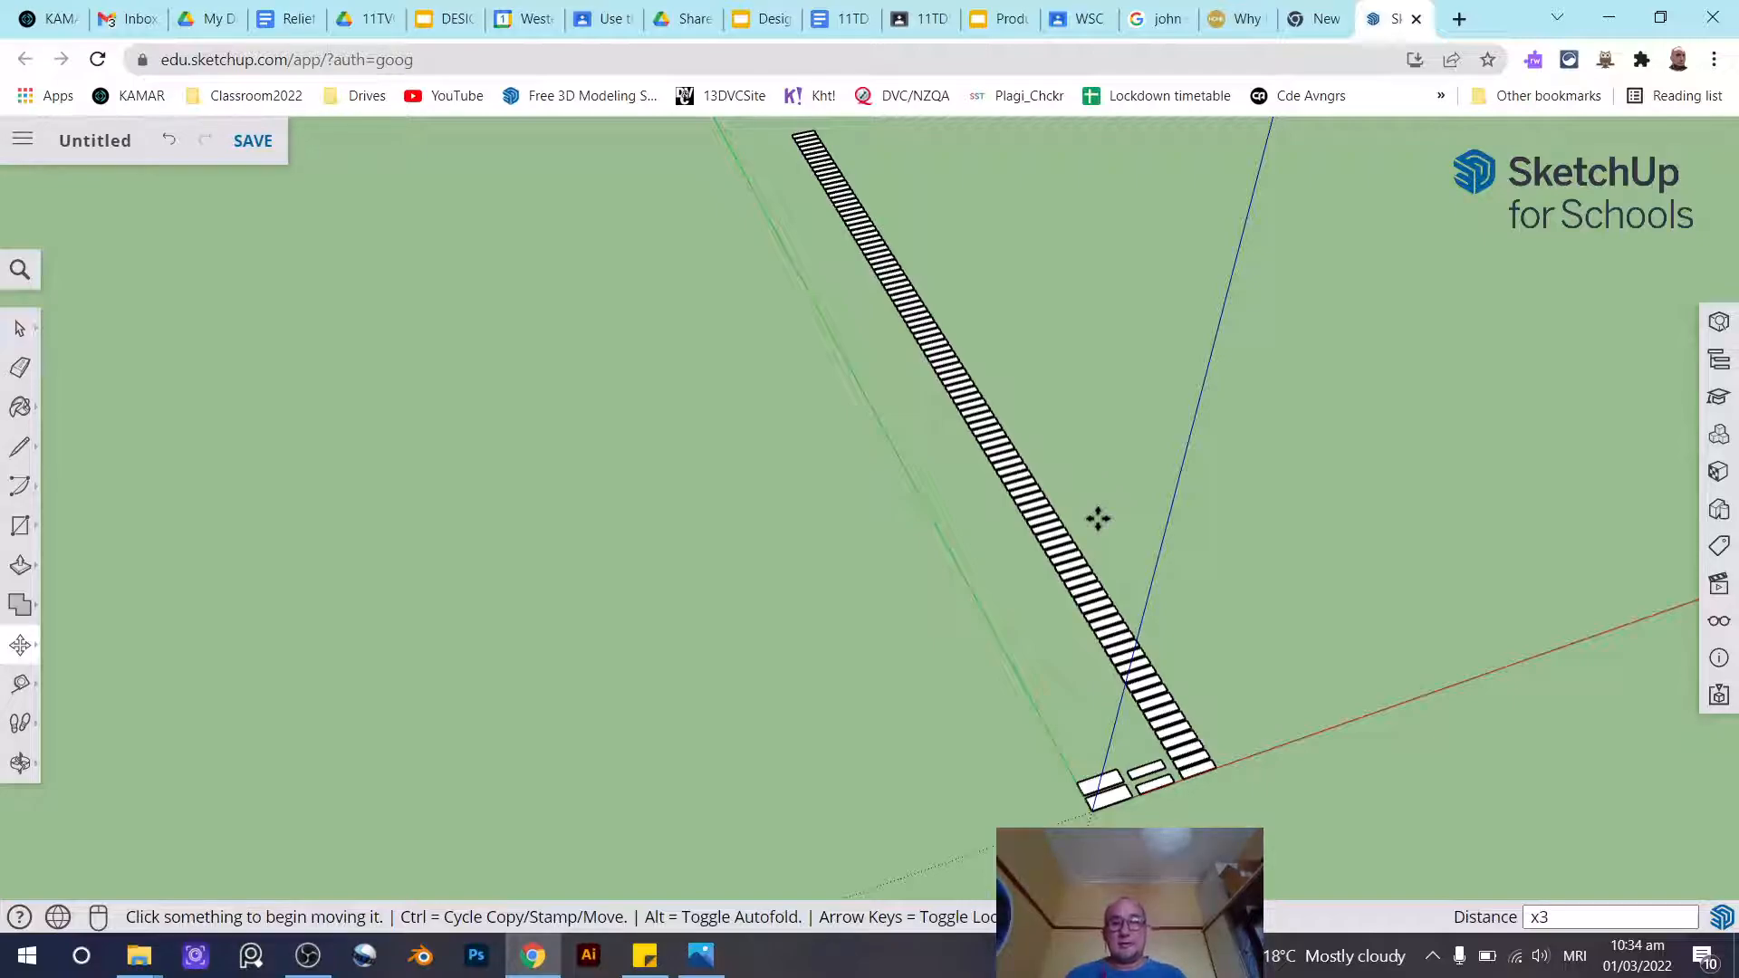
{"action": "key", "text": "Return"}
{"action": "scroll", "coordinate": [1177, 797], "scroll_direction": "up", "scroll_amount": 3}
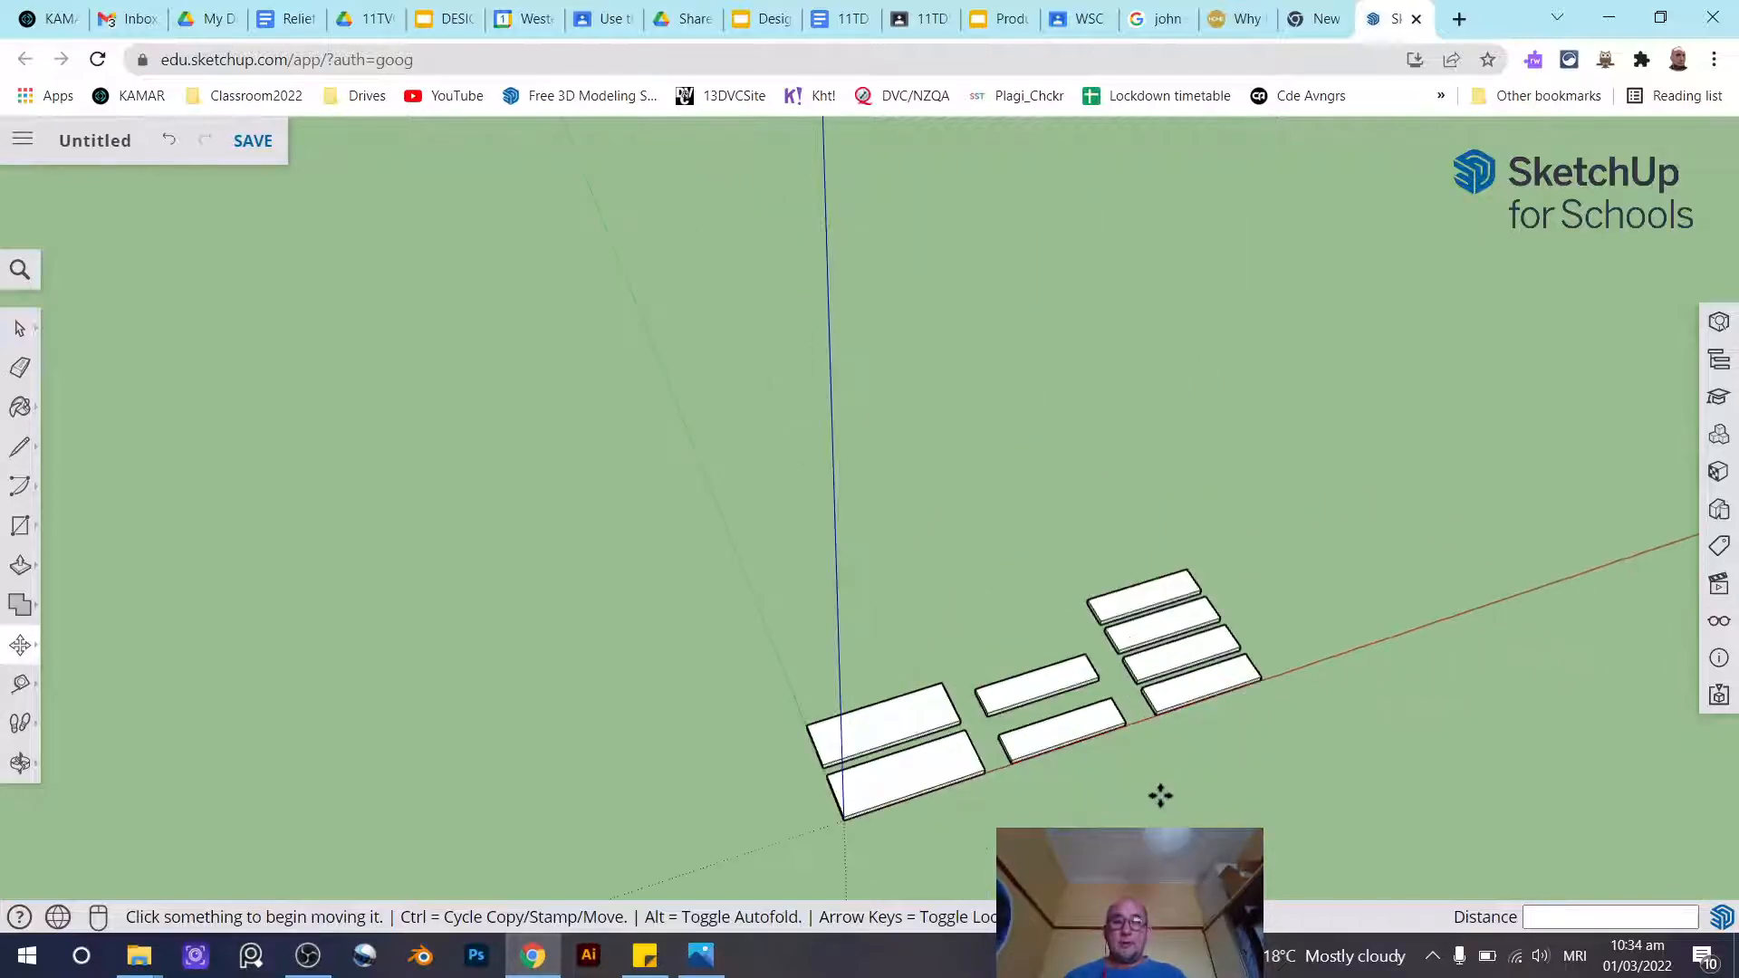
Move the second top board along the green axis by its bottom corner until it butts against the first top board
{"action": "middle_click_drag", "start_coordinate": [1141, 769], "coordinate": [634, 544]}
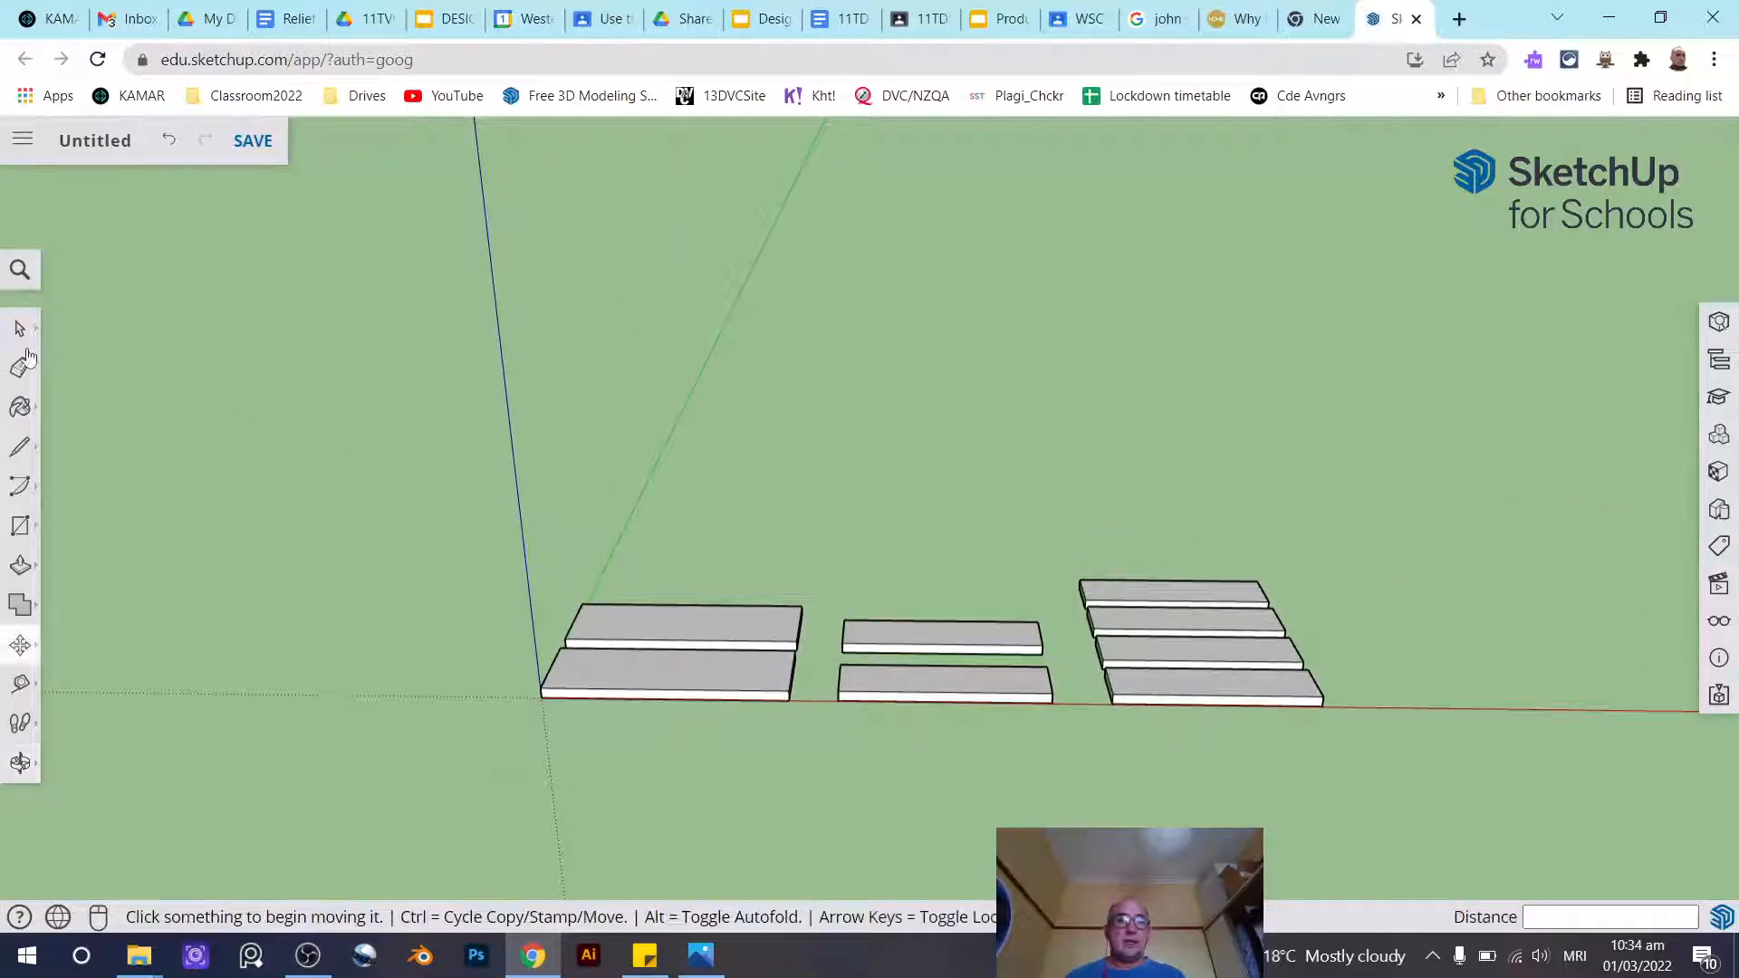
{"action": "left_click", "coordinate": [20, 328]}
{"action": "middle_click_drag", "start_coordinate": [885, 649], "coordinate": [1183, 706]}
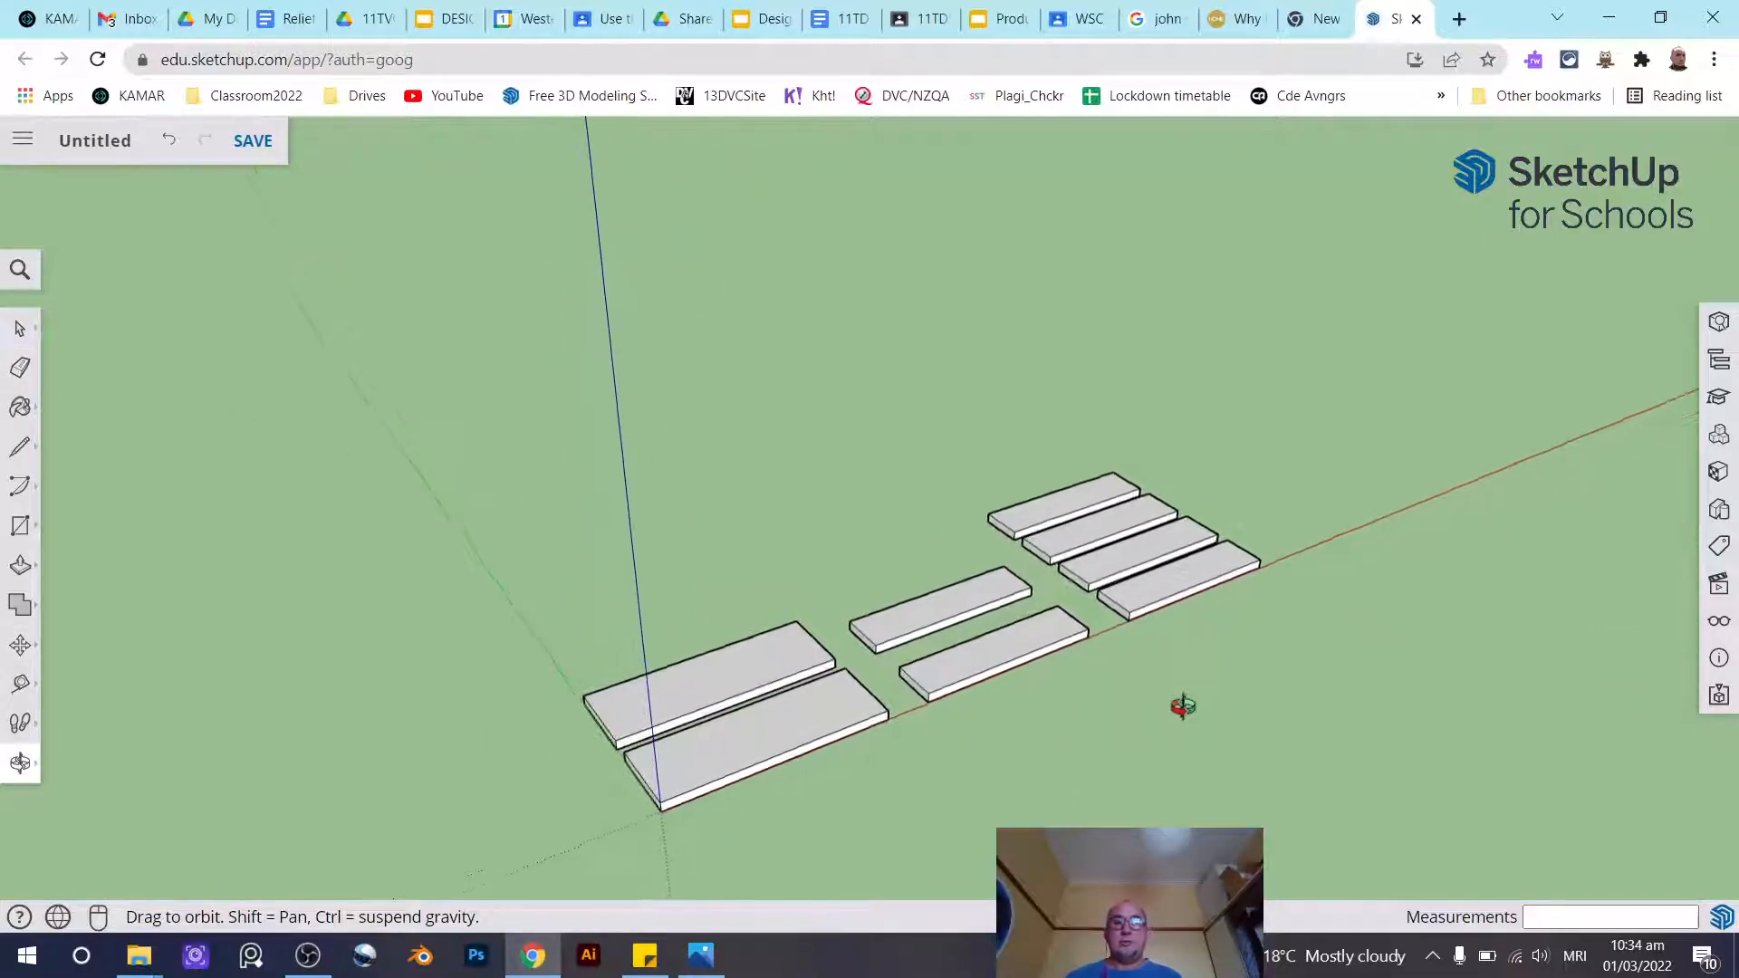
{"action": "scroll", "coordinate": [623, 762], "scroll_direction": "up", "scroll_amount": 4}
{"action": "middle_click_drag", "start_coordinate": [851, 659], "coordinate": [688, 544]}
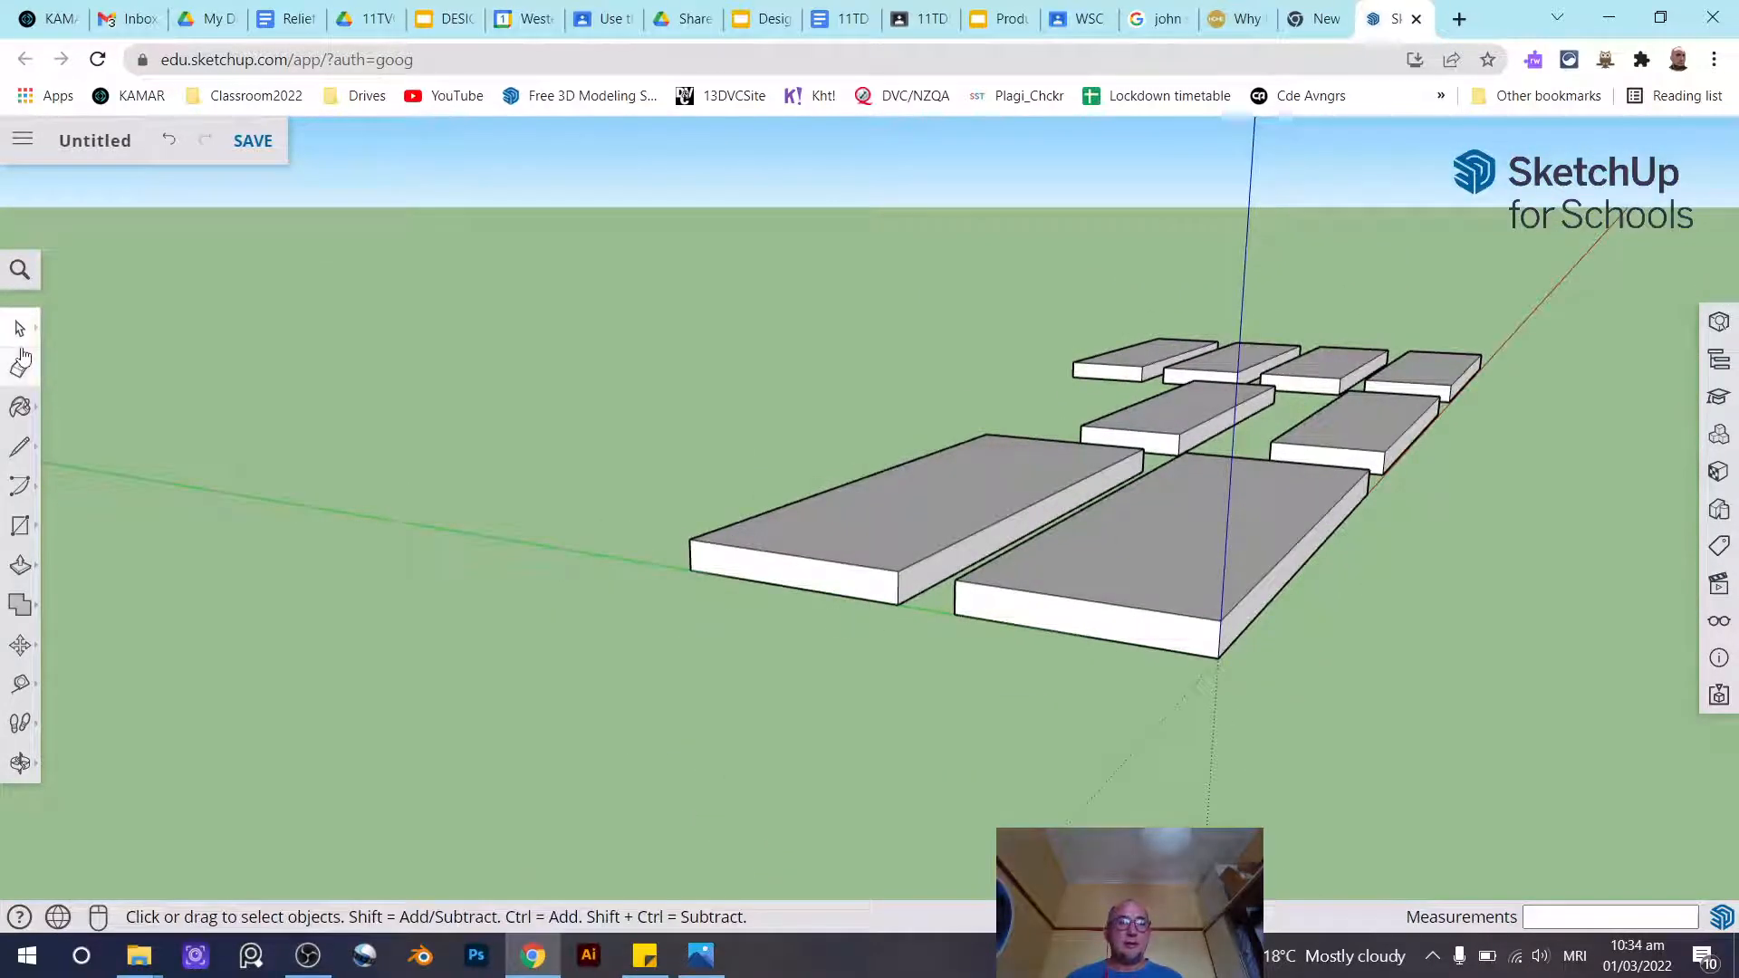
{"action": "left_click", "coordinate": [904, 589]}
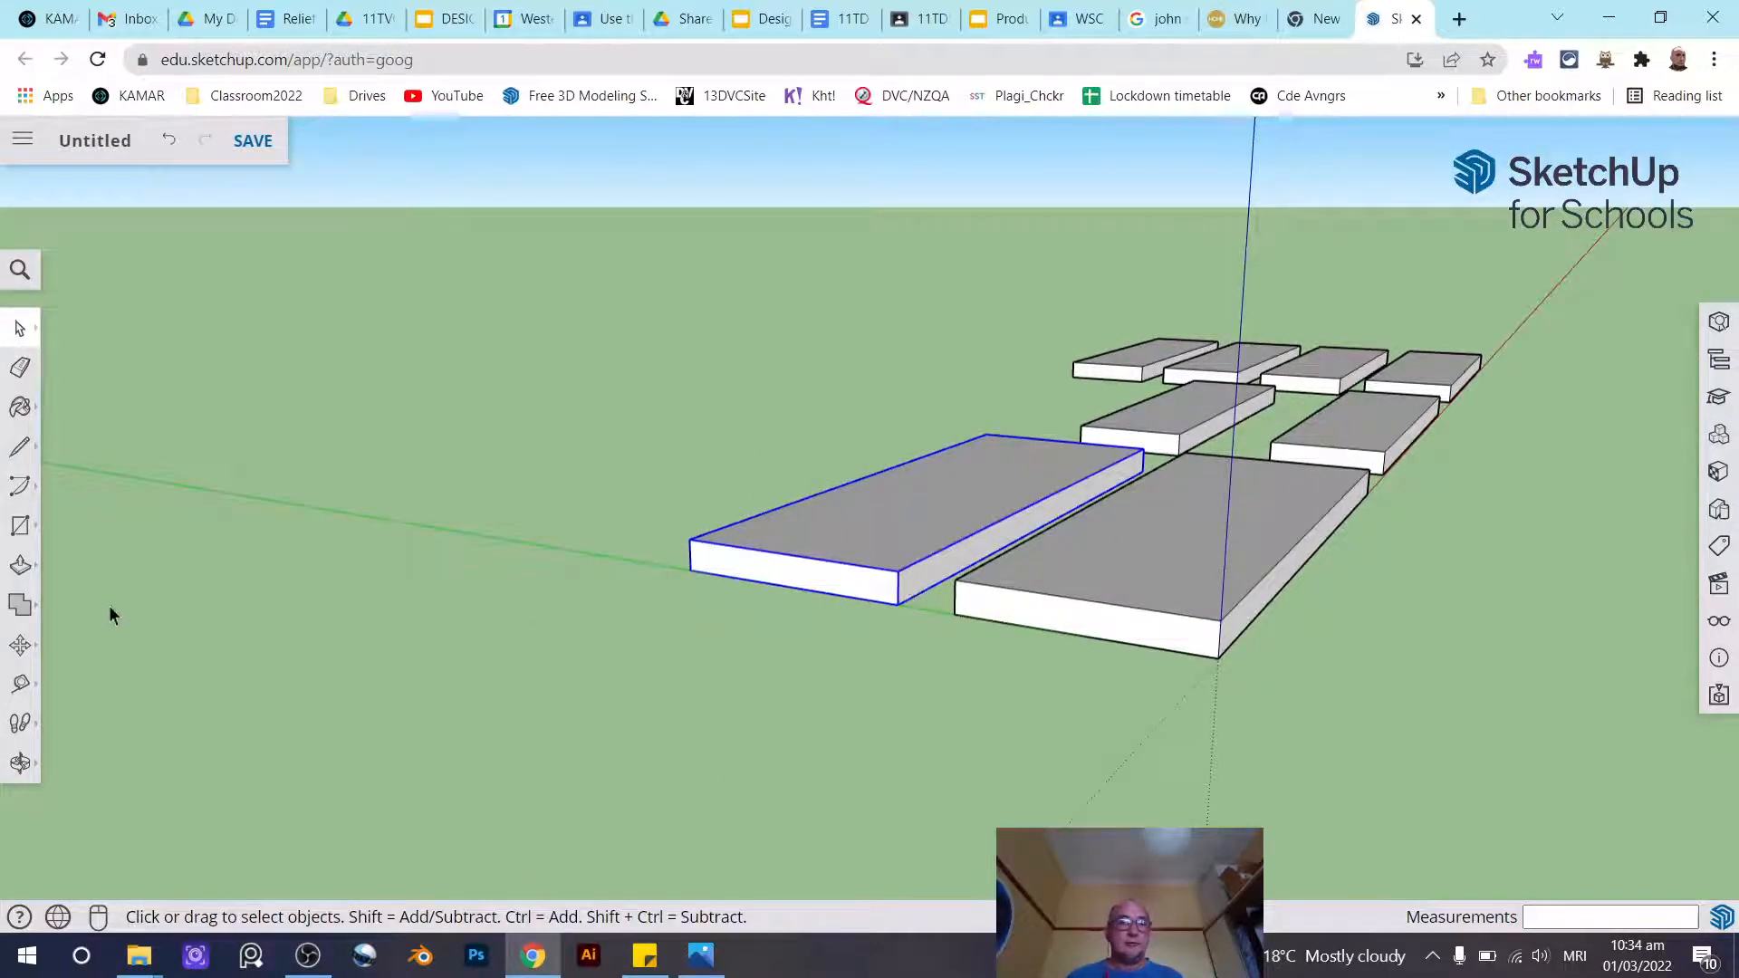
{"action": "left_click", "coordinate": [20, 645]}
{"action": "scroll", "coordinate": [927, 613], "scroll_direction": "up", "scroll_amount": 4}
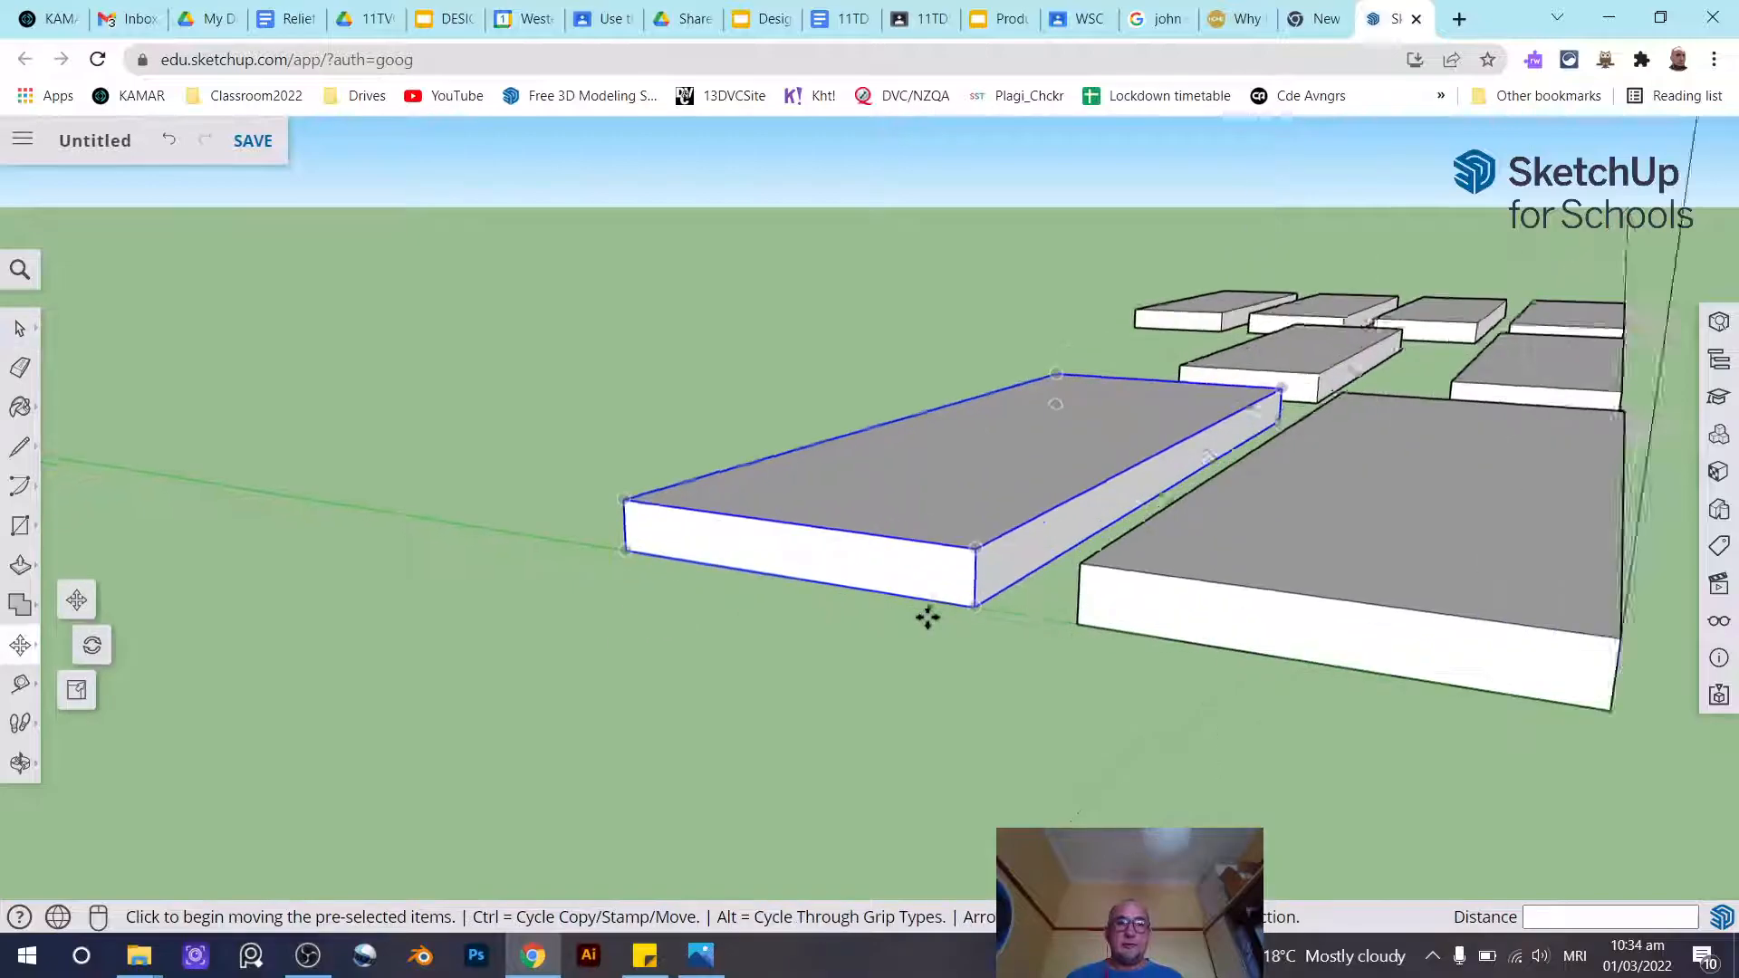
{"action": "left_click", "coordinate": [1034, 600]}
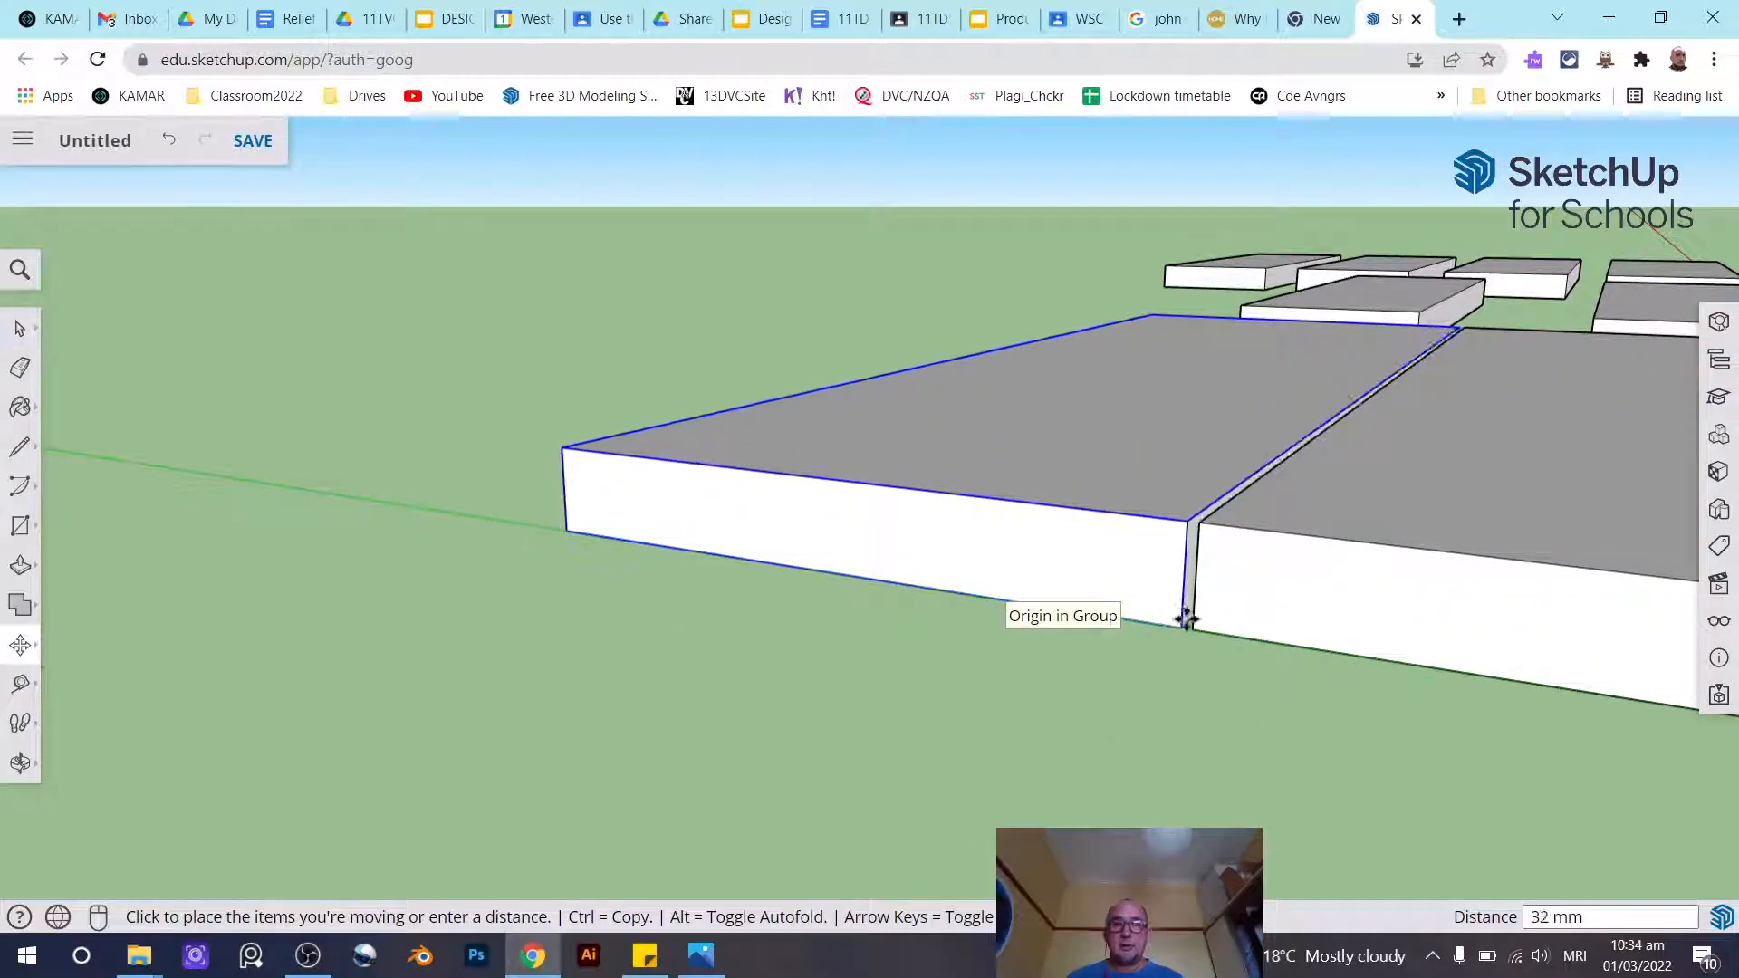
{"action": "left_click", "coordinate": [1193, 626]}
{"action": "left_click", "coordinate": [16, 342]}
{"action": "scroll", "coordinate": [493, 438], "scroll_direction": "down", "scroll_amount": 5}
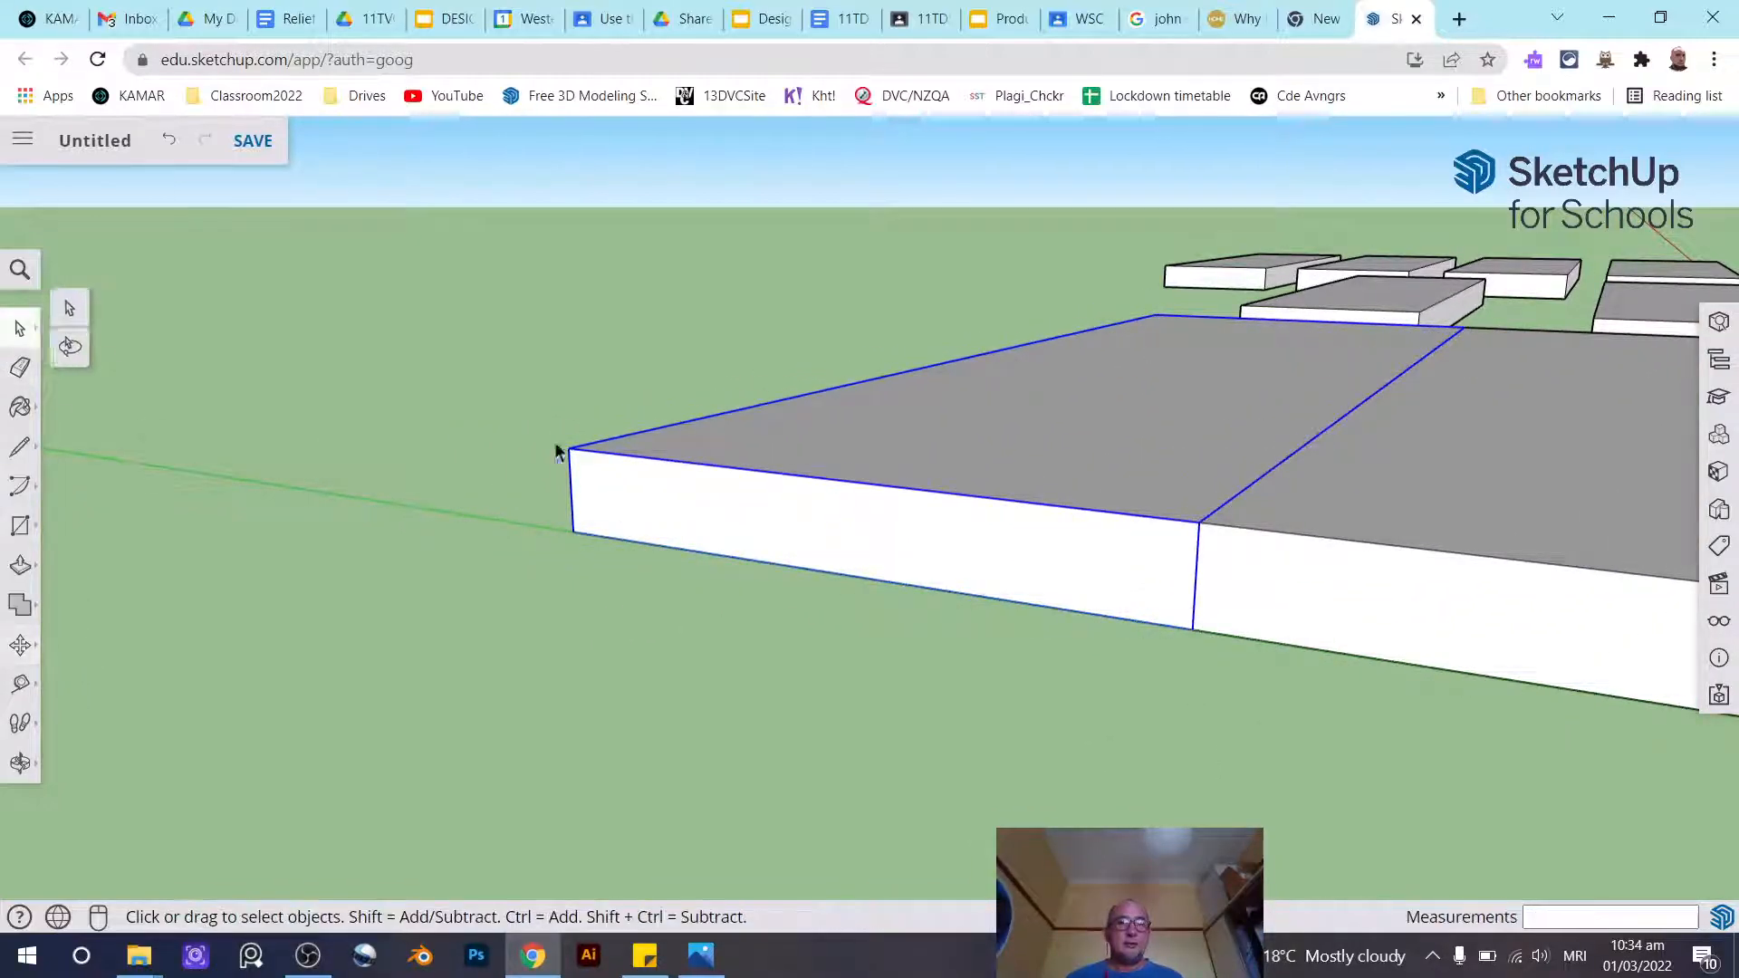
{"action": "middle_click_drag", "start_coordinate": [622, 489], "coordinate": [477, 640]}
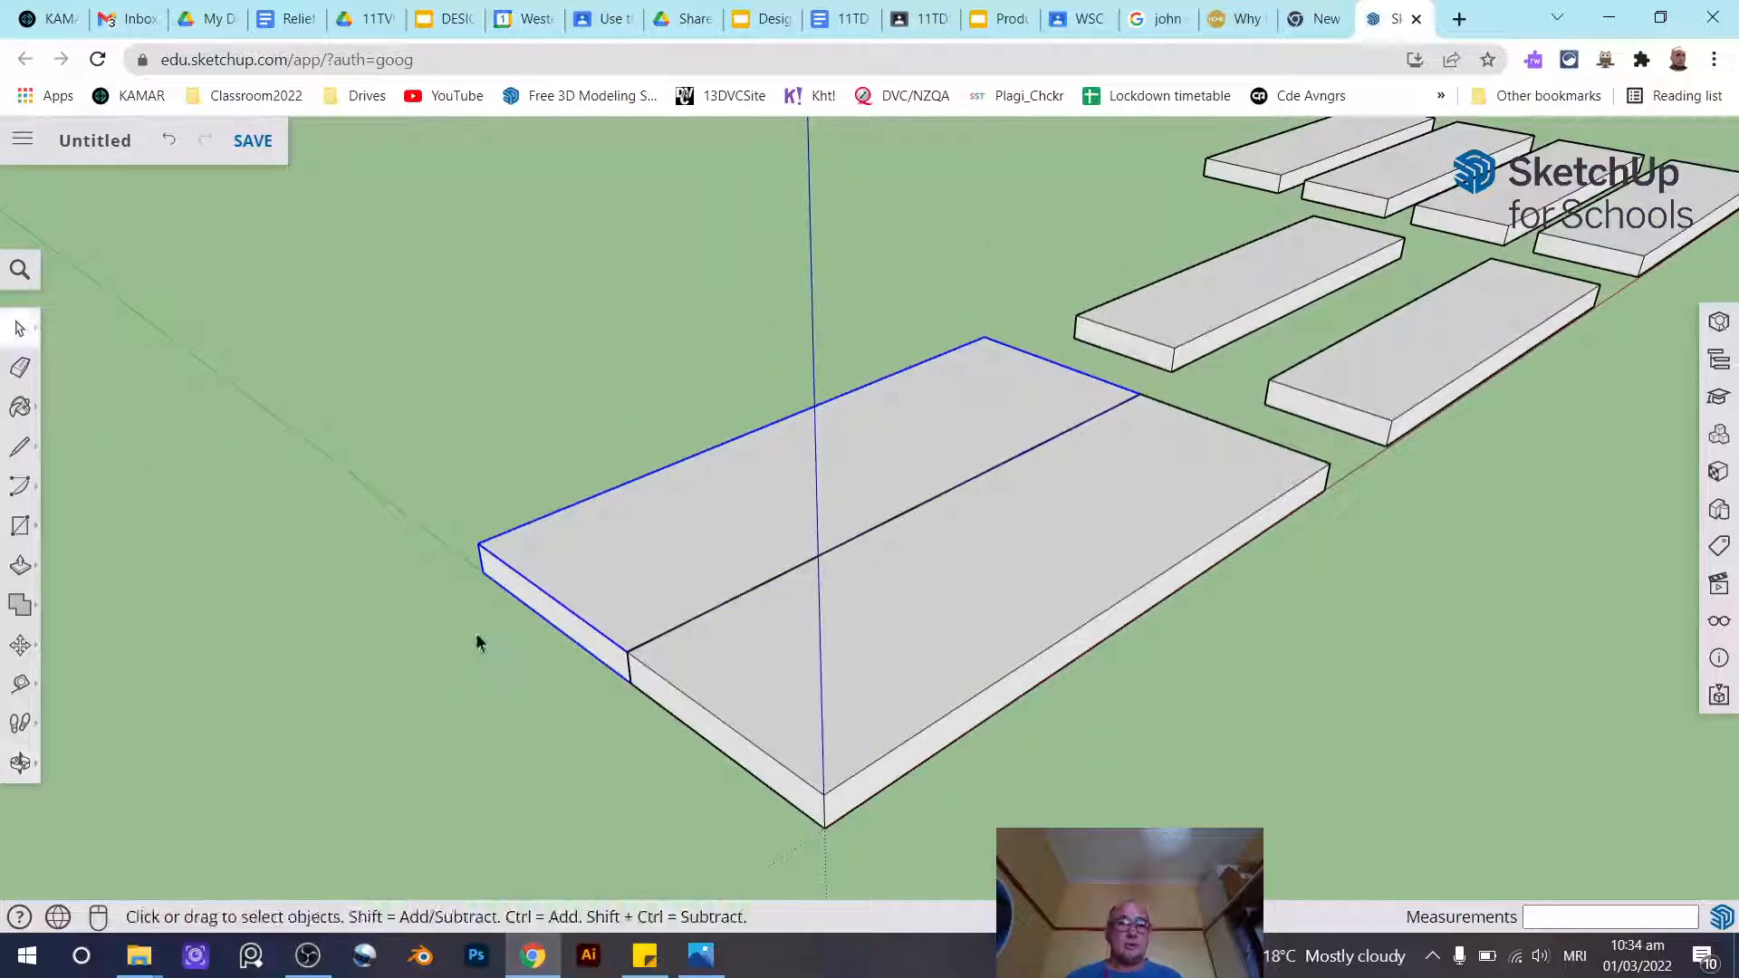
Select both adjoining top boards and combine them into one group
{"action": "double_click", "coordinate": [747, 649], "text": "shift"}
{"action": "left_click", "coordinate": [1161, 715]}
{"action": "double_click", "coordinate": [771, 650]}
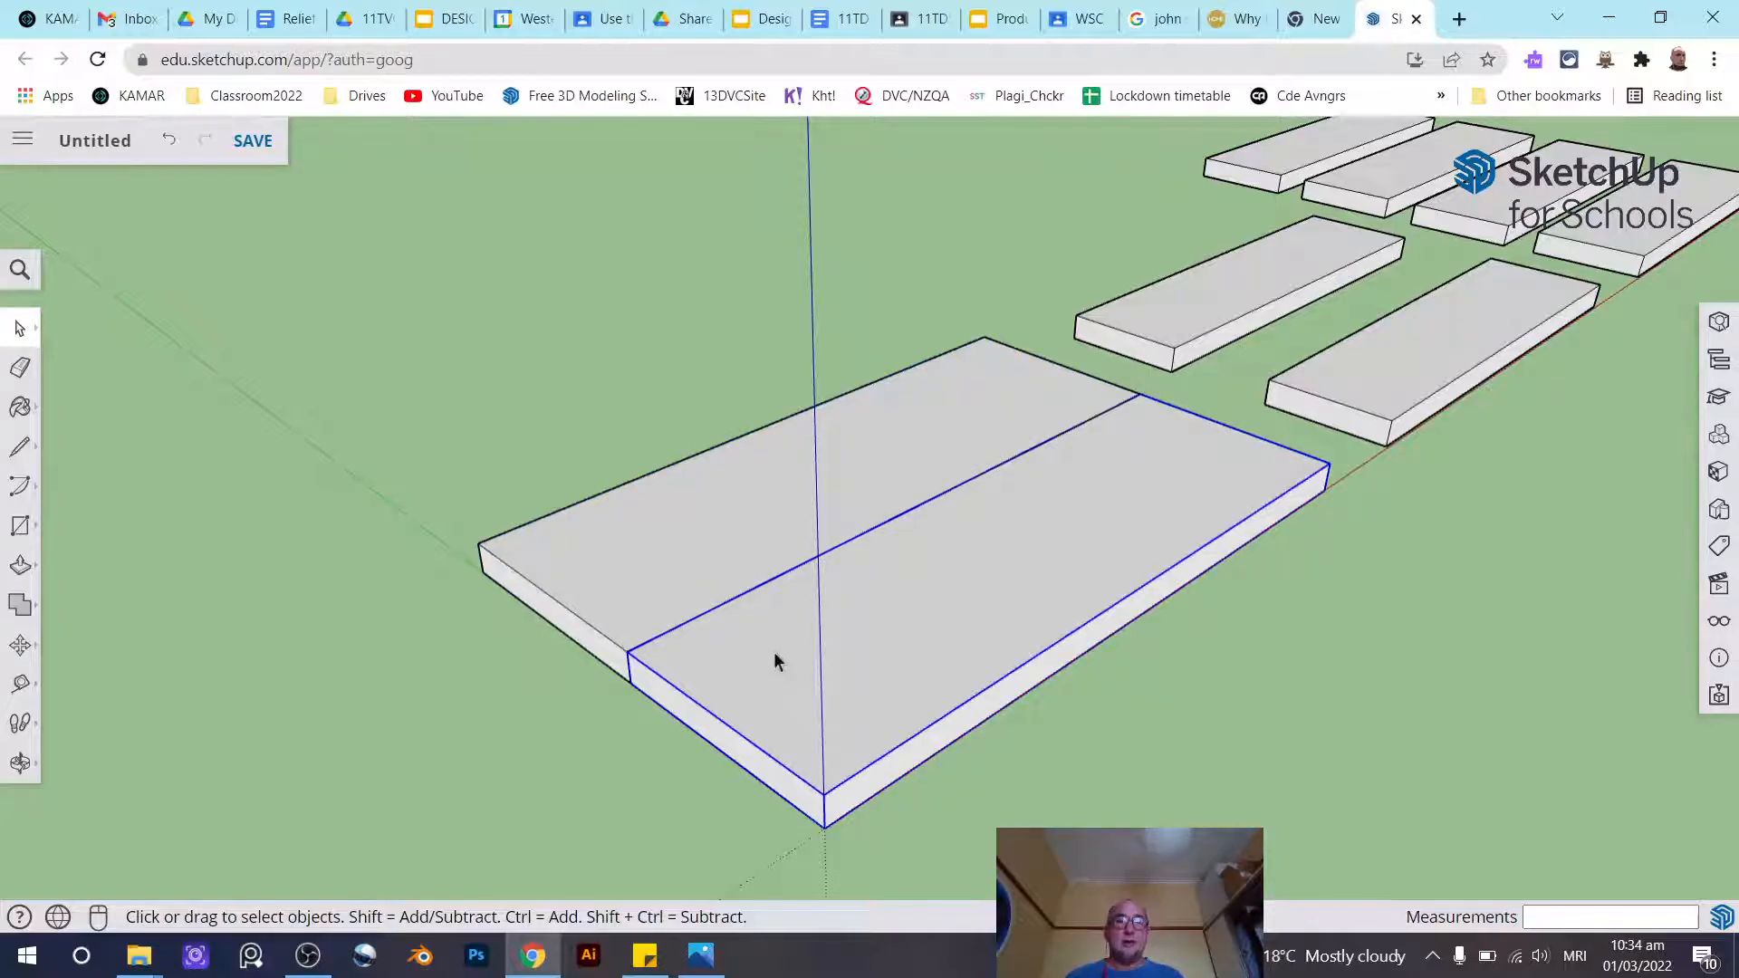
{"action": "double_click", "coordinate": [688, 549], "text": "shift"}
{"action": "middle_click_drag", "start_coordinate": [1168, 715], "coordinate": [794, 538]}
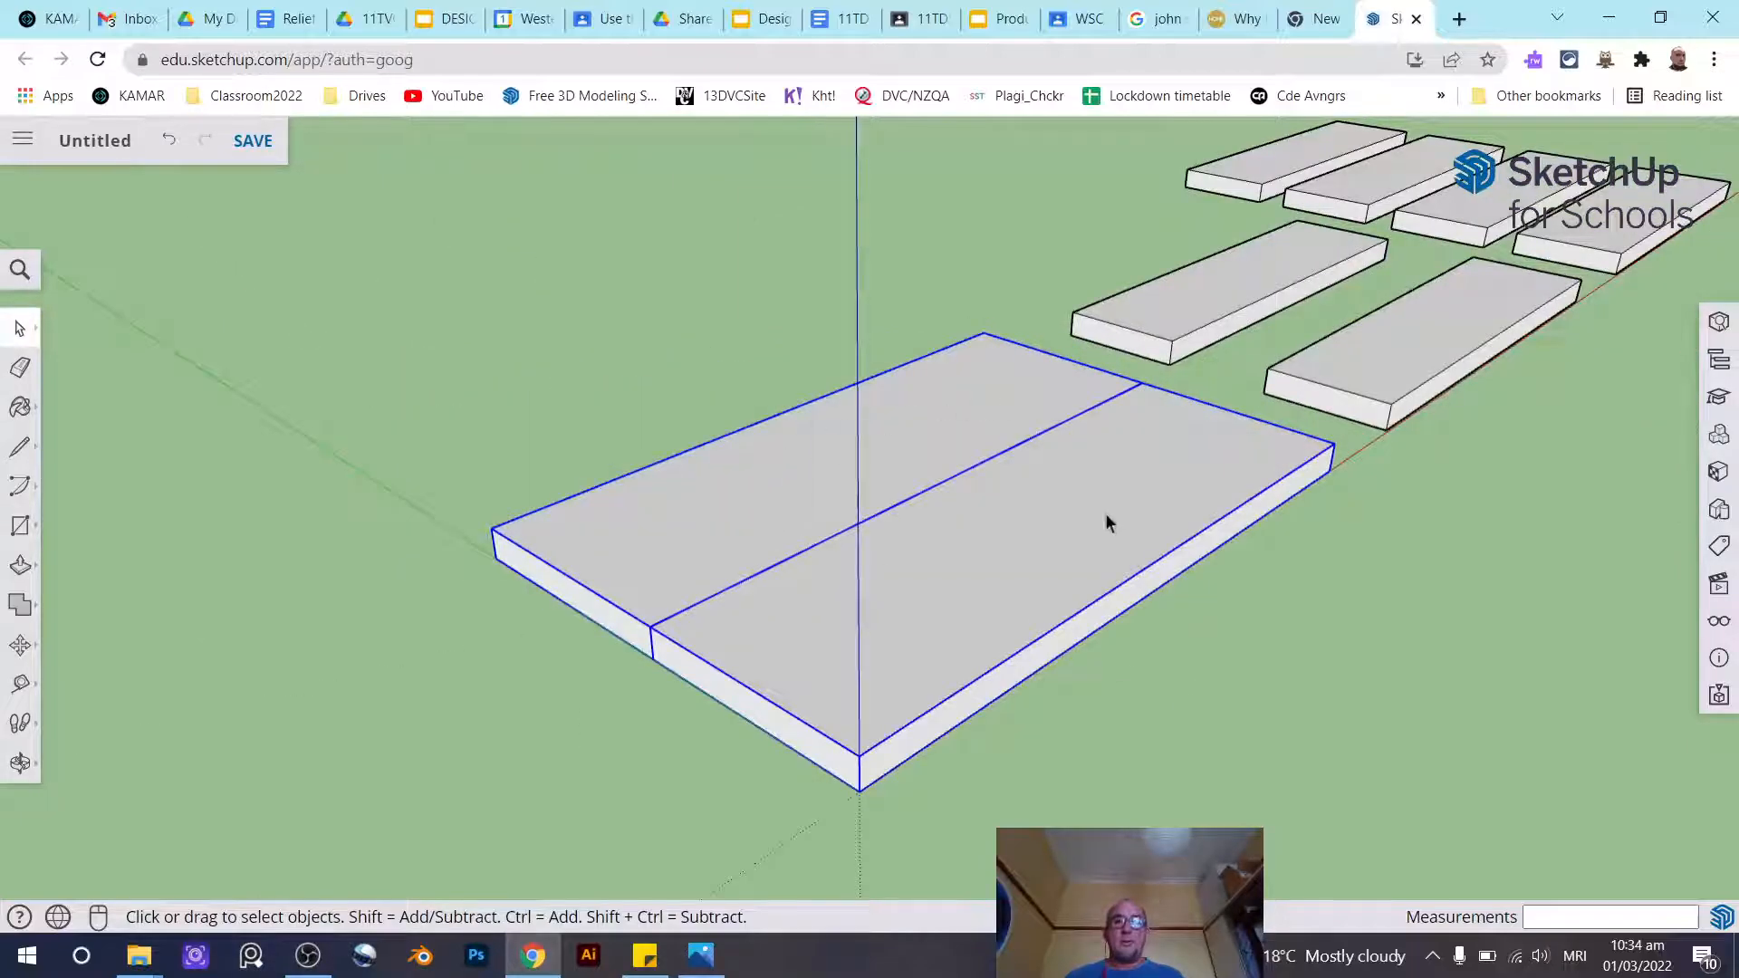
{"action": "right_click", "coordinate": [727, 496]}
{"action": "left_click", "coordinate": [858, 667]}
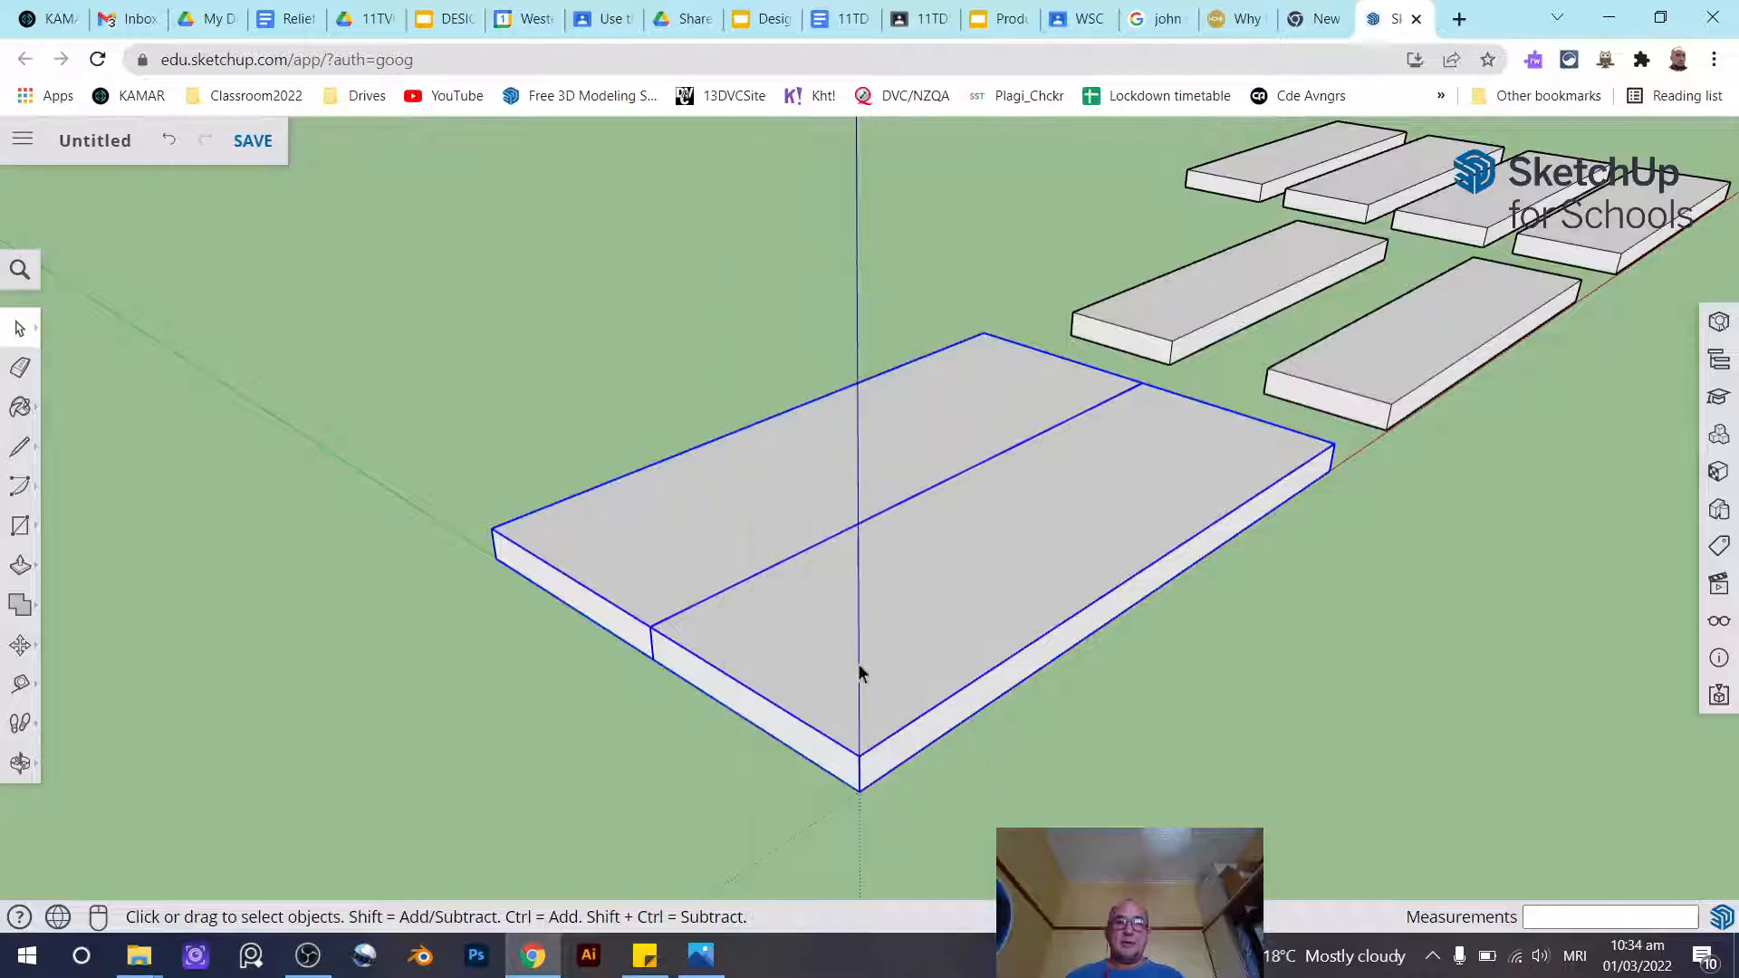
{"action": "left_click", "coordinate": [1383, 710]}
{"action": "left_click", "coordinate": [942, 595]}
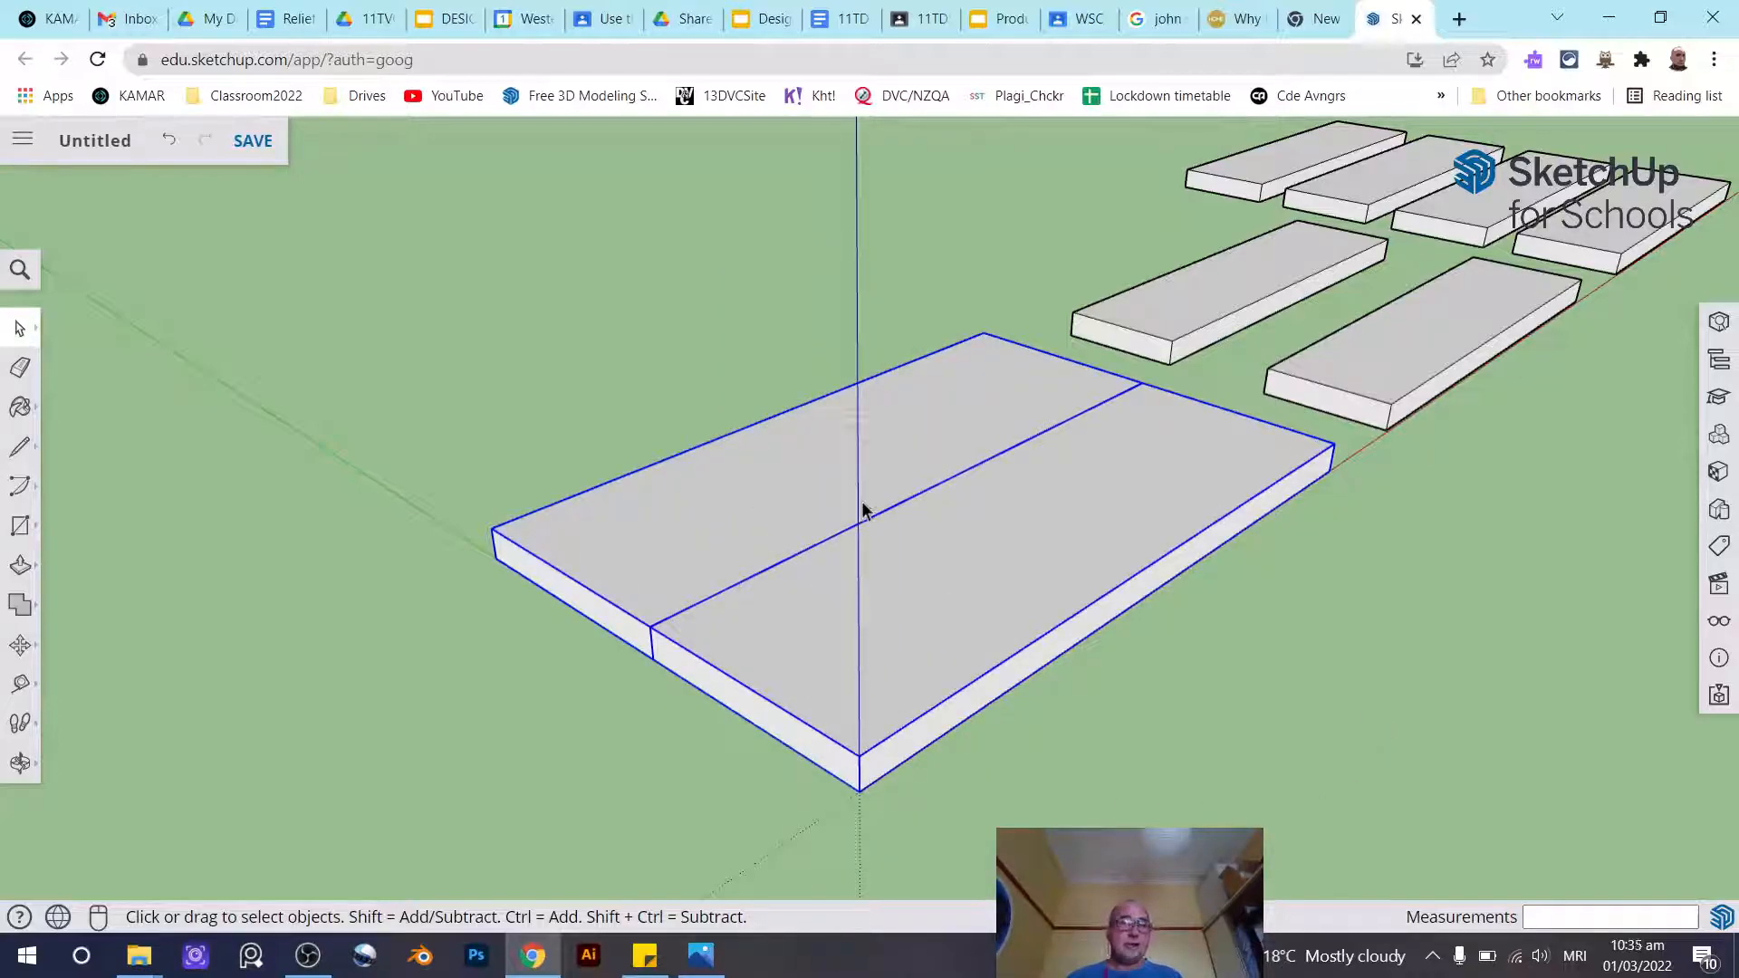
Open the tabletop group to examine its two nested board groups, and close all levels of the group again
{"action": "double_click", "coordinate": [1002, 542]}
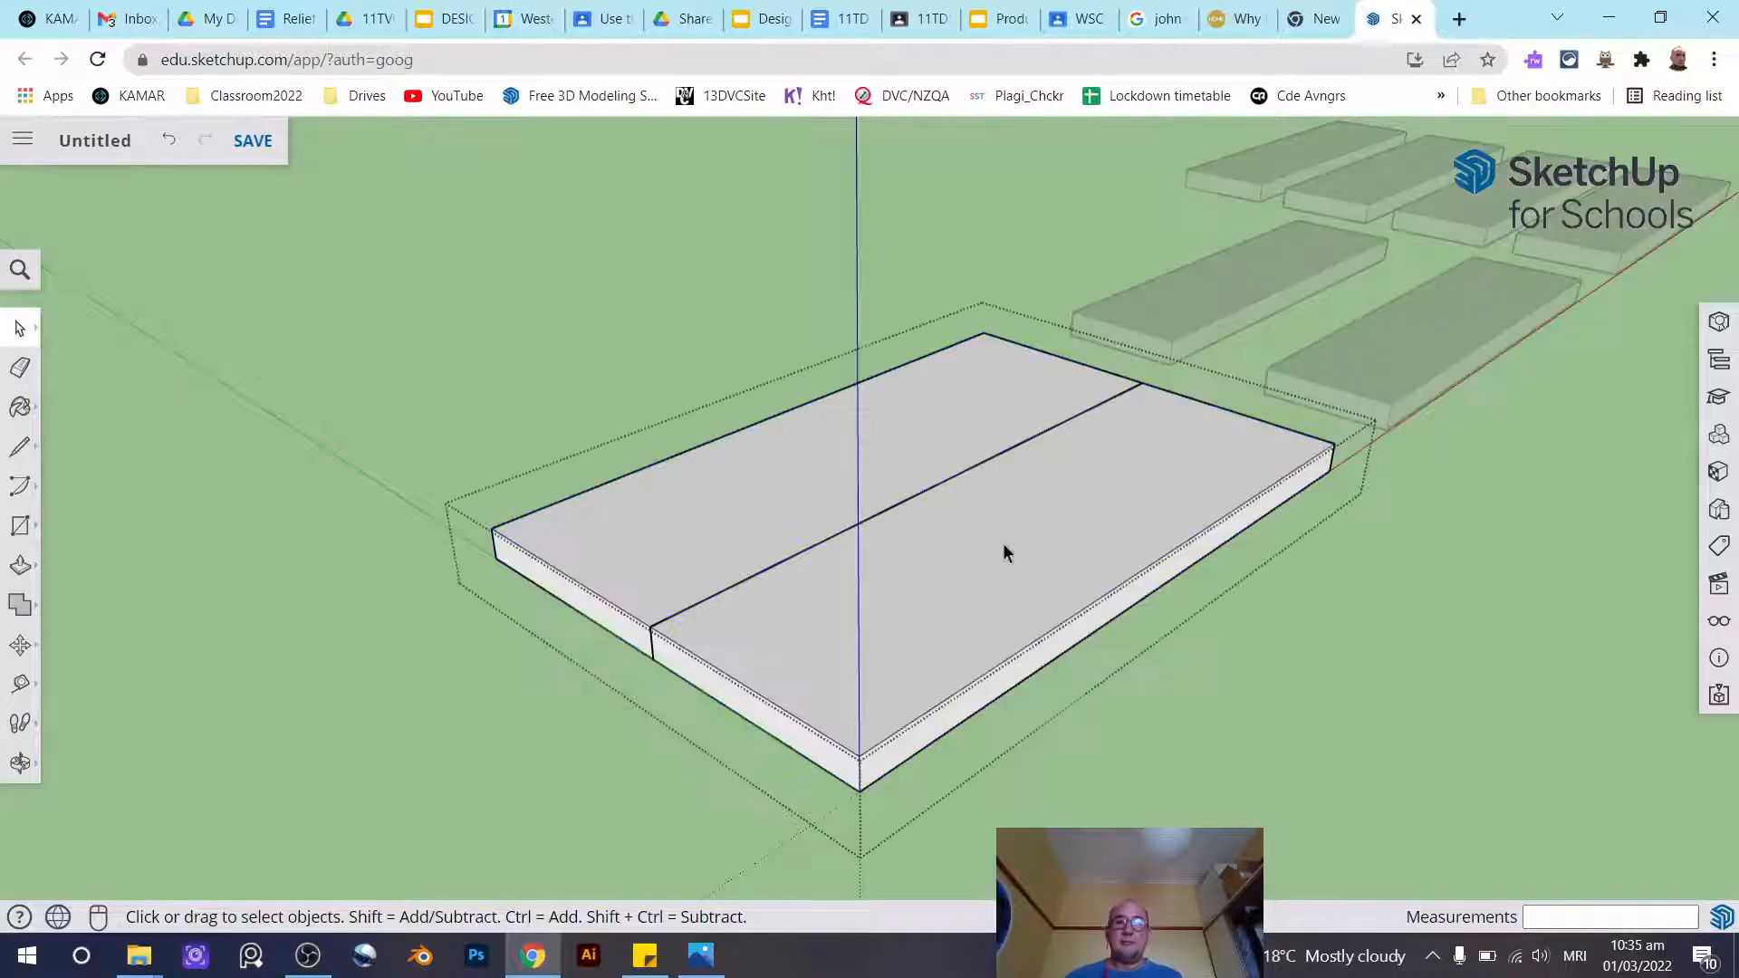
{"action": "left_click", "coordinate": [606, 524]}
{"action": "left_click", "coordinate": [1005, 633]}
{"action": "left_click", "coordinate": [753, 520]}
{"action": "left_click", "coordinate": [840, 573]}
{"action": "left_click", "coordinate": [942, 589]}
{"action": "double_click", "coordinate": [953, 605]}
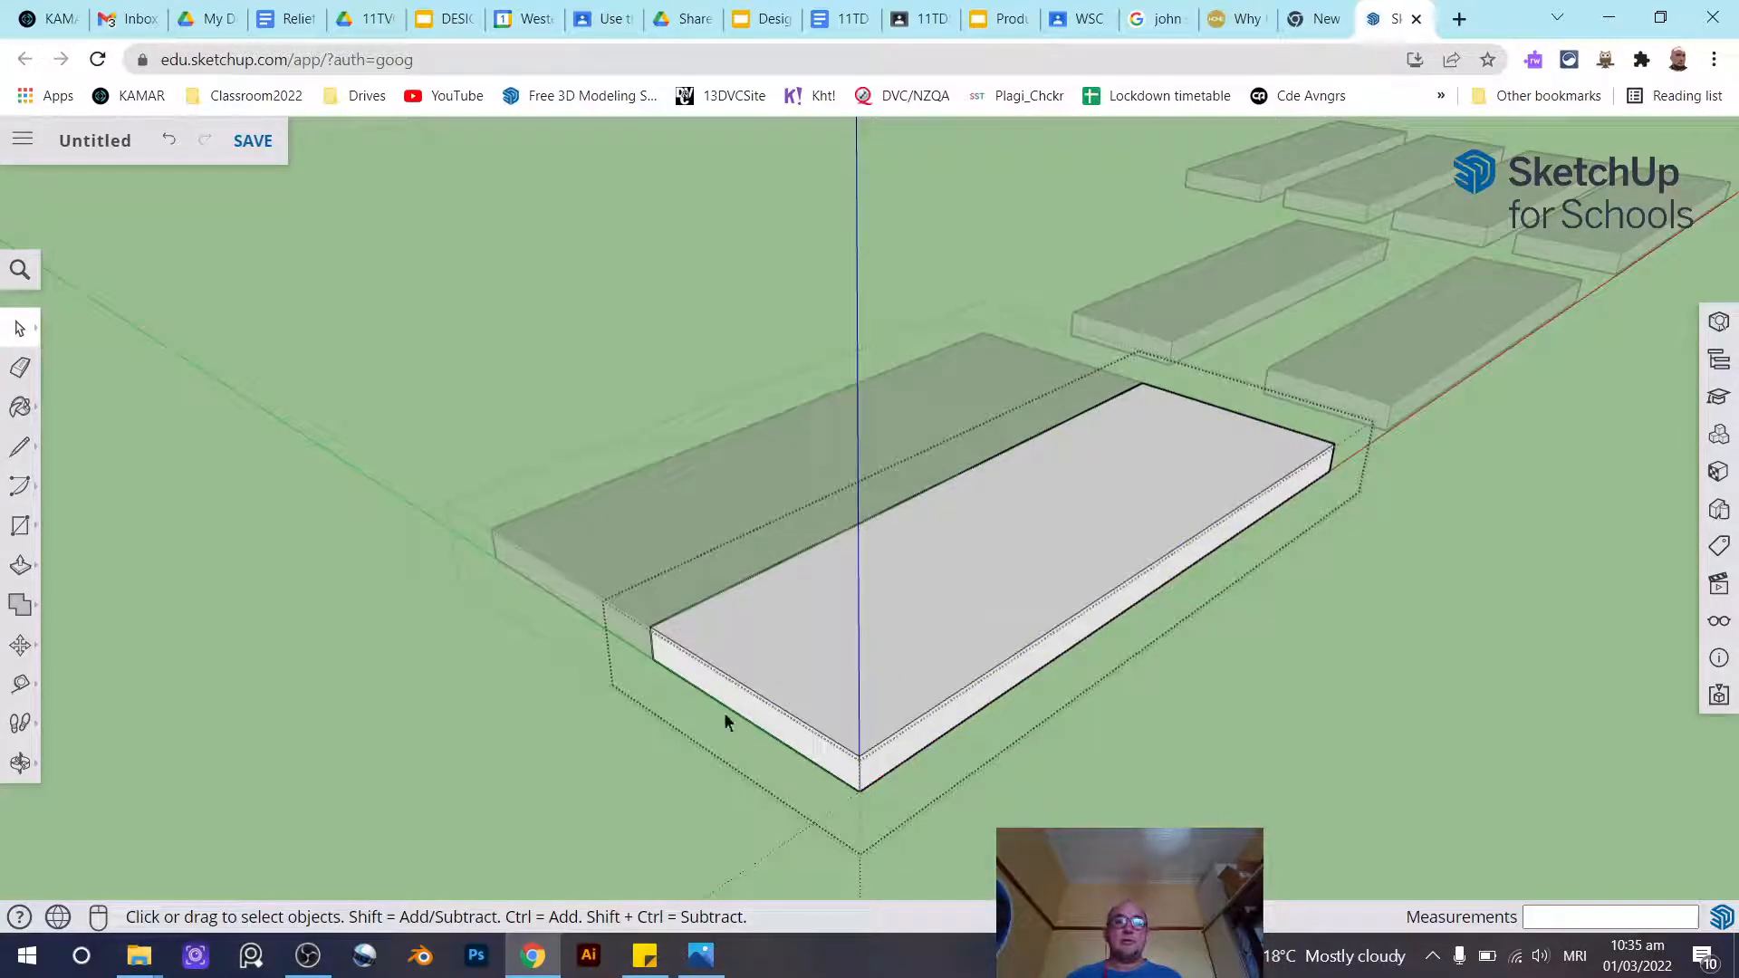
{"action": "left_click", "coordinate": [1467, 776]}
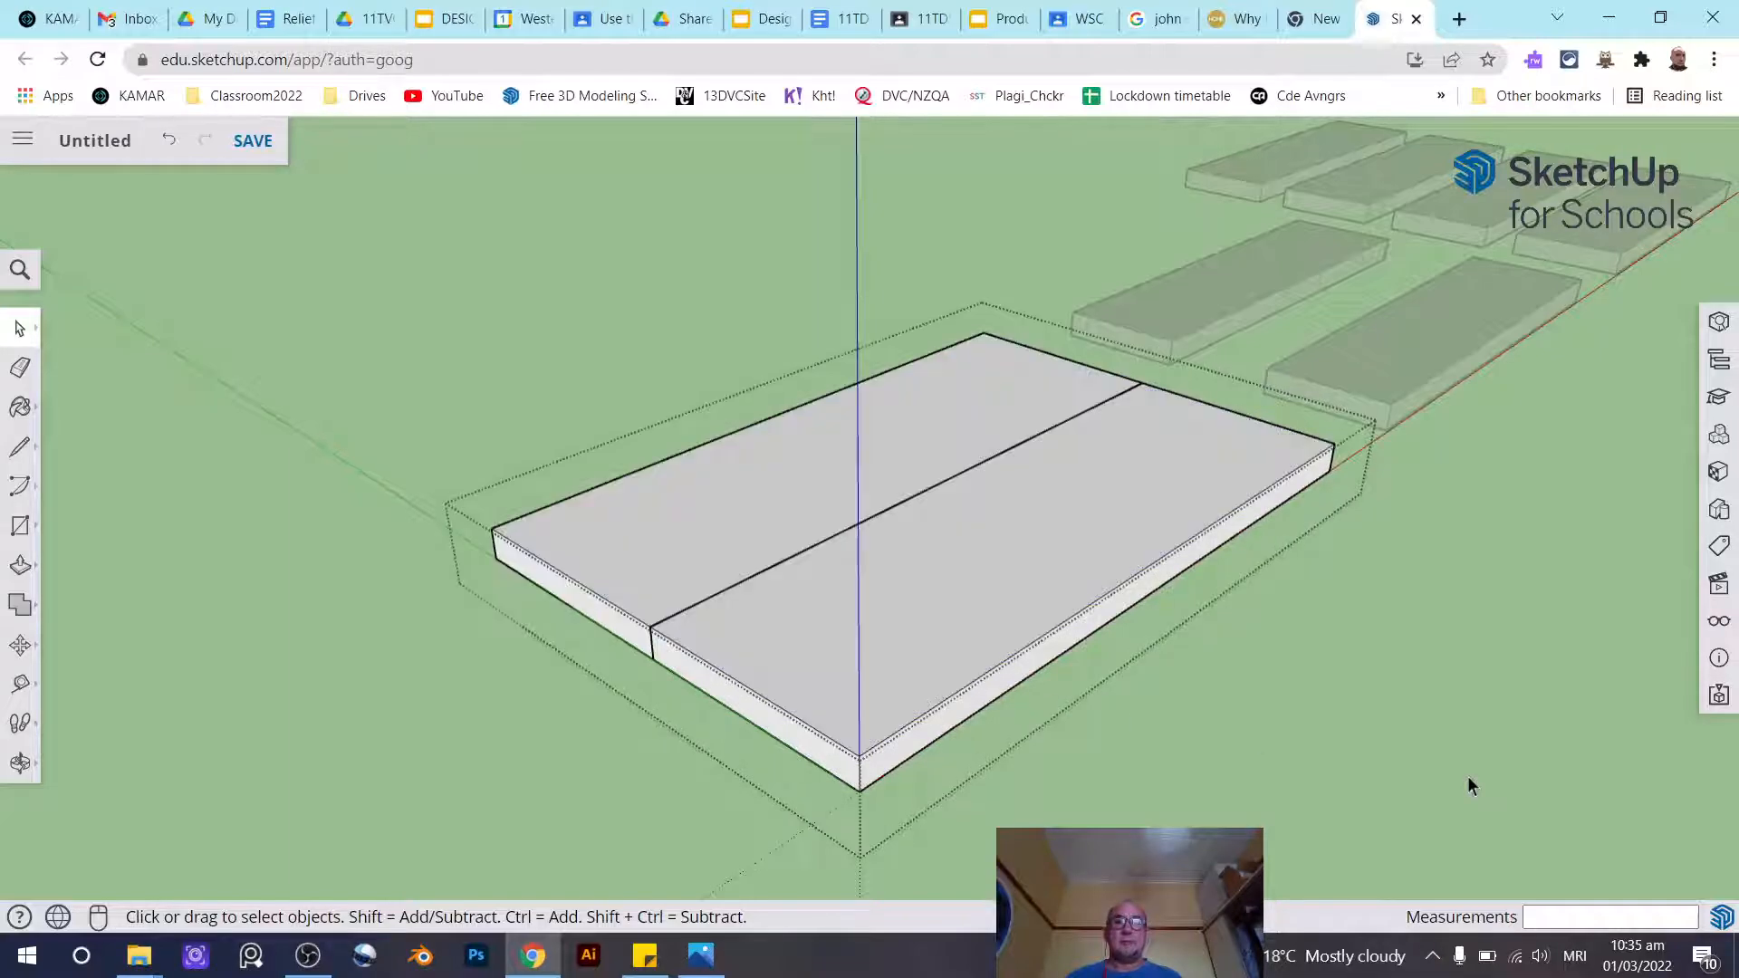
{"action": "left_click", "coordinate": [405, 335]}
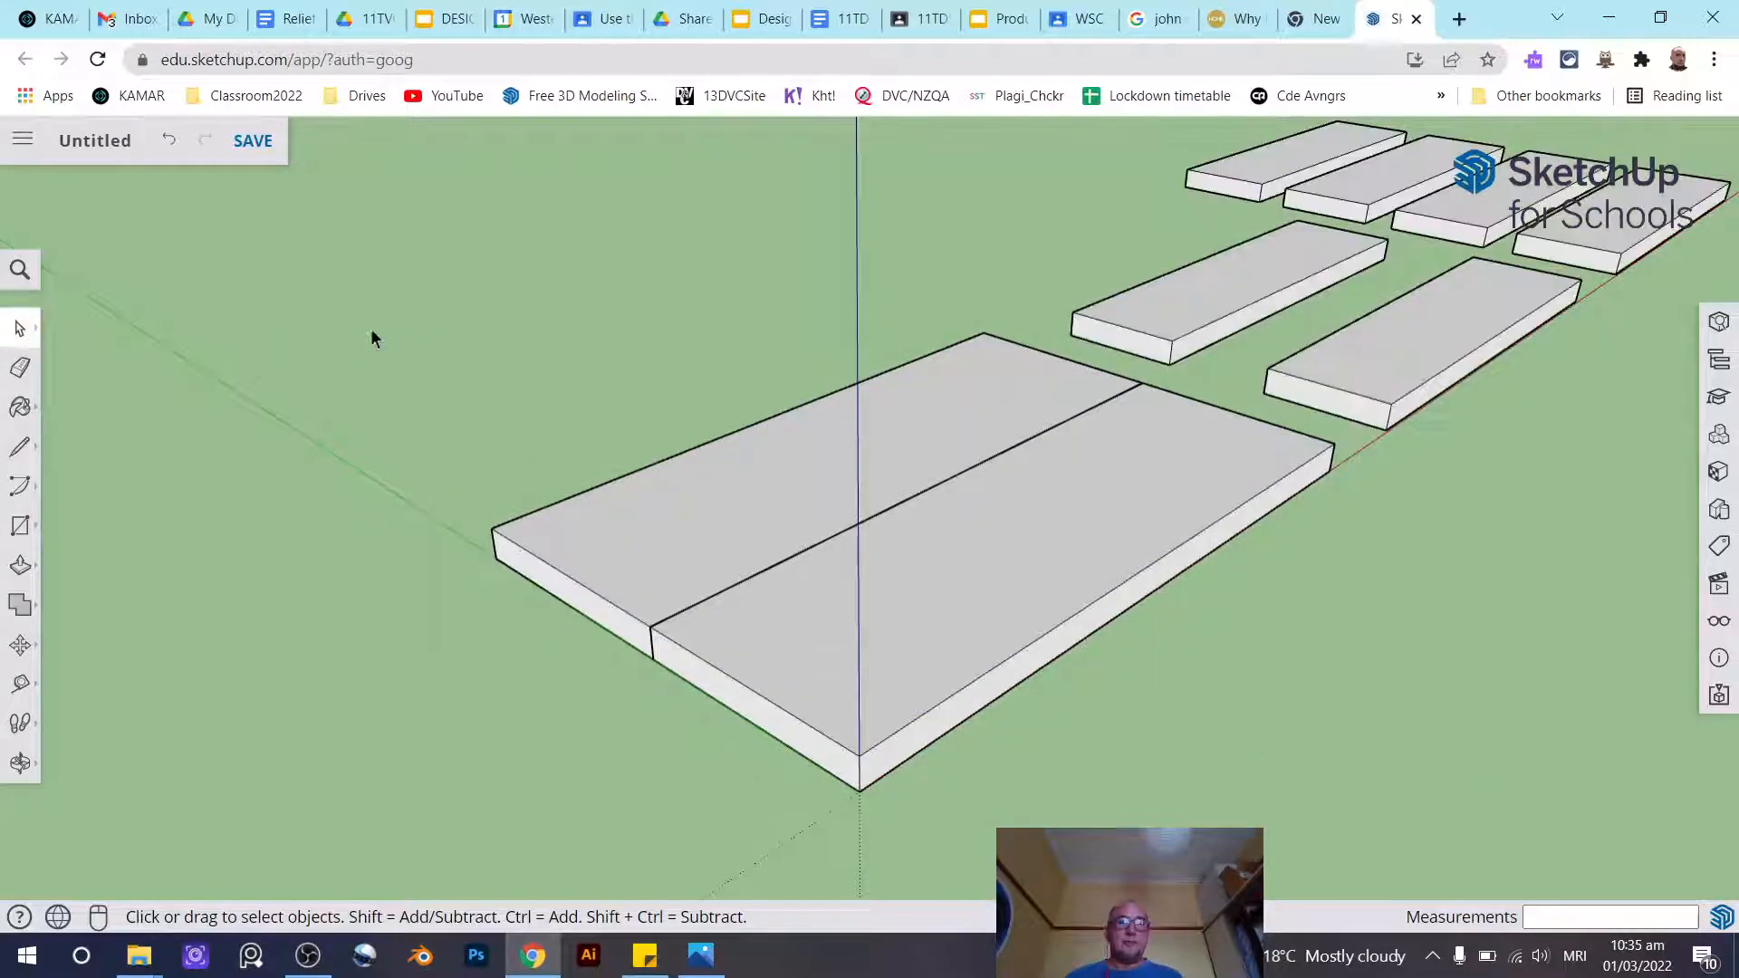
Try to rotate the apron on the red axis flat in the ground plane about its bottom corner
{"action": "middle_click_drag", "start_coordinate": [1307, 477], "coordinate": [1234, 446]}
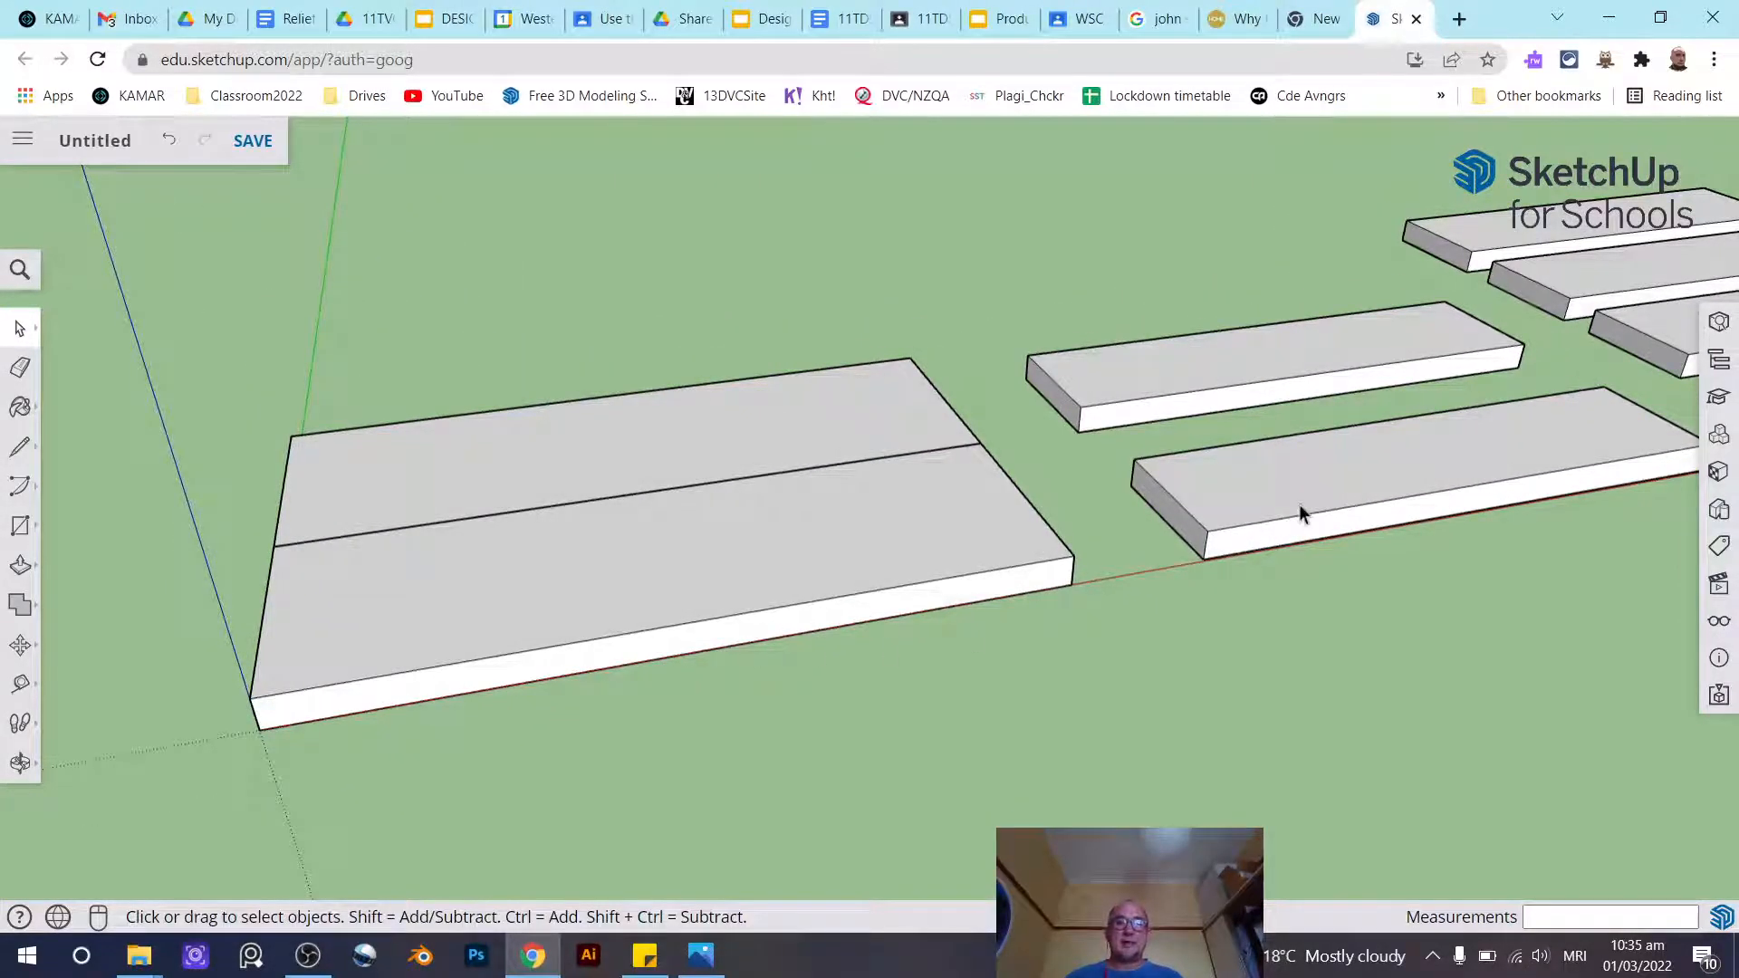
{"action": "middle_click_drag", "start_coordinate": [1299, 505], "coordinate": [1126, 407]}
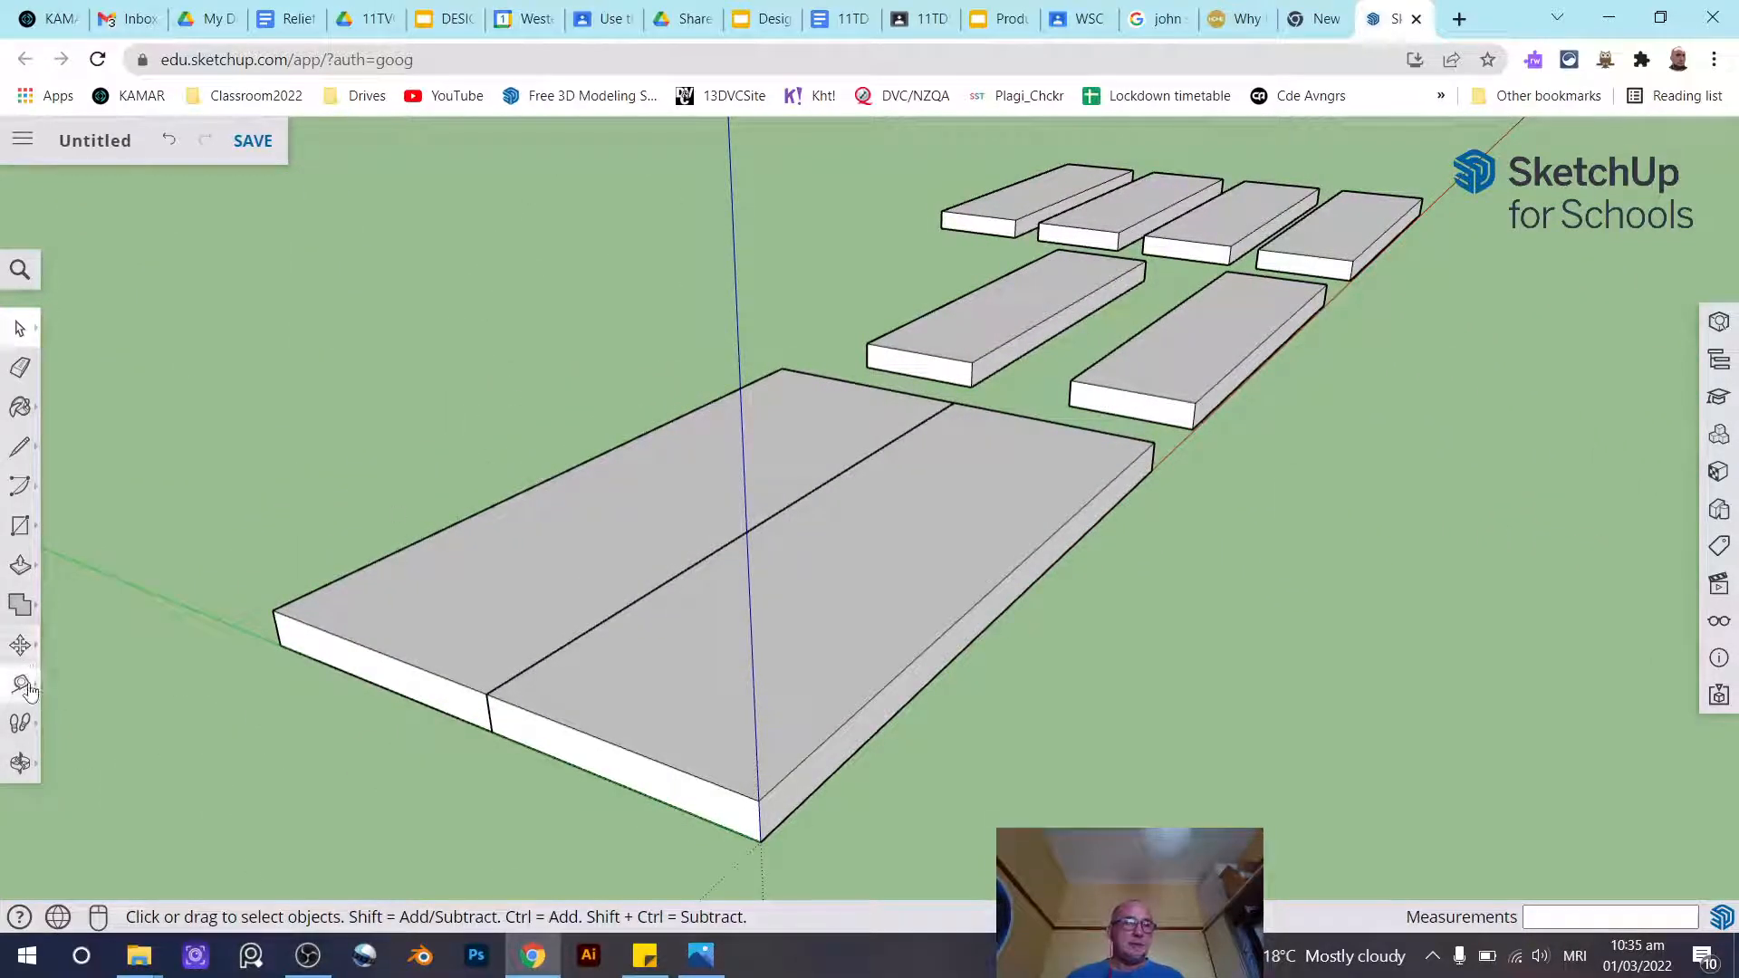
{"action": "left_click", "coordinate": [24, 647]}
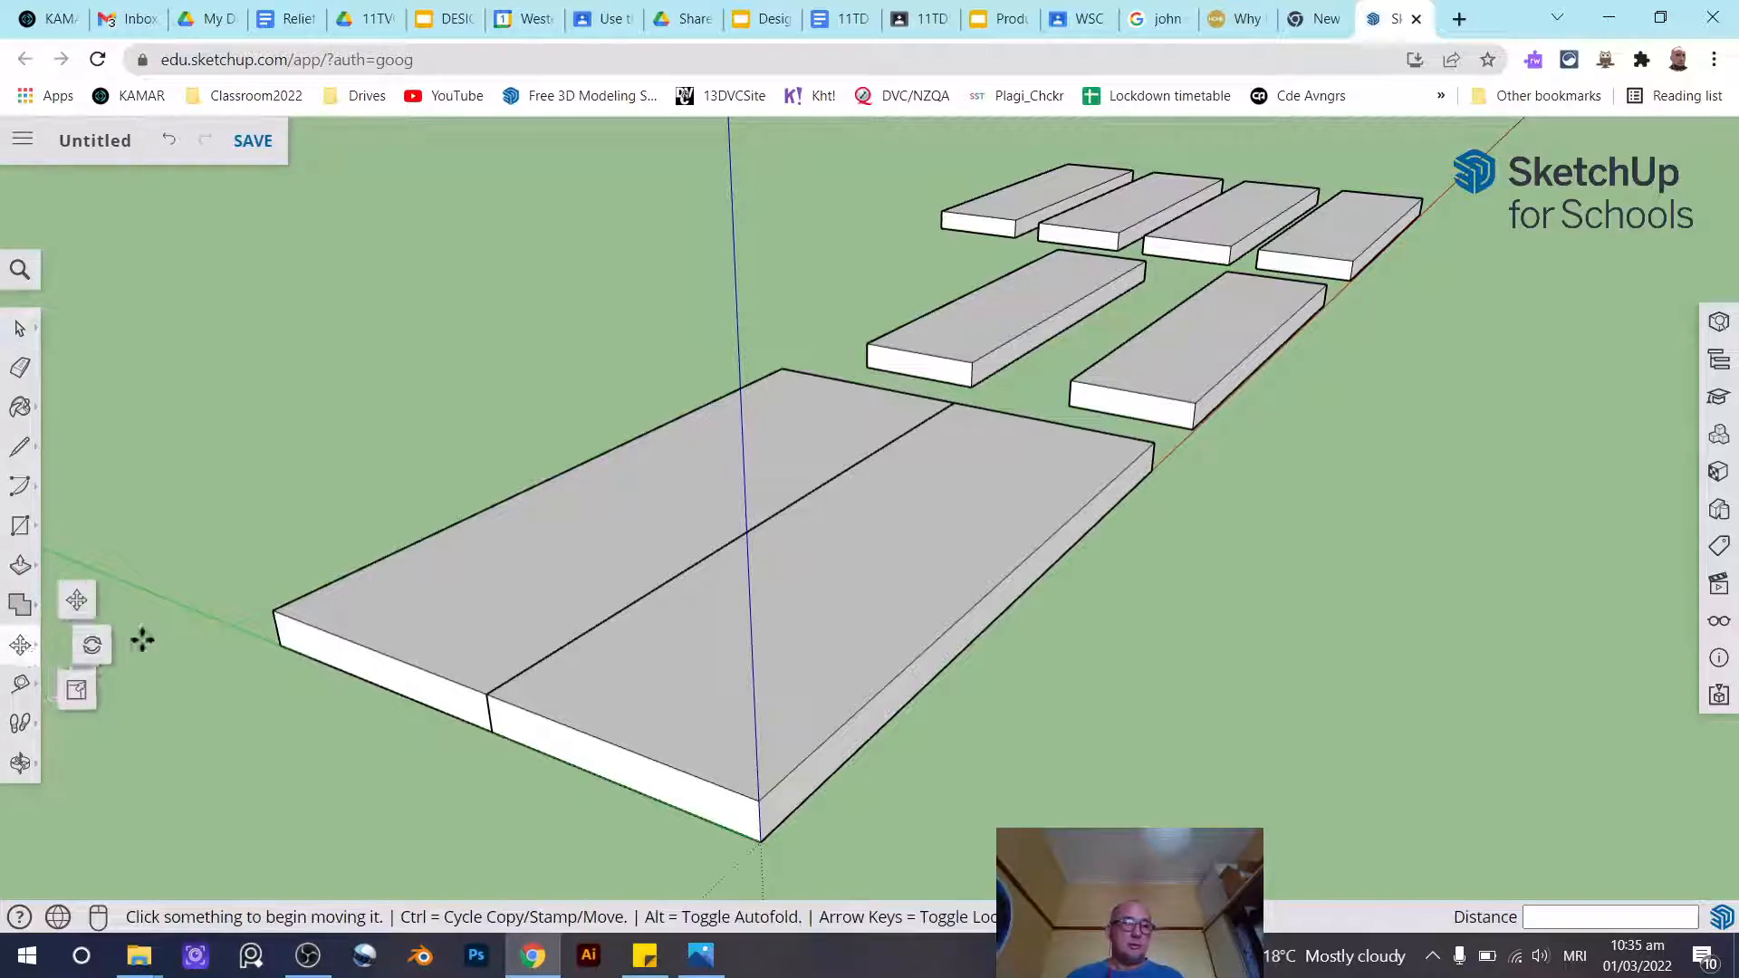
{"action": "left_click", "coordinate": [92, 644]}
{"action": "scroll", "coordinate": [1269, 404], "scroll_direction": "up", "scroll_amount": 5}
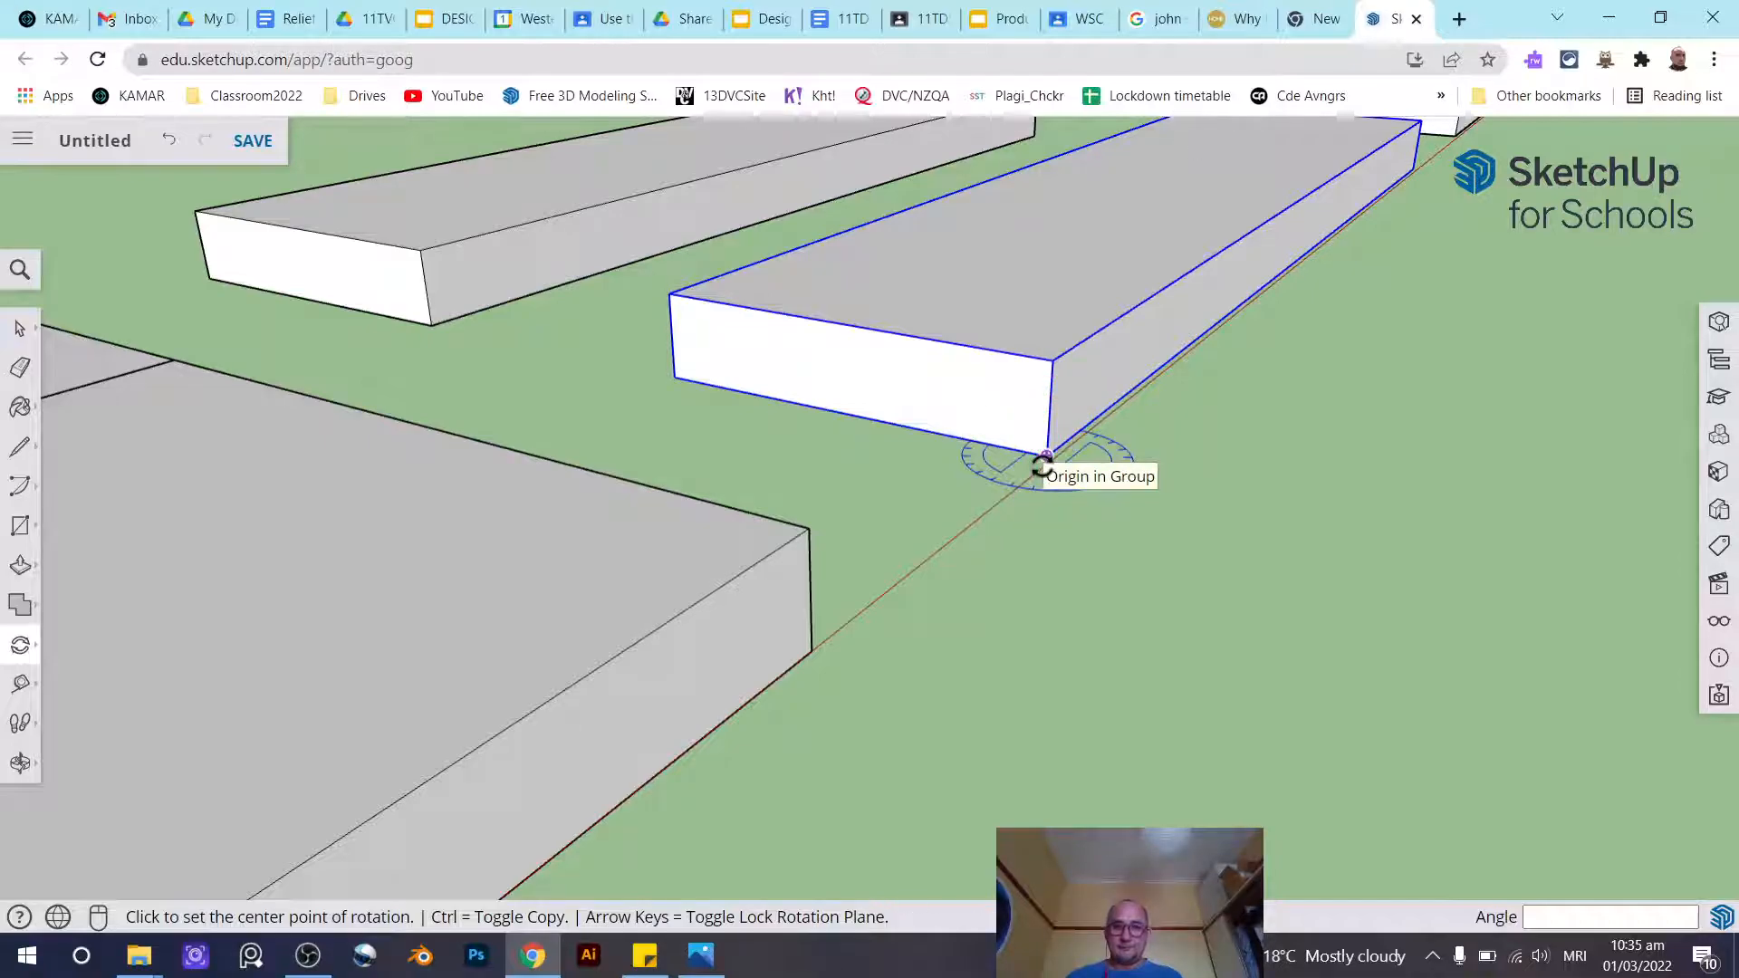
{"action": "left_click", "coordinate": [1046, 456]}
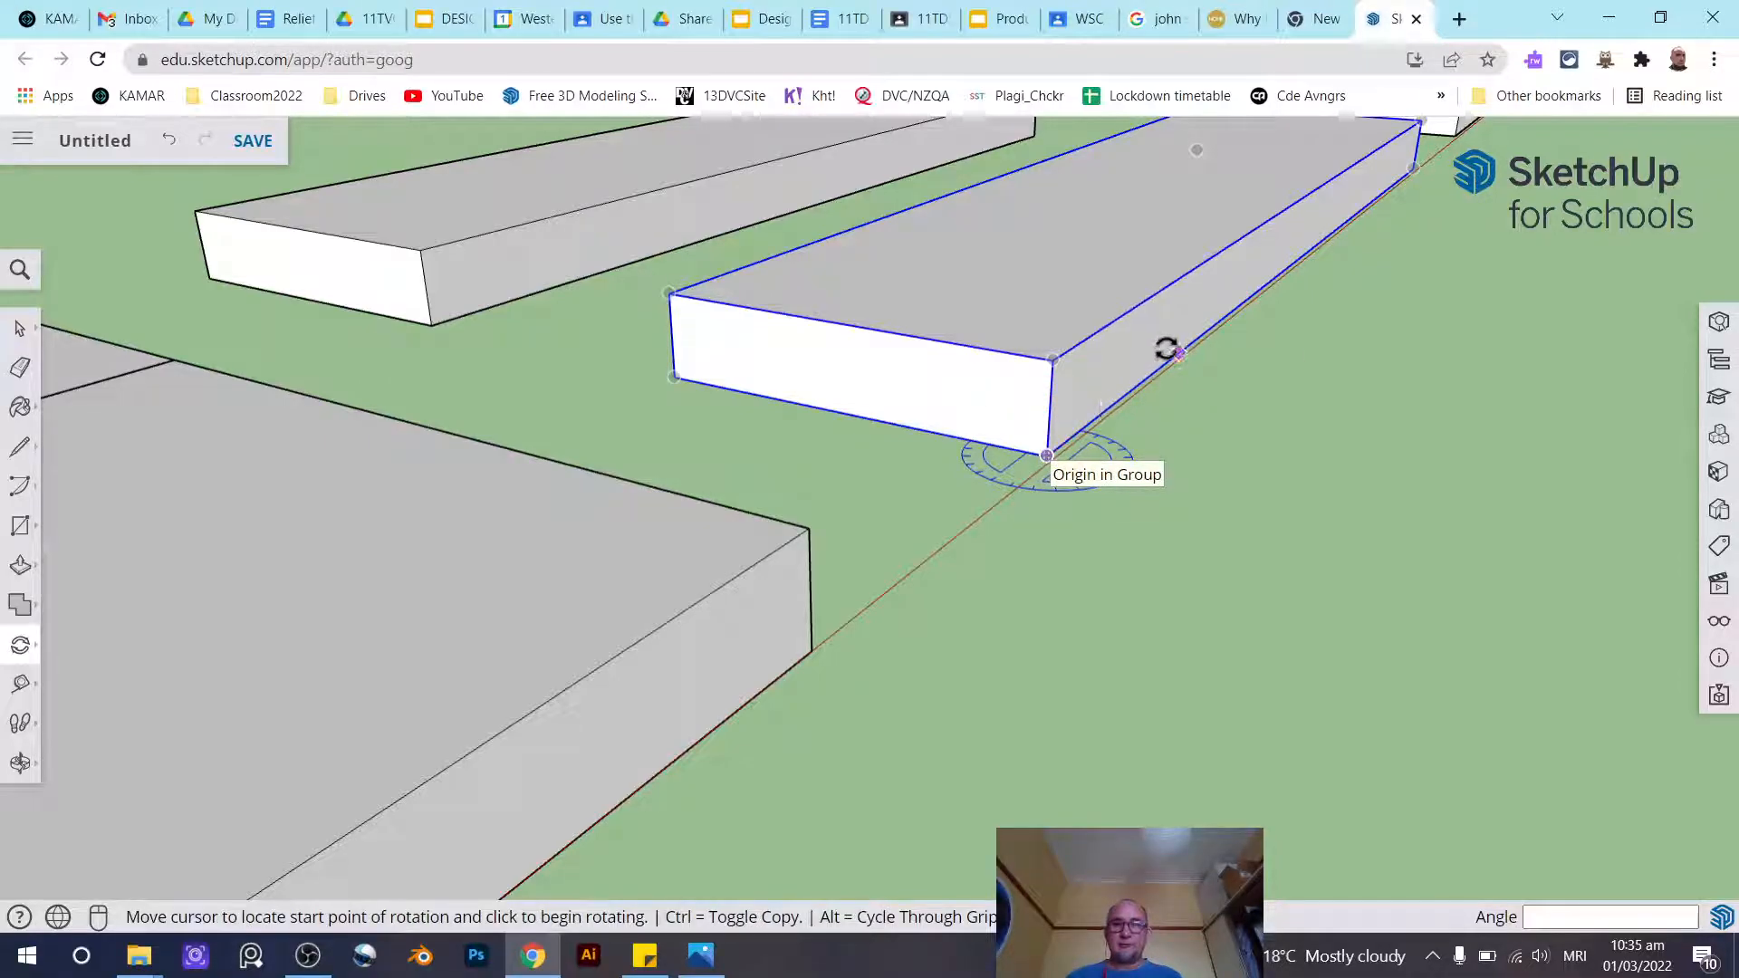
{"action": "left_click", "coordinate": [1178, 352]}
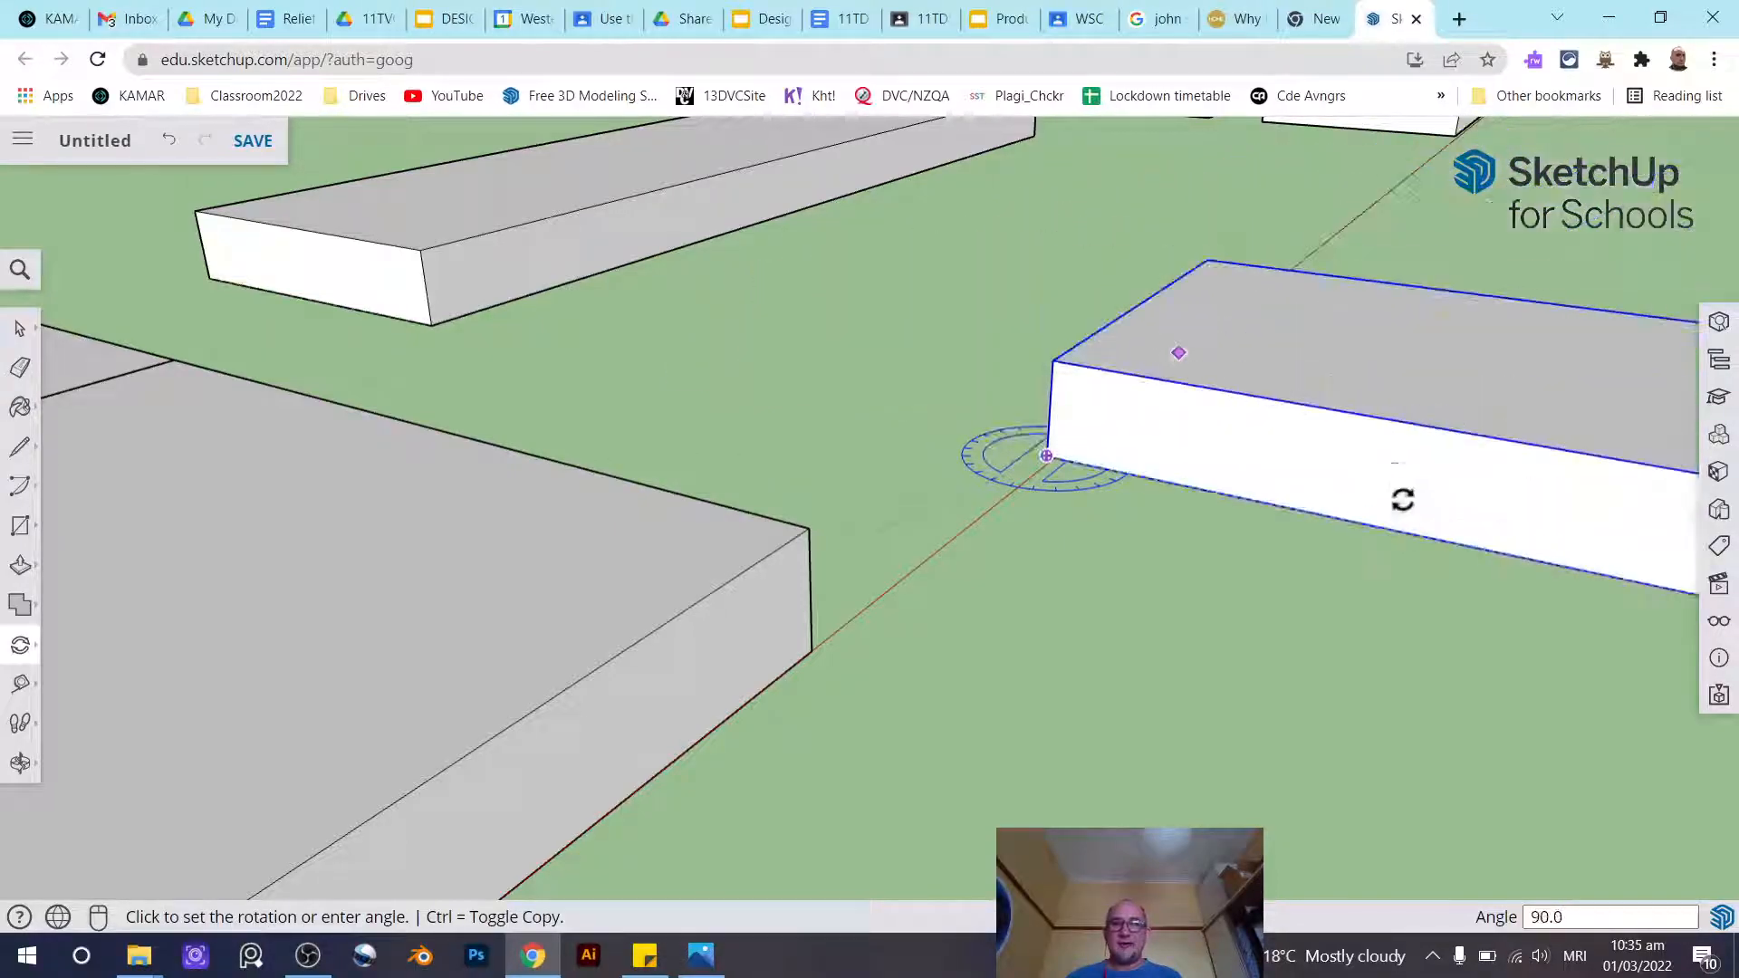
{"action": "left_click", "coordinate": [1313, 362]}
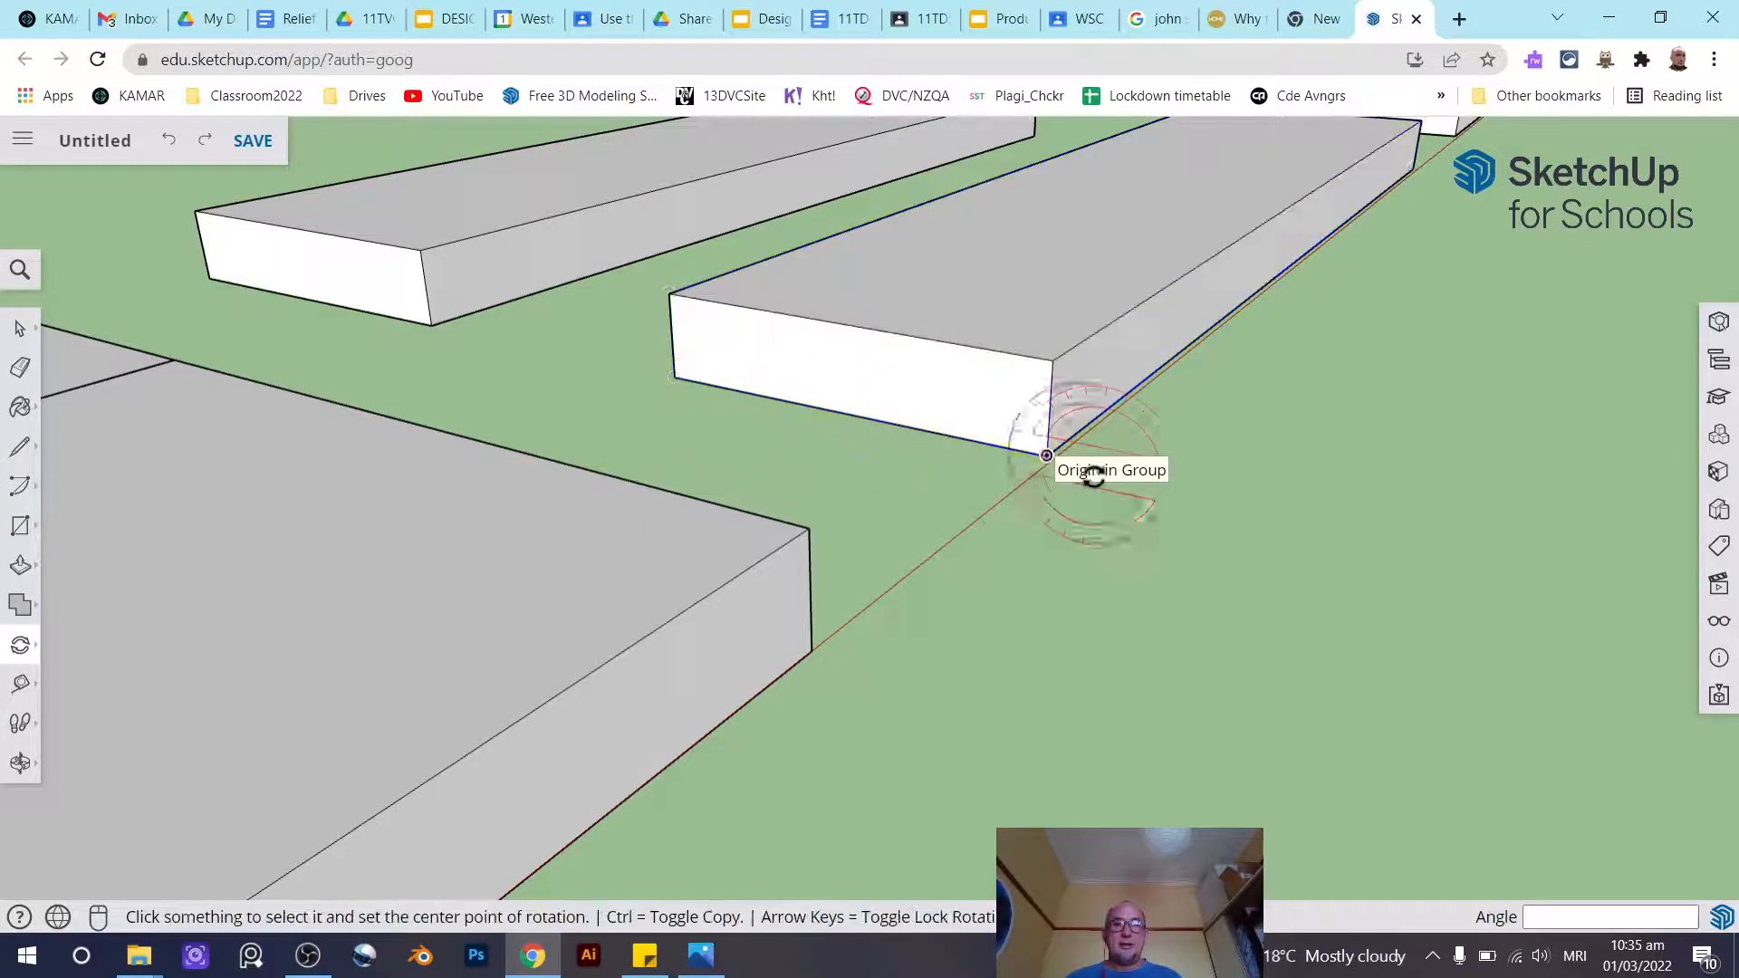
Rotate the apron on the red axis 90 degrees about its bottom corner so it stands upright on its long edge
{"action": "left_click", "coordinate": [1046, 457]}
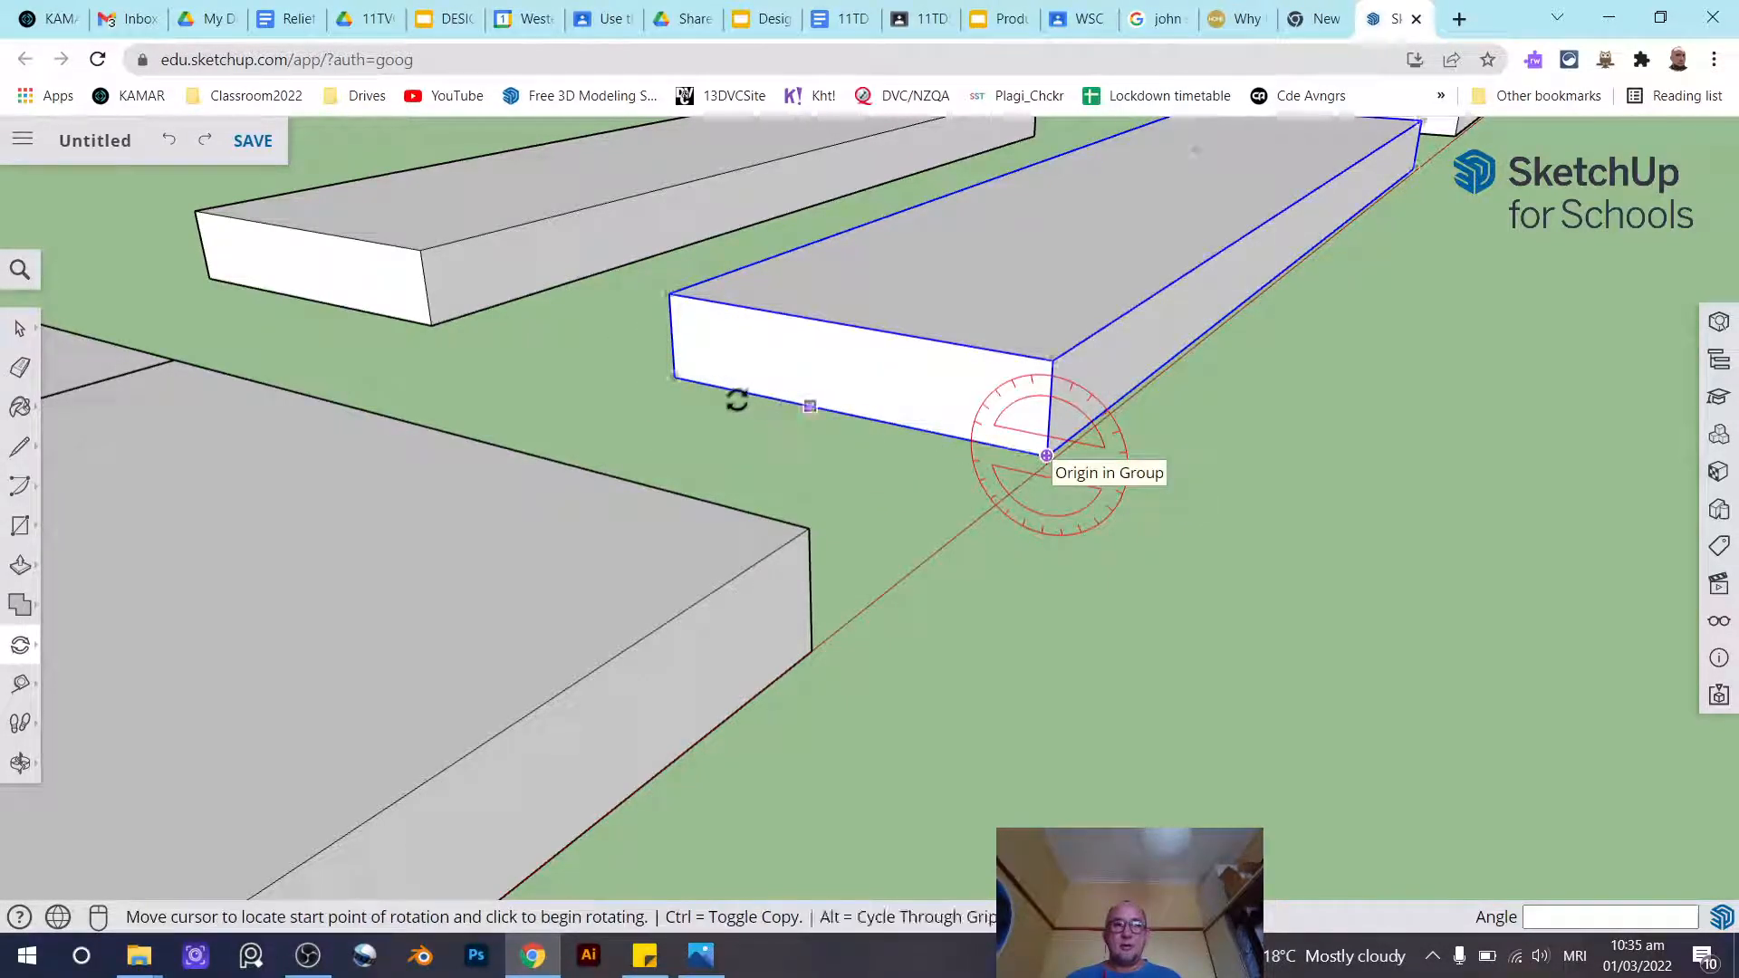
{"action": "left_click", "coordinate": [672, 379]}
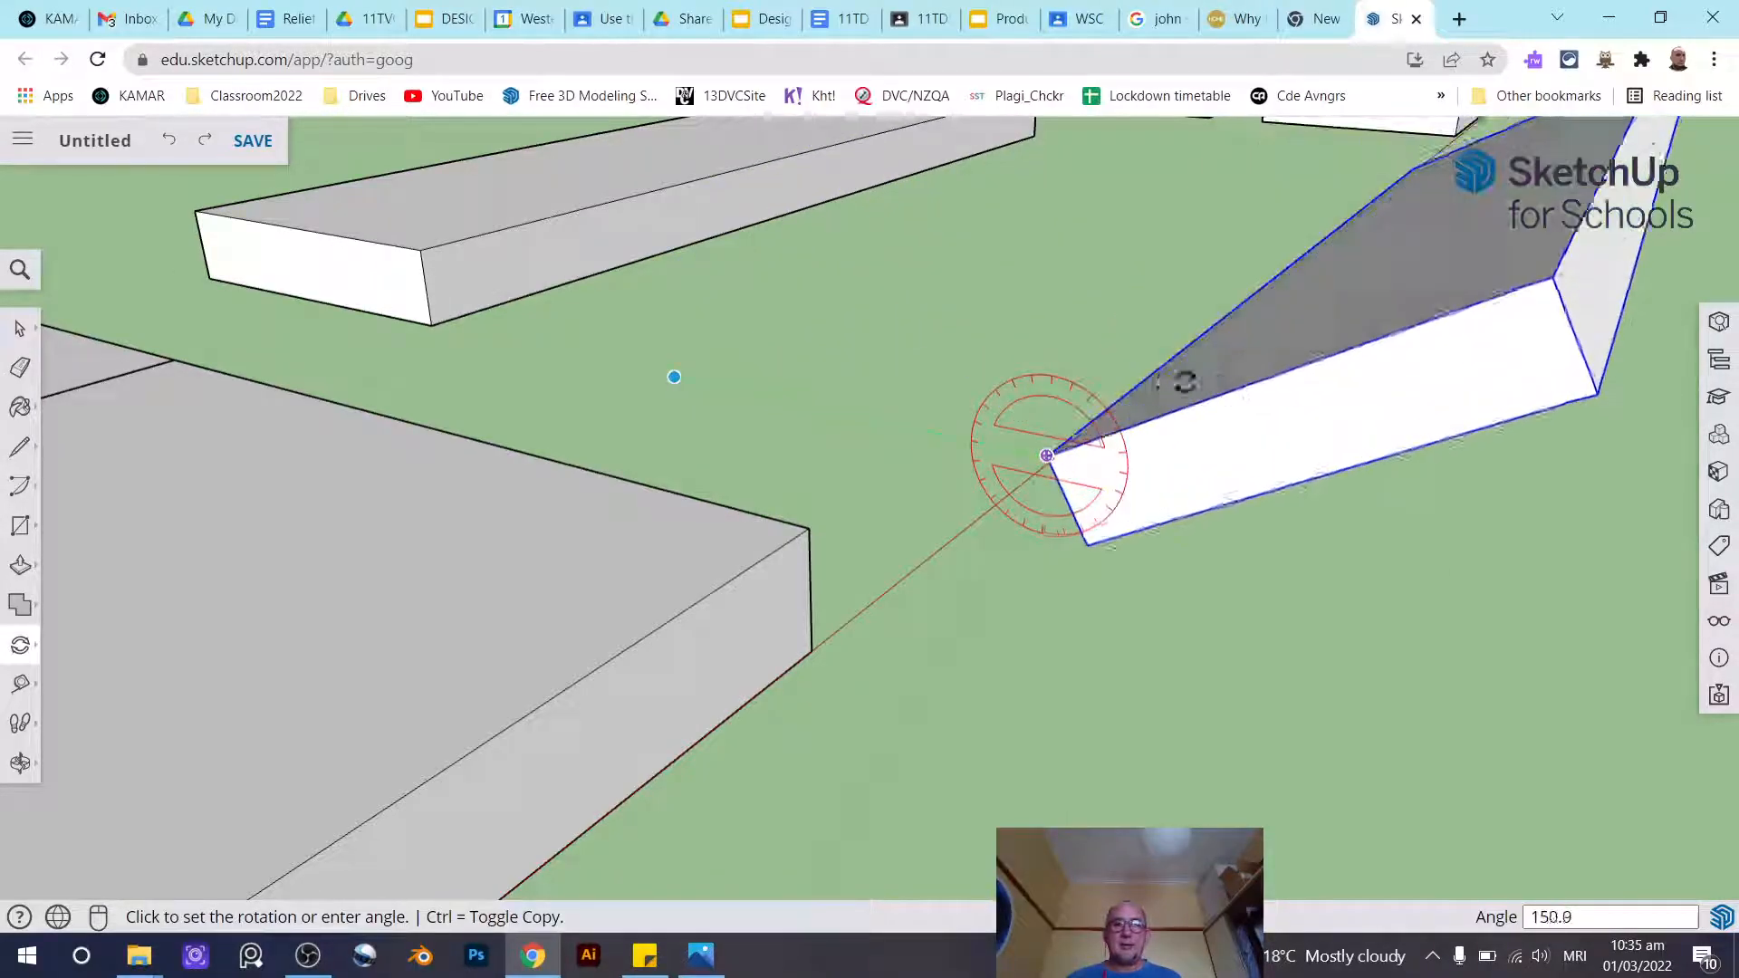
{"action": "scroll", "coordinate": [1165, 388], "scroll_direction": "down", "scroll_amount": 5}
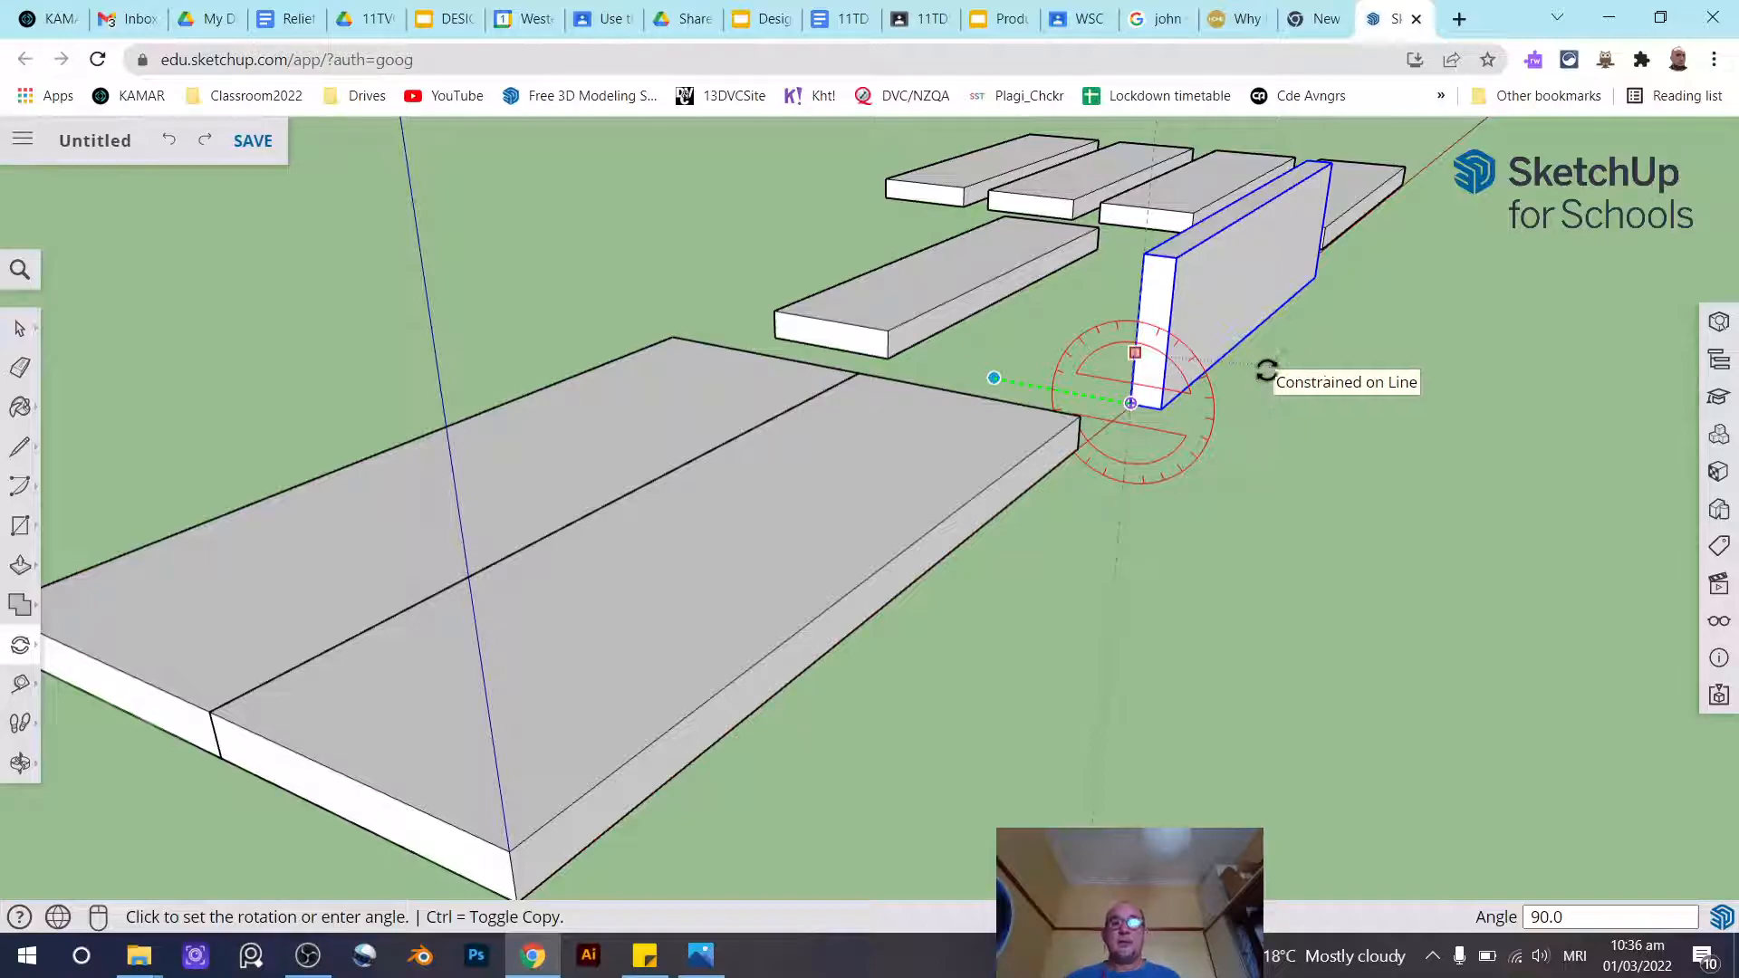
{"action": "left_click", "coordinate": [1272, 385]}
{"action": "left_click", "coordinate": [20, 327]}
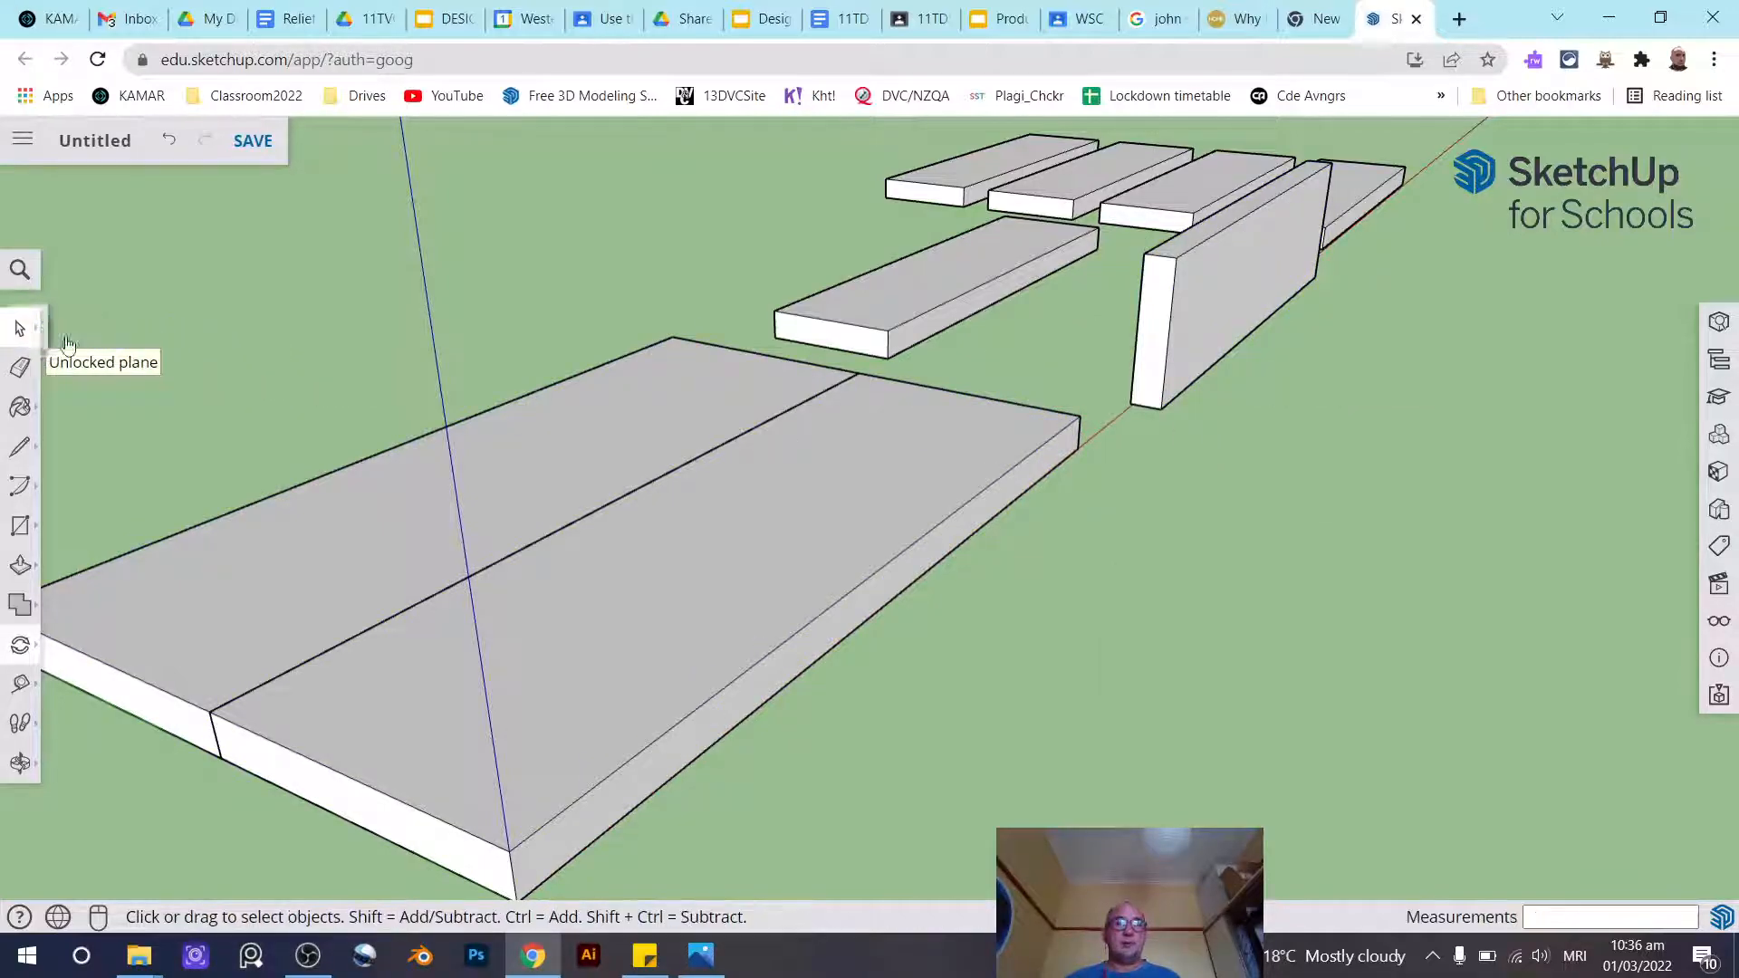
Rotate the second apron 90 degrees about its bottom corner, keeping the rotation plane square to the red axis, so it stands upright
{"action": "scroll", "coordinate": [1328, 489], "scroll_direction": "down", "scroll_amount": 3}
{"action": "scroll", "coordinate": [951, 338], "scroll_direction": "up", "scroll_amount": 6}
{"action": "left_click", "coordinate": [962, 534]}
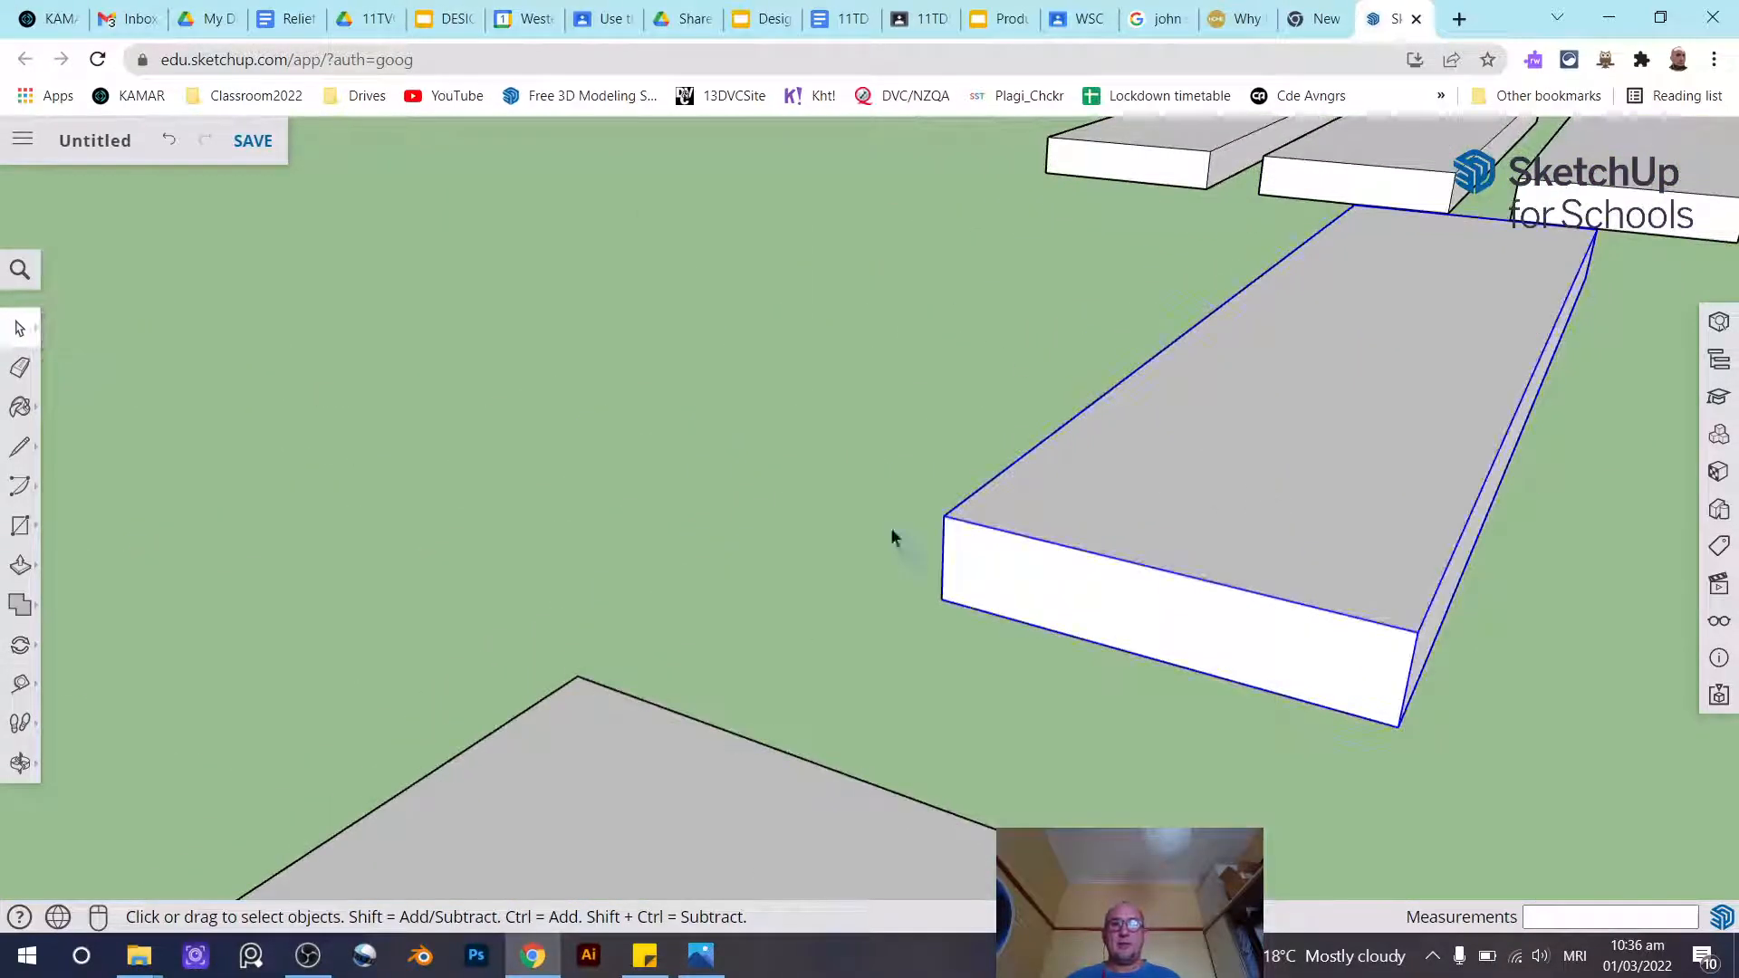
{"action": "left_click", "coordinate": [17, 650]}
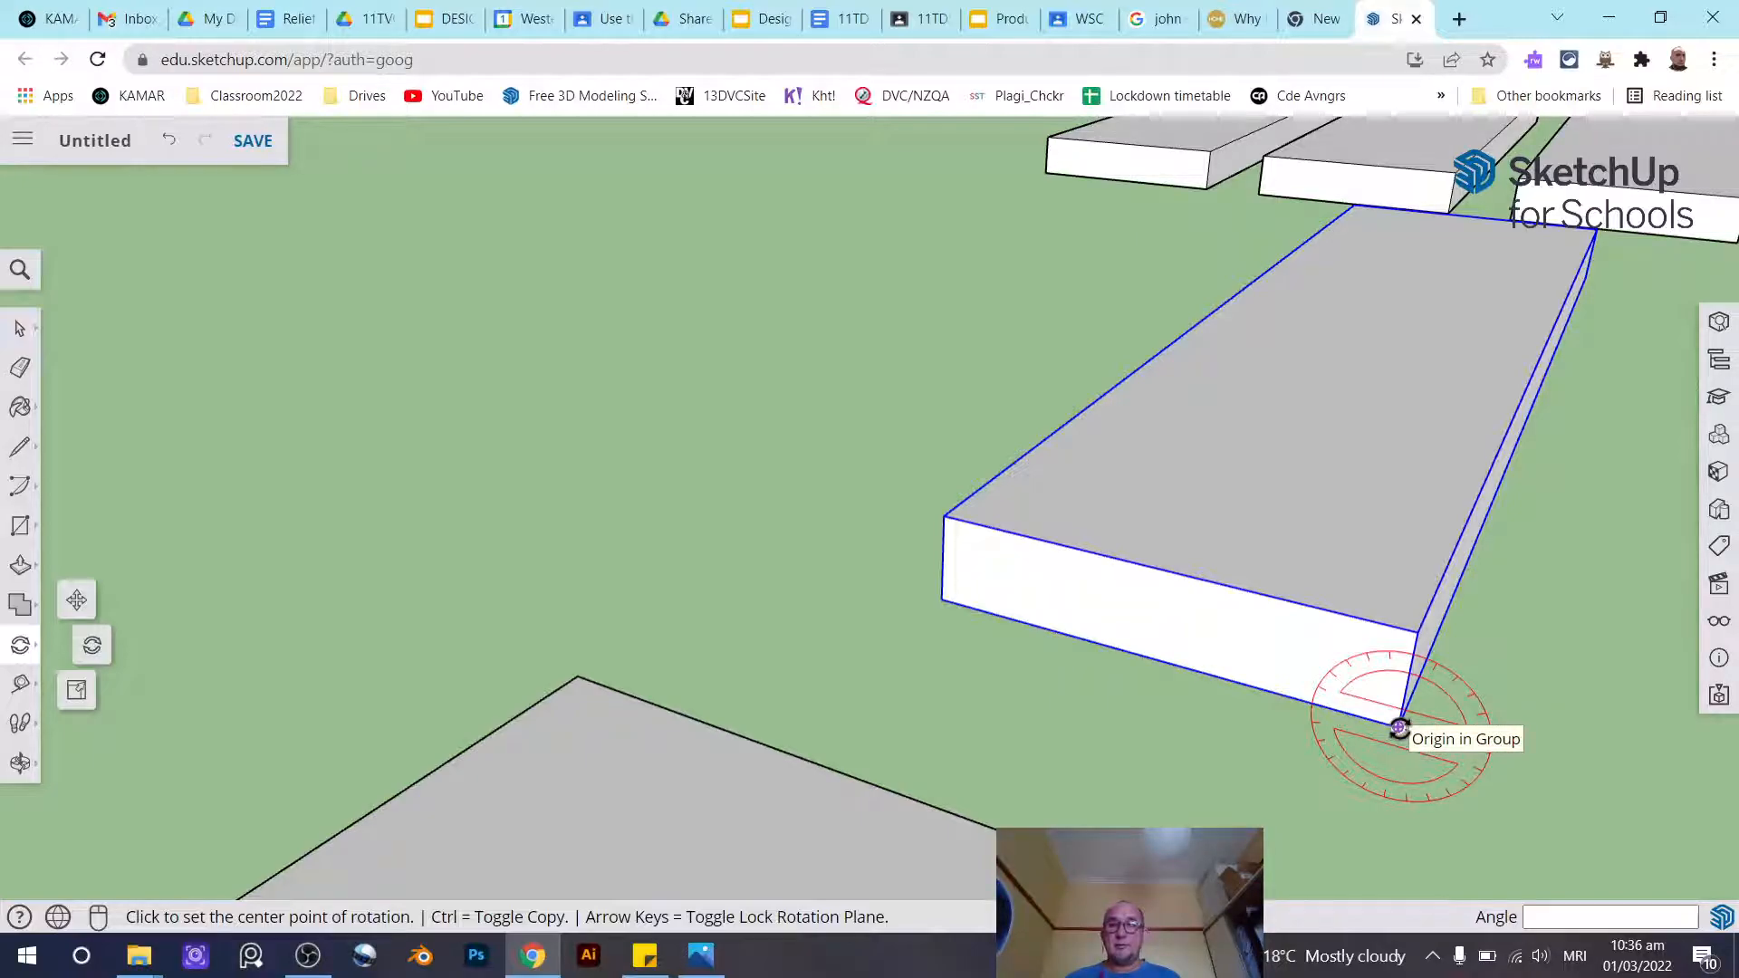
{"action": "left_click", "coordinate": [1399, 727]}
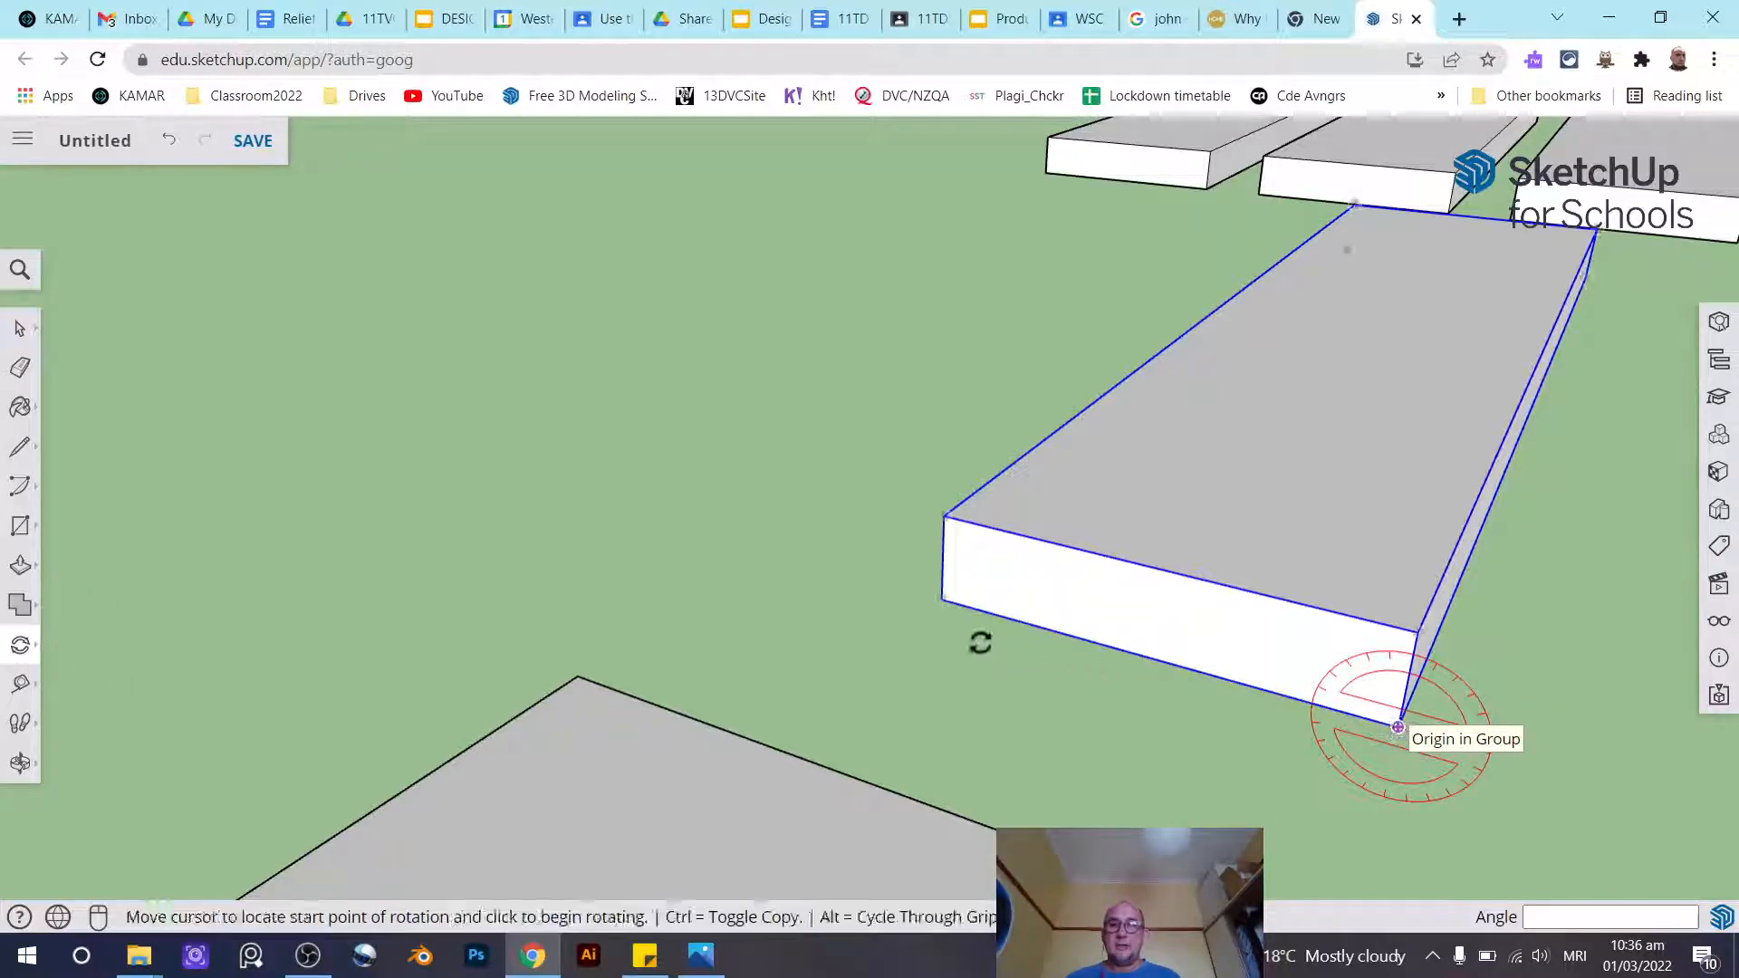
{"action": "left_click", "coordinate": [943, 599]}
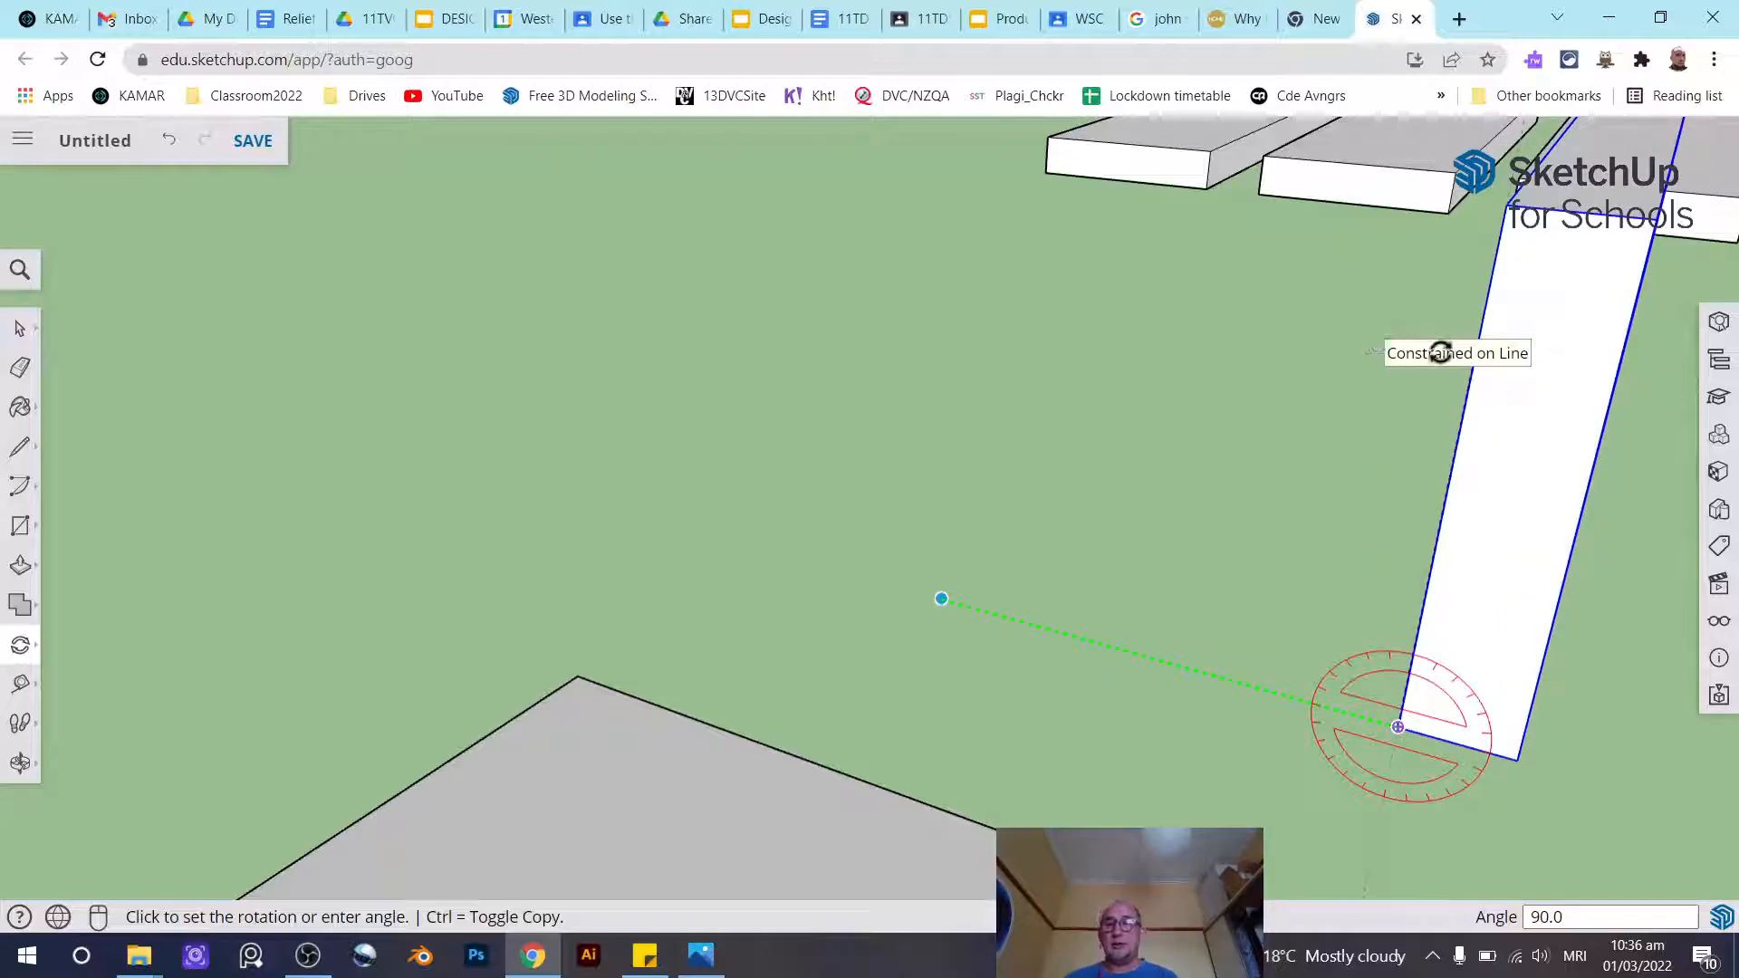
{"action": "left_click", "coordinate": [1442, 354]}
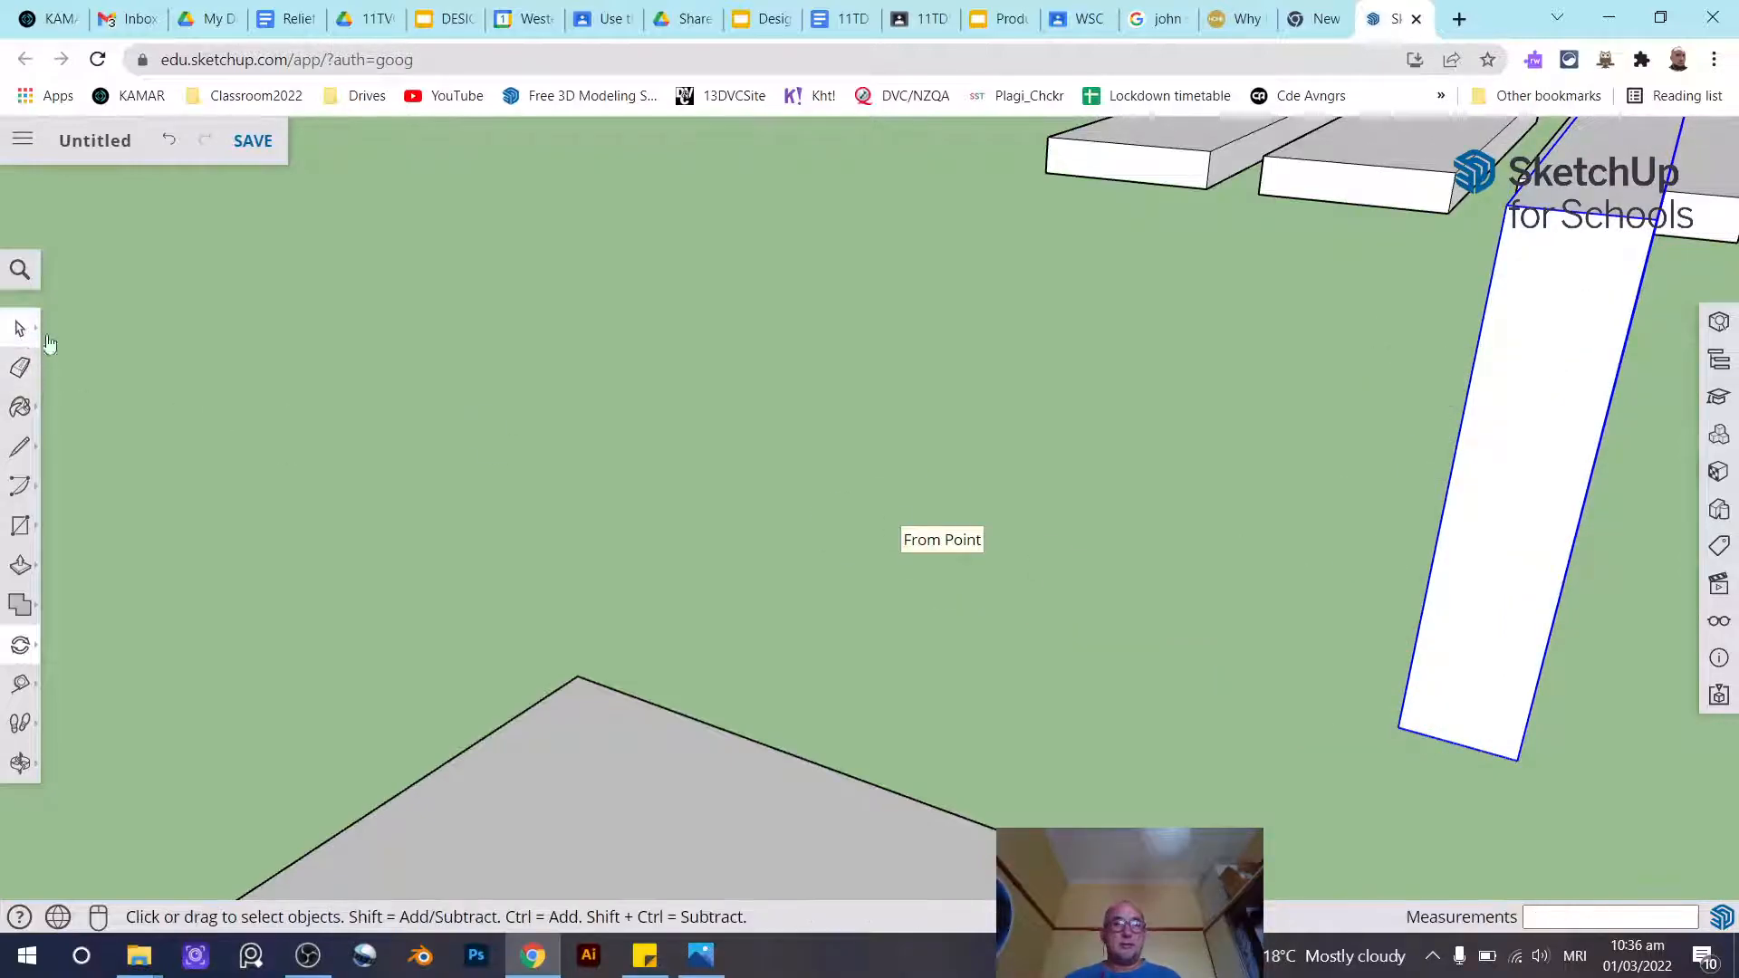
{"action": "left_click", "coordinate": [39, 338]}
Delete the upright apron that stands away from the red axis
{"action": "scroll", "coordinate": [892, 533], "scroll_direction": "down", "scroll_amount": 5}
{"action": "middle_click_drag", "start_coordinate": [1237, 538], "coordinate": [1090, 543]}
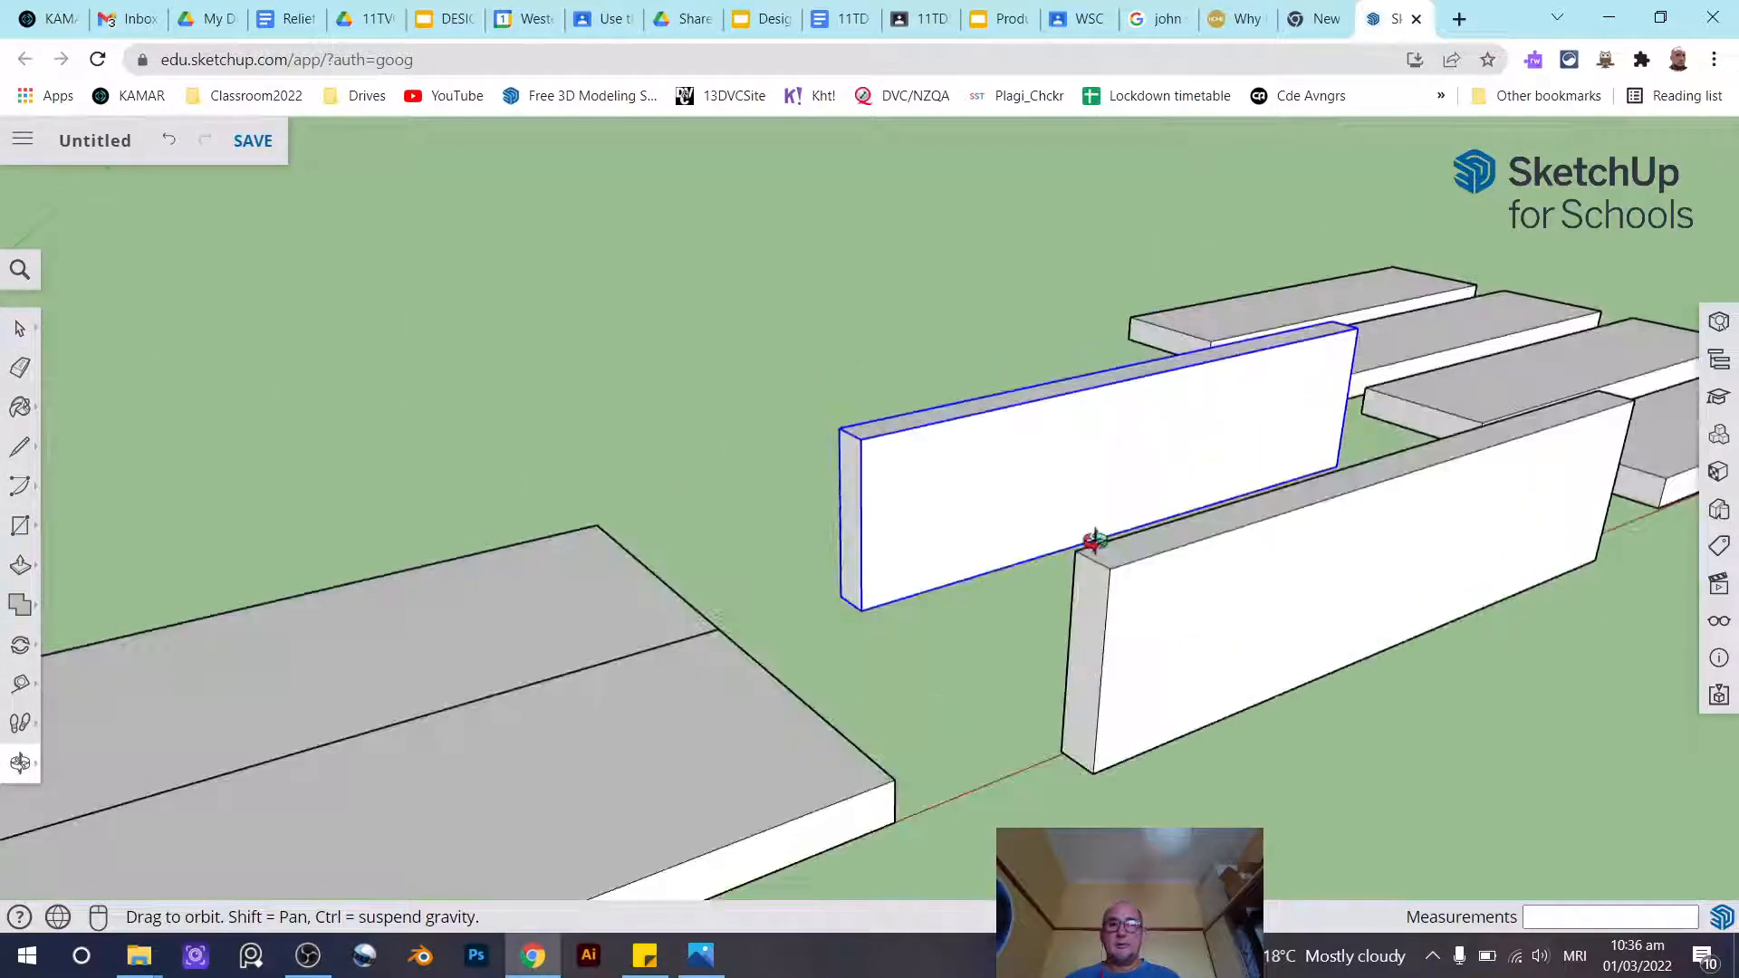
{"action": "scroll", "coordinate": [1014, 525], "scroll_direction": "up", "scroll_amount": 3}
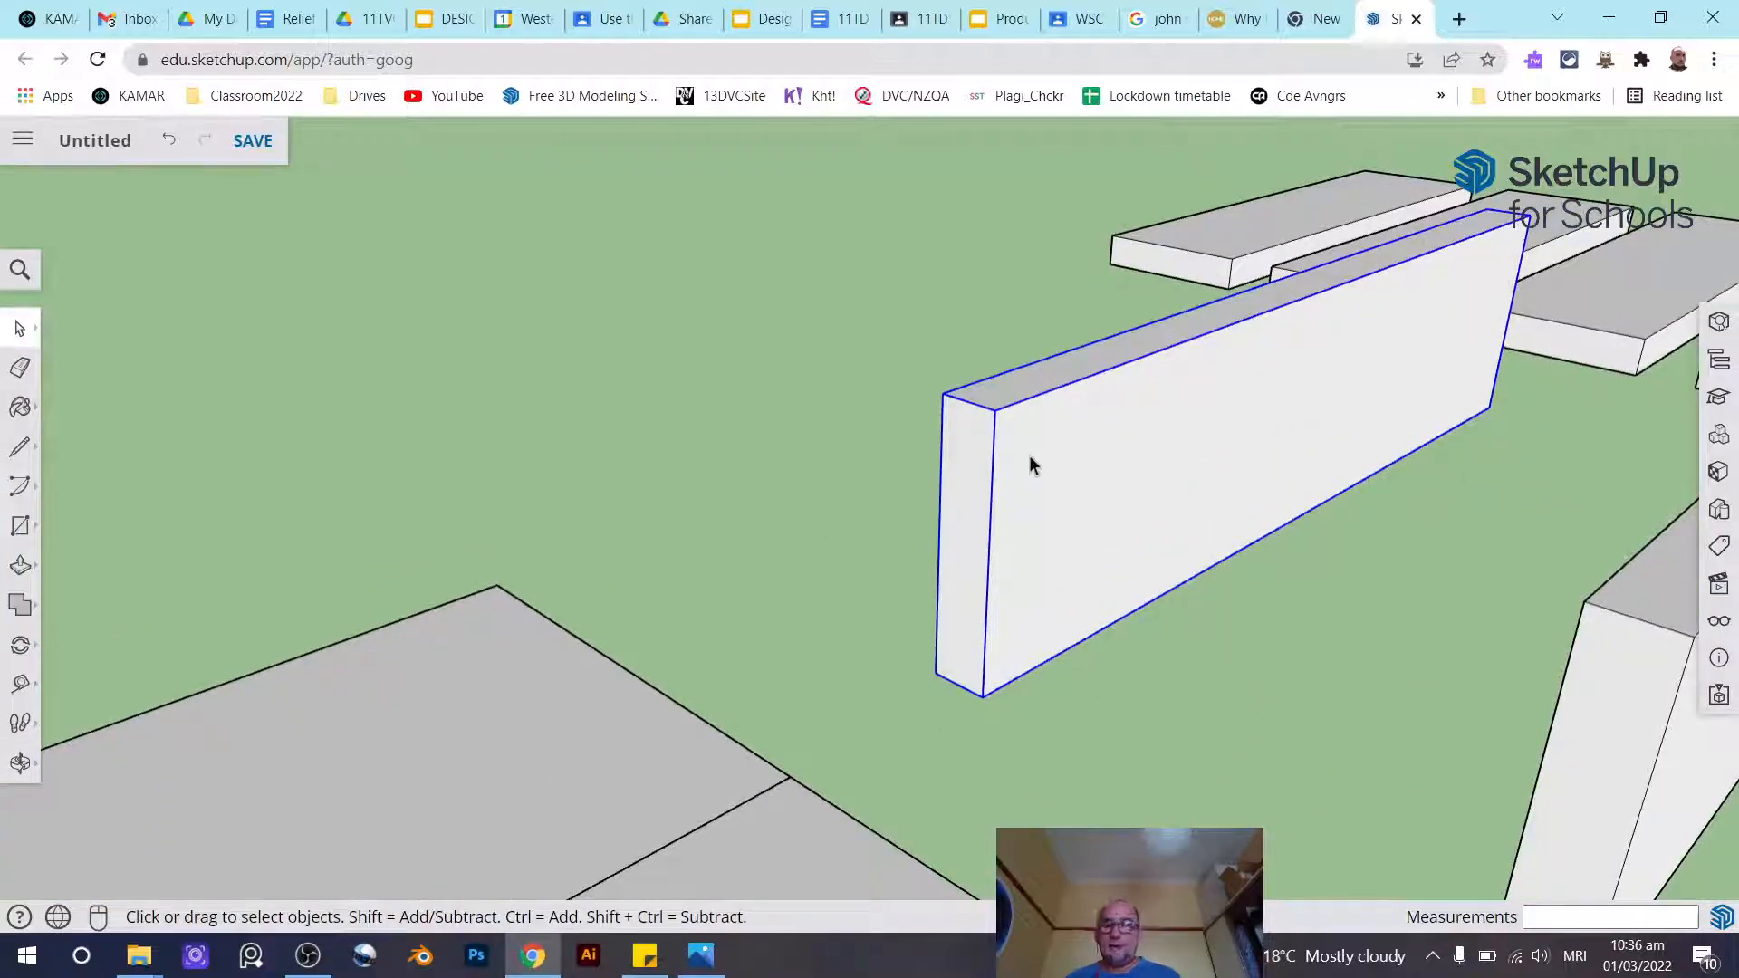
{"action": "key", "text": "Delete"}
{"action": "scroll", "coordinate": [894, 447], "scroll_direction": "down", "scroll_amount": 4}
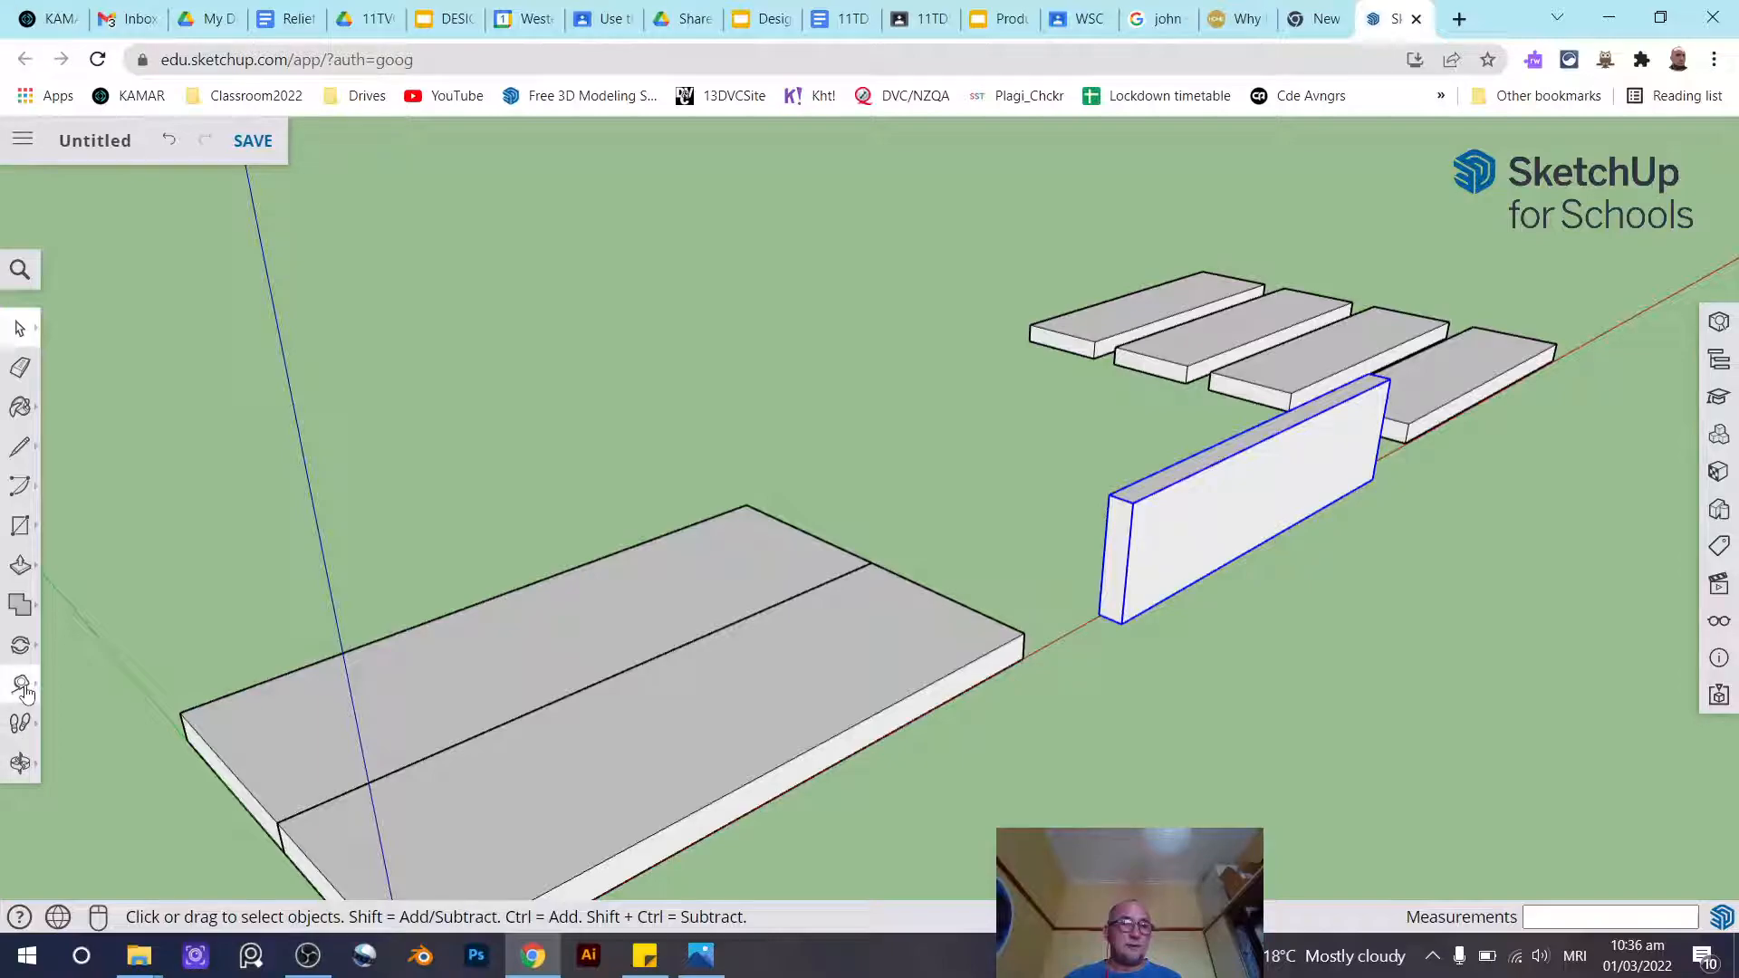
Copy the remaining upright apron by its bottom corner about 194 mm along the green axis
{"action": "left_click", "coordinate": [35, 652]}
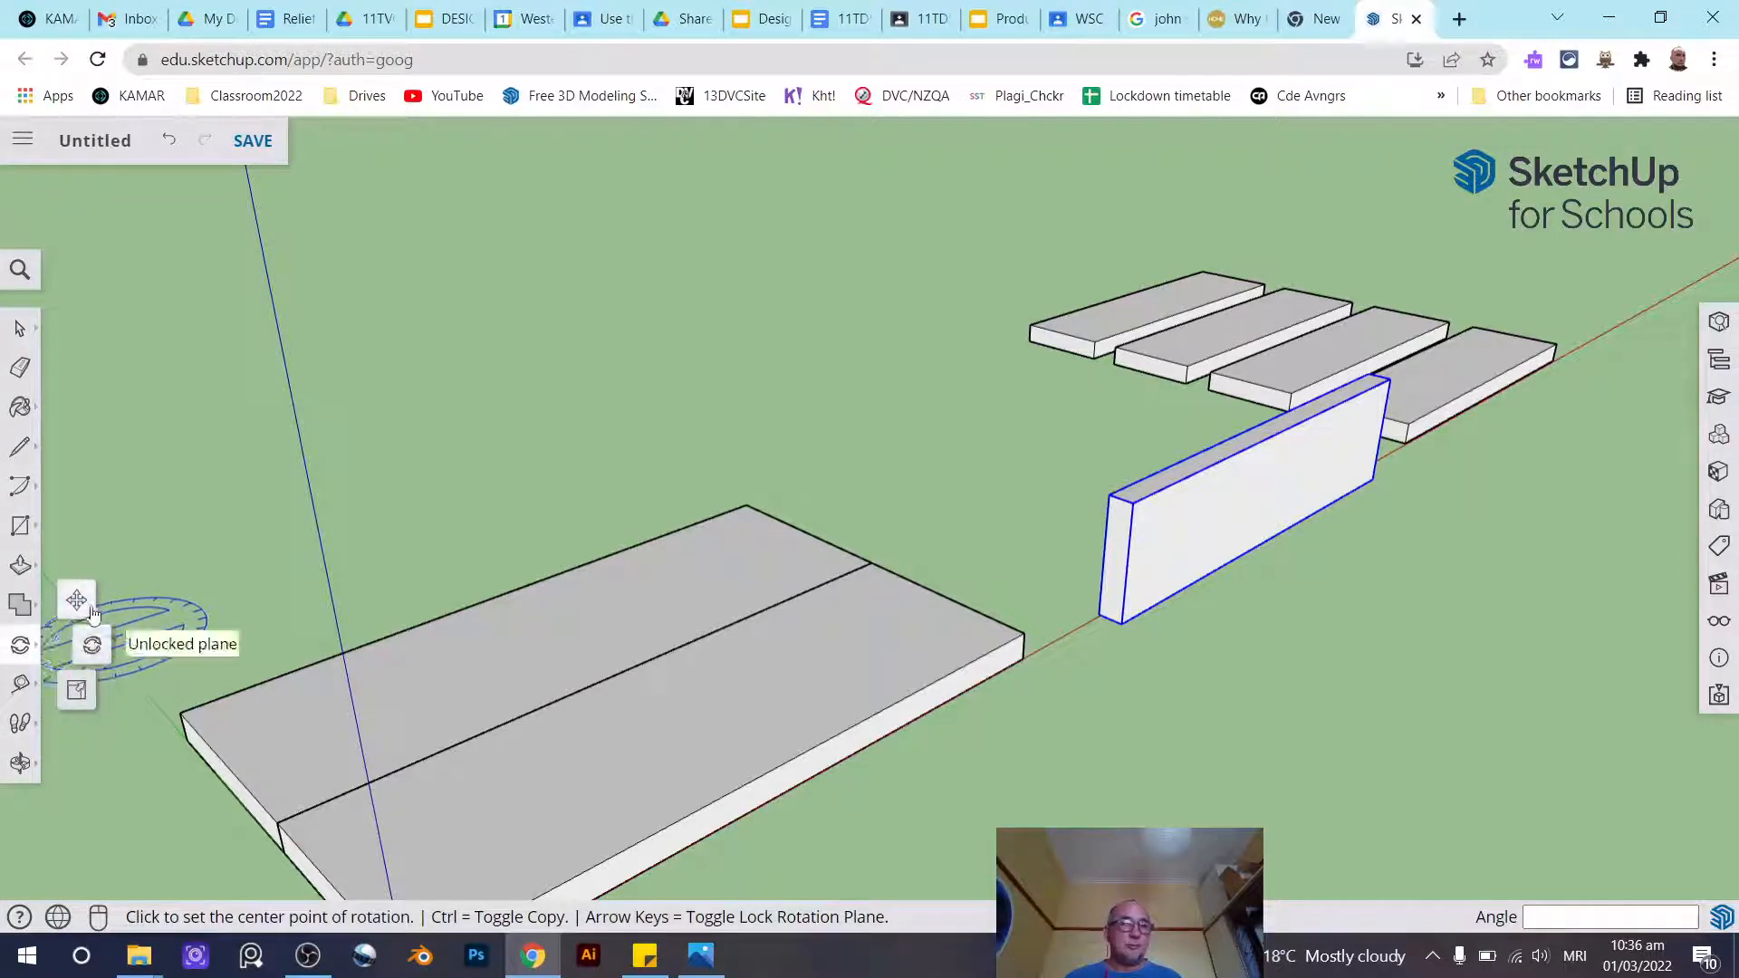
{"action": "left_click", "coordinate": [77, 602]}
{"action": "left_click", "coordinate": [1103, 614]}
{"action": "key", "text": "ctrl"}
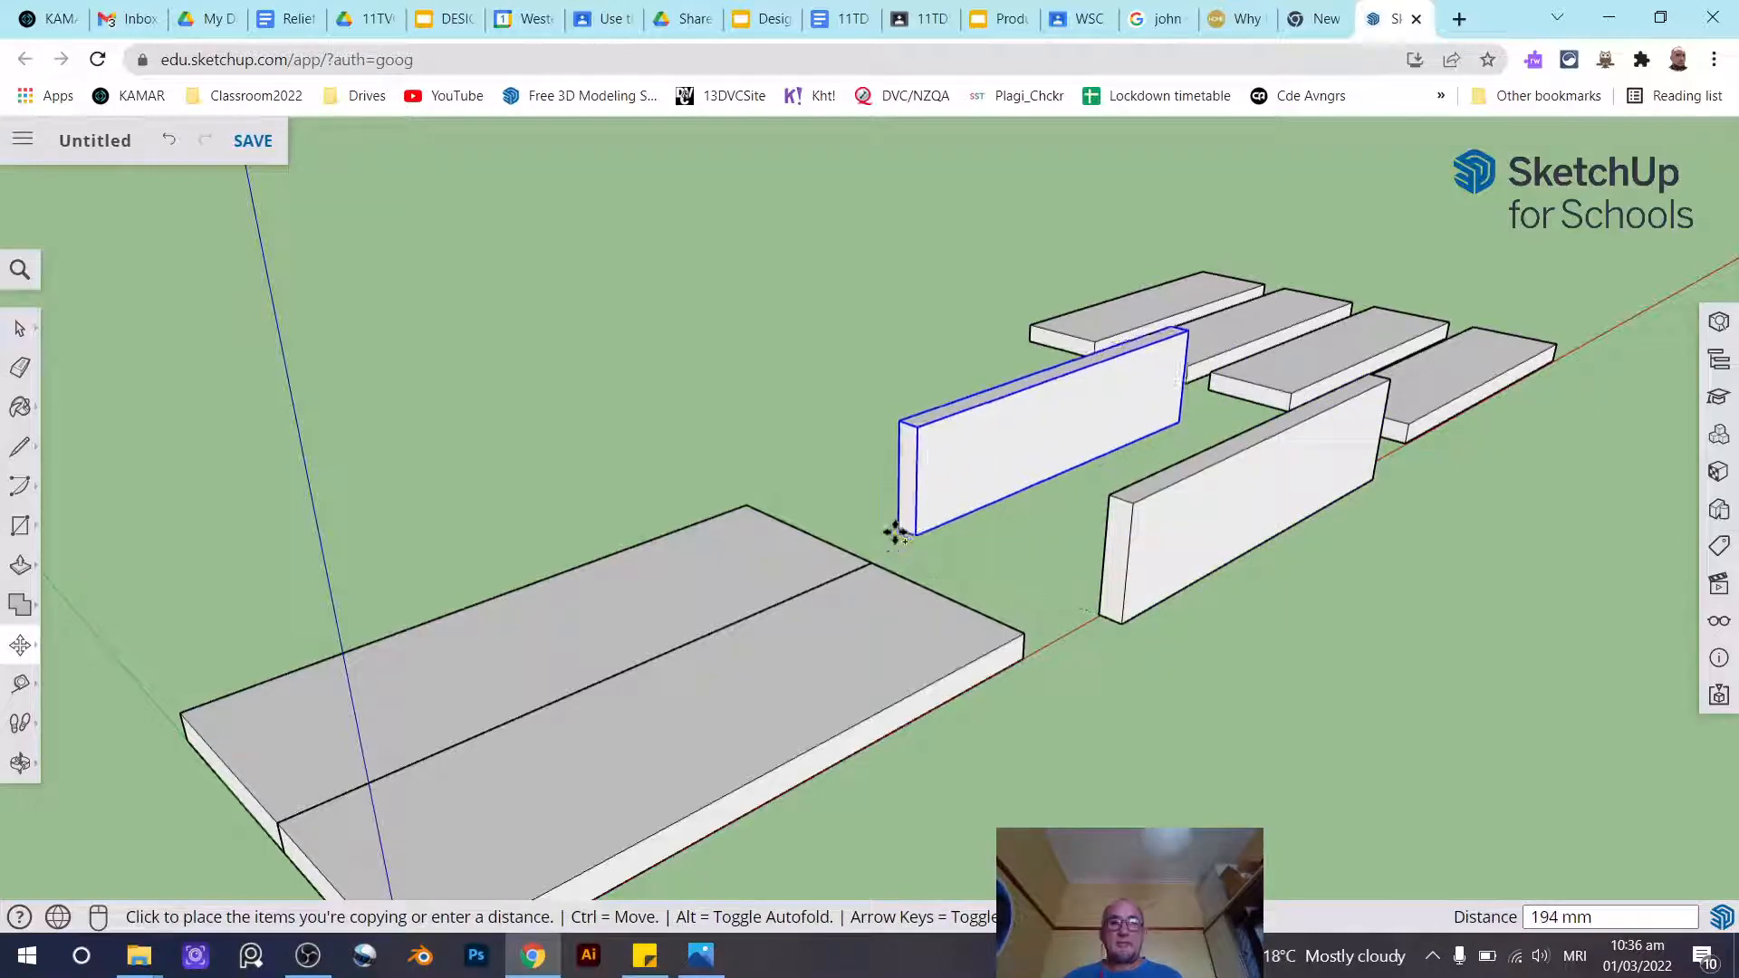
{"action": "left_click", "coordinate": [897, 534]}
{"action": "key", "text": "space"}
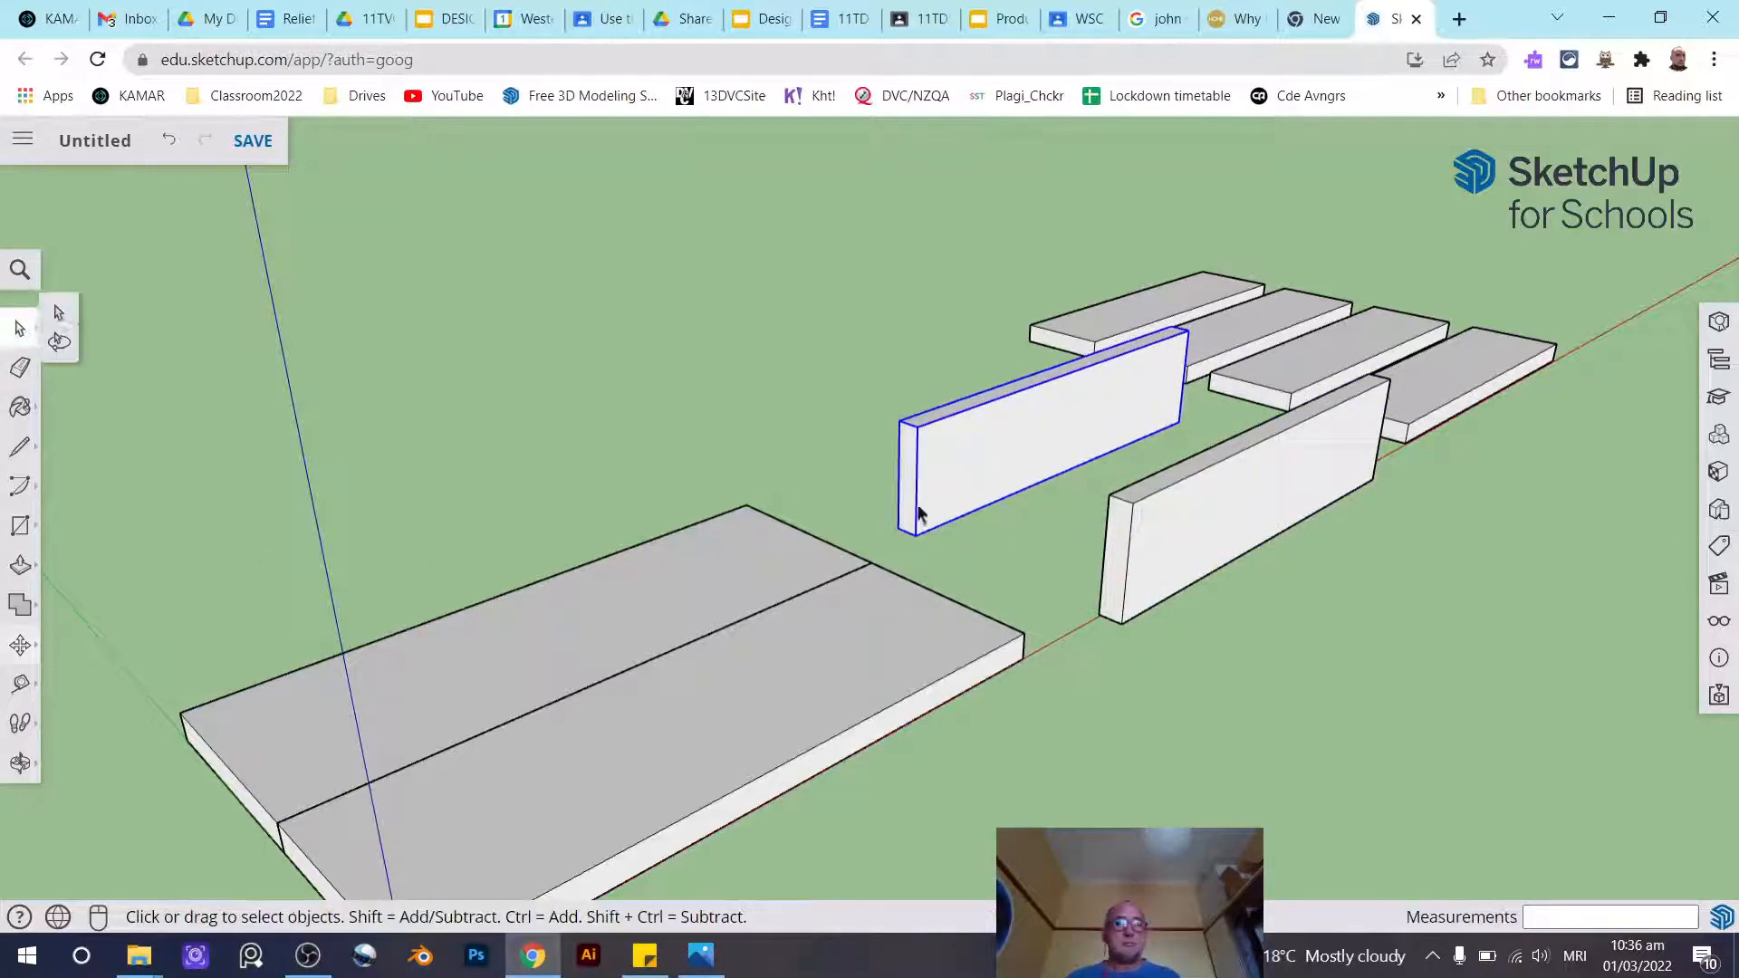
Move the second leg board by its bottom corner until it butts against the leg board on the red axis
{"action": "scroll", "coordinate": [1096, 586], "scroll_direction": "down", "scroll_amount": 5}
{"action": "middle_click_drag", "start_coordinate": [1096, 586], "coordinate": [861, 567]}
{"action": "scroll", "coordinate": [861, 567], "scroll_direction": "down", "scroll_amount": 3}
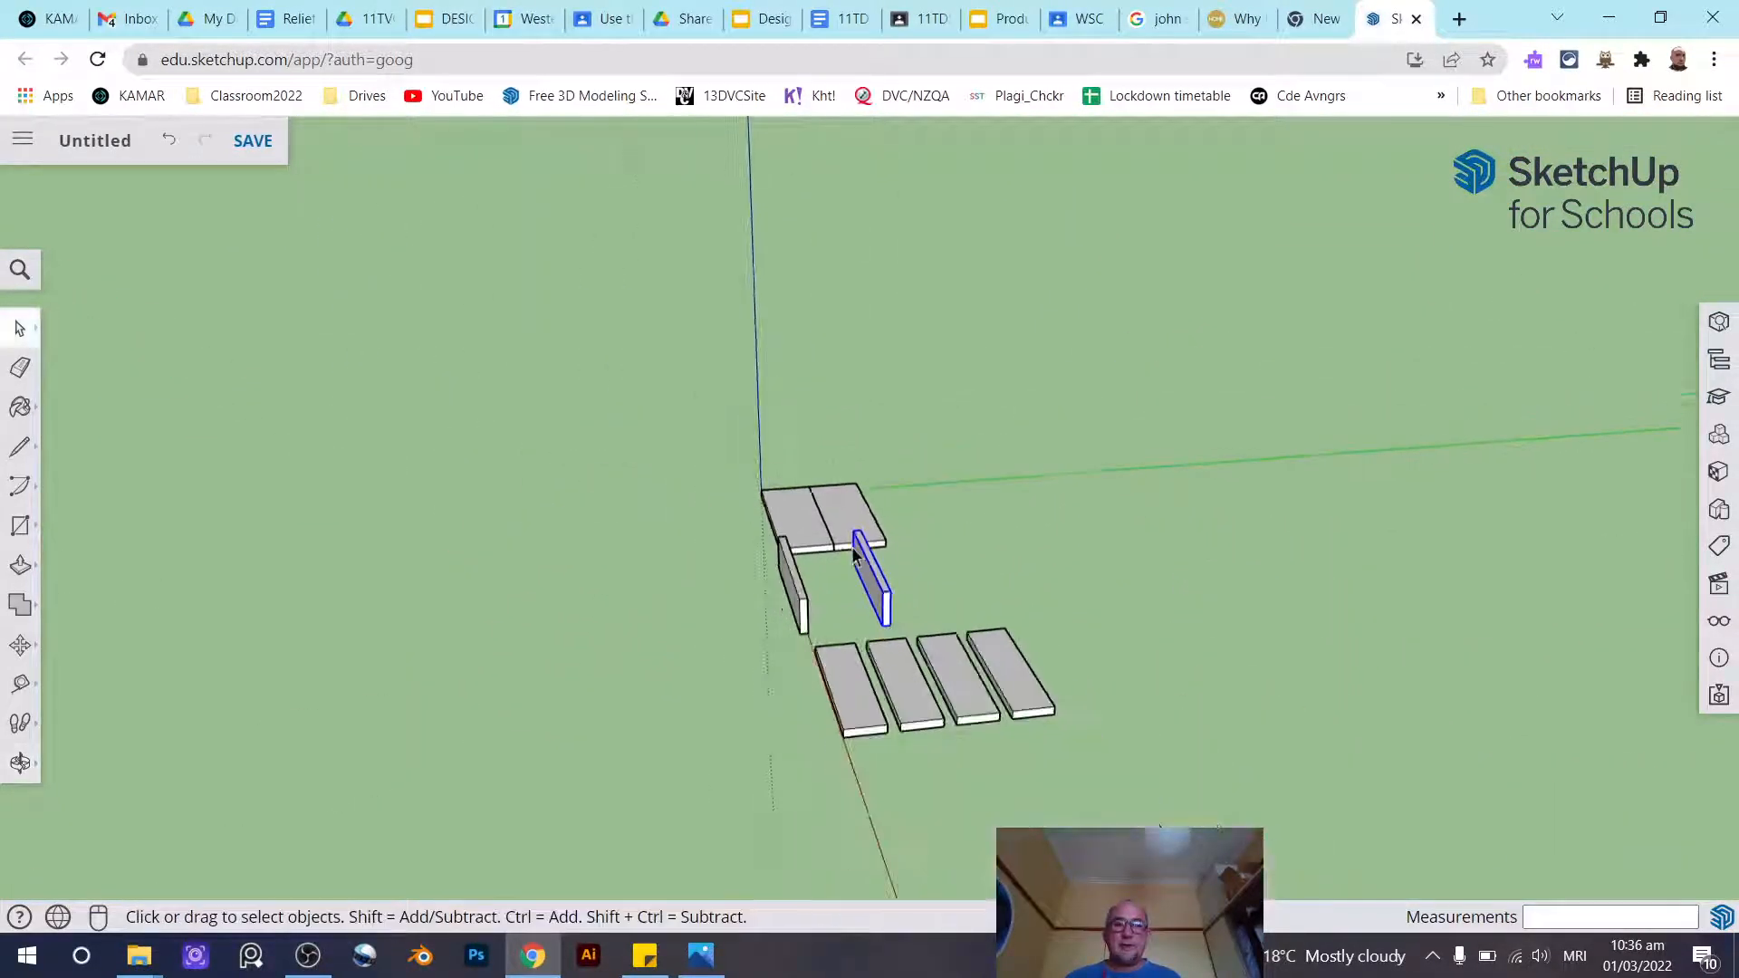
{"action": "scroll", "coordinate": [922, 574], "scroll_direction": "up", "scroll_amount": 3}
{"action": "left_click", "coordinate": [922, 574]}
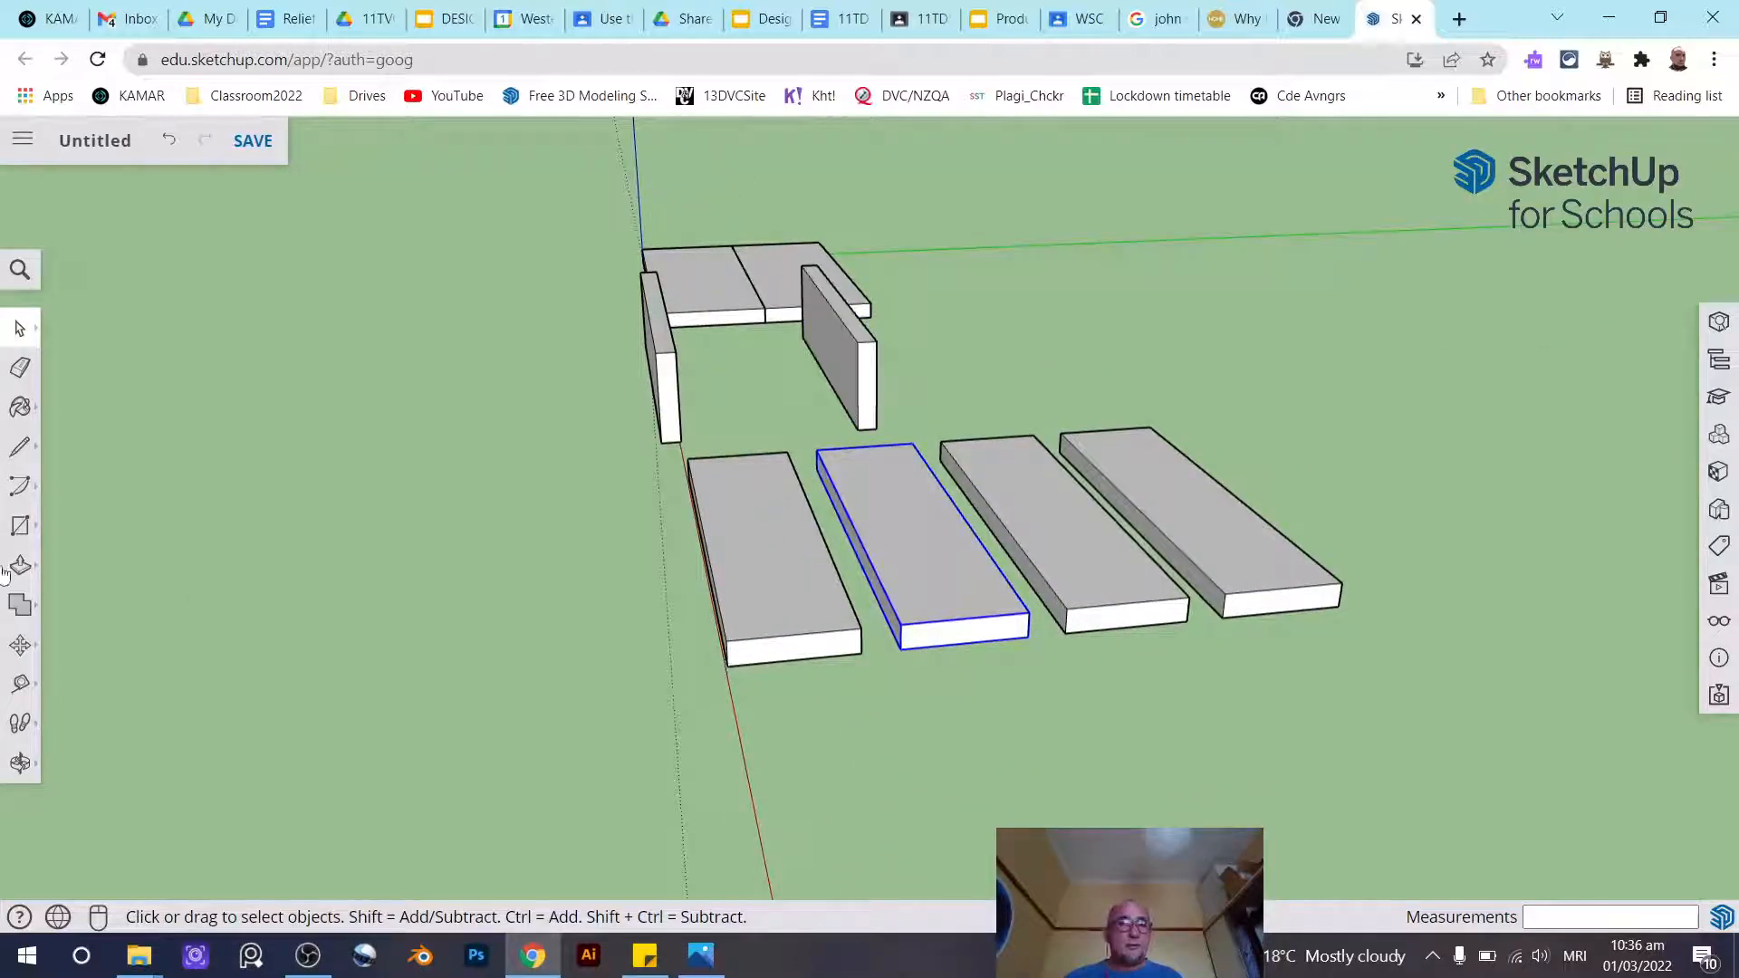
{"action": "left_click", "coordinate": [20, 645]}
{"action": "scroll", "coordinate": [901, 645], "scroll_direction": "up", "scroll_amount": 3}
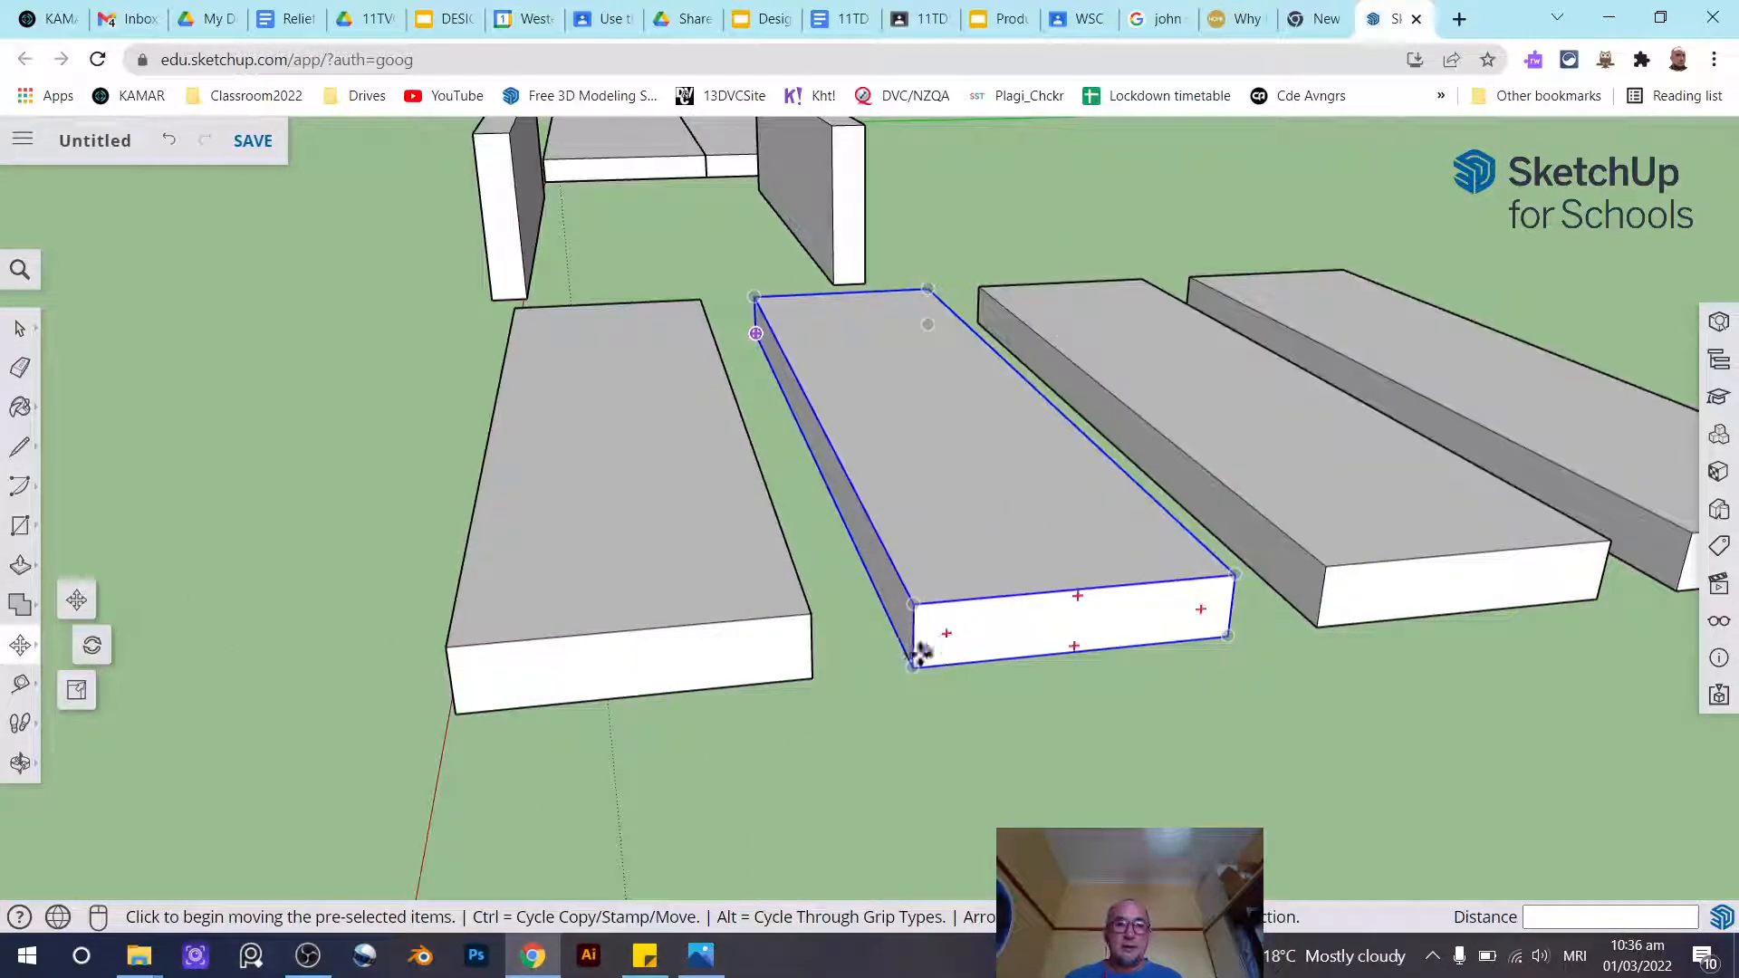
{"action": "left_click", "coordinate": [913, 662]}
{"action": "left_click", "coordinate": [811, 678]}
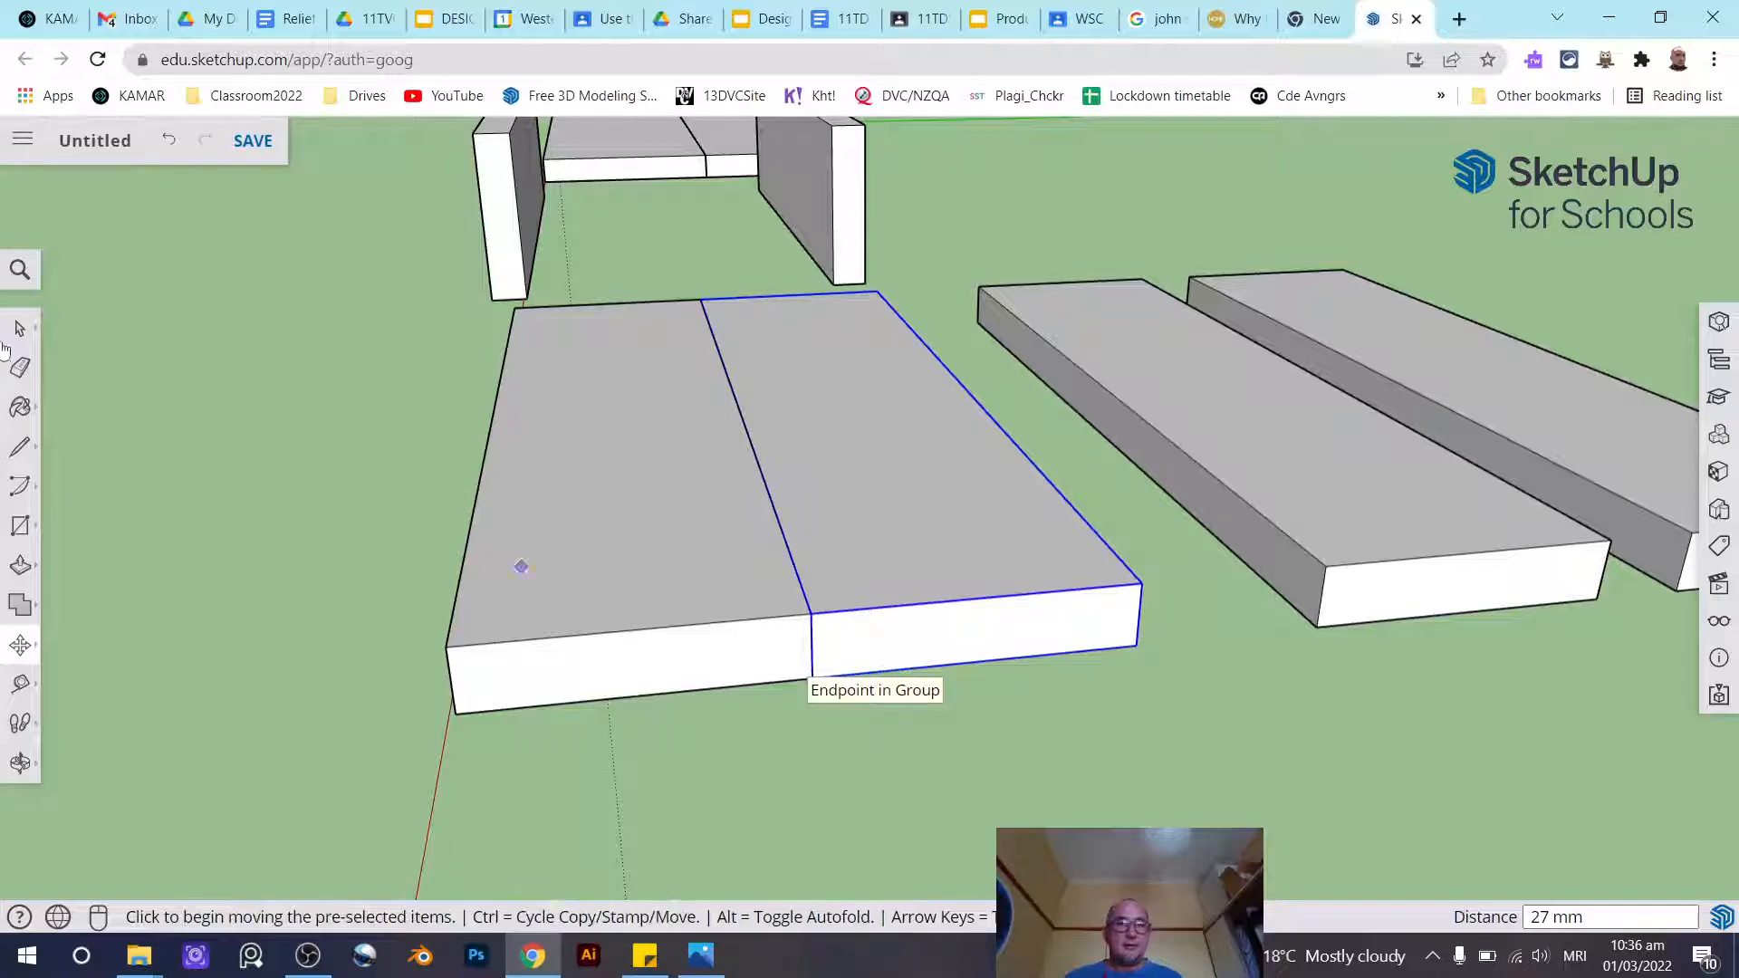
{"action": "left_click", "coordinate": [23, 328]}
Move the outermost leg board by its bottom corner until it butts against the third leg board
{"action": "scroll", "coordinate": [1100, 498], "scroll_direction": "down", "scroll_amount": 3}
{"action": "scroll", "coordinate": [1330, 567], "scroll_direction": "up", "scroll_amount": 5}
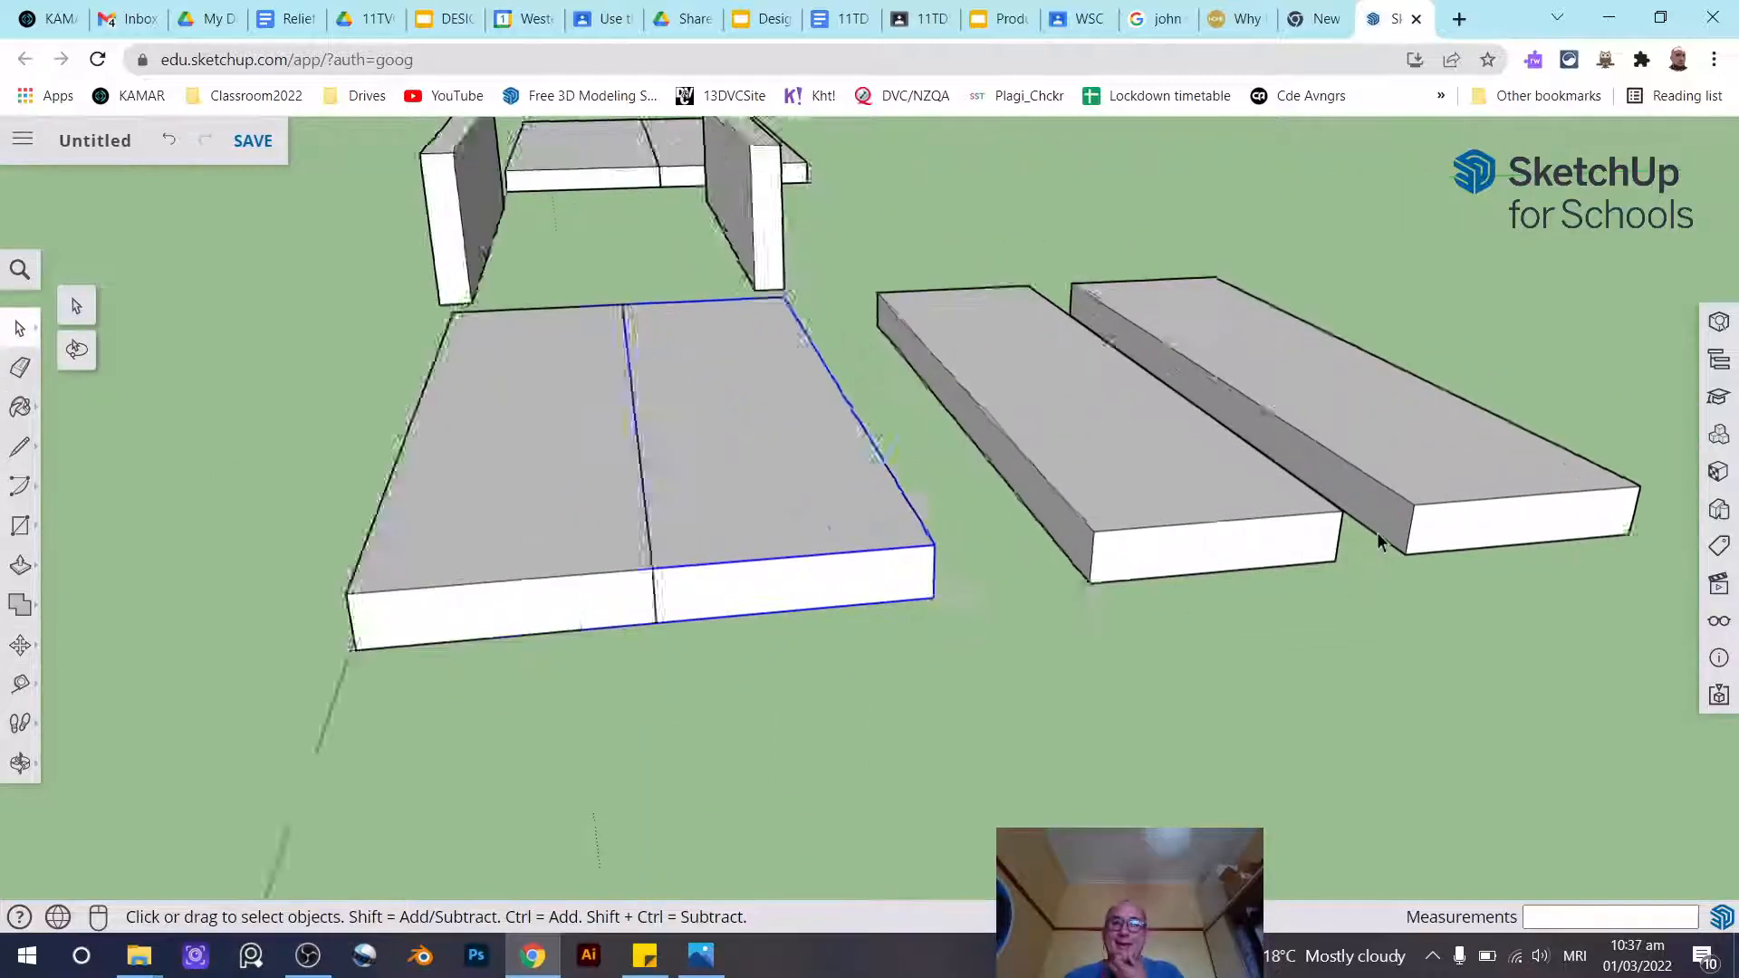
{"action": "left_click", "coordinate": [1395, 522]}
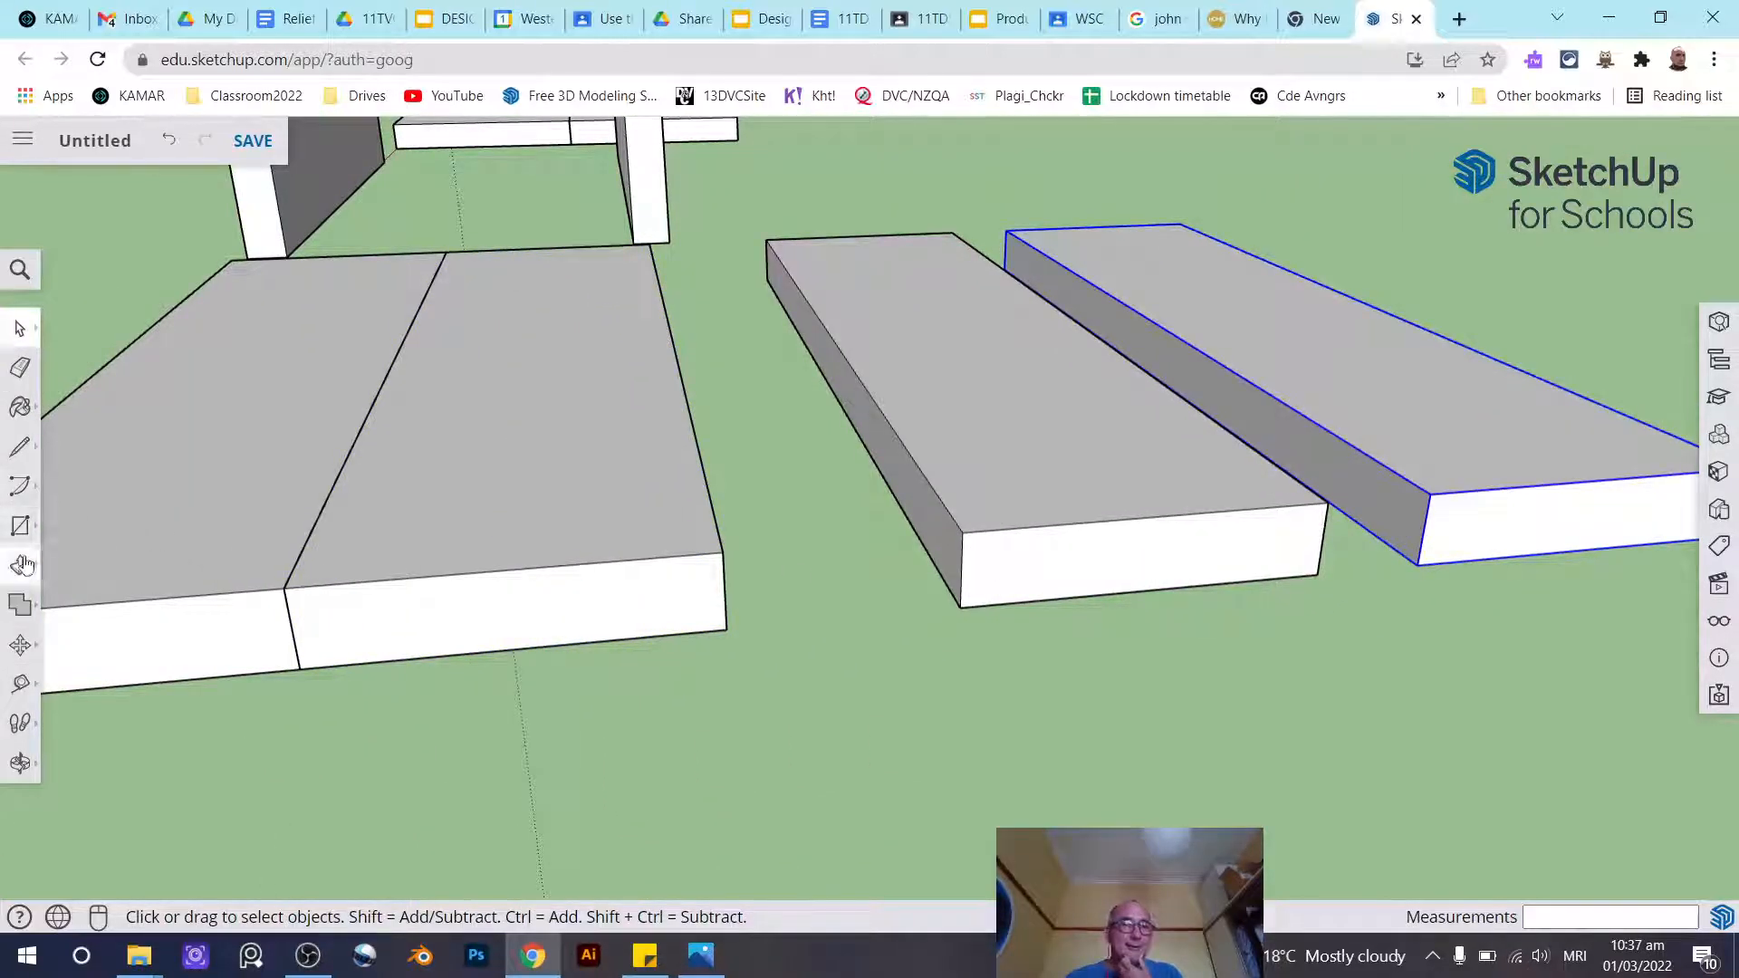
{"action": "left_click", "coordinate": [20, 645]}
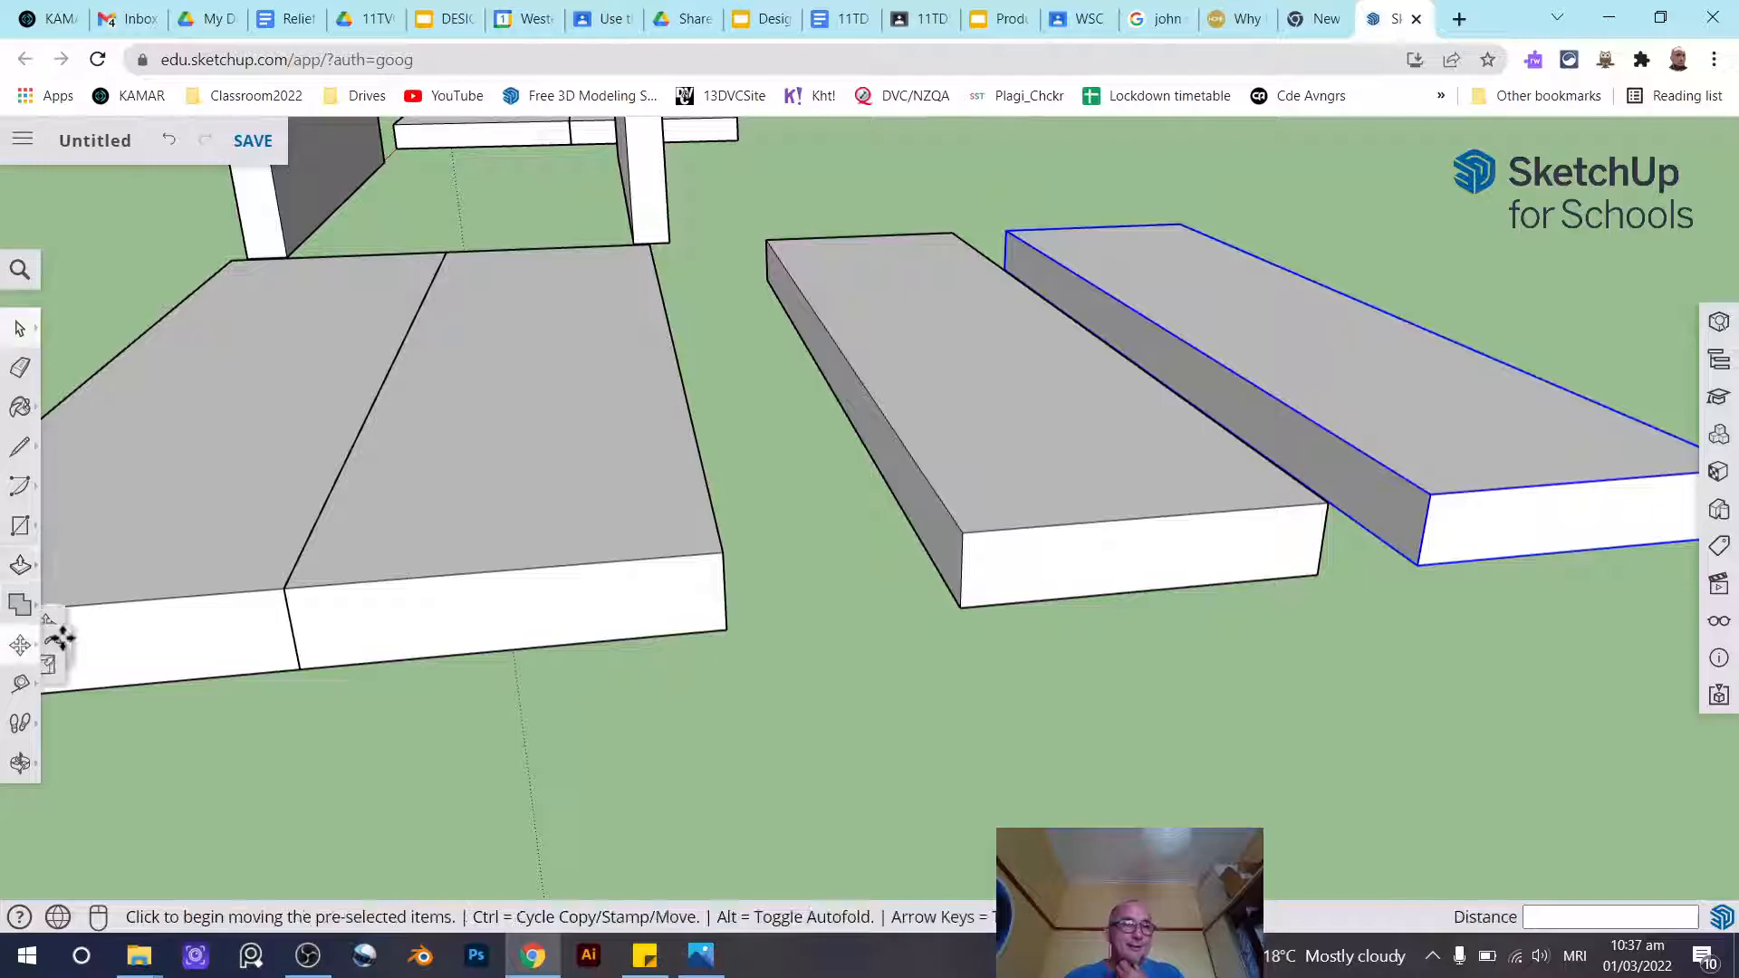
{"action": "left_click", "coordinate": [1414, 560]}
{"action": "left_click", "coordinate": [1320, 573]}
{"action": "key", "text": "space"}
Combine the two outer leg boards into one group and the two leg boards beside the red axis into another
{"action": "scroll", "coordinate": [1132, 471], "scroll_direction": "down", "scroll_amount": 5}
{"action": "left_click", "coordinate": [1095, 447], "text": "shift"}
{"action": "right_click", "coordinate": [1095, 446]}
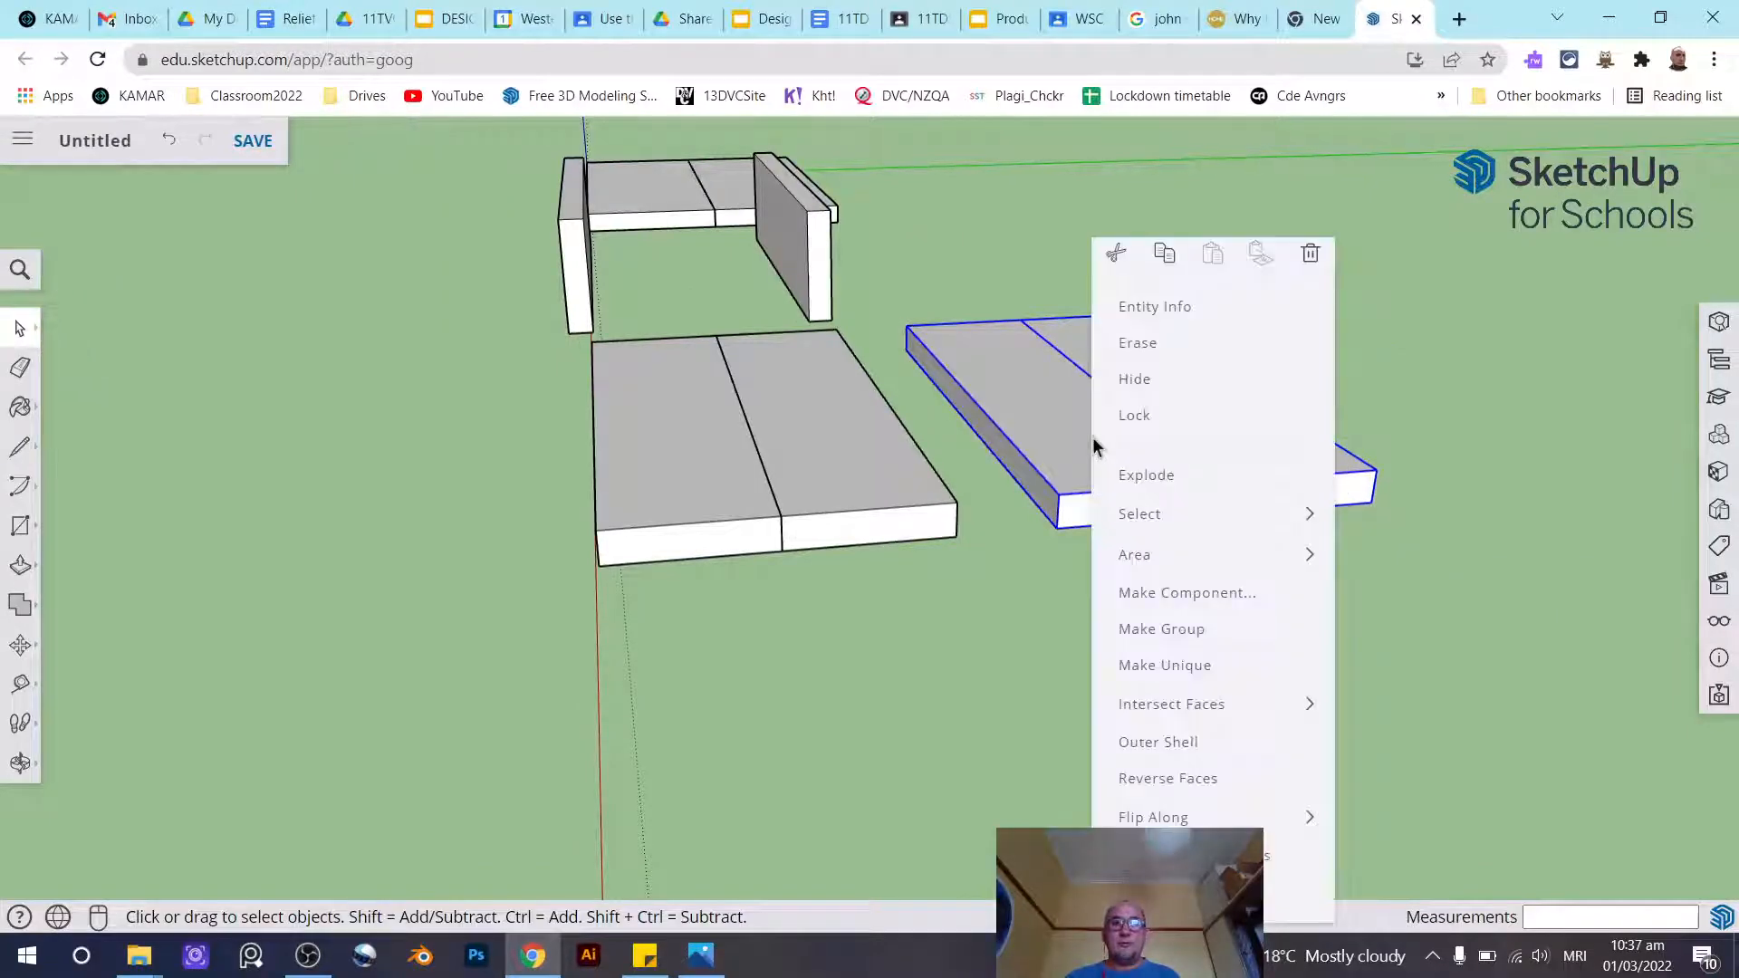
{"action": "left_click", "coordinate": [1219, 640]}
{"action": "left_click", "coordinate": [737, 509]}
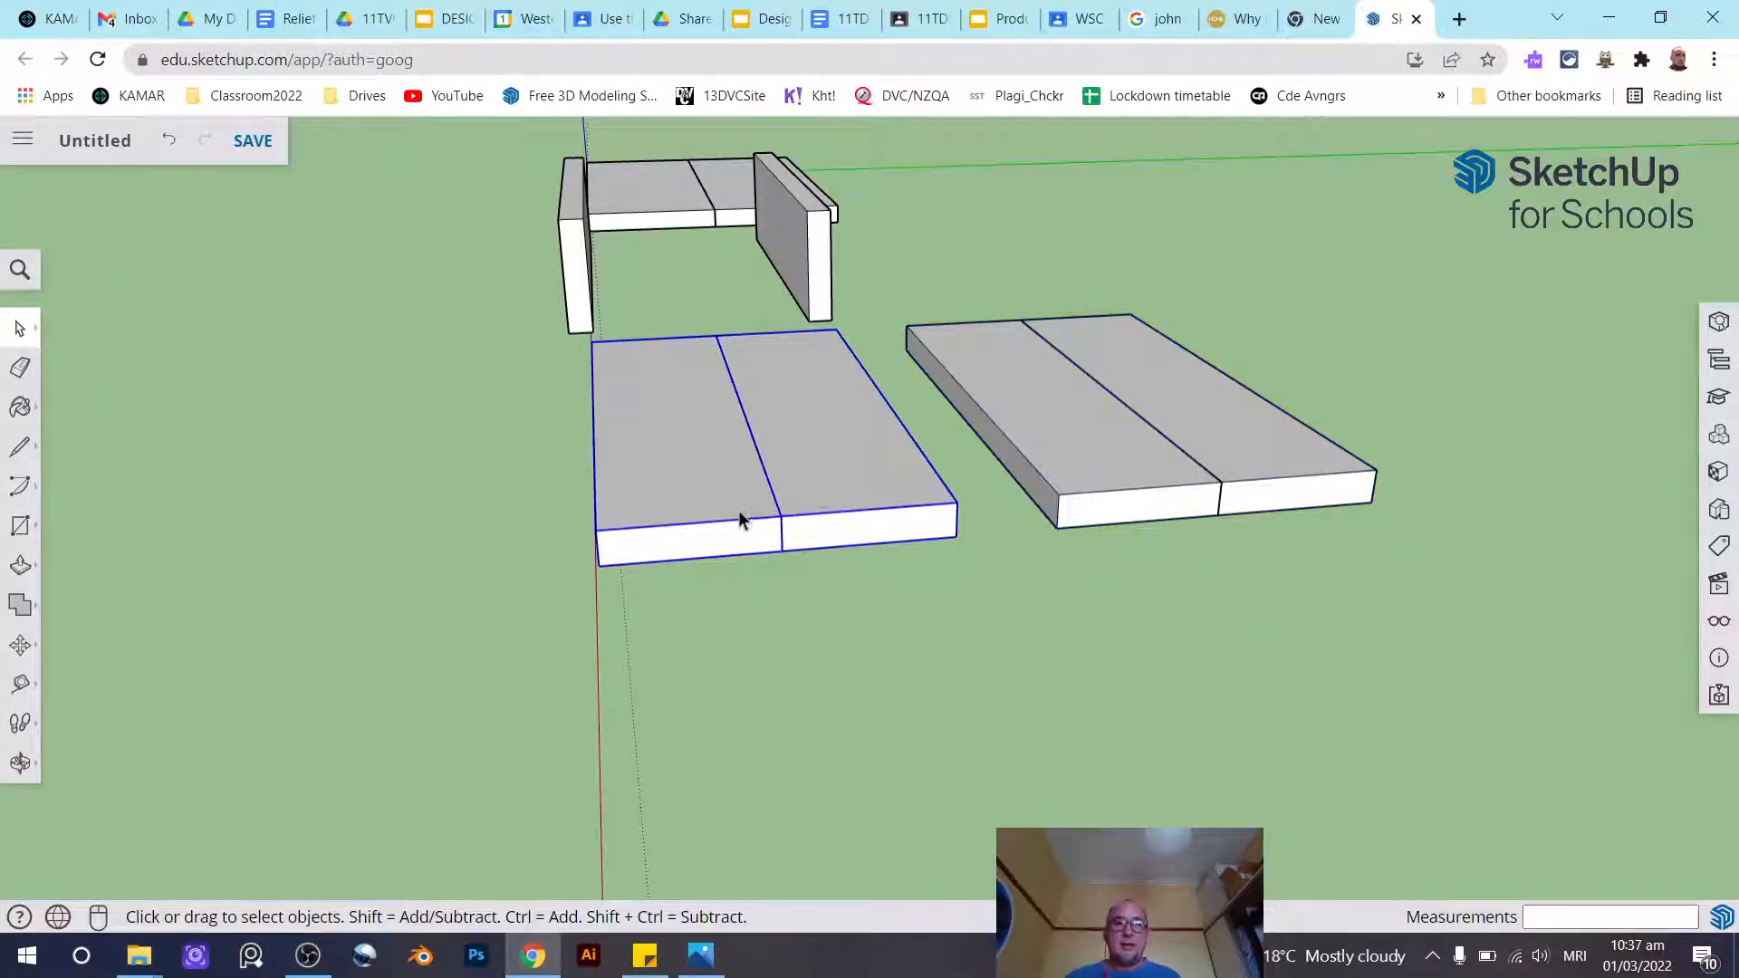
{"action": "right_click", "coordinate": [670, 438]}
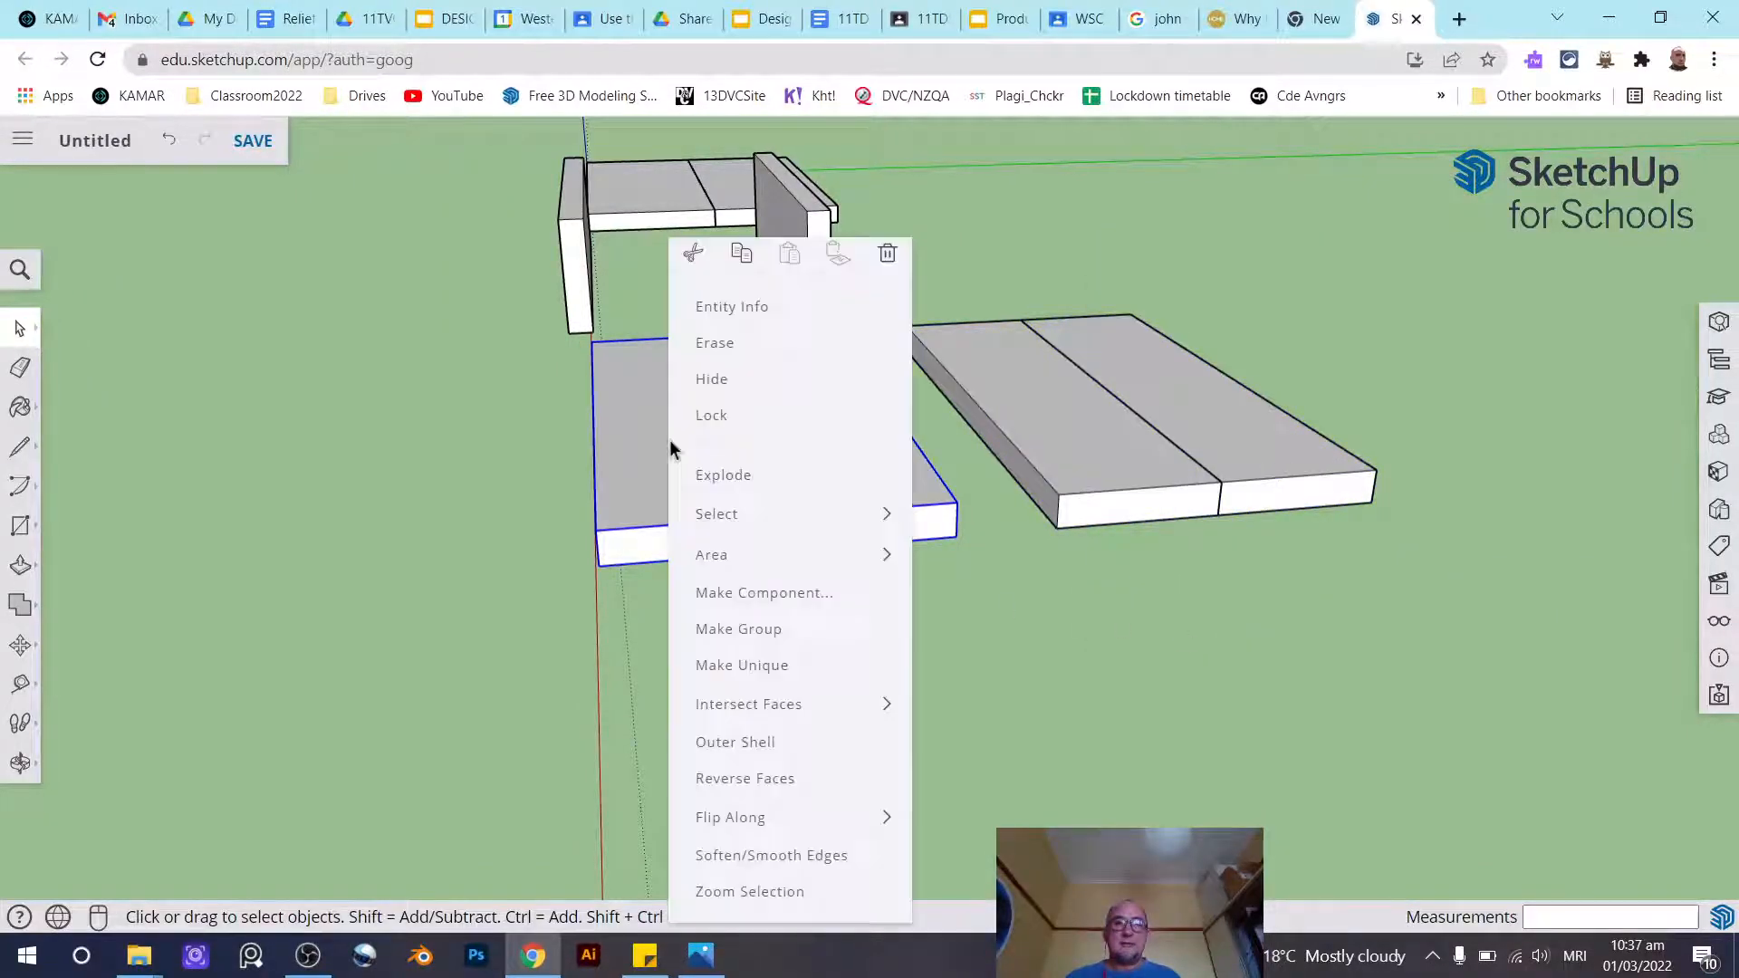
{"action": "left_click", "coordinate": [773, 627]}
Select both leg groups and rotate them together, locked to the green axis, about the near leg's bottom corner farthest from the aprons
{"action": "middle_click_drag", "start_coordinate": [779, 410], "coordinate": [572, 477]}
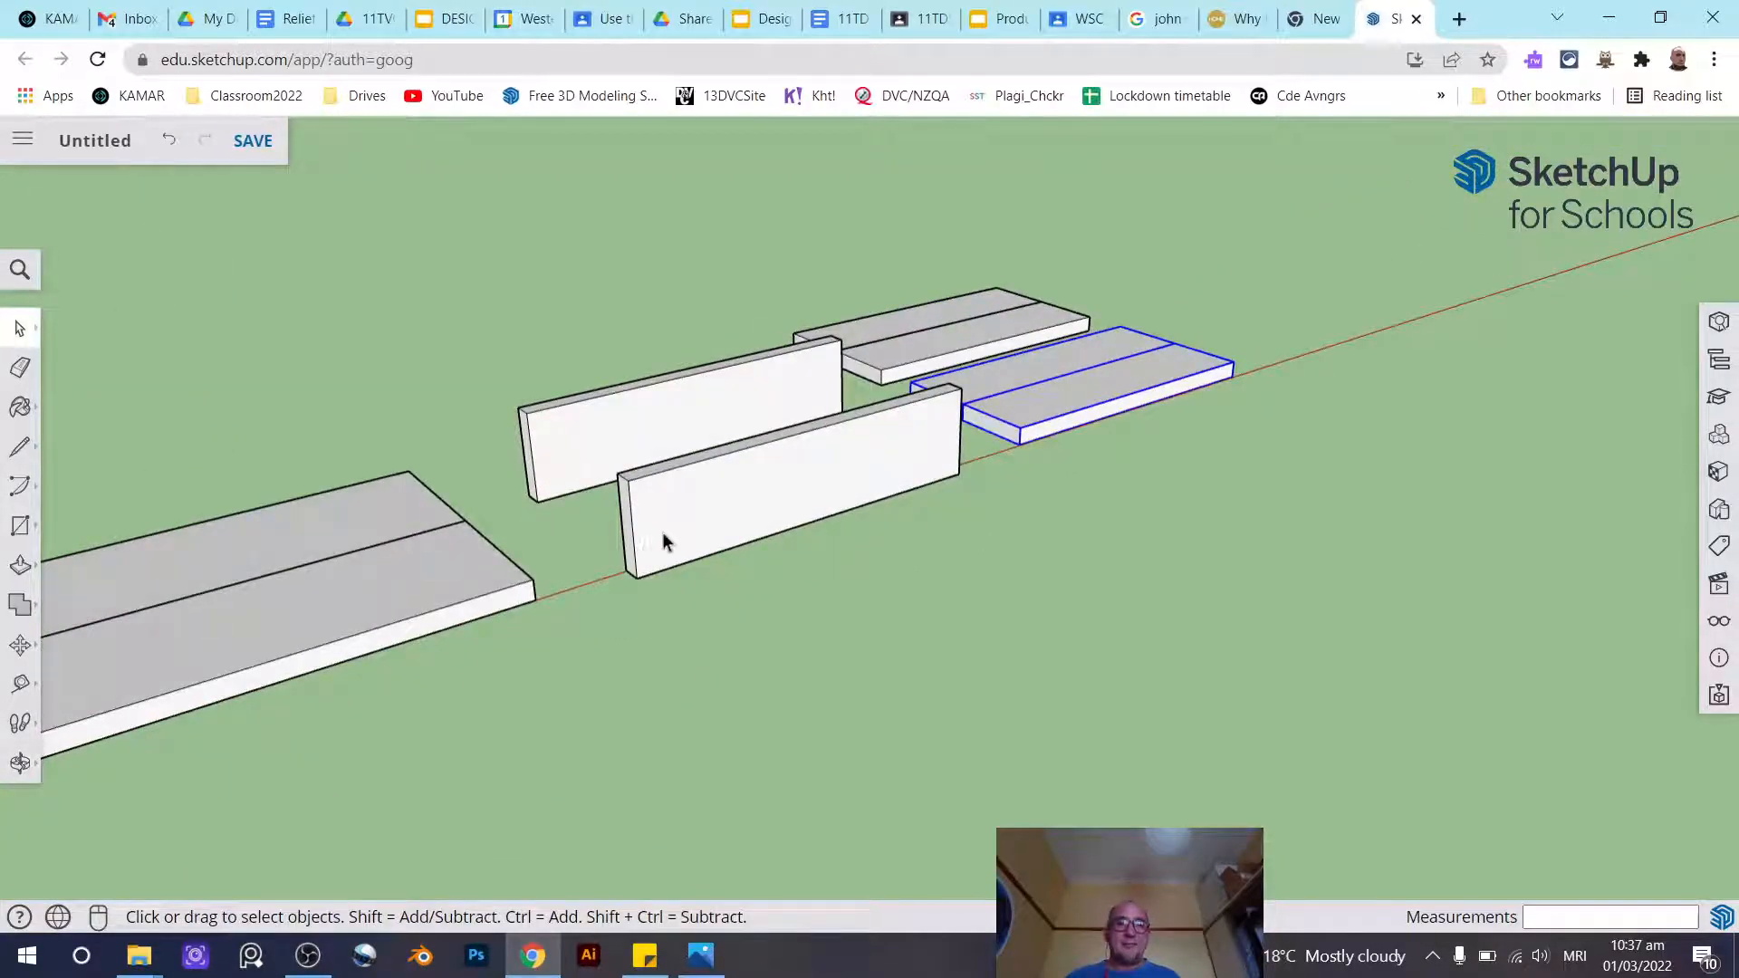
{"action": "middle_click_drag", "start_coordinate": [355, 669], "coordinate": [181, 670]}
{"action": "middle_click_drag", "start_coordinate": [631, 511], "coordinate": [926, 362]}
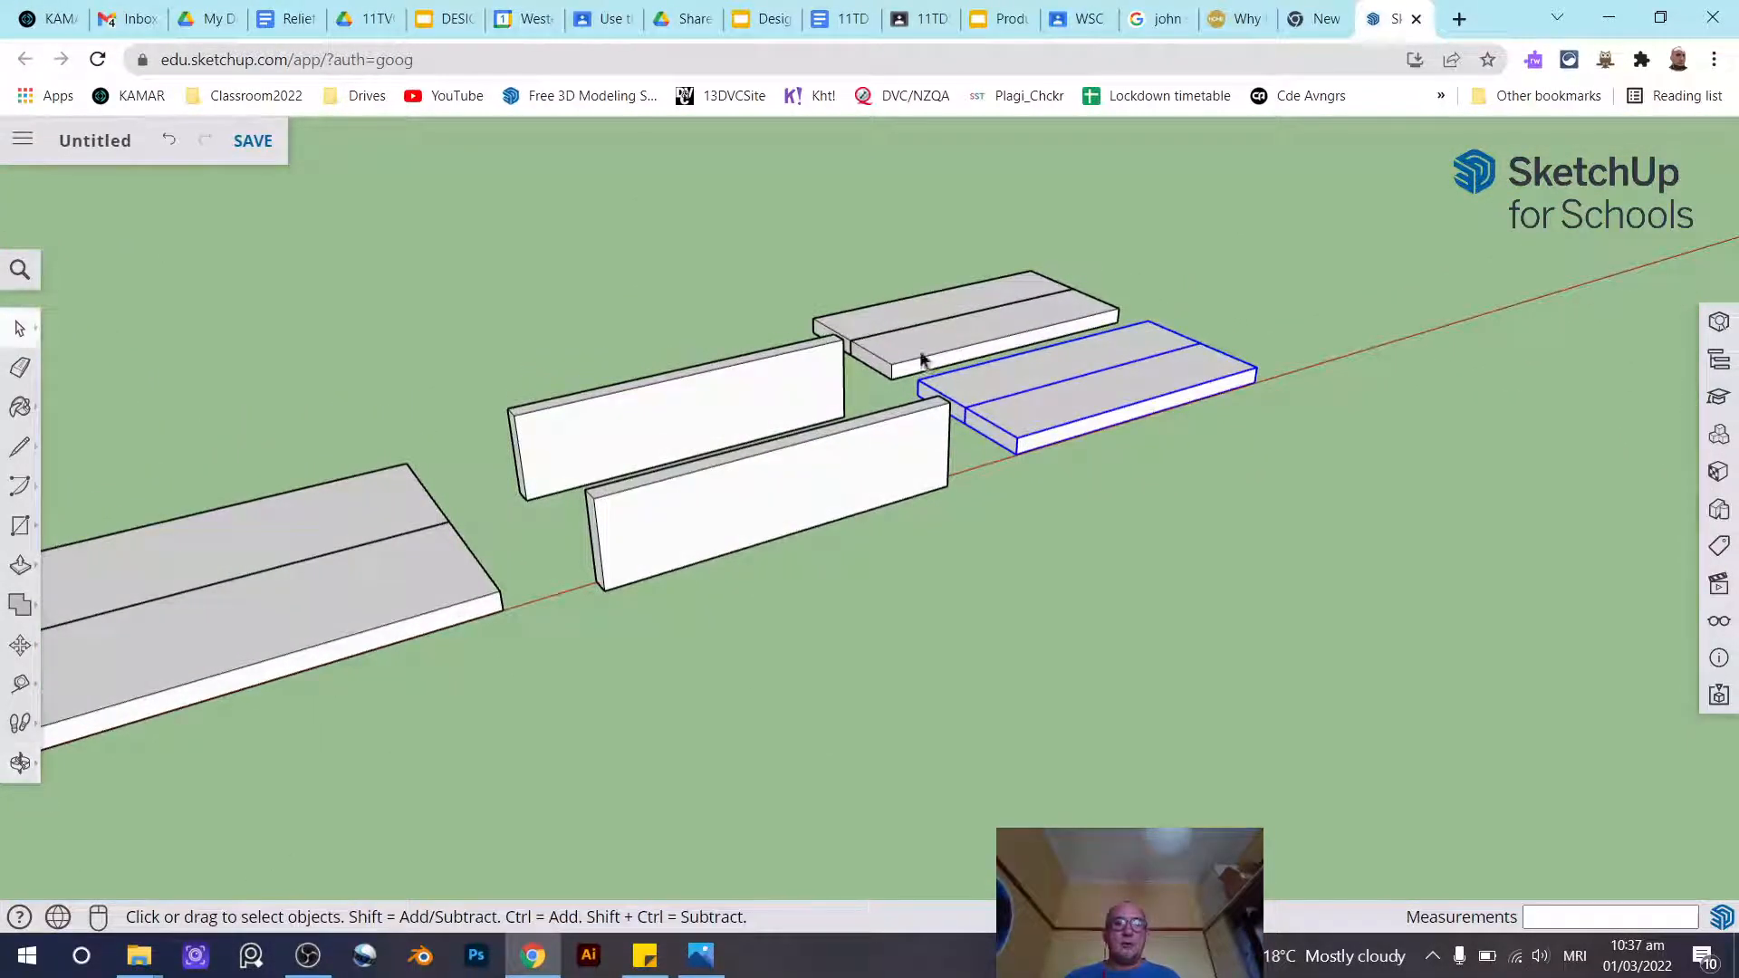
{"action": "middle_click_drag", "start_coordinate": [1093, 384], "coordinate": [818, 408]}
{"action": "scroll", "coordinate": [1118, 435], "scroll_direction": "up", "scroll_amount": 2}
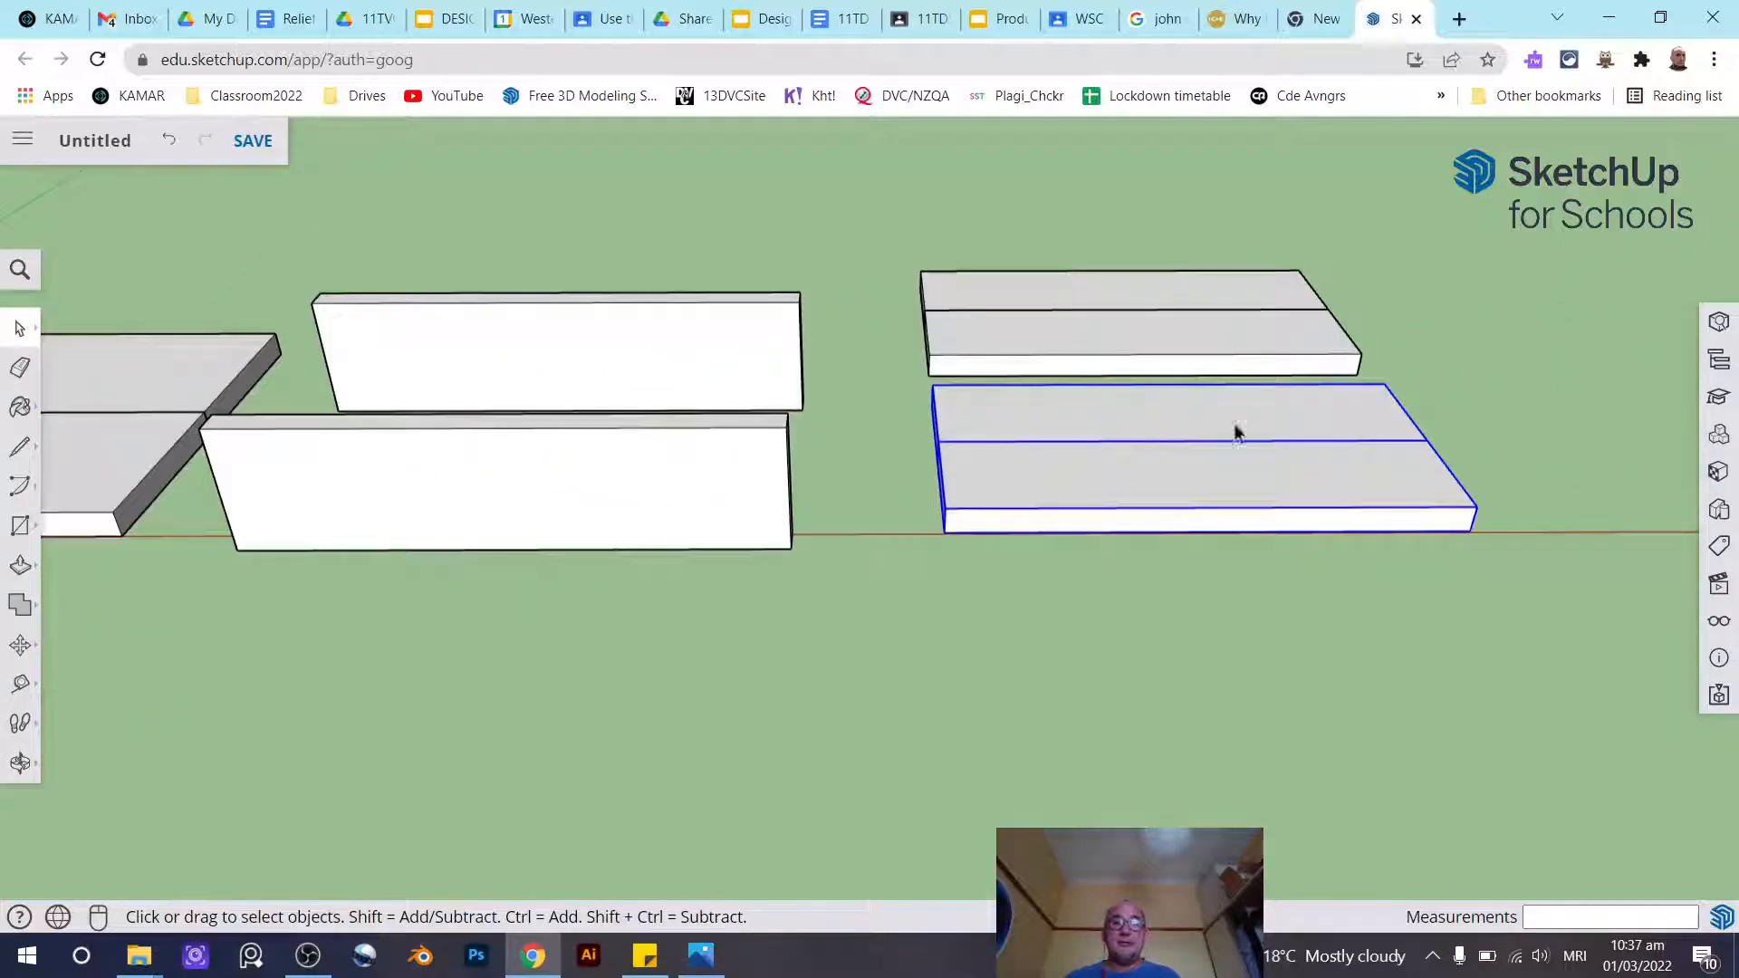
{"action": "left_click_drag", "start_coordinate": [1223, 311], "coordinate": [1222, 311]}
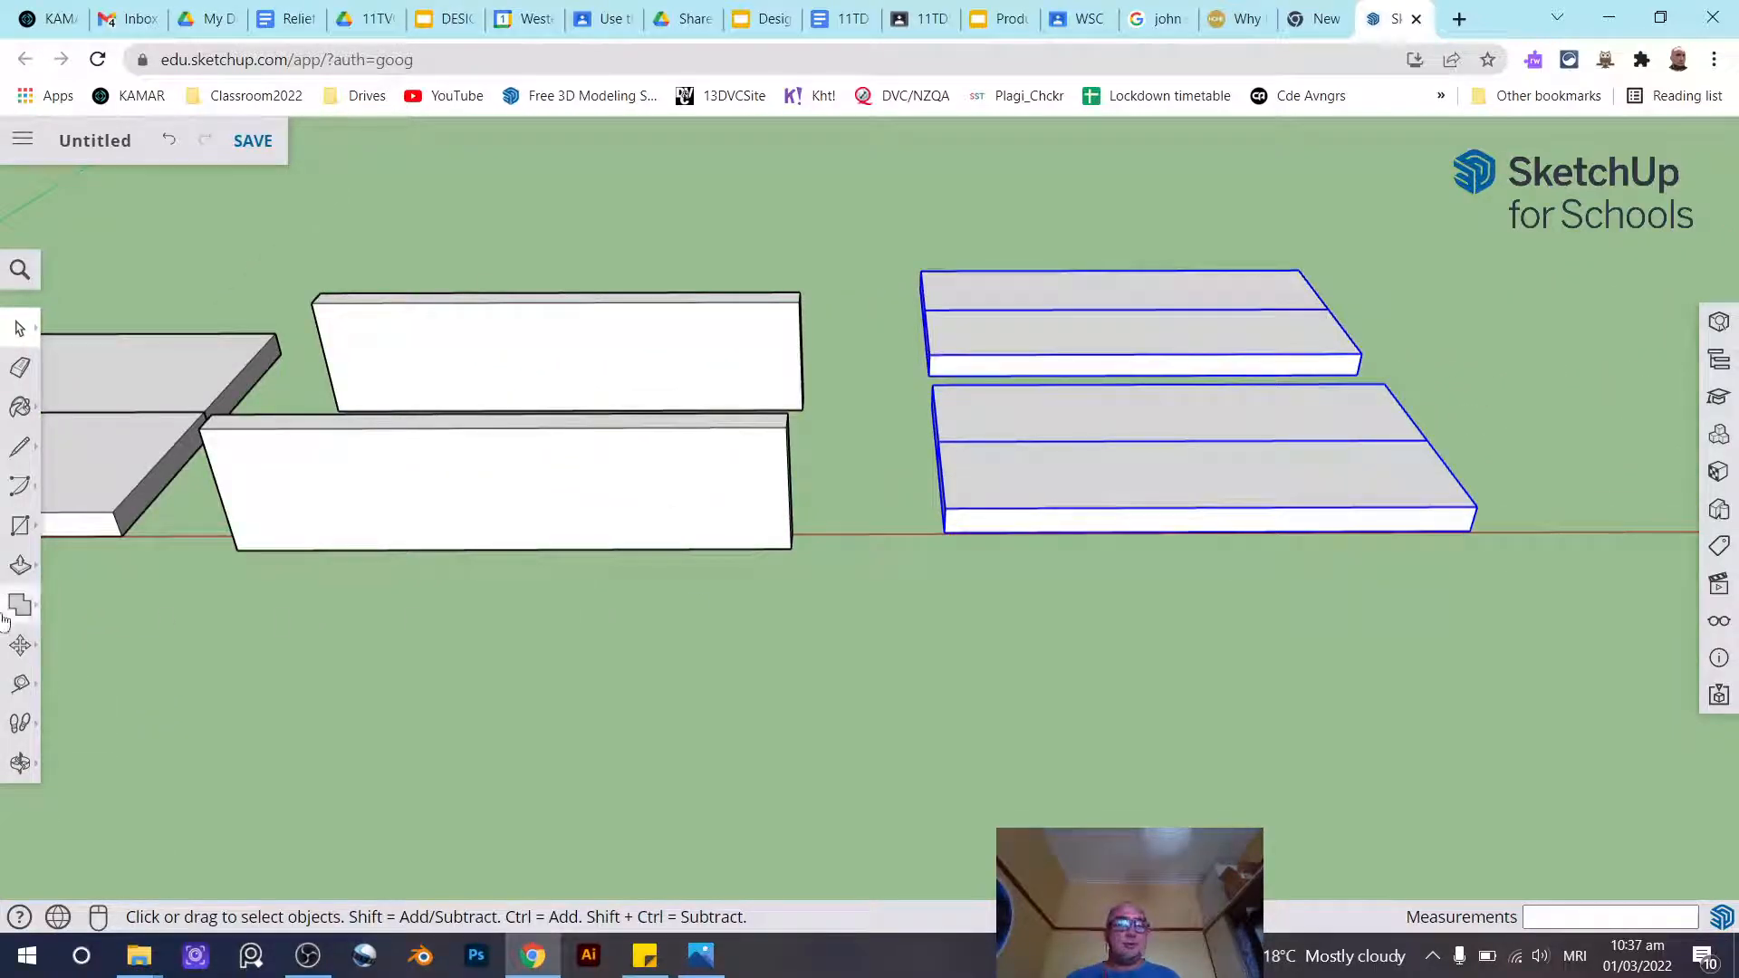
{"action": "left_click", "coordinate": [20, 645]}
{"action": "left_click", "coordinate": [83, 645]}
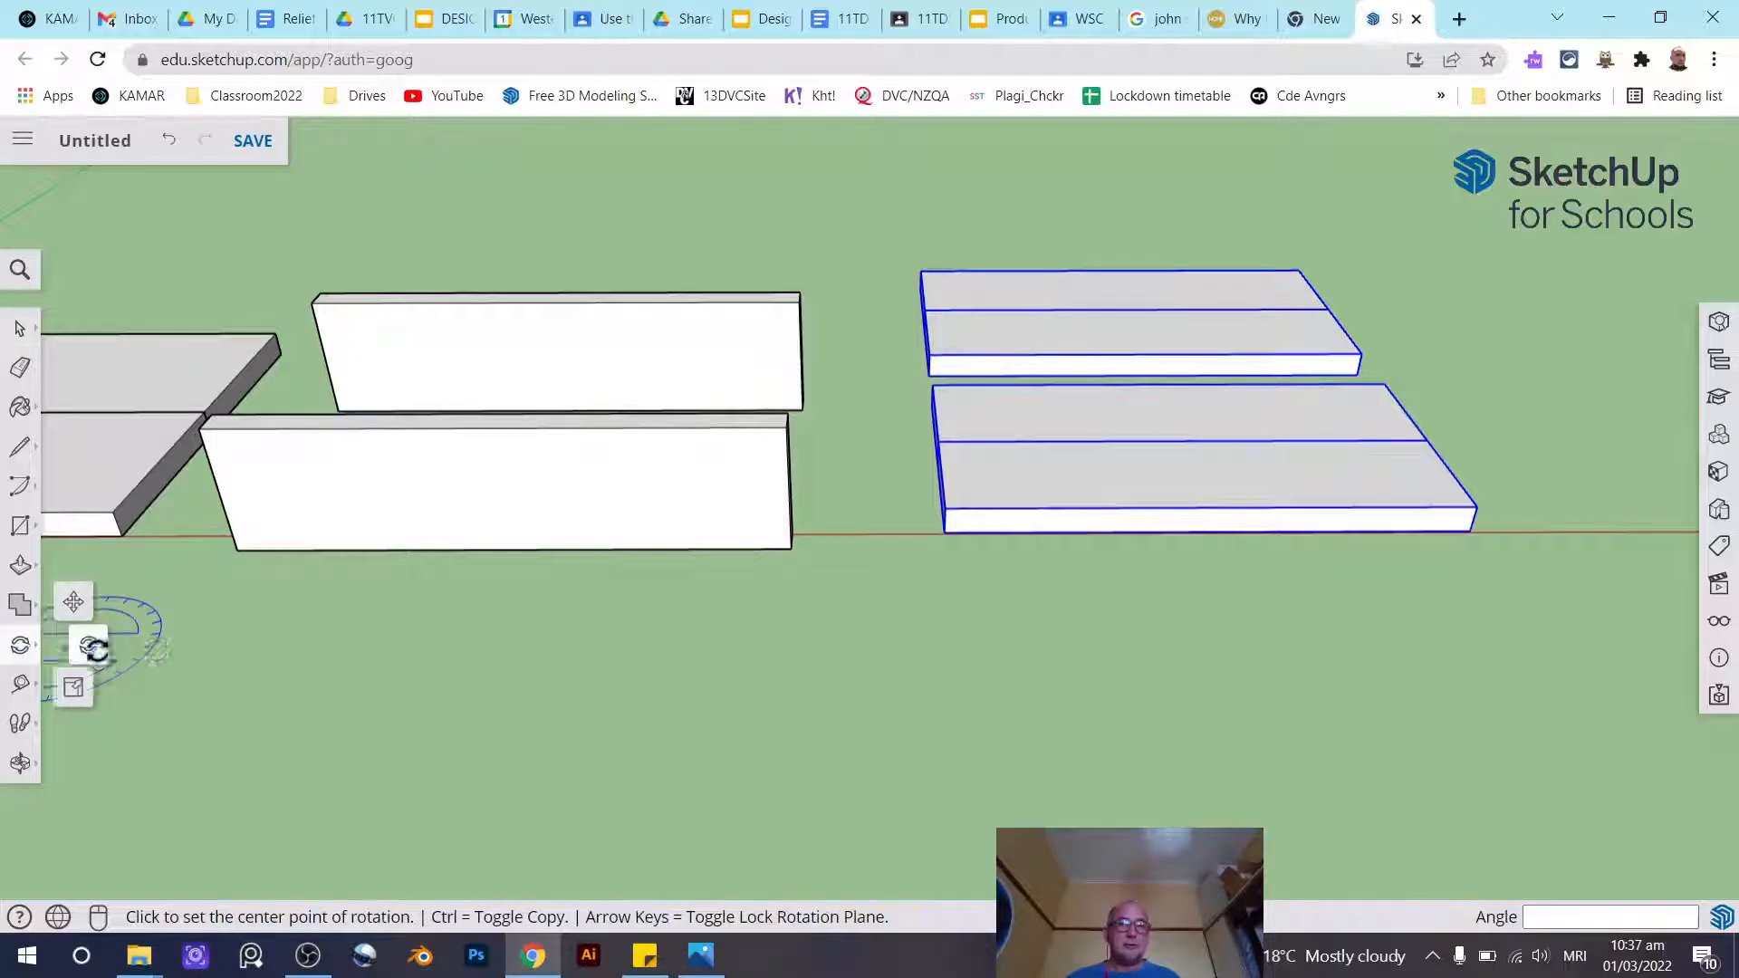
{"action": "scroll", "coordinate": [1431, 512], "scroll_direction": "up", "scroll_amount": 3}
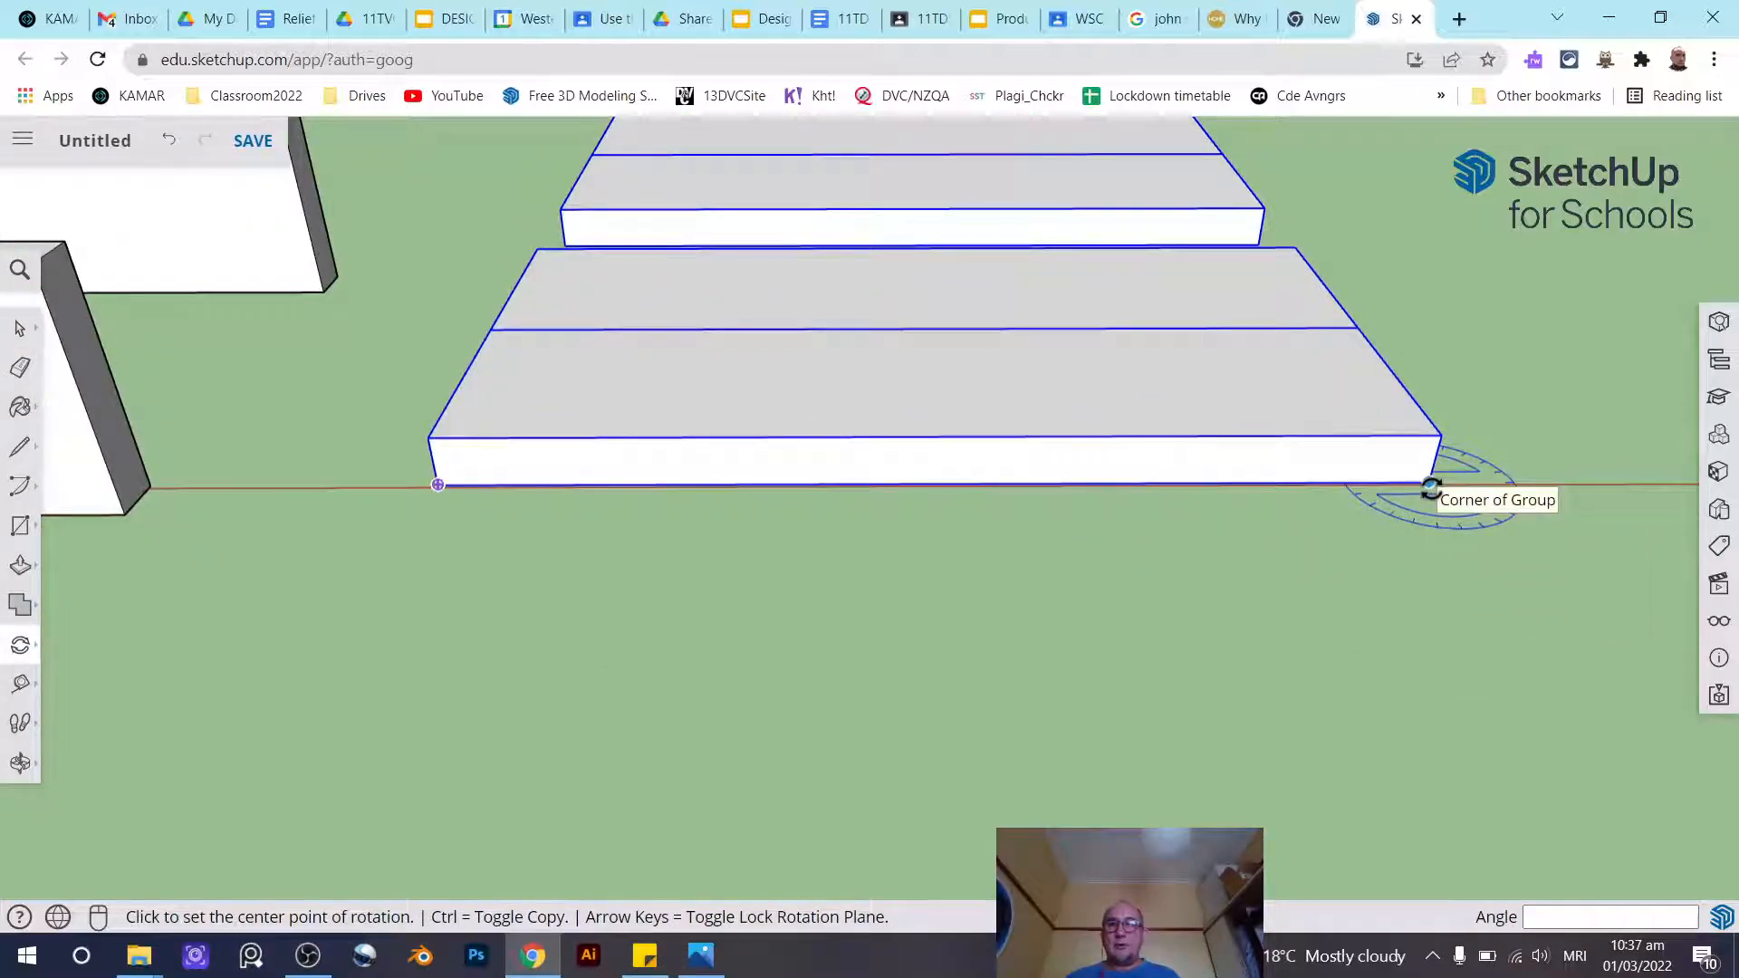
{"action": "key", "text": "Right"}
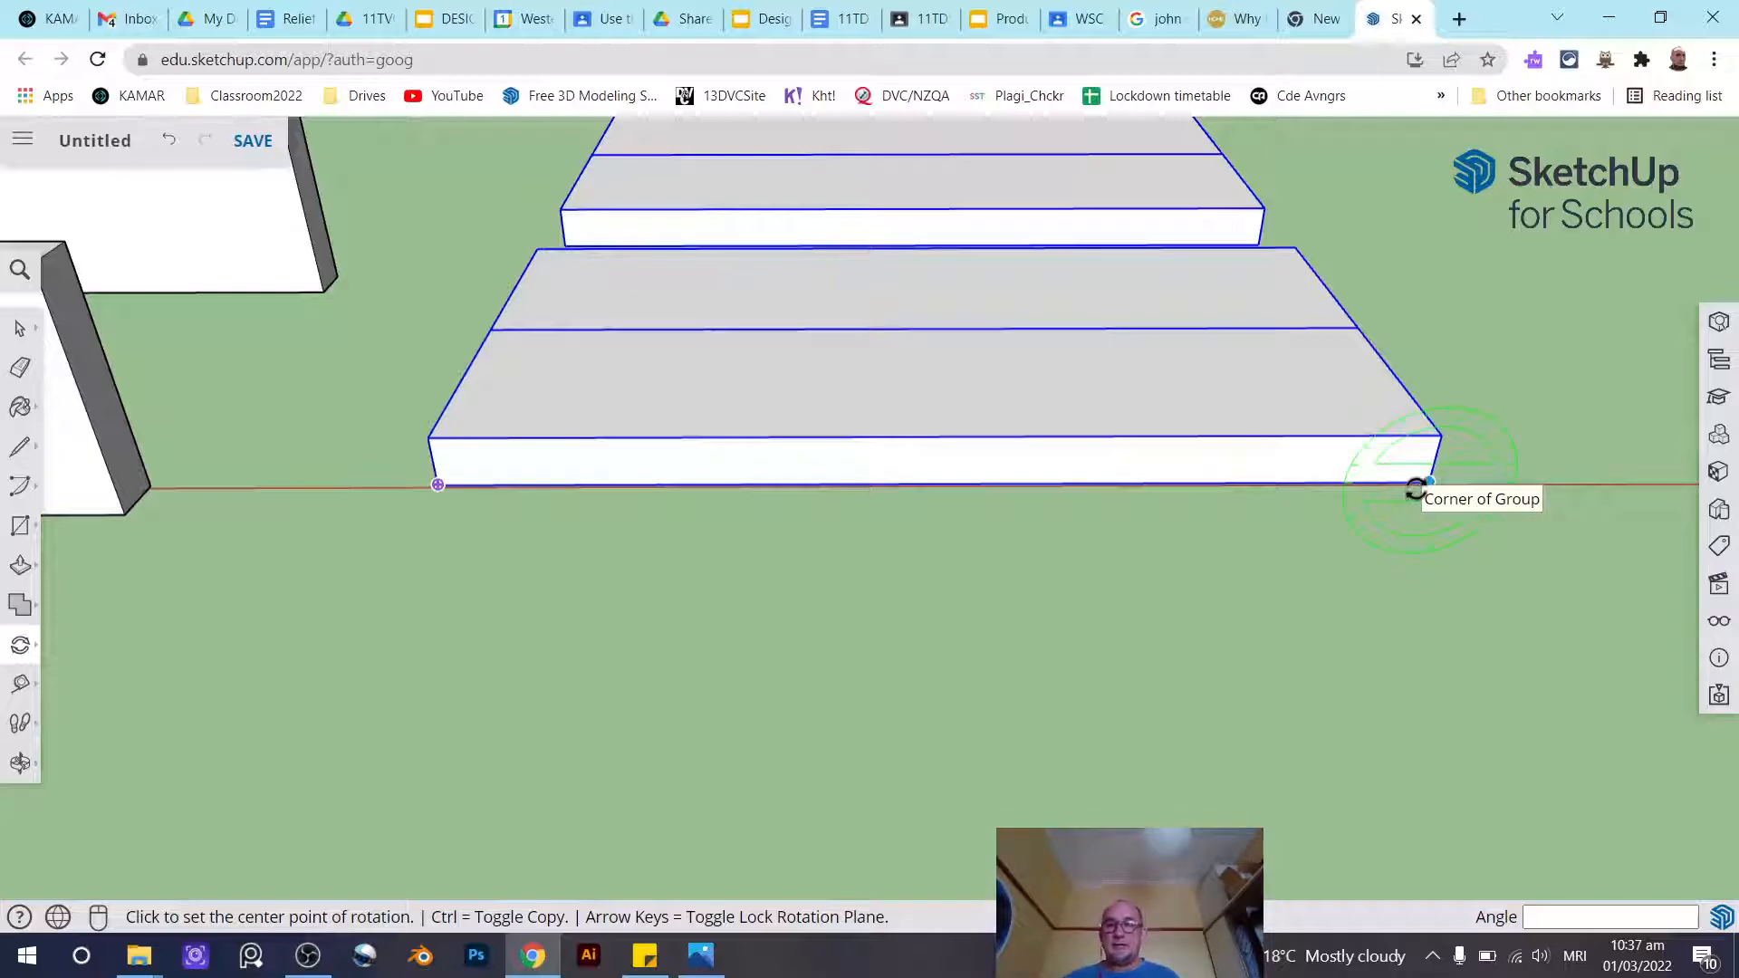
{"action": "left_click", "coordinate": [1428, 482]}
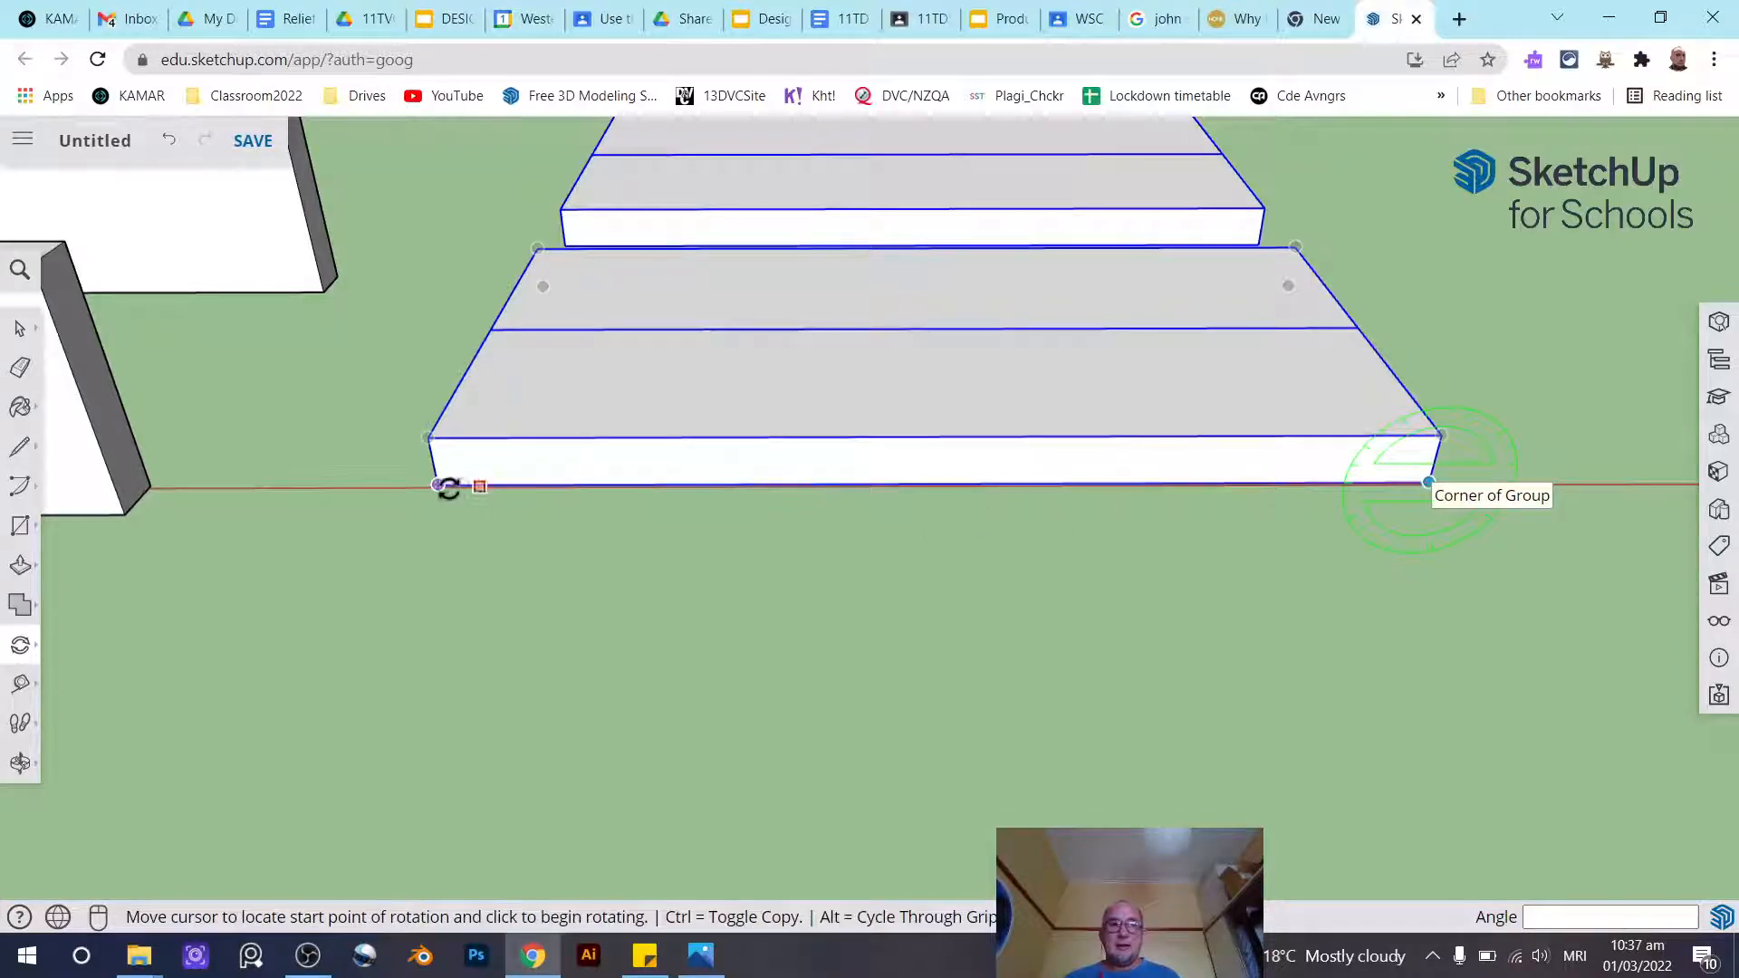
{"action": "left_click", "coordinate": [437, 485]}
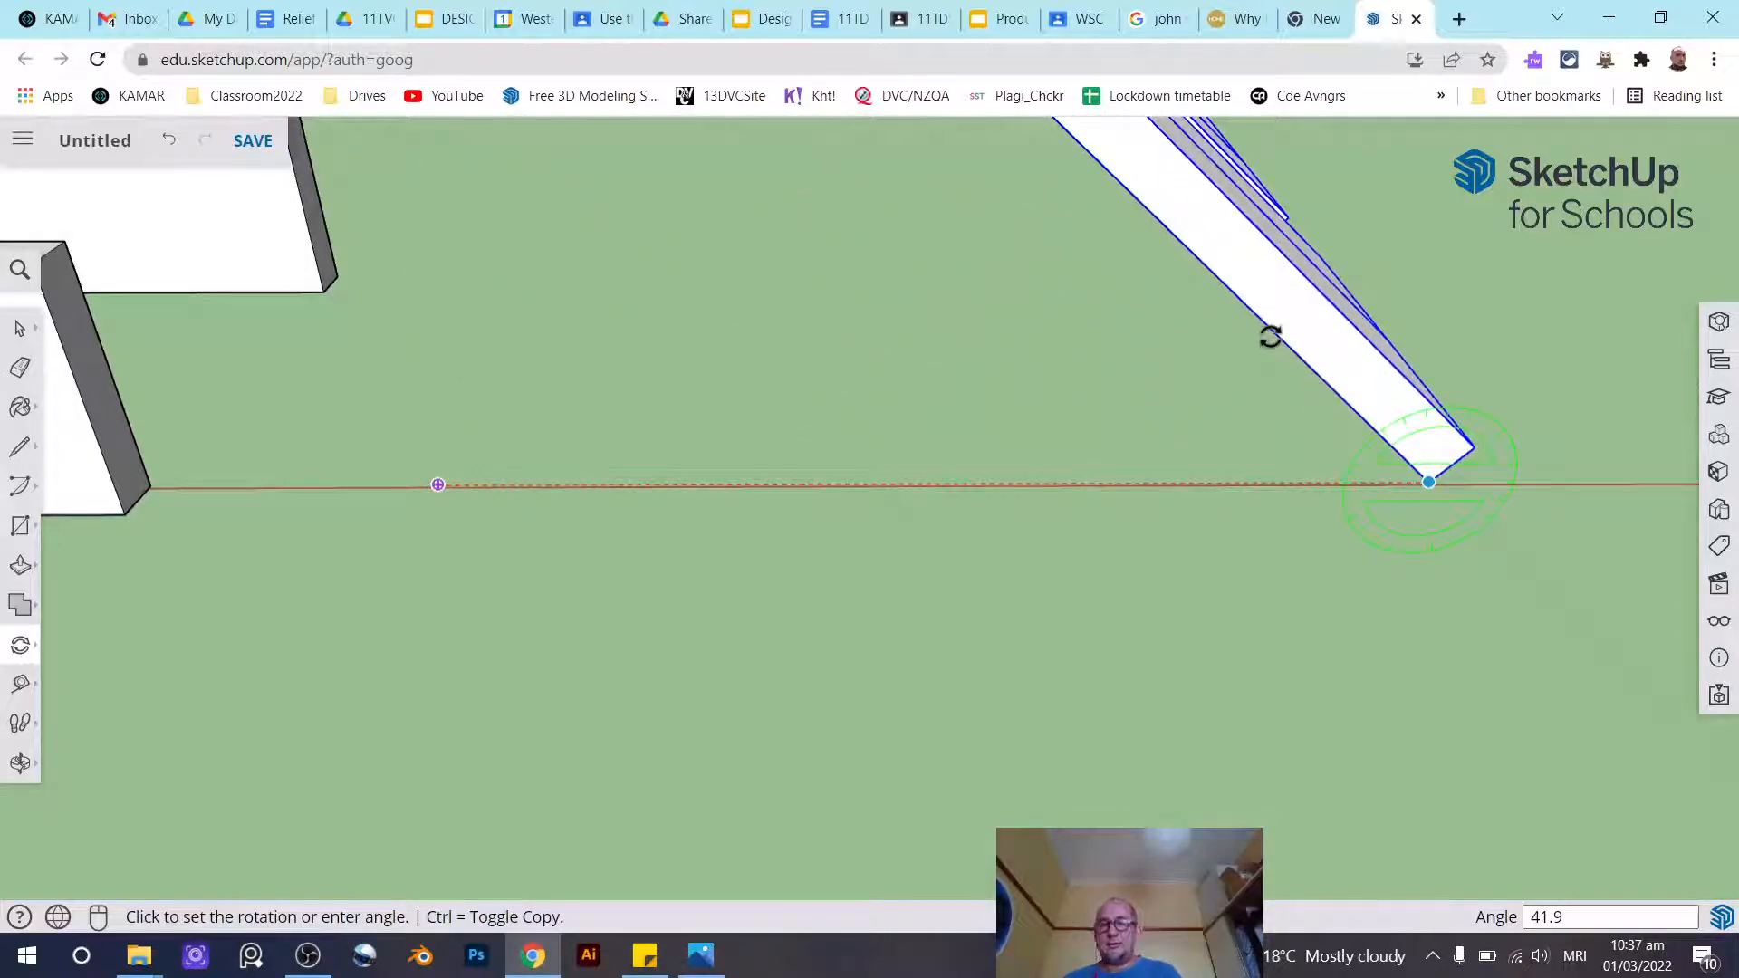
{"action": "left_click", "coordinate": [1270, 337]}
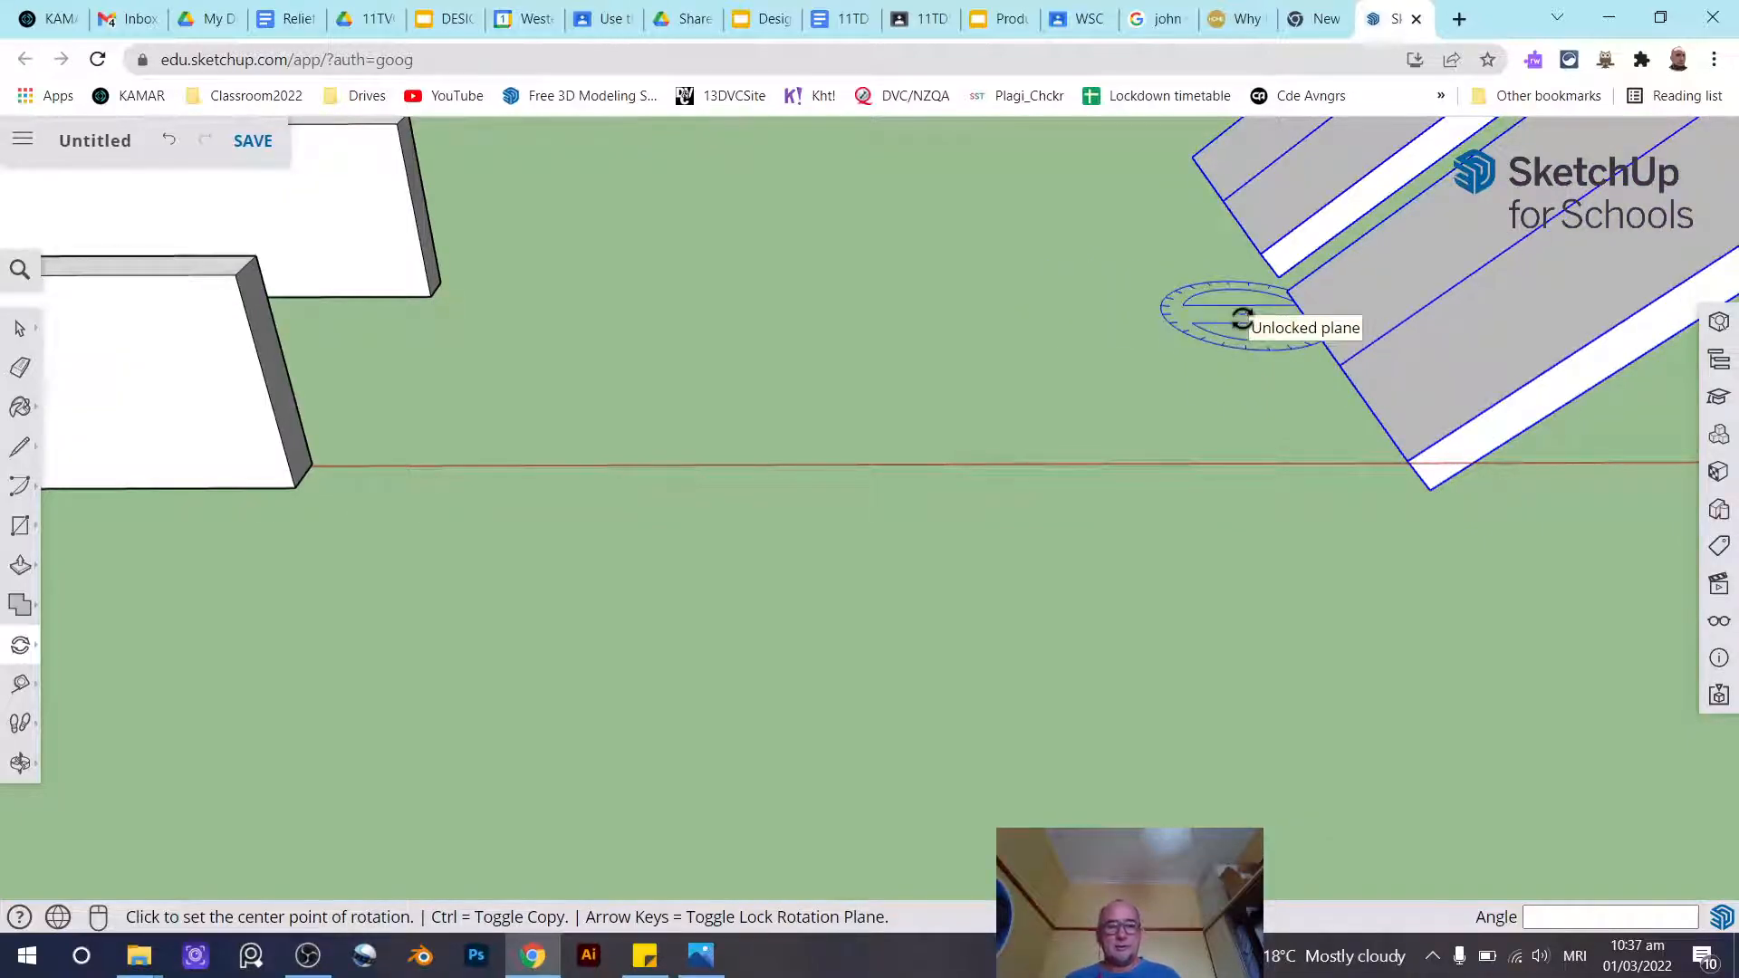
Undo the last leg rotation and rotate both leg groups 90° upright about the same bottom corner, locked to the green axis
{"action": "key", "text": "ctrl+z"}
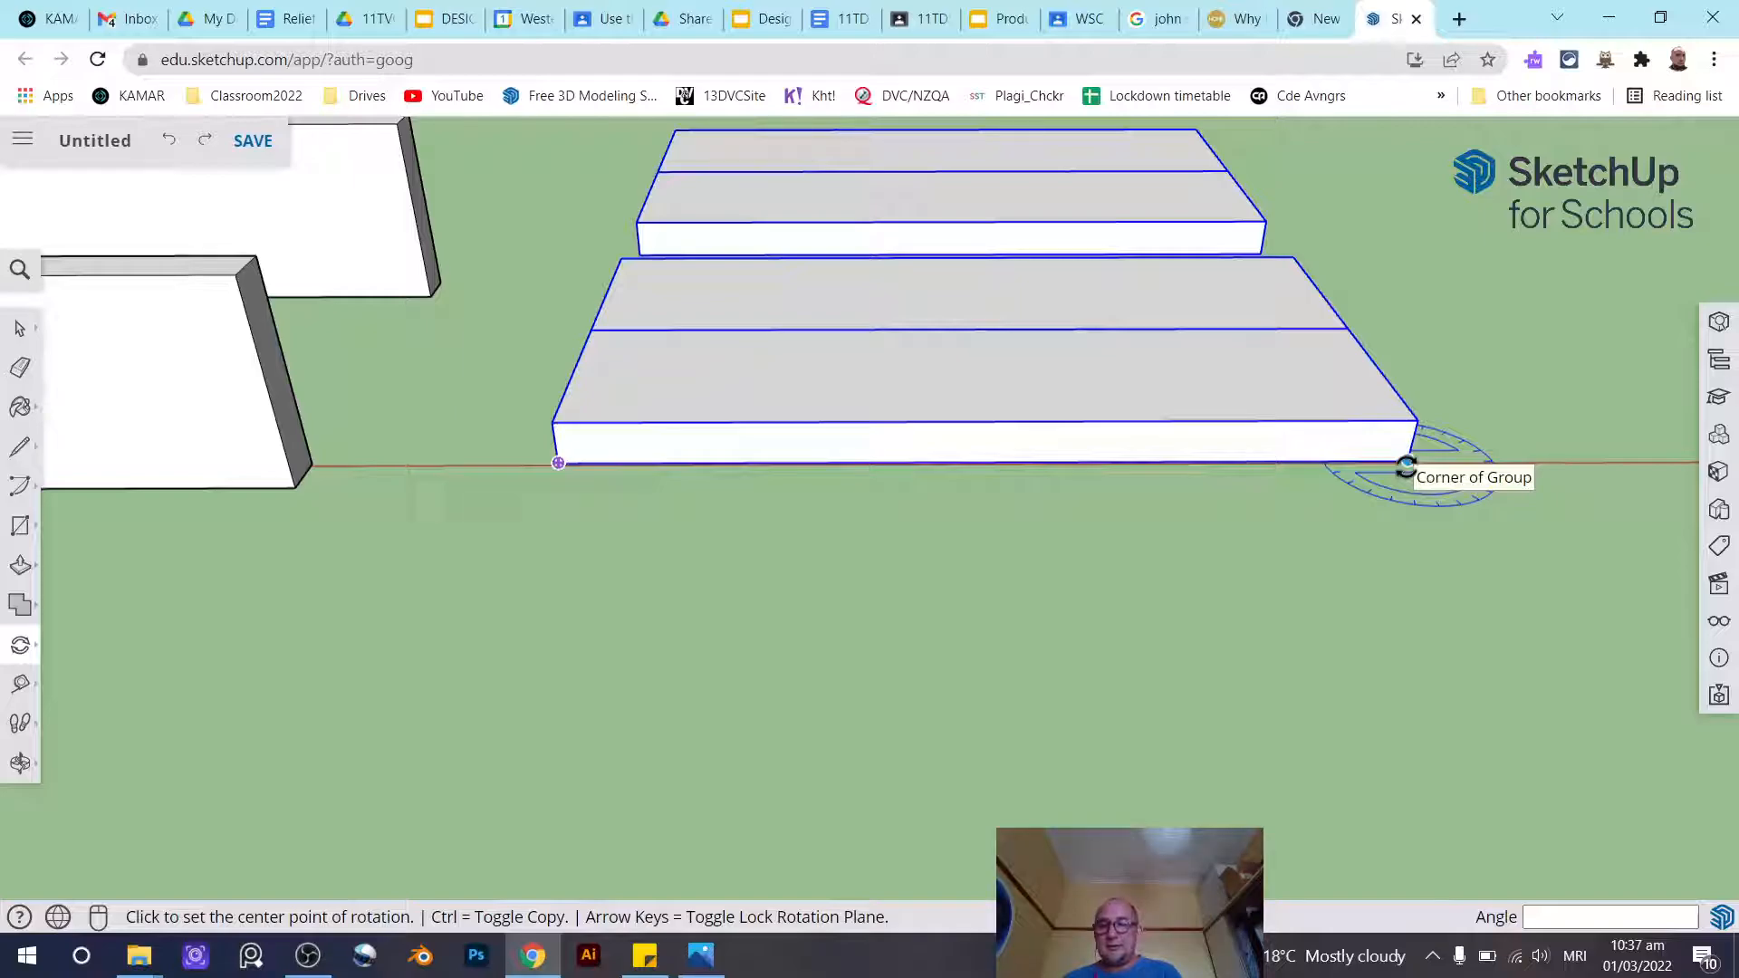
{"action": "key", "text": "Right"}
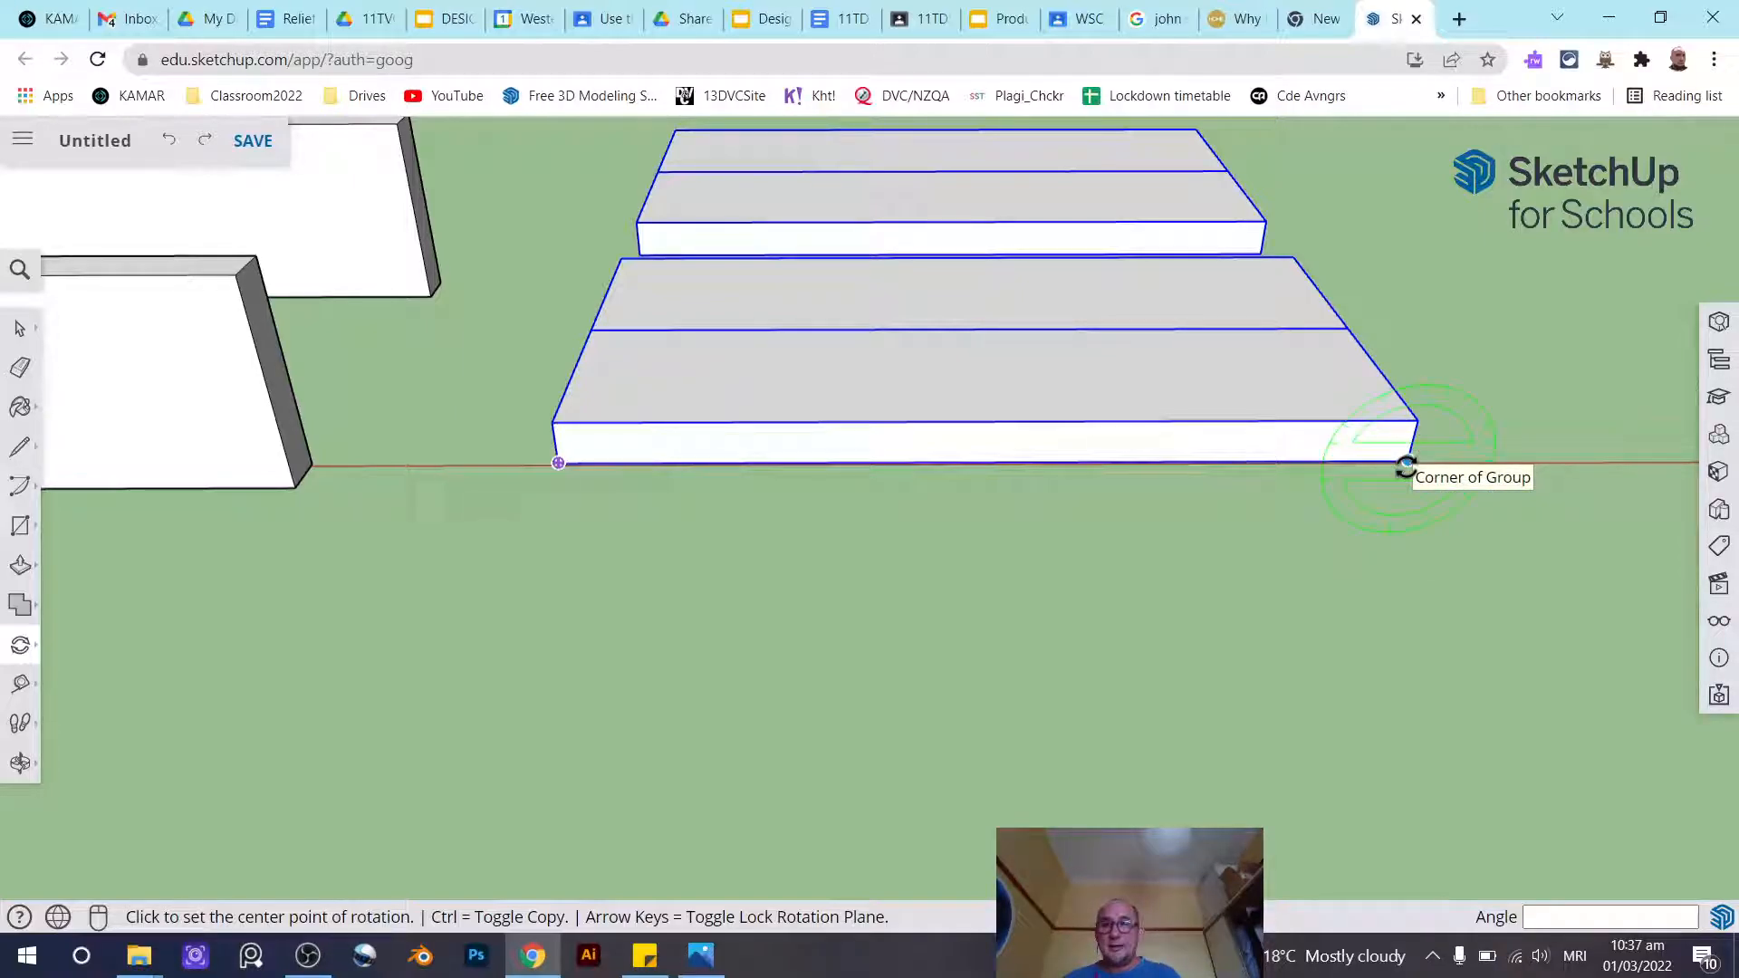
{"action": "left_click", "coordinate": [1406, 464]}
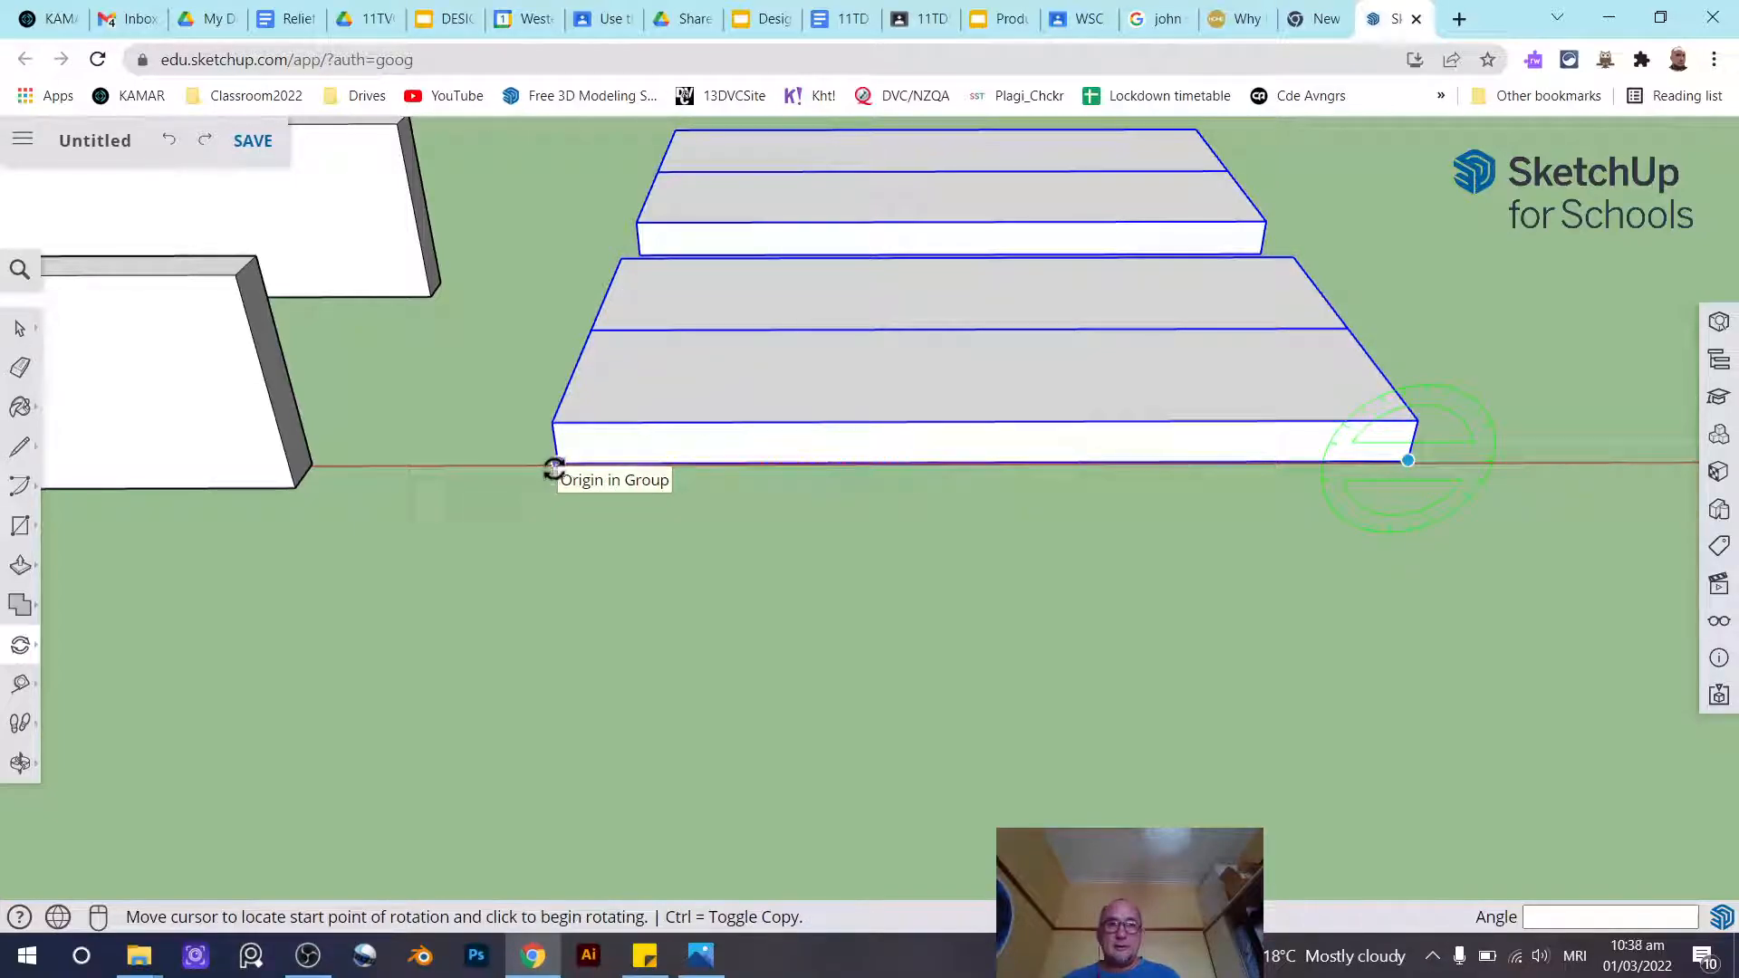
{"action": "left_click", "coordinate": [558, 463]}
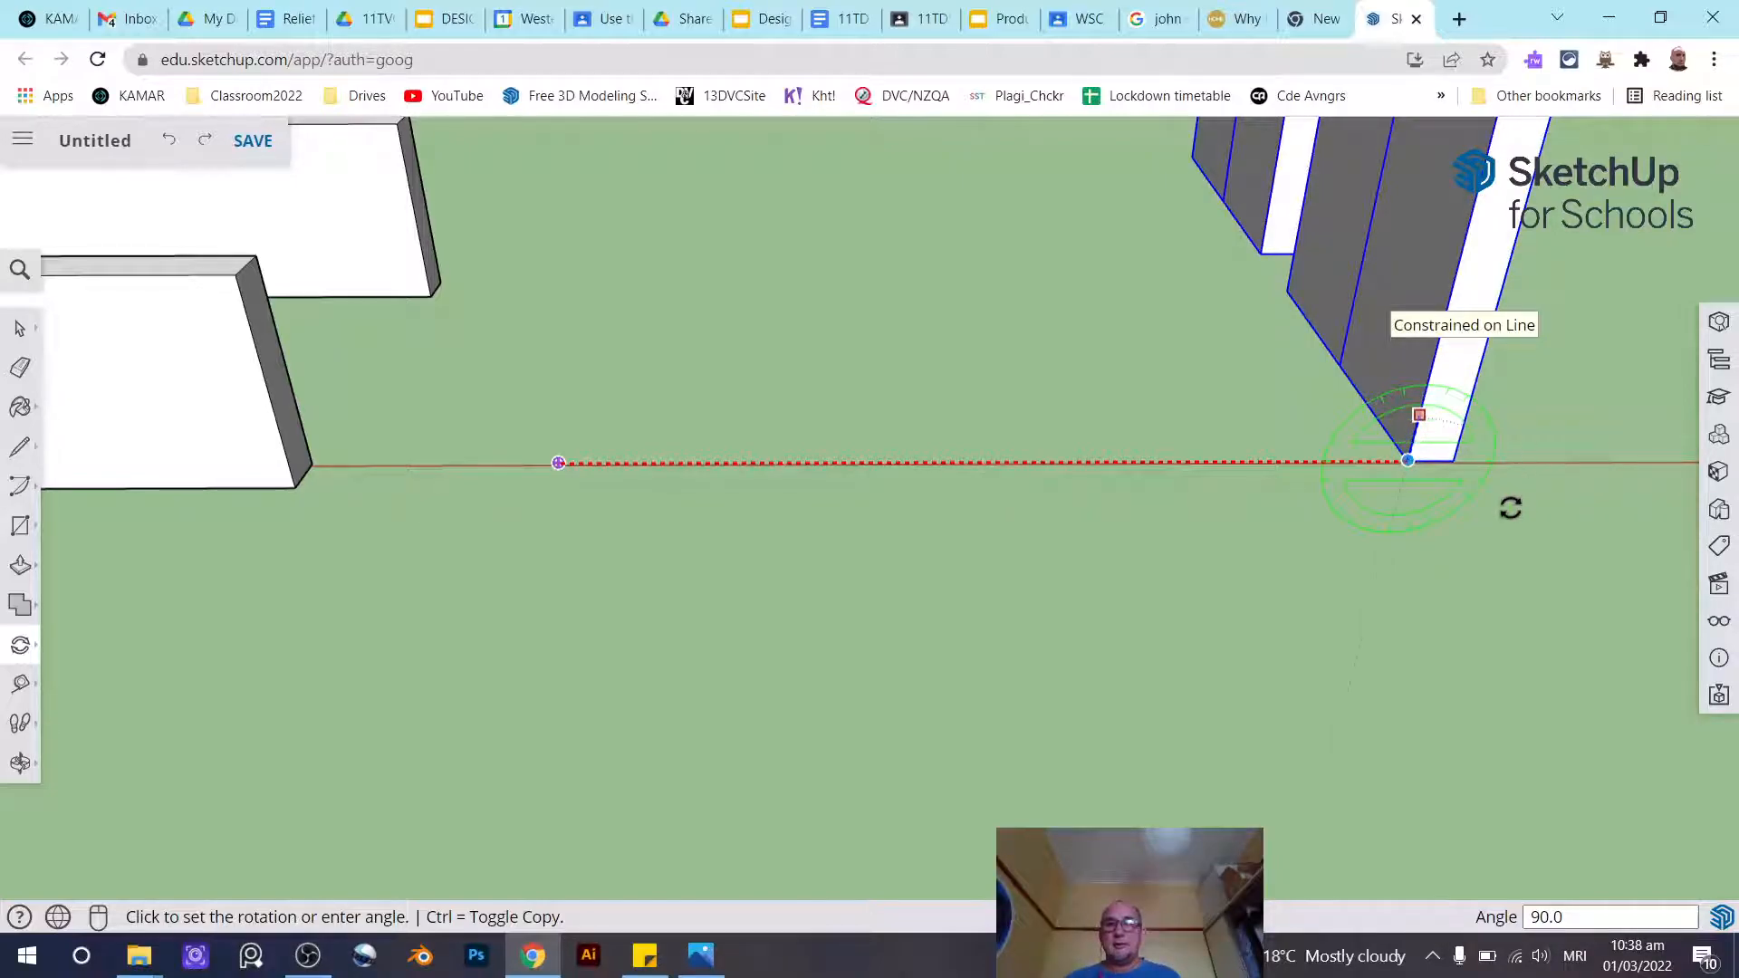
{"action": "left_click", "coordinate": [1407, 460]}
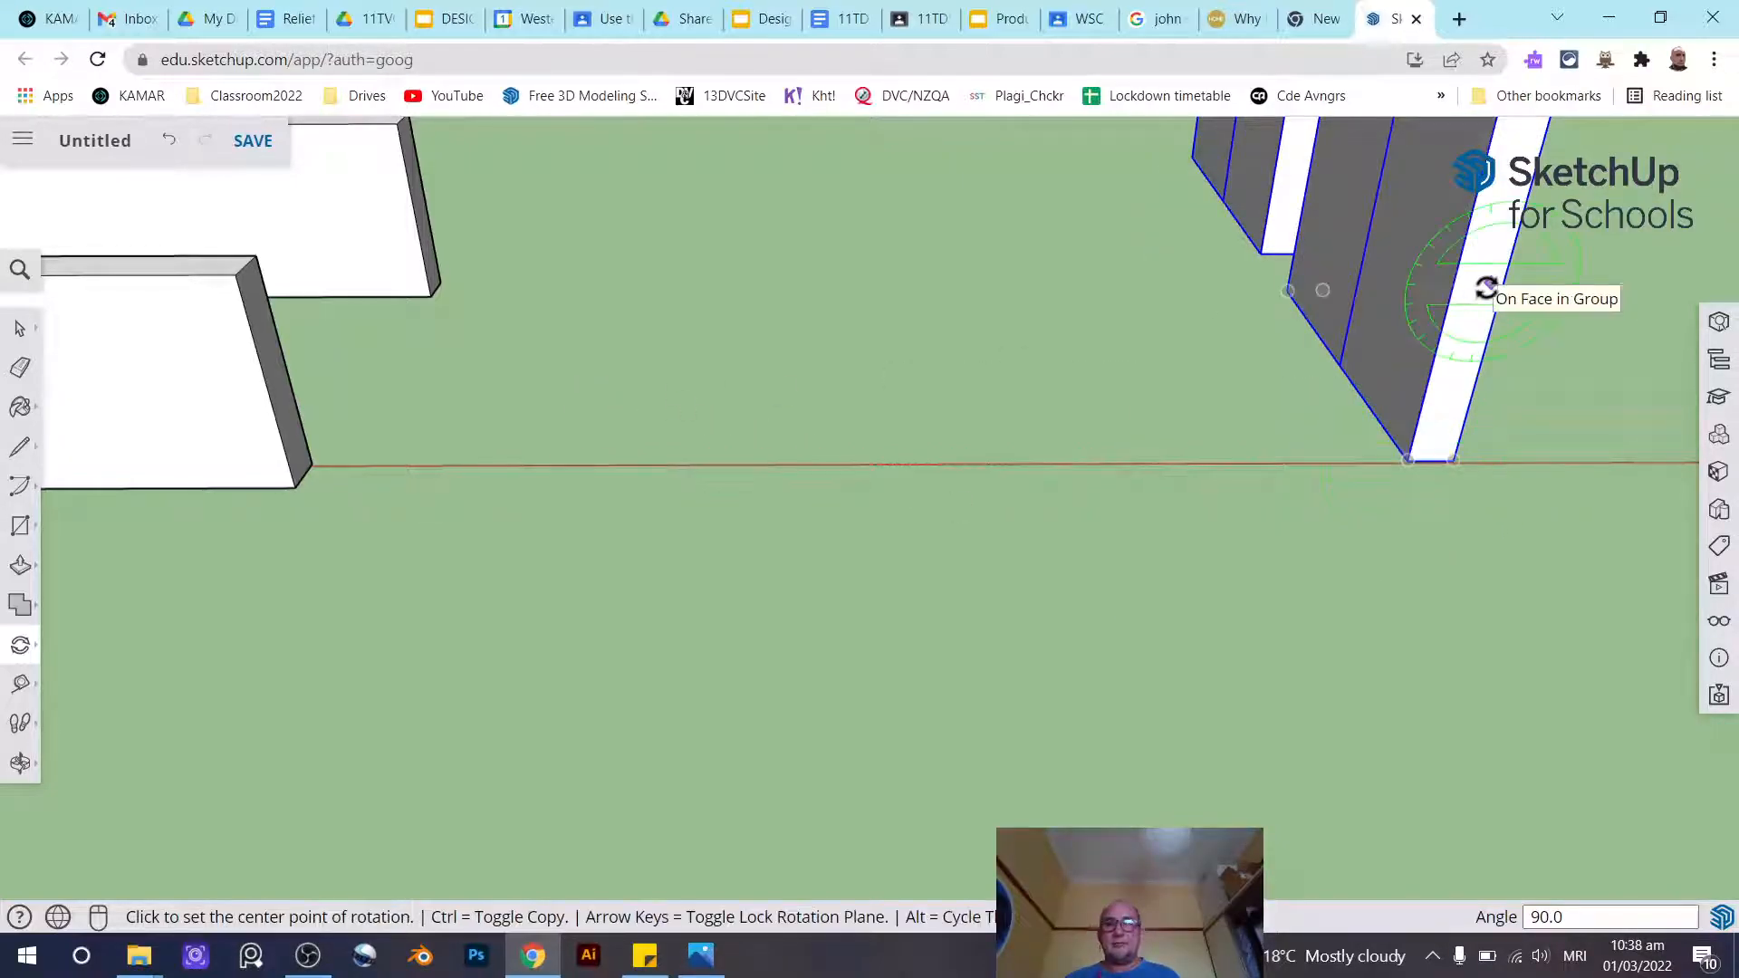
{"action": "key", "text": "space"}
Move both leg groups together by the near group's upper seam endpoint to the seam at the stool top's bottom edge nearest the aprons
{"action": "scroll", "coordinate": [1126, 381], "scroll_direction": "down", "scroll_amount": 3}
{"action": "scroll", "coordinate": [1126, 381], "scroll_direction": "down", "scroll_amount": 3}
{"action": "middle_click_drag", "start_coordinate": [1149, 388], "coordinate": [1072, 396]}
{"action": "middle_click_drag", "start_coordinate": [1258, 303], "coordinate": [1313, 328]}
{"action": "middle_click_drag", "start_coordinate": [917, 350], "coordinate": [805, 487]}
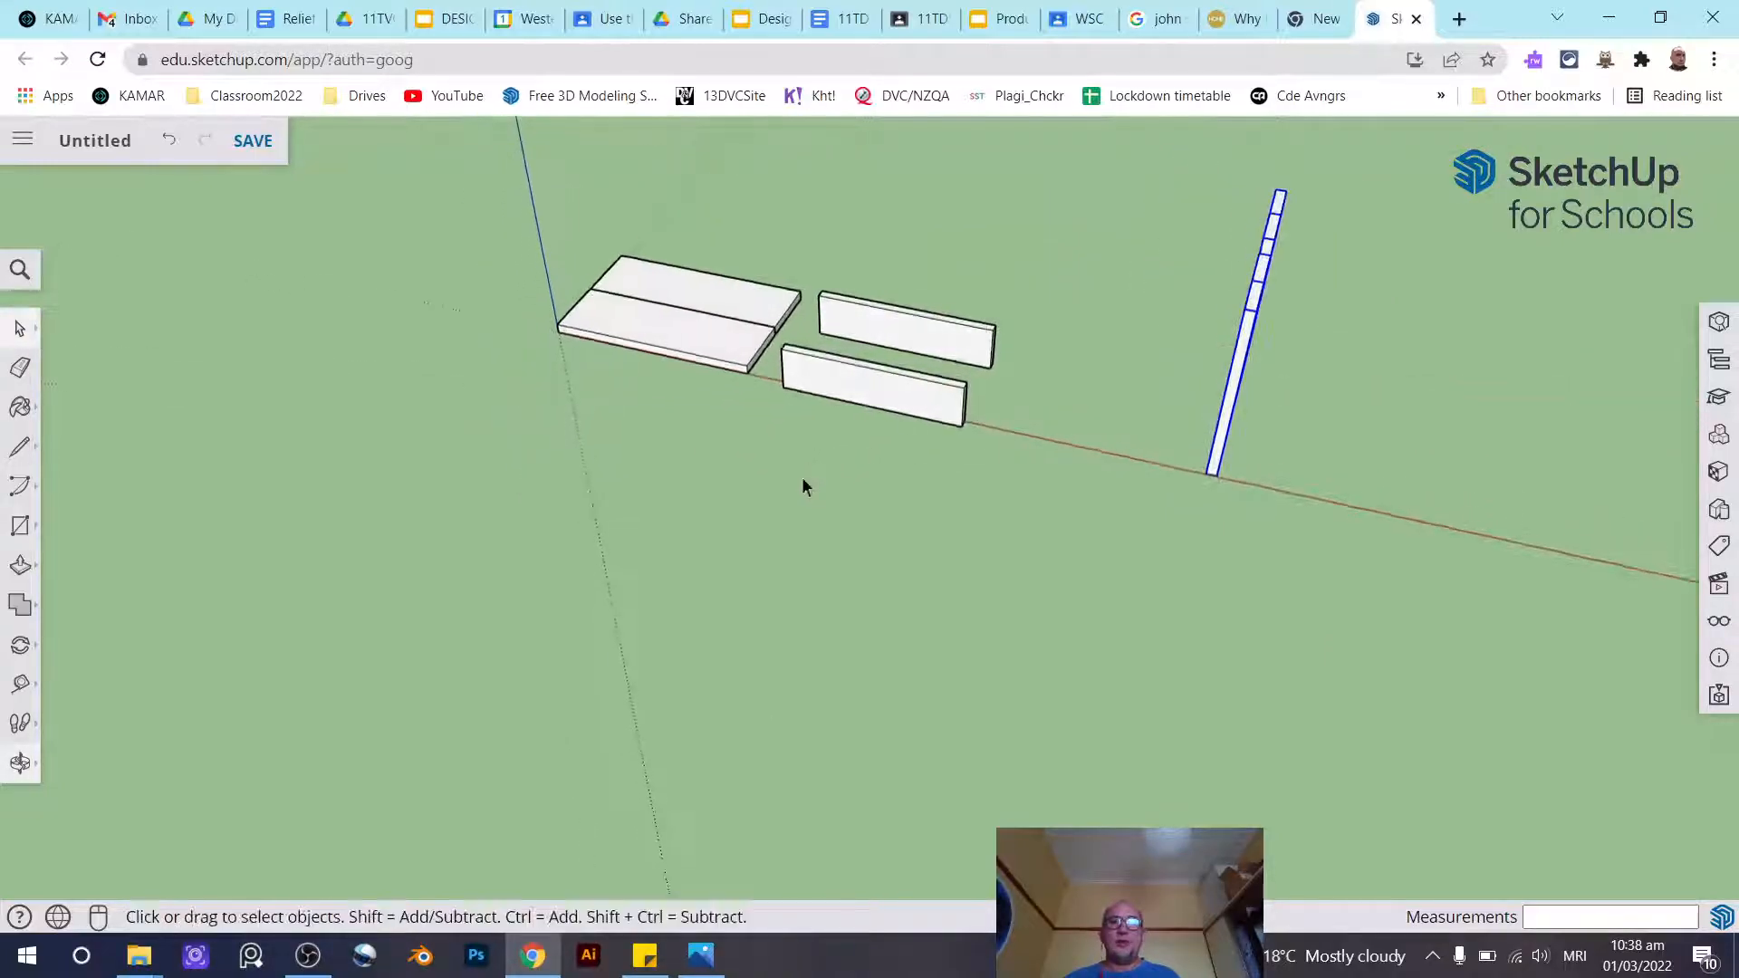
{"action": "left_click", "coordinate": [32, 643]}
{"action": "left_click", "coordinate": [77, 602]}
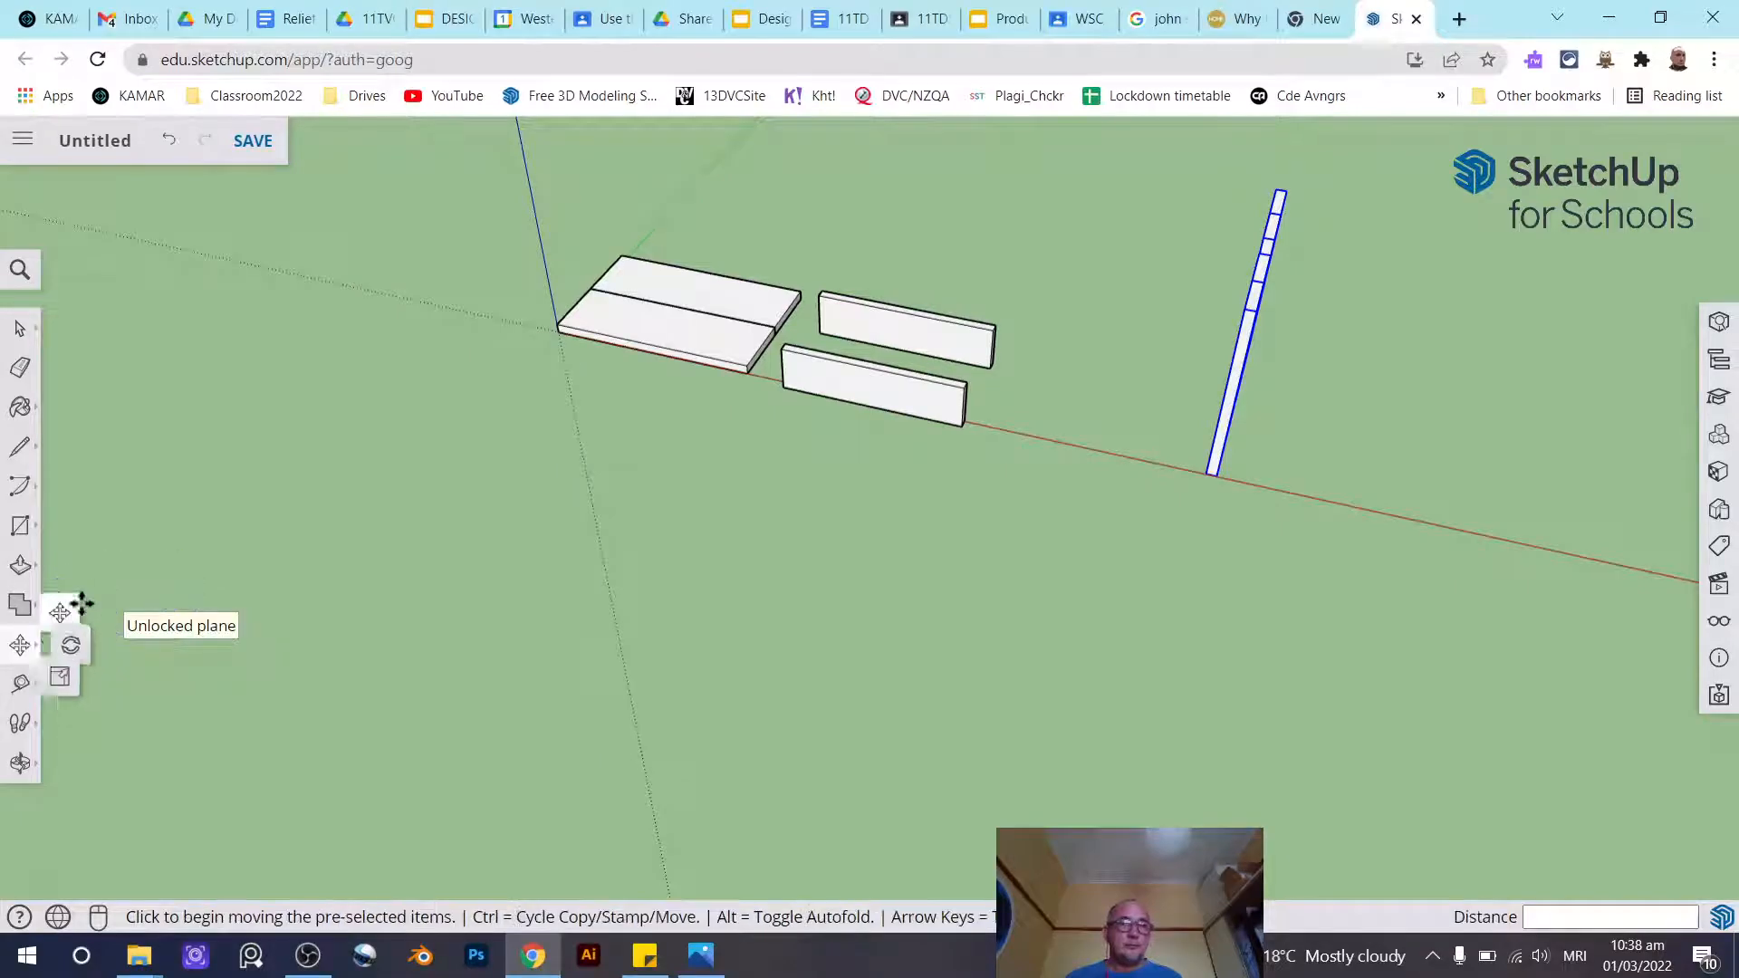
{"action": "scroll", "coordinate": [1215, 268], "scroll_direction": "up", "scroll_amount": 3}
{"action": "middle_click_drag", "start_coordinate": [1215, 268], "coordinate": [1331, 361]}
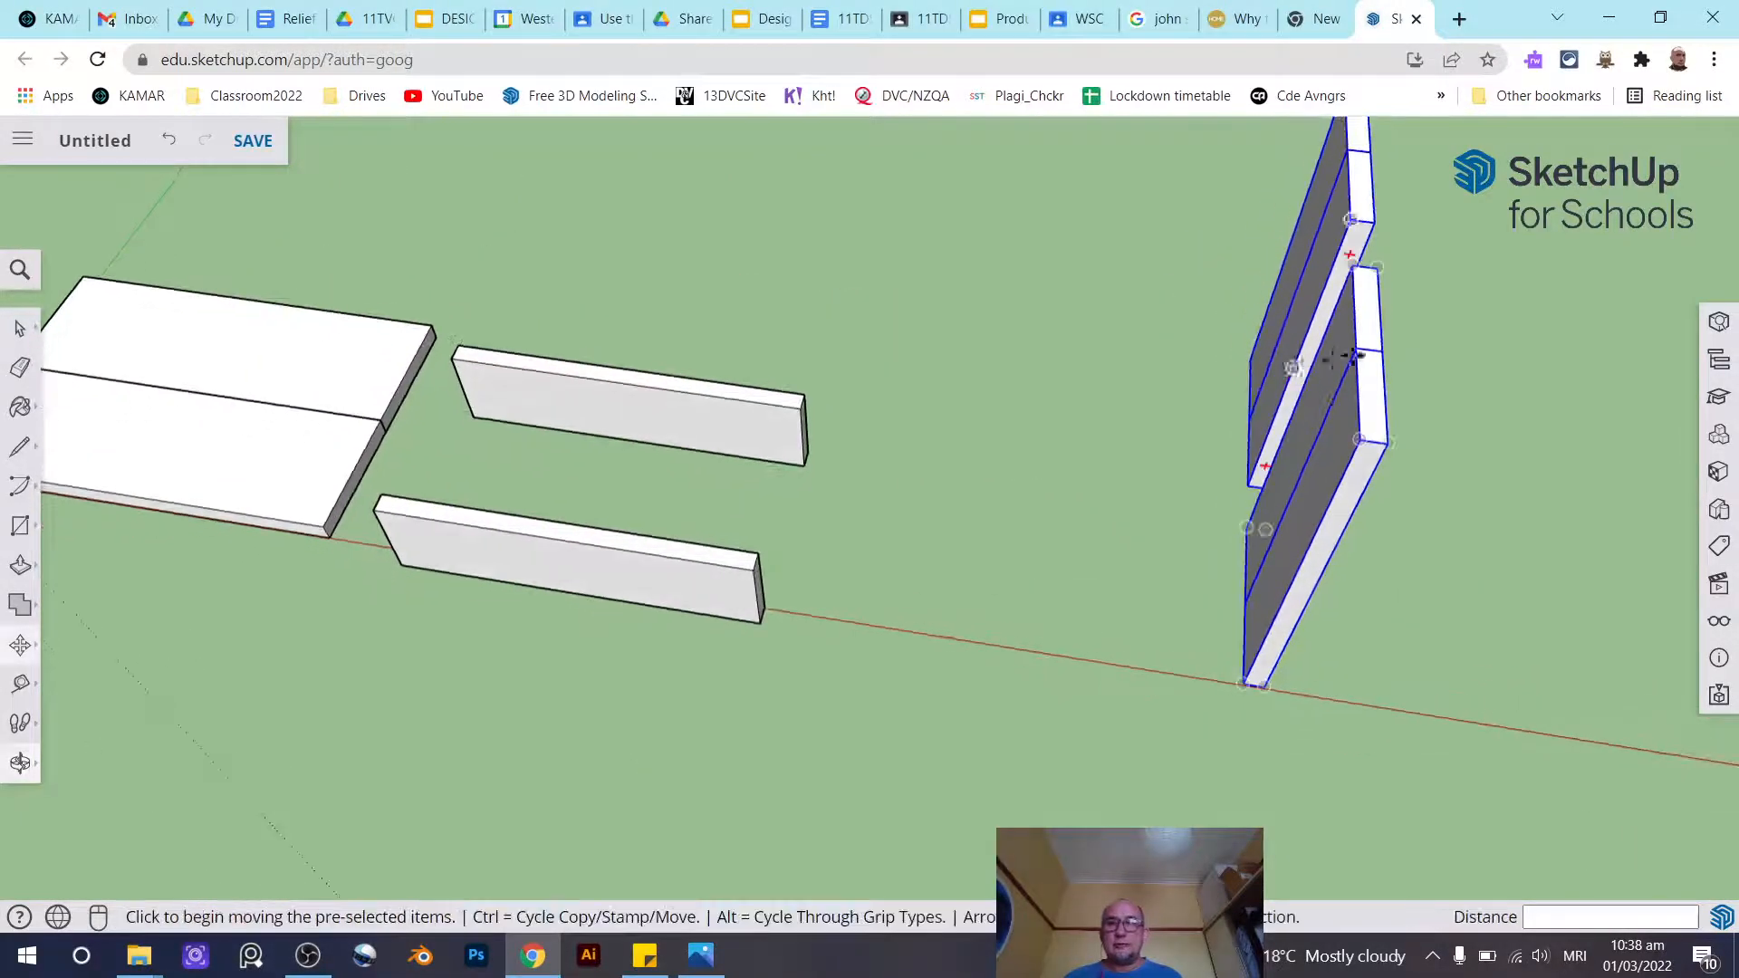
{"action": "scroll", "coordinate": [1359, 355], "scroll_direction": "up", "scroll_amount": 5}
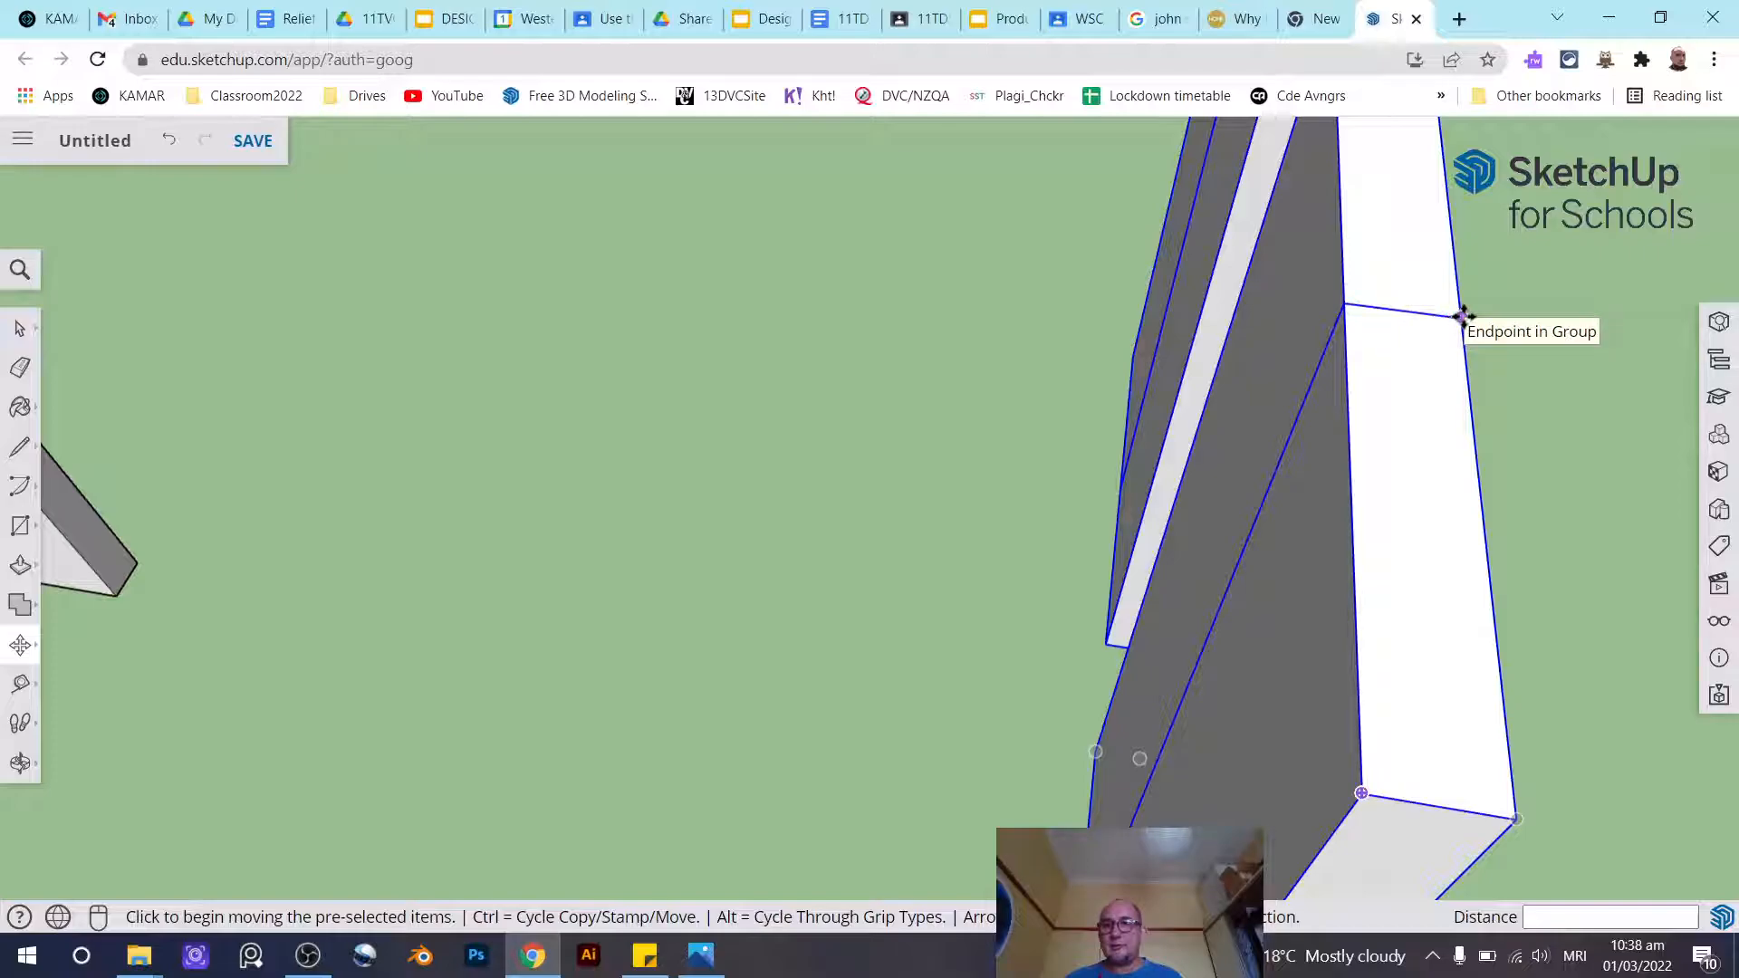
{"action": "left_click", "coordinate": [1462, 316]}
{"action": "scroll", "coordinate": [1165, 485], "scroll_direction": "down", "scroll_amount": 3}
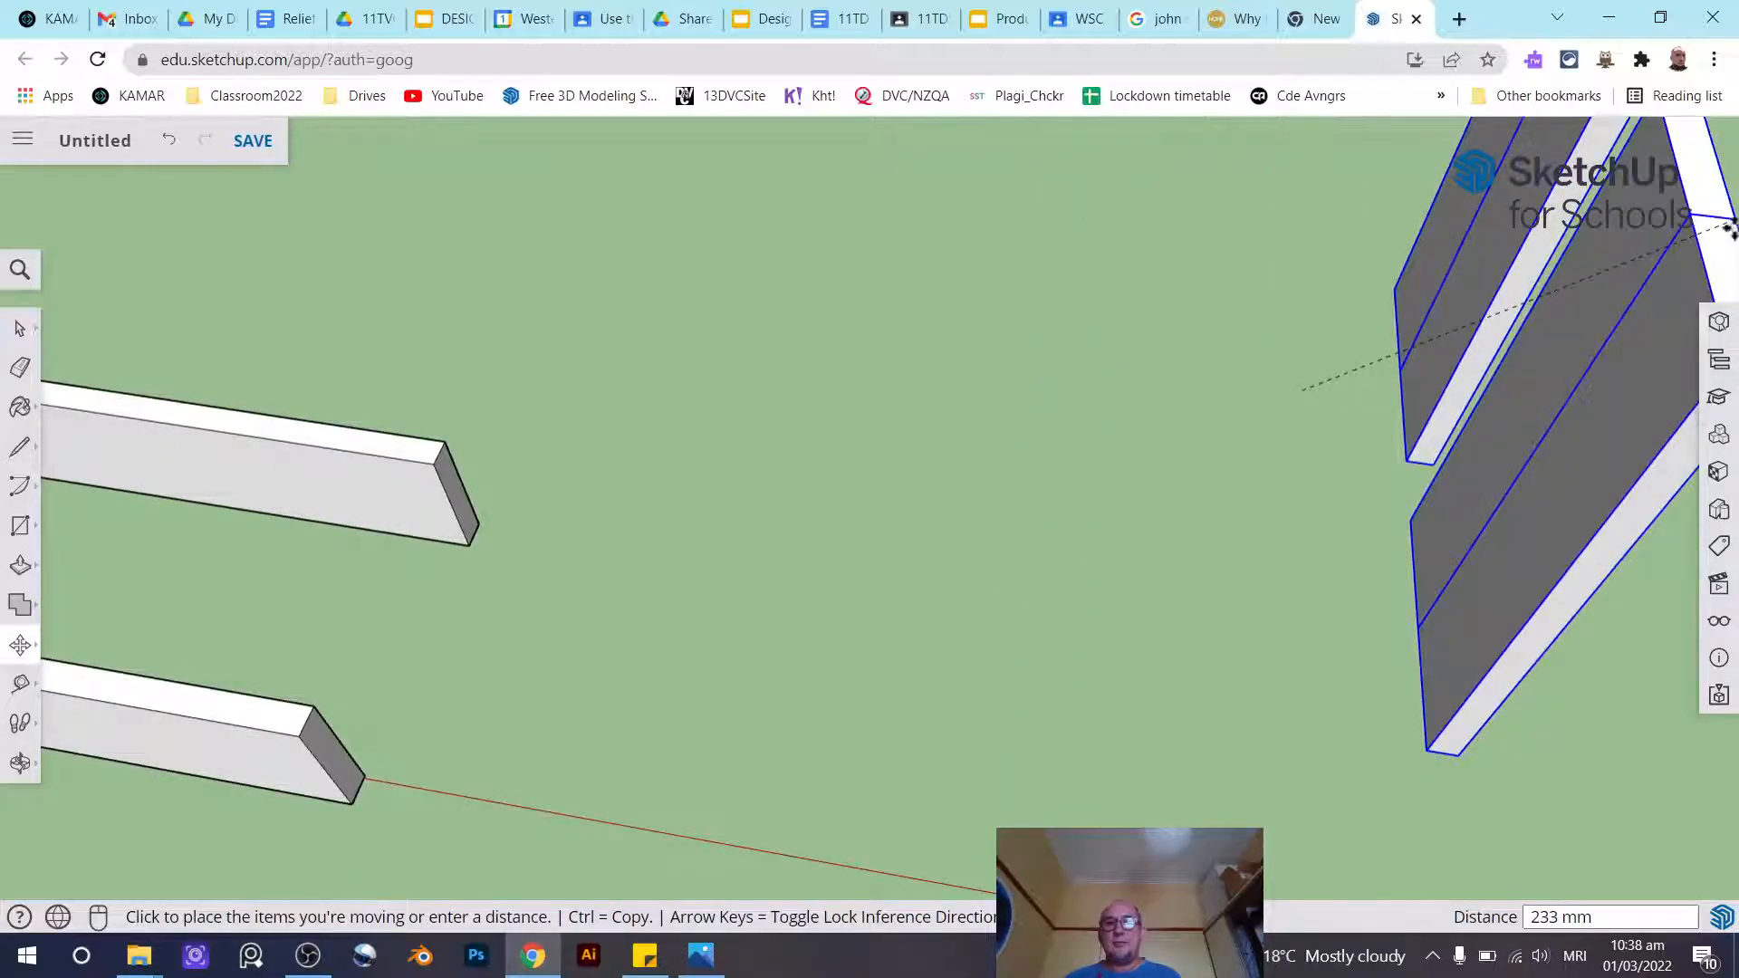
{"action": "scroll", "coordinate": [1467, 389], "scroll_direction": "down", "scroll_amount": 2}
{"action": "middle_click_drag", "start_coordinate": [1479, 377], "coordinate": [1668, 339]}
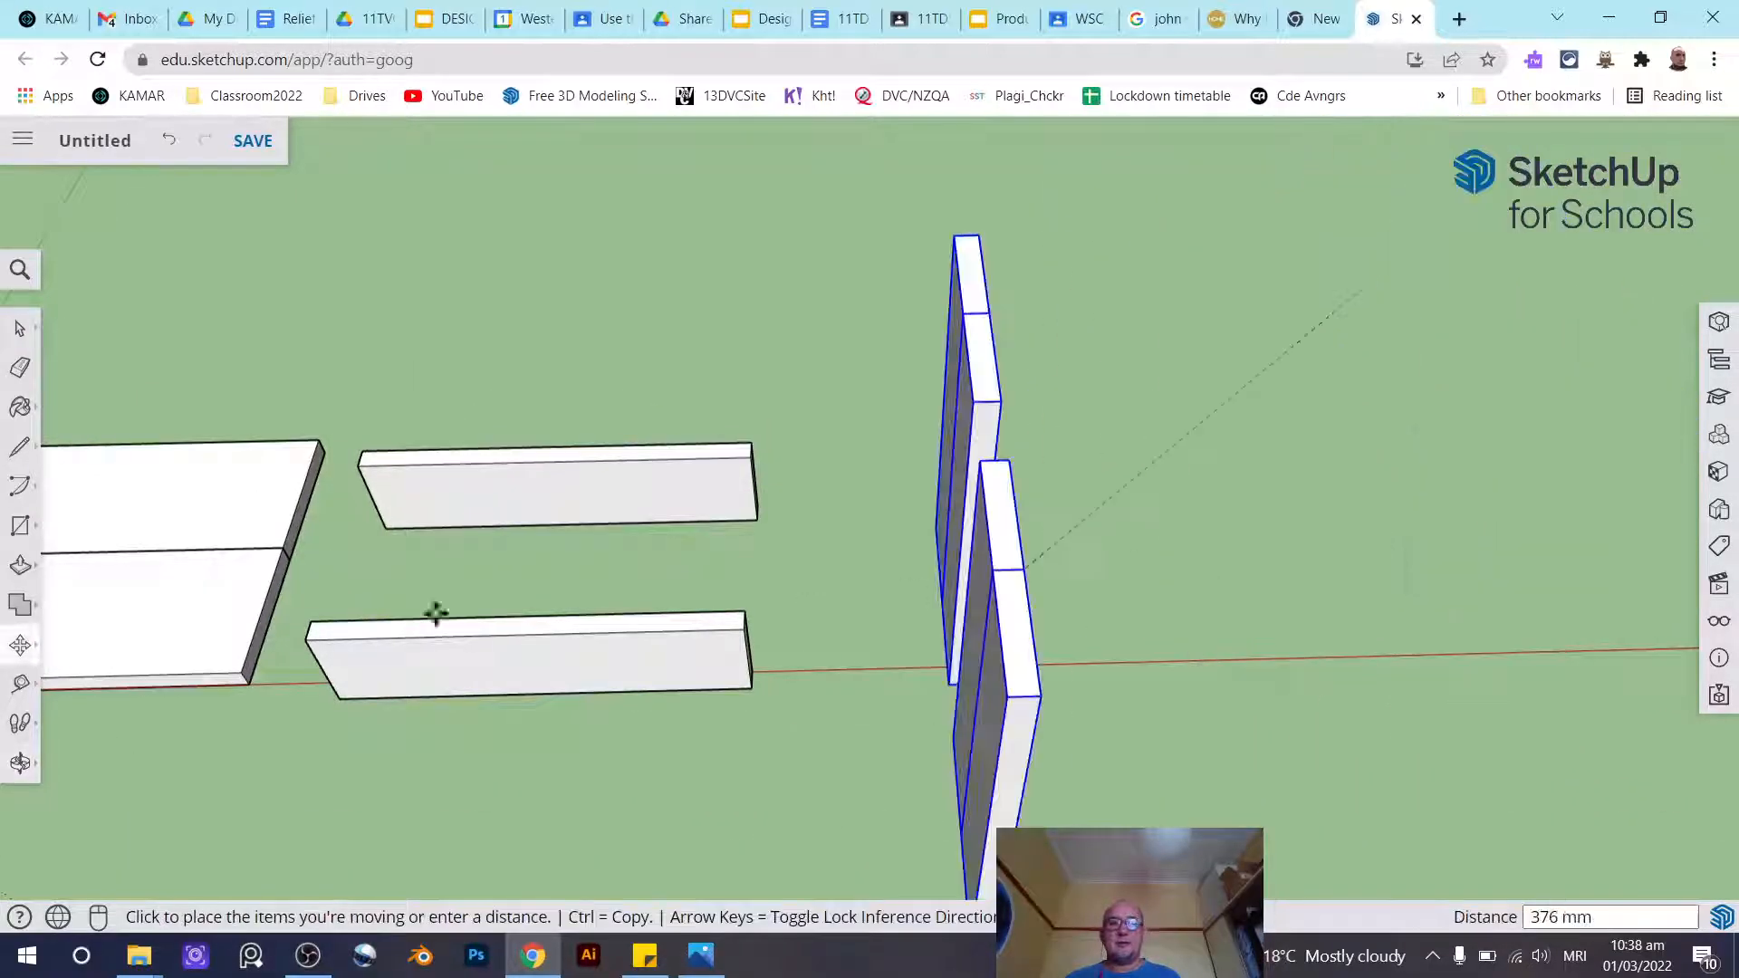
{"action": "scroll", "coordinate": [54, 621], "scroll_direction": "up", "scroll_amount": 5}
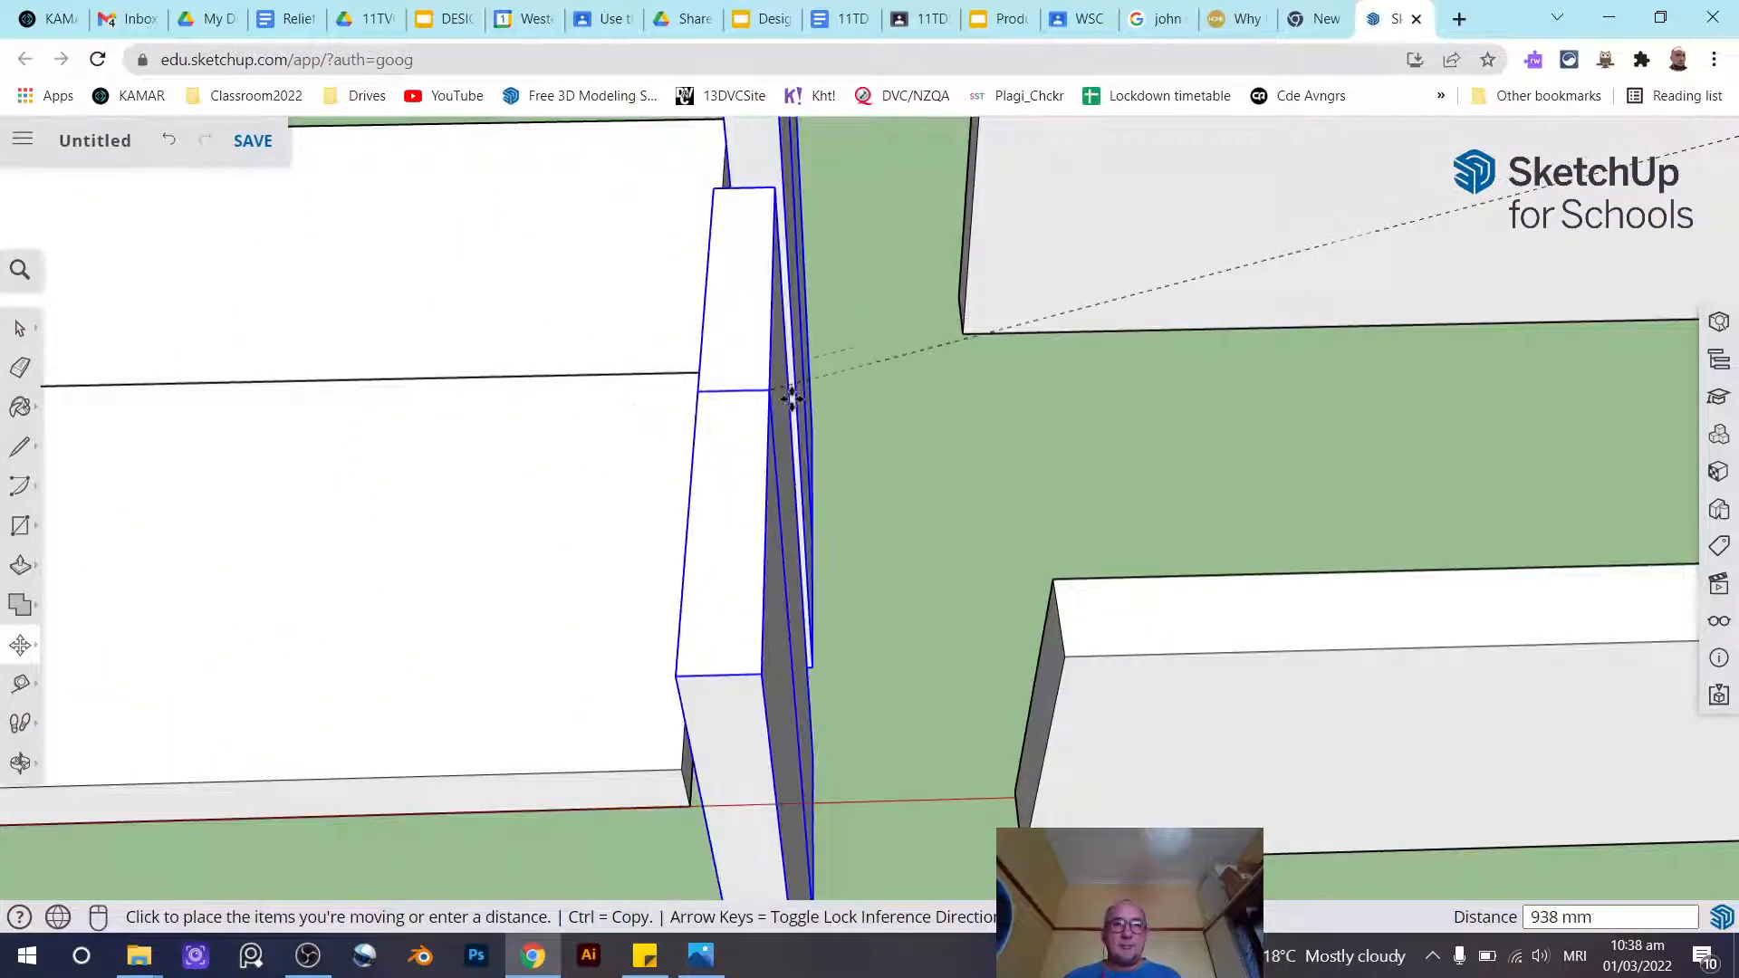
{"action": "scroll", "coordinate": [790, 397], "scroll_direction": "up", "scroll_amount": 2}
{"action": "middle_click_drag", "start_coordinate": [777, 404], "coordinate": [357, 342]}
{"action": "scroll", "coordinate": [765, 426], "scroll_direction": "down", "scroll_amount": 1}
{"action": "scroll", "coordinate": [765, 426], "scroll_direction": "down", "scroll_amount": 2}
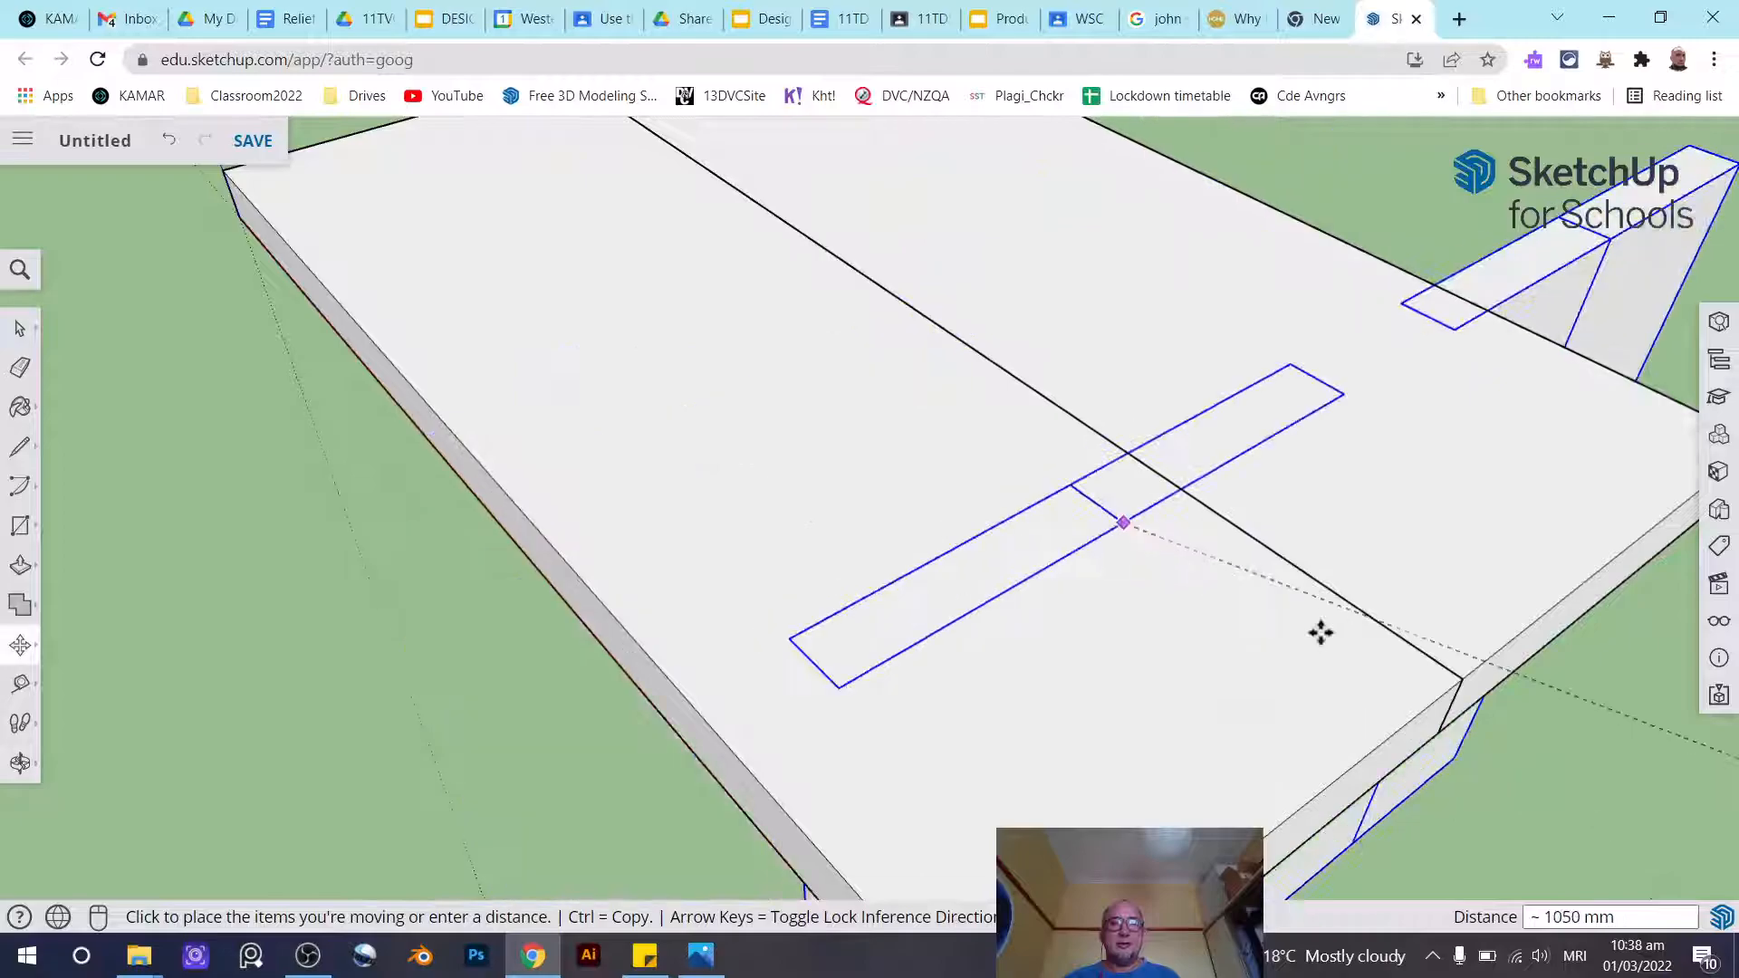
{"action": "left_click", "coordinate": [1438, 732]}
{"action": "scroll", "coordinate": [939, 501], "scroll_direction": "down", "scroll_amount": 3}
{"action": "middle_click_drag", "start_coordinate": [940, 501], "coordinate": [1138, 633]}
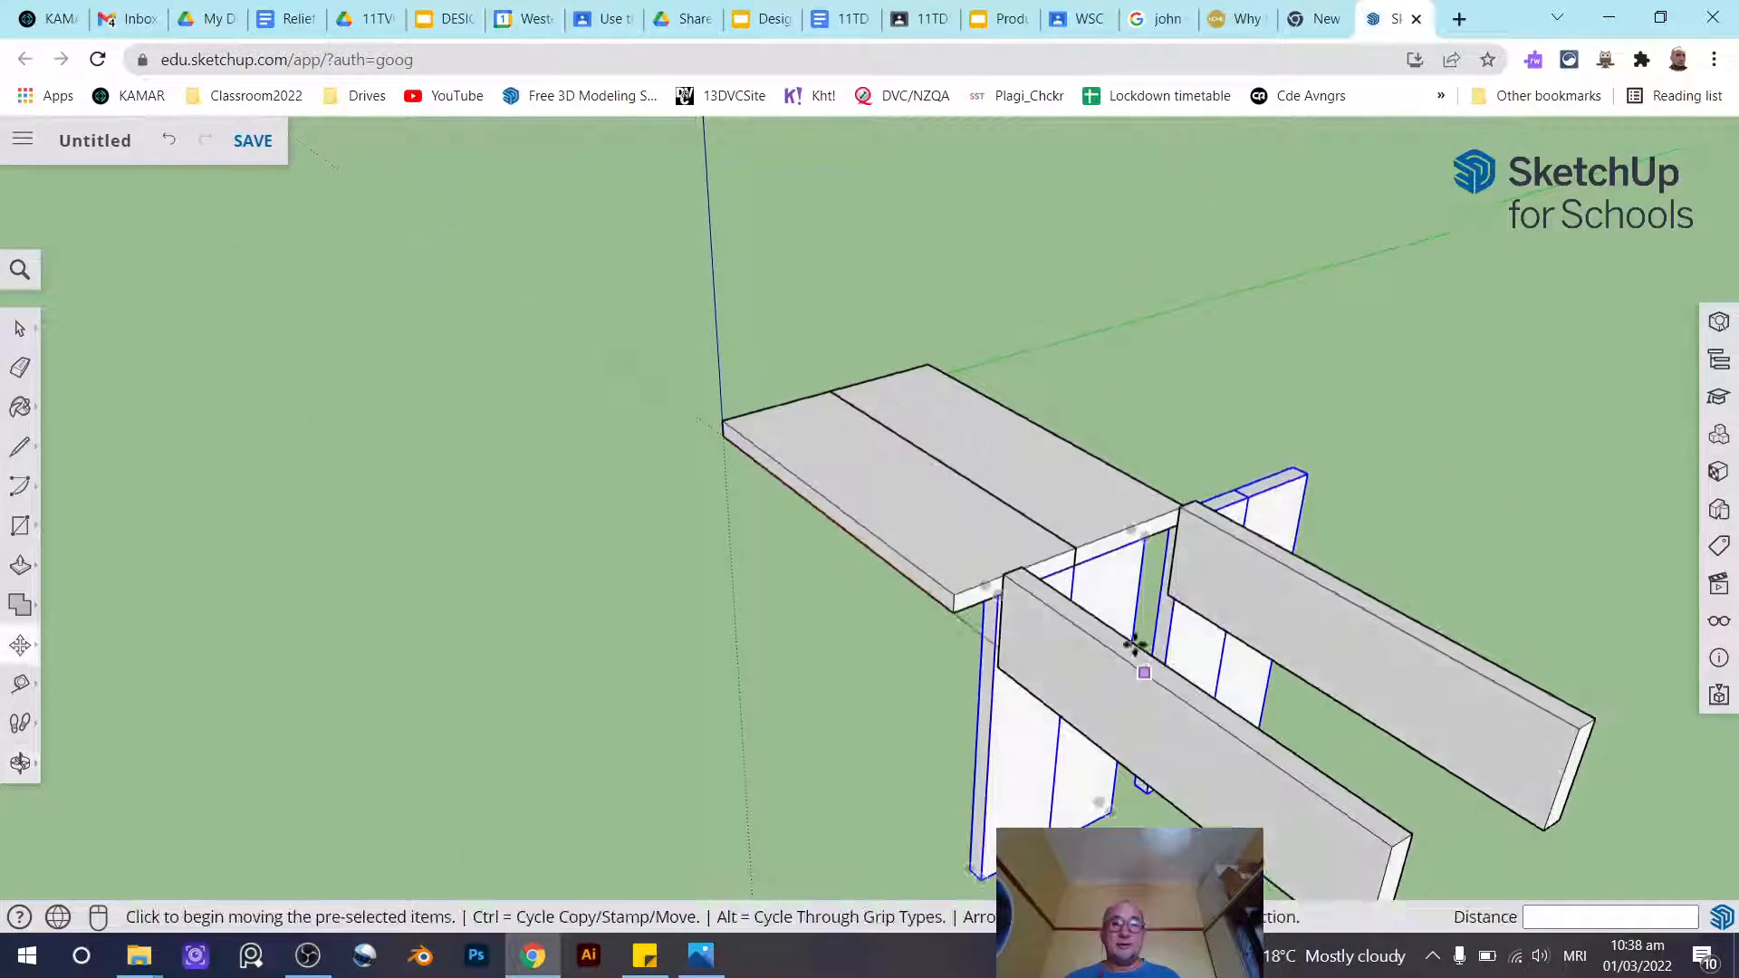
Select only the leg group standing clear of the stool top and move it by its upper seam point toward the top's opposite end
{"action": "left_click", "coordinate": [16, 332]}
{"action": "middle_click_drag", "start_coordinate": [227, 634], "coordinate": [333, 462]}
{"action": "left_click", "coordinate": [1000, 773]}
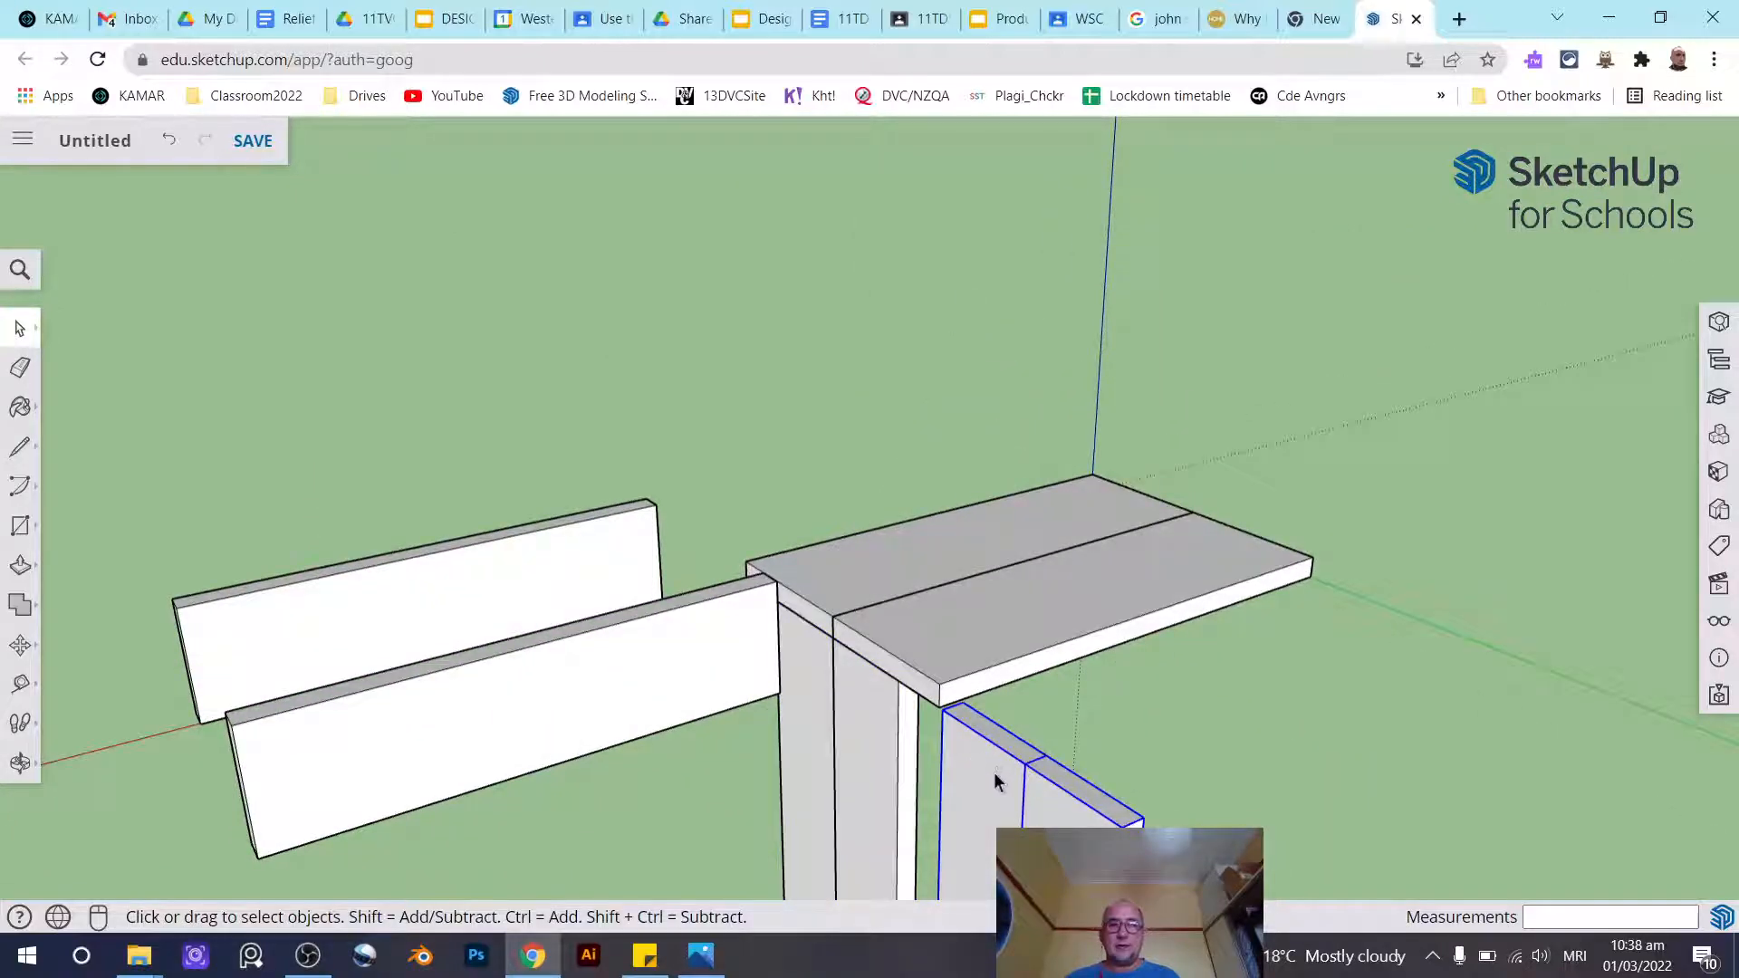
{"action": "left_click", "coordinate": [17, 654]}
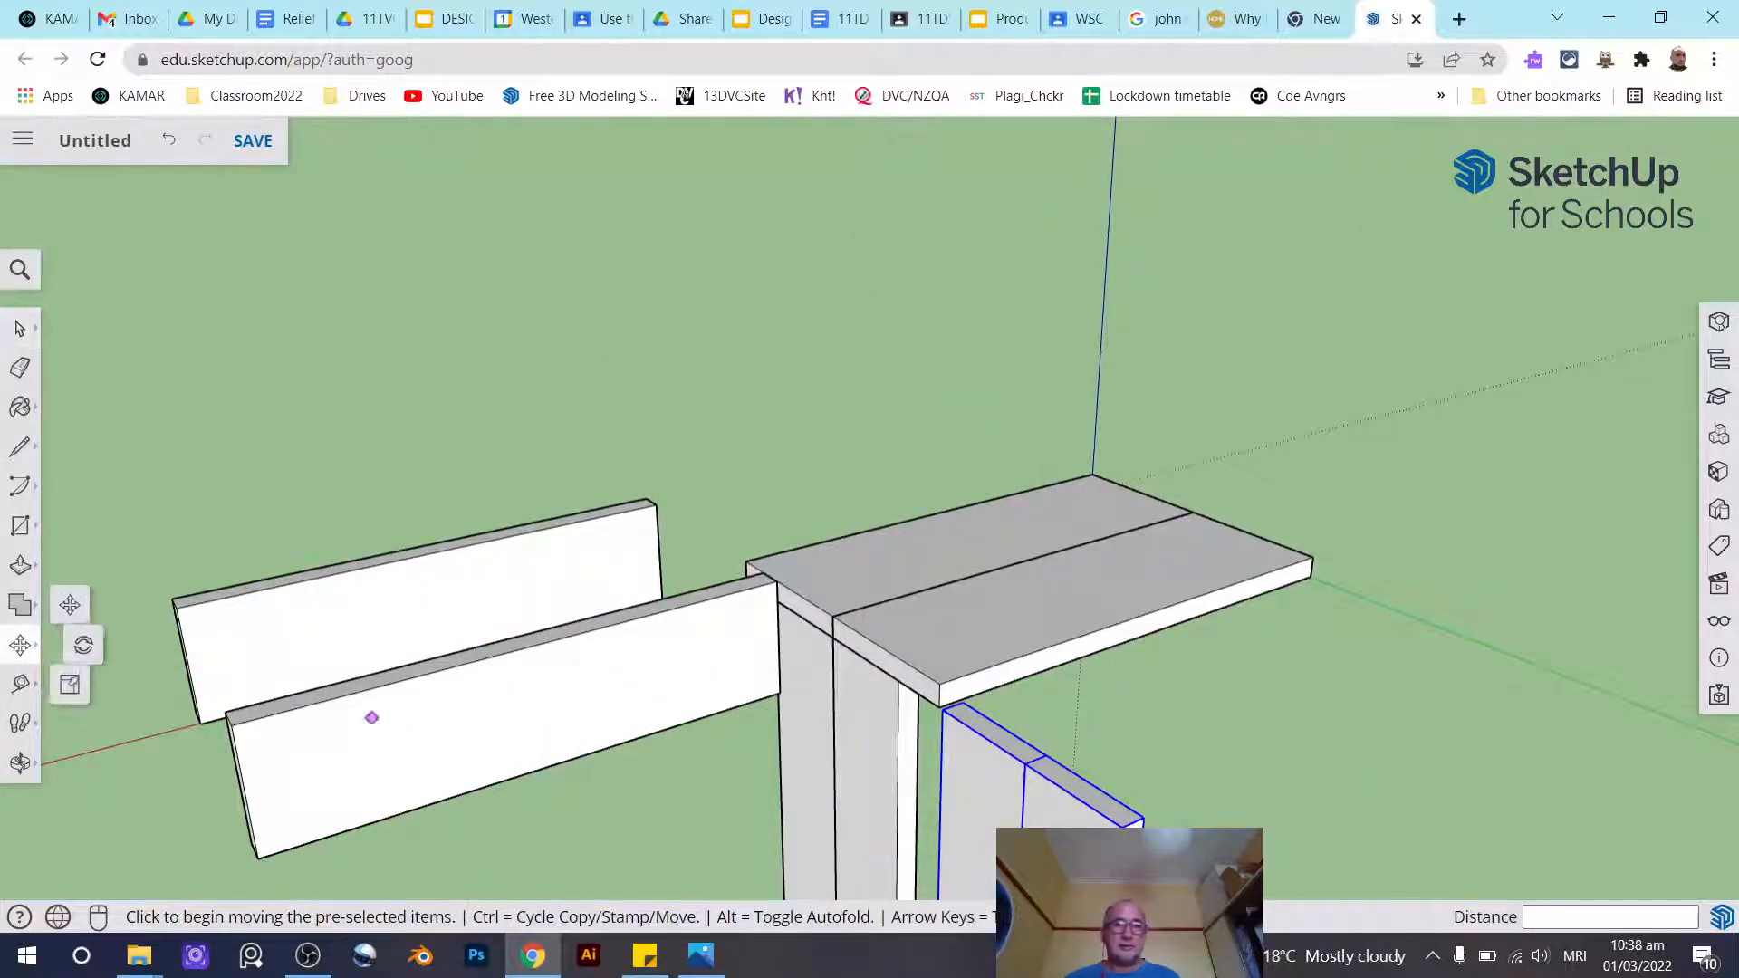
{"action": "left_click", "coordinate": [1026, 763]}
{"action": "middle_click_drag", "start_coordinate": [1596, 623], "coordinate": [458, 547]}
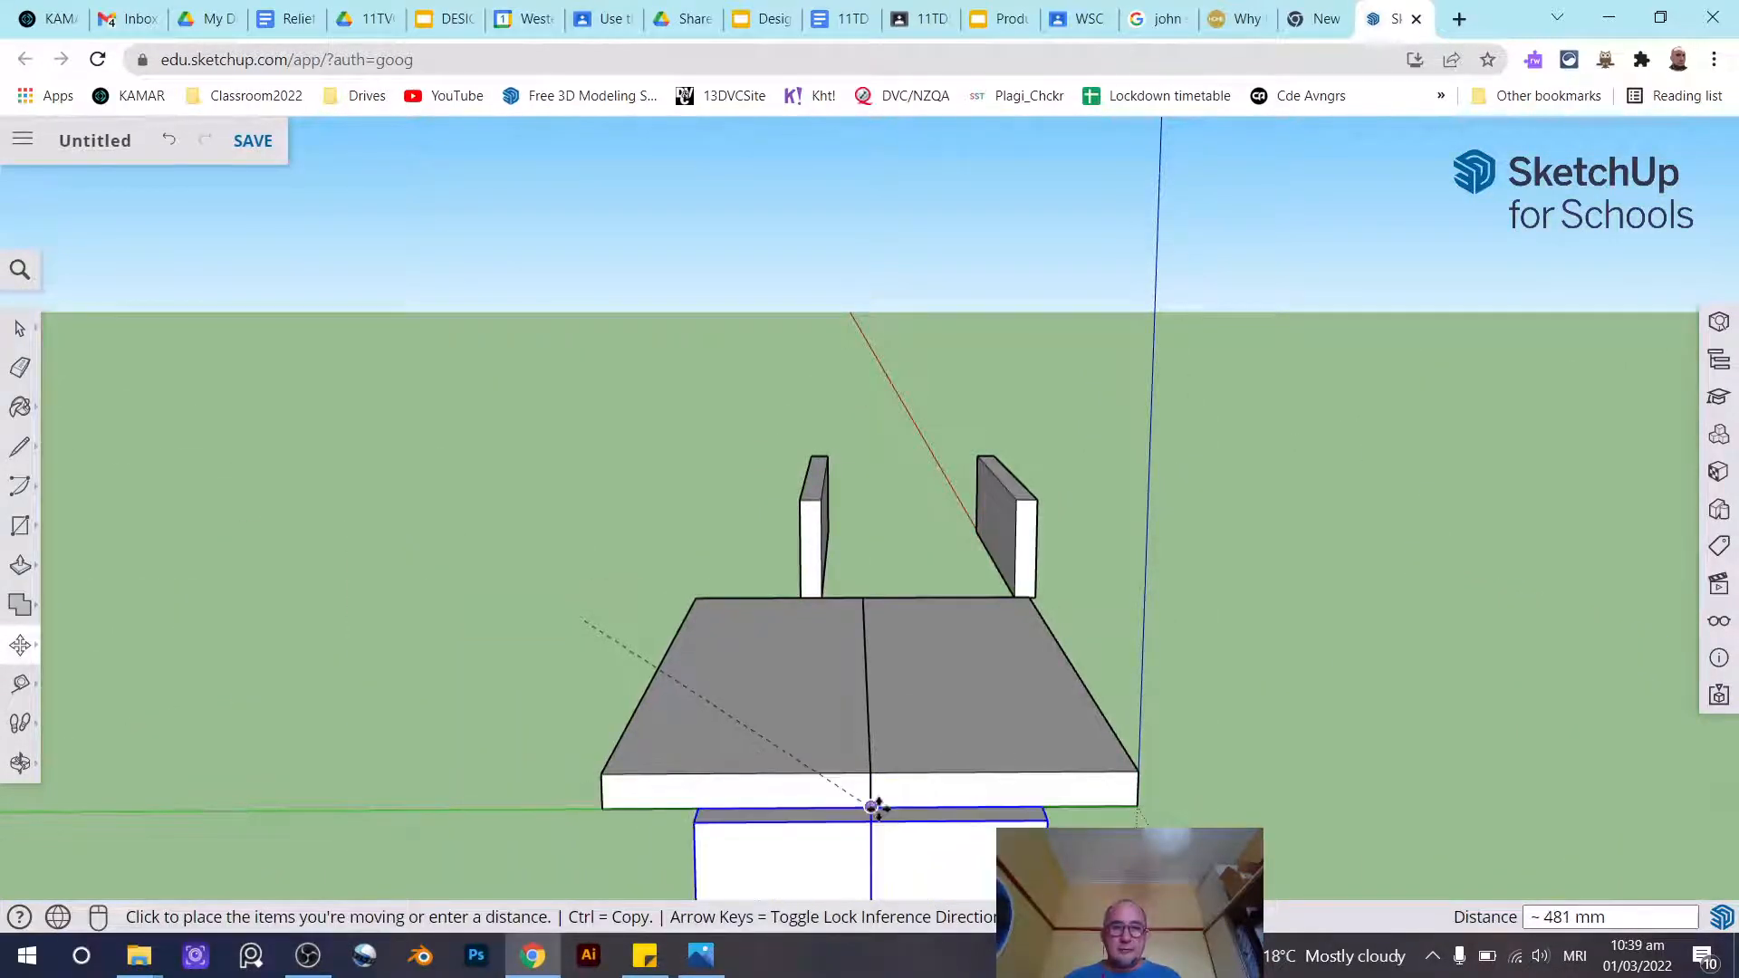
{"action": "middle_click_drag", "start_coordinate": [871, 805], "coordinate": [1199, 718]}
{"action": "left_click", "coordinate": [1224, 732]}
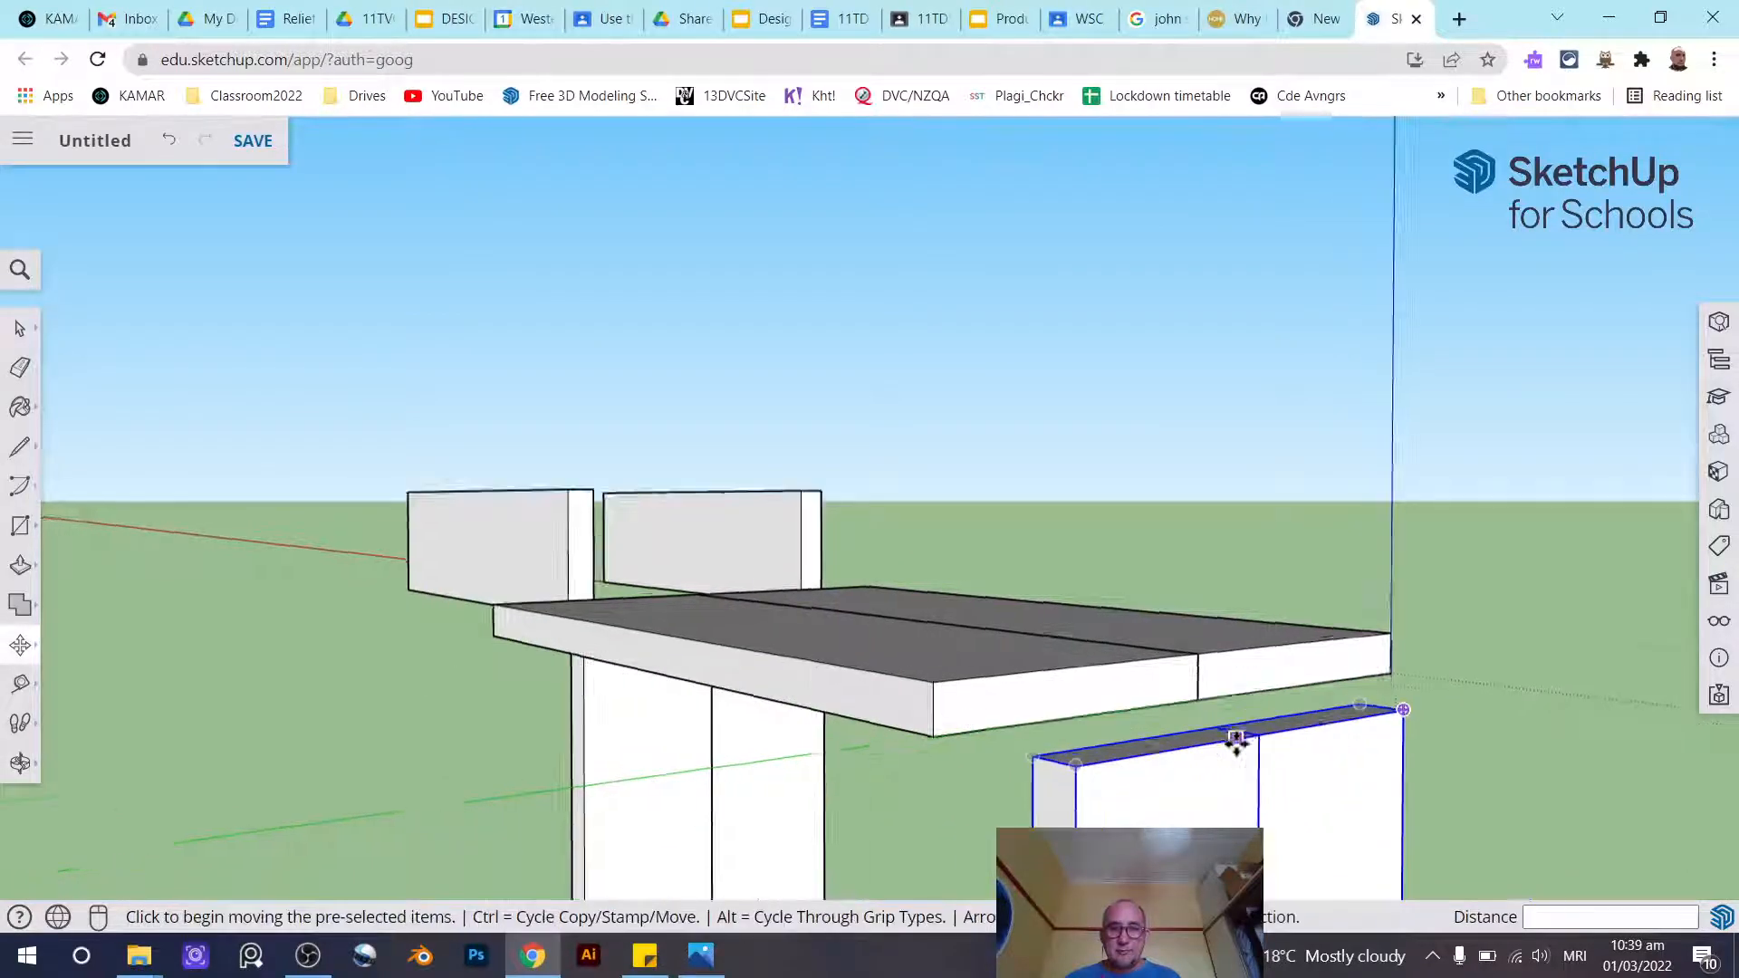
Move the same leg group by its outer upper seam endpoint onto the seam endpoint at the stool top's bottom end edge
{"action": "scroll", "coordinate": [1286, 725], "scroll_direction": "up", "scroll_amount": 4}
{"action": "left_click", "coordinate": [1289, 721]}
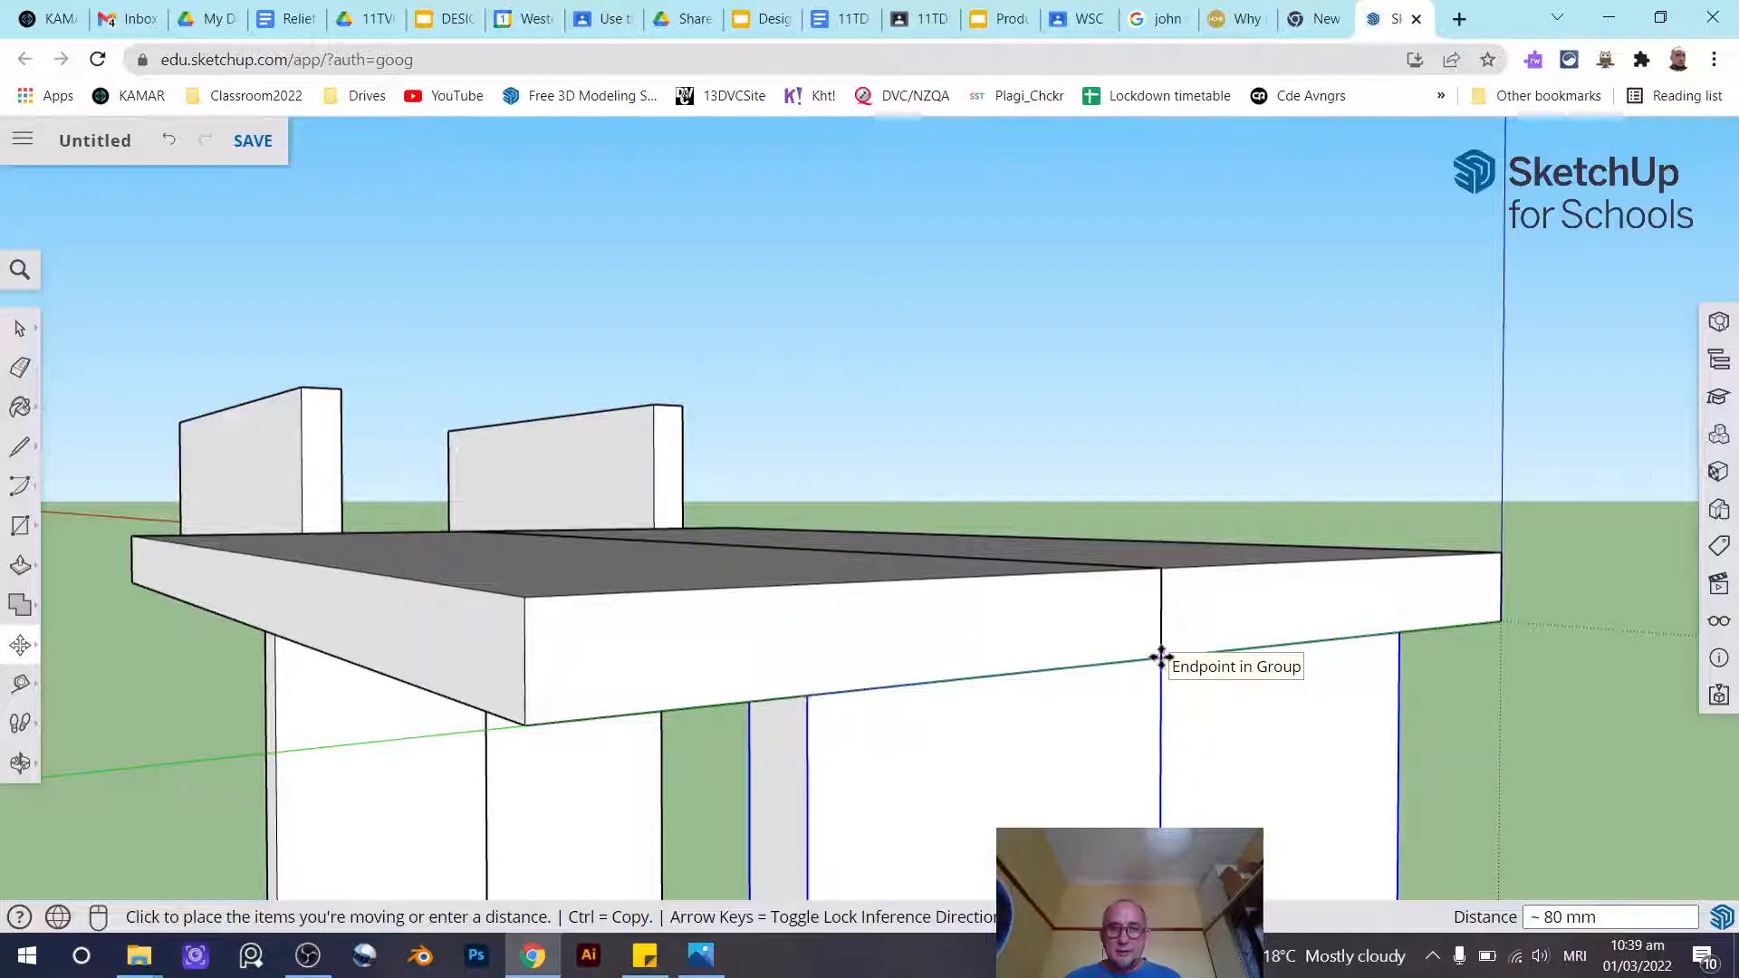
{"action": "left_click", "coordinate": [1161, 660]}
{"action": "scroll", "coordinate": [986, 633], "scroll_direction": "down", "scroll_amount": 5}
{"action": "mouse_move", "coordinate": [986, 633]}
{"action": "middle_mouse_down"}
{"action": "mouse_move", "coordinate": [1288, 582]}
{"action": "mouse_move", "coordinate": [749, 629]}
{"action": "mouse_move", "coordinate": [1188, 652]}
{"action": "mouse_move", "coordinate": [388, 710]}
{"action": "mouse_move", "coordinate": [942, 685]}
{"action": "mouse_move", "coordinate": [633, 637]}
{"action": "mouse_move", "coordinate": [399, 720]}
{"action": "mouse_move", "coordinate": [1112, 566]}
{"action": "middle_mouse_up"}
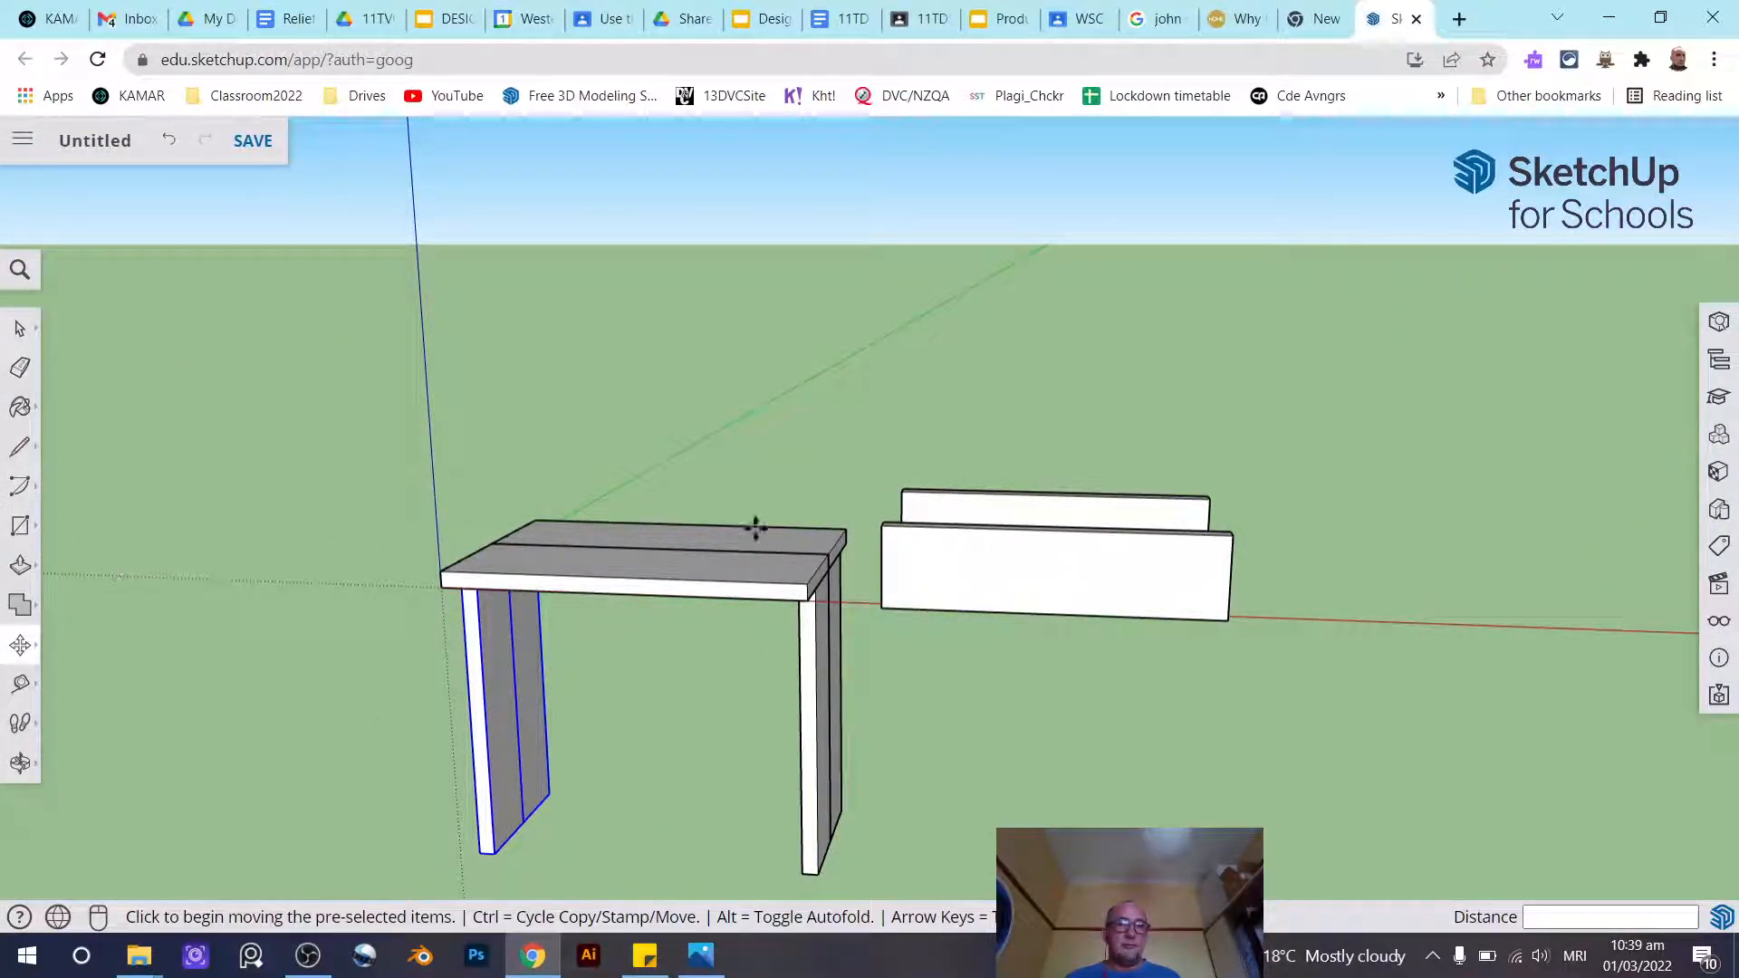
Move the apron on the red axis by its upper end corner to the outer upper corner of the leg, directly under the stool top
{"action": "left_click", "coordinate": [18, 650]}
{"action": "scroll", "coordinate": [1061, 535], "scroll_direction": "up", "scroll_amount": 4}
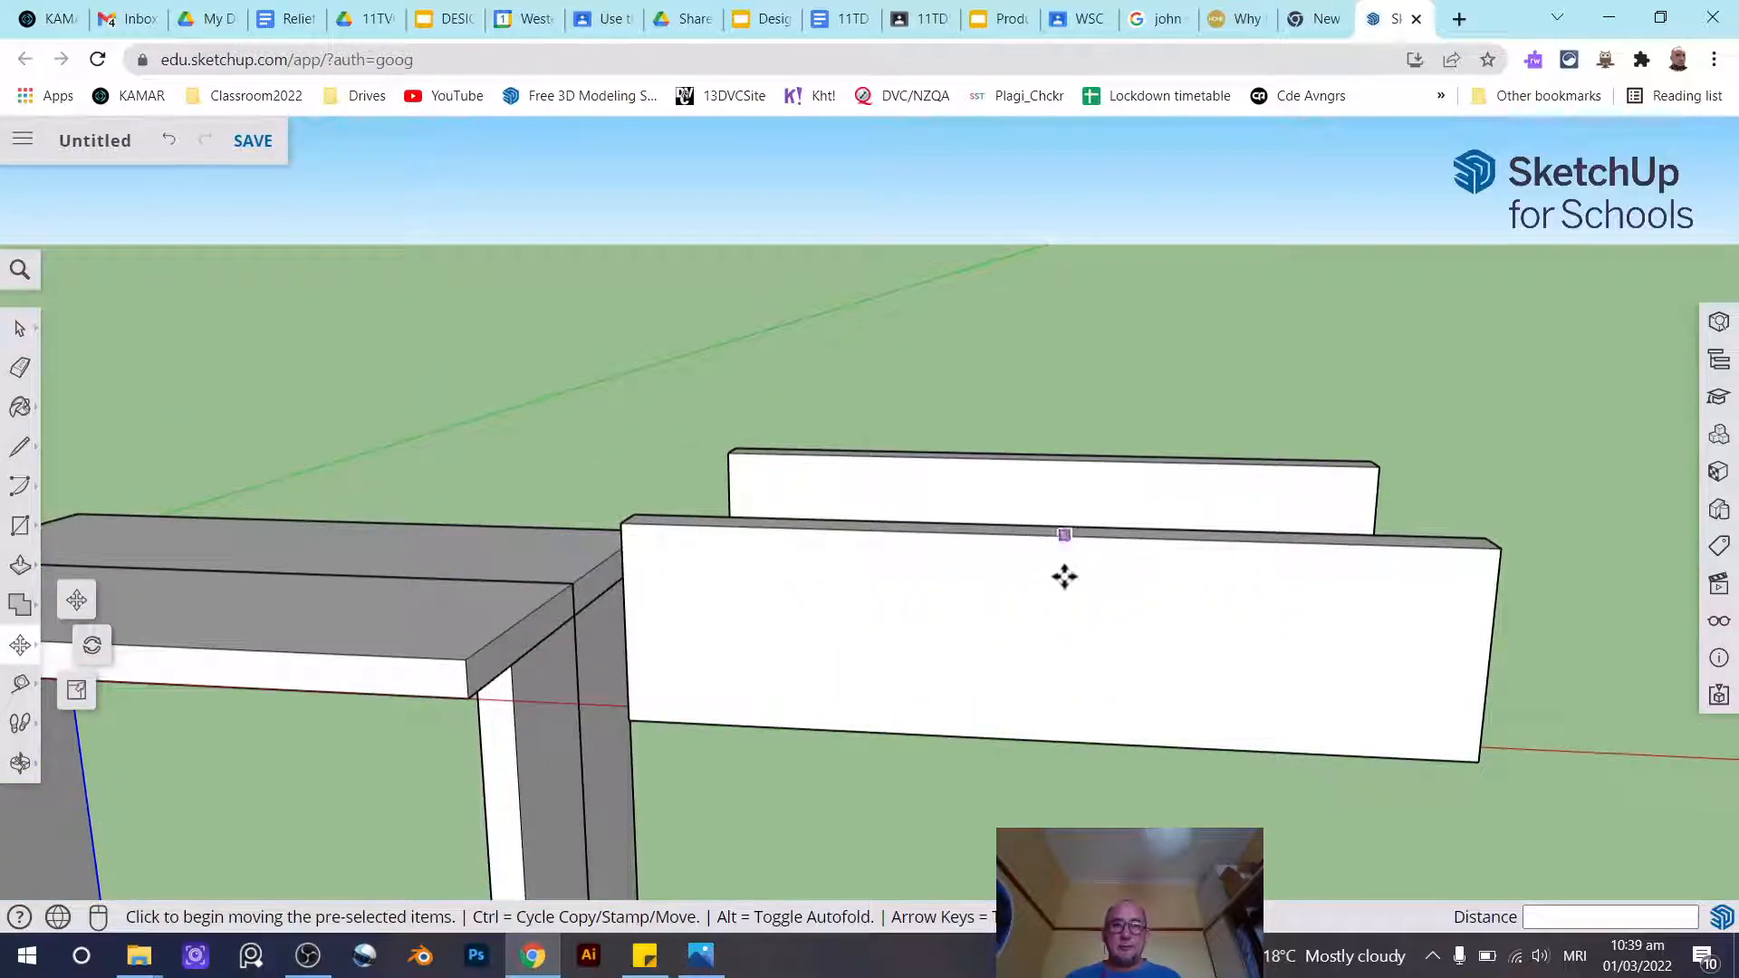
{"action": "left_click", "coordinate": [18, 338]}
{"action": "left_click", "coordinate": [1109, 654]}
{"action": "left_click", "coordinate": [21, 645]}
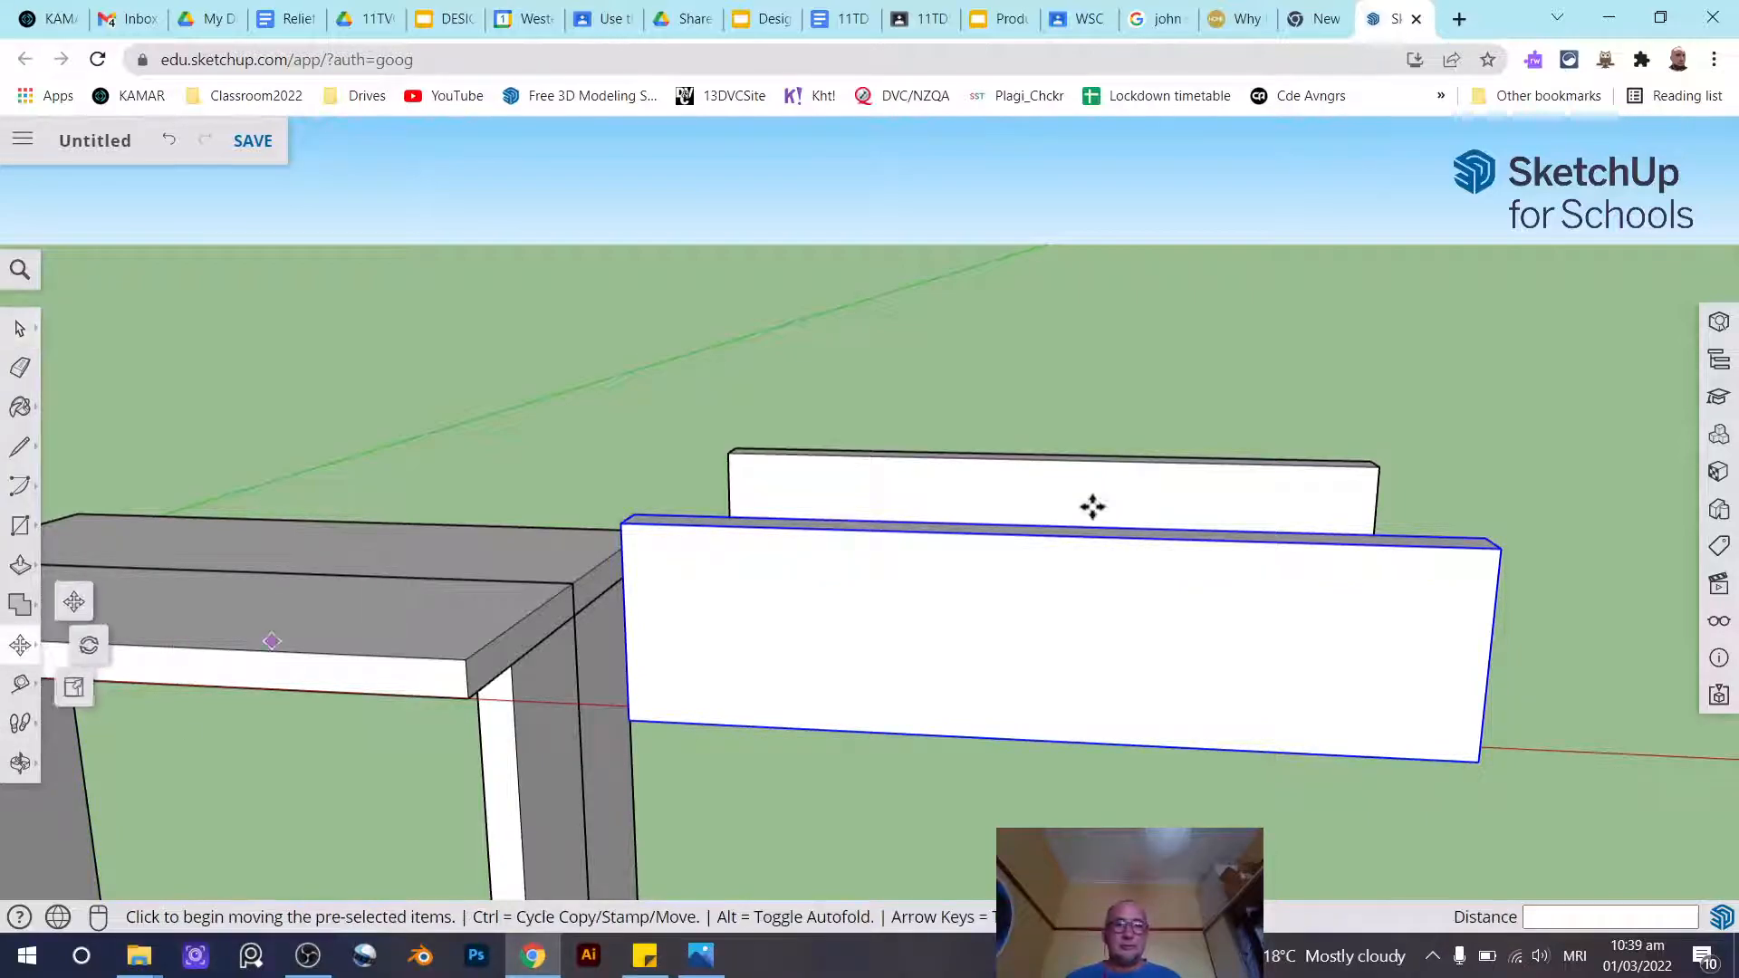
{"action": "middle_click_drag", "start_coordinate": [1122, 498], "coordinate": [489, 567]}
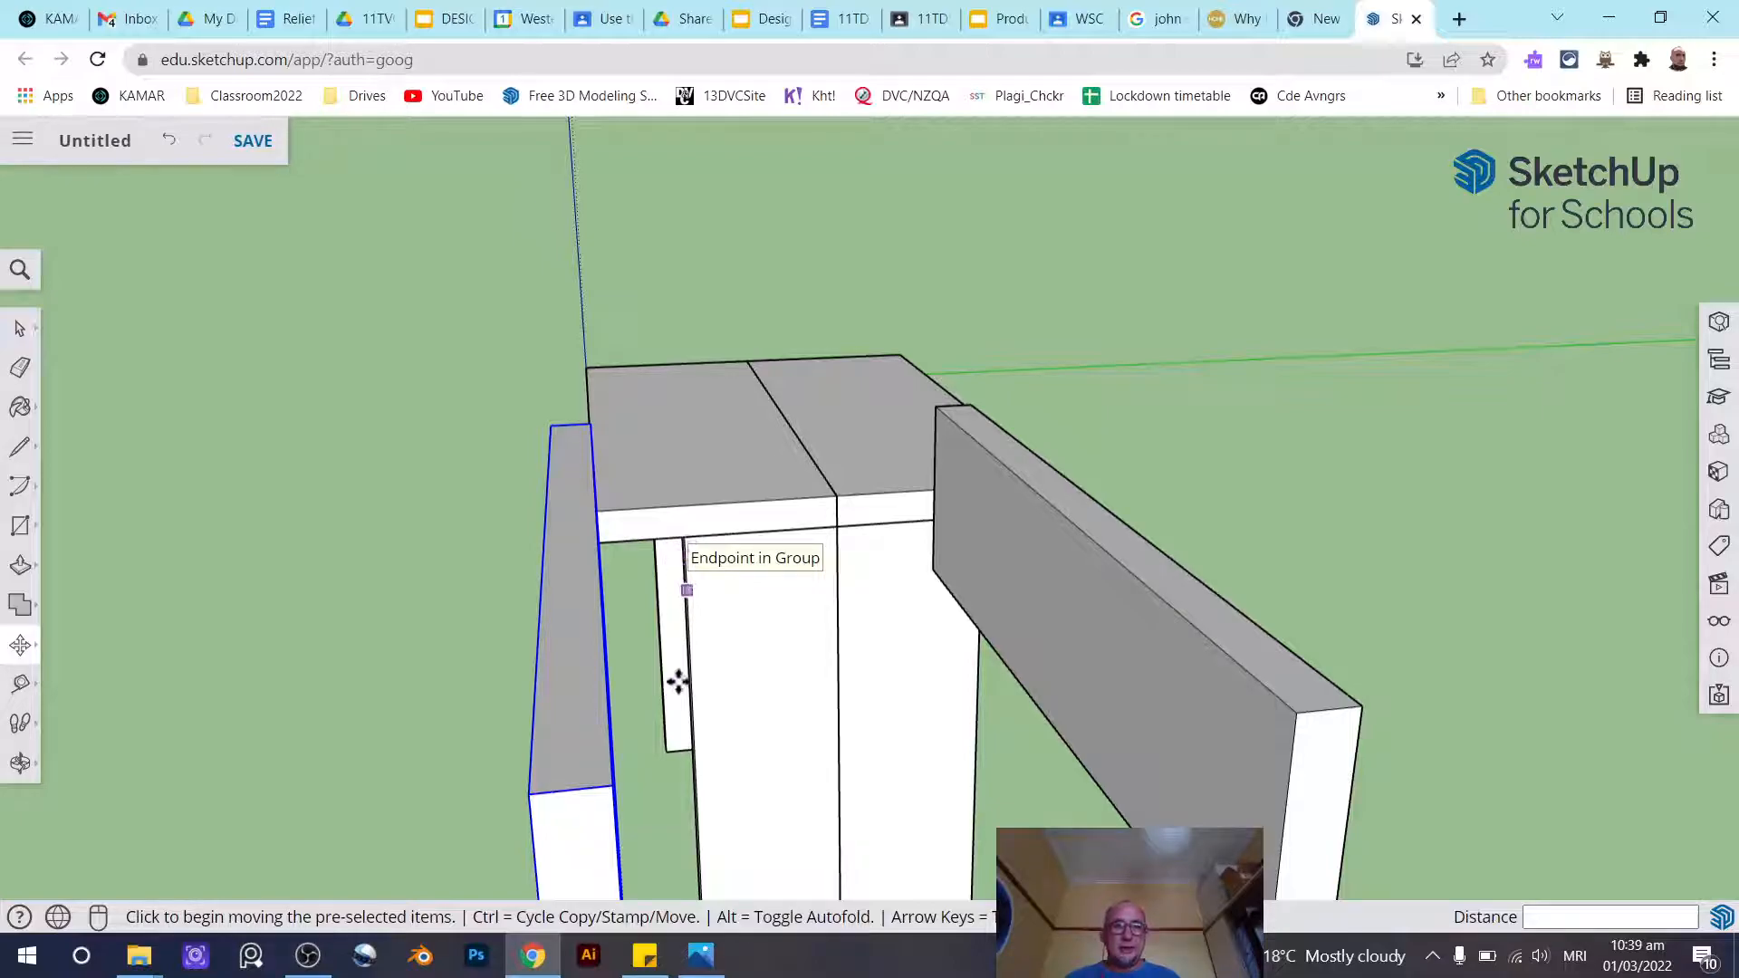
{"action": "left_click", "coordinate": [614, 788]}
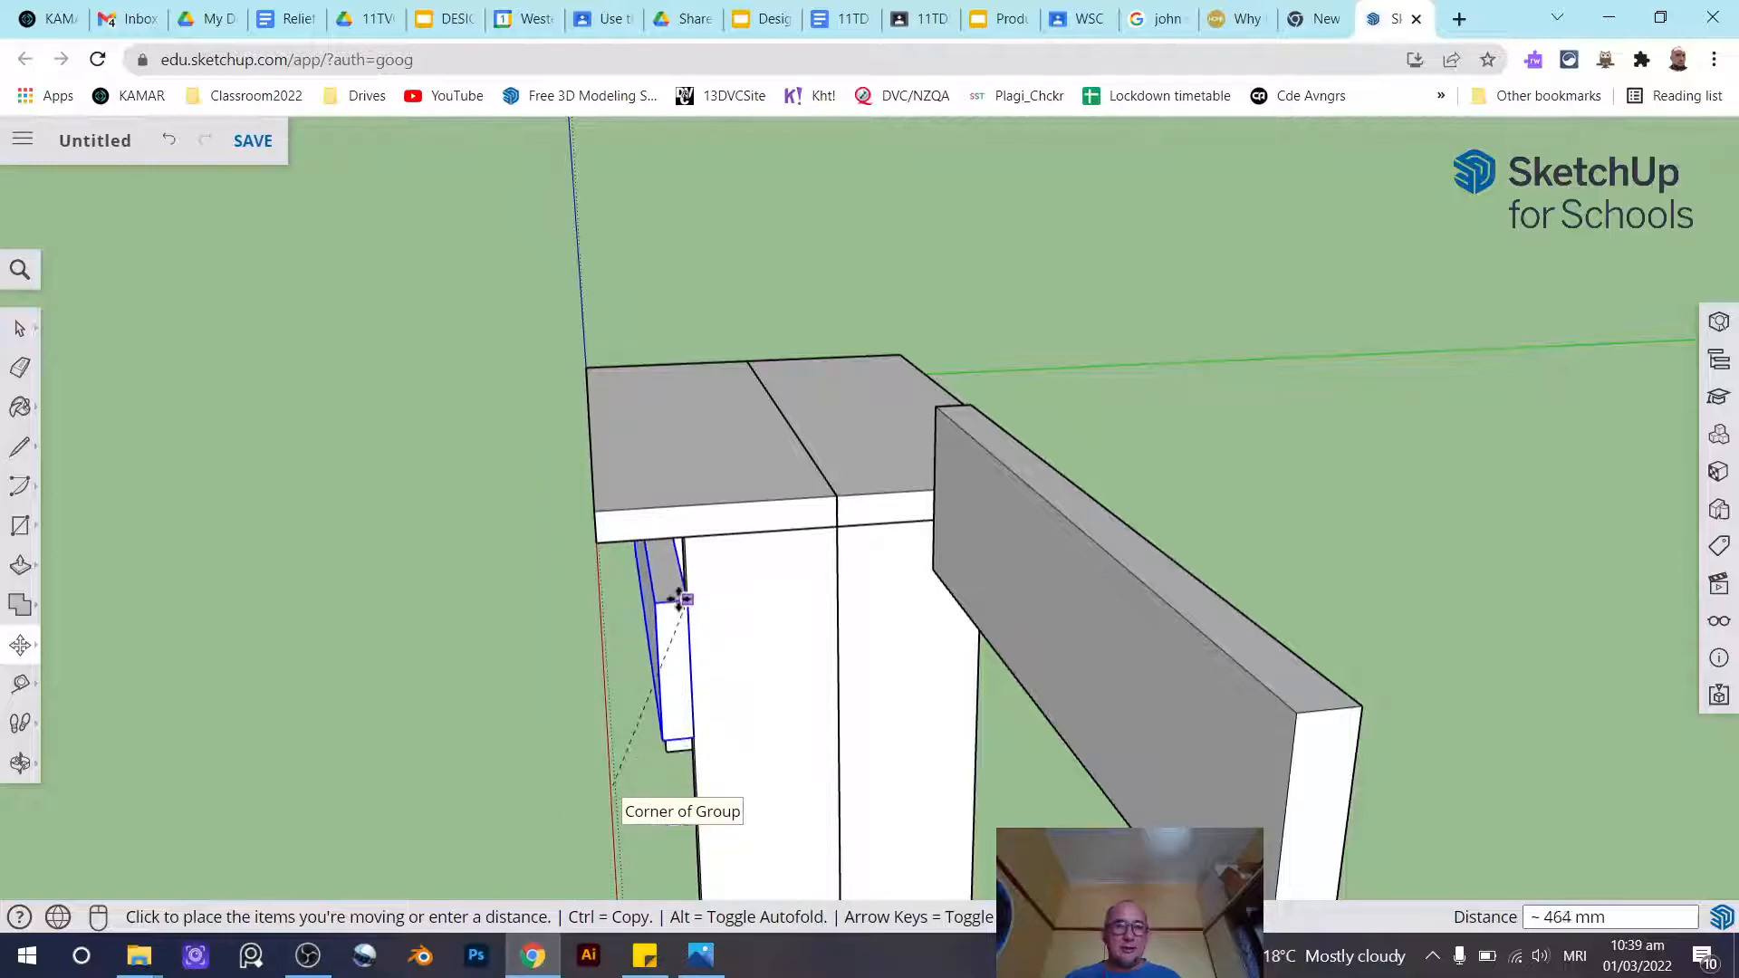
{"action": "scroll", "coordinate": [652, 597], "scroll_direction": "up", "scroll_amount": 4}
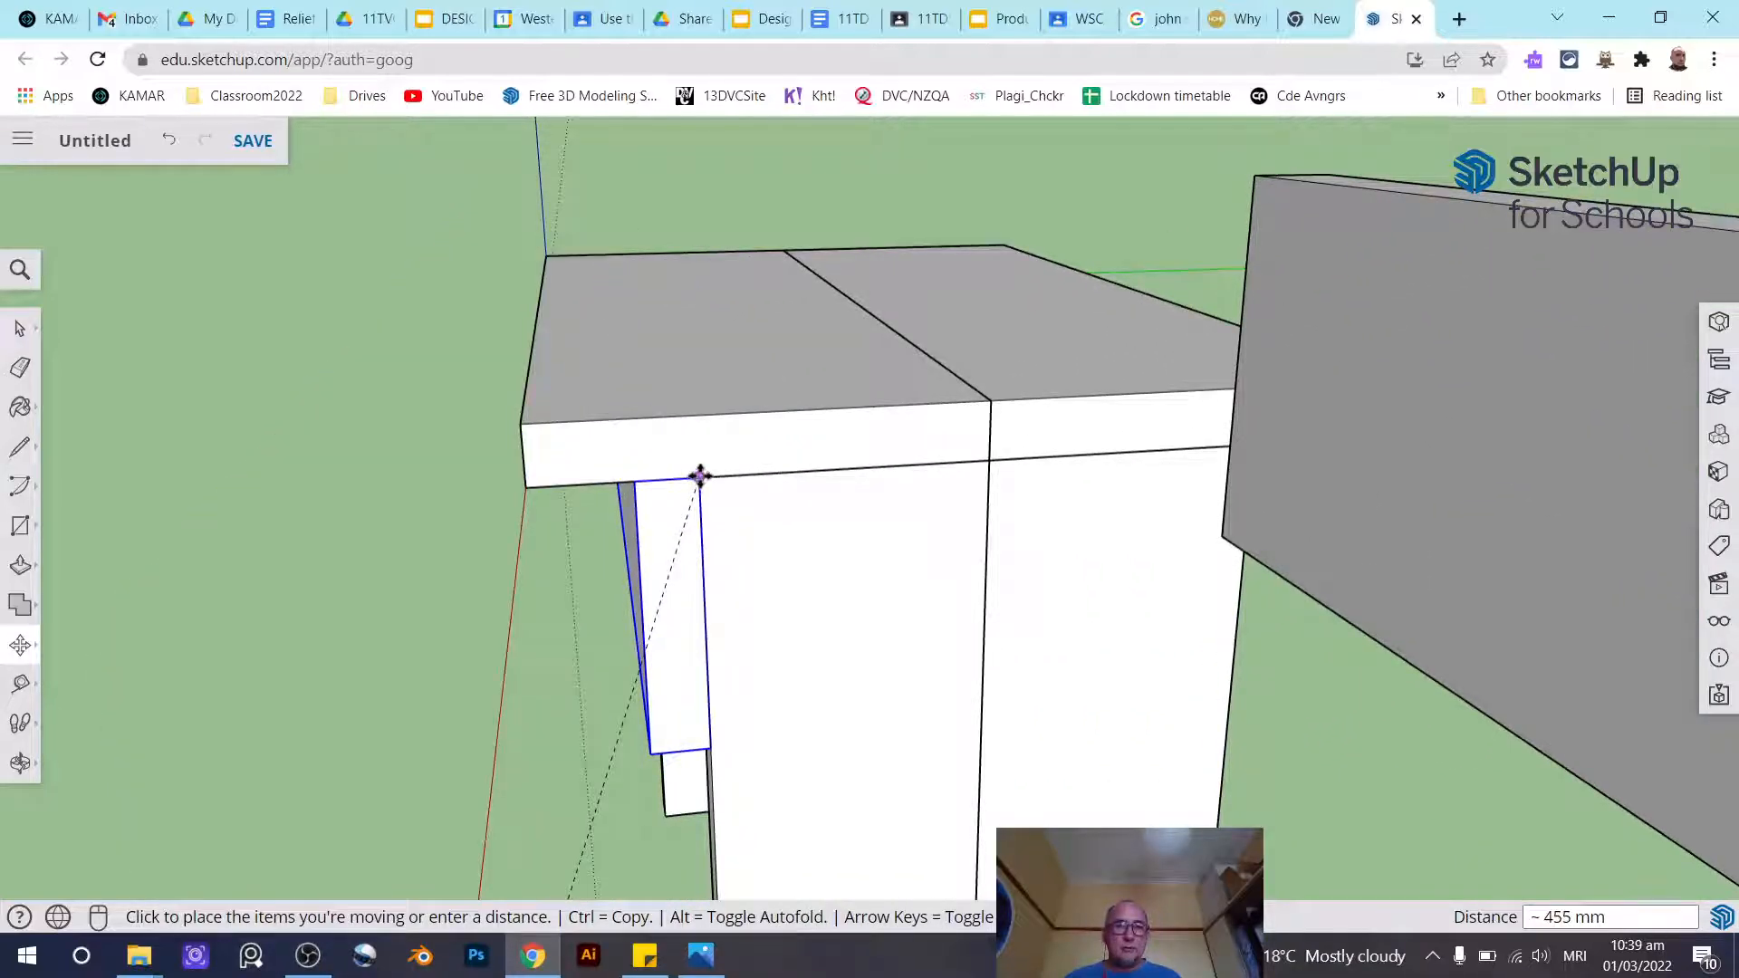
{"action": "left_click", "coordinate": [708, 471]}
{"action": "middle_click_drag", "start_coordinate": [400, 637], "coordinate": [1203, 576]}
{"action": "scroll", "coordinate": [1202, 576], "scroll_direction": "down", "scroll_amount": 5}
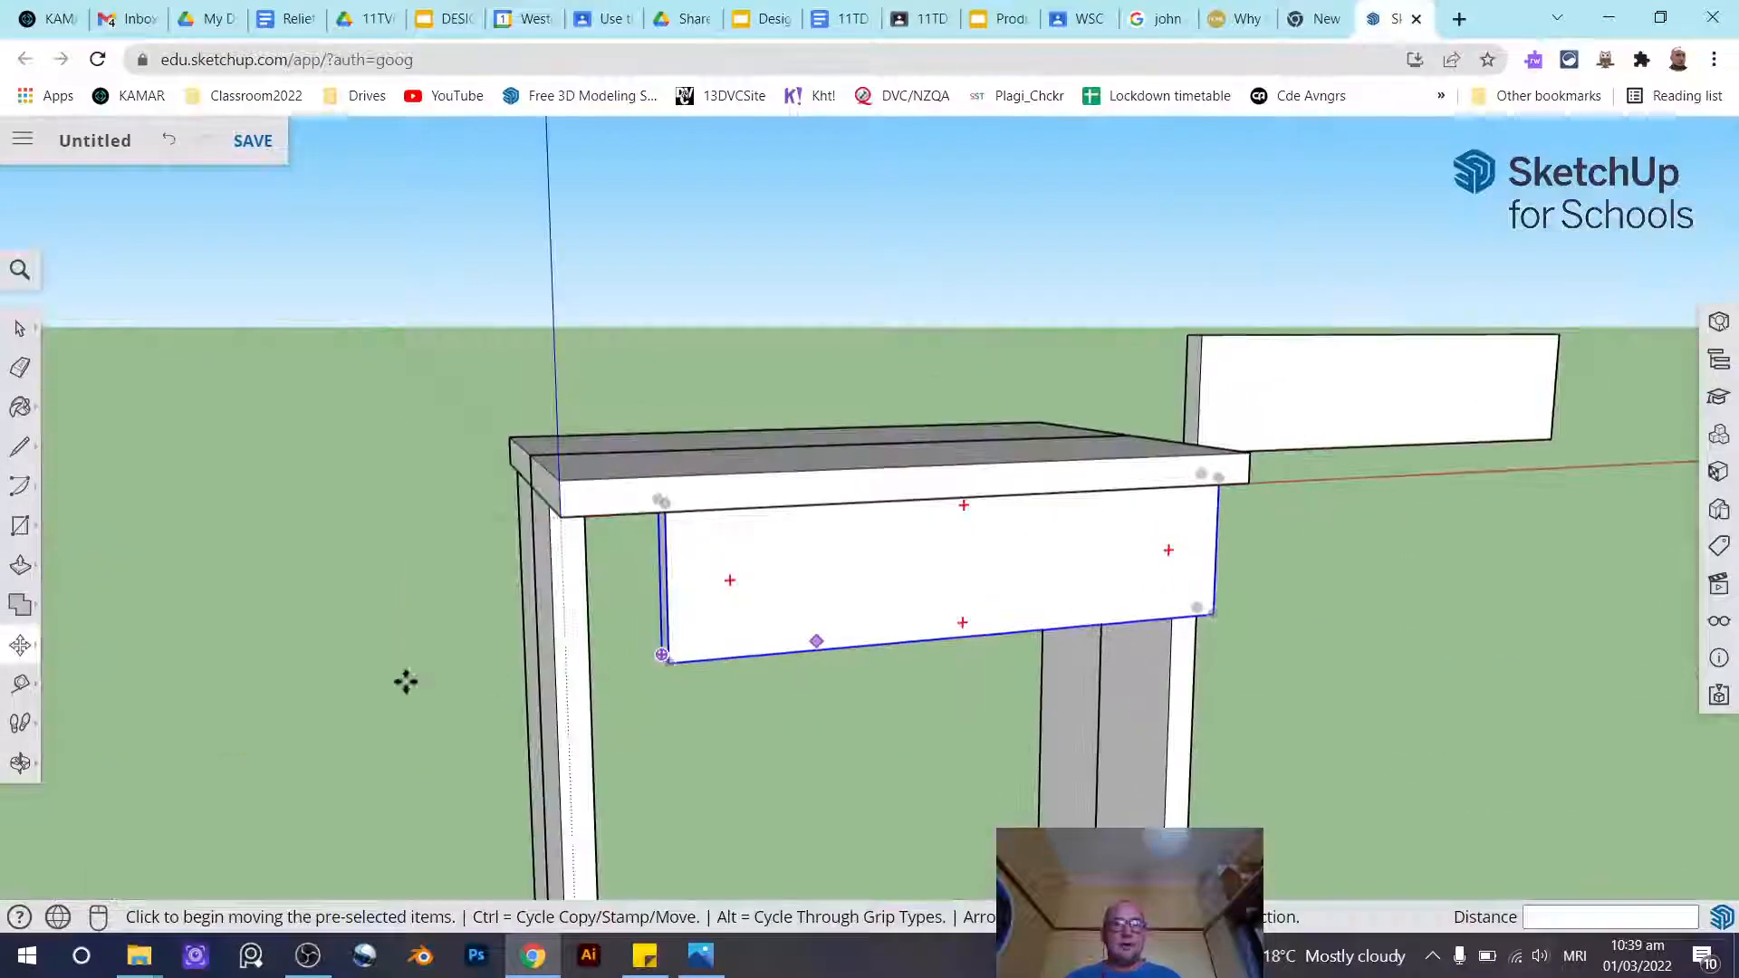
Slide the attached apron 30 mm along the red axis by its upper edge midpoint, centring it on the stool top's lower edge
{"action": "middle_click_drag", "start_coordinate": [1087, 622], "coordinate": [827, 501]}
{"action": "scroll", "coordinate": [835, 451], "scroll_direction": "up", "scroll_amount": 3}
{"action": "scroll", "coordinate": [835, 450], "scroll_direction": "up", "scroll_amount": 1}
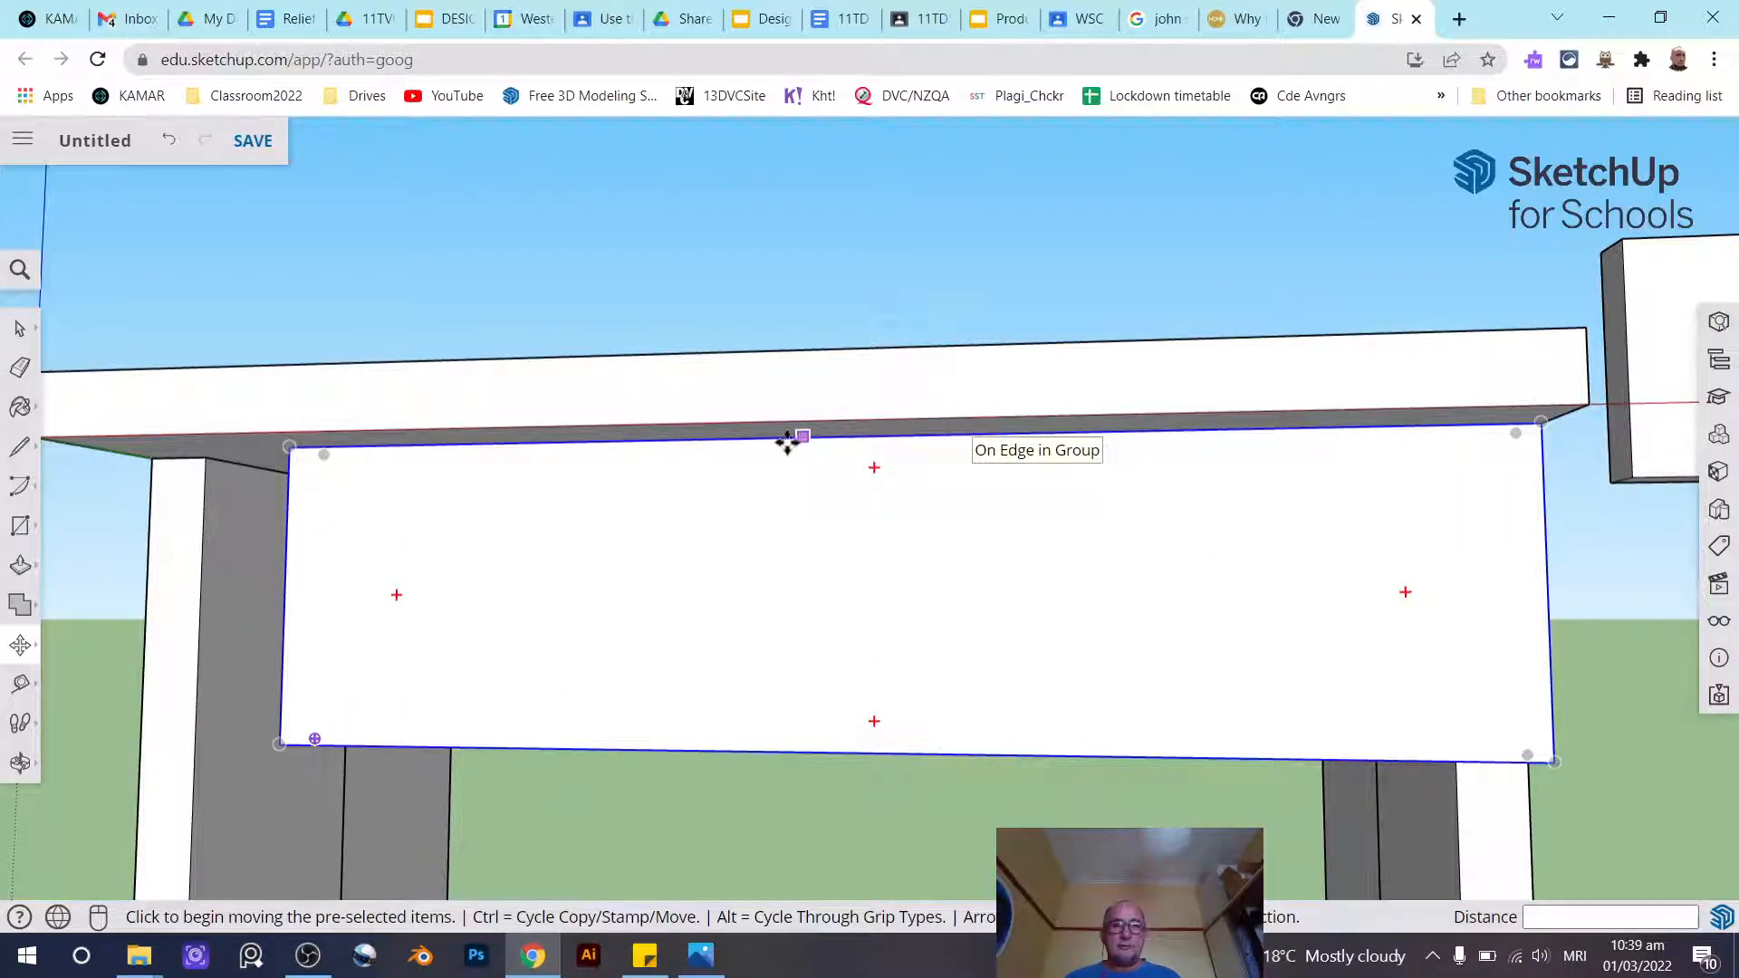
{"action": "left_click", "coordinate": [866, 436]}
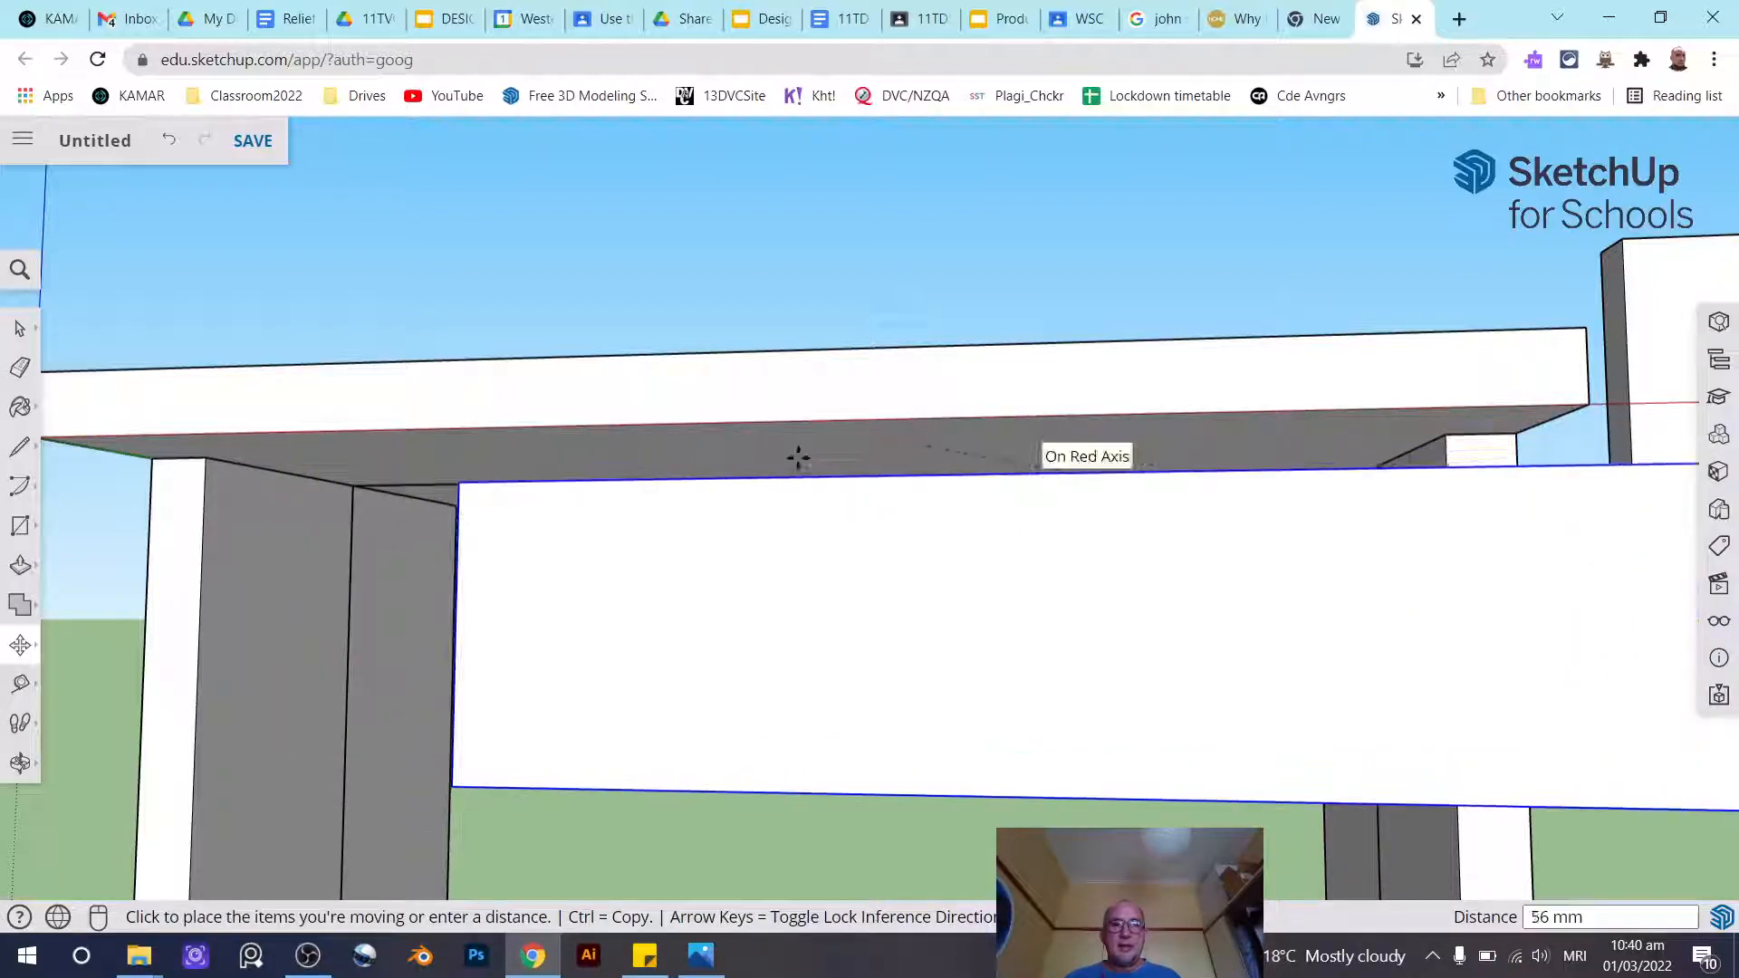
{"action": "scroll", "coordinate": [706, 625], "scroll_direction": "down", "scroll_amount": 5}
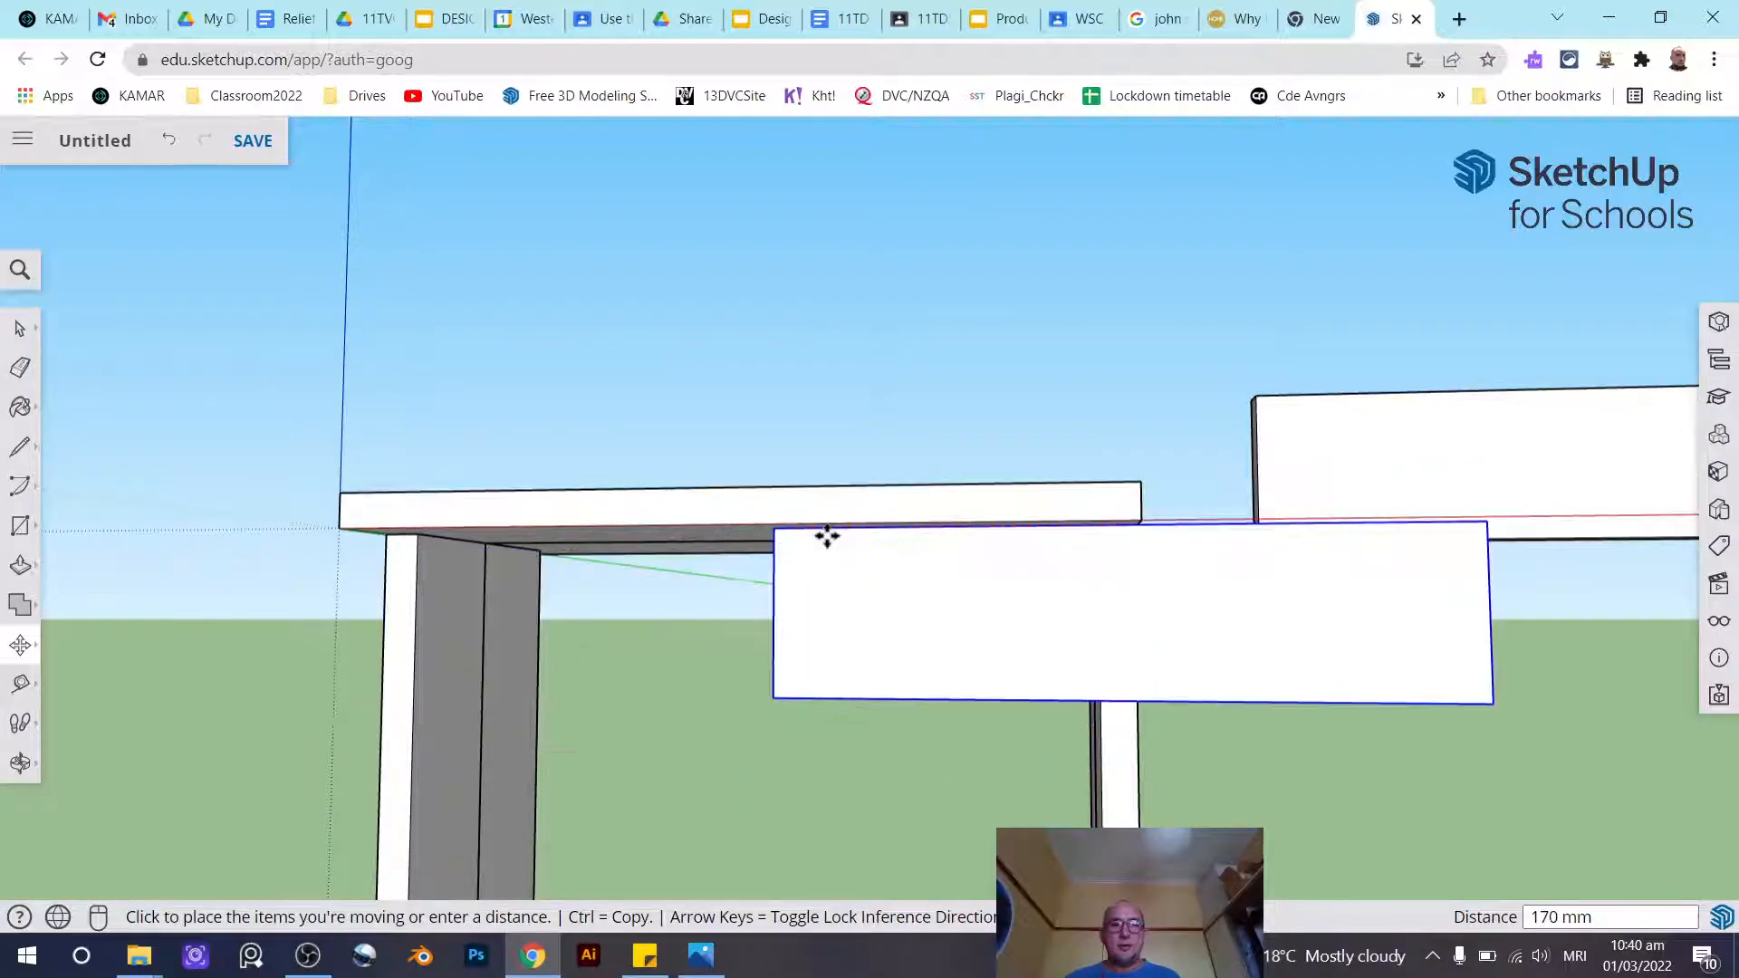
{"action": "left_click", "coordinate": [788, 536]}
{"action": "middle_click_drag", "start_coordinate": [788, 535], "coordinate": [823, 870]}
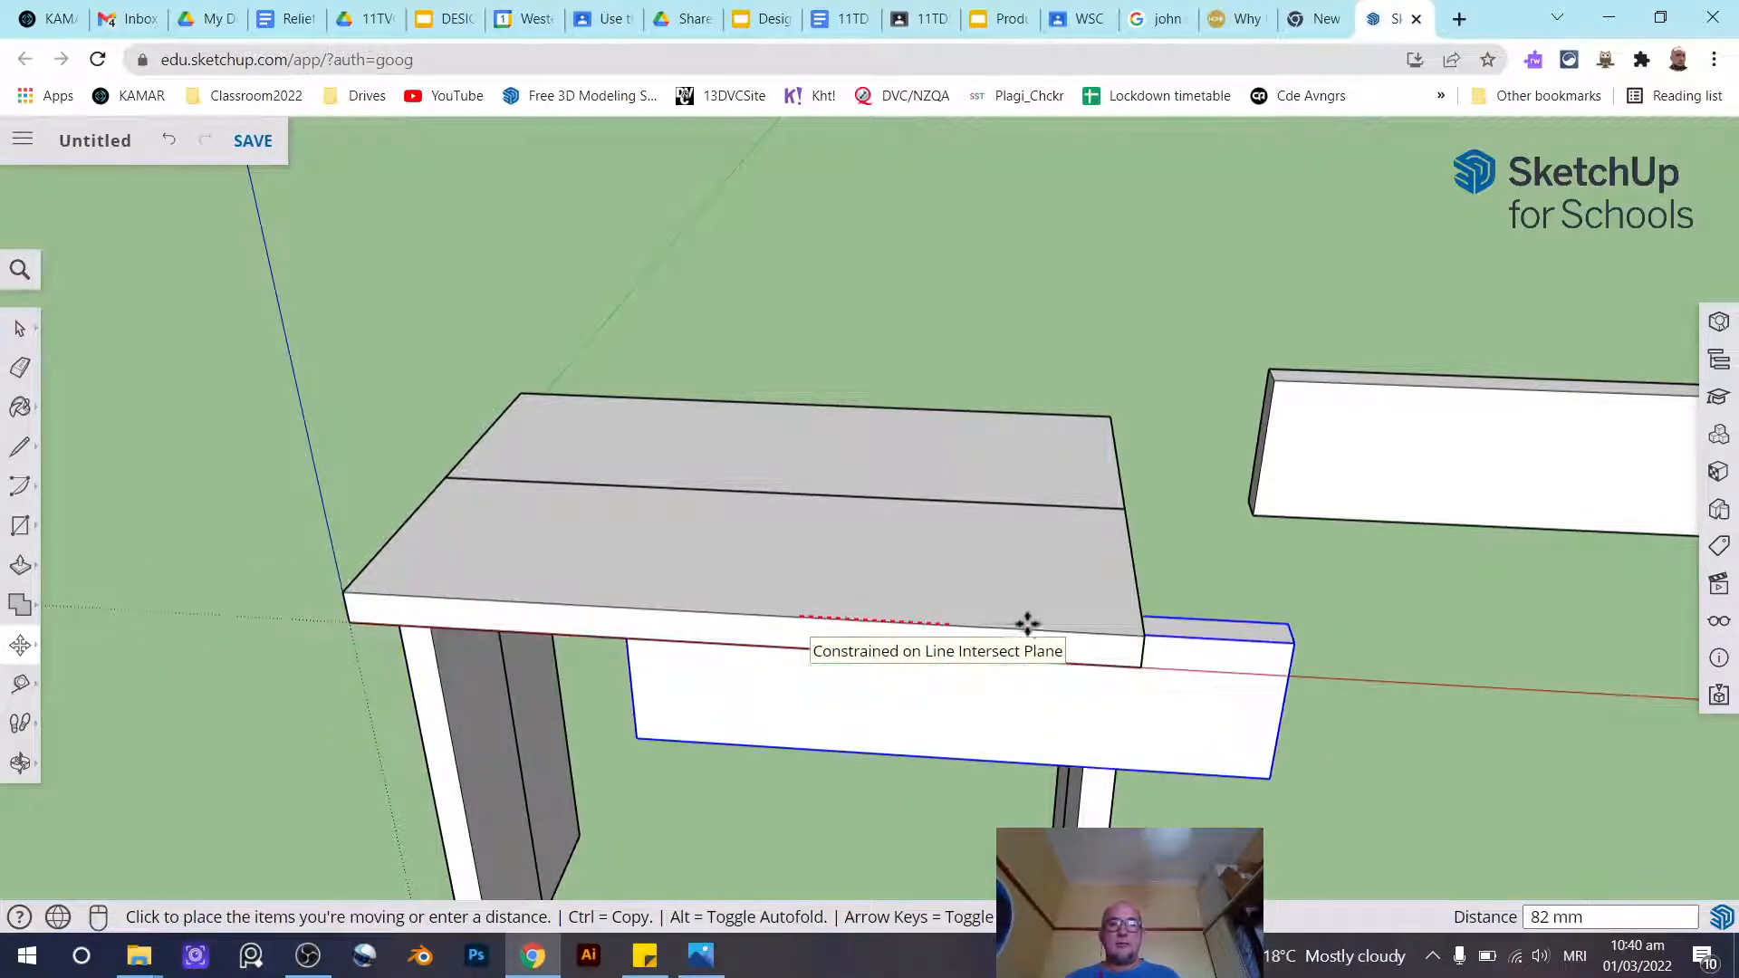
{"action": "scroll", "coordinate": [725, 682], "scroll_direction": "up", "scroll_amount": 2}
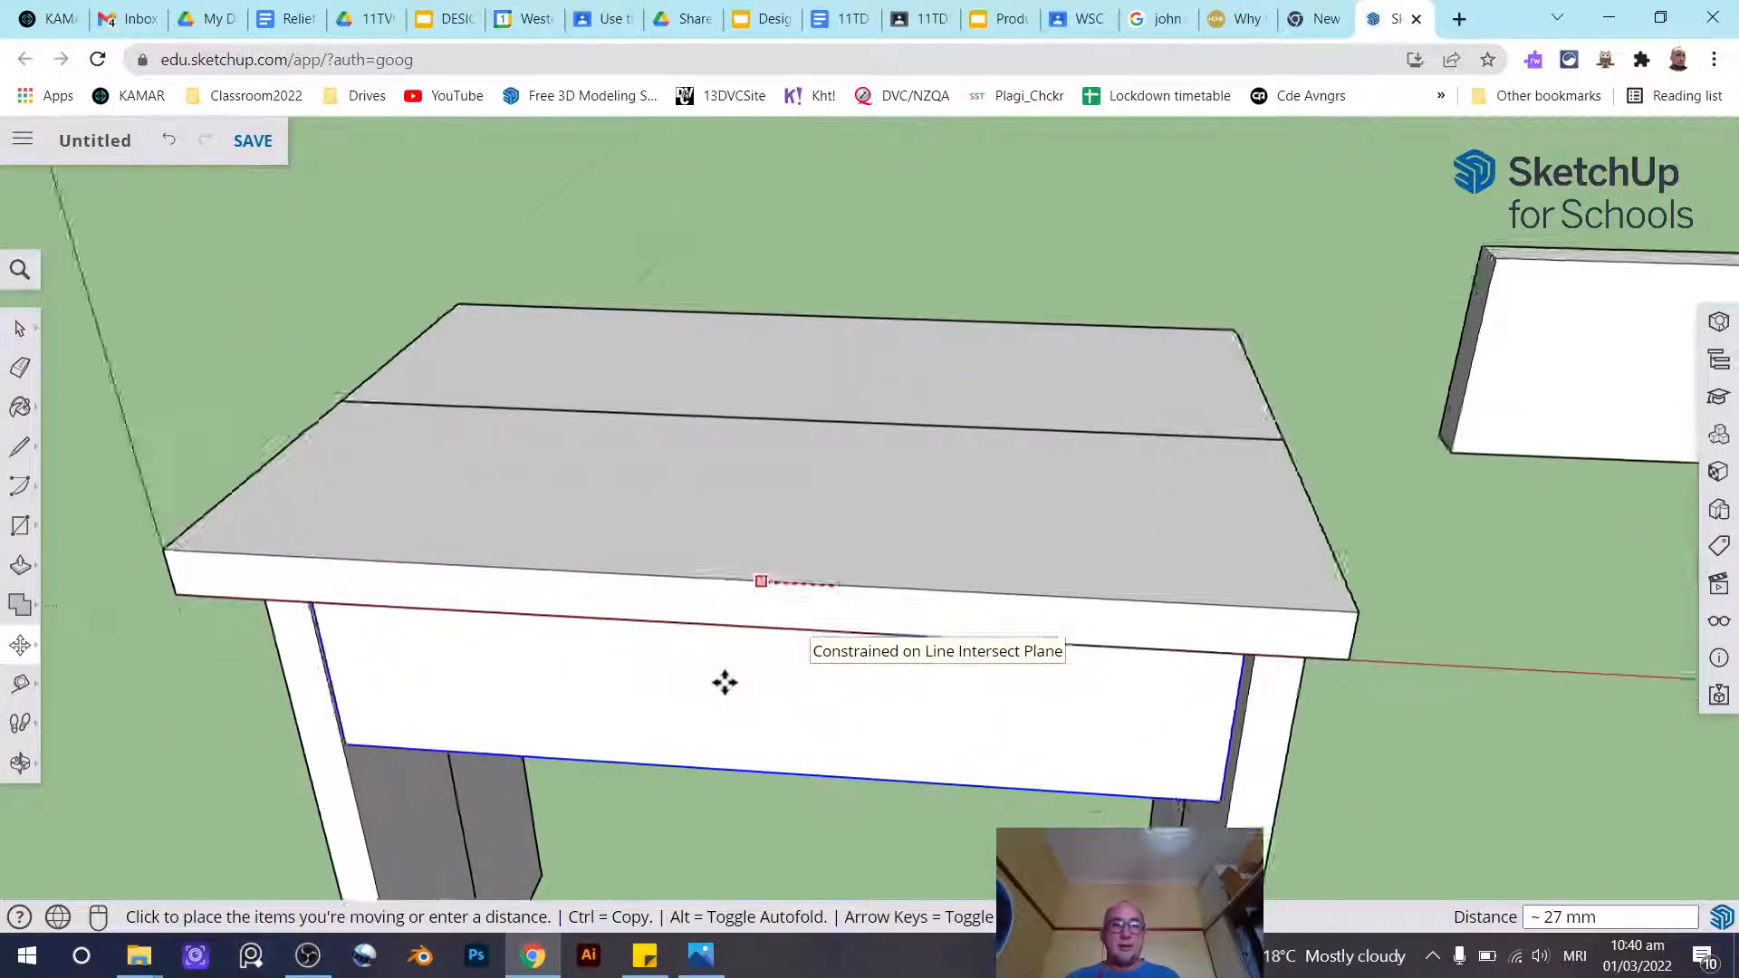
{"action": "scroll", "coordinate": [725, 682], "scroll_direction": "up", "scroll_amount": 2}
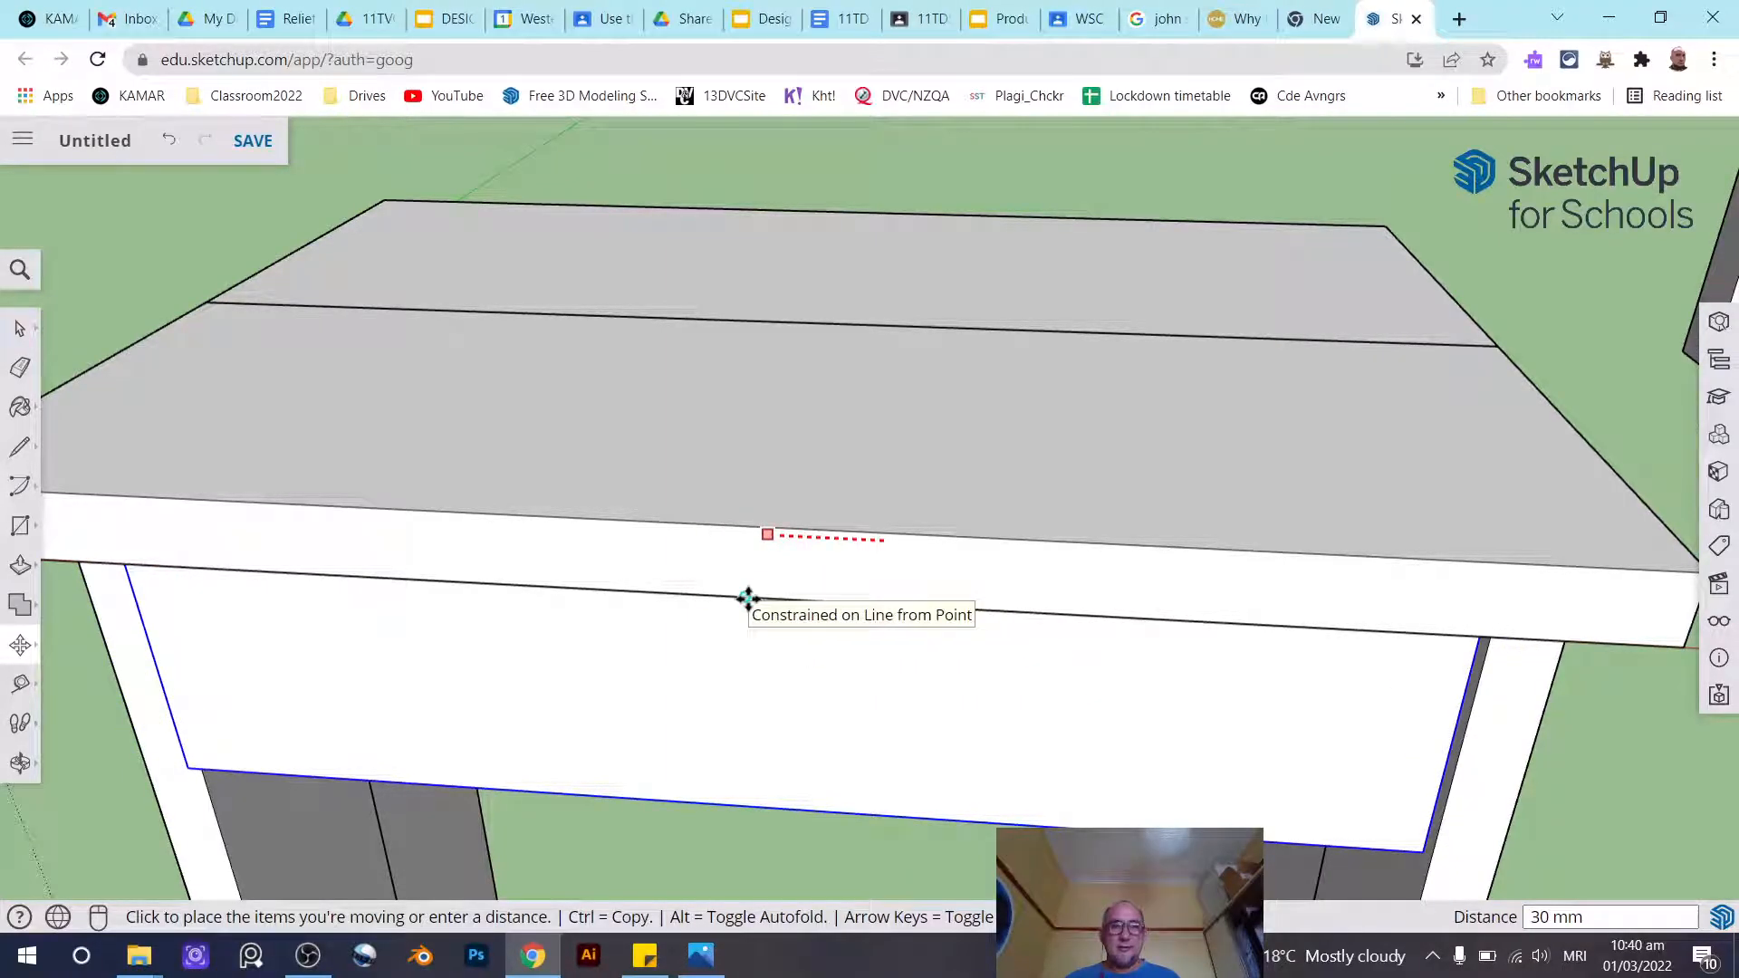
{"action": "middle_click_drag", "start_coordinate": [748, 598], "coordinate": [481, 450]}
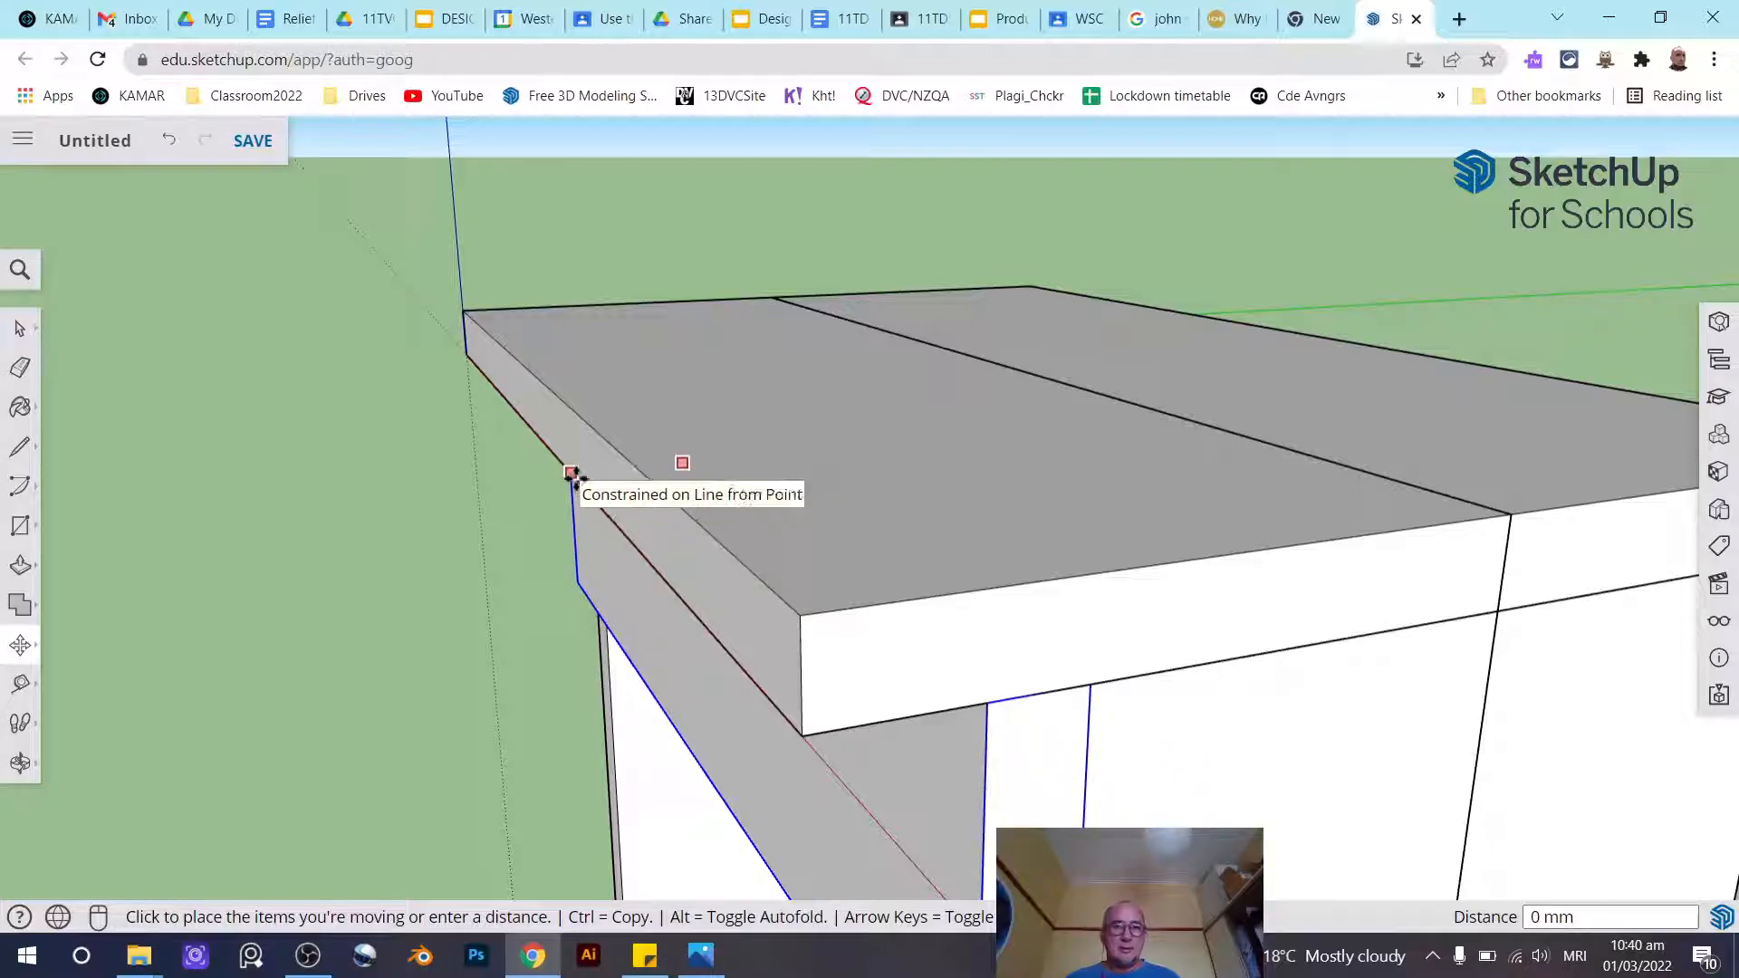
{"action": "middle_click_drag", "start_coordinate": [573, 473], "coordinate": [737, 388]}
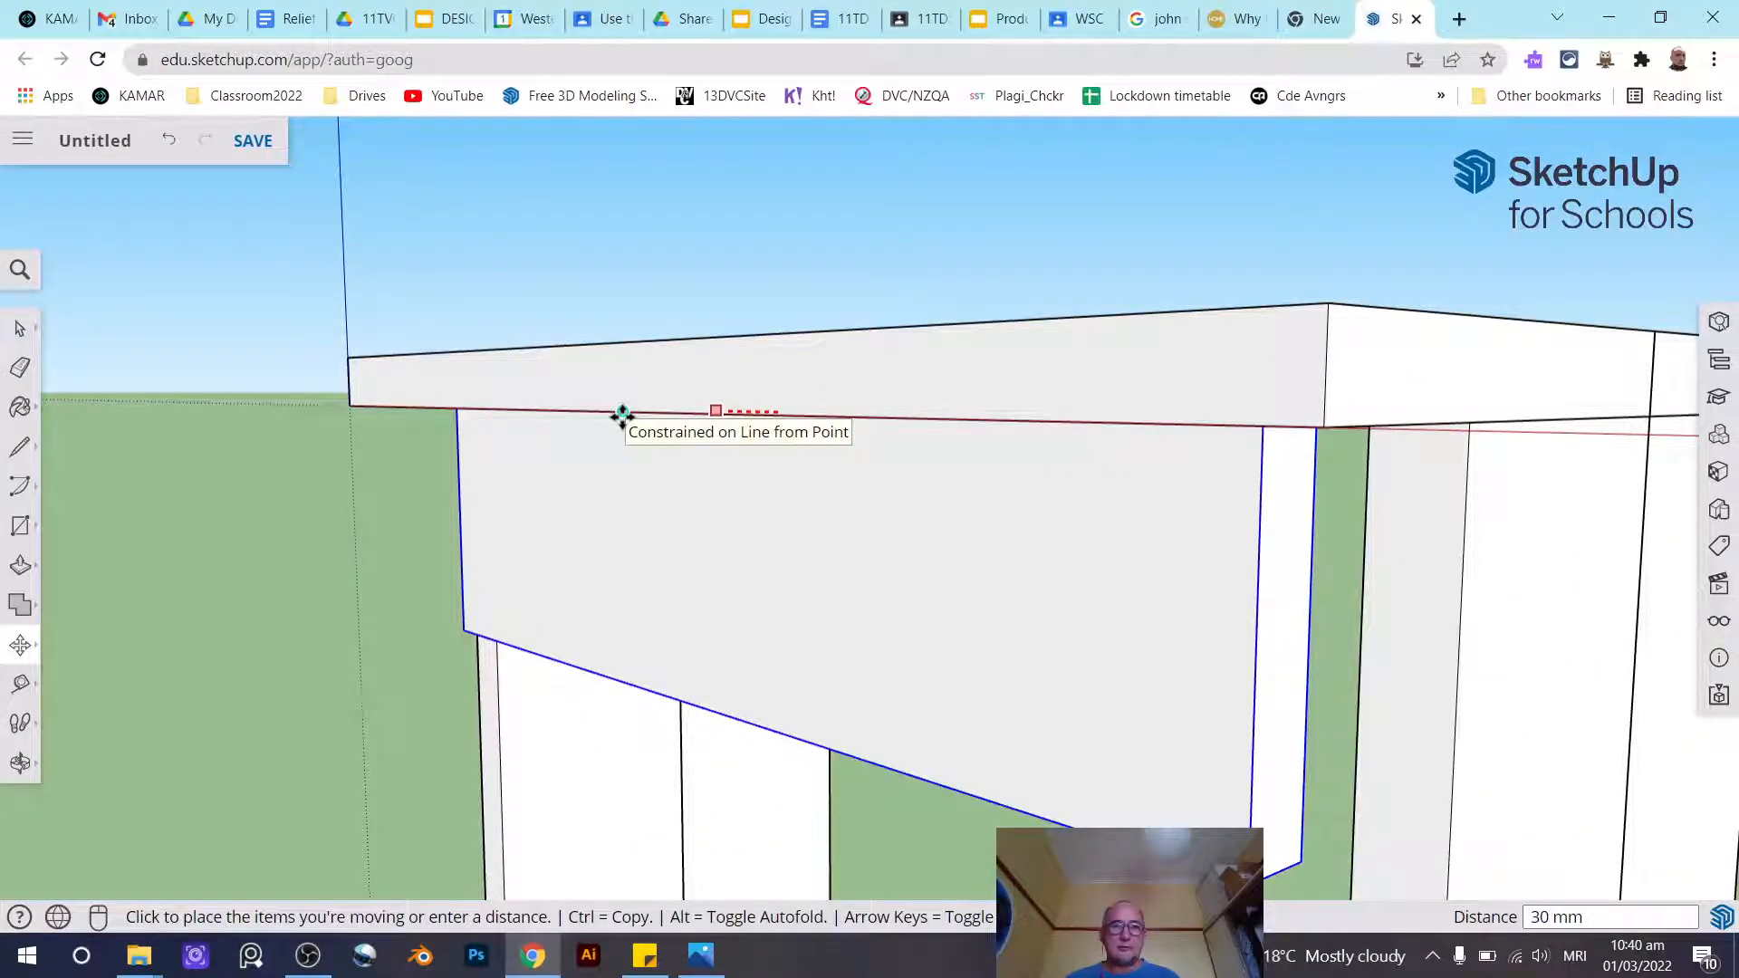
{"action": "left_click", "coordinate": [621, 417]}
{"action": "middle_click_drag", "start_coordinate": [715, 508], "coordinate": [555, 613]}
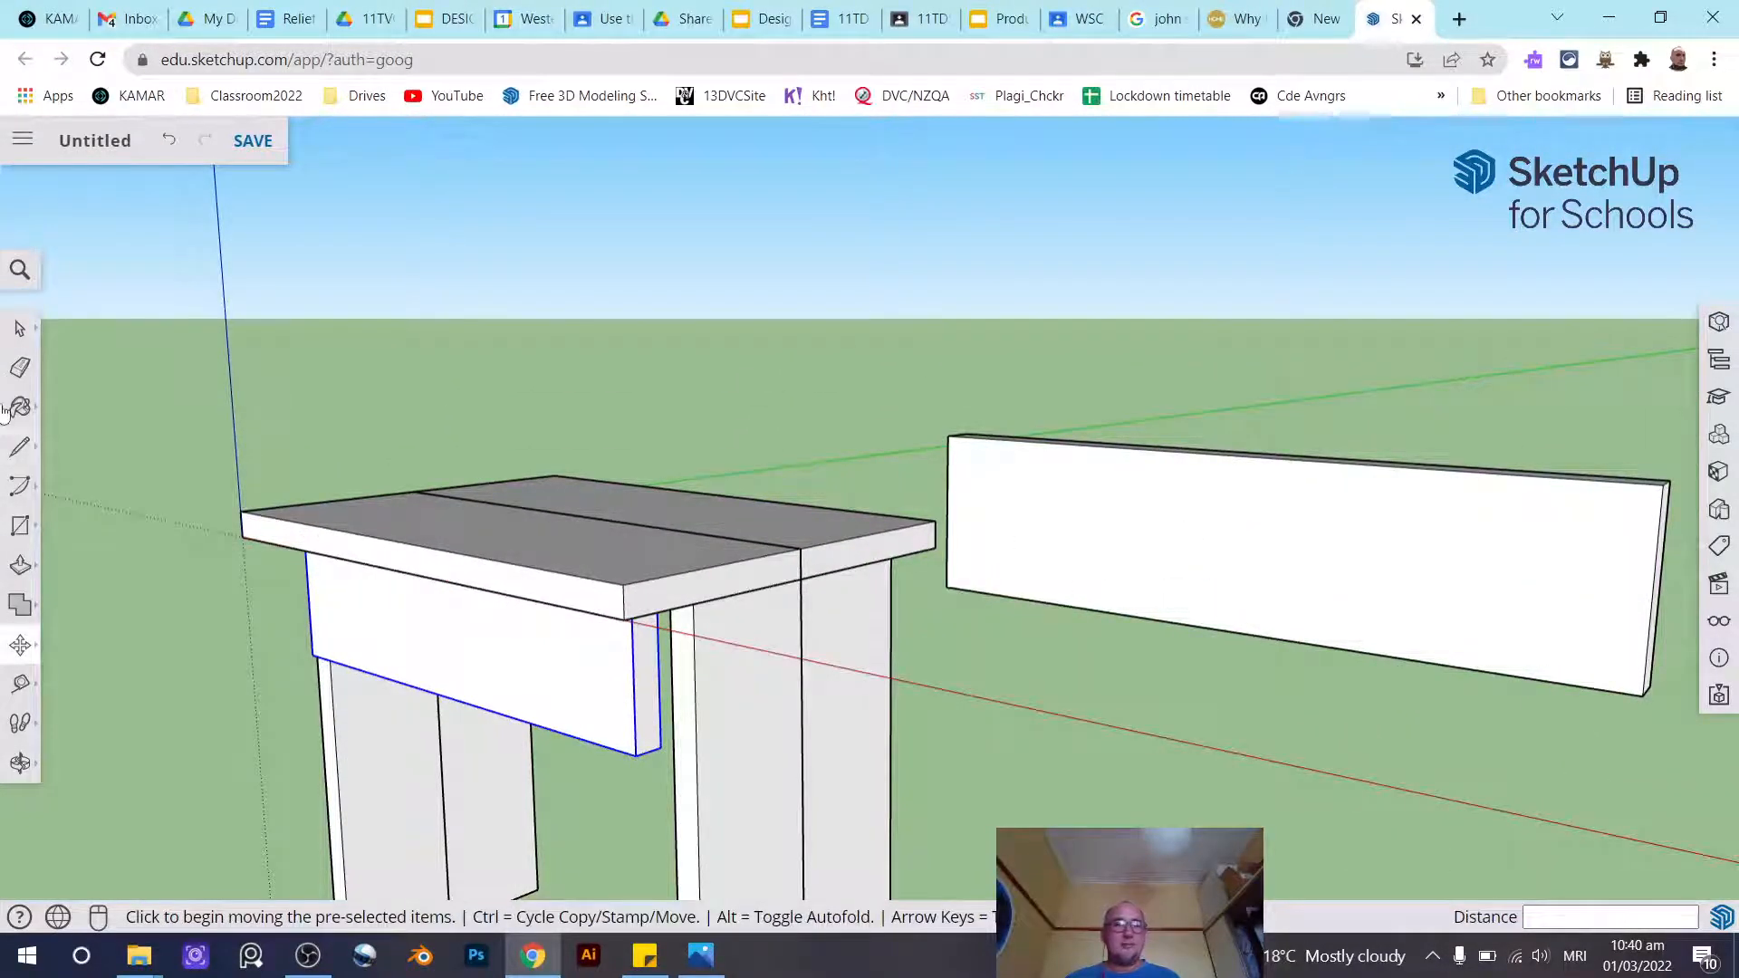
Delete the loose spare board standing clear of the stool
{"action": "left_click", "coordinate": [20, 327]}
{"action": "left_click", "coordinate": [1255, 519]}
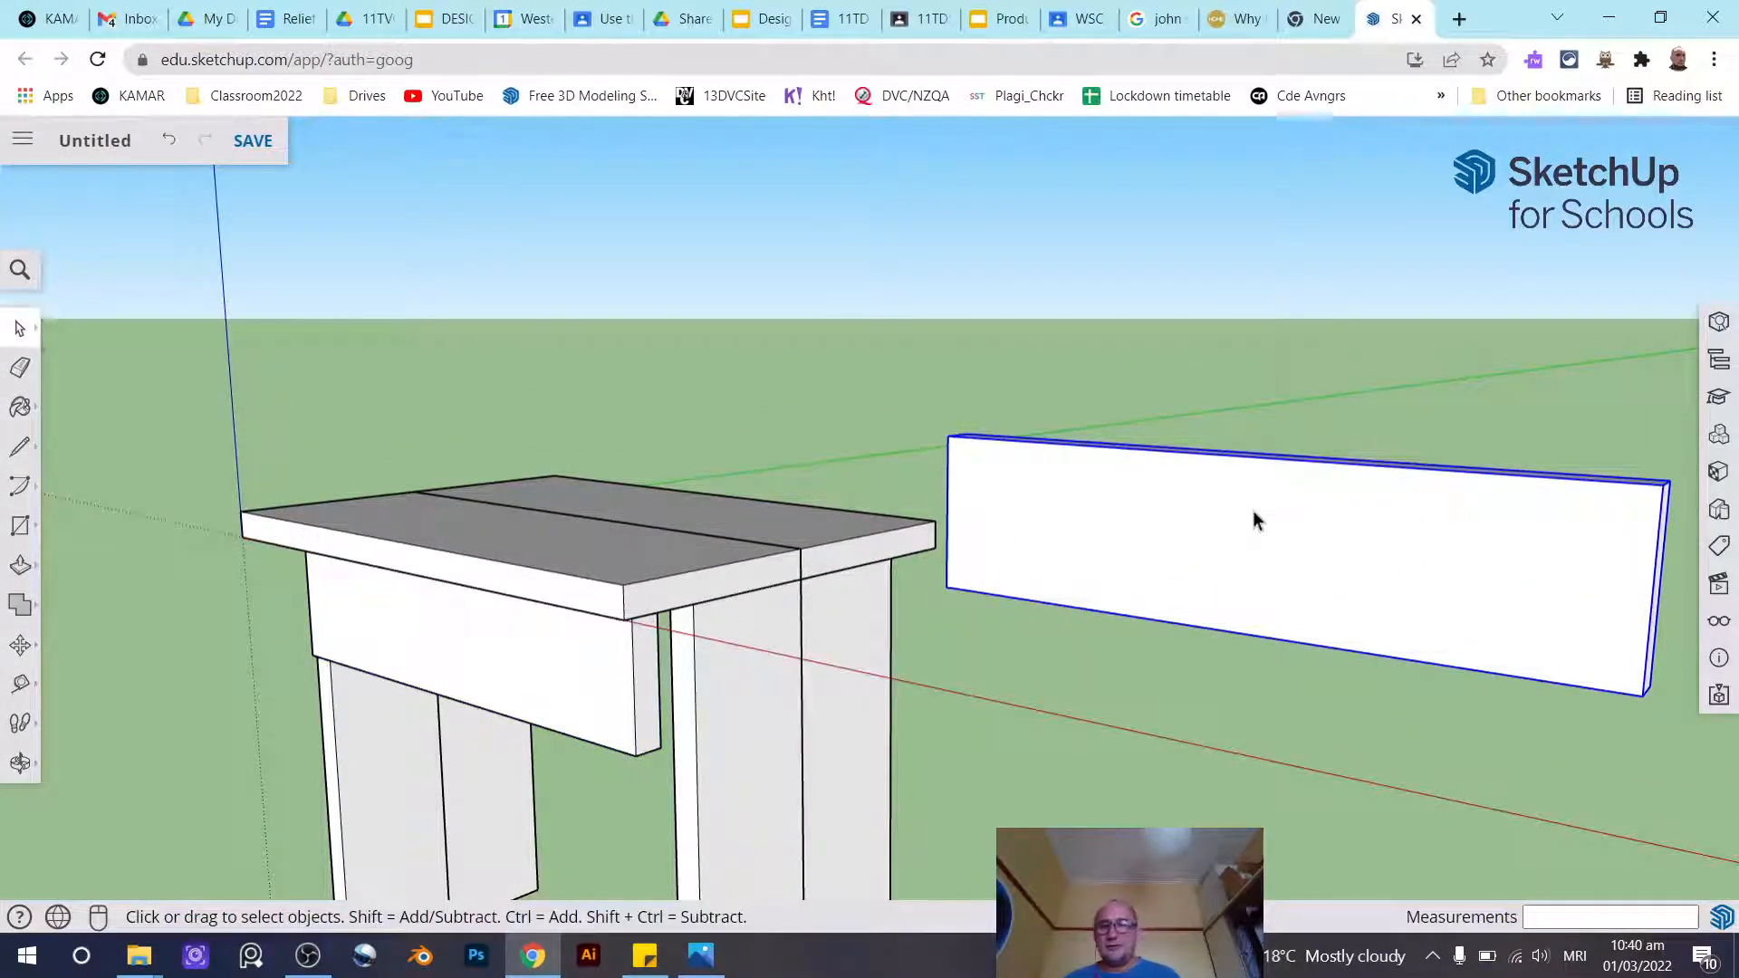
{"action": "key", "text": "Delete"}
Rotate a copy of the apron 180 degrees about the midpoint of the stool top's seam, placing it under the opposite long edge
{"action": "middle_click_drag", "start_coordinate": [555, 612], "coordinate": [615, 576]}
{"action": "left_click", "coordinate": [534, 569]}
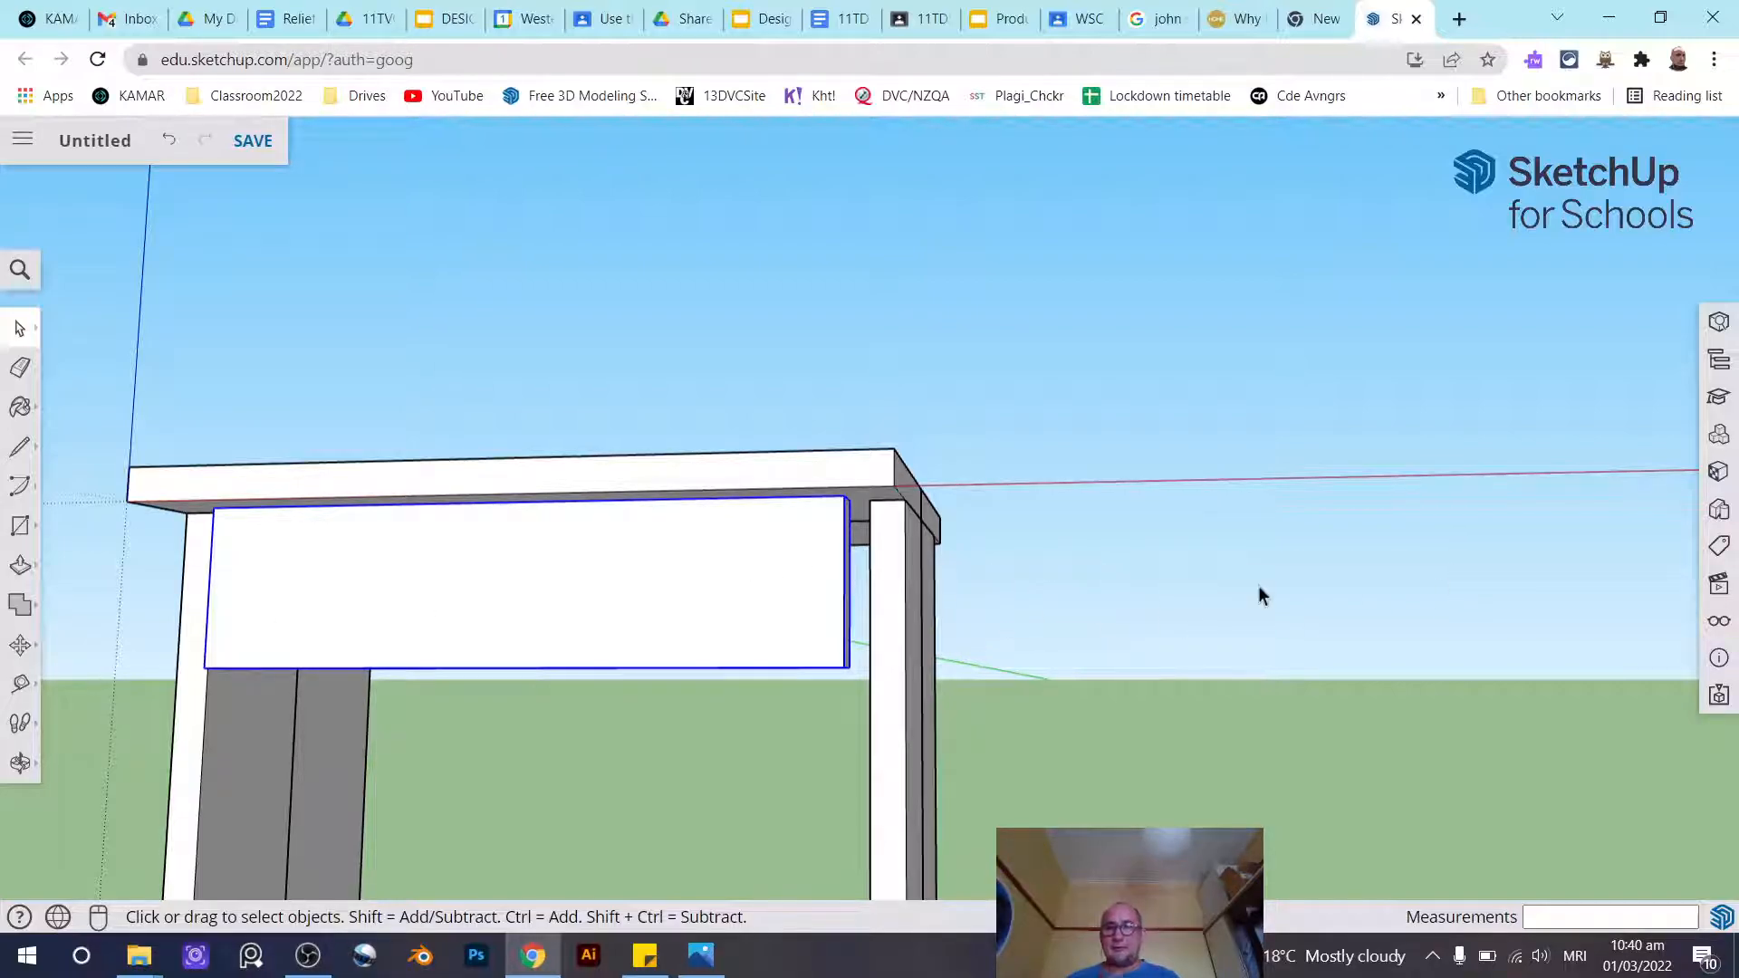
{"action": "middle_click_drag", "start_coordinate": [1238, 590], "coordinate": [1214, 768]}
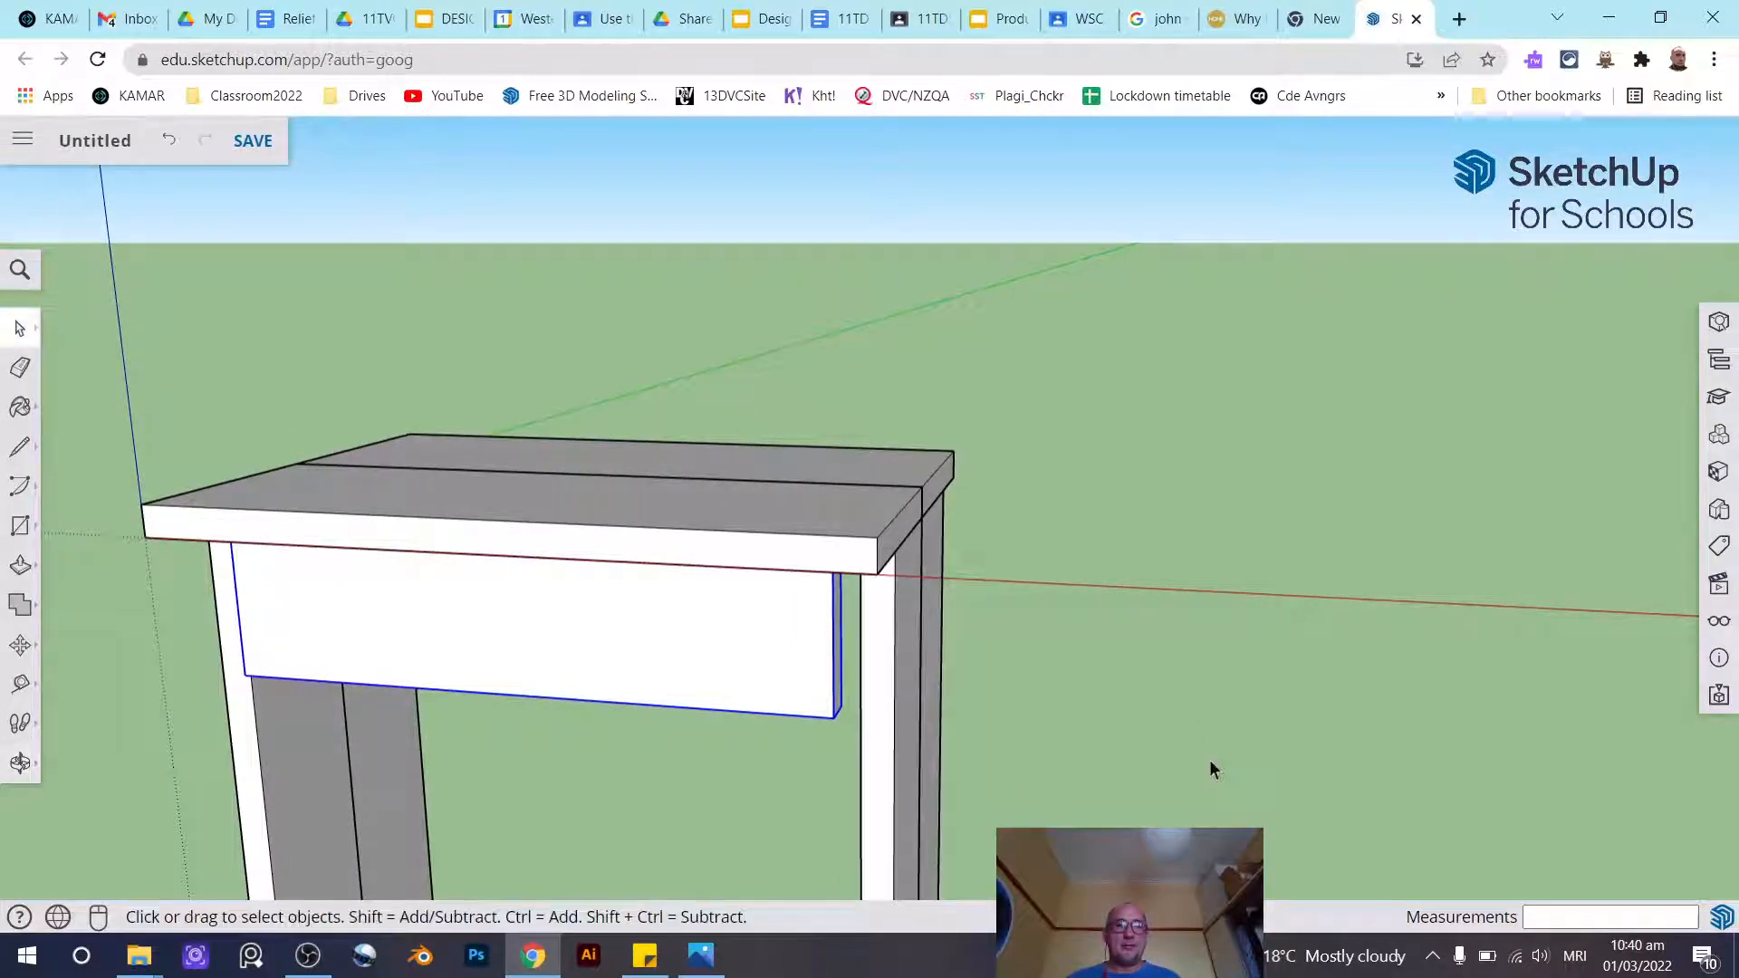
{"action": "left_click", "coordinate": [20, 645]}
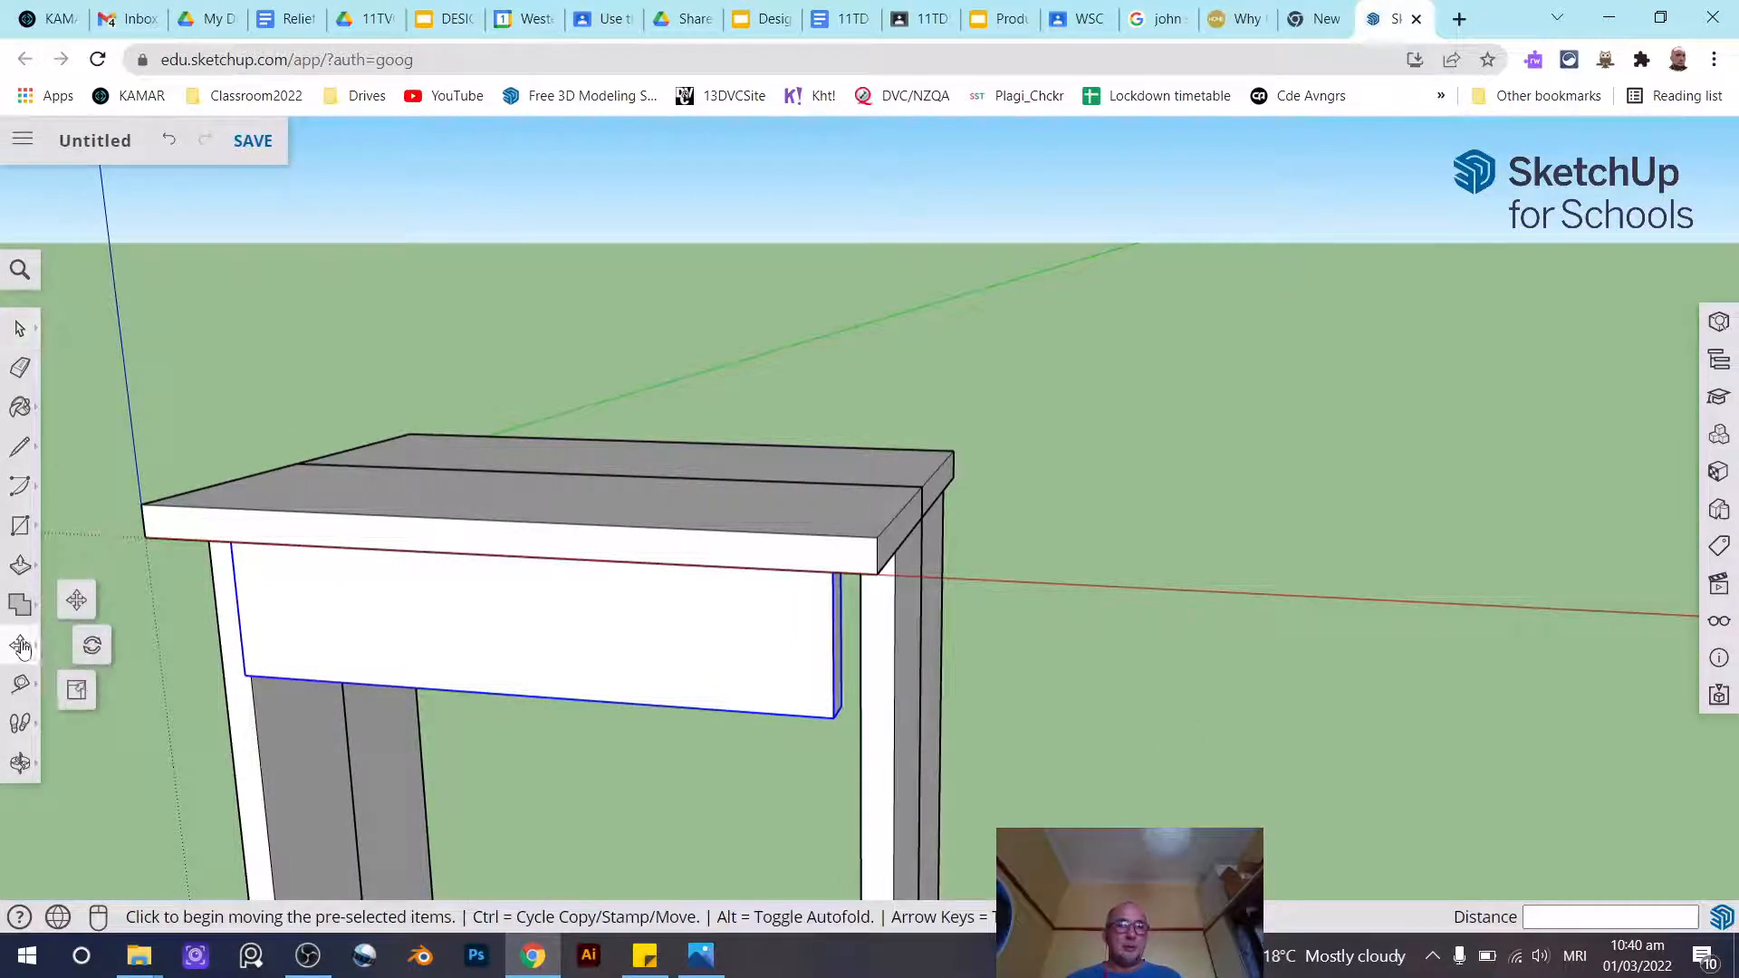
{"action": "left_click", "coordinate": [94, 647]}
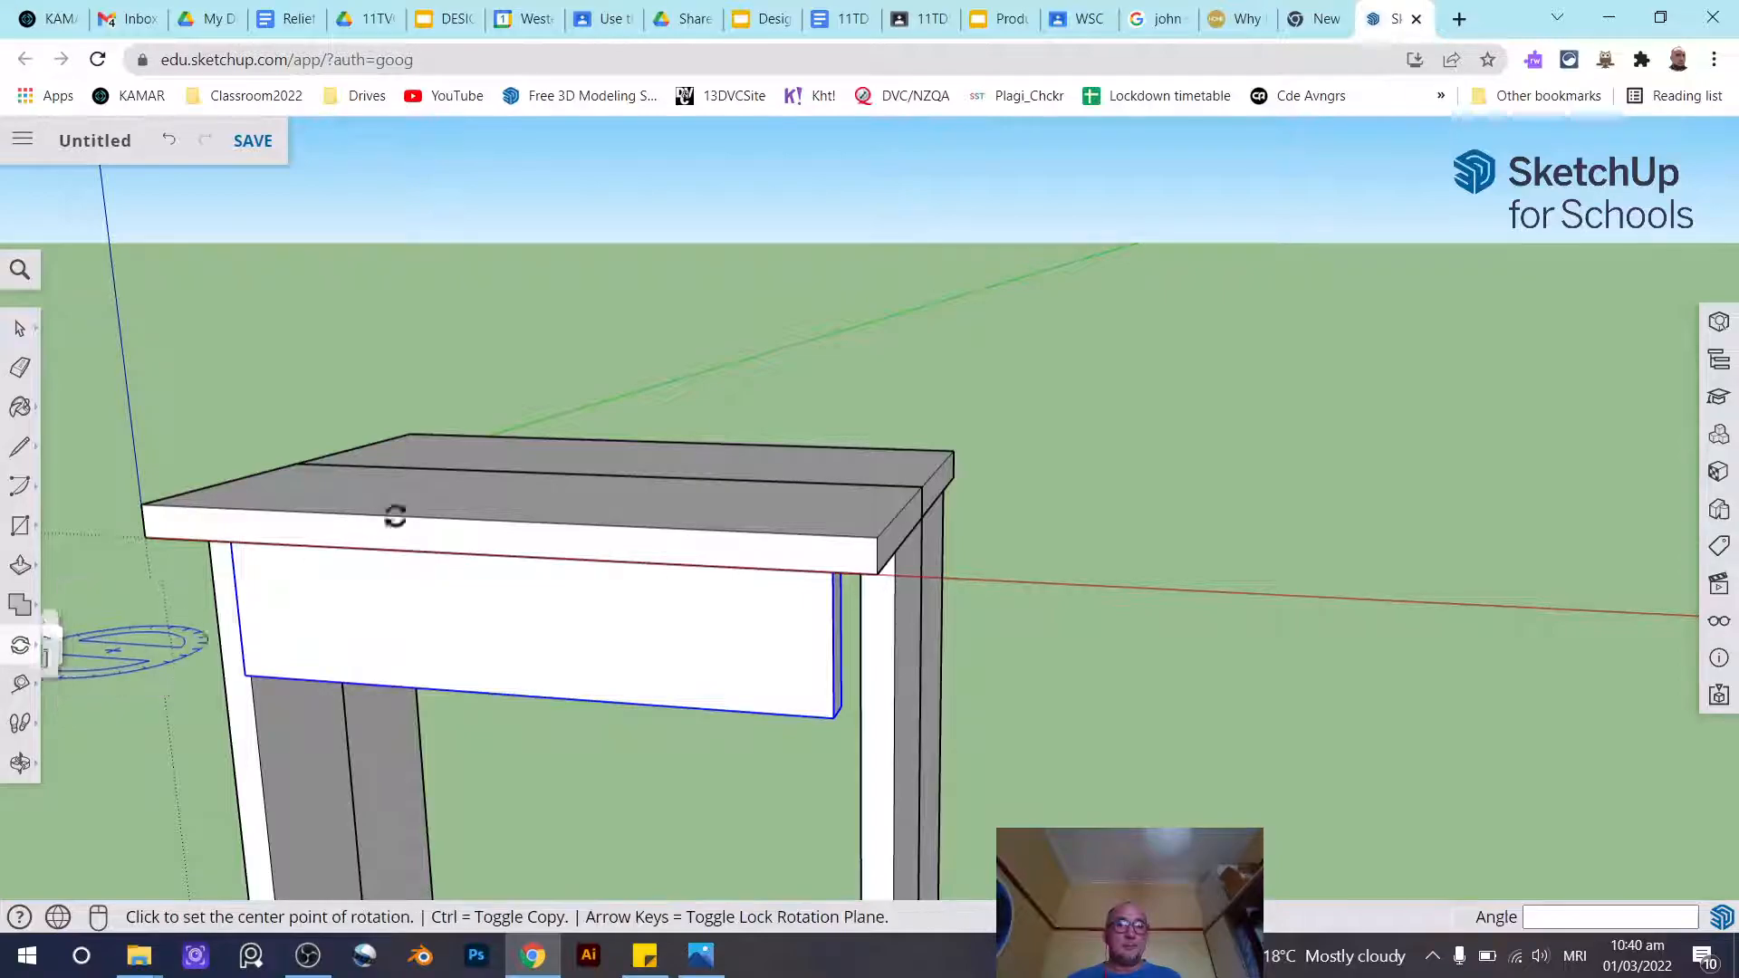
{"action": "middle_click_drag", "start_coordinate": [679, 430], "coordinate": [311, 555]}
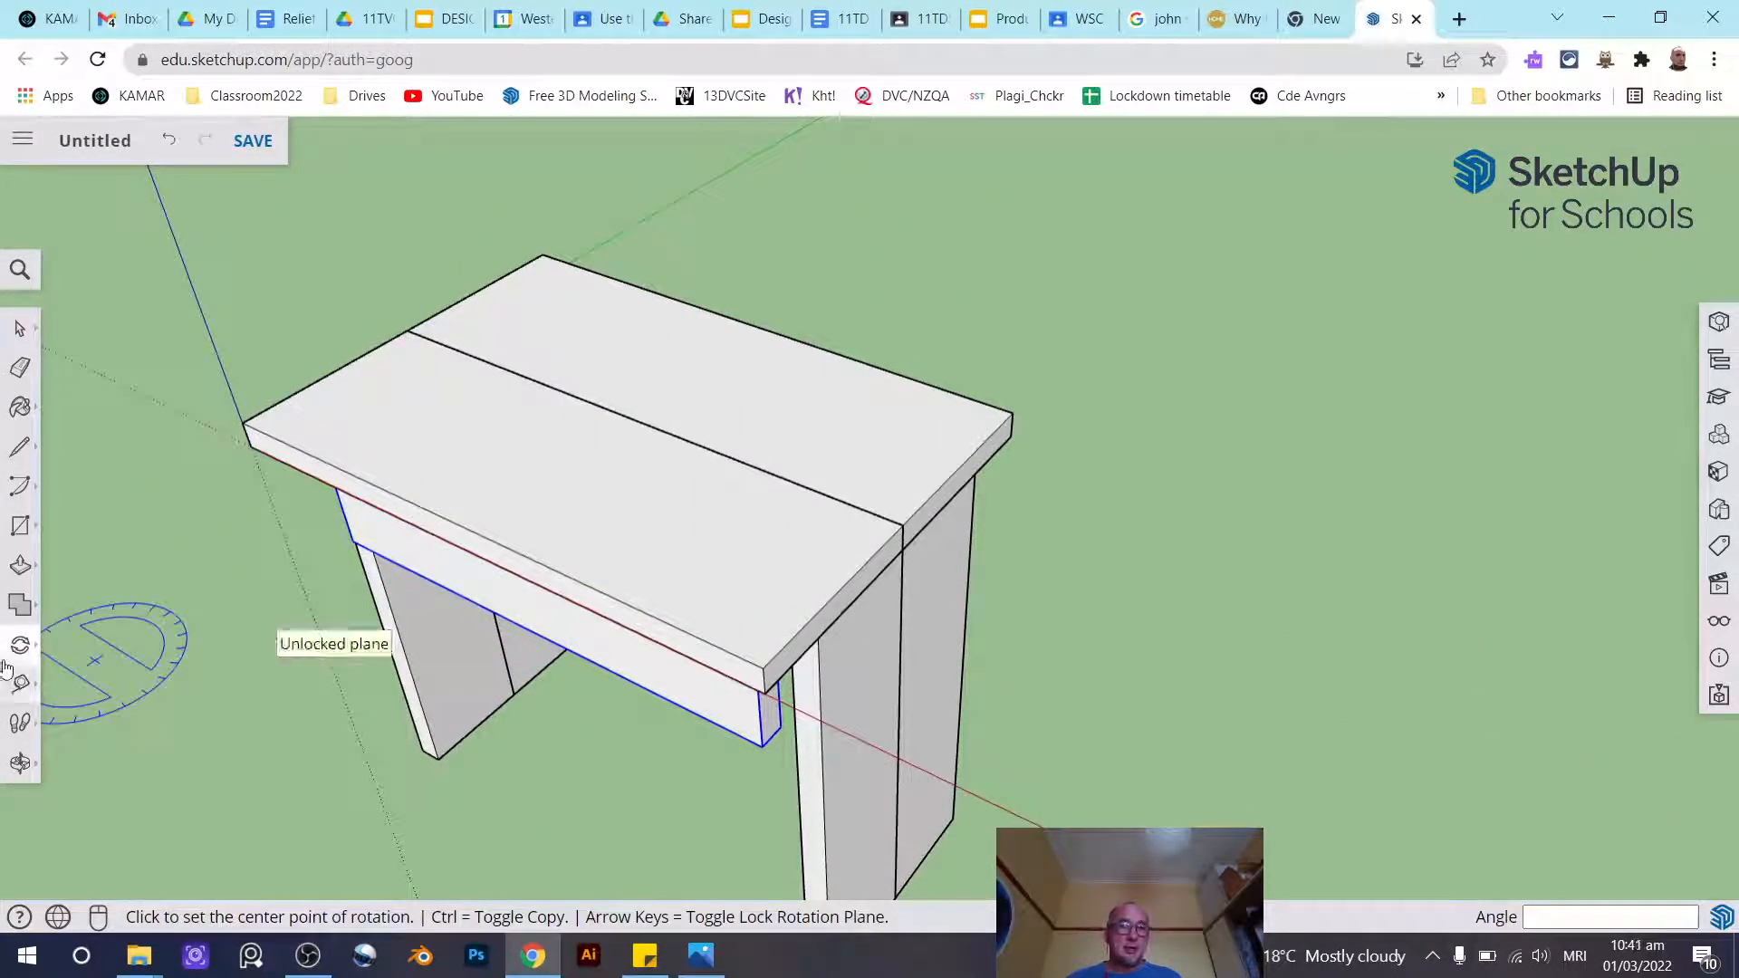
{"action": "left_click", "coordinate": [628, 418]}
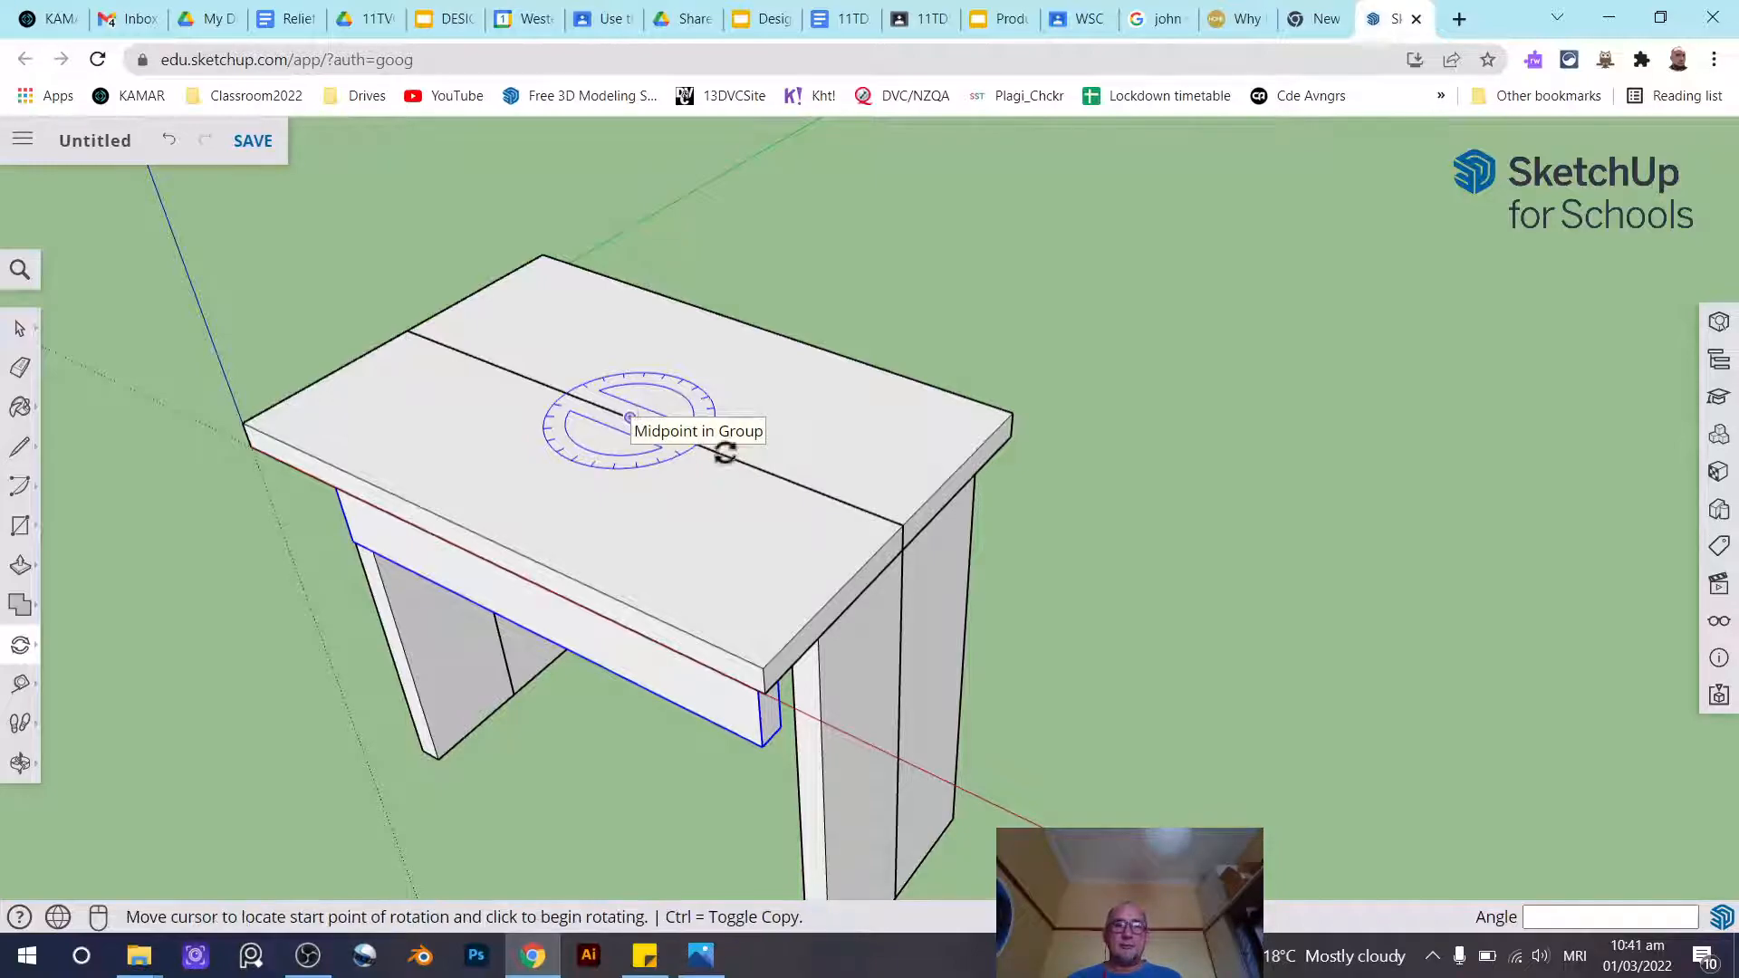
{"action": "left_click", "coordinate": [897, 525]}
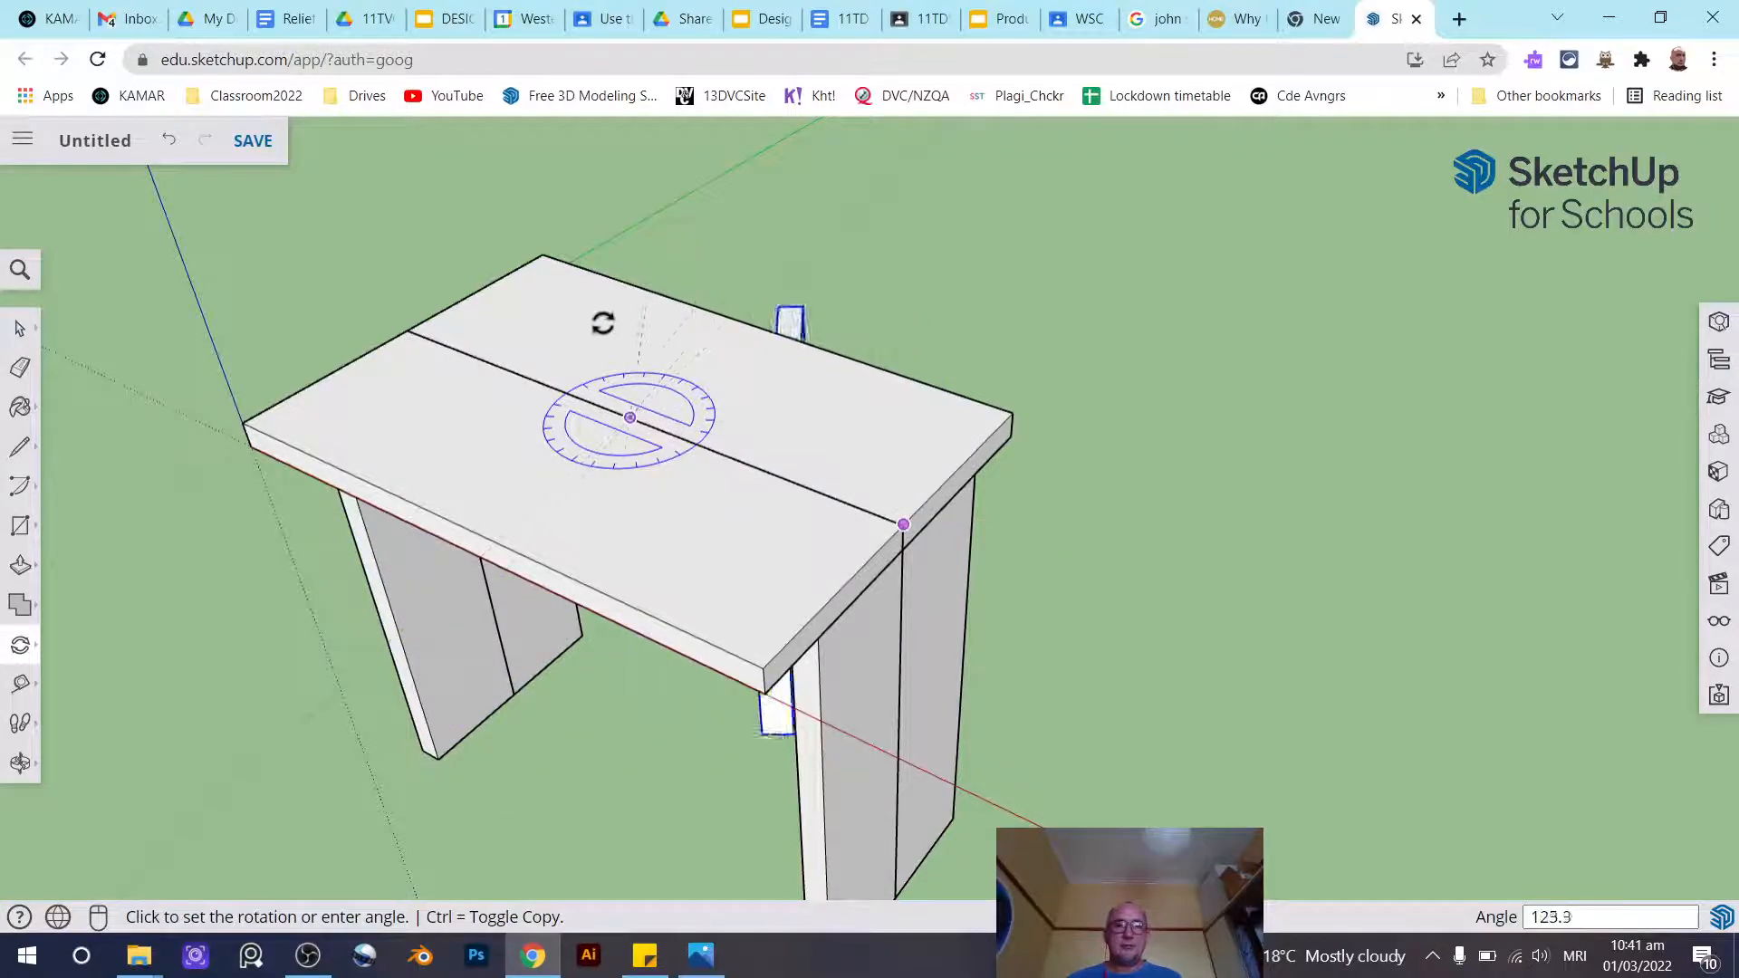
{"action": "middle_click_drag", "start_coordinate": [462, 351], "coordinate": [996, 380]}
{"action": "middle_click_drag", "start_coordinate": [1165, 393], "coordinate": [981, 253]}
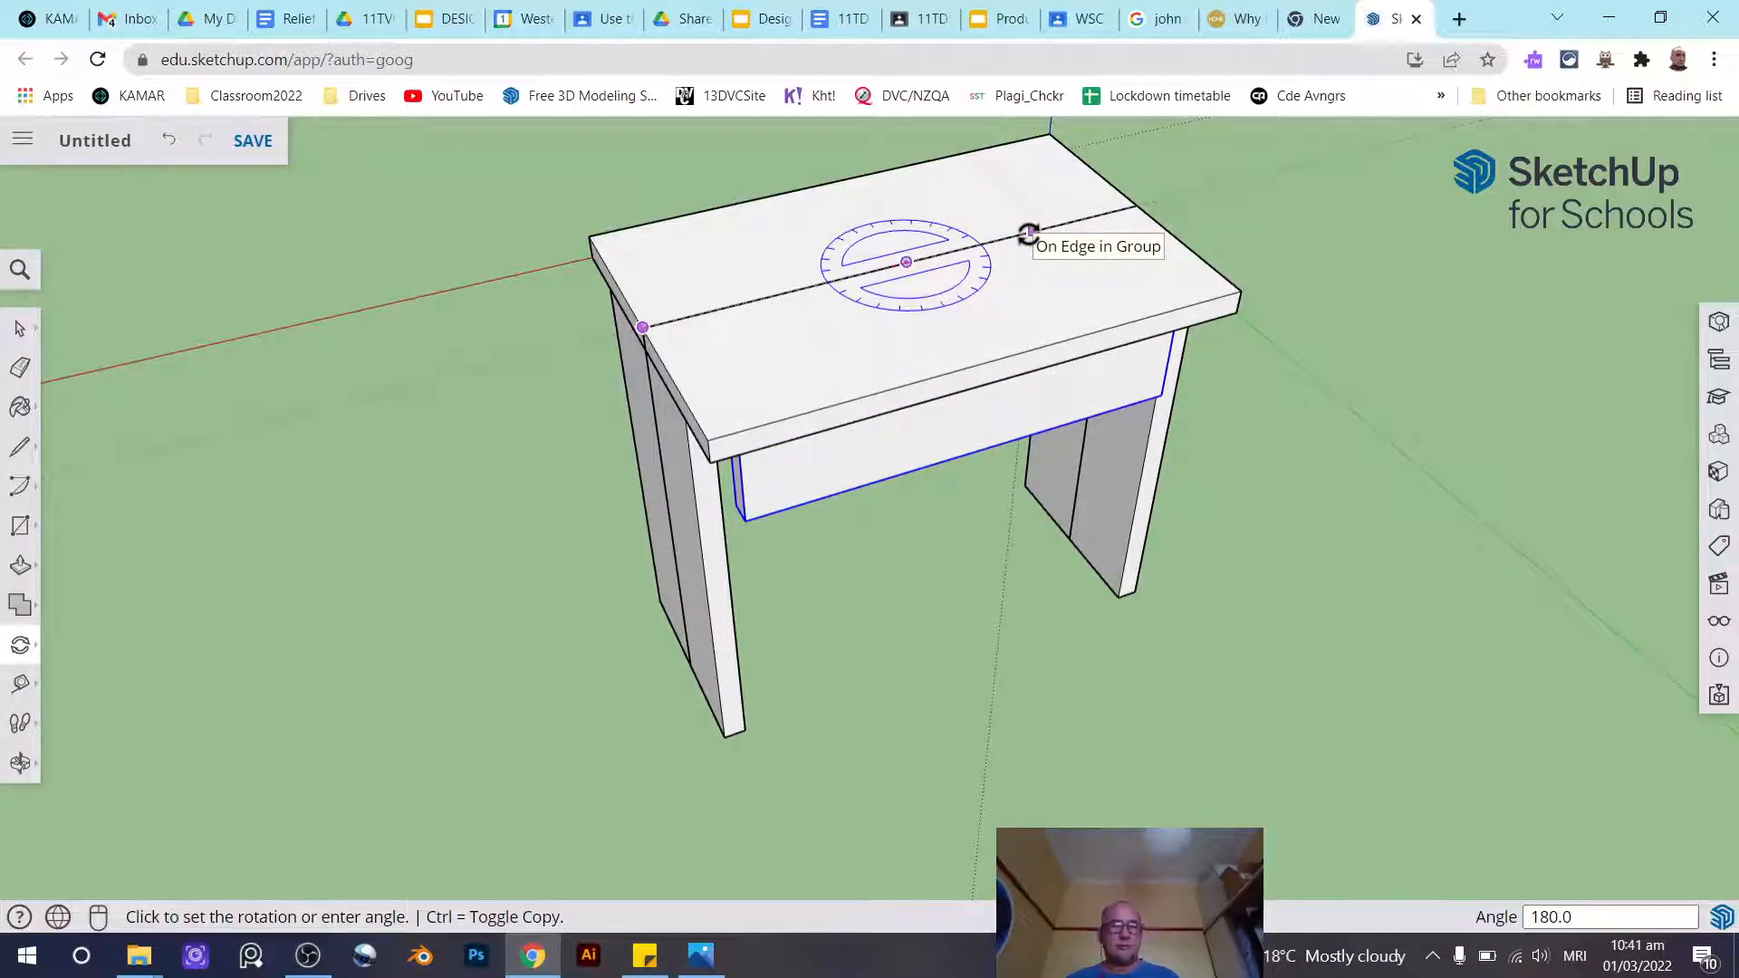
{"action": "key", "text": "ctrl"}
{"action": "middle_click_drag", "start_coordinate": [1028, 251], "coordinate": [1684, 185]}
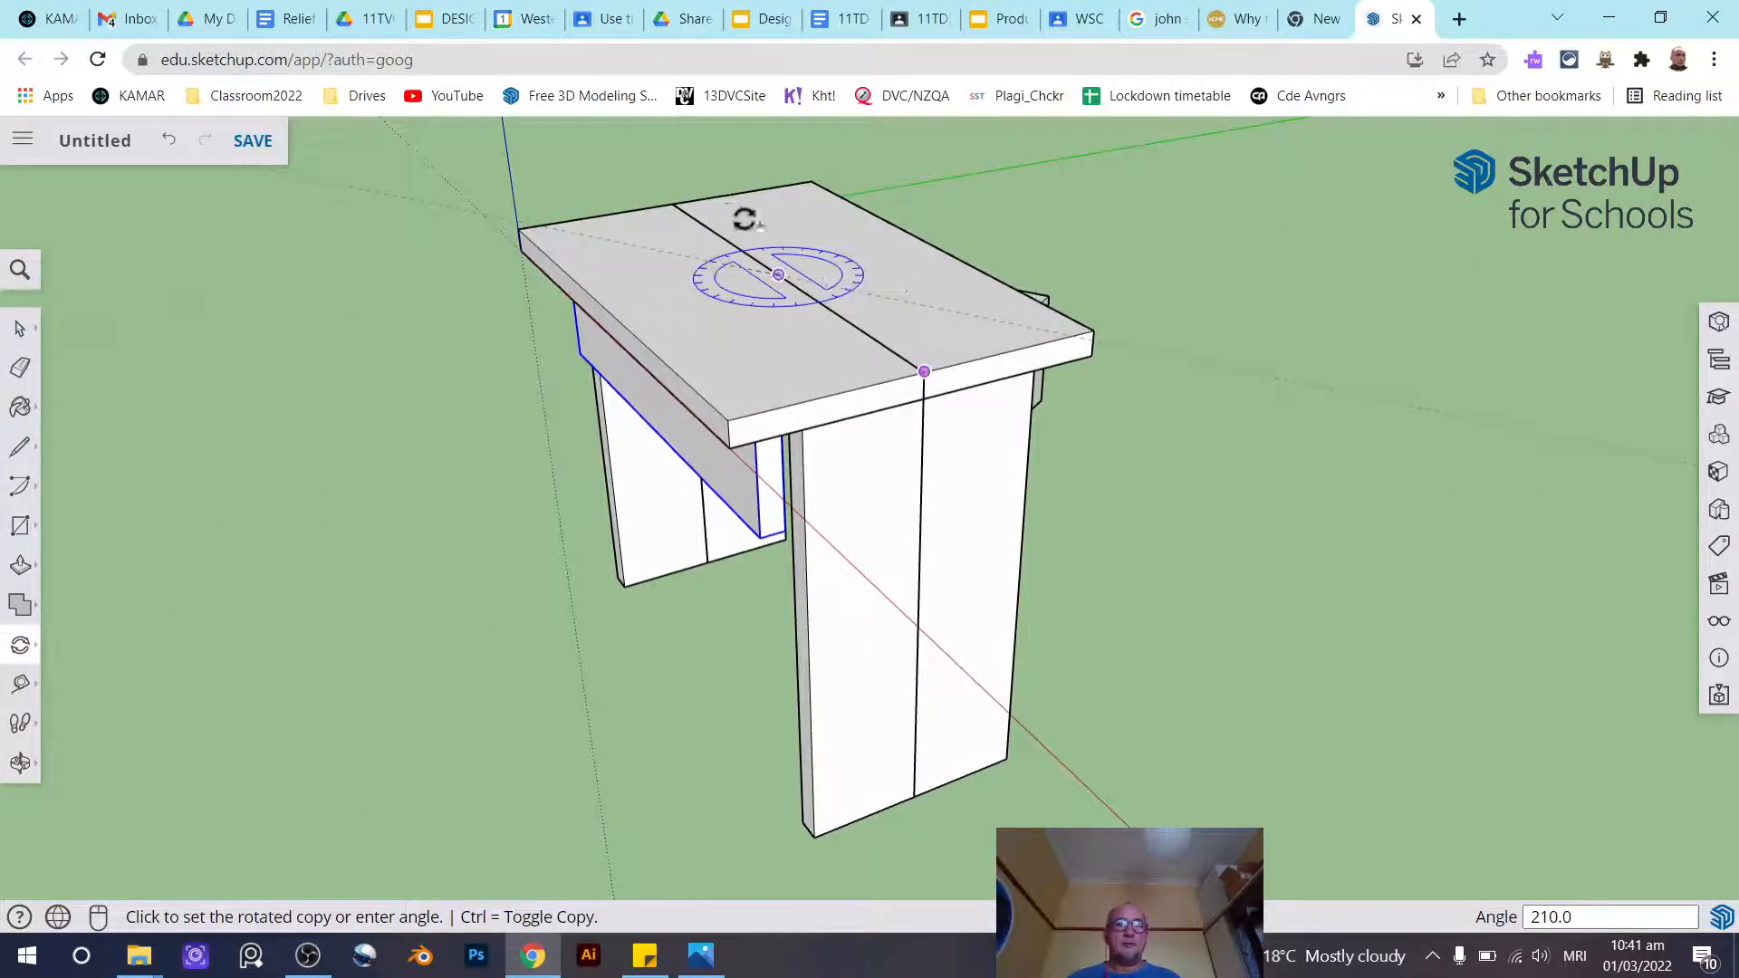
{"action": "middle_click_drag", "start_coordinate": [1007, 159], "coordinate": [933, 86]}
{"action": "middle_click_drag", "start_coordinate": [1111, 458], "coordinate": [1105, 344]}
{"action": "middle_click_drag", "start_coordinate": [1148, 420], "coordinate": [932, 420]}
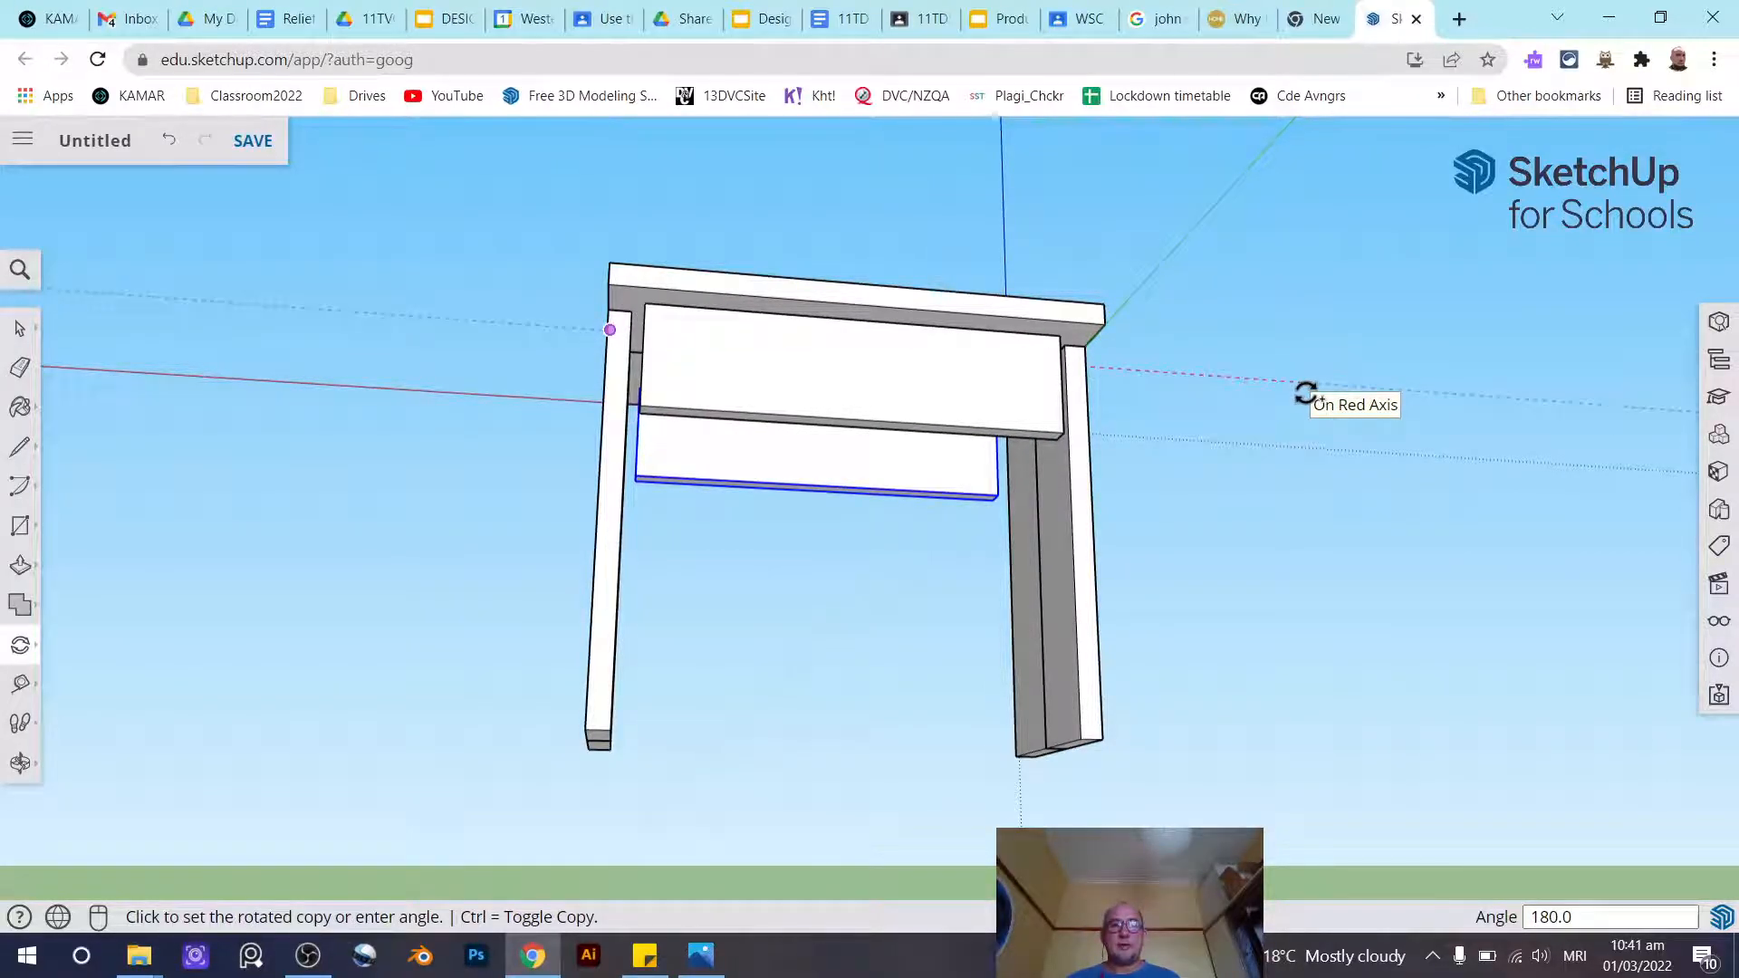
{"action": "left_click", "coordinate": [1304, 392]}
{"action": "middle_click_drag", "start_coordinate": [796, 516], "coordinate": [881, 769]}
Delete the leg group at the stool's origin end, keeping the leg group at the opposite end
{"action": "left_click", "coordinate": [20, 329]}
{"action": "middle_click_drag", "start_coordinate": [993, 483], "coordinate": [634, 487]}
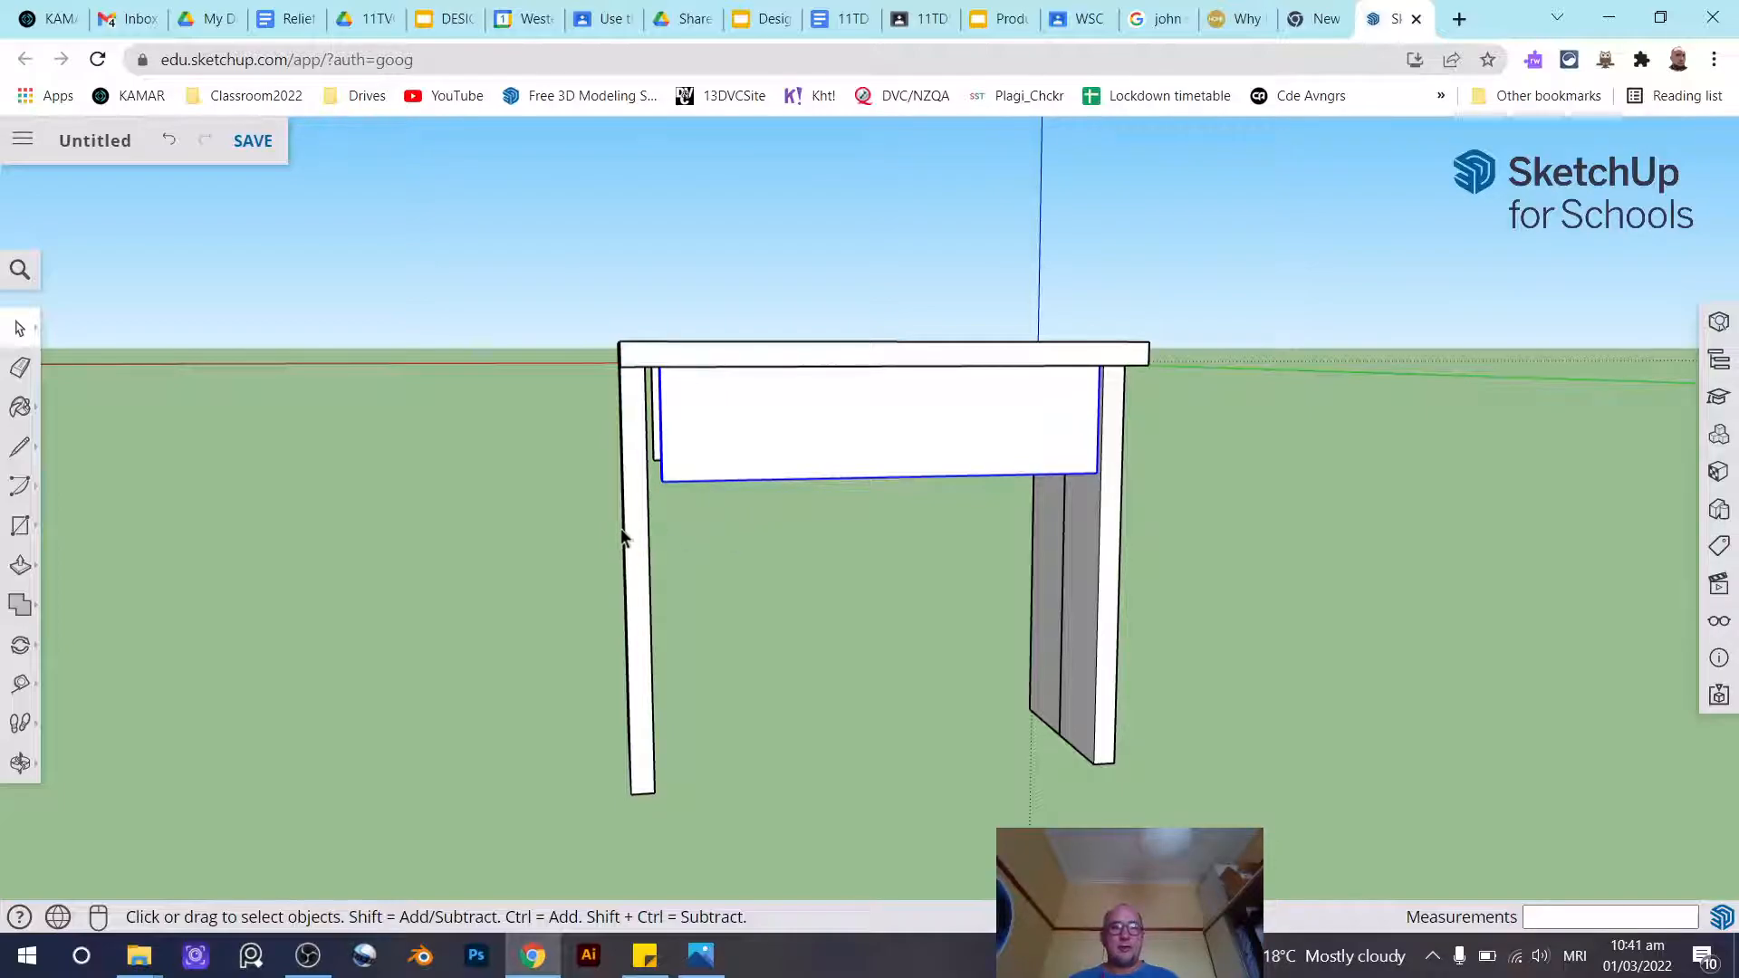
{"action": "scroll", "coordinate": [628, 496], "scroll_direction": "up", "scroll_amount": 3}
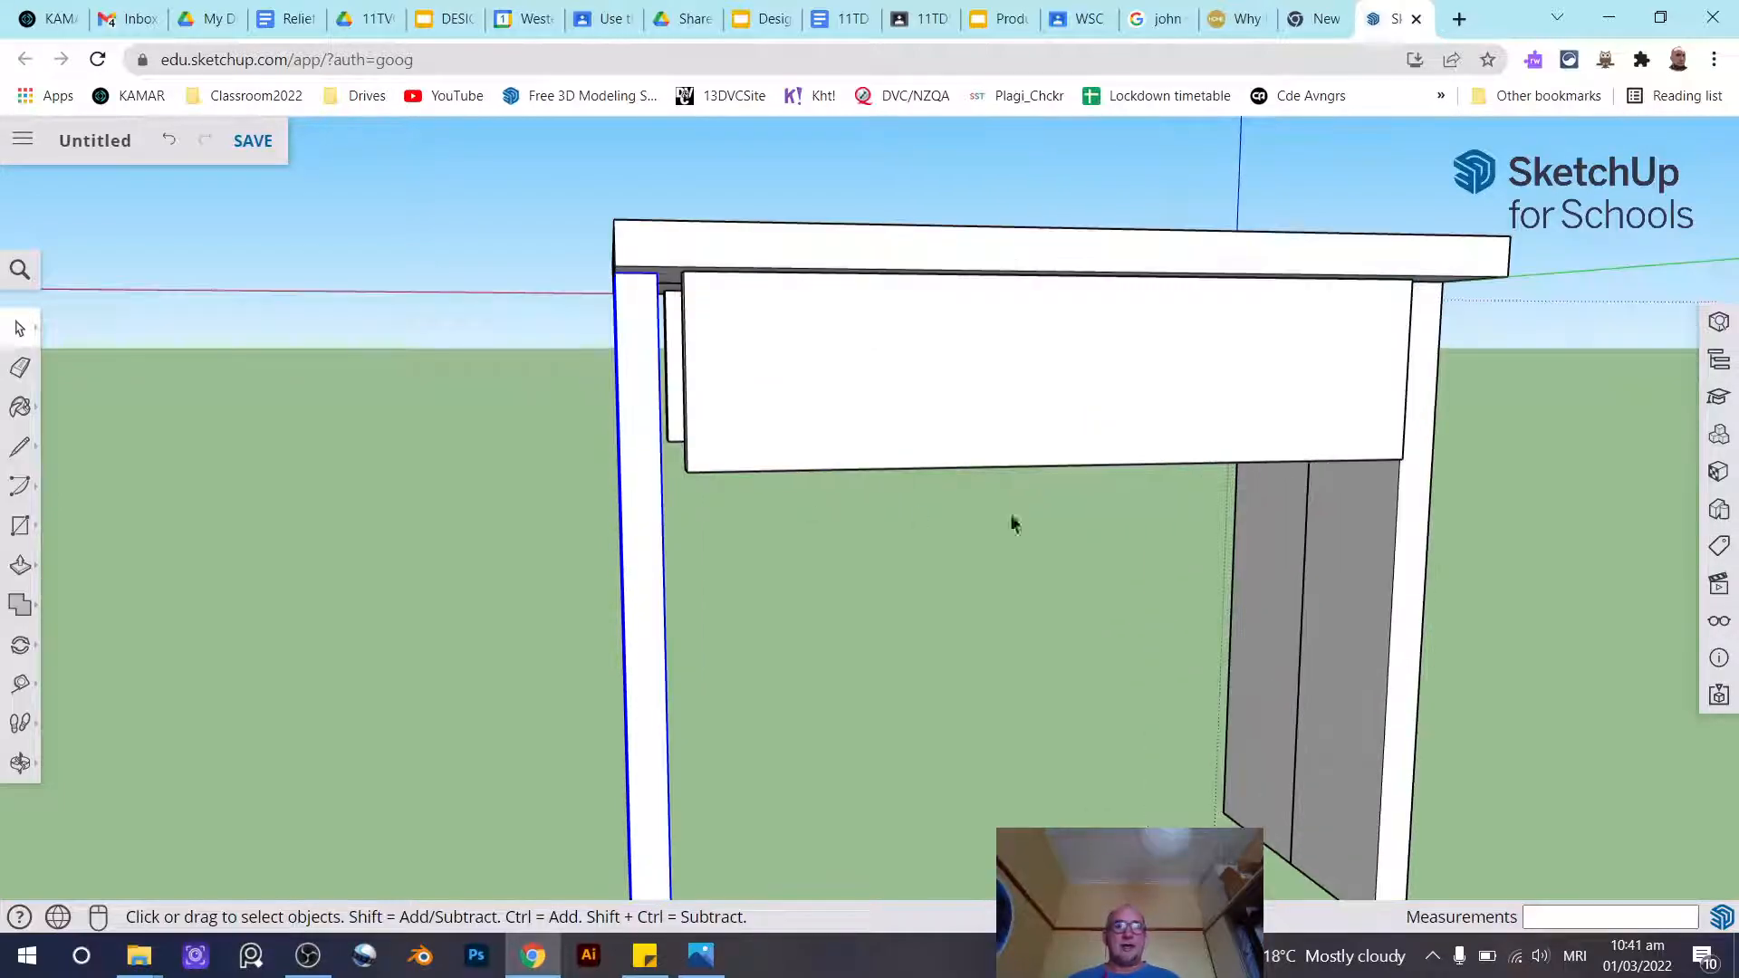
{"action": "left_click", "coordinate": [1335, 549]}
{"action": "key", "text": "Delete"}
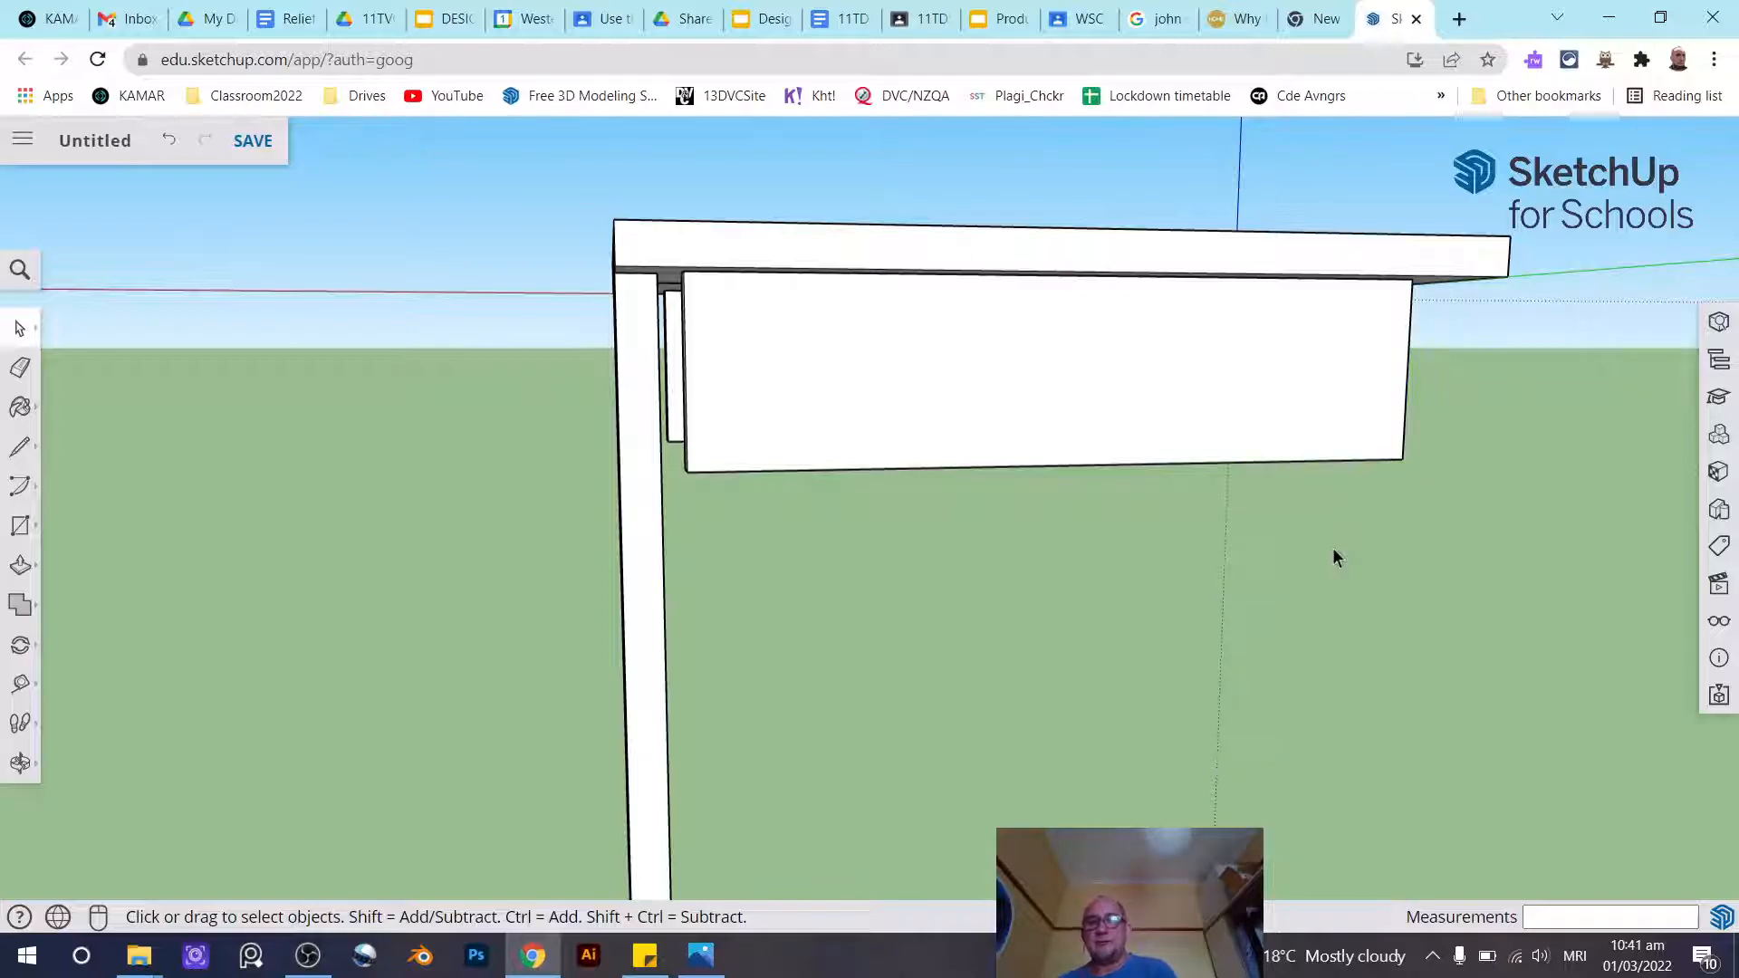
Hide the grouped stool top to expose the upper ends of the leg and aprons
{"action": "middle_click_drag", "start_coordinate": [1039, 546], "coordinate": [1242, 718]}
{"action": "middle_click_drag", "start_coordinate": [924, 489], "coordinate": [860, 377]}
{"action": "left_click", "coordinate": [857, 368]}
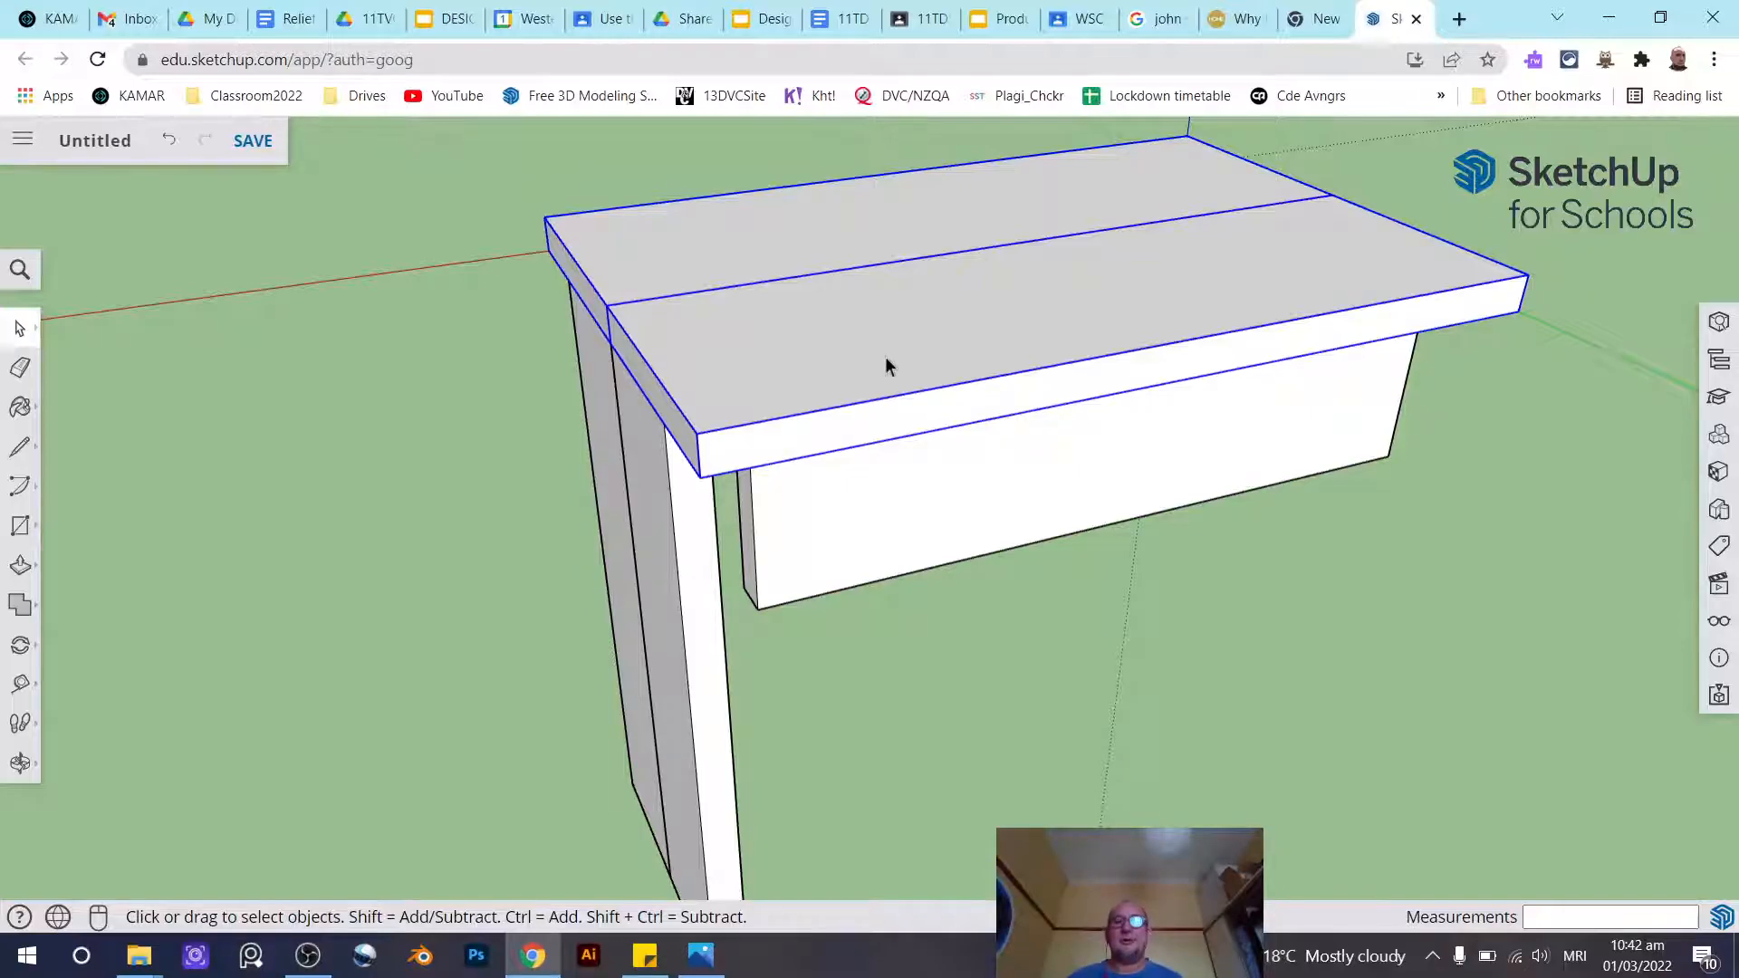
{"action": "right_click", "coordinate": [885, 365]}
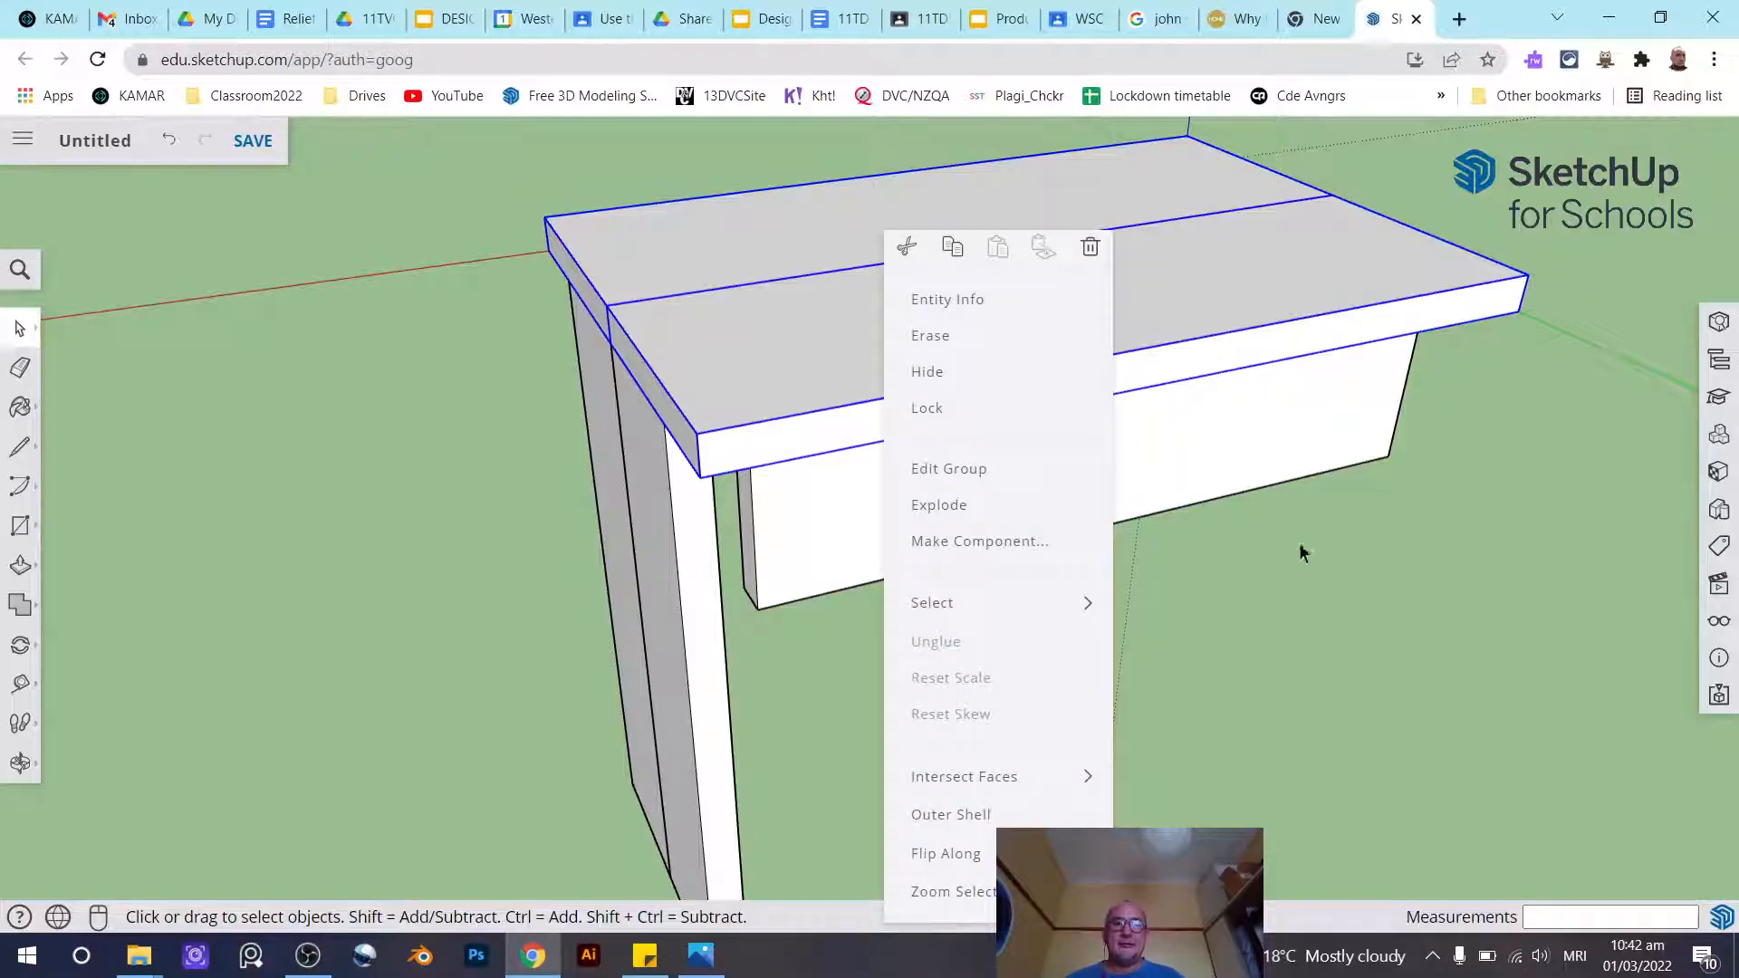
{"action": "left_click", "coordinate": [943, 379]}
Hide the apron beside the red axis, leaving the opposite apron and the leg group showing
{"action": "left_click", "coordinate": [886, 464]}
{"action": "middle_click_drag", "start_coordinate": [886, 465], "coordinate": [1139, 477]}
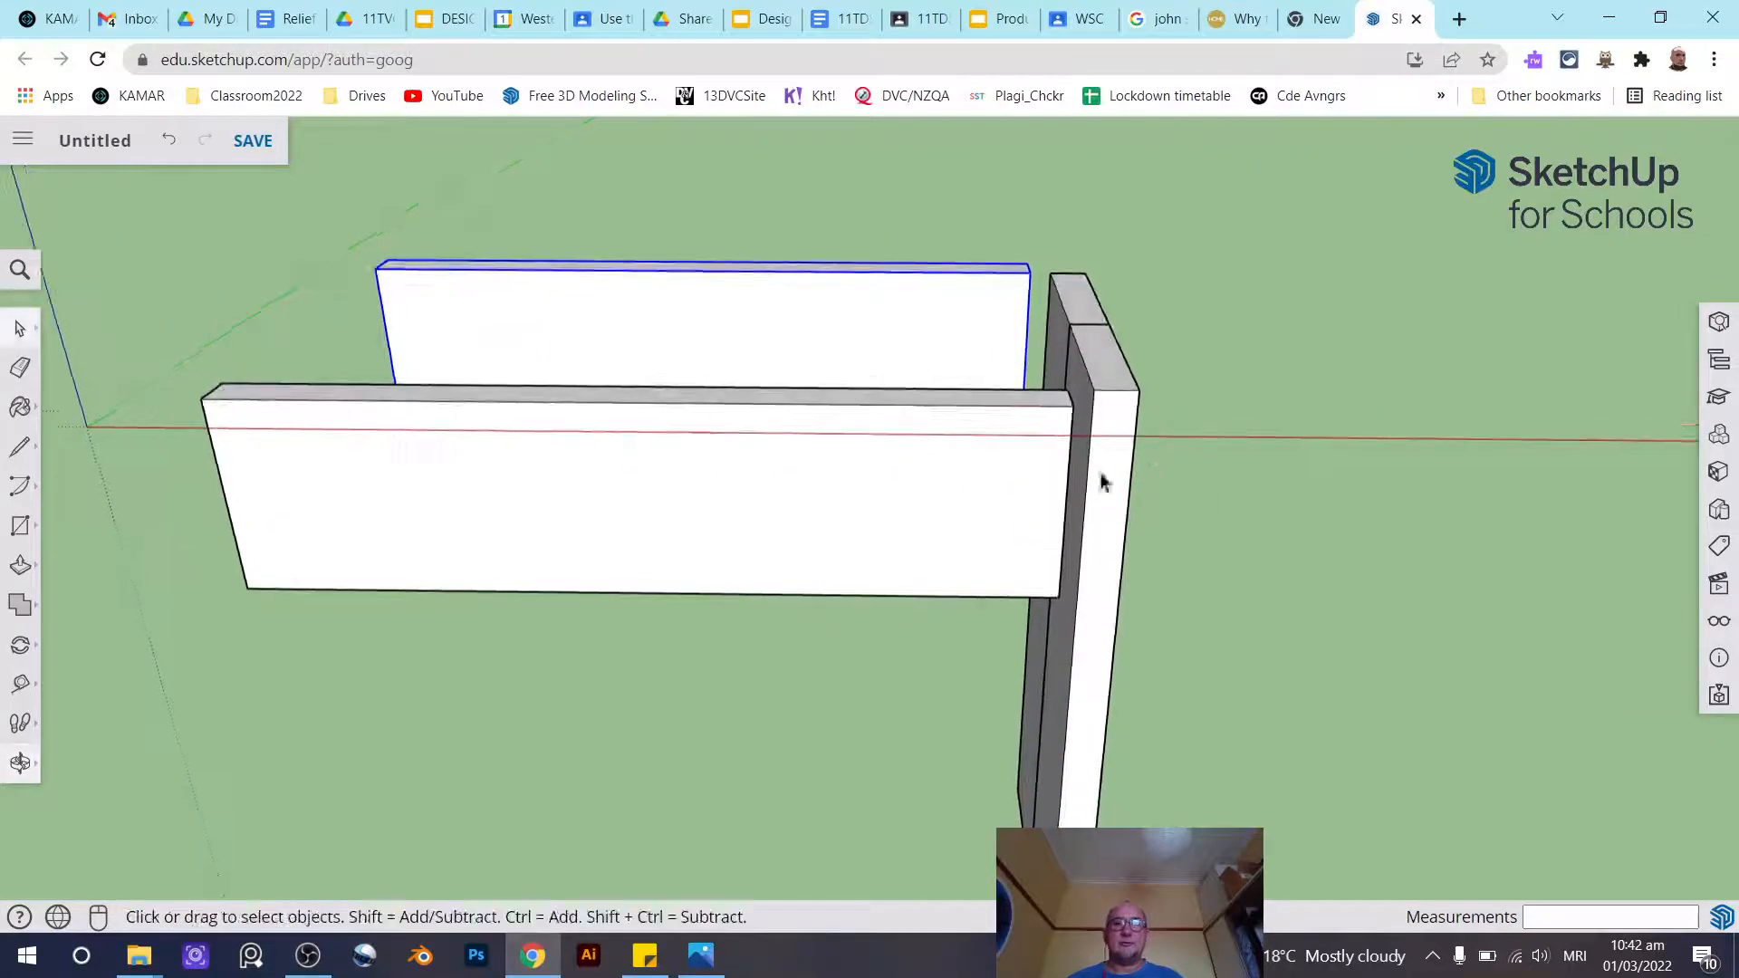
{"action": "left_click", "coordinate": [900, 483]}
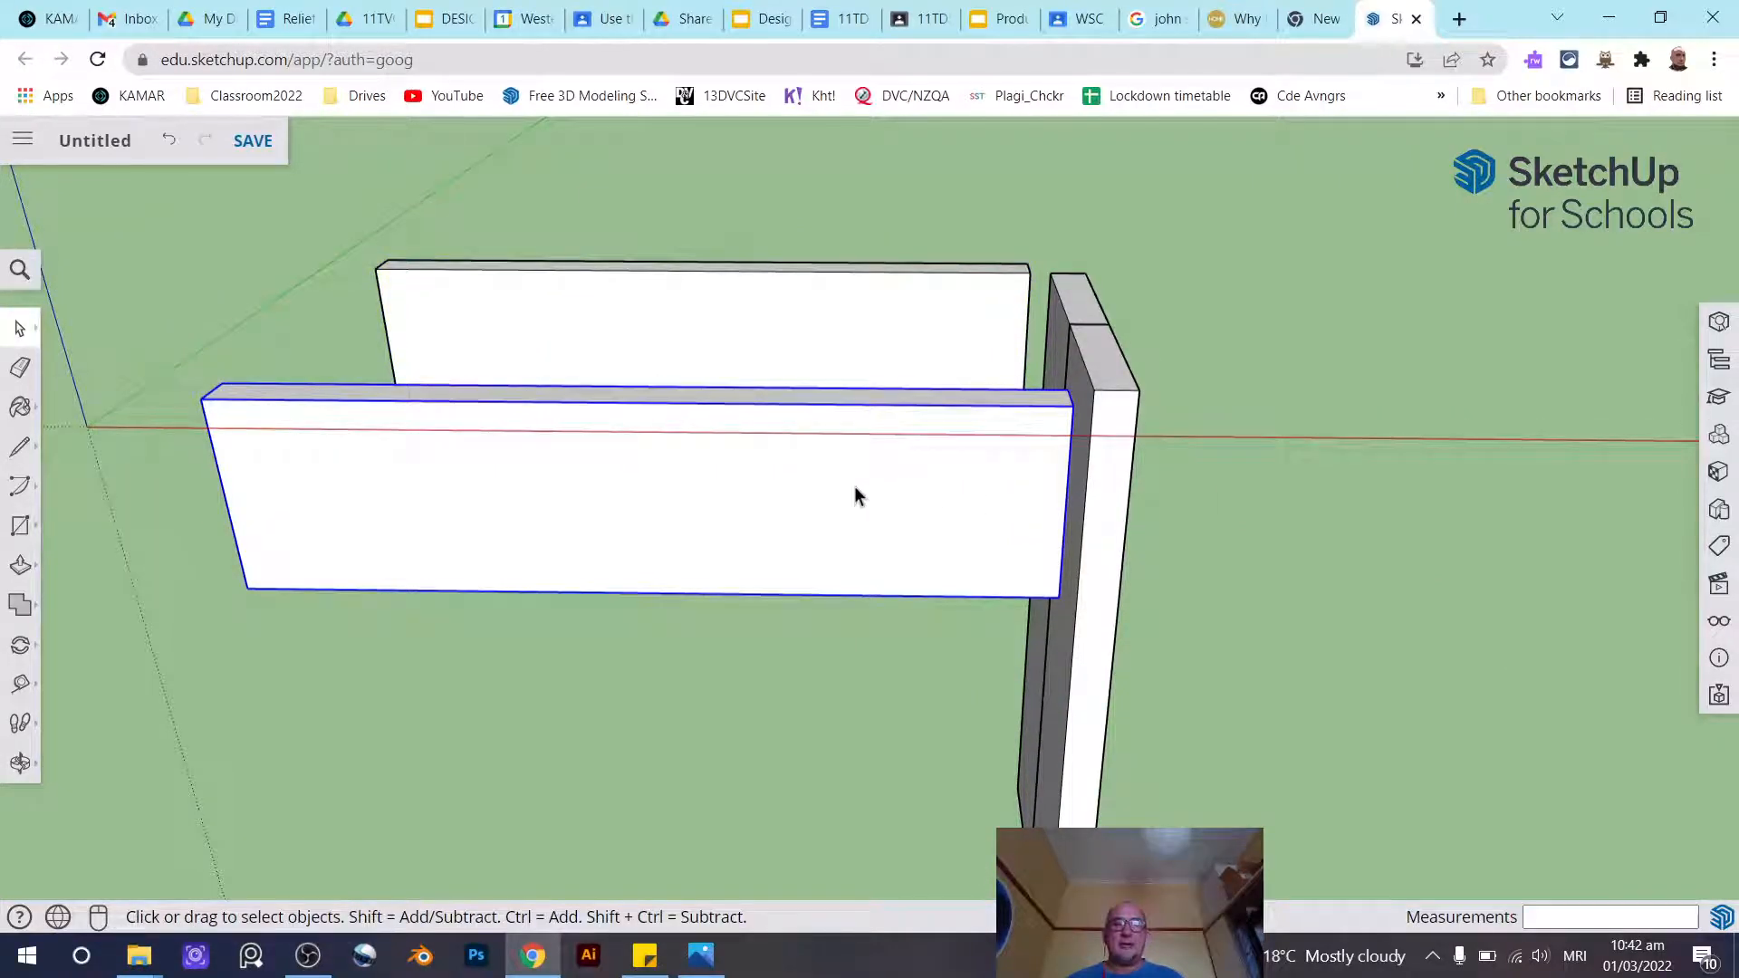
{"action": "right_click", "coordinate": [855, 497]}
{"action": "left_click", "coordinate": [953, 378]}
Move the leg group 30 mm inward by its upper outer corner onto the upper end corner of the visible apron
{"action": "middle_click_drag", "start_coordinate": [1169, 466], "coordinate": [1048, 508]}
{"action": "scroll", "coordinate": [1140, 335], "scroll_direction": "up", "scroll_amount": 3}
{"action": "middle_click_drag", "start_coordinate": [1139, 335], "coordinate": [1021, 306]}
{"action": "left_click", "coordinate": [1027, 290]}
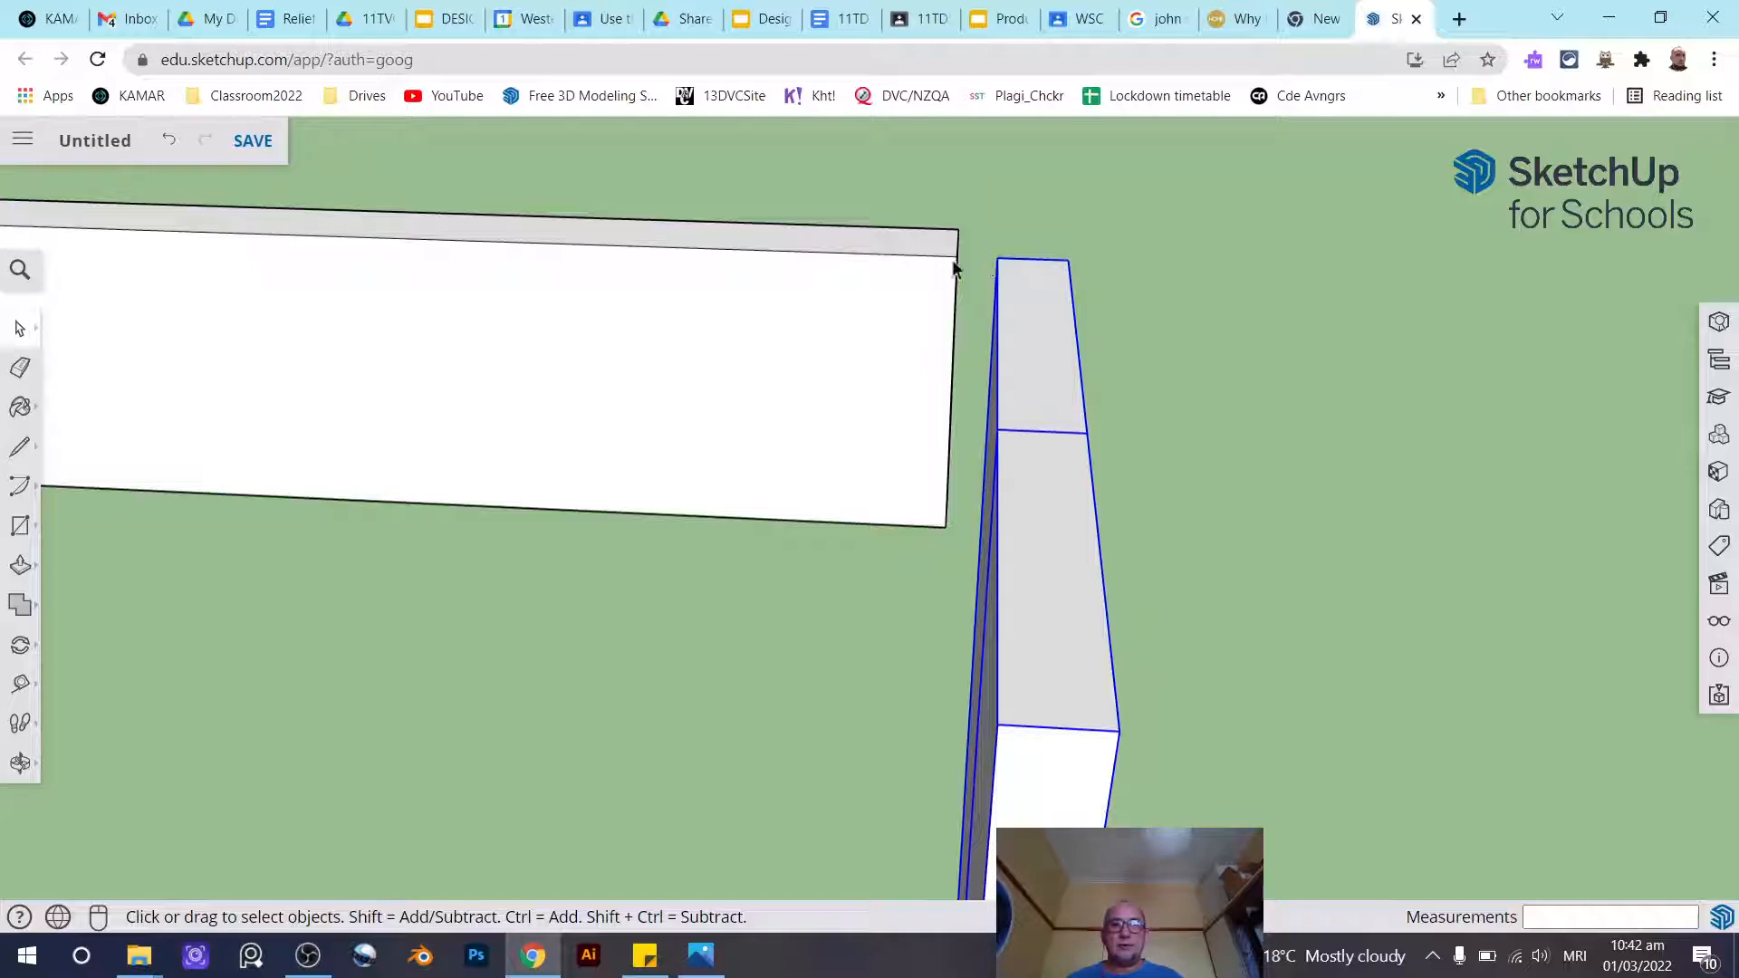
{"action": "left_click", "coordinate": [20, 647]}
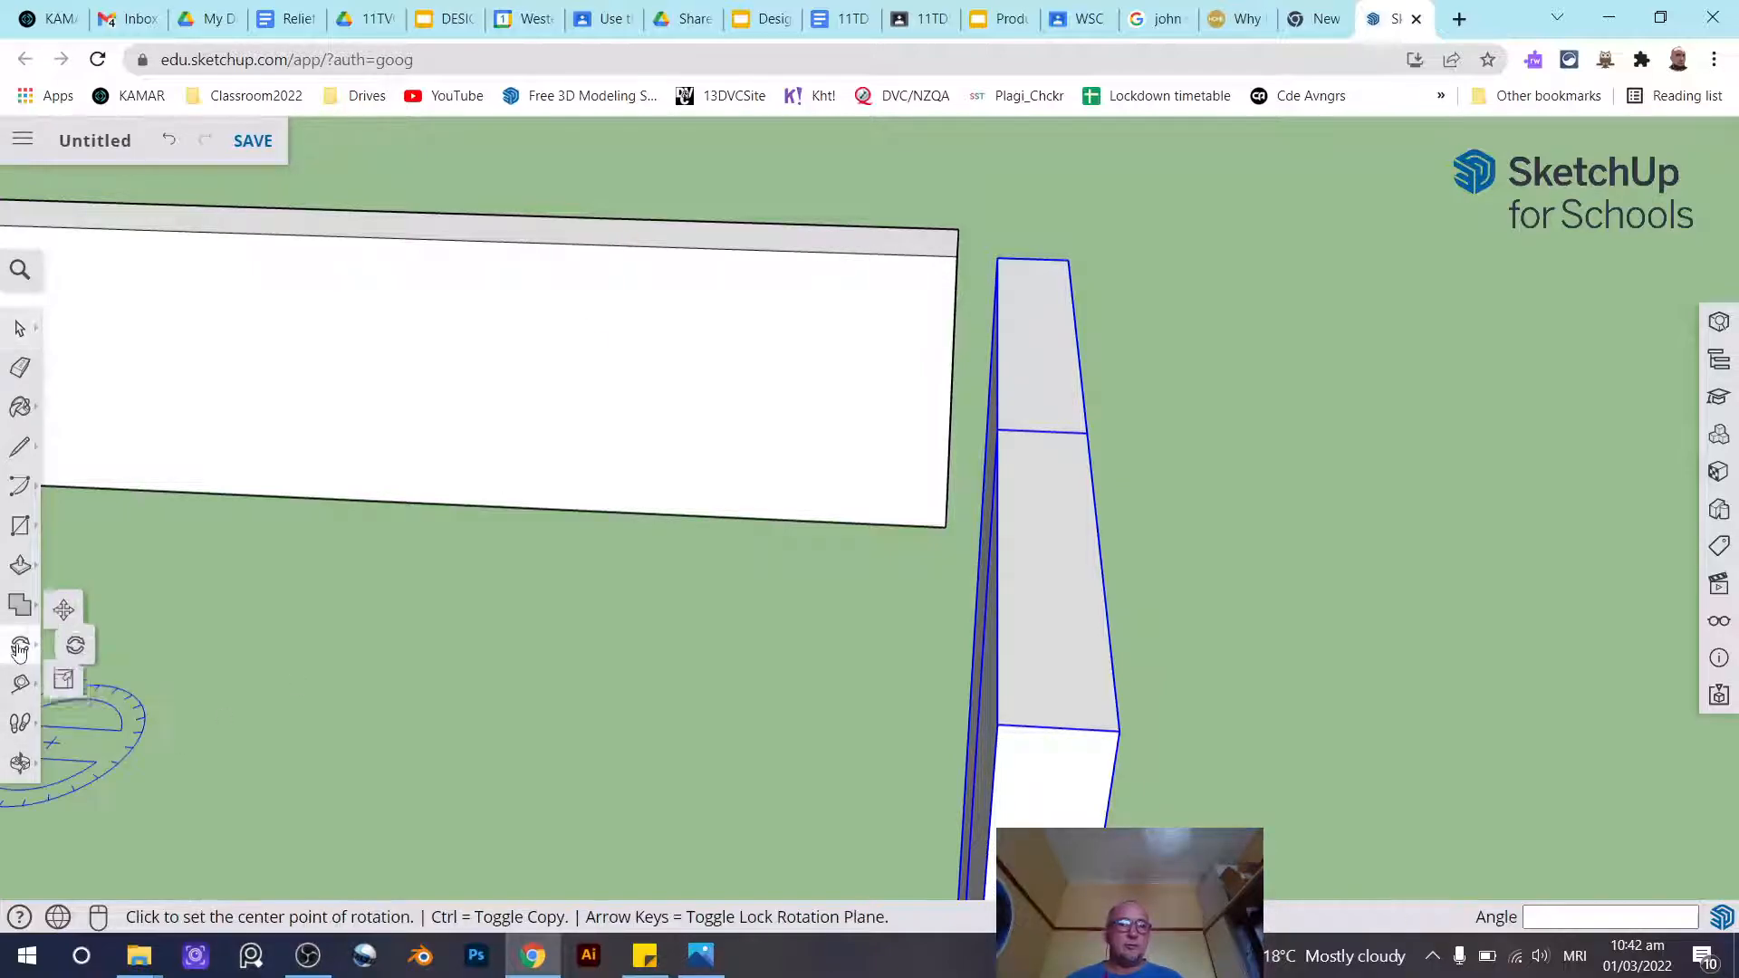
{"action": "left_click", "coordinate": [76, 600]}
{"action": "left_click", "coordinate": [1069, 260]}
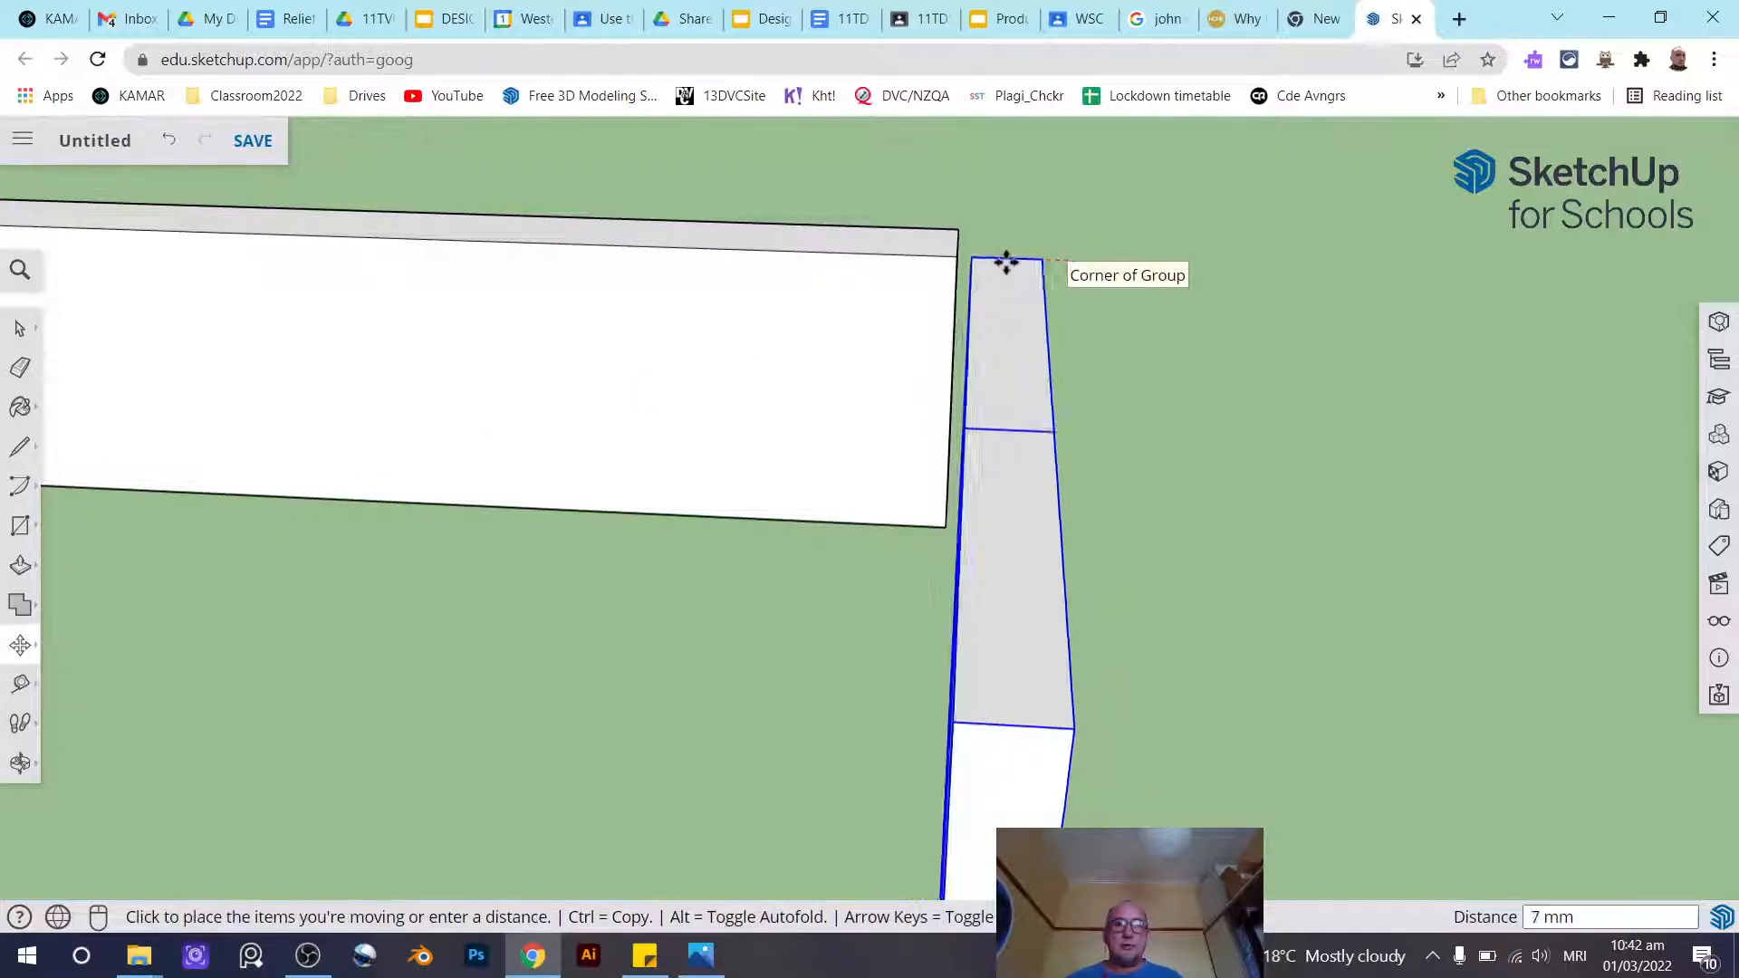
{"action": "left_click", "coordinate": [954, 256]}
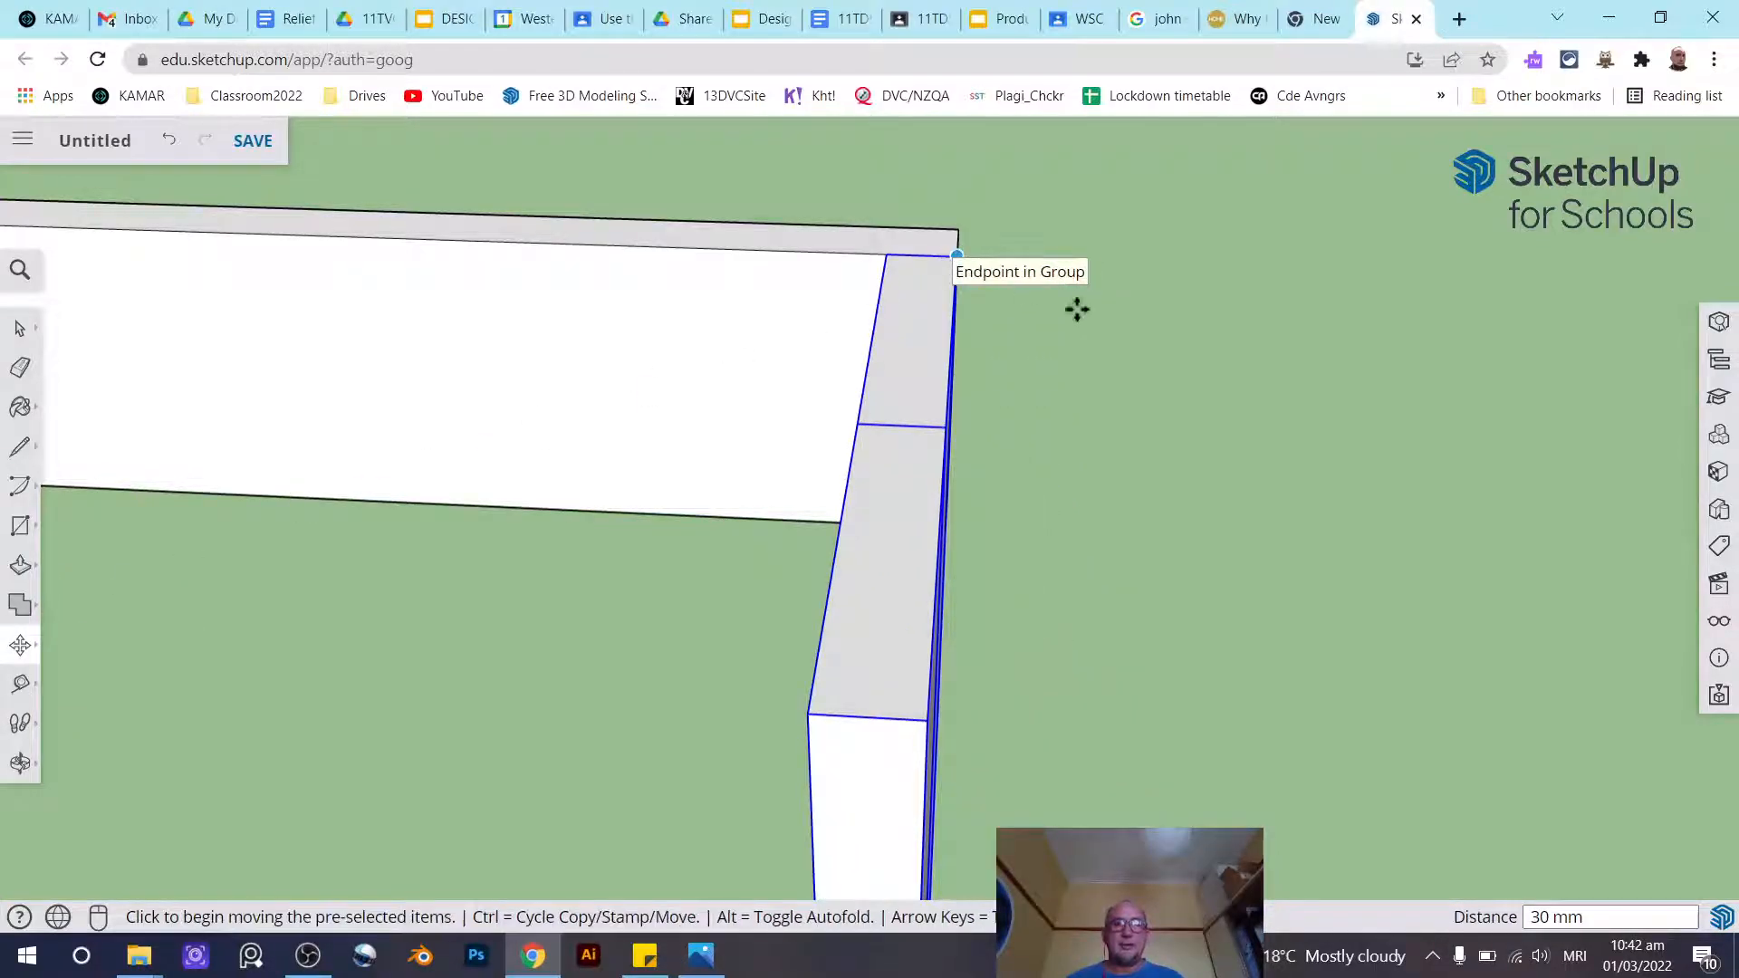
Move the leg group by the same corner 35 mm inward along the apron's upper edge, on the red axis
{"action": "scroll", "coordinate": [895, 231], "scroll_direction": "up", "scroll_amount": 2}
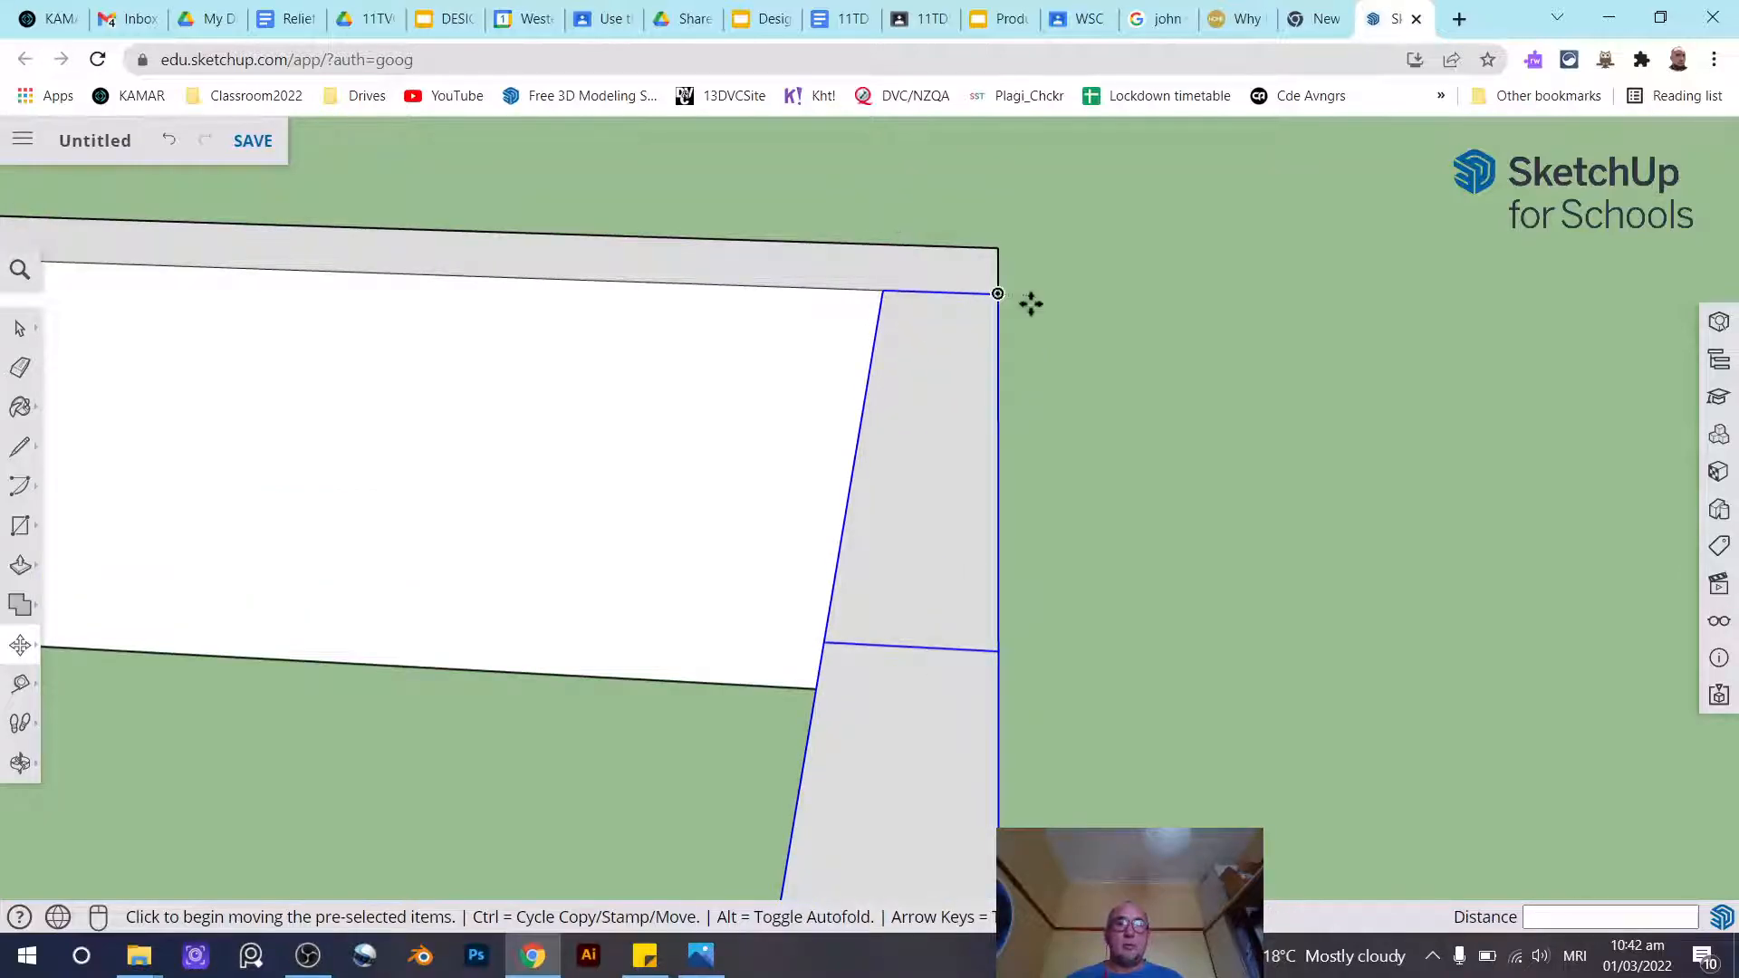
{"action": "left_click", "coordinate": [997, 293]}
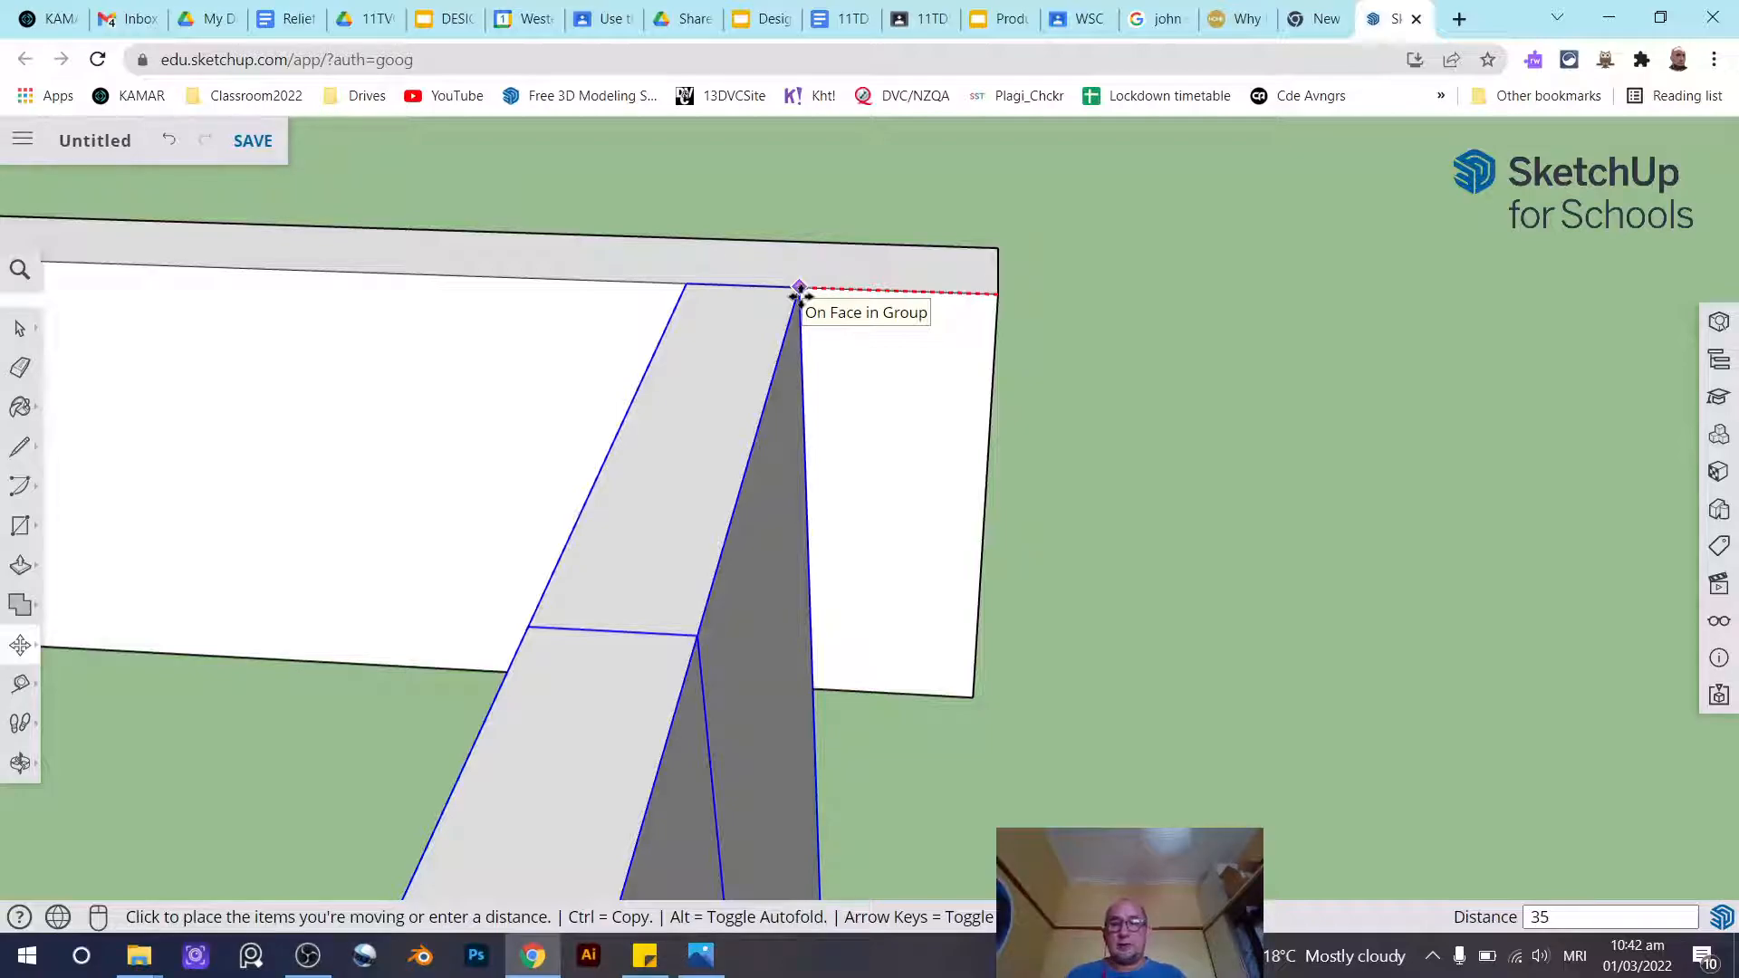
{"action": "left_click", "coordinate": [800, 297]}
Rotate the leg group 10 degrees about the green axis at its upper outer corner on the apron, splaying its foot outward
{"action": "key", "text": "o"}
{"action": "left_click_drag", "start_coordinate": [866, 299], "coordinate": [771, 268]}
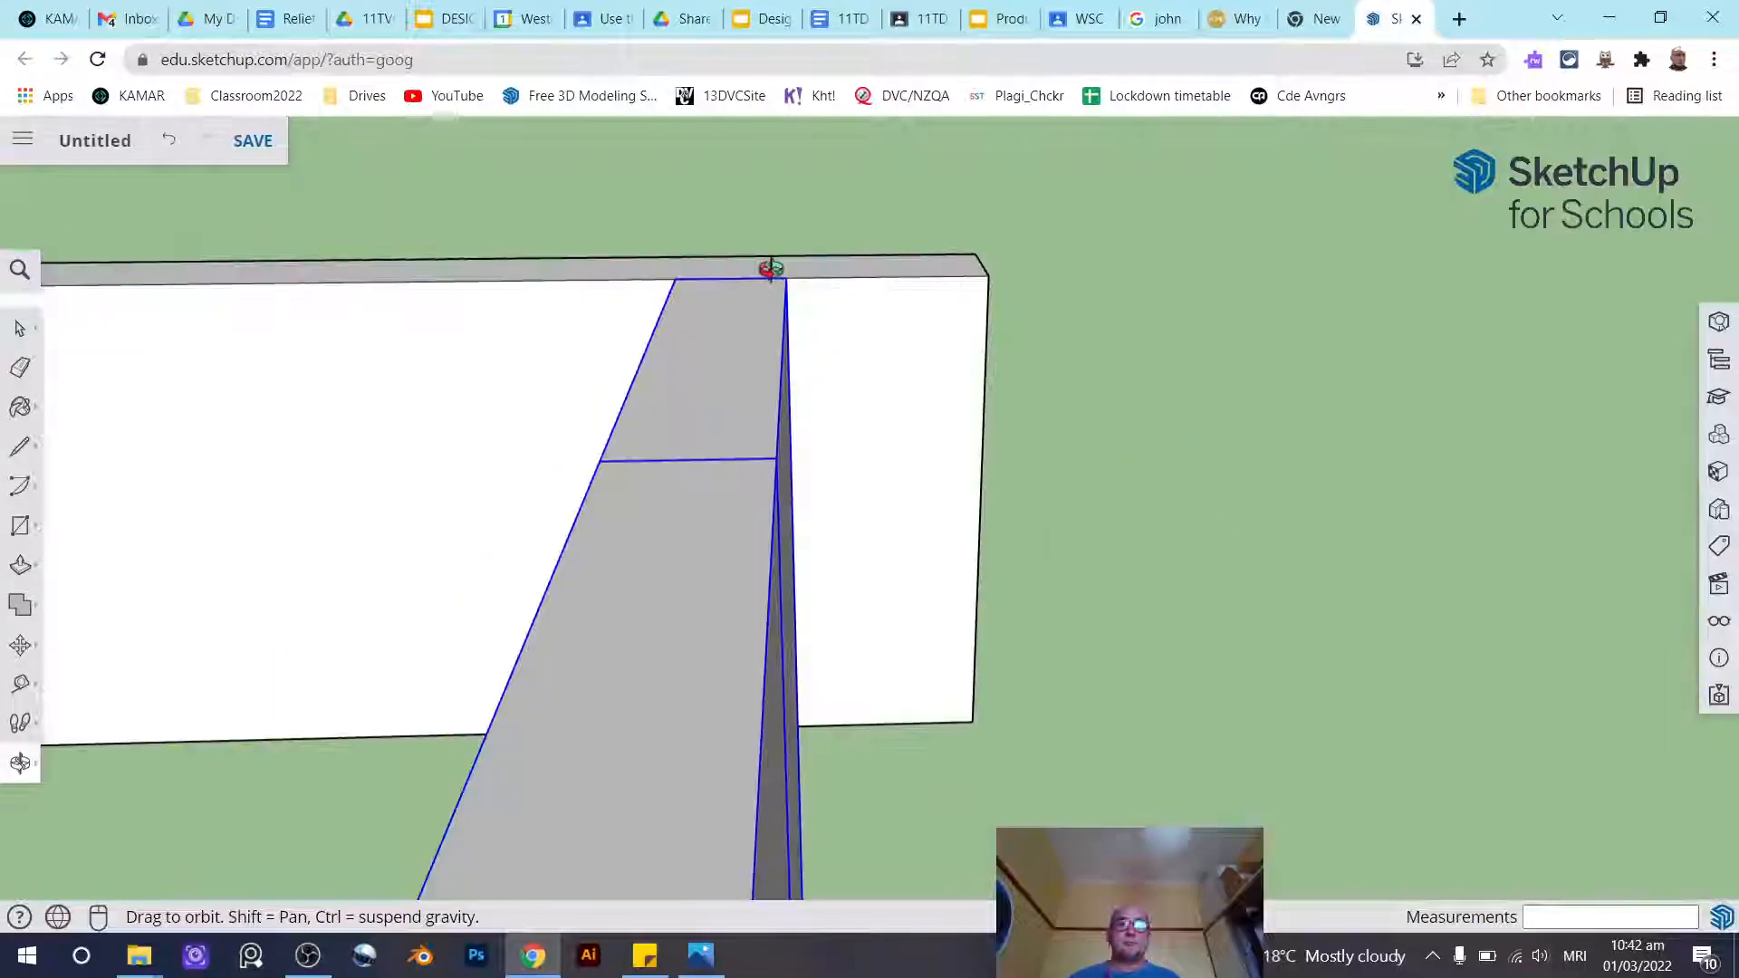
{"action": "middle_click_drag", "start_coordinate": [771, 268], "coordinate": [715, 260]}
{"action": "scroll", "coordinate": [725, 260], "scroll_direction": "down", "scroll_amount": 5}
{"action": "middle_click_drag", "start_coordinate": [897, 295], "coordinate": [707, 345]}
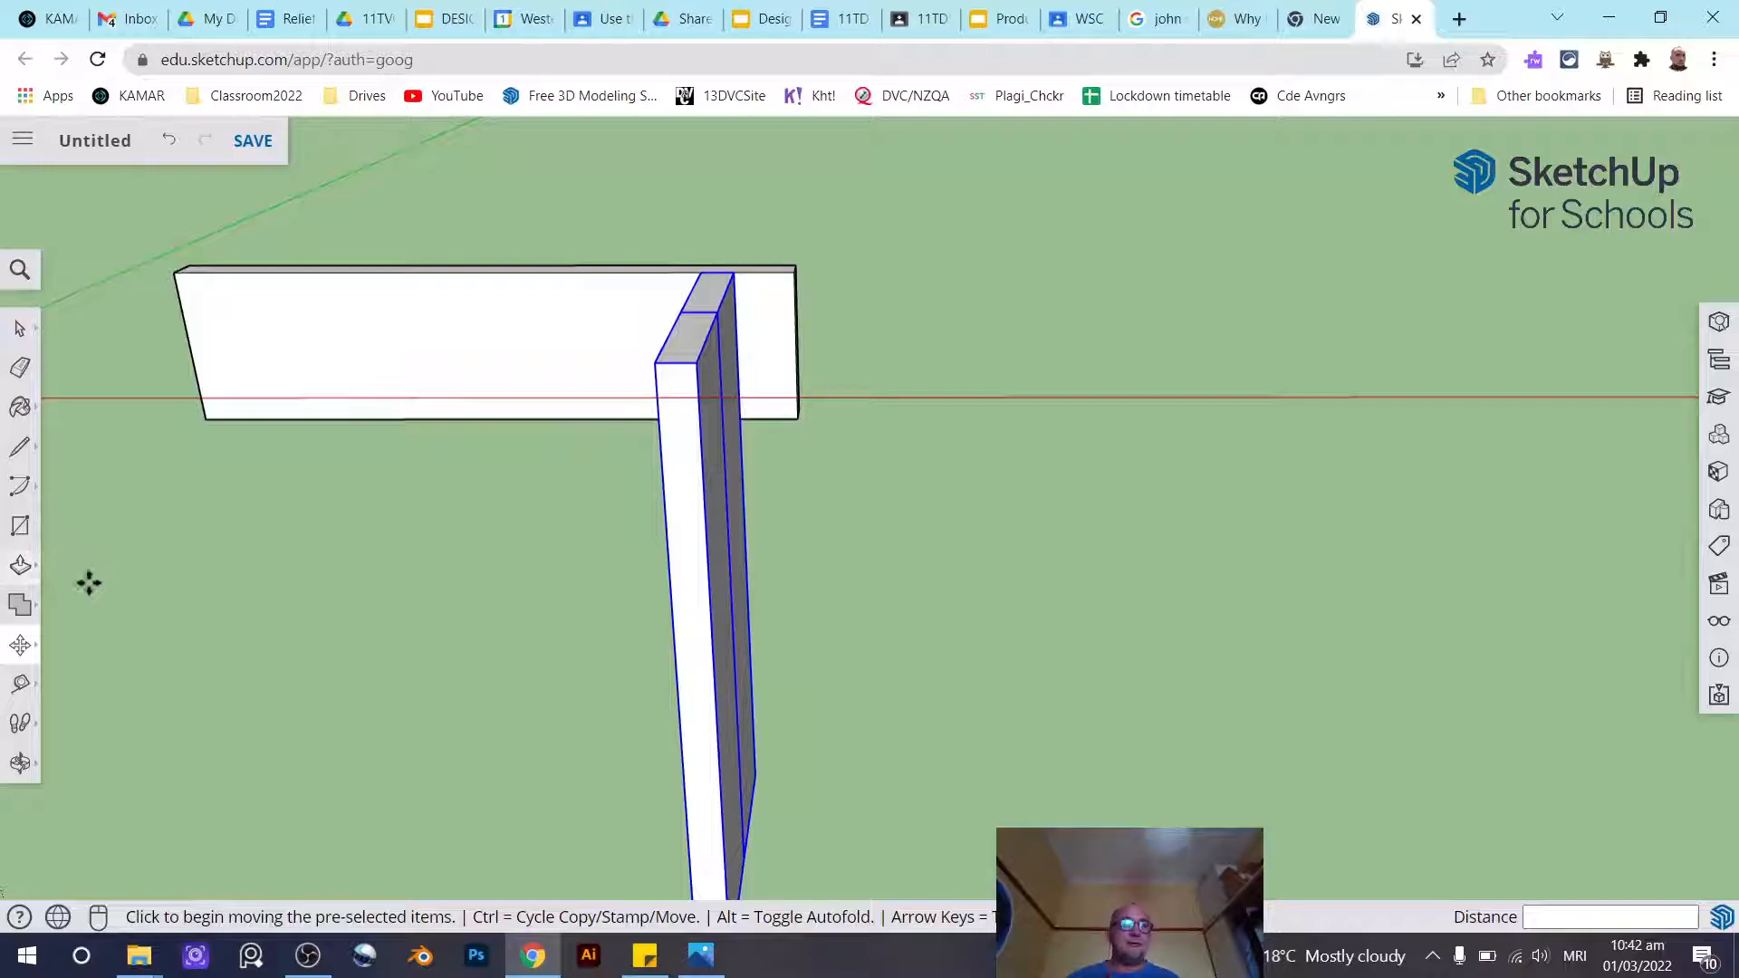
{"action": "left_click", "coordinate": [20, 645]}
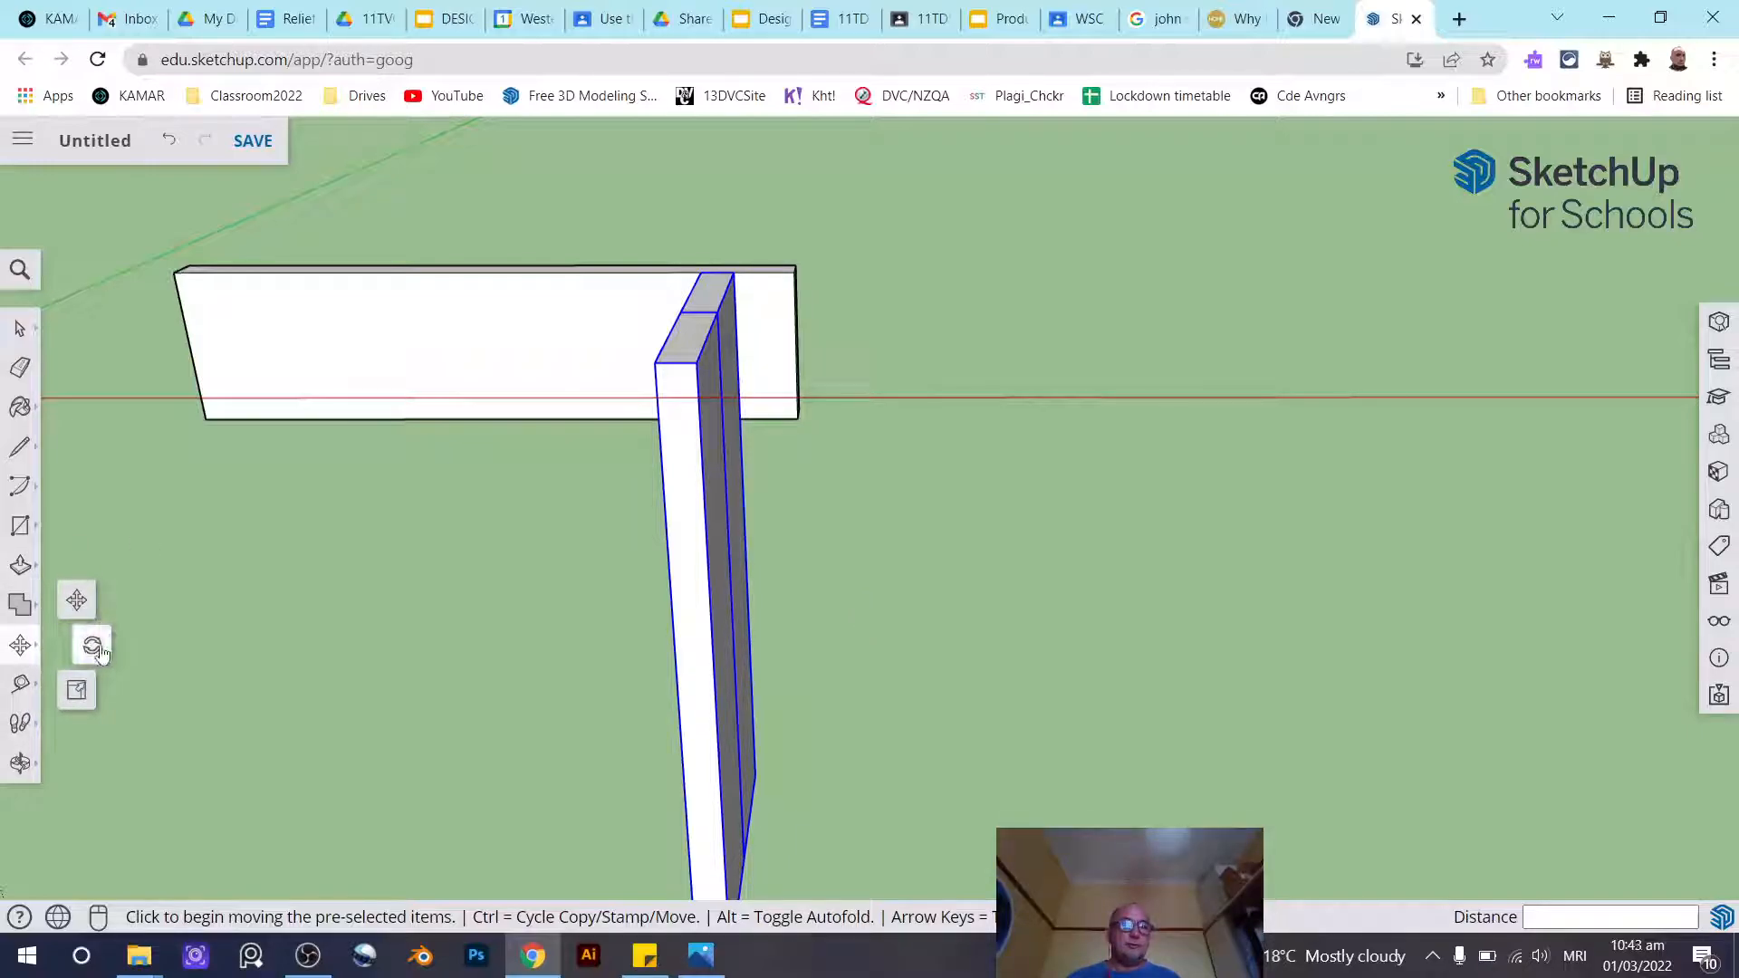
{"action": "left_click", "coordinate": [93, 647]}
{"action": "scroll", "coordinate": [602, 291], "scroll_direction": "up", "scroll_amount": 5}
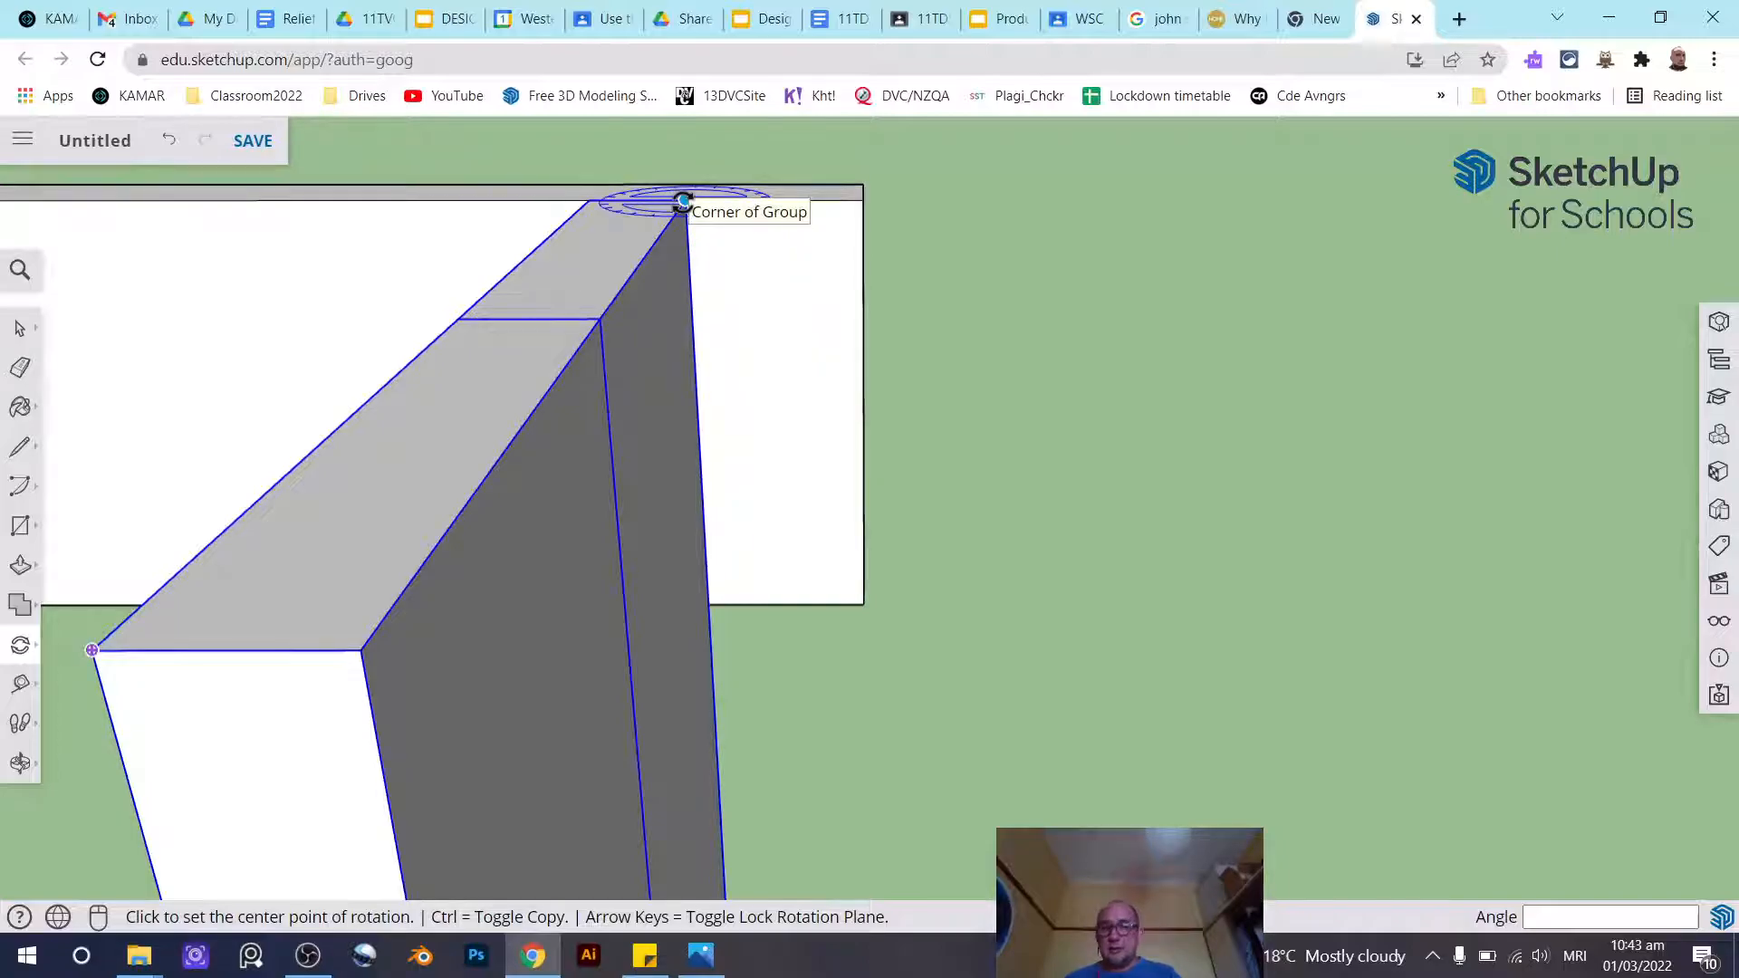
{"action": "key", "text": "Right"}
{"action": "key", "text": "Left"}
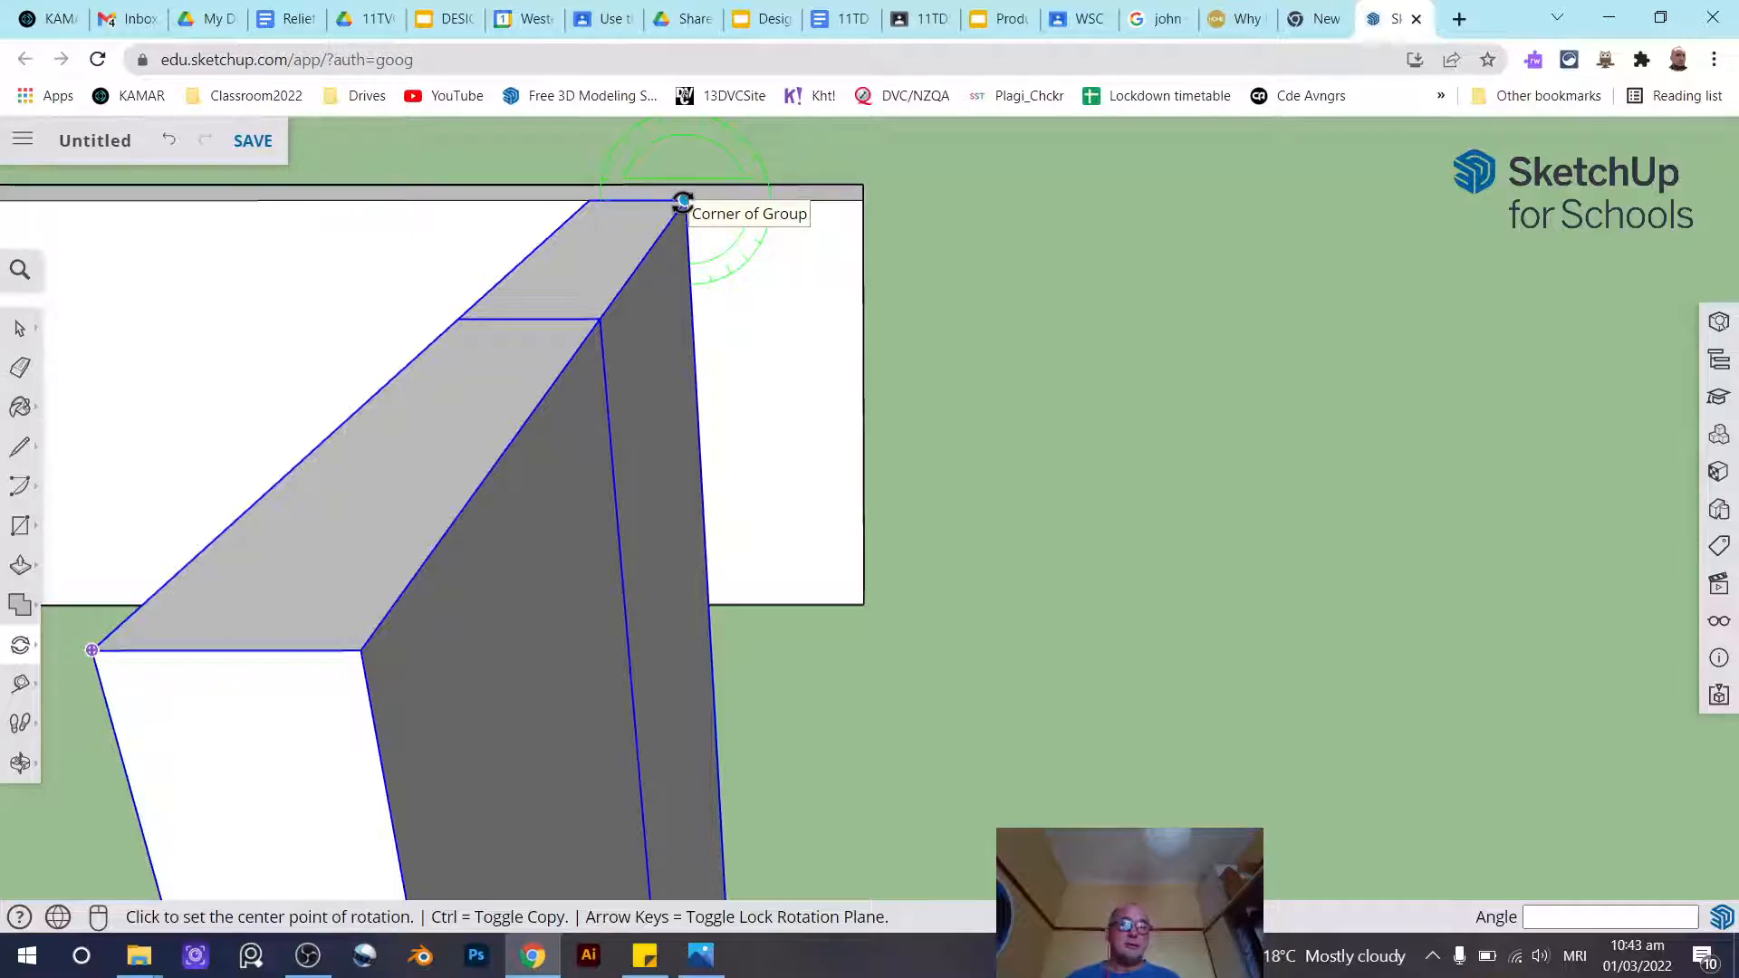
{"action": "left_click", "coordinate": [683, 201]}
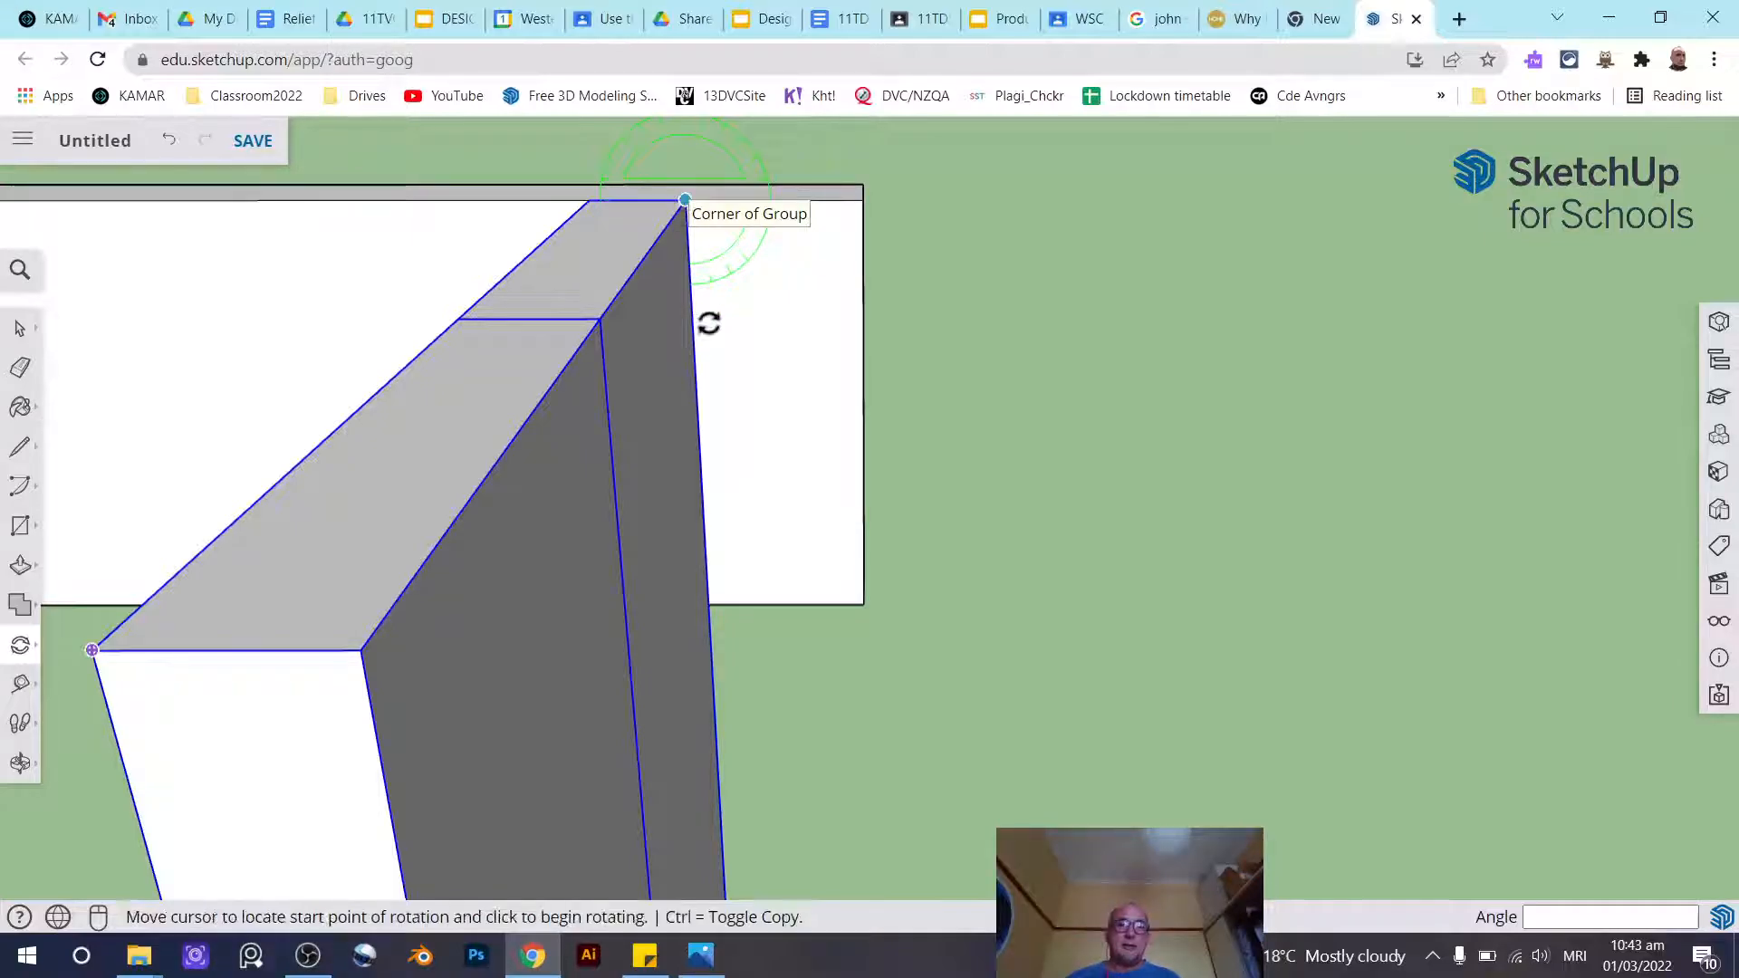
{"action": "left_click", "coordinate": [710, 604]}
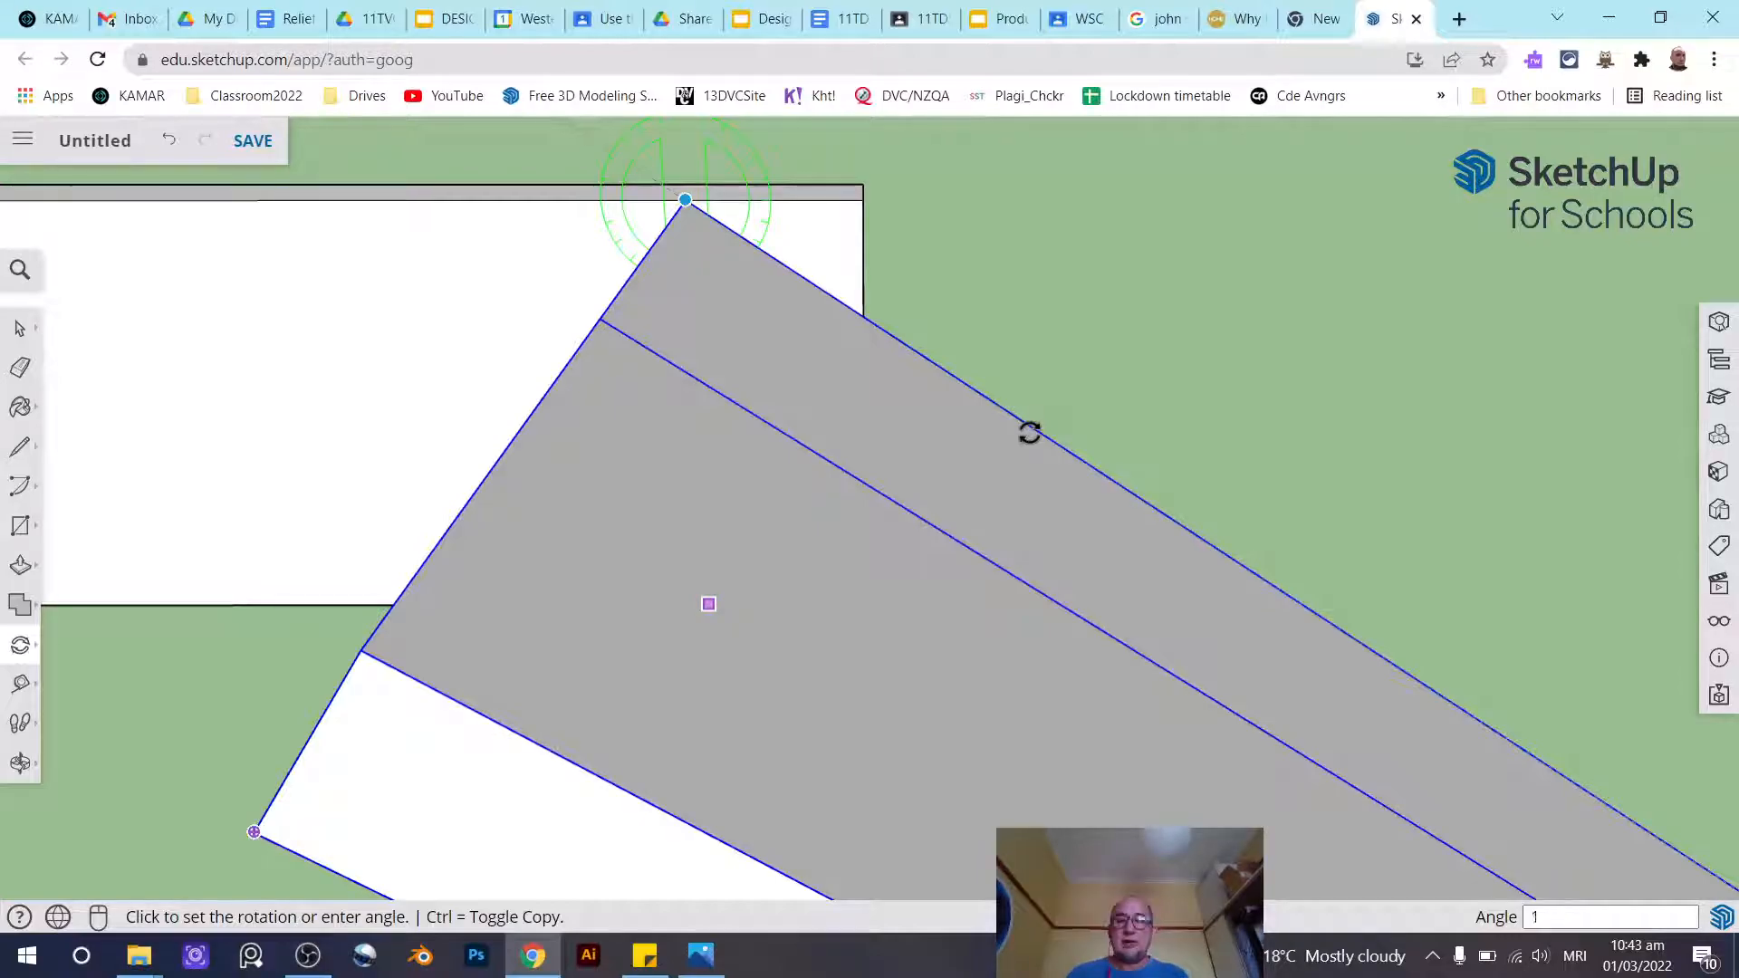
{"action": "key", "text": "Return"}
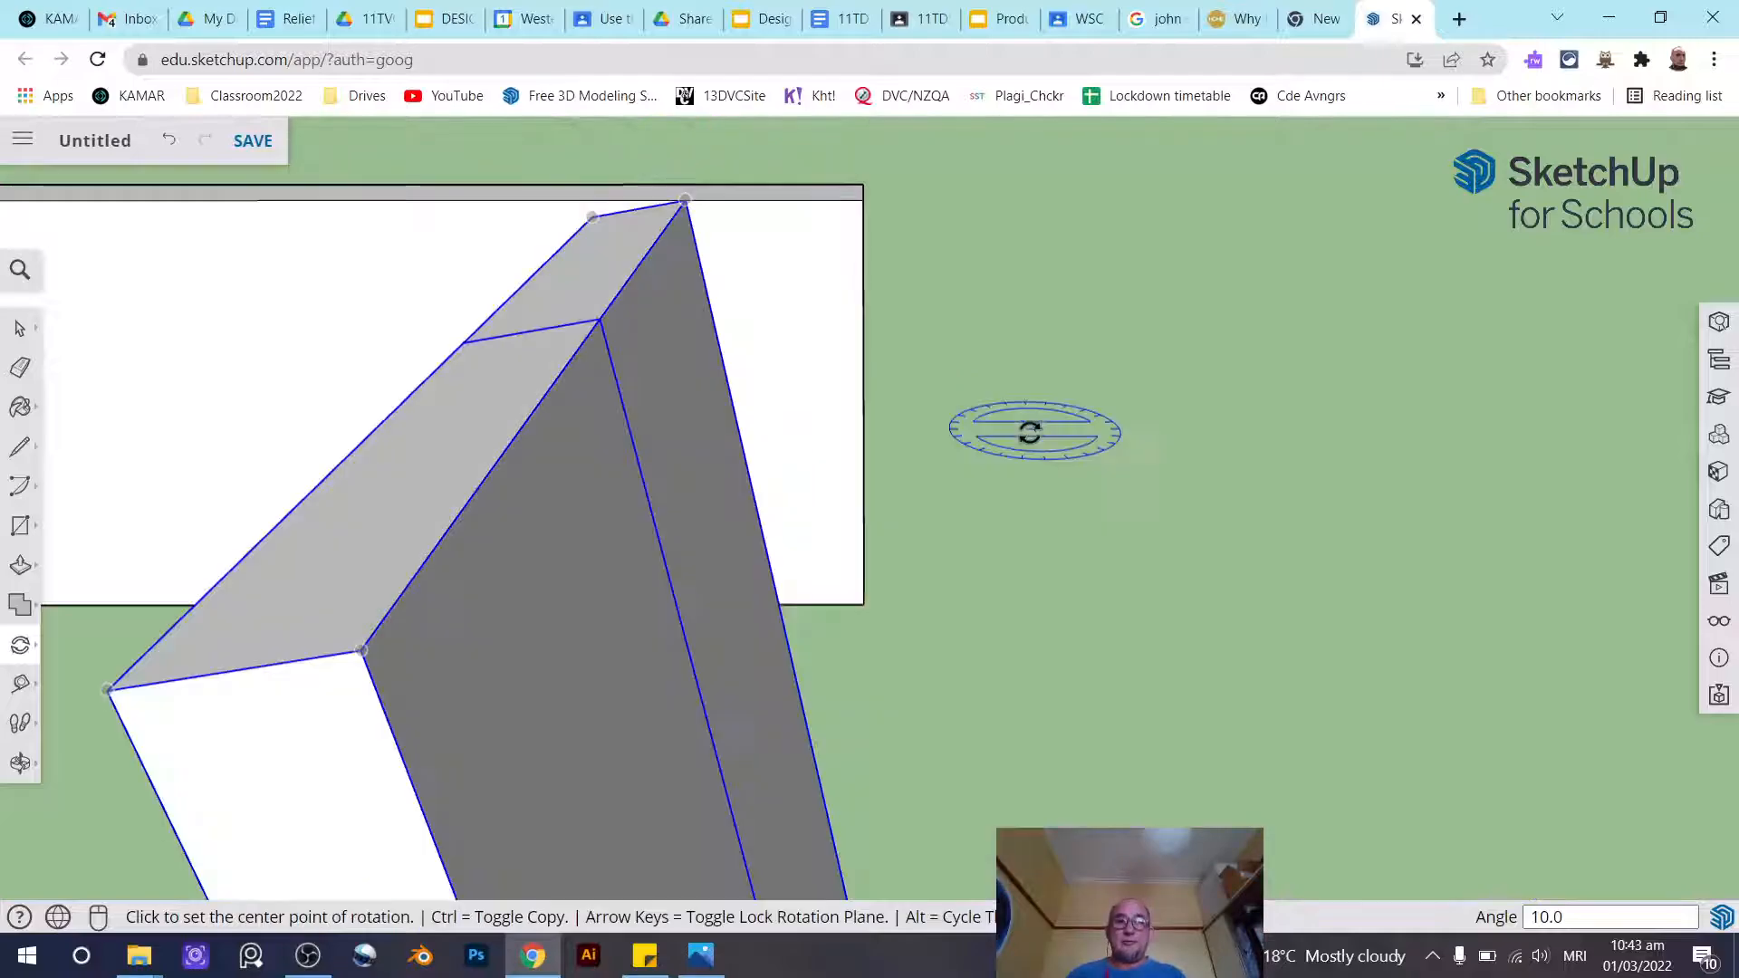
{"action": "left_click", "coordinate": [22, 332]}
{"action": "scroll", "coordinate": [875, 471], "scroll_direction": "down", "scroll_amount": 7}
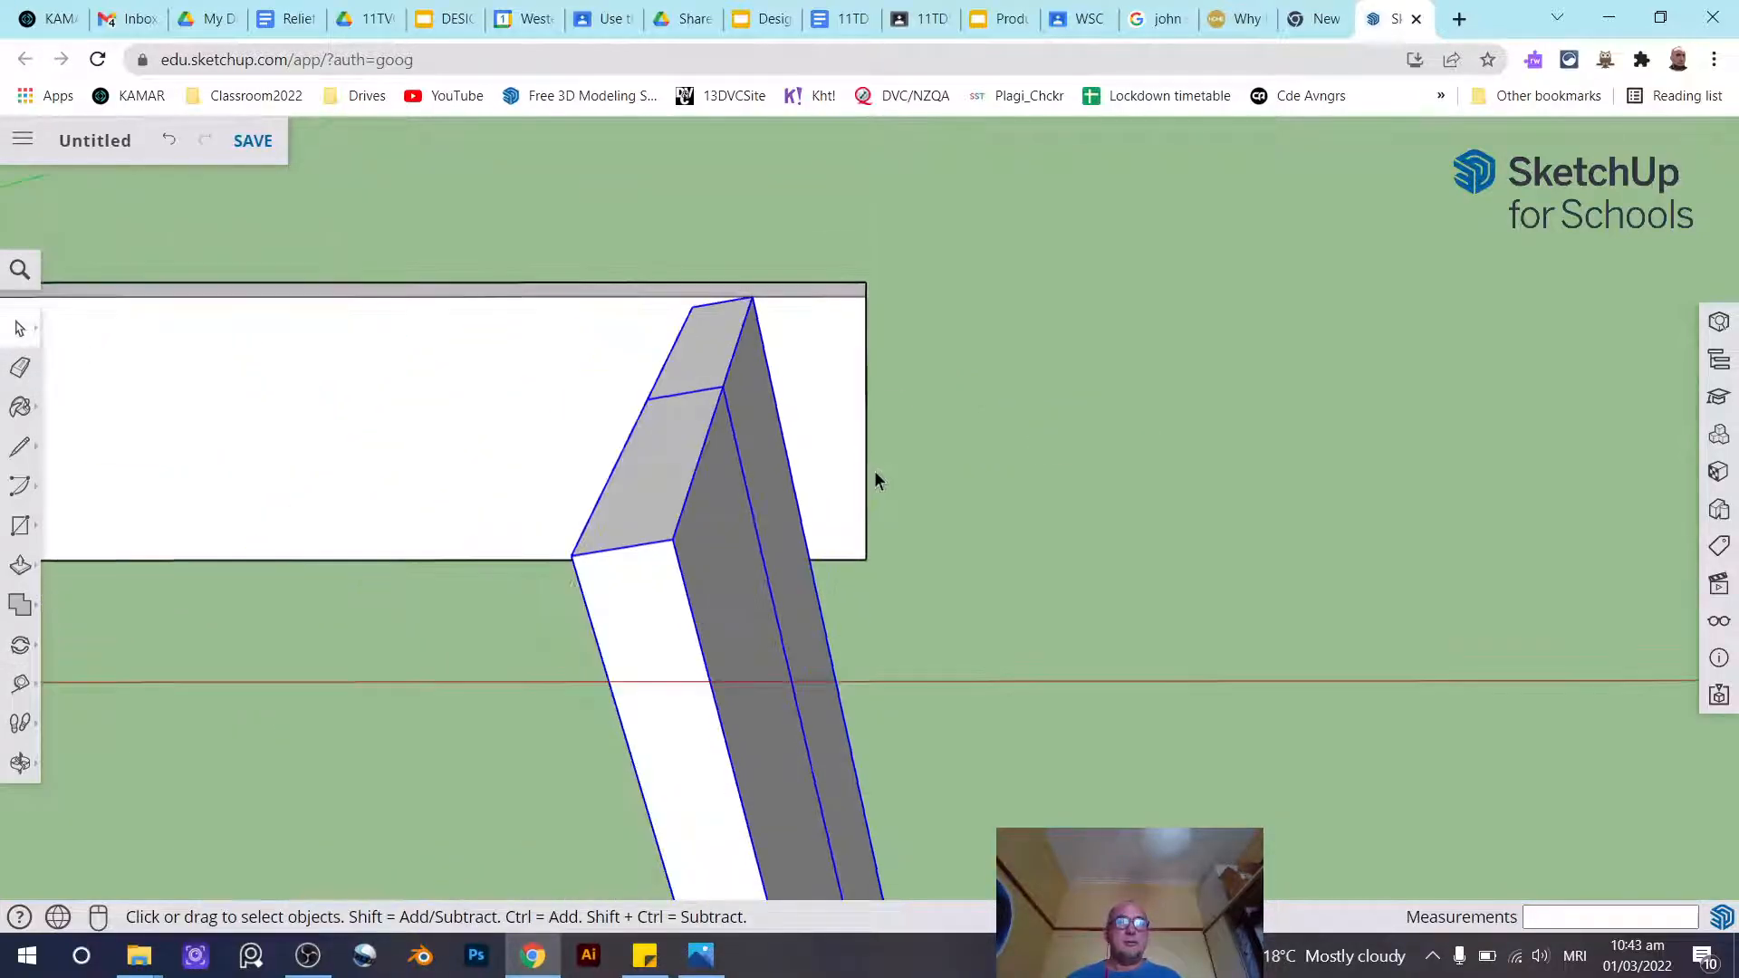
{"action": "middle_click_drag", "start_coordinate": [877, 473], "coordinate": [817, 570]}
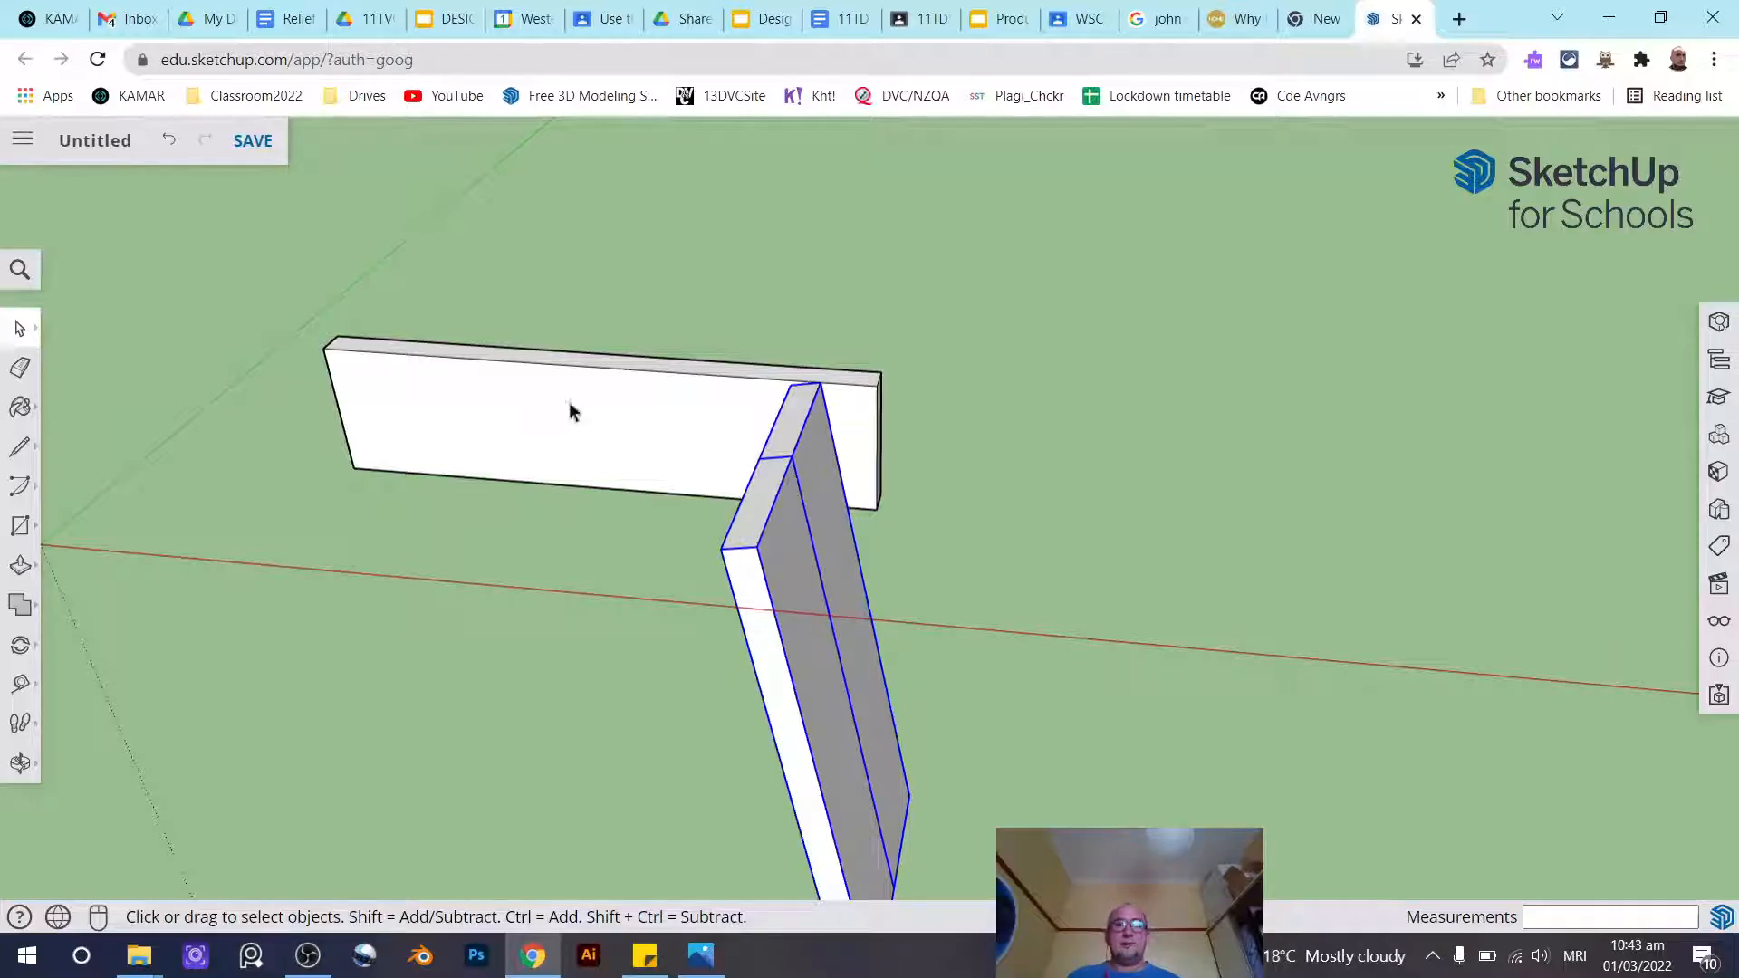
{"action": "right_click", "coordinate": [822, 452]}
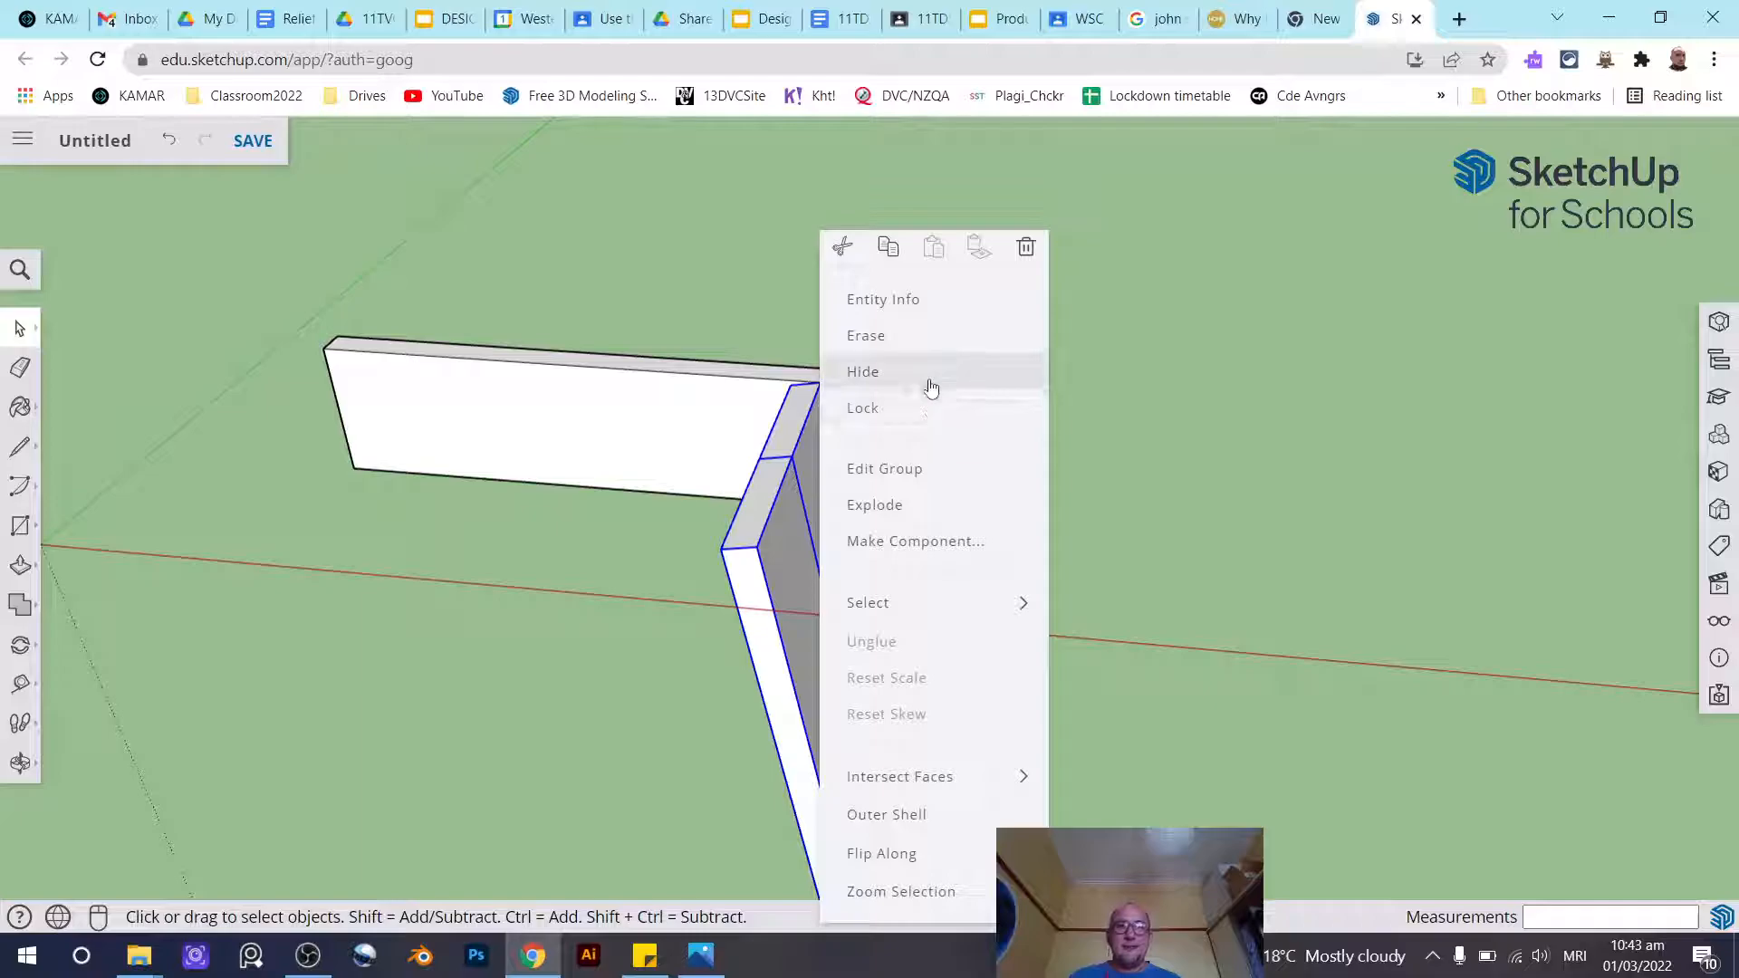
{"action": "left_click", "coordinate": [1460, 410]}
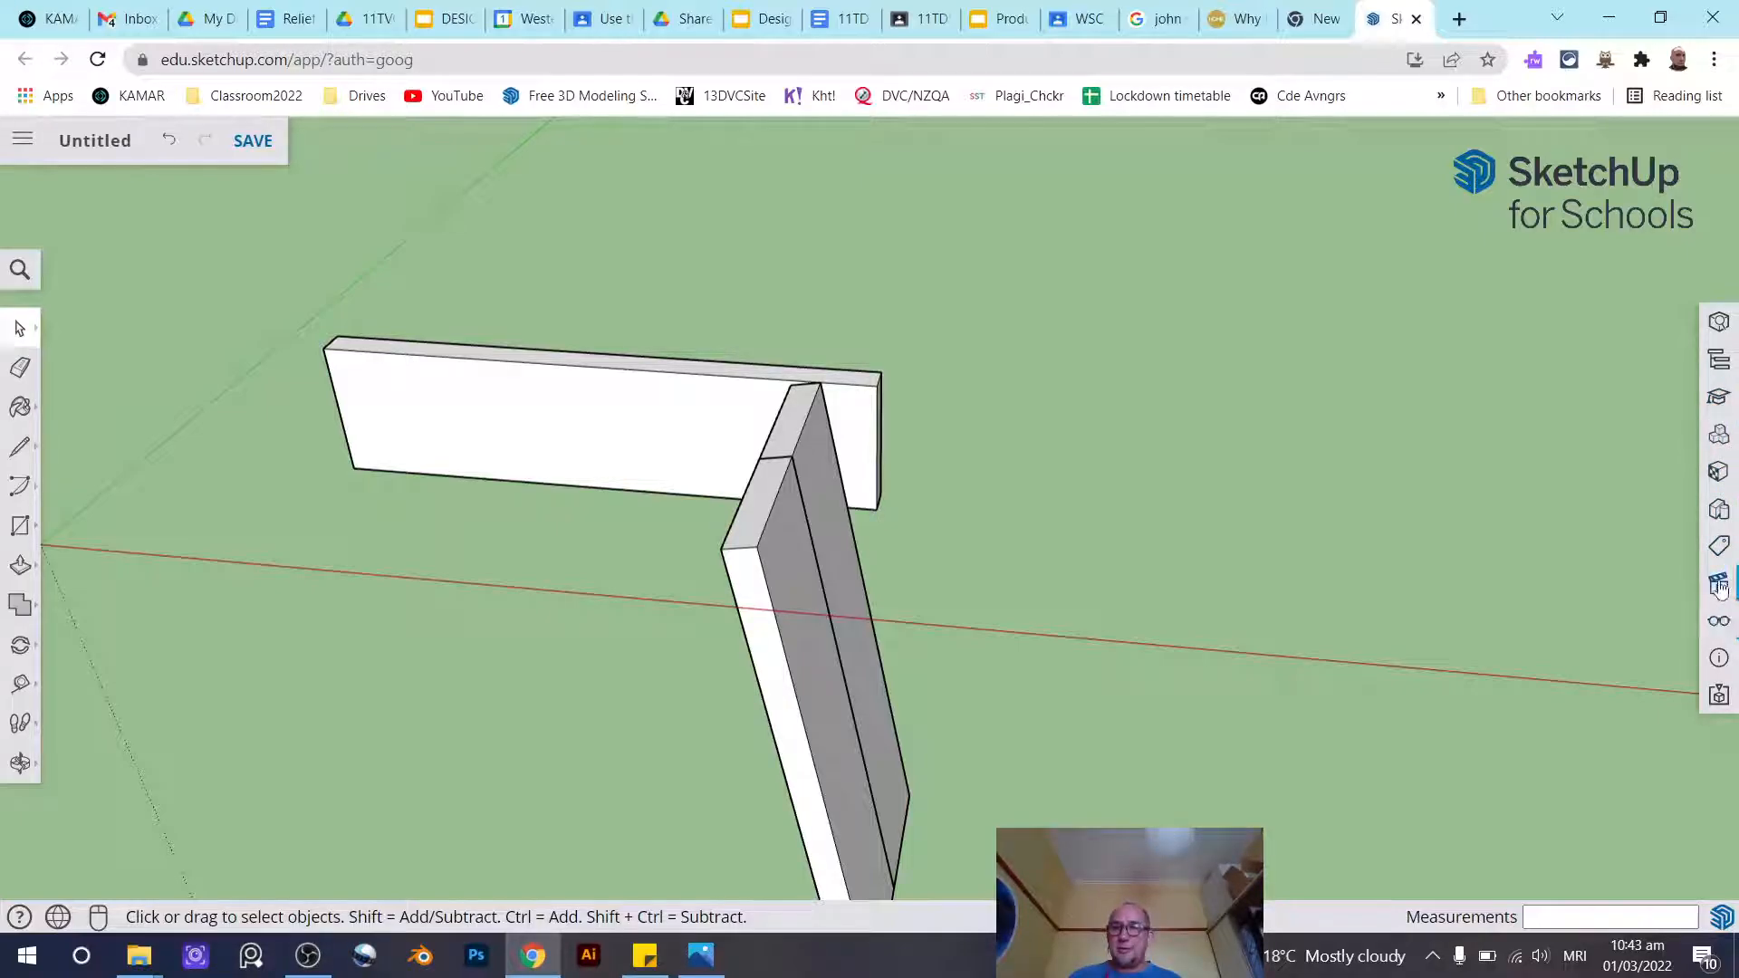
Look through the Display, Entity Info, Outliner, Instructor, Components, Materials, Styles, Tags, Model Info and Solid Inspector settings
{"action": "left_click", "coordinate": [1721, 623]}
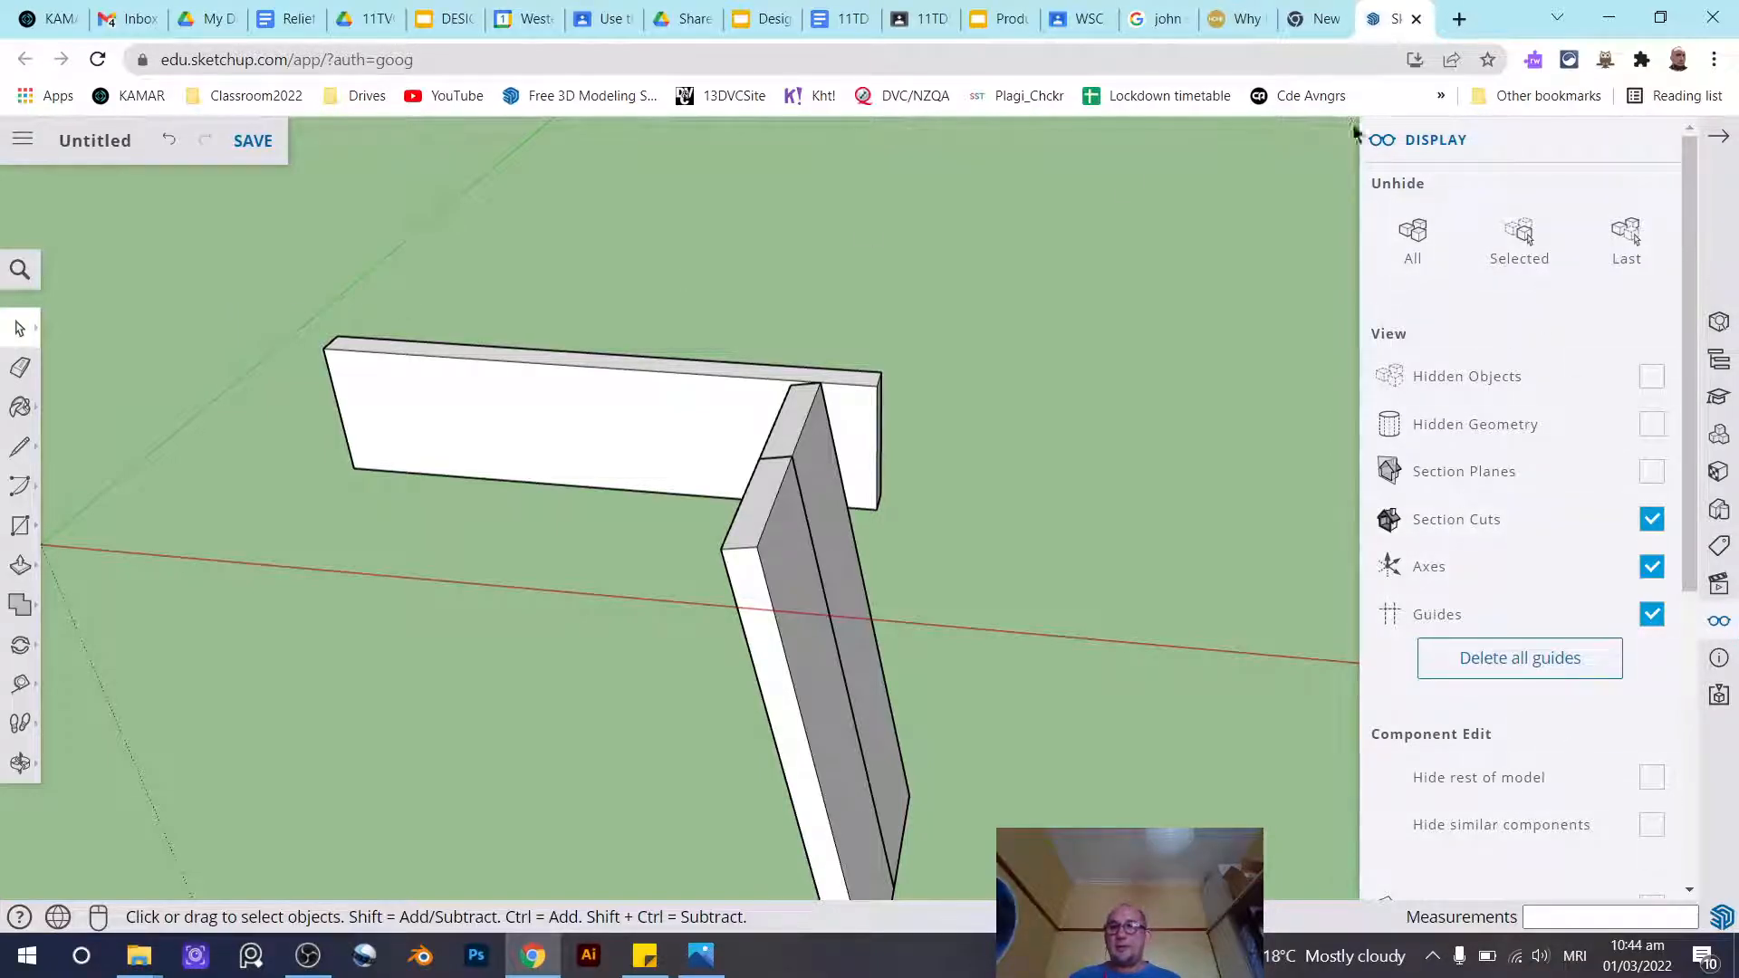
{"action": "left_click", "coordinate": [1719, 323]}
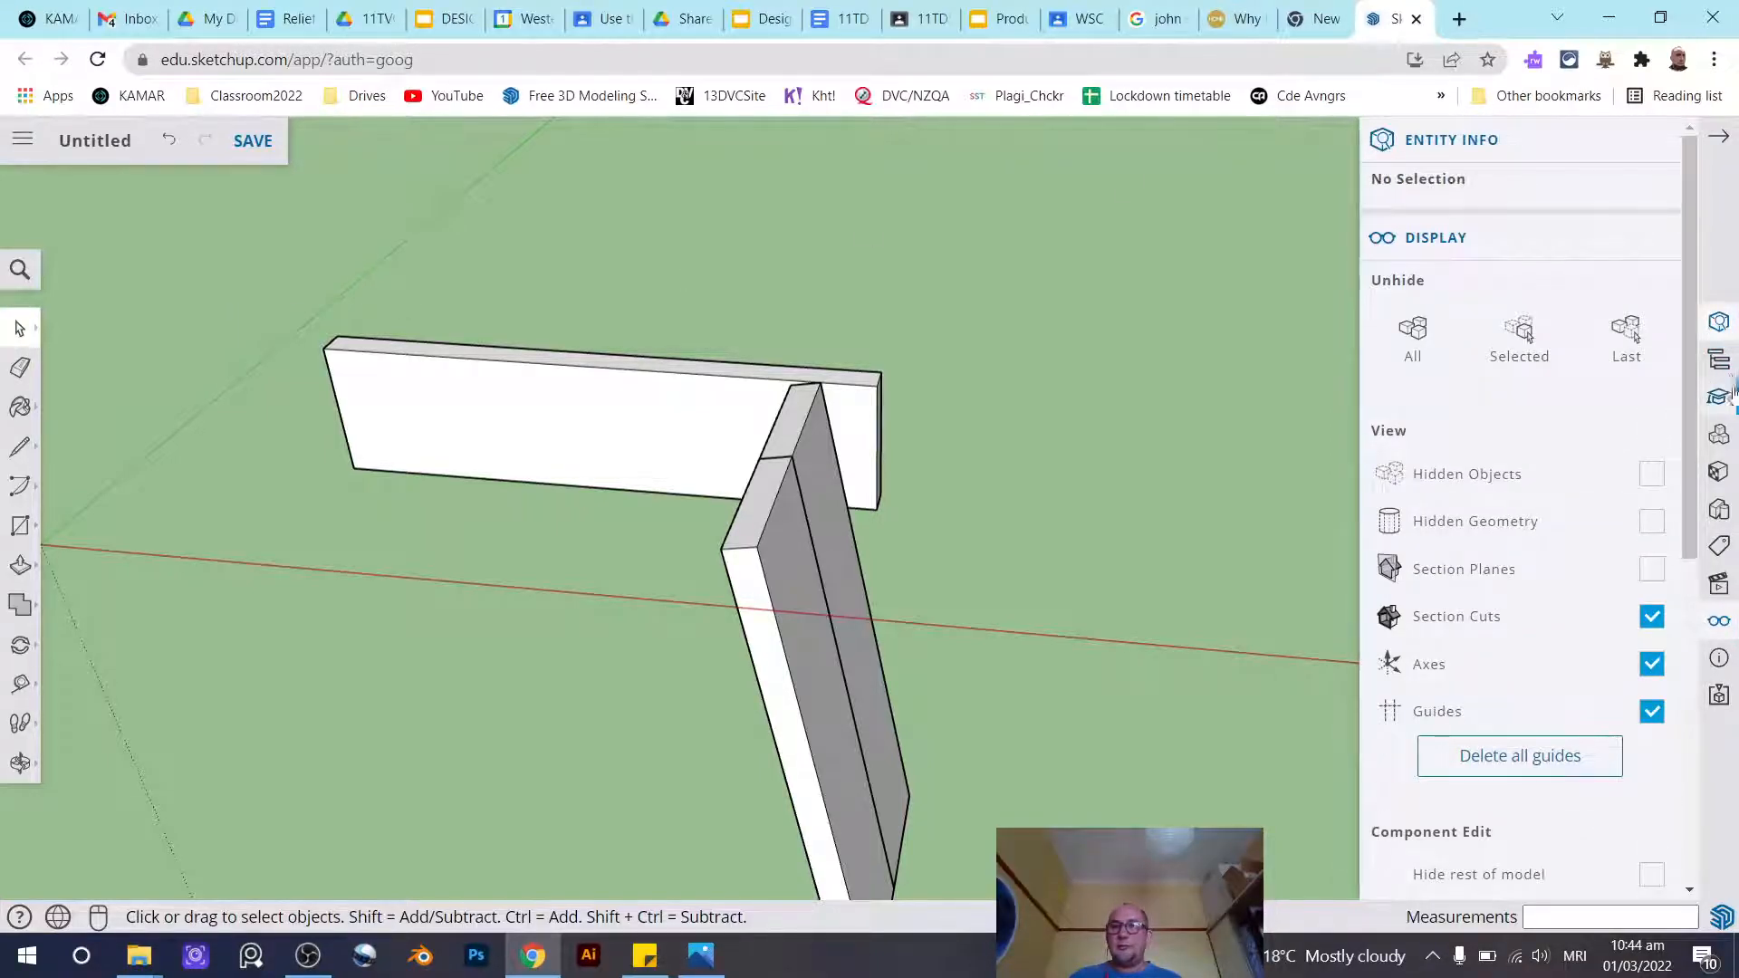
{"action": "left_click", "coordinate": [1719, 359]}
{"action": "left_click", "coordinate": [1719, 396]}
{"action": "left_click", "coordinate": [1719, 434]}
{"action": "left_click", "coordinate": [1719, 472]}
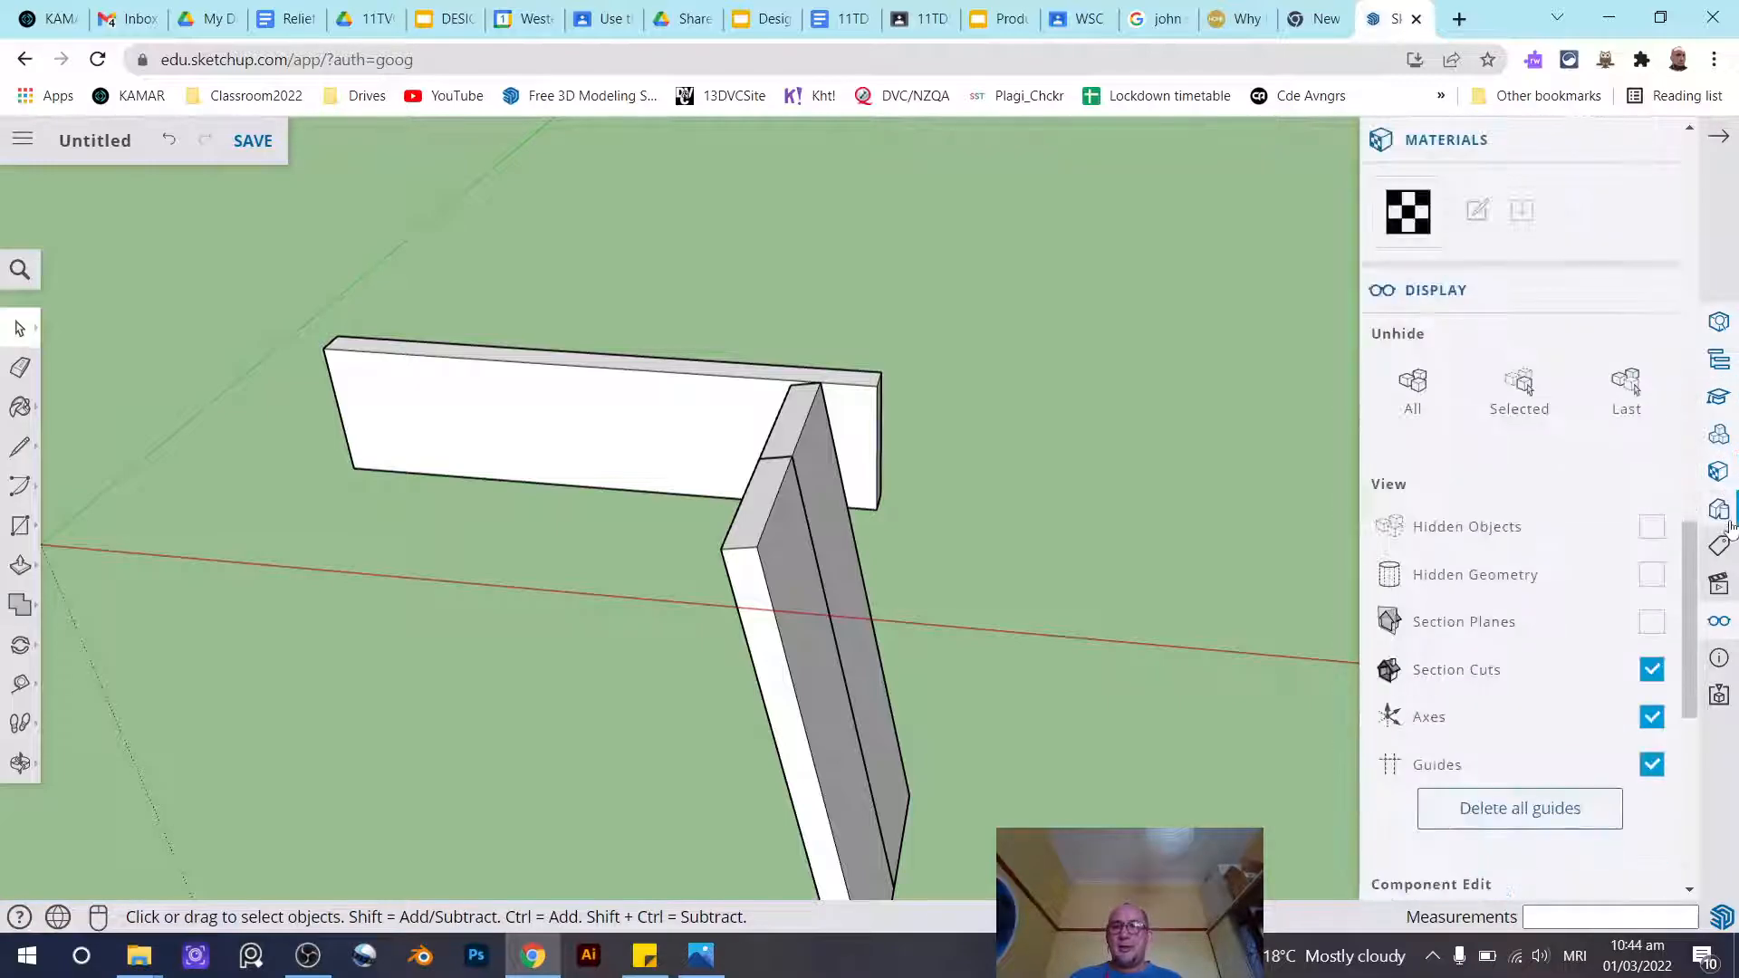
{"action": "left_click", "coordinate": [1719, 509]}
{"action": "left_click", "coordinate": [1719, 546]}
{"action": "left_click", "coordinate": [1719, 620]}
{"action": "left_click", "coordinate": [1719, 658]}
{"action": "left_click", "coordinate": [1719, 695]}
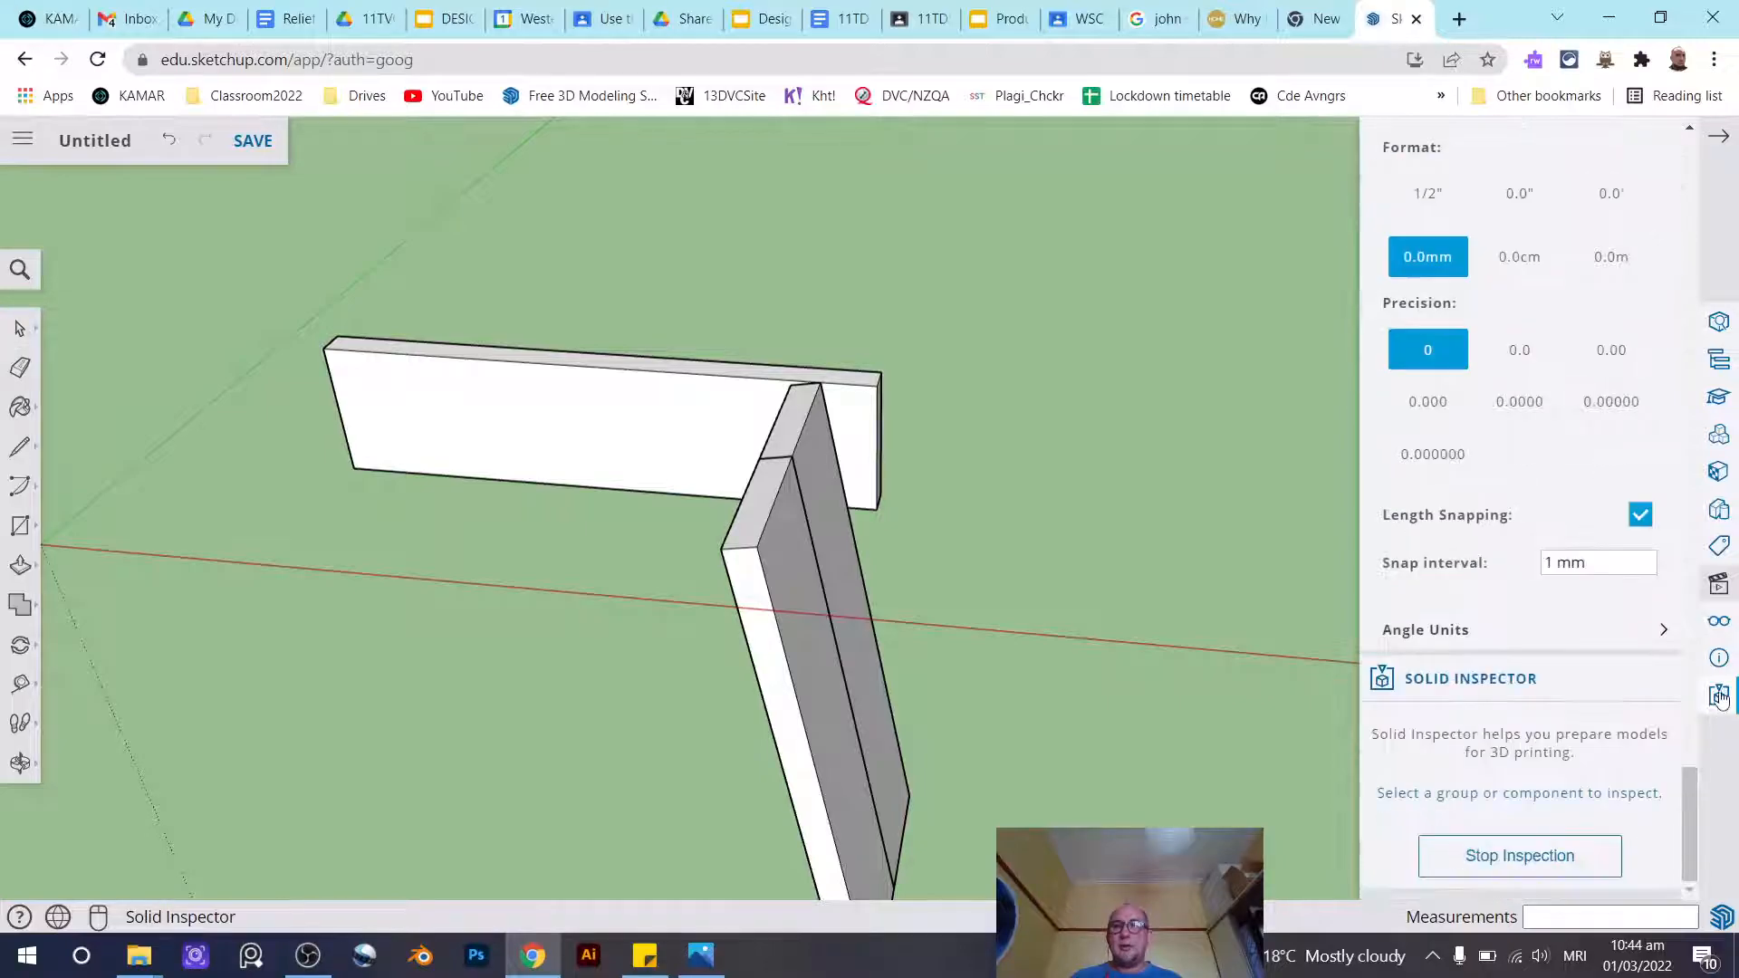
{"action": "scroll", "coordinate": [1332, 522], "scroll_direction": "up", "scroll_amount": 1}
{"action": "scroll", "coordinate": [1550, 498], "scroll_direction": "up", "scroll_amount": 20}
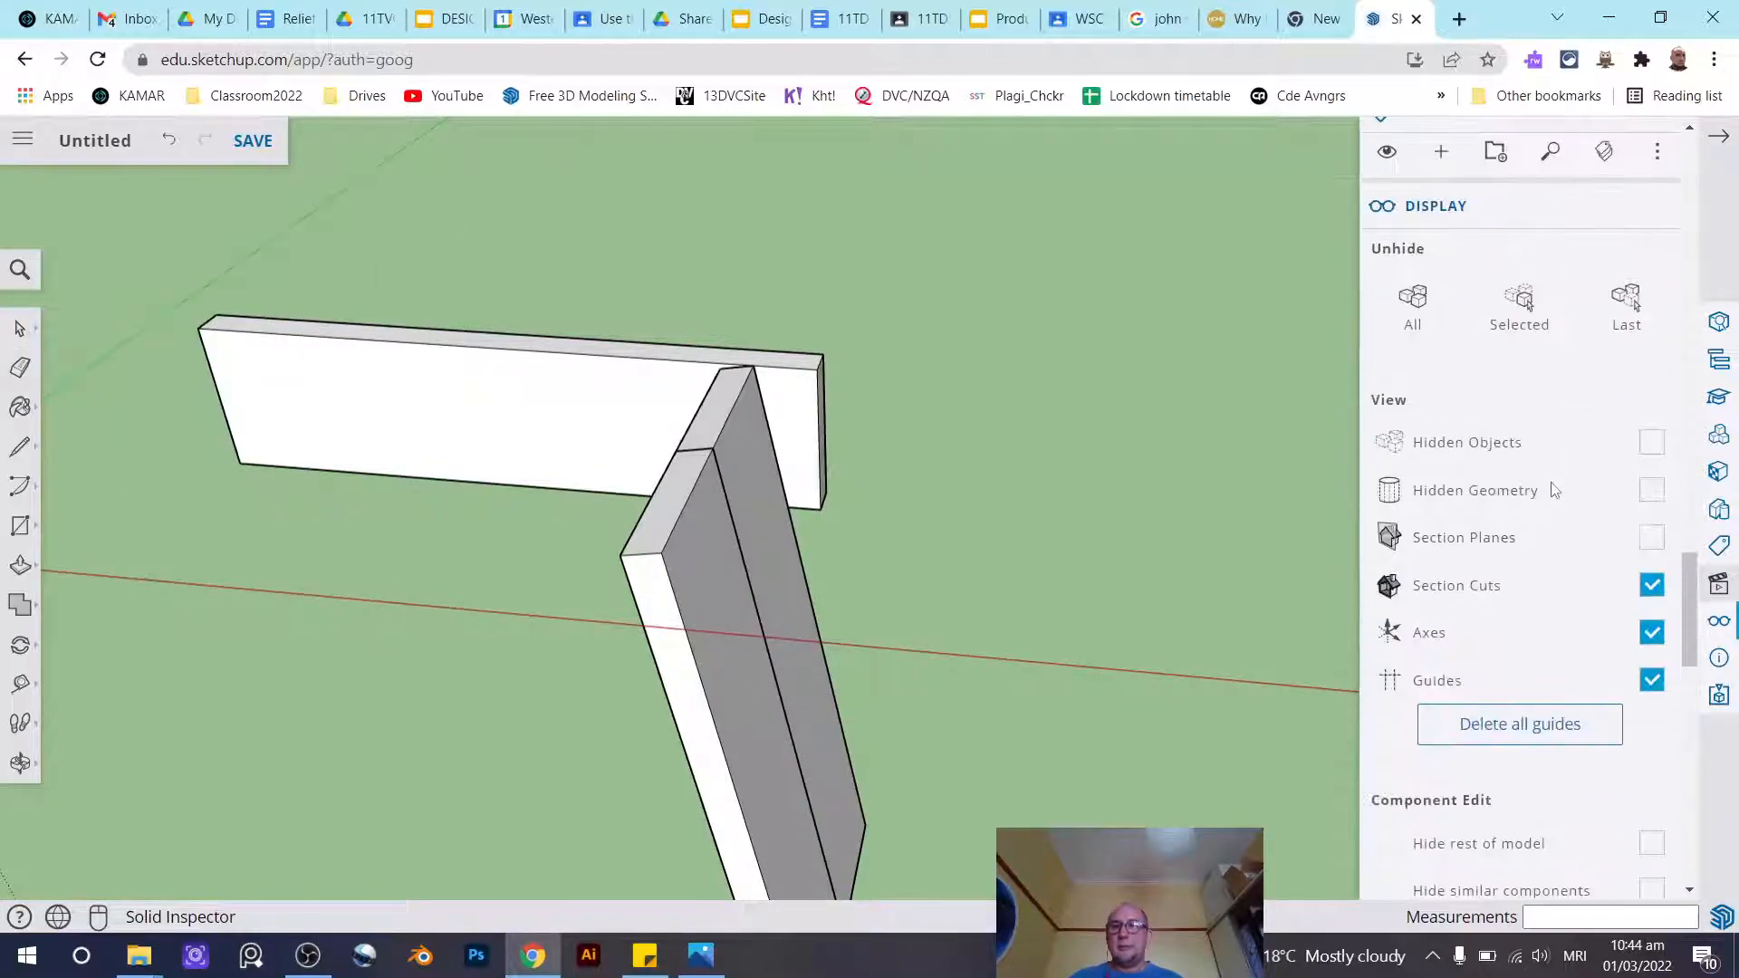
{"action": "scroll", "coordinate": [1661, 252], "scroll_direction": "up", "scroll_amount": 15}
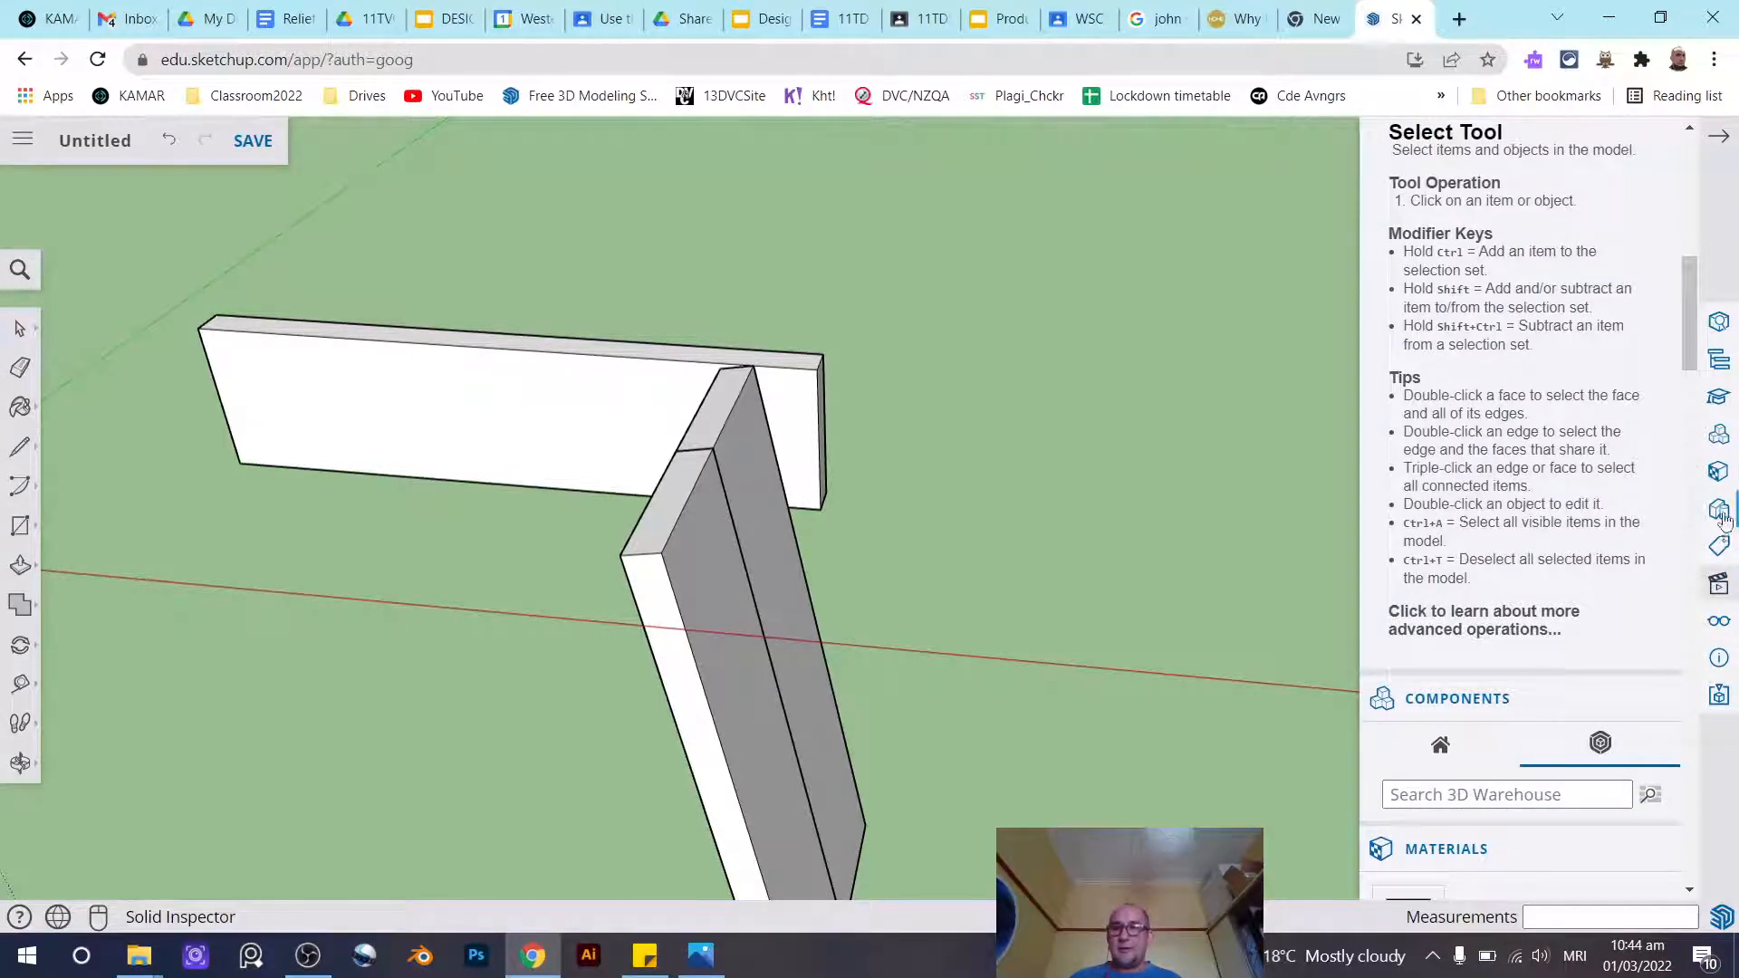
Unhide all hidden parts of the stool and view it from the side with the splayed leg
{"action": "left_click", "coordinate": [1719, 625]}
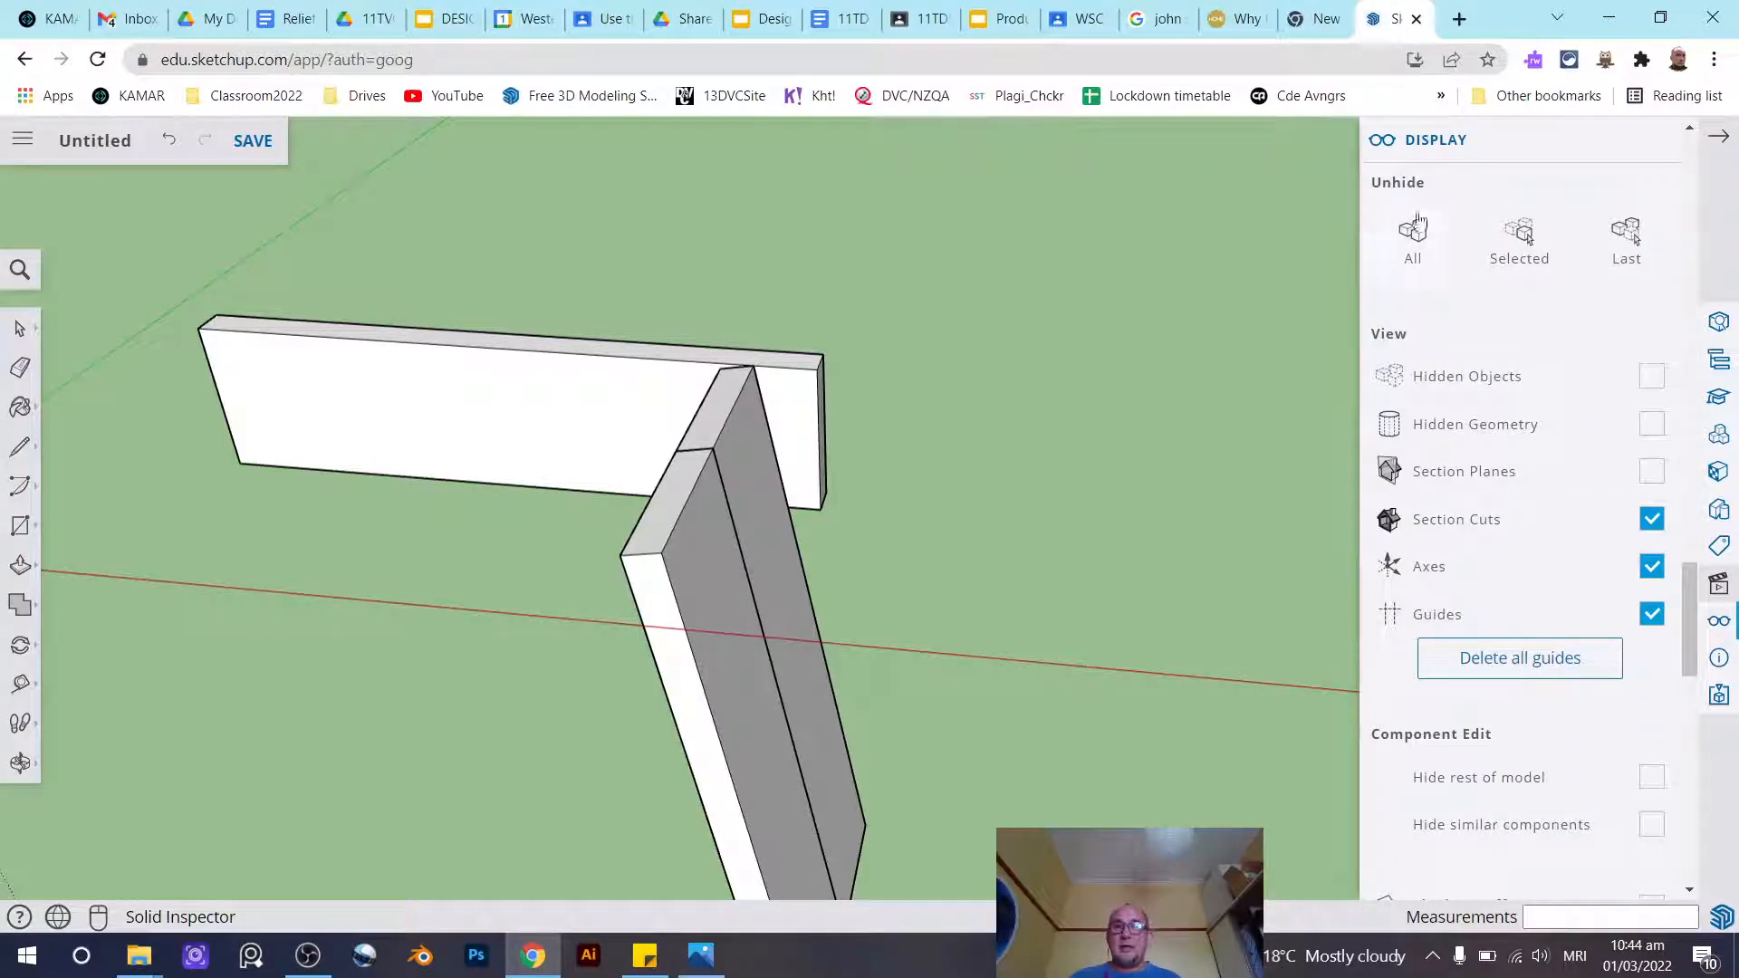
{"action": "left_click", "coordinate": [1415, 242]}
{"action": "middle_click_drag", "start_coordinate": [797, 475], "coordinate": [835, 421]}
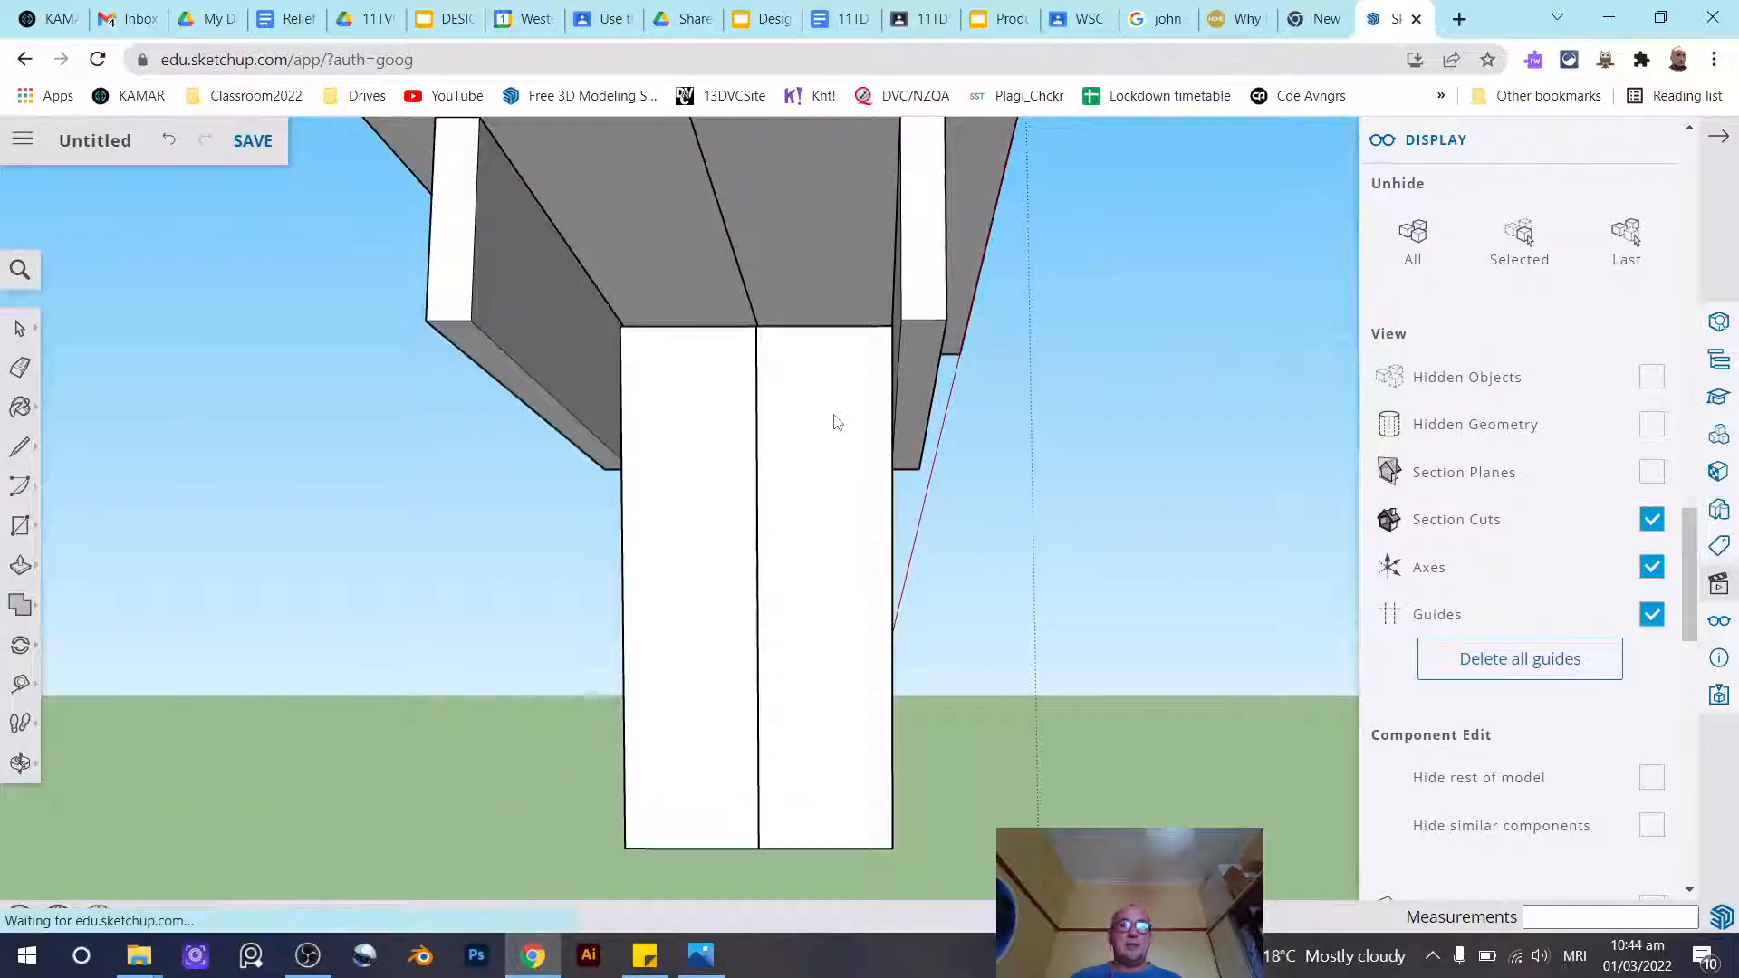
{"action": "scroll", "coordinate": [772, 402], "scroll_direction": "down", "scroll_amount": 5}
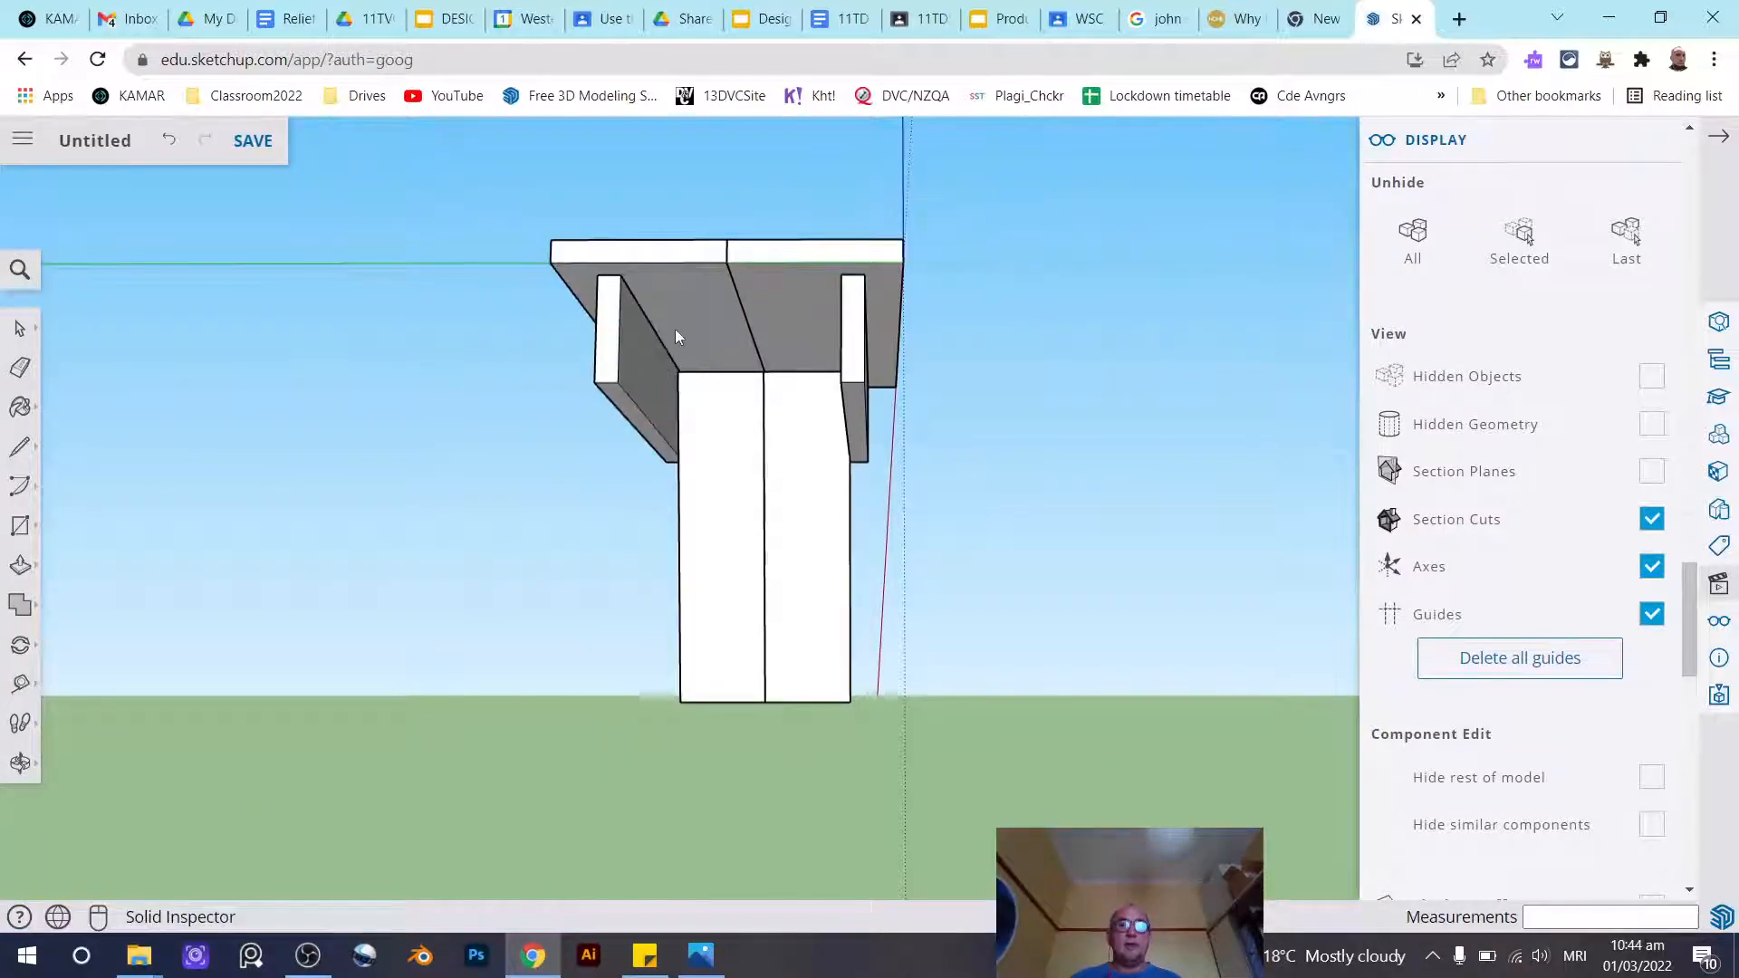
{"action": "middle_click_drag", "start_coordinate": [936, 334], "coordinate": [507, 507]}
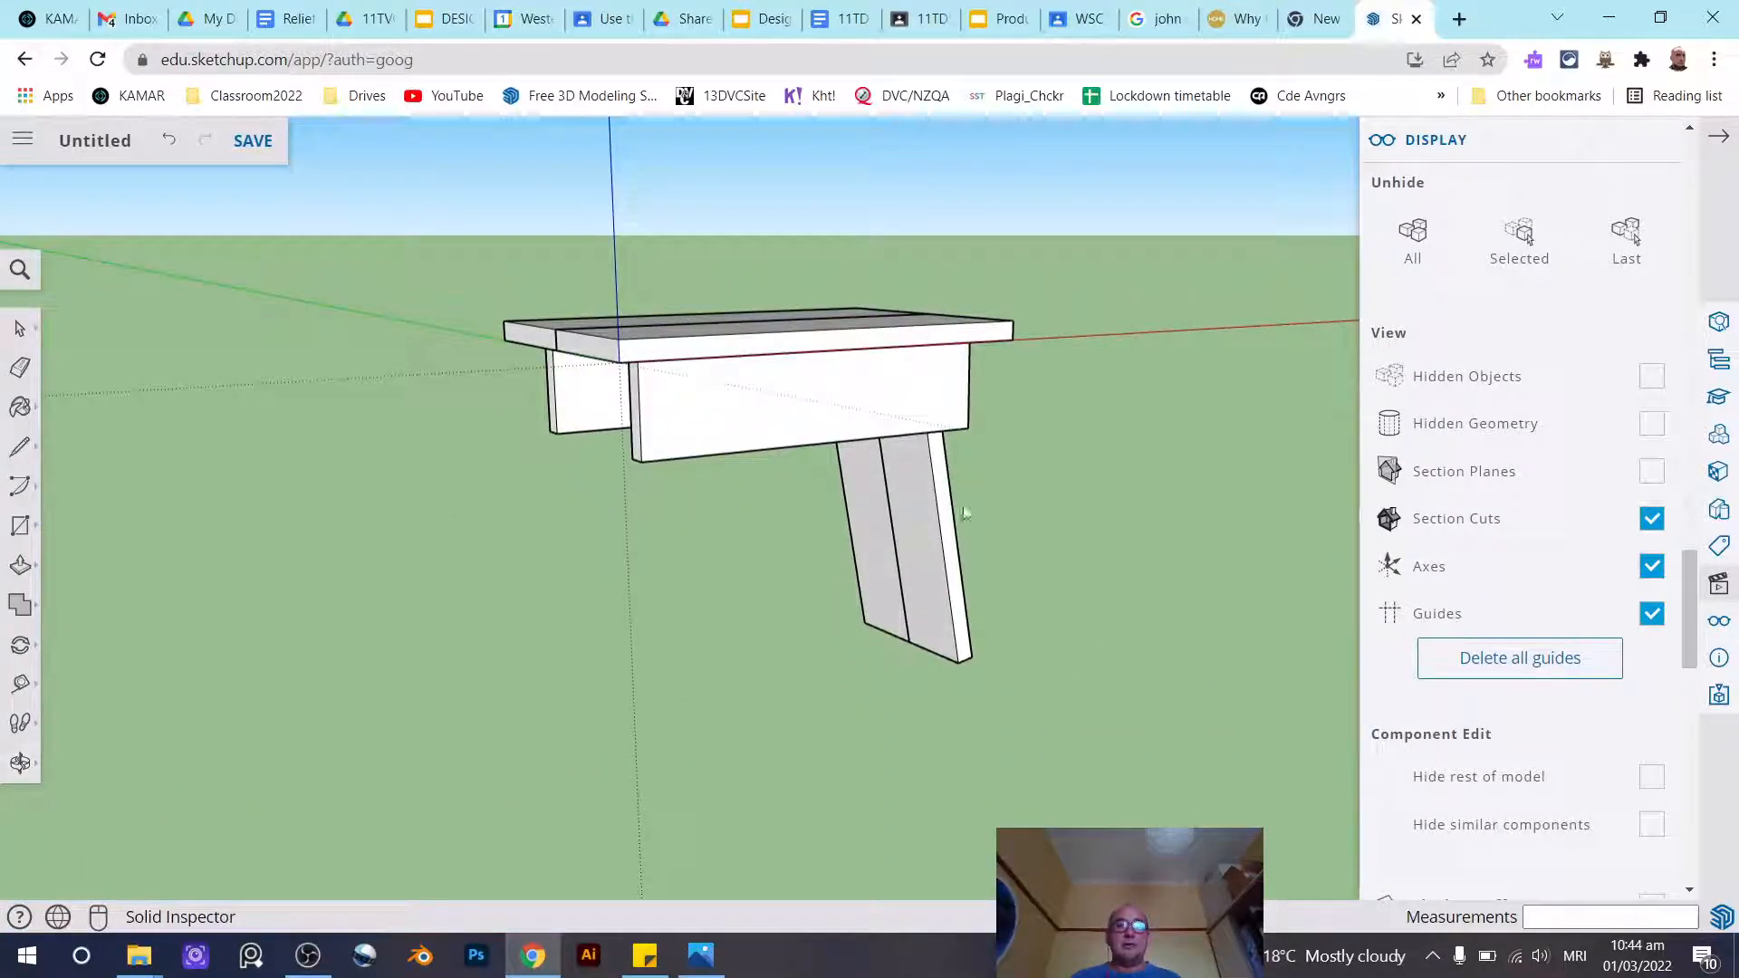
Rotate a copy of the leg group 180 degrees about the midpoint of the stool top's centre seam, starting from the red axis
{"action": "key", "text": "space"}
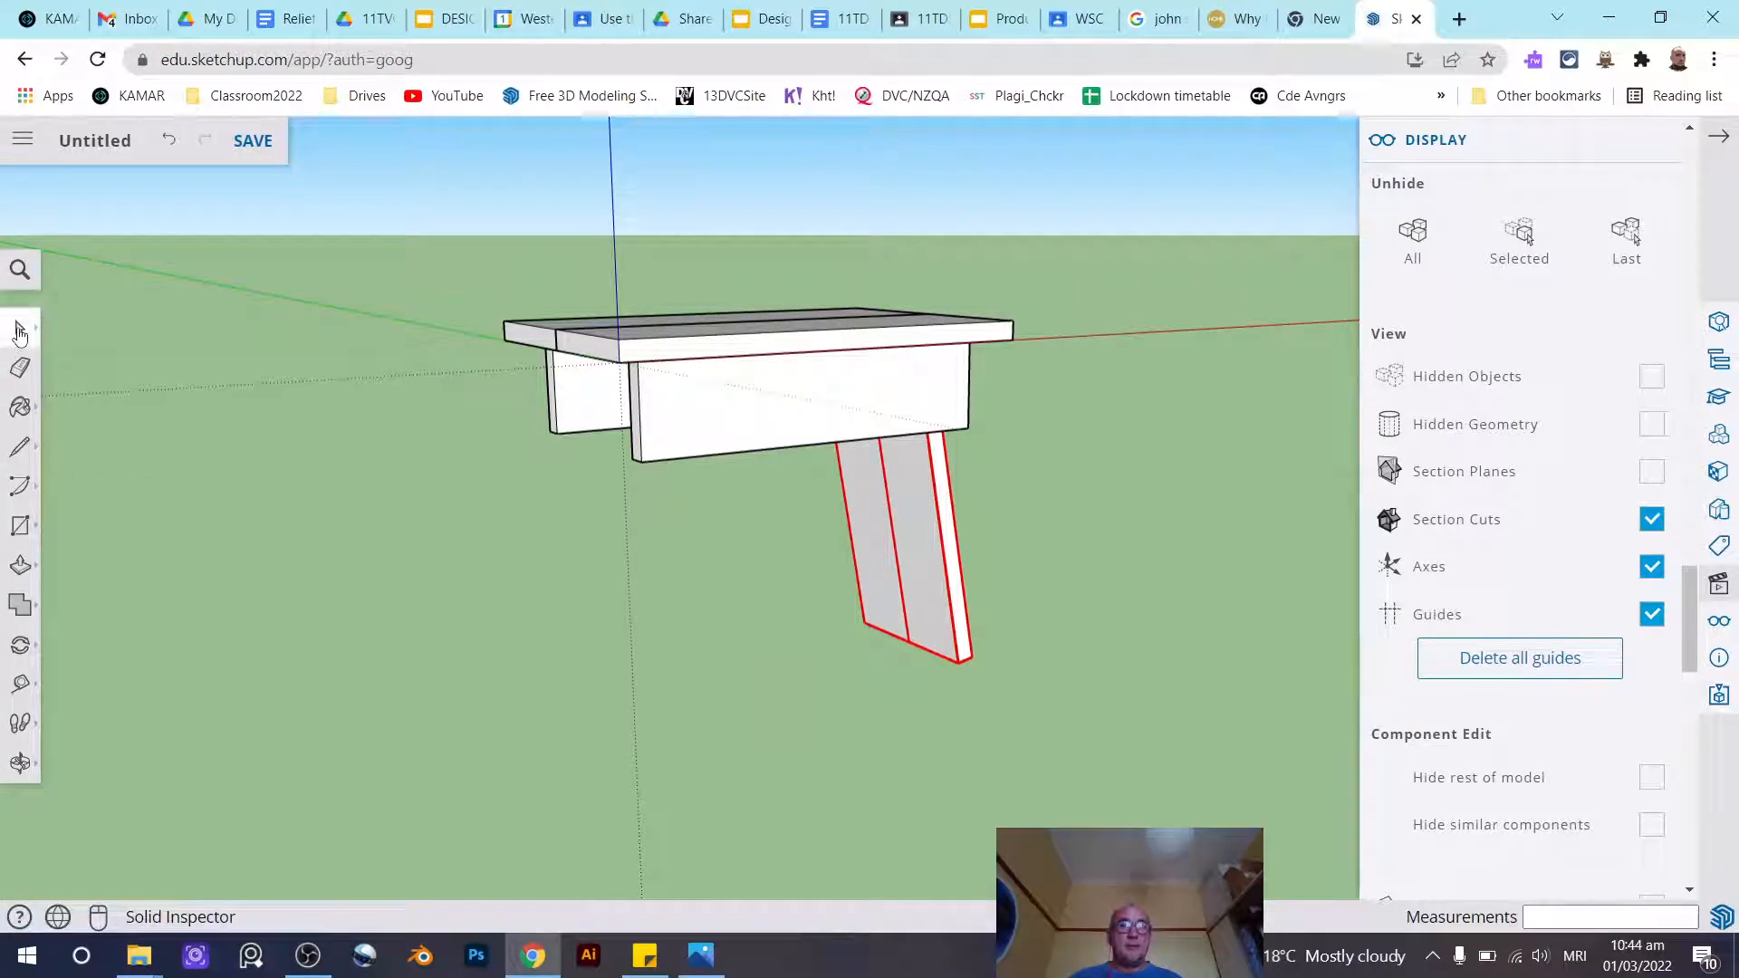
{"action": "left_click", "coordinate": [895, 566]}
{"action": "middle_click_drag", "start_coordinate": [978, 431], "coordinate": [905, 607]}
{"action": "left_click", "coordinate": [20, 645]}
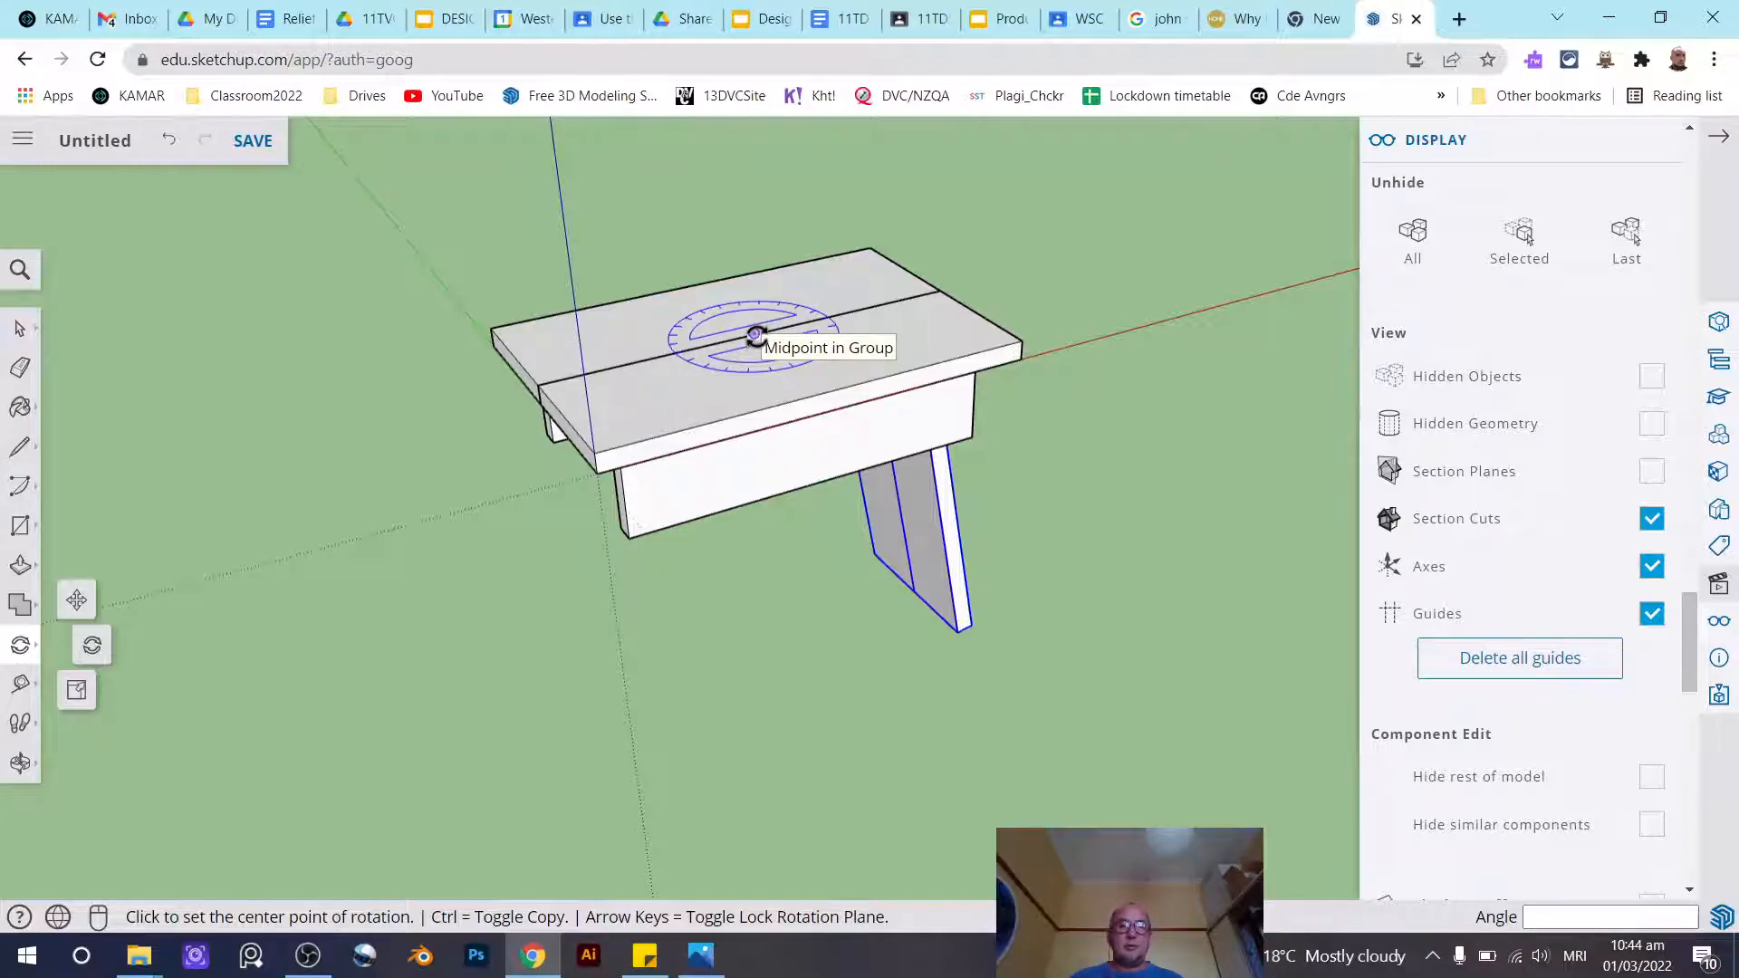
{"action": "left_click", "coordinate": [754, 334]}
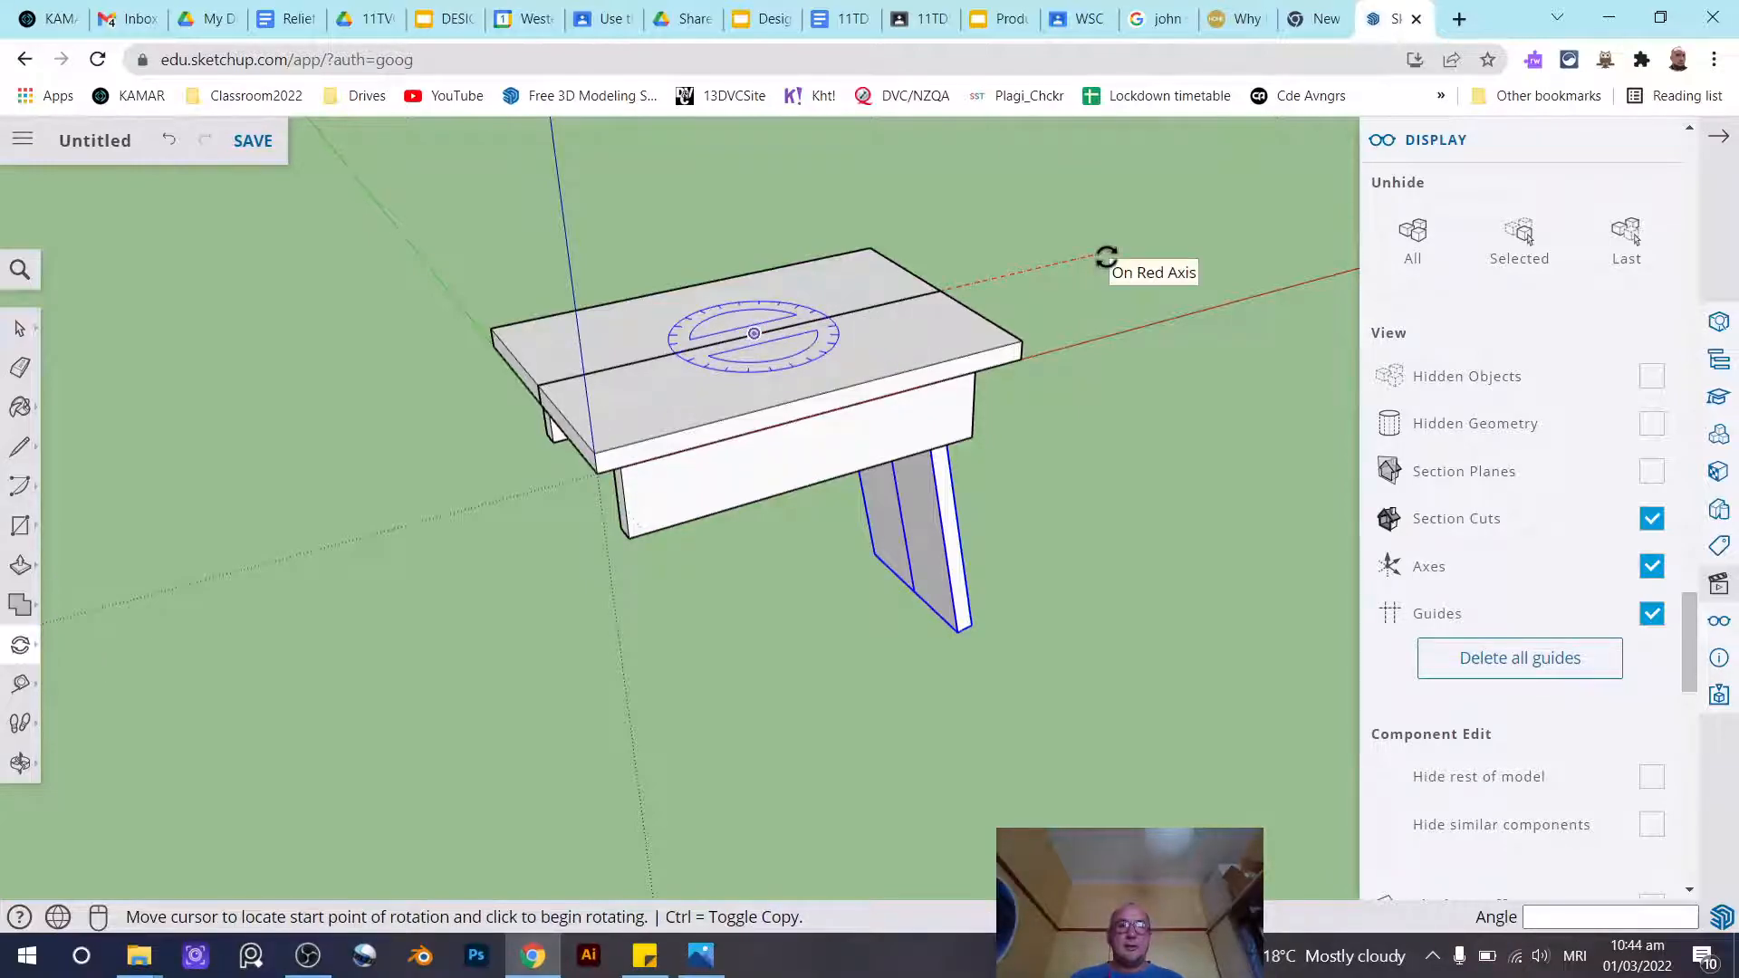
{"action": "left_click", "coordinate": [1107, 257]}
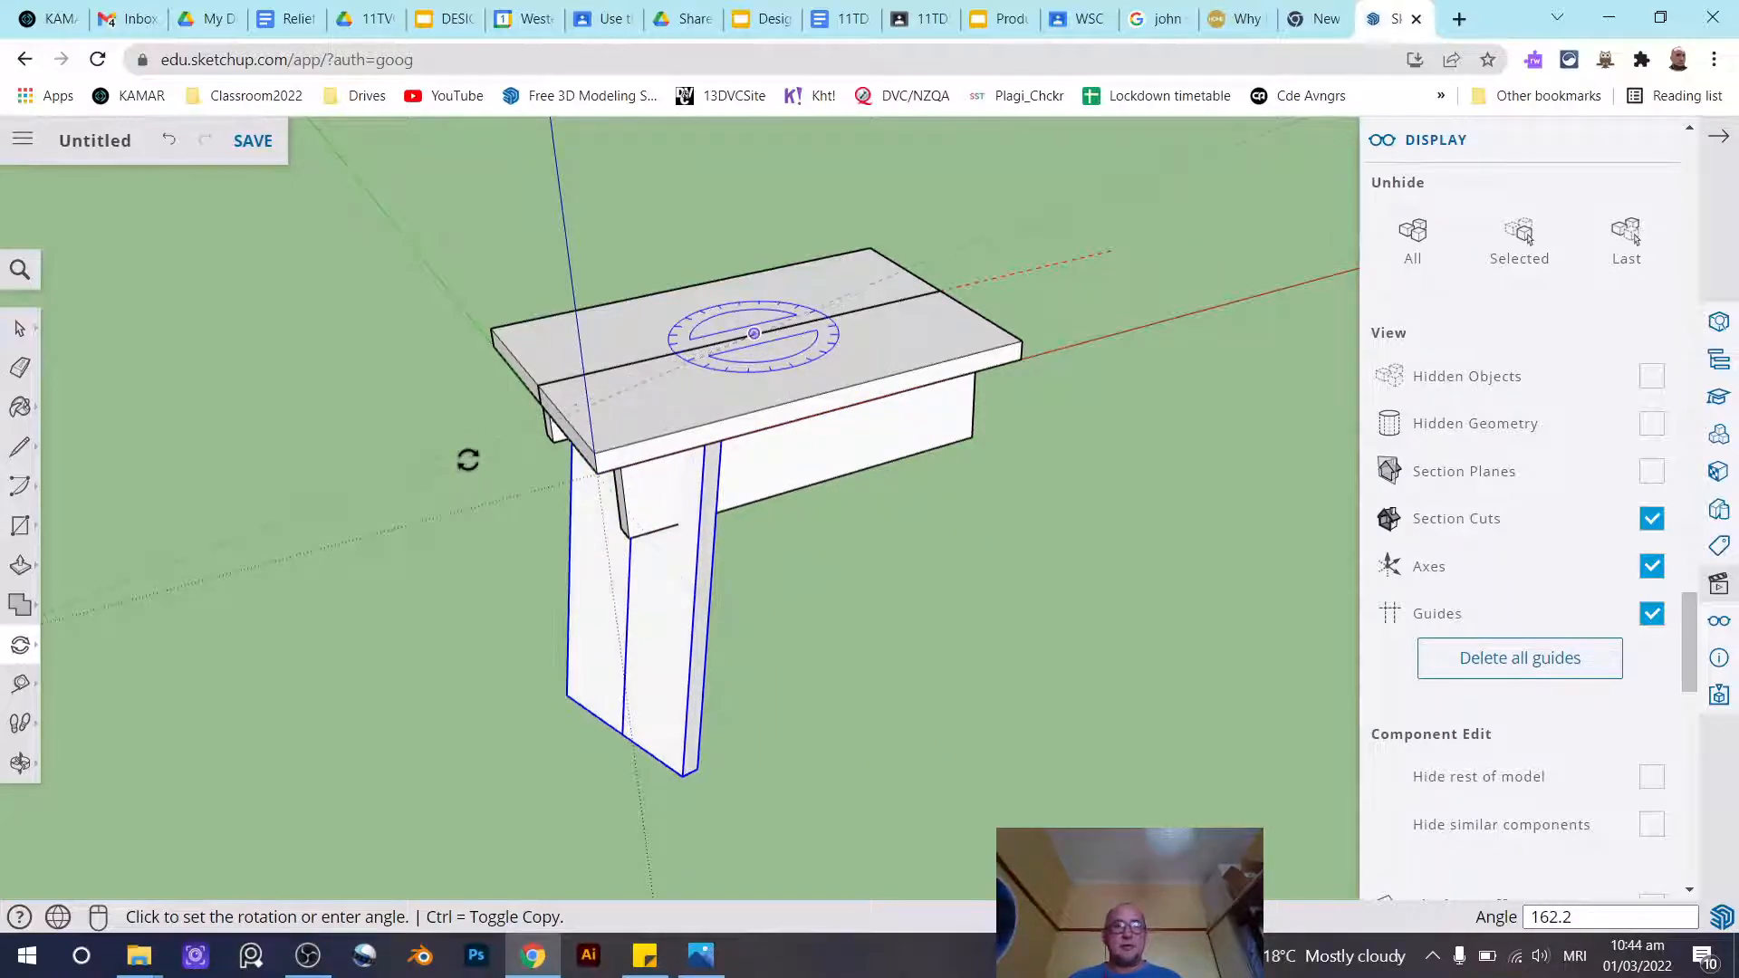
{"action": "key", "text": "ctrl"}
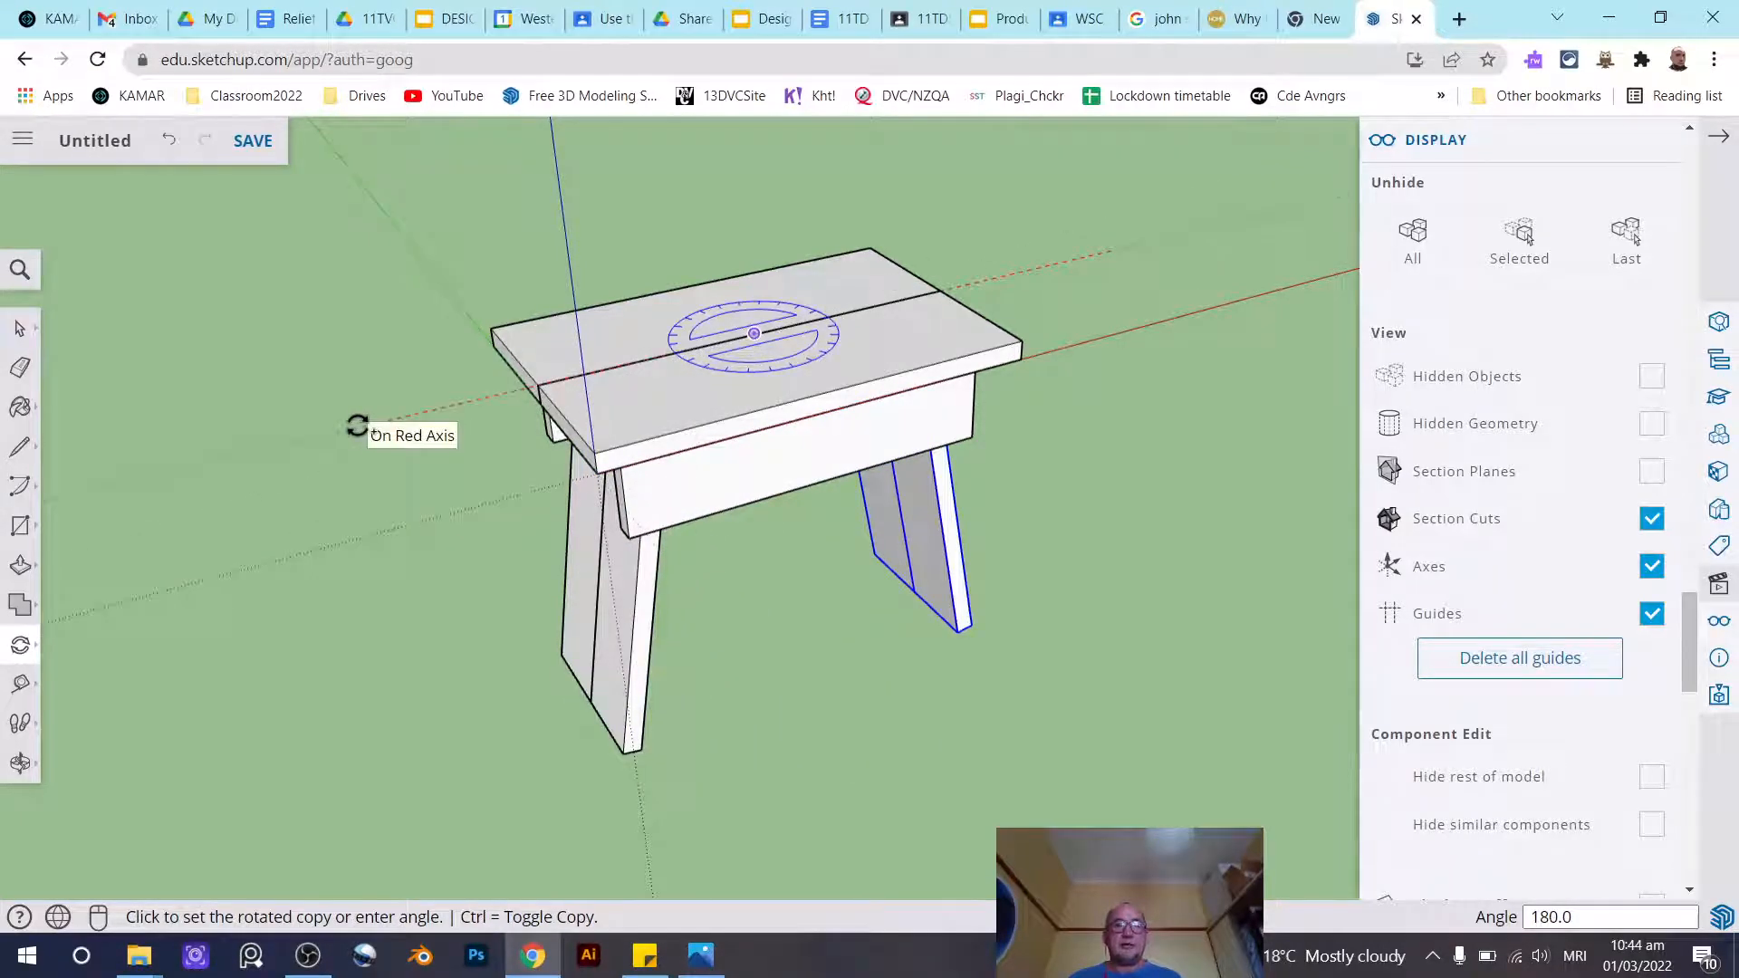
{"action": "left_click", "coordinate": [358, 426]}
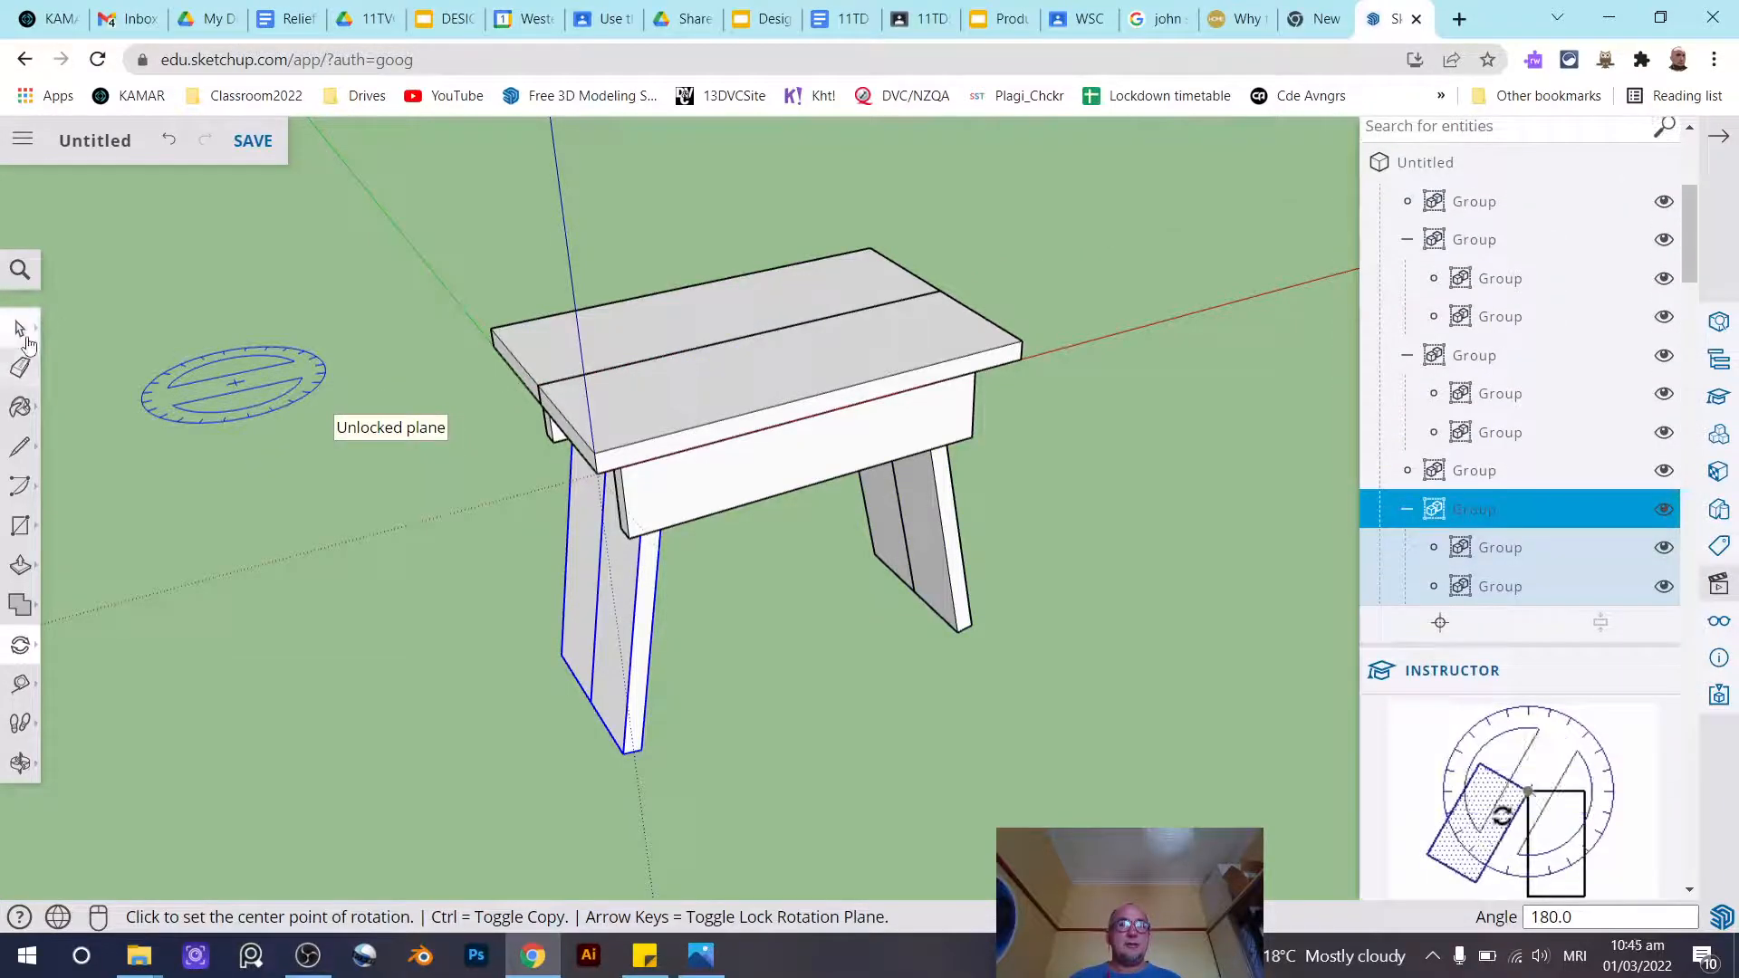
{"action": "key", "text": "space"}
Select the top, both aprons and both leg groups and make them into a single group
{"action": "scroll", "coordinate": [1067, 427], "scroll_direction": "down", "scroll_amount": 3}
{"action": "middle_click_drag", "start_coordinate": [1024, 477], "coordinate": [809, 471]}
{"action": "scroll", "coordinate": [809, 471], "scroll_direction": "down", "scroll_amount": 3}
{"action": "scroll", "coordinate": [986, 454], "scroll_direction": "up", "scroll_amount": 3}
{"action": "mouse_move", "coordinate": [986, 454]}
{"action": "middle_mouse_down"}
{"action": "mouse_move", "coordinate": [1027, 437]}
{"action": "mouse_move", "coordinate": [1006, 454]}
{"action": "middle_mouse_up"}
{"action": "middle_click_drag", "start_coordinate": [888, 601], "coordinate": [587, 561]}
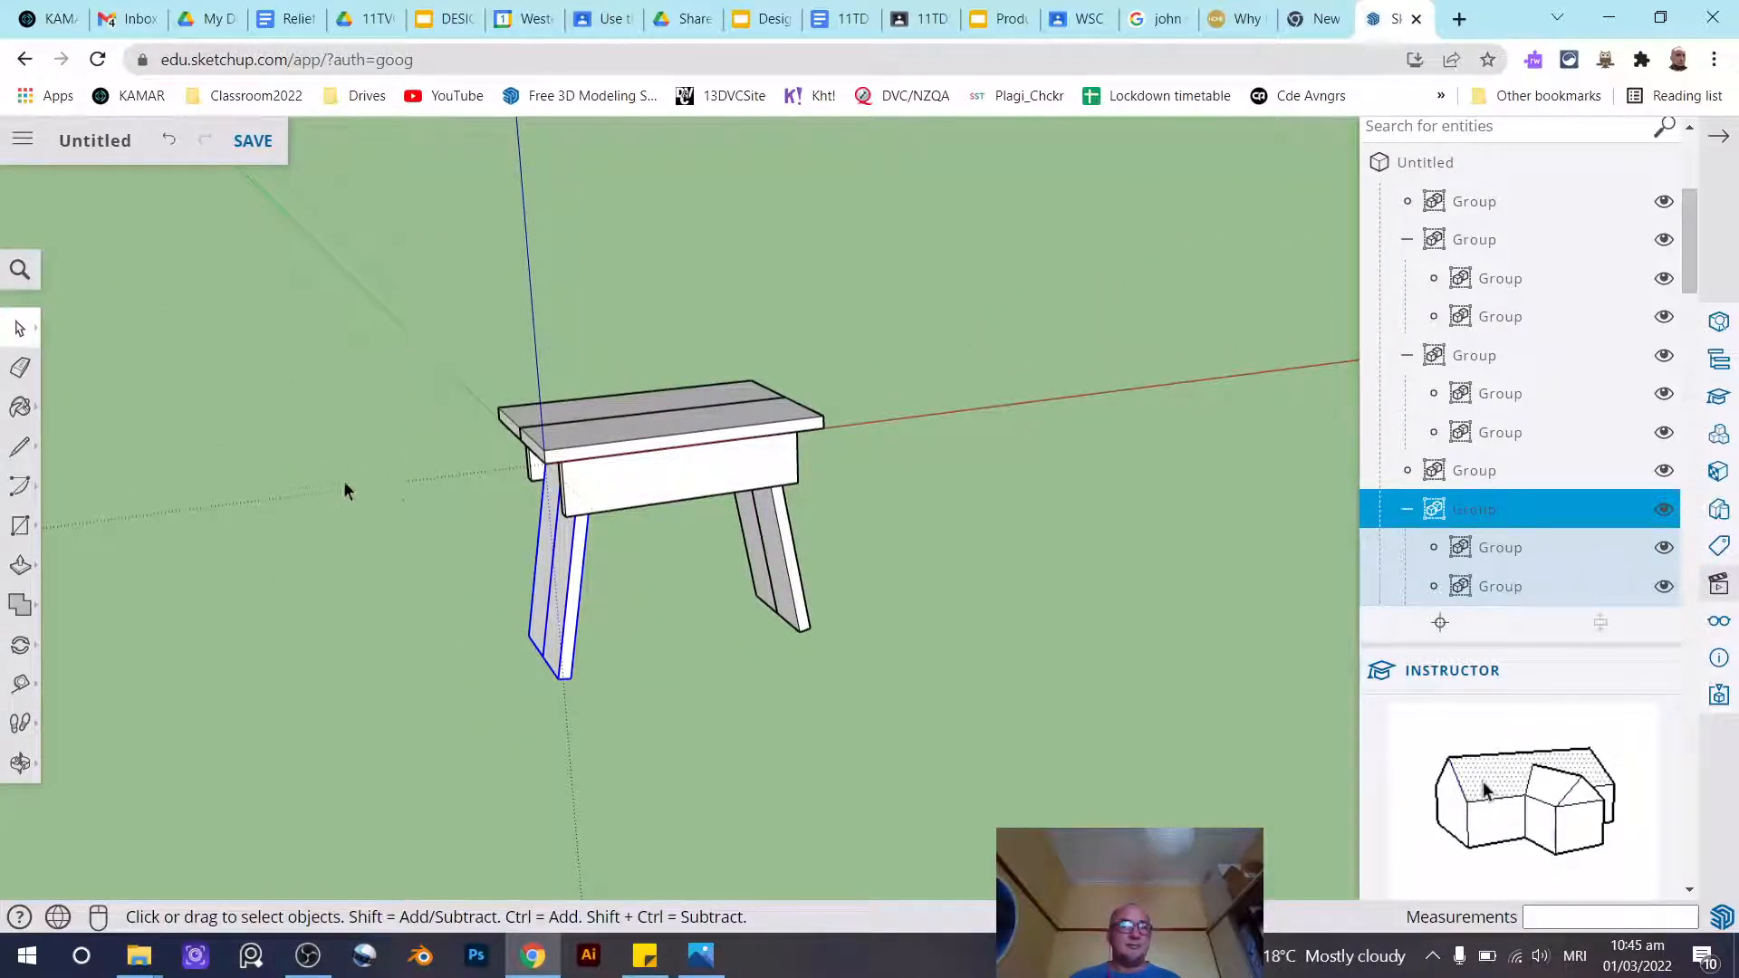
{"action": "left_click_drag", "start_coordinate": [249, 315], "coordinate": [1061, 811]}
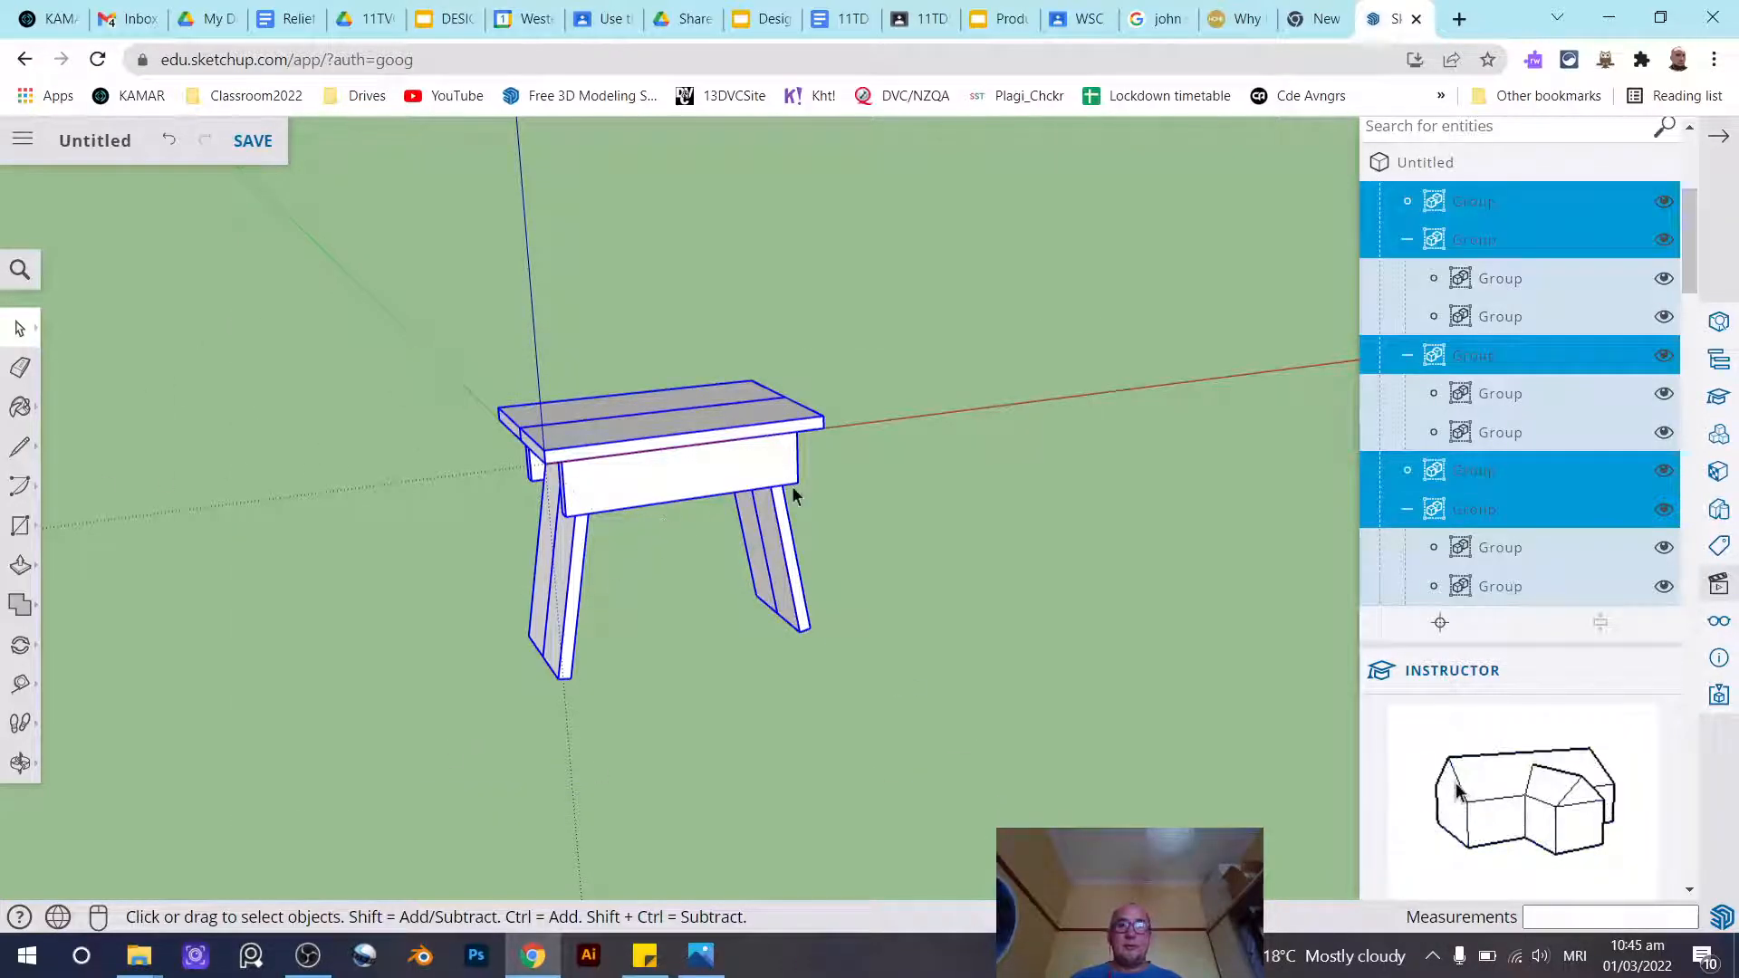
{"action": "left_click", "coordinate": [924, 372]}
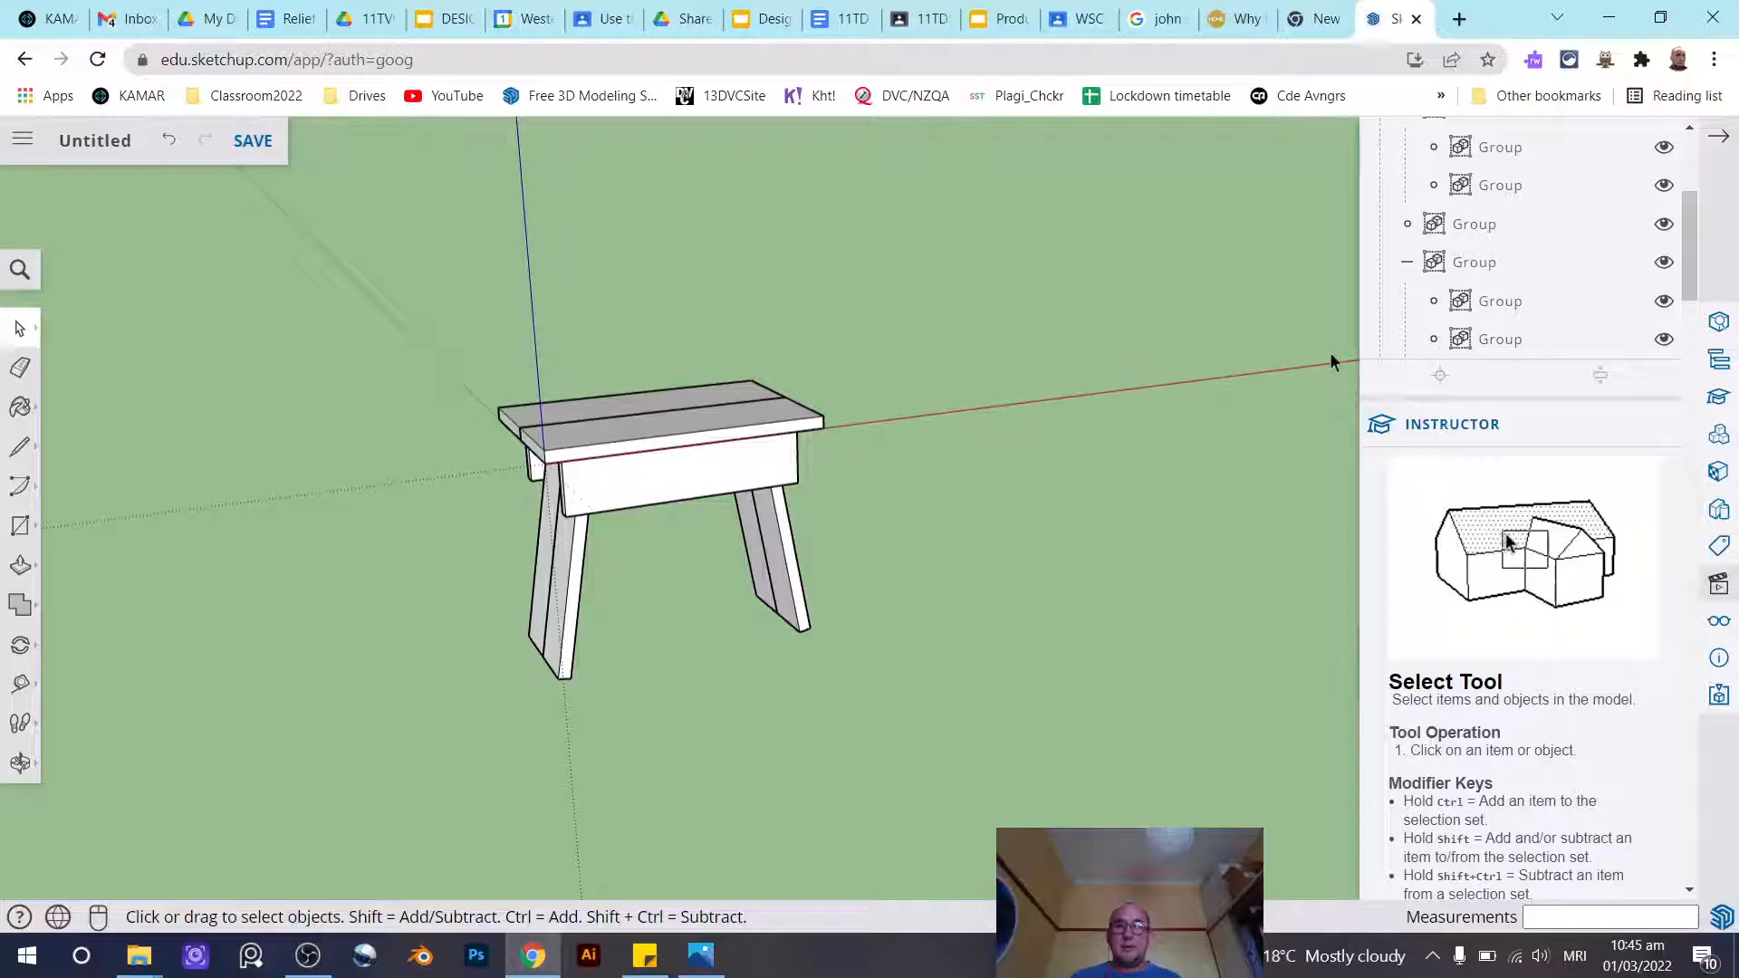
{"action": "scroll", "coordinate": [1558, 258], "scroll_direction": "up", "scroll_amount": 3}
{"action": "left_click", "coordinate": [1723, 136]}
{"action": "left_click_drag", "start_coordinate": [352, 328], "coordinate": [1059, 808]}
{"action": "right_click", "coordinate": [725, 486]}
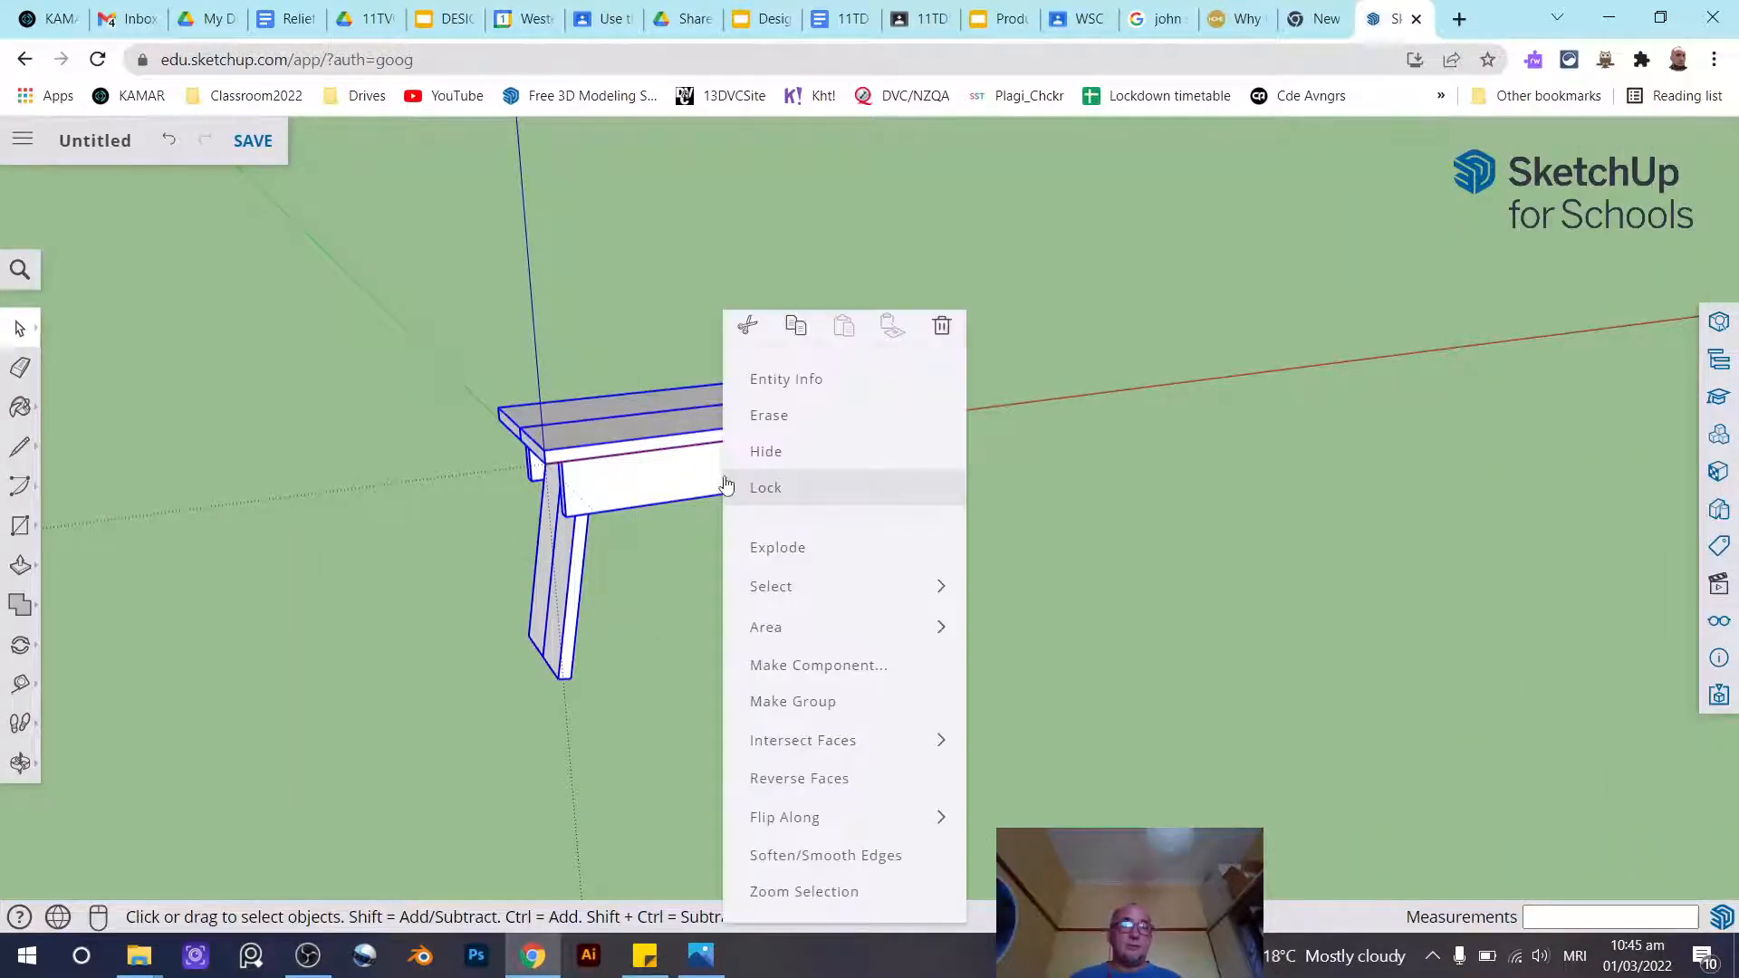
{"action": "left_click", "coordinate": [865, 711]}
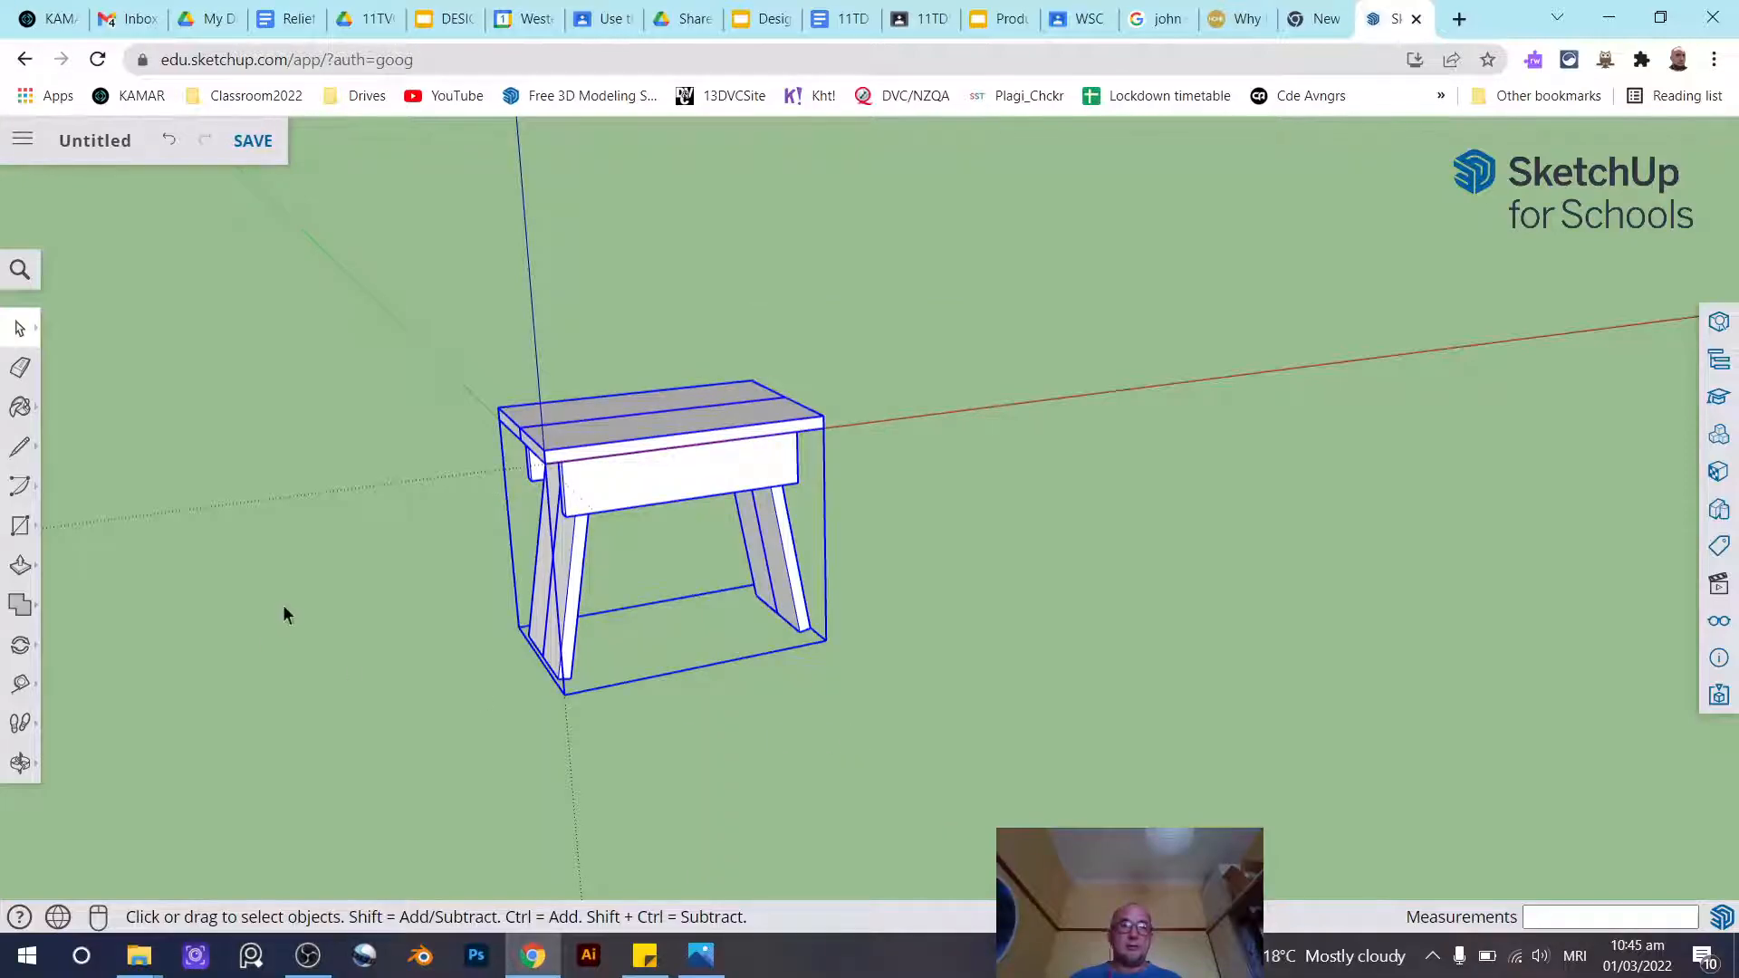
Move the whole stool group by the bottom corner of its nearest leg onto the origin, so the stool stands on the ground
{"action": "scroll", "coordinate": [355, 605], "scroll_direction": "up", "scroll_amount": 5}
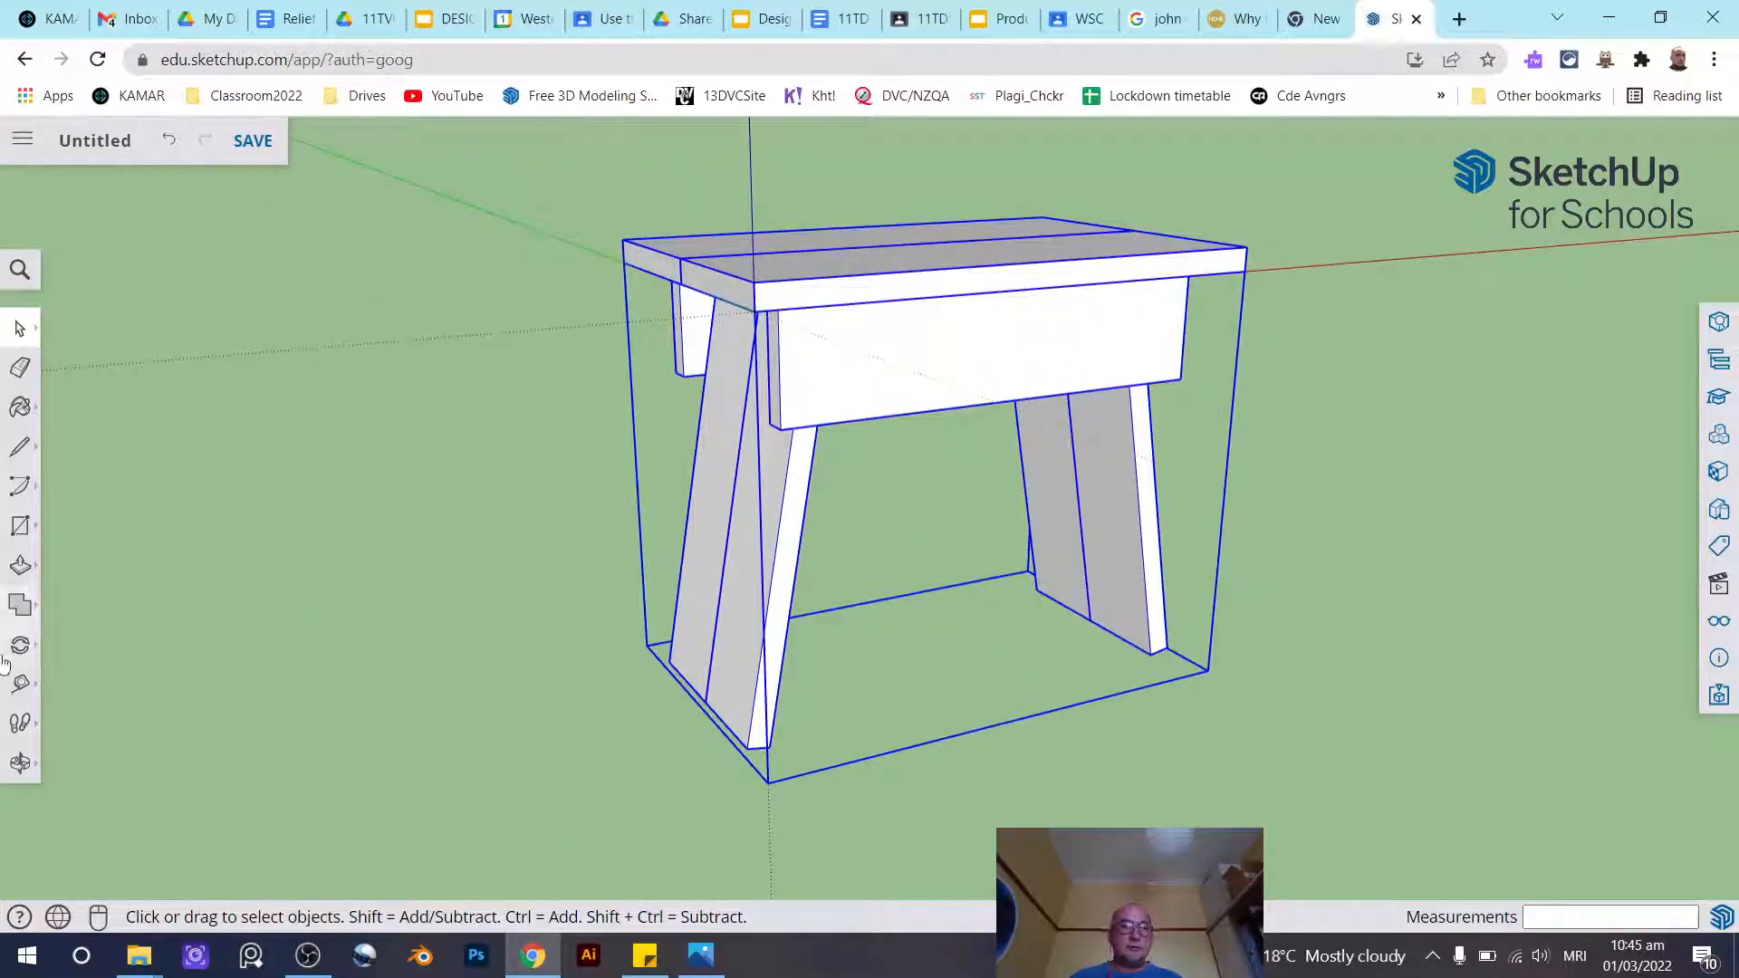
{"action": "left_click", "coordinate": [20, 645]}
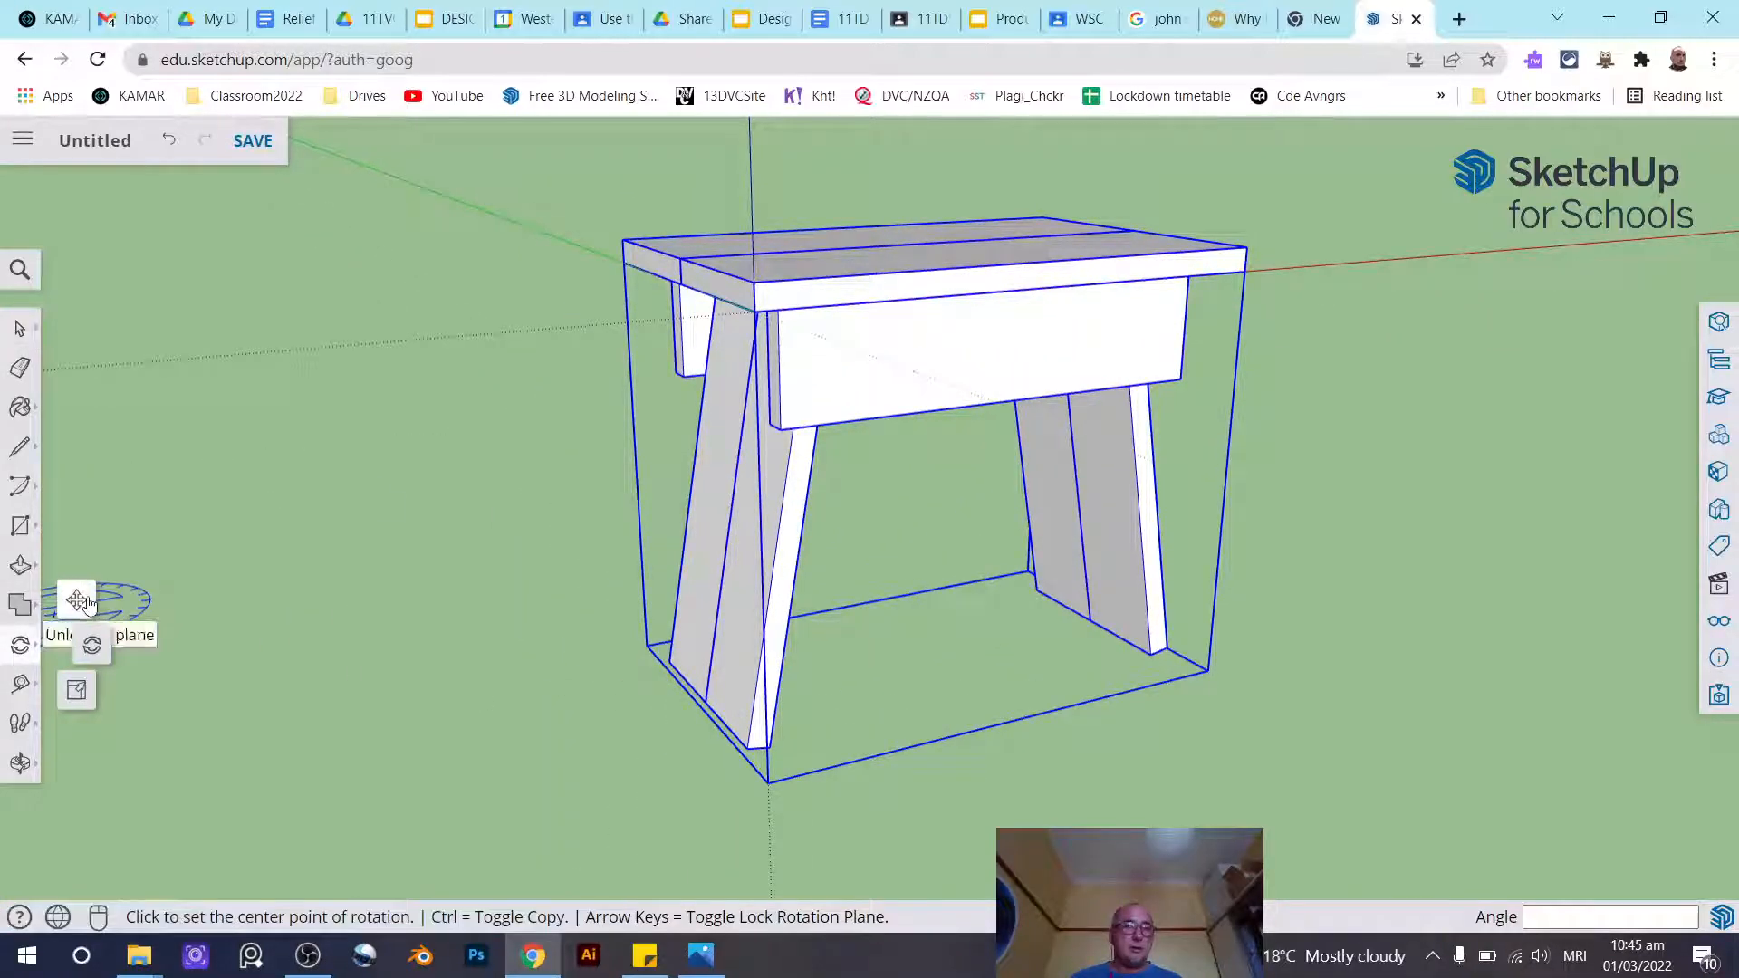
{"action": "left_click", "coordinate": [76, 600]}
{"action": "scroll", "coordinate": [766, 734], "scroll_direction": "up", "scroll_amount": 6}
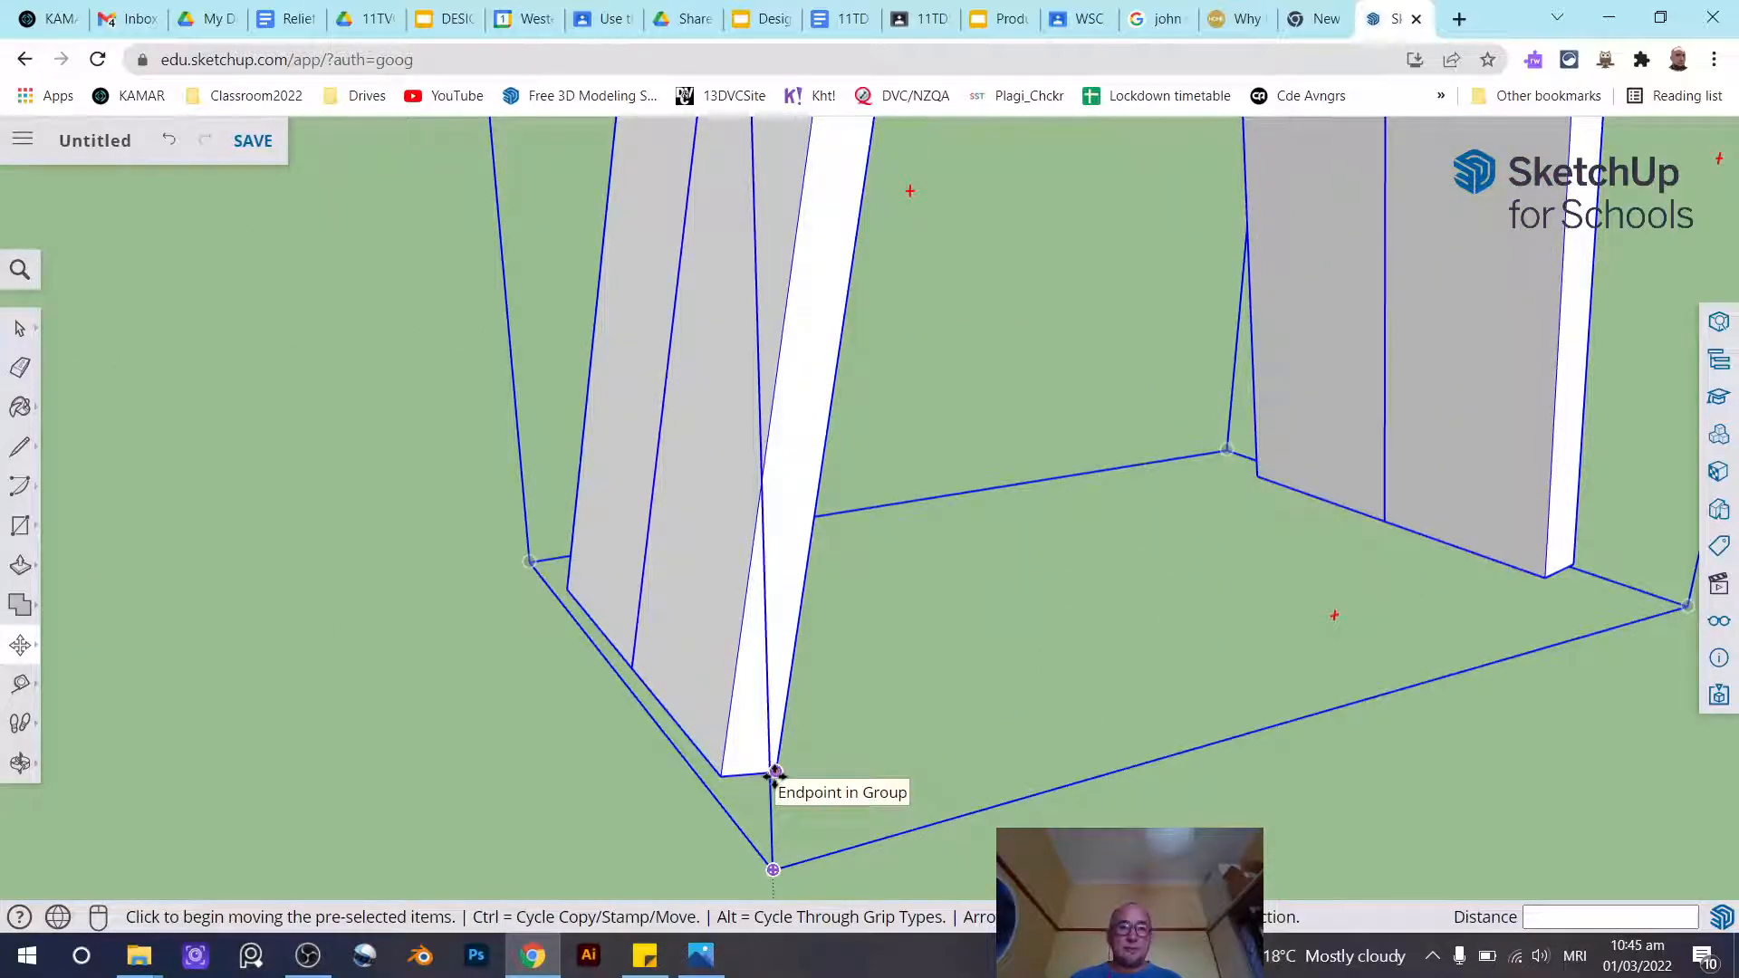
{"action": "left_click", "coordinate": [774, 772]}
{"action": "scroll", "coordinate": [993, 633], "scroll_direction": "down", "scroll_amount": 8}
{"action": "scroll", "coordinate": [951, 453], "scroll_direction": "up", "scroll_amount": 5}
{"action": "scroll", "coordinate": [951, 453], "scroll_direction": "down", "scroll_amount": 4}
{"action": "scroll", "coordinate": [948, 477], "scroll_direction": "up", "scroll_amount": 6}
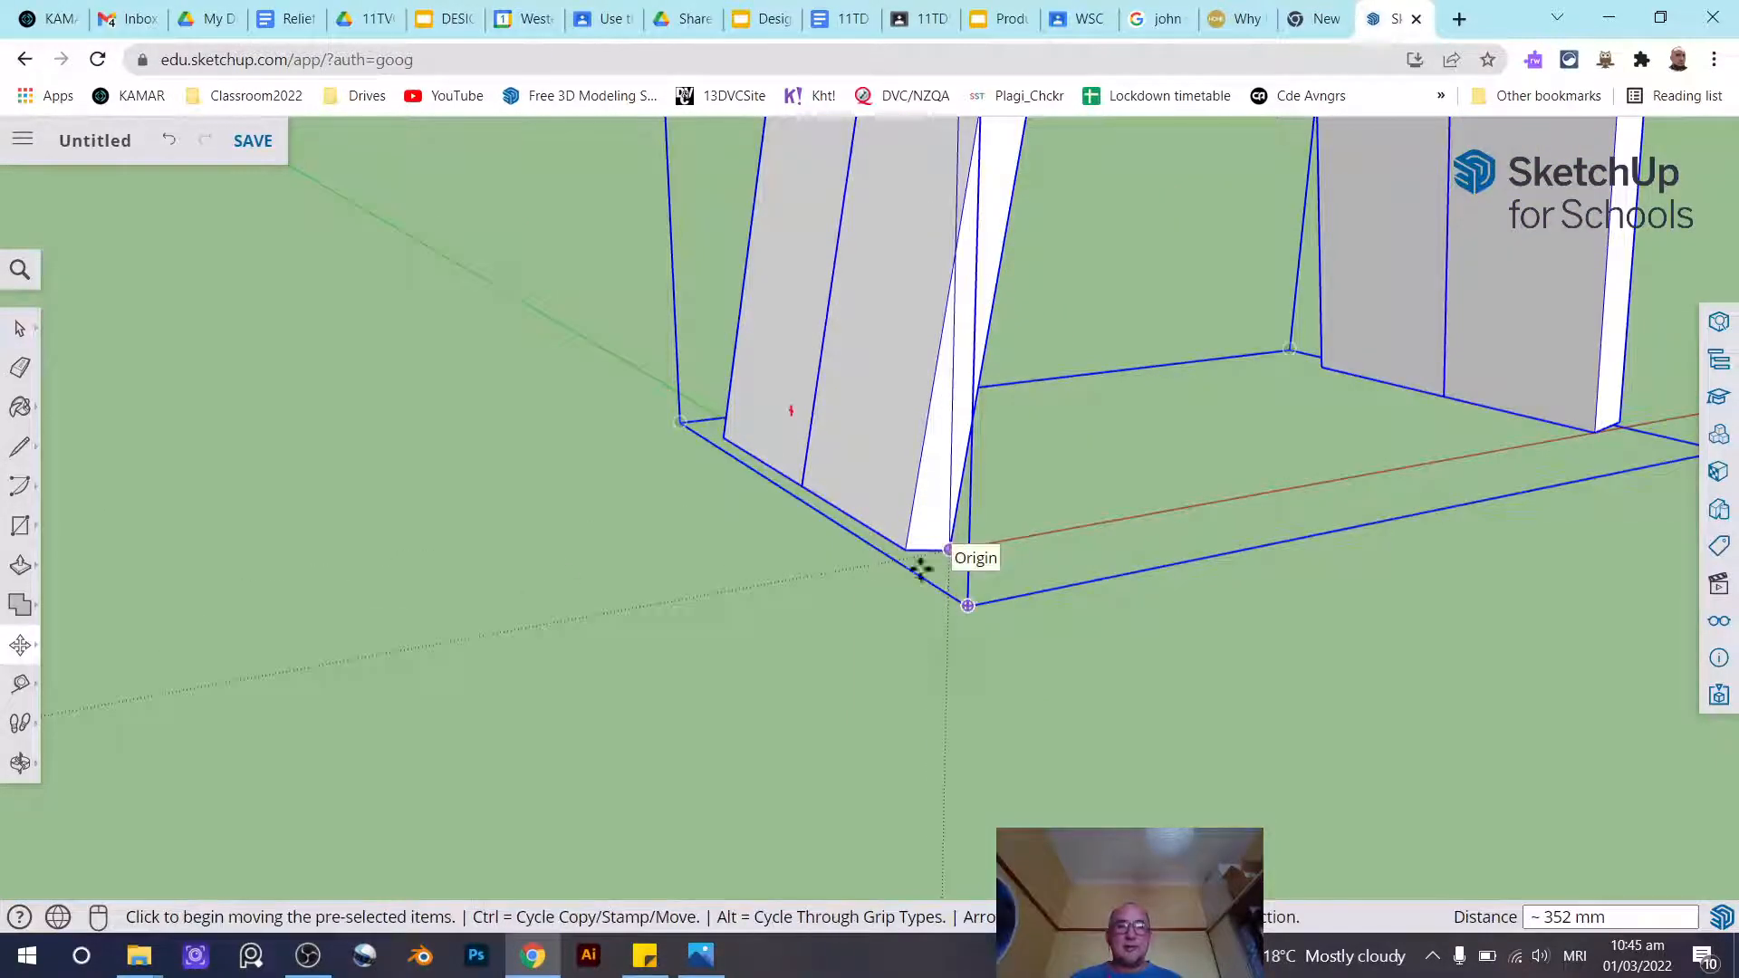
{"action": "left_click", "coordinate": [933, 559]}
{"action": "key", "text": "space"}
{"action": "scroll", "coordinate": [698, 659], "scroll_direction": "down", "scroll_amount": 5}
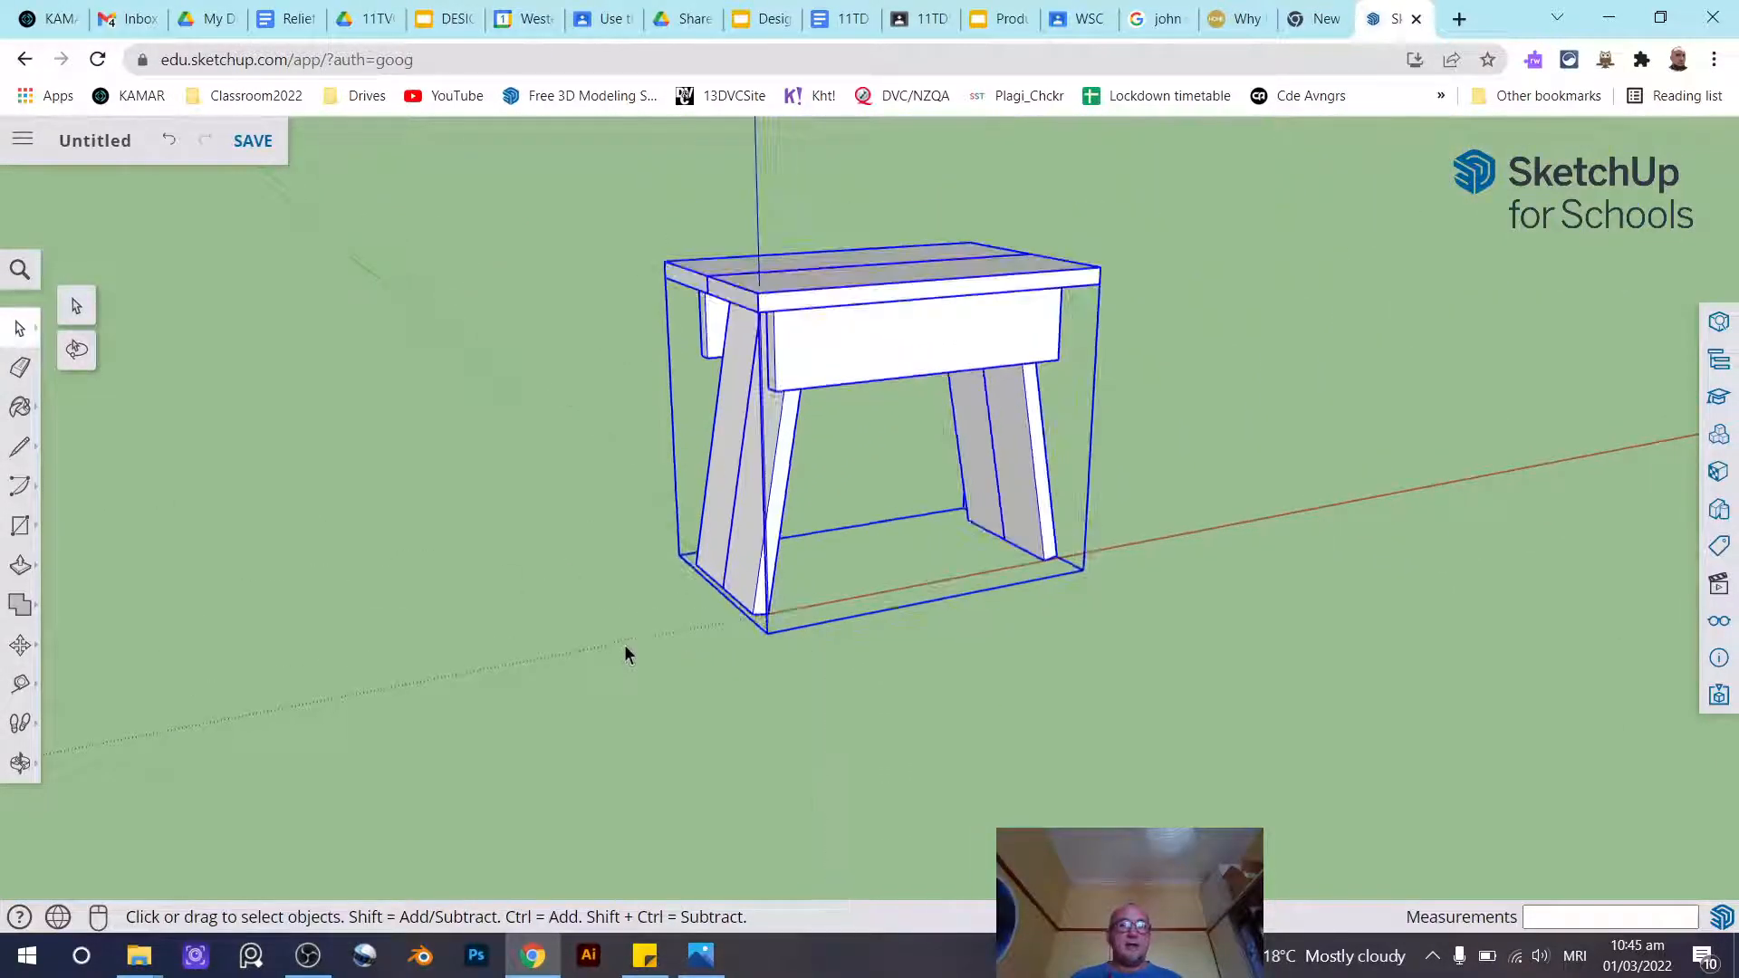
Start saving the untitled model and choose My Drive as the save location
{"action": "middle_click_drag", "start_coordinate": [885, 617], "coordinate": [628, 540]}
{"action": "left_click", "coordinate": [250, 143]}
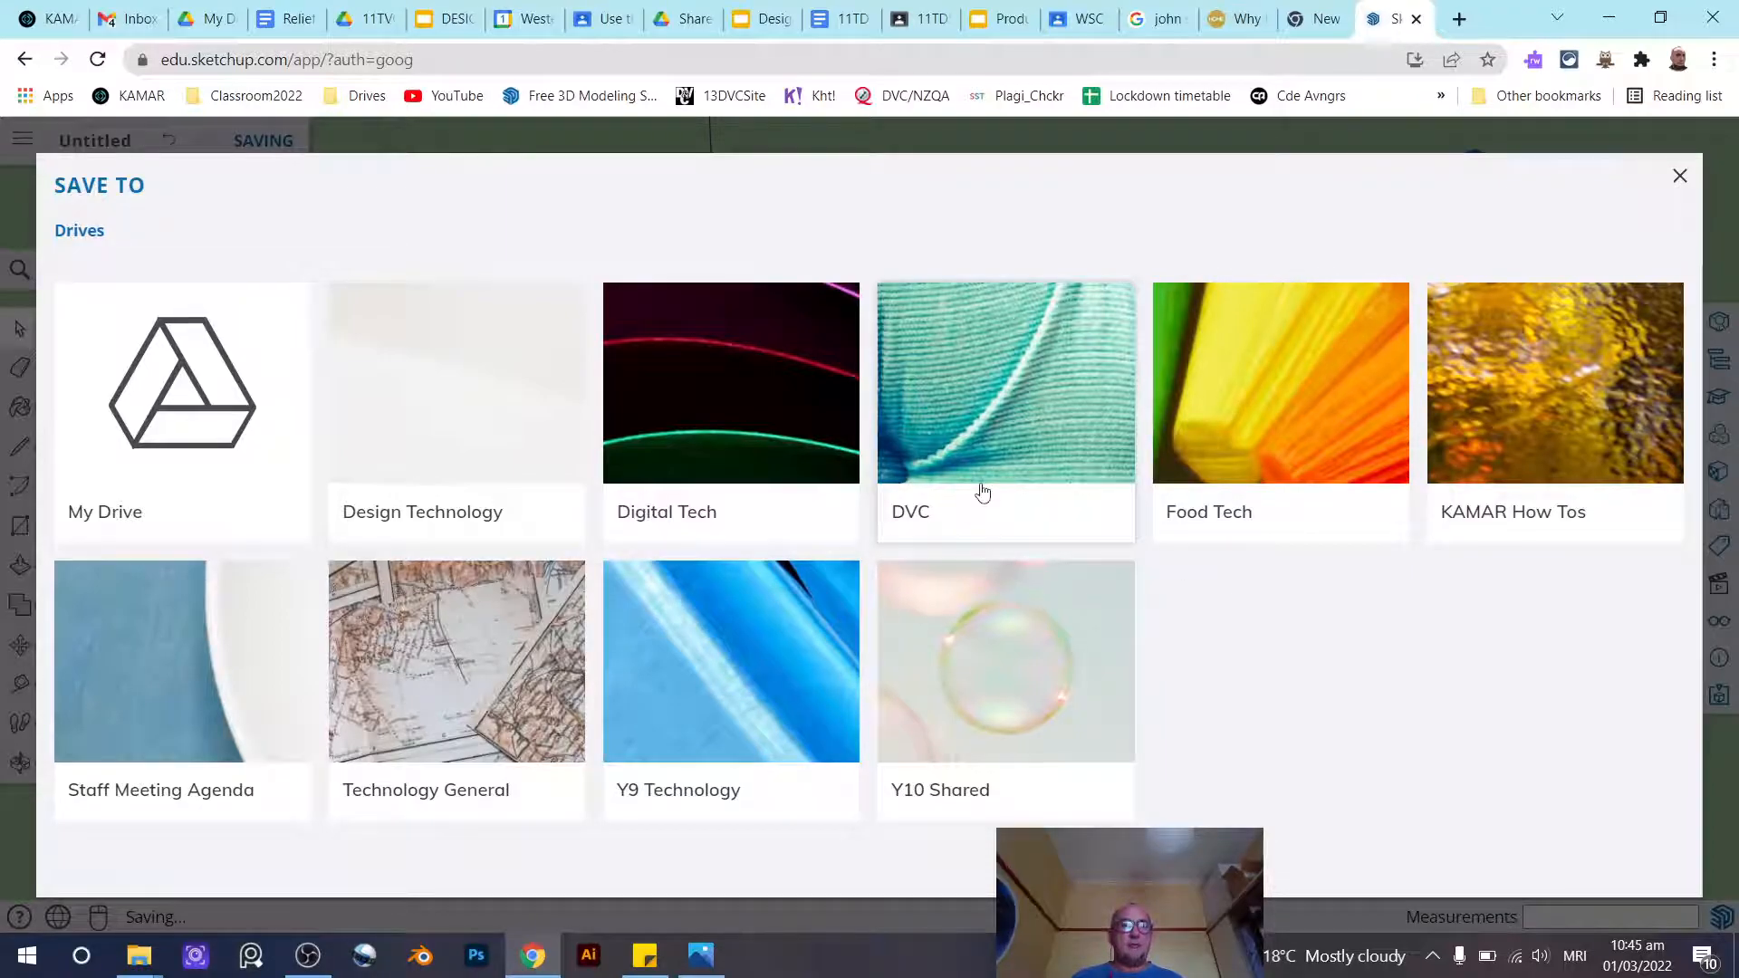
{"action": "left_click", "coordinate": [172, 422]}
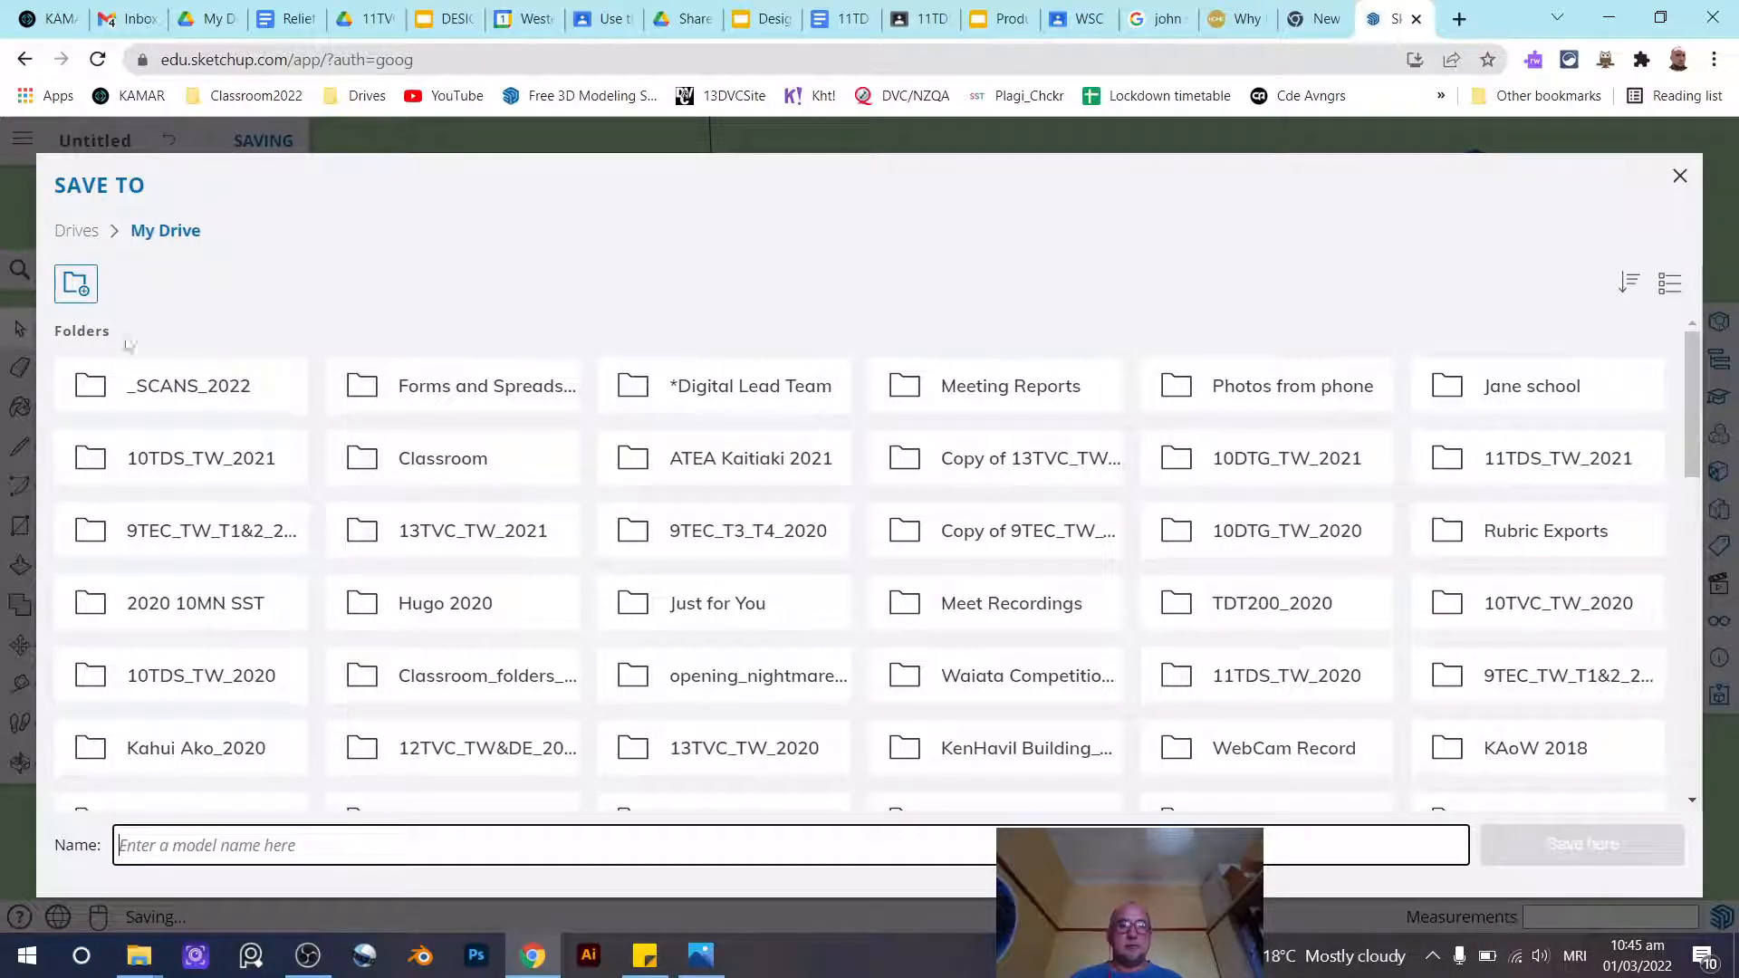
{"action": "left_click", "coordinate": [313, 960]}
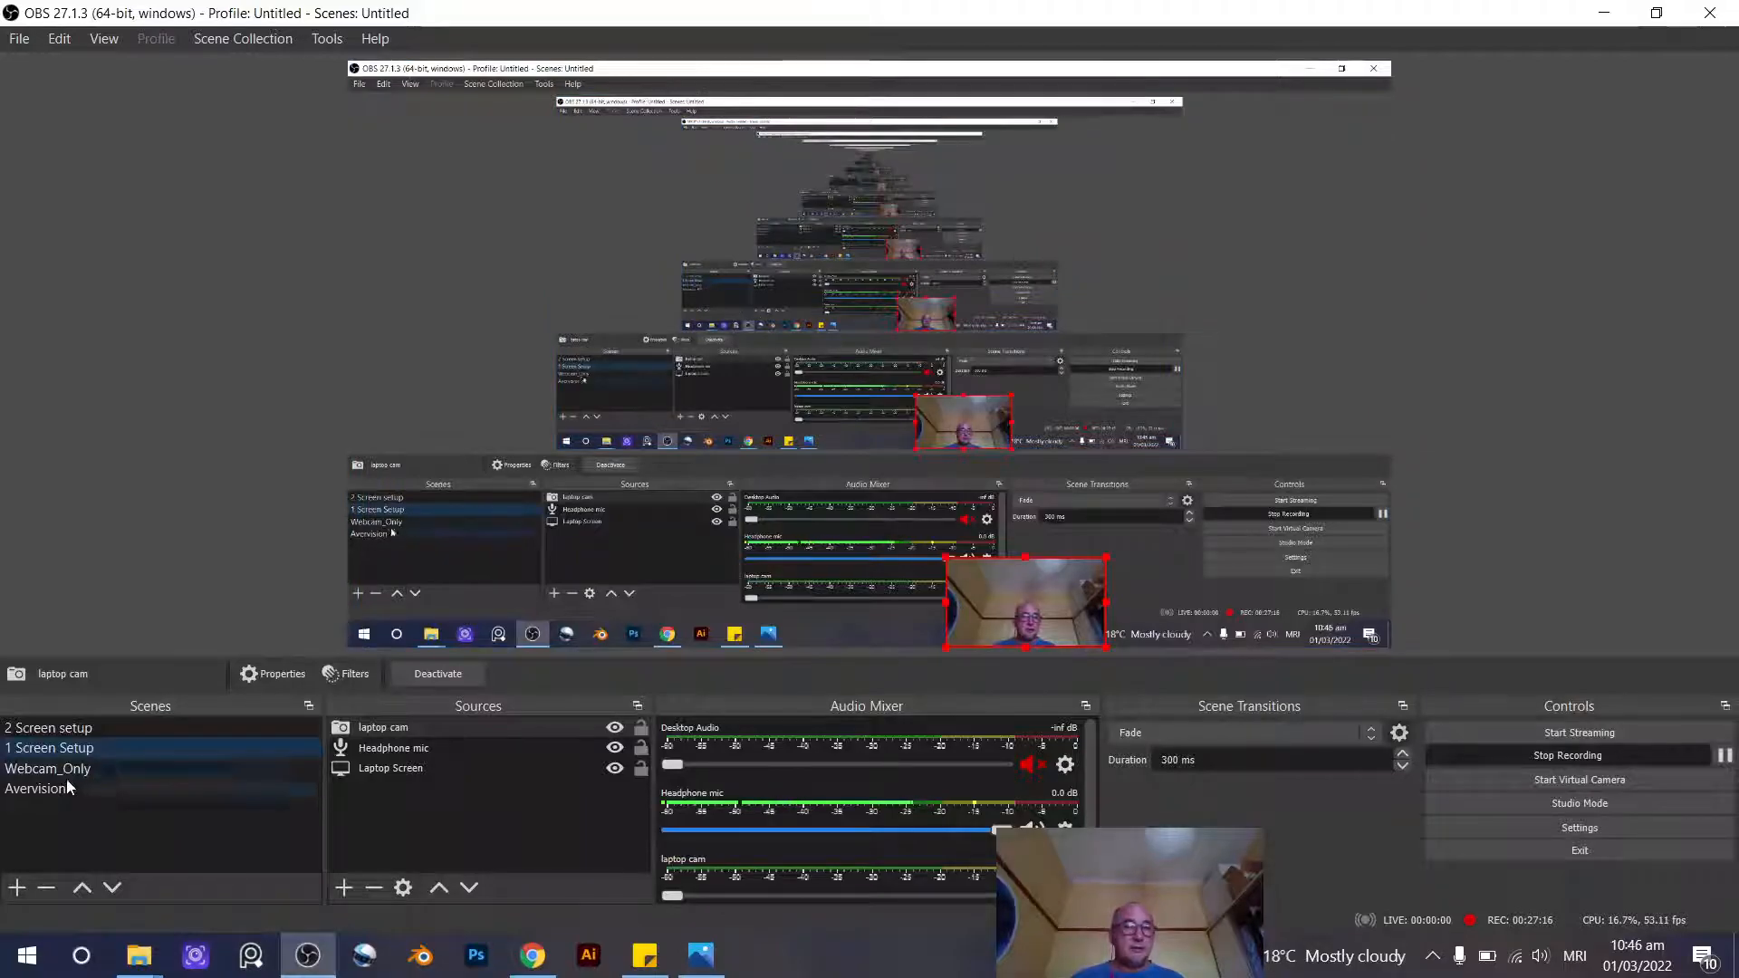
{"action": "left_click", "coordinate": [68, 775]}
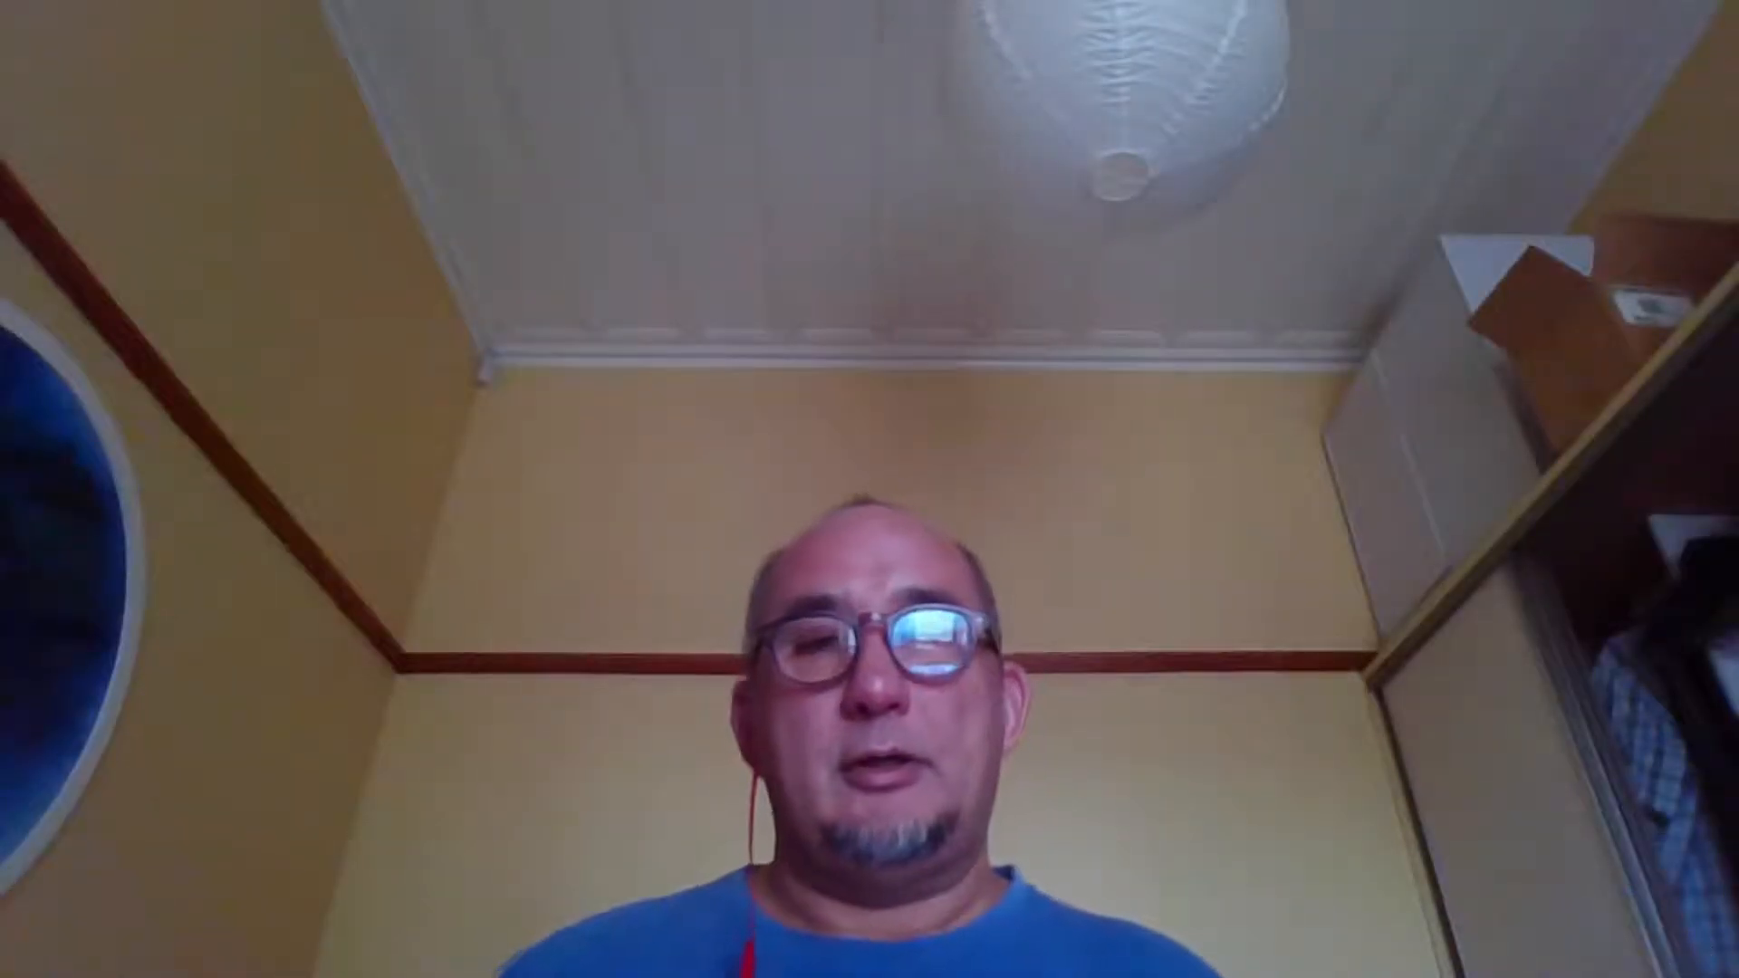